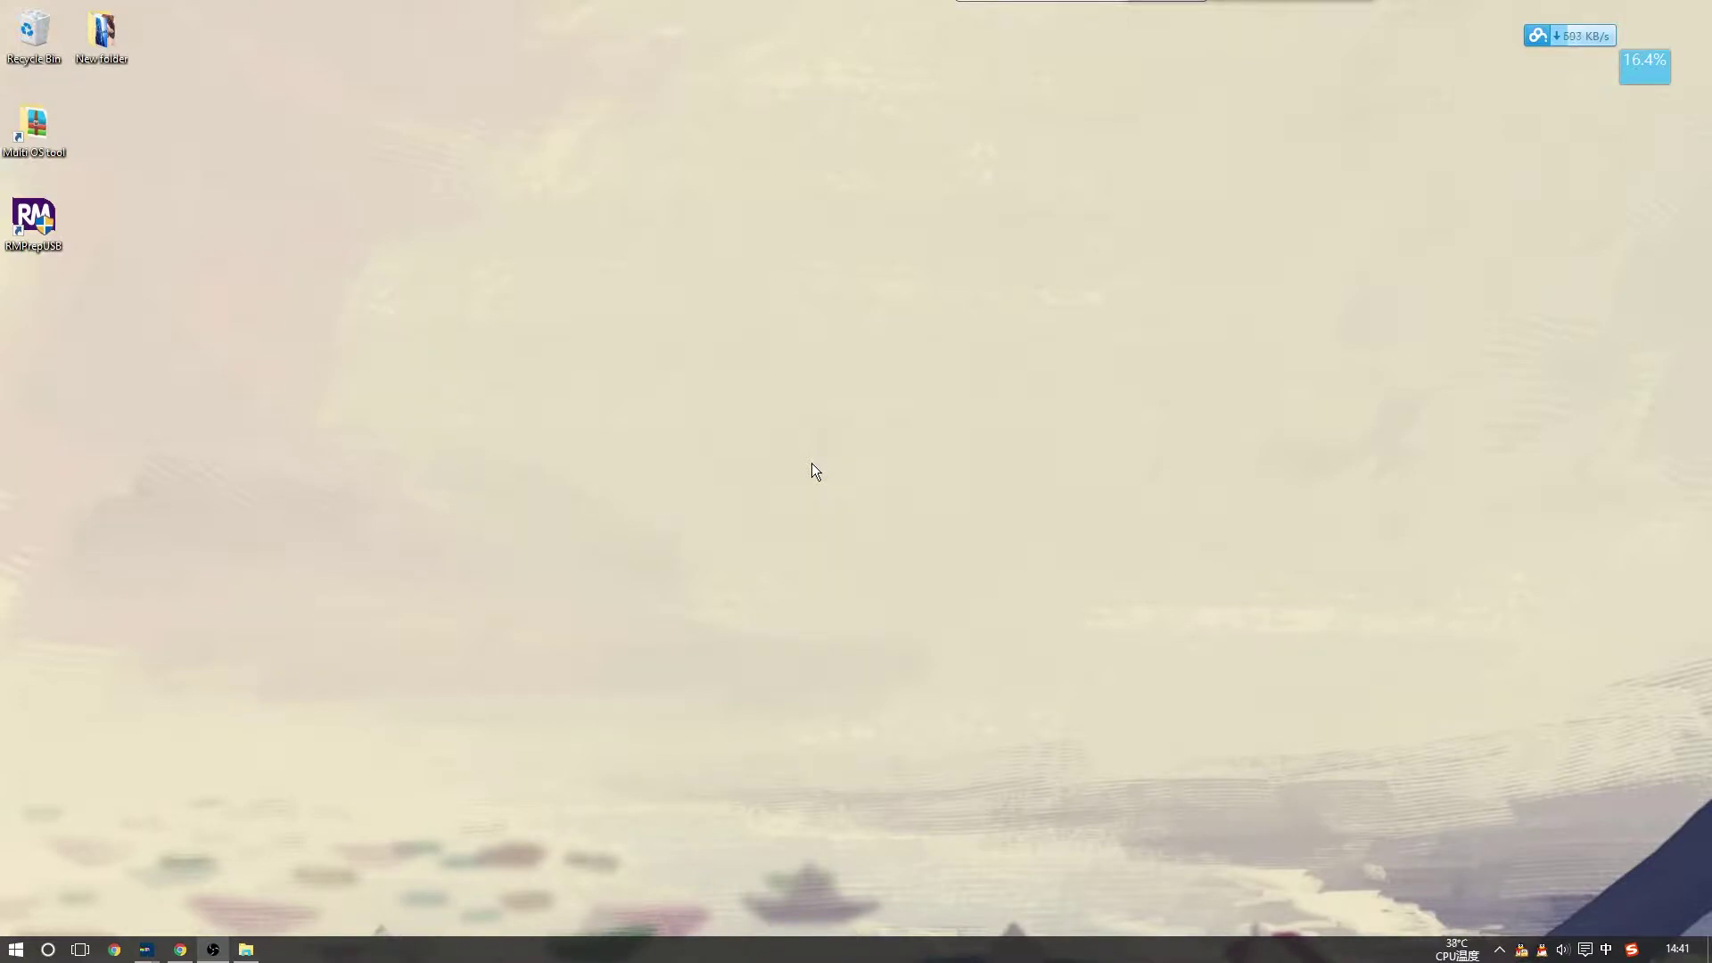
Open the Multi OS tool folder from the desktop and look through the tool folders, including the contents of RMPrepUSB
double_click(36, 134)
click(550, 526)
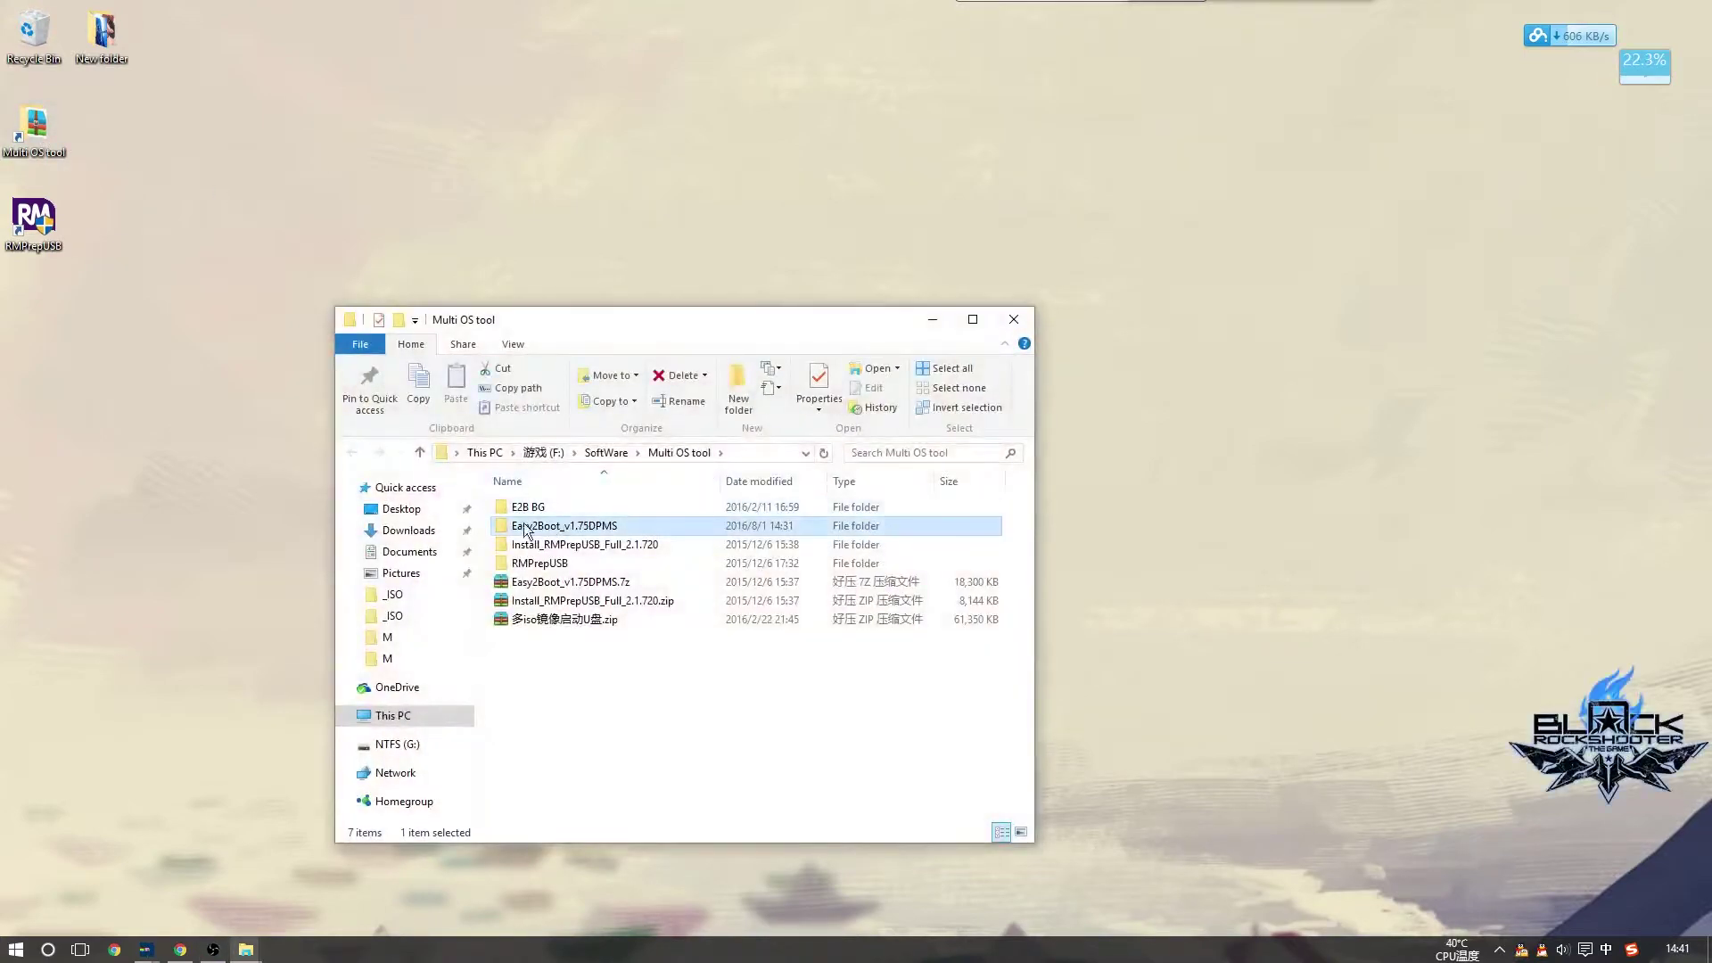
click(517, 567)
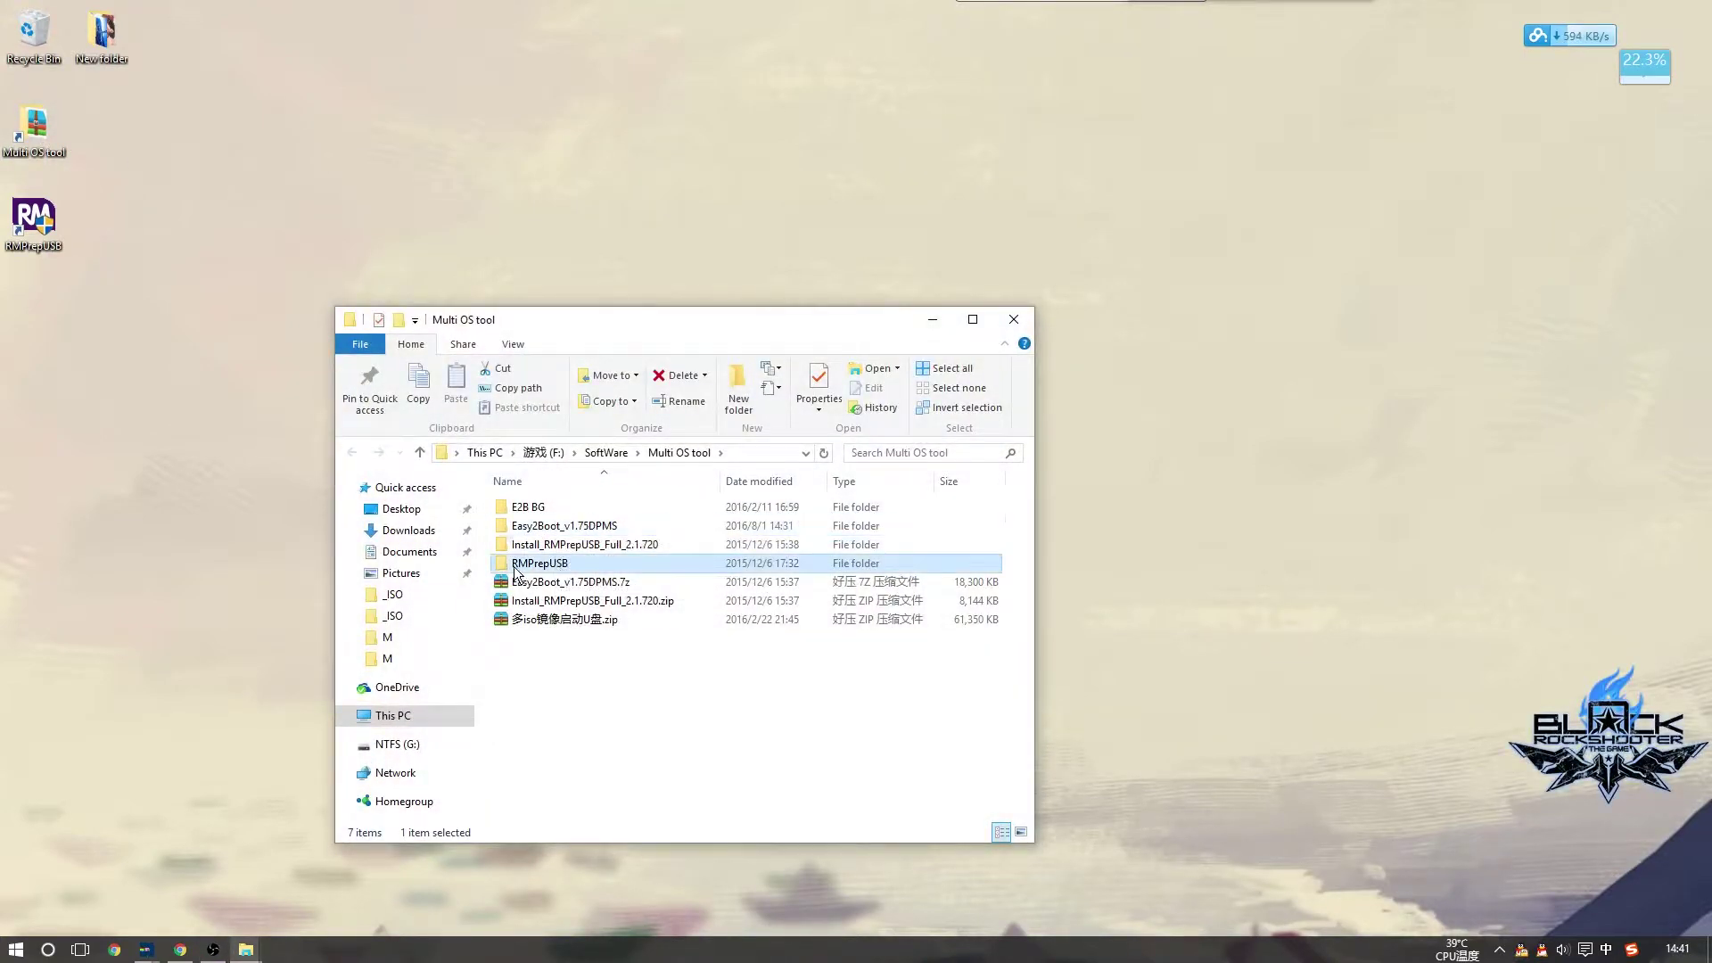
click(579, 546)
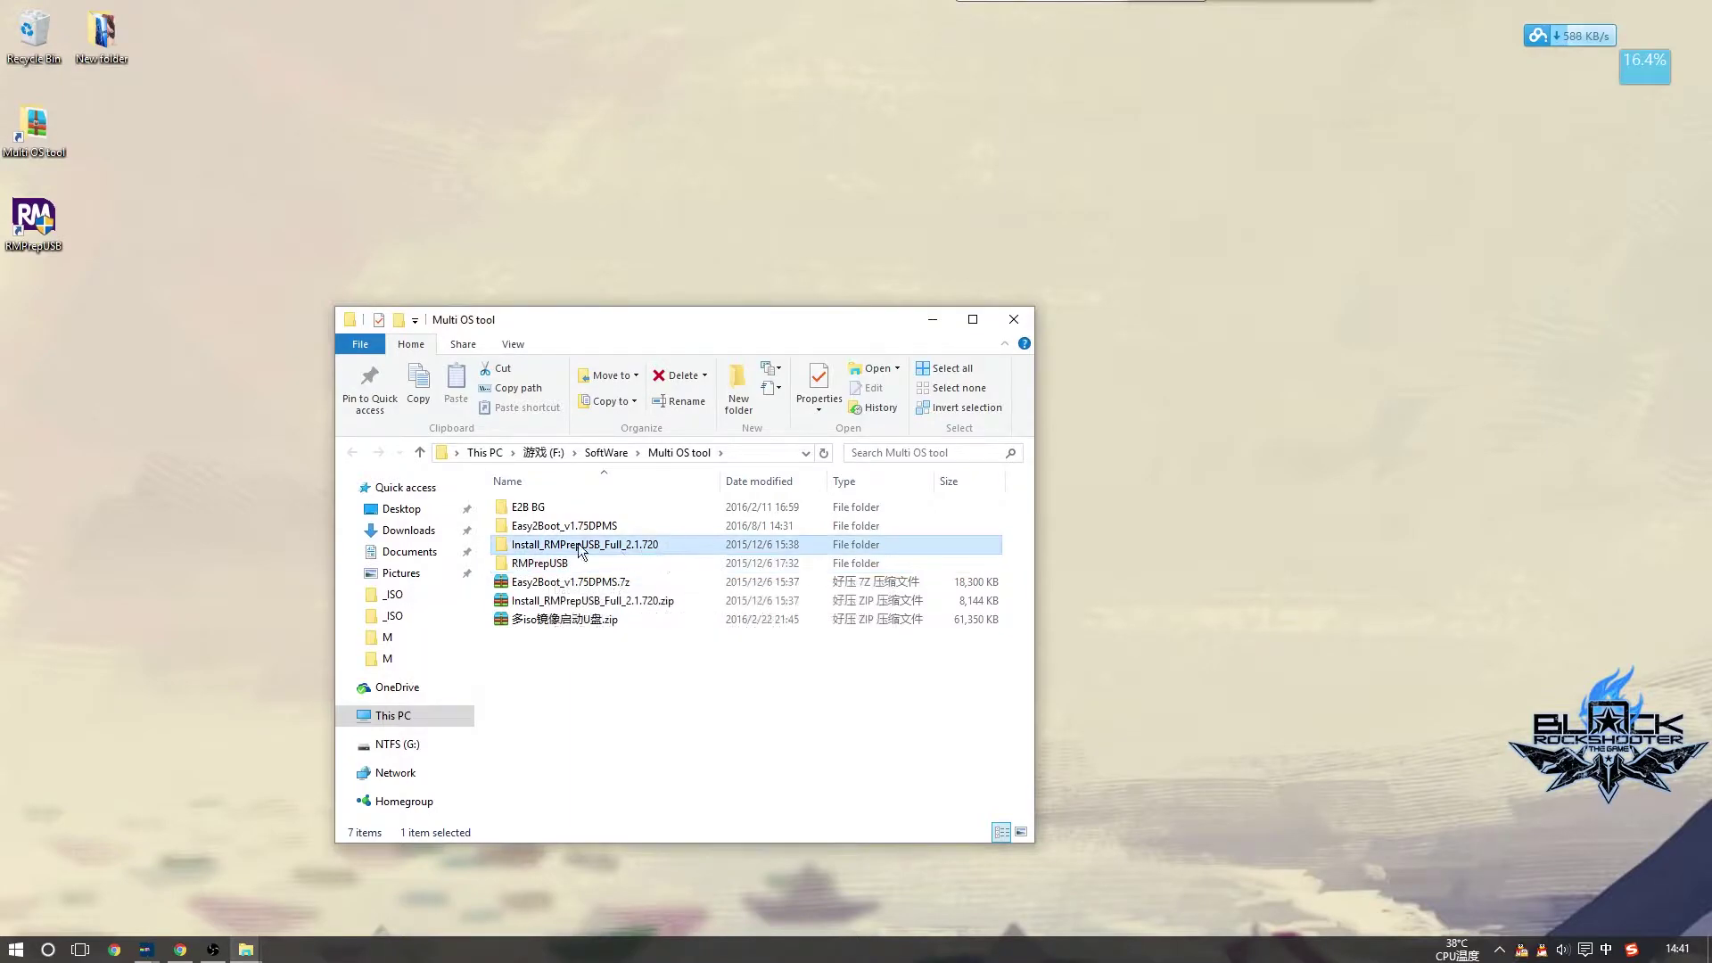
click(592, 565)
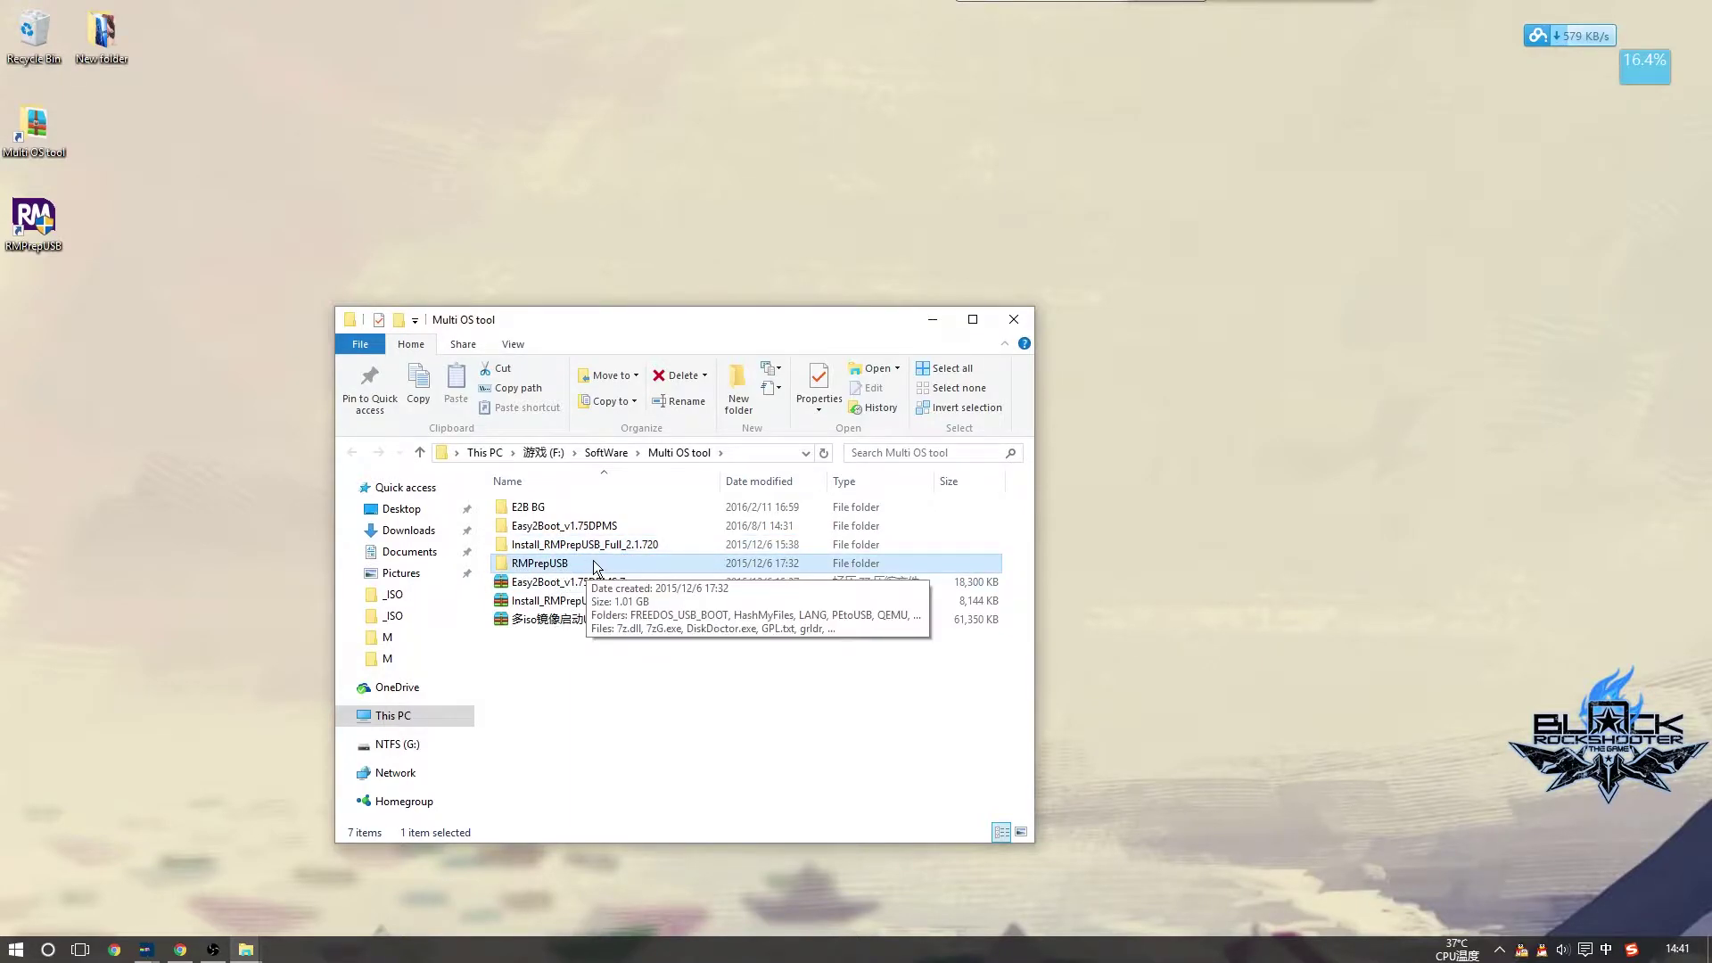
double_click(593, 566)
scroll(617, 564, down, 5)
scroll(642, 580, up, 5)
key(alt+Left)
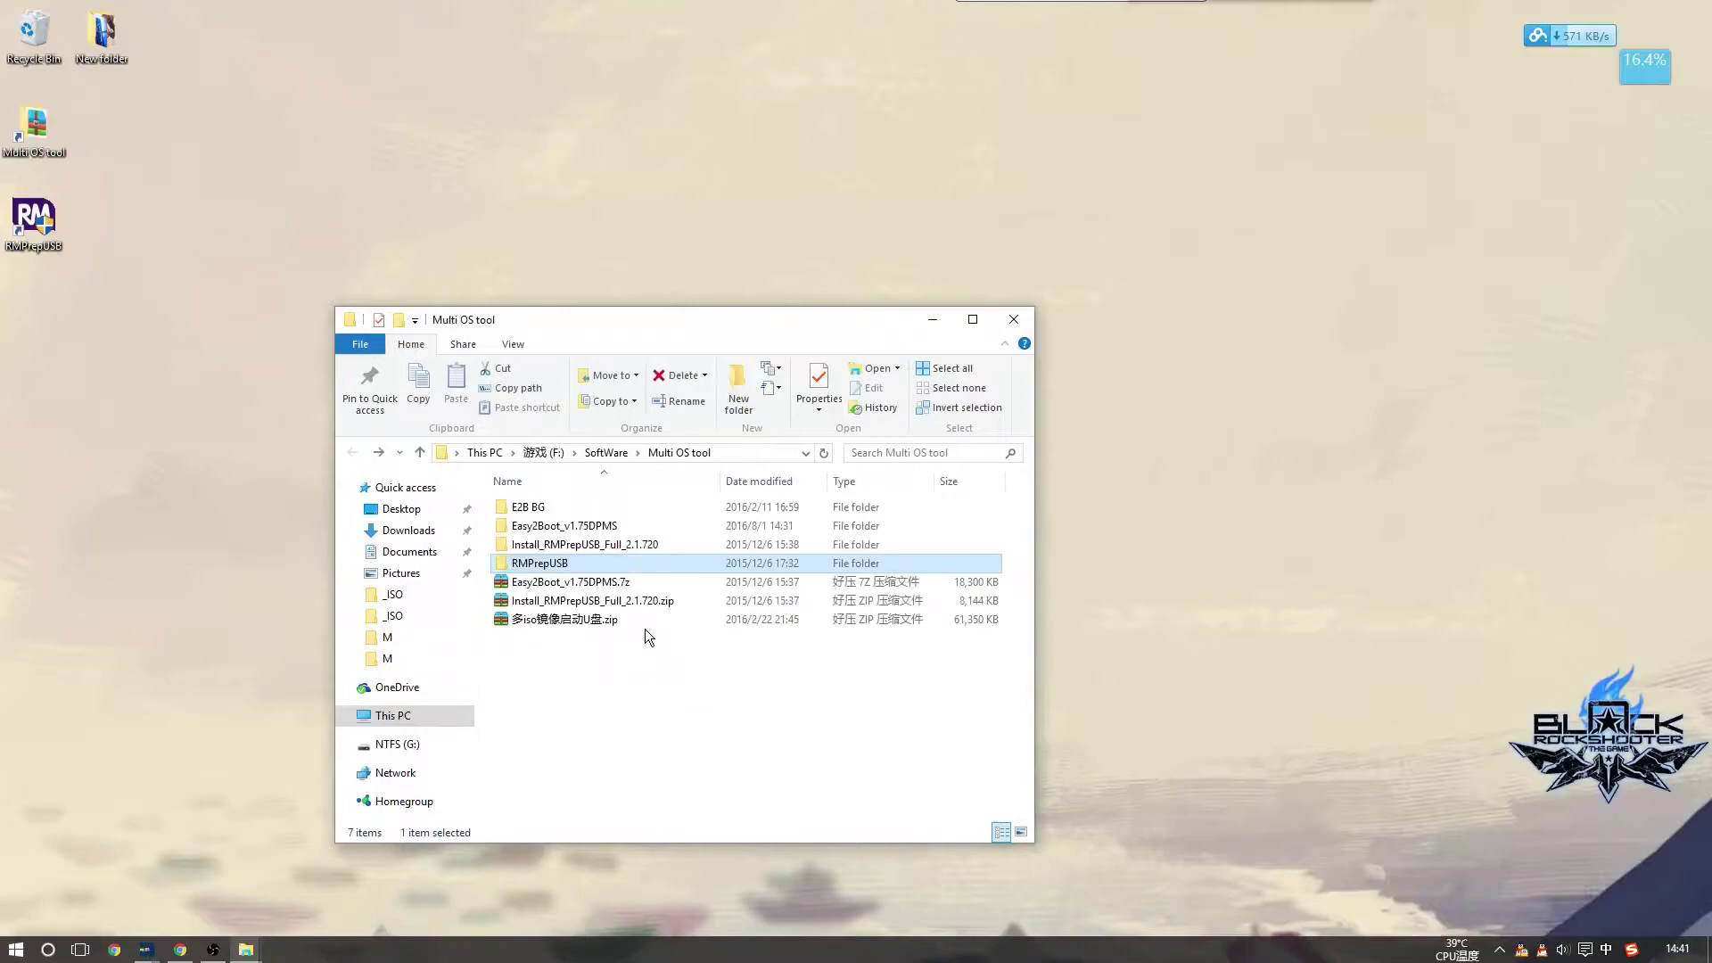
Open the Easy2Boot_v1.75DPMS folder and run MAKE_E2B_USB_DRIVE (run as admin).cmd as administrator
click(528, 534)
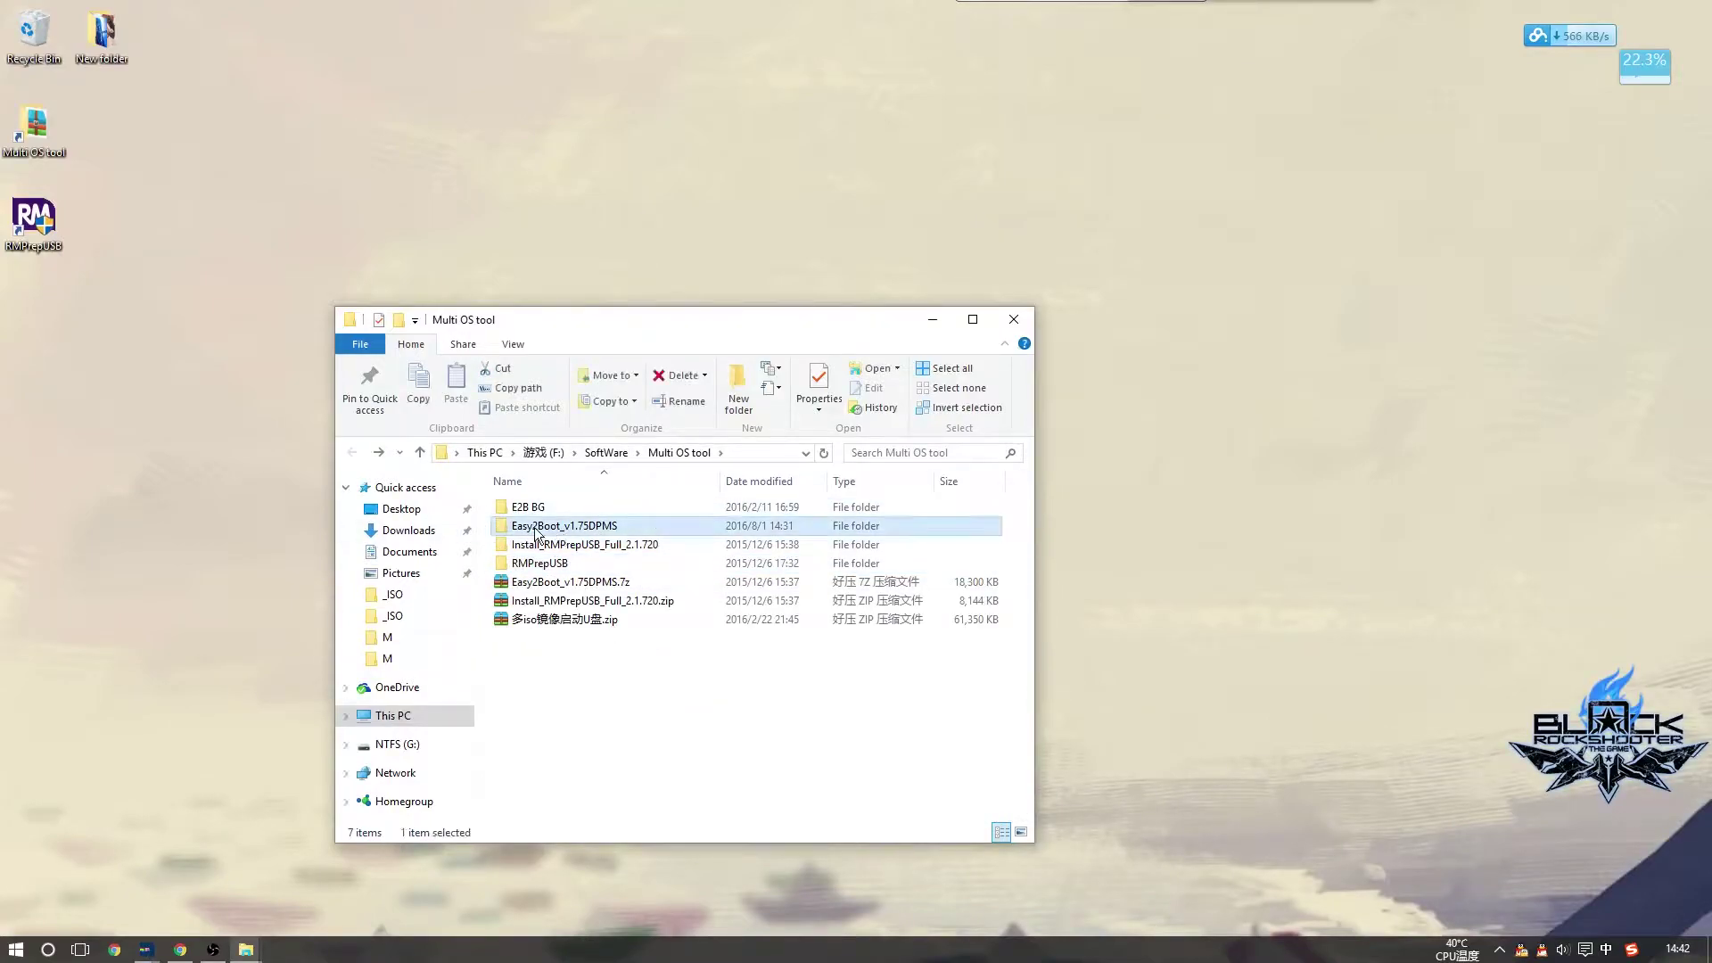
double_click(594, 526)
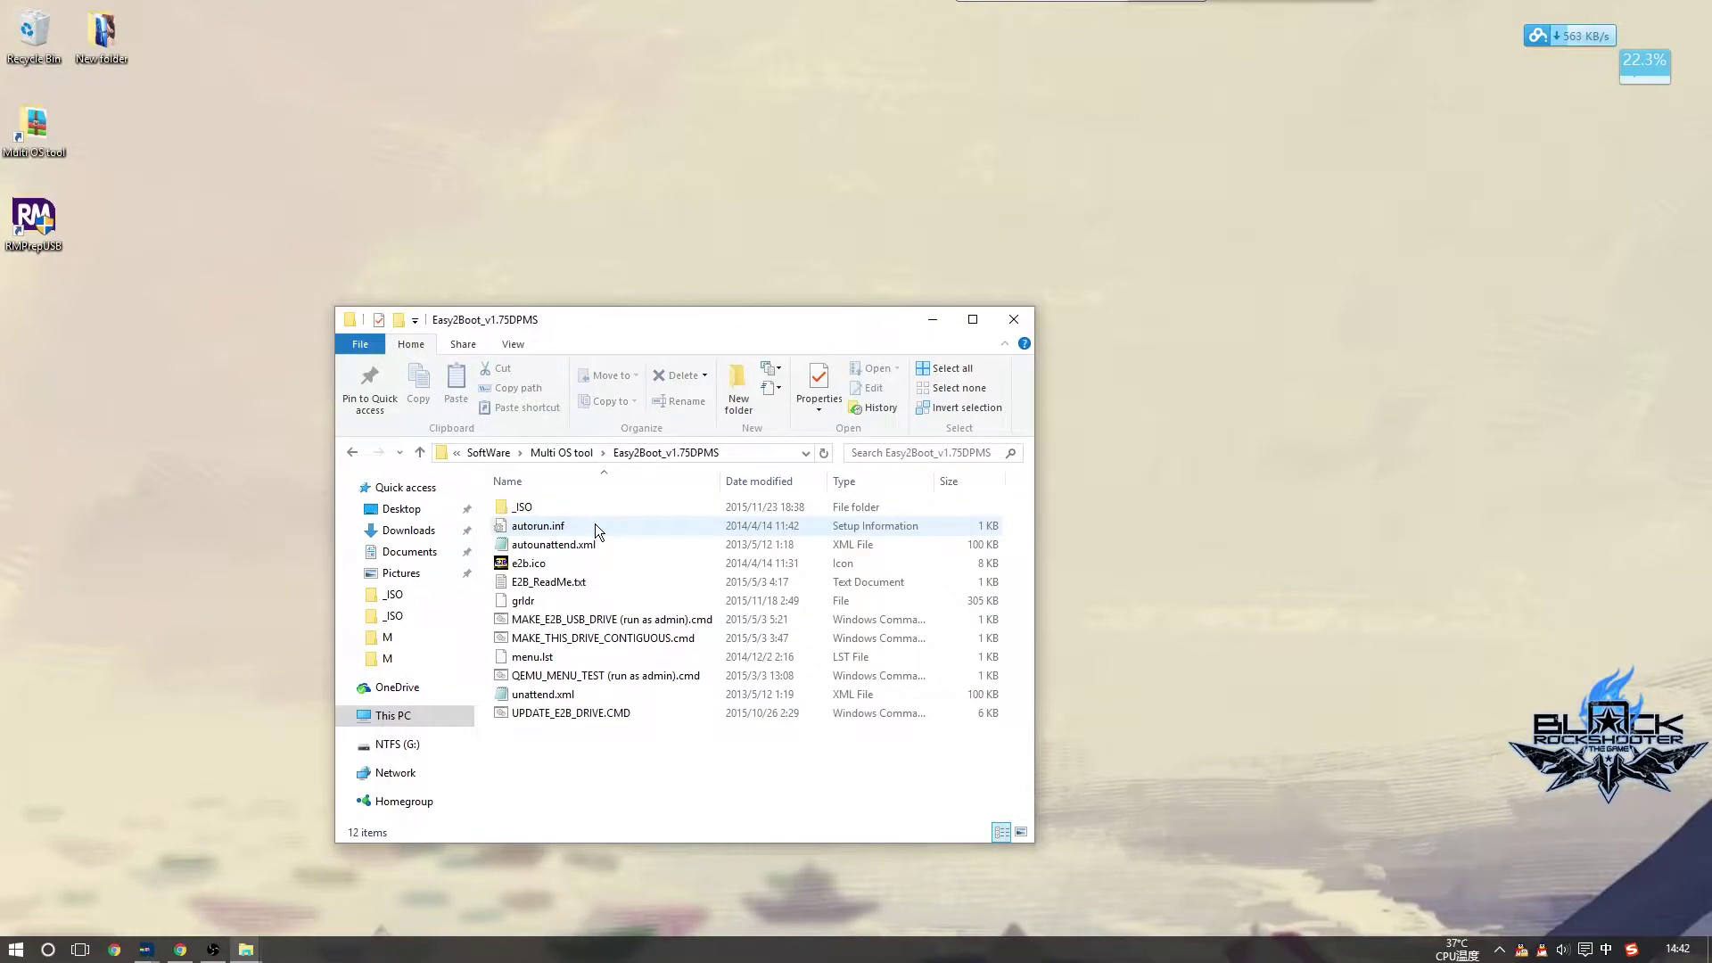
click(571, 621)
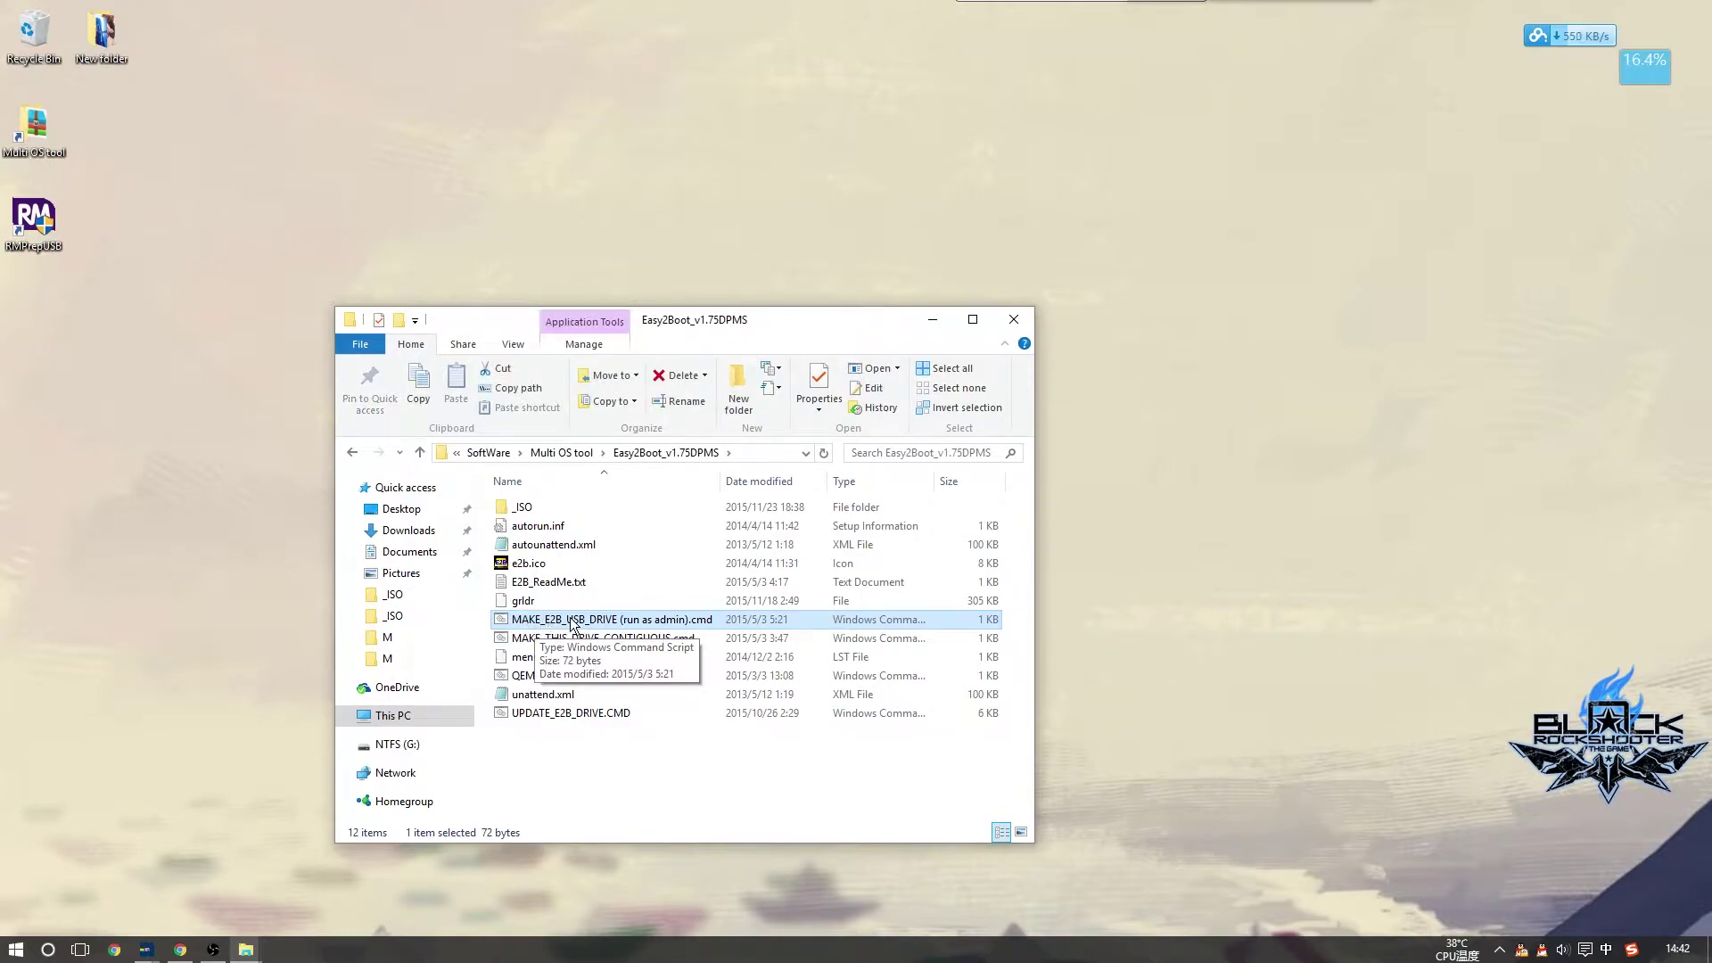
right_click(686, 622)
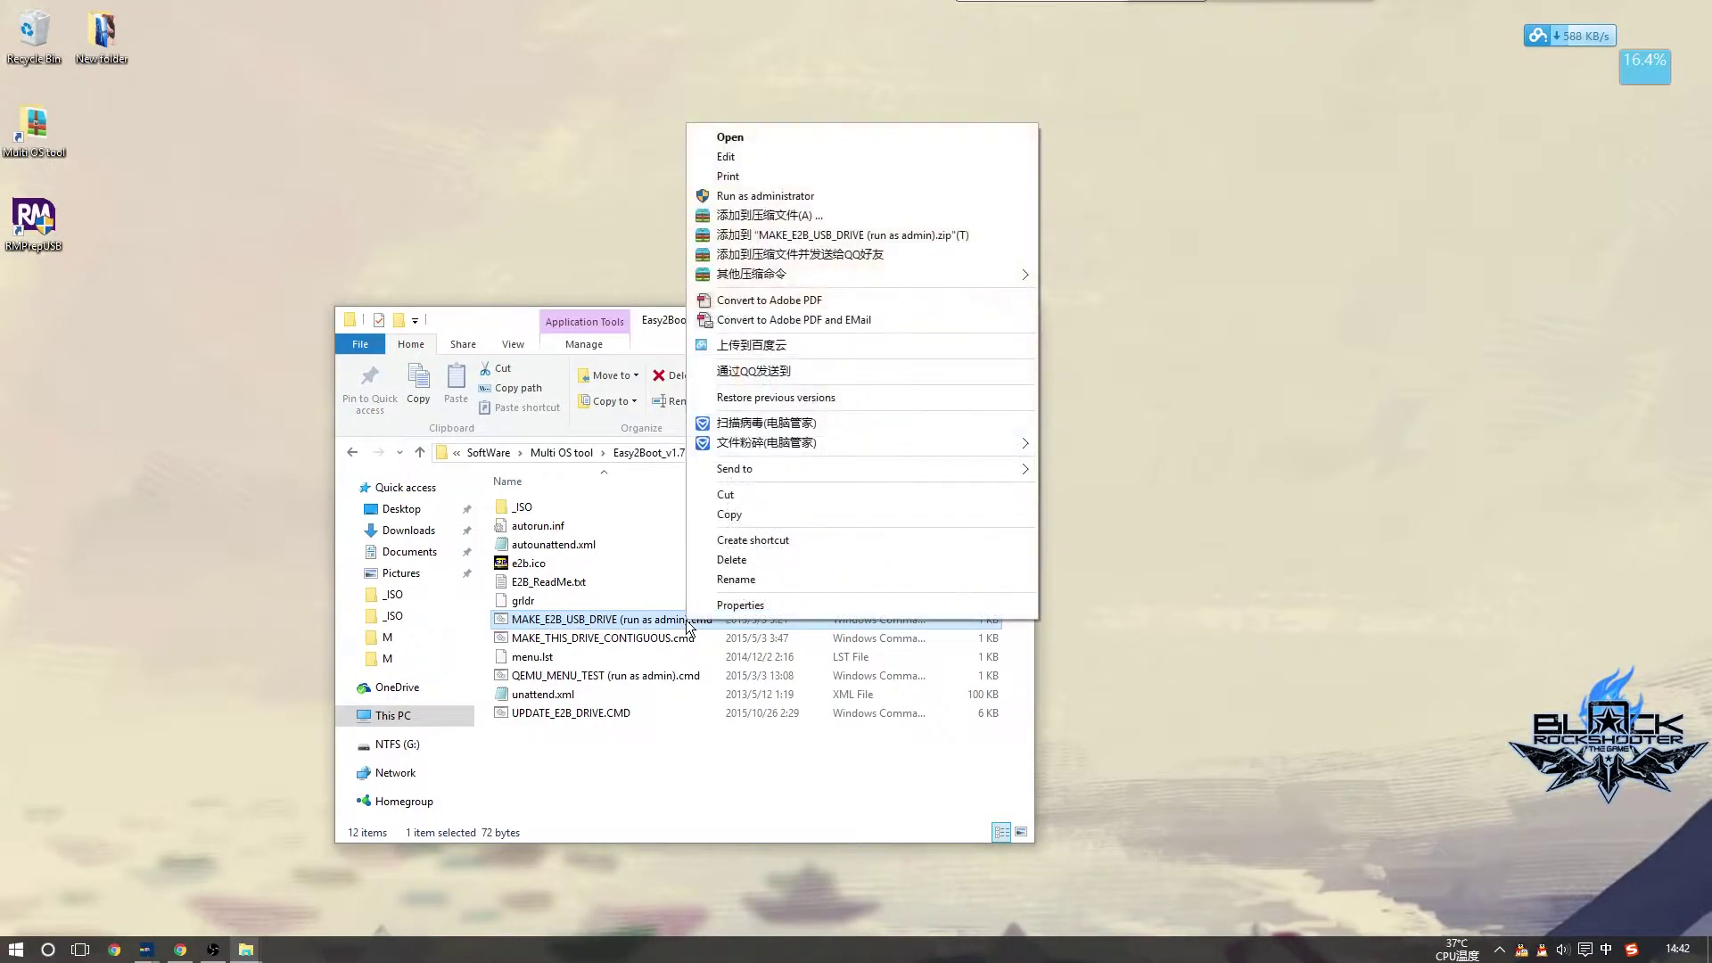
click(765, 196)
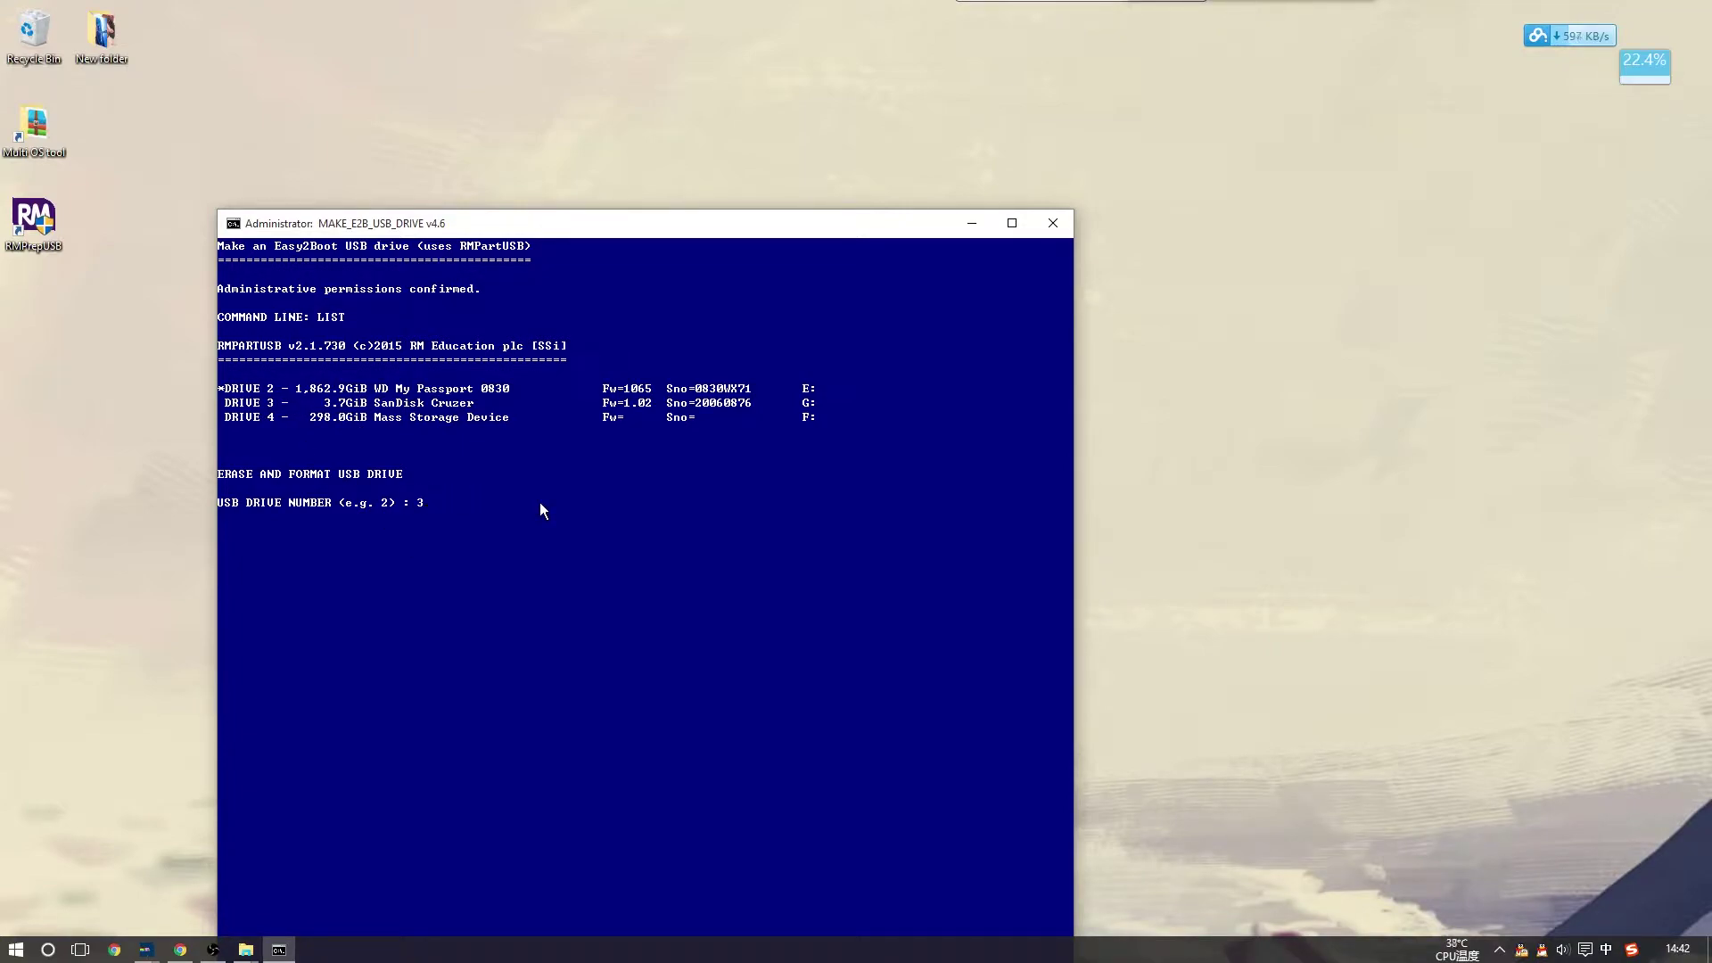
Choose USB drive number 3, the SanDisk Cruzer, as the target and confirm that it may be formatted
key(Return)
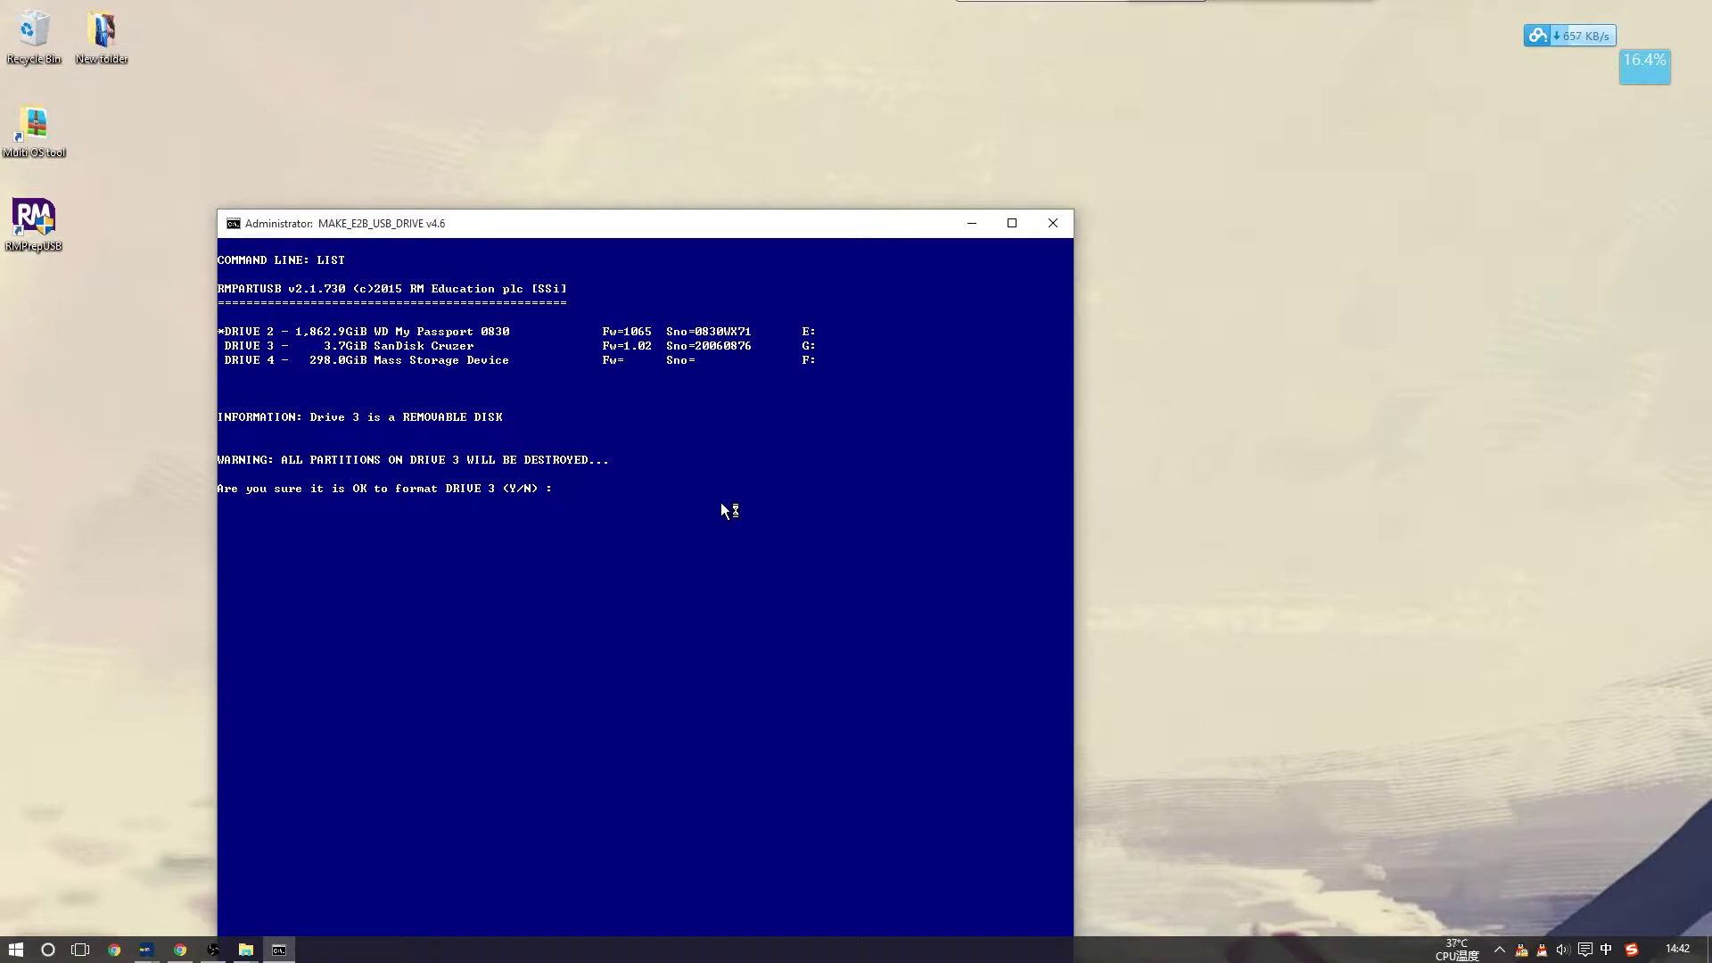
text(y)
key(Return)
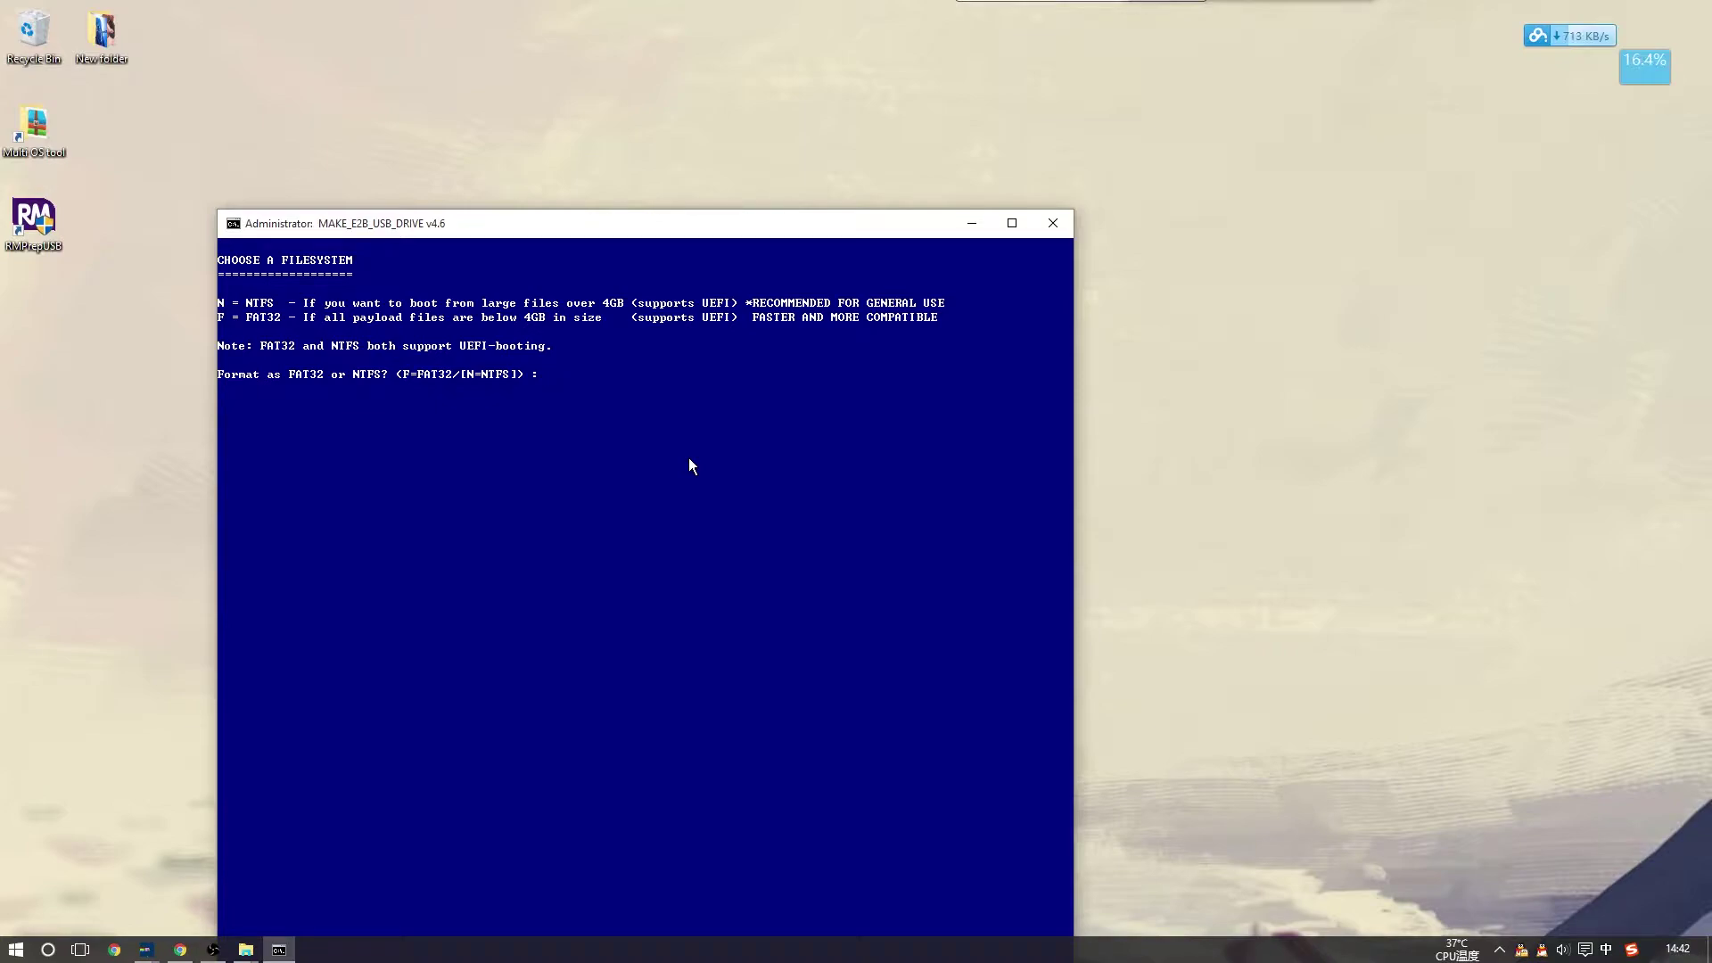
Format the drive as NTFS, approving the erasure of all its data and allowing RMPARTUSB.exe to modify the MBR
text(n)
key(Return)
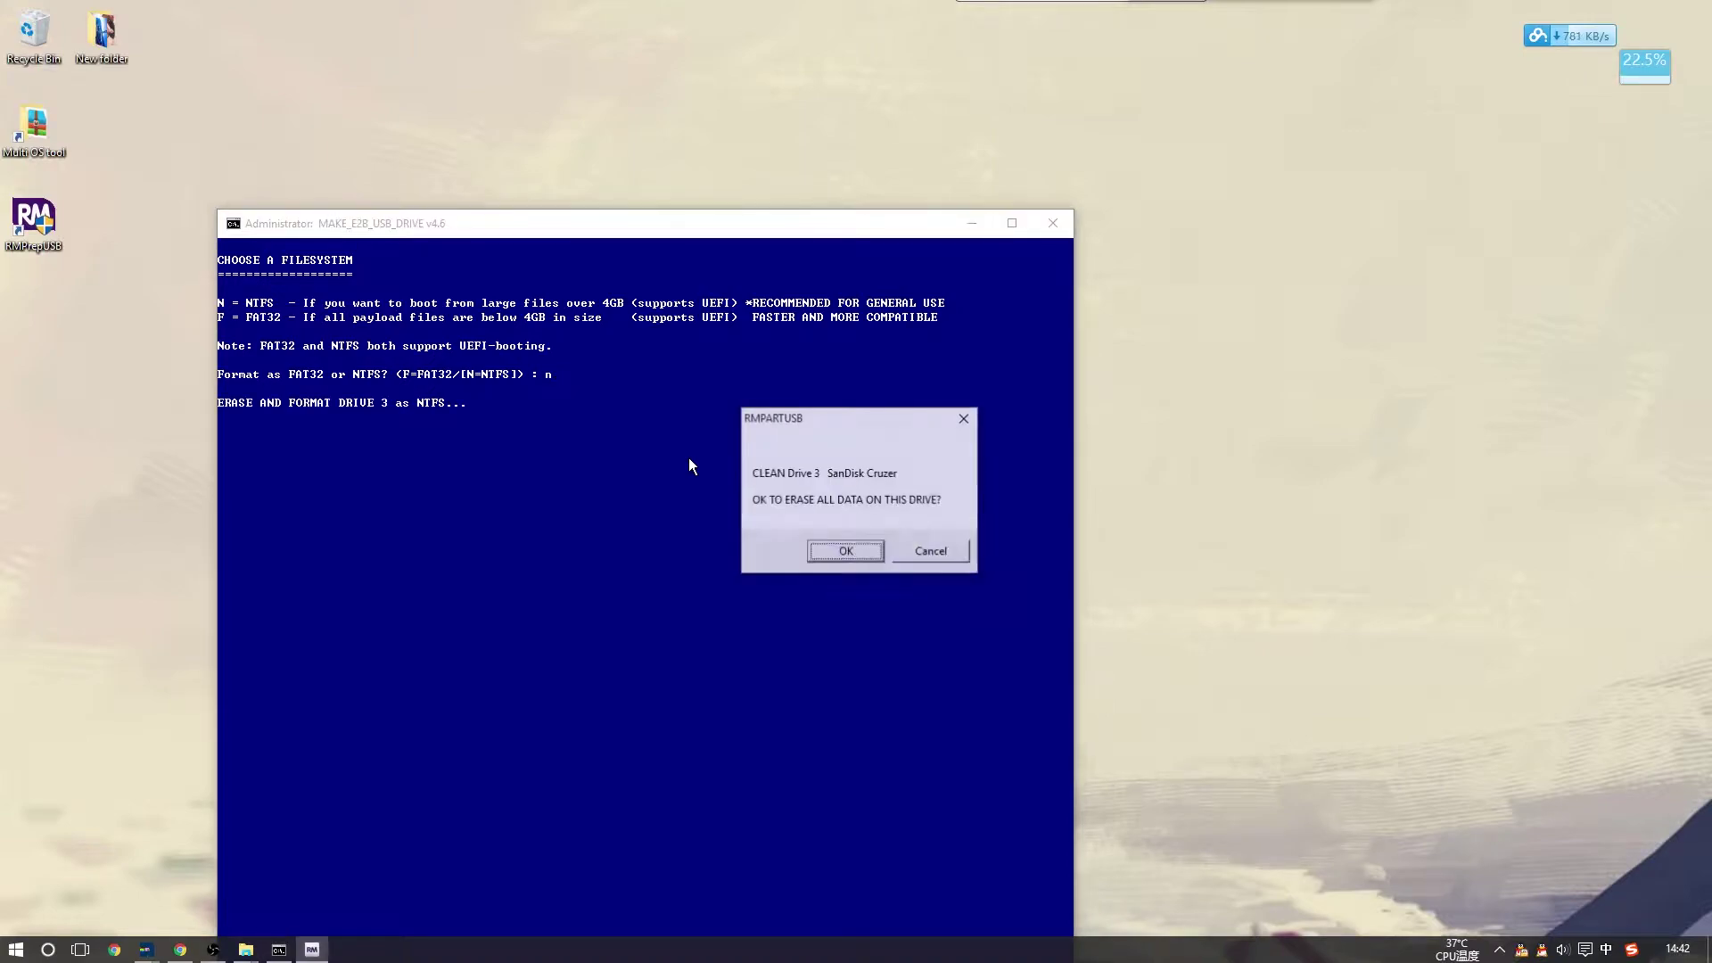
click(847, 552)
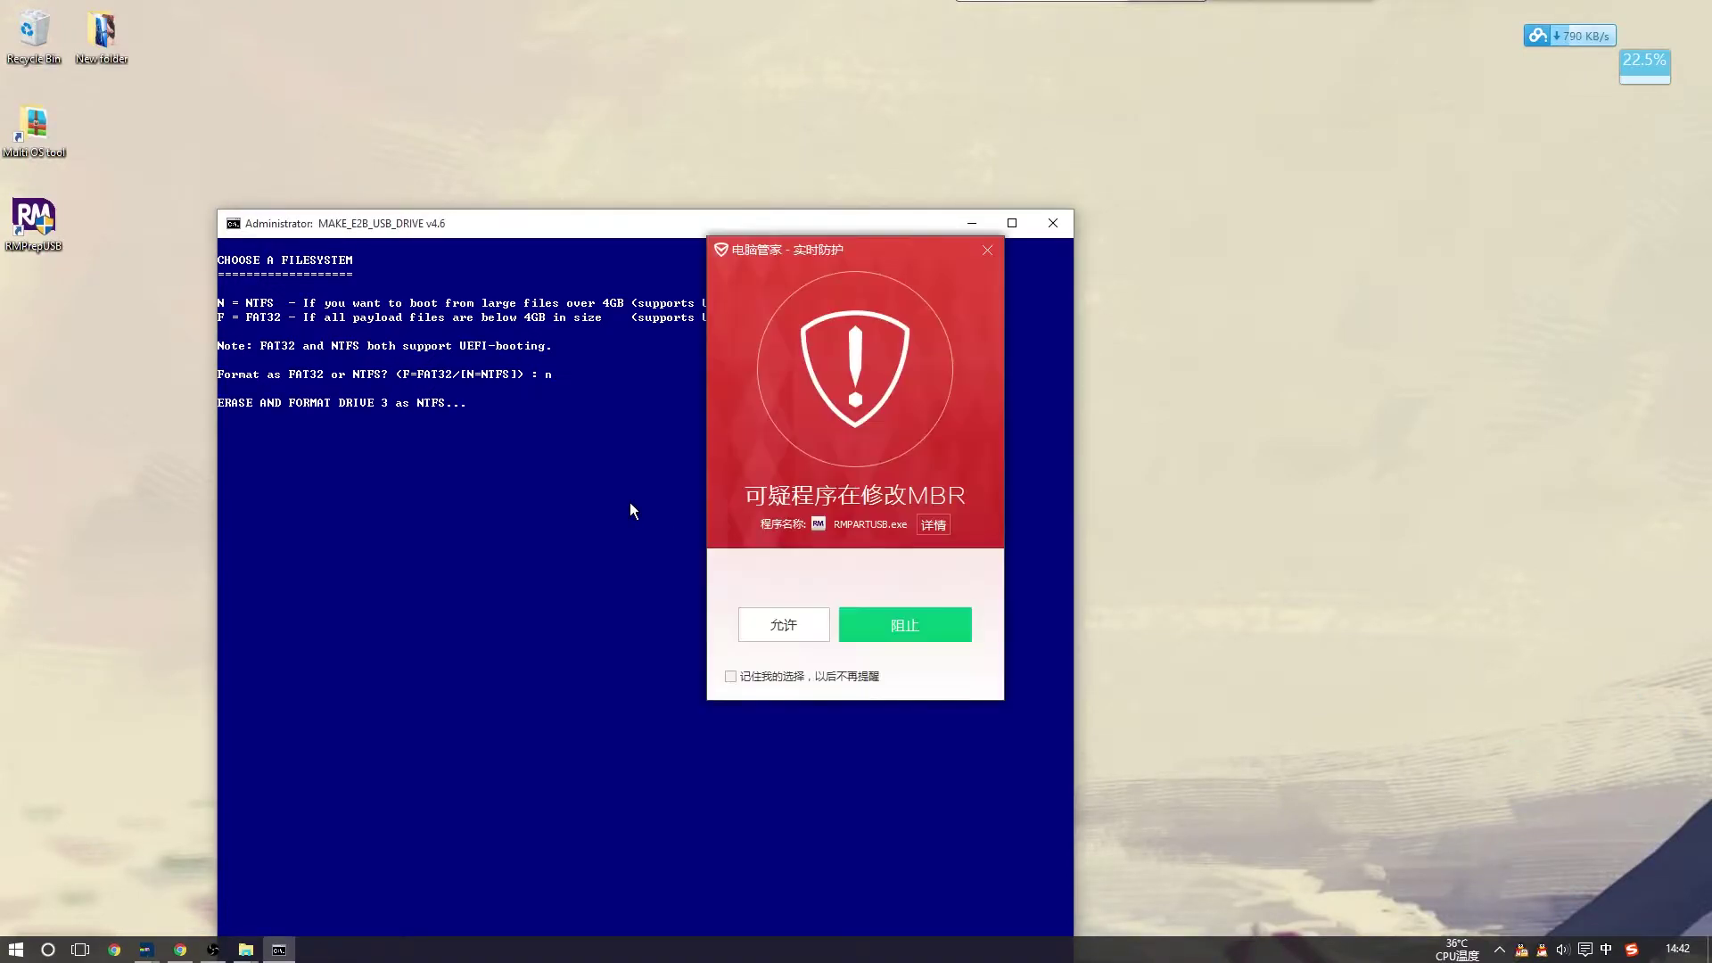
click(784, 625)
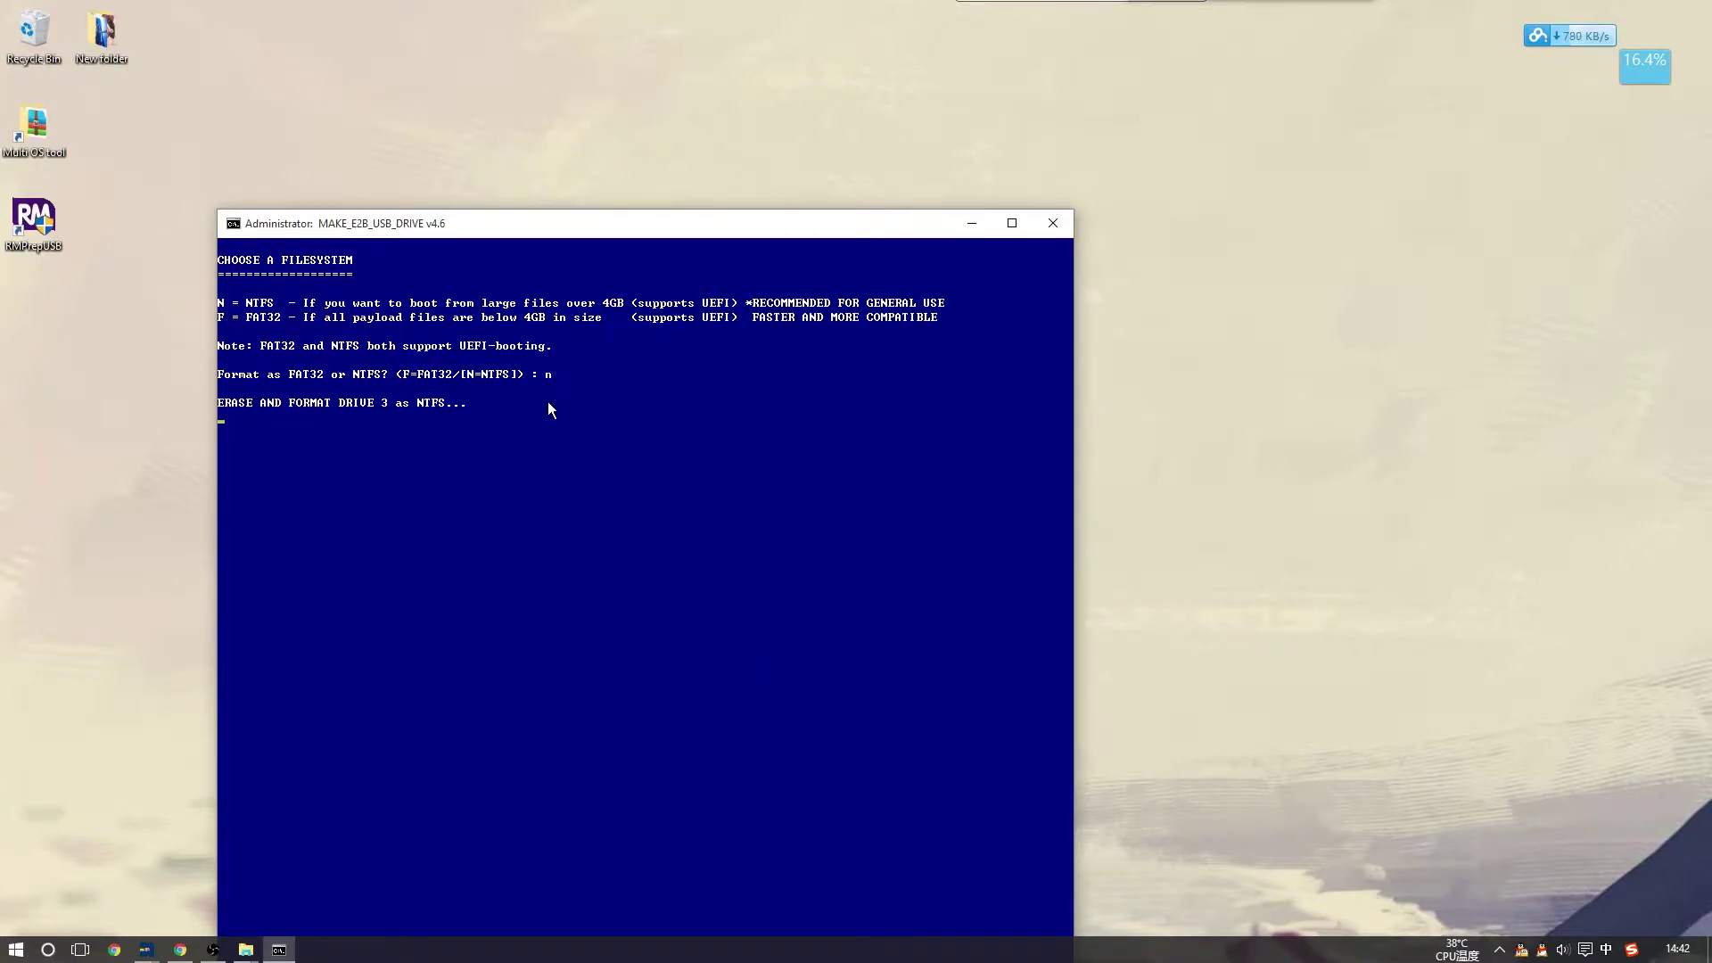
Quit the 电脑管家 security program running in the background and confirm the exit
click(1499, 949)
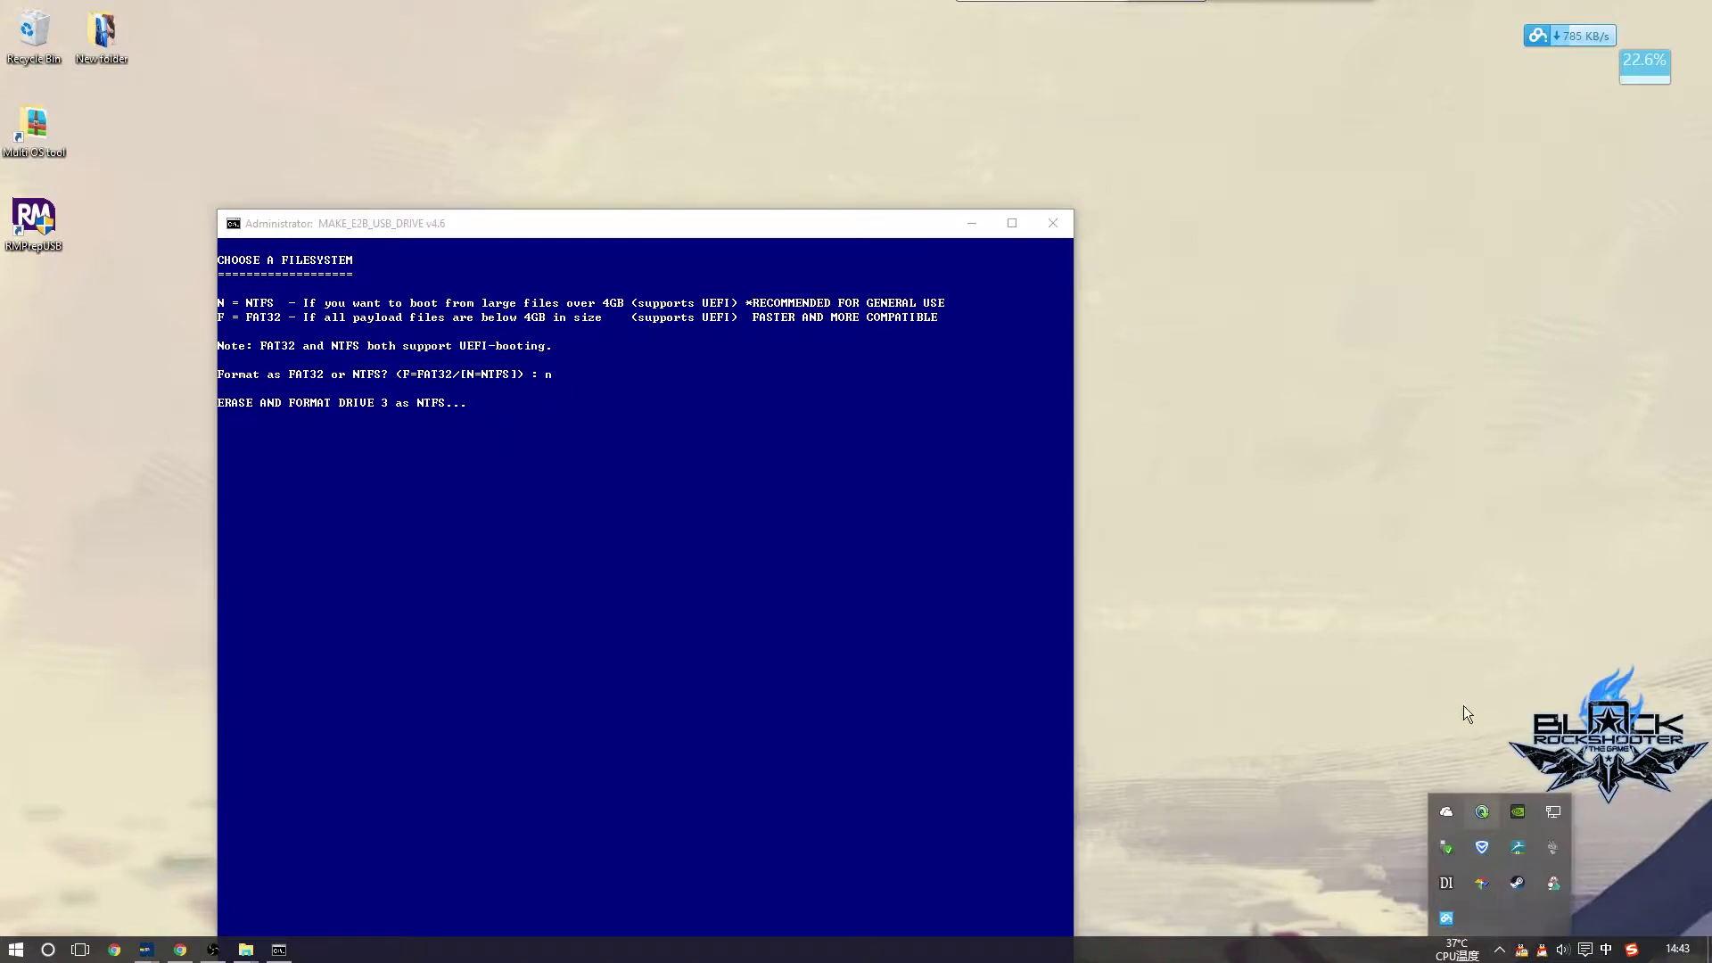
right_click(1482, 847)
click(1552, 851)
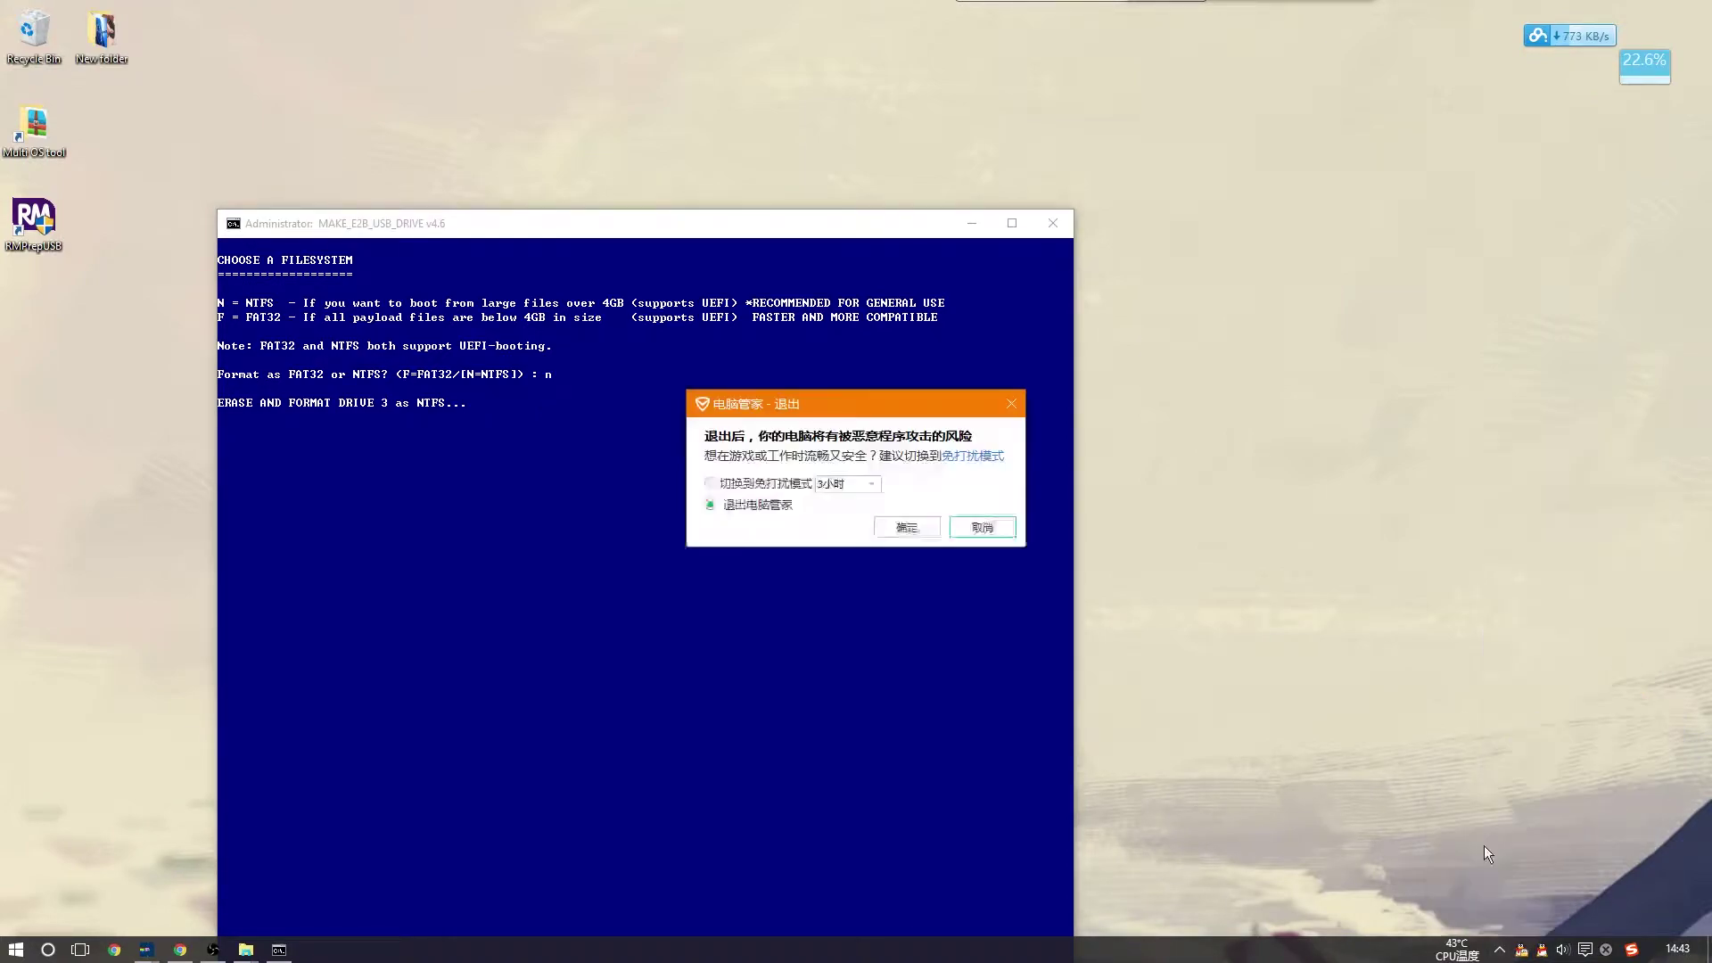
click(911, 531)
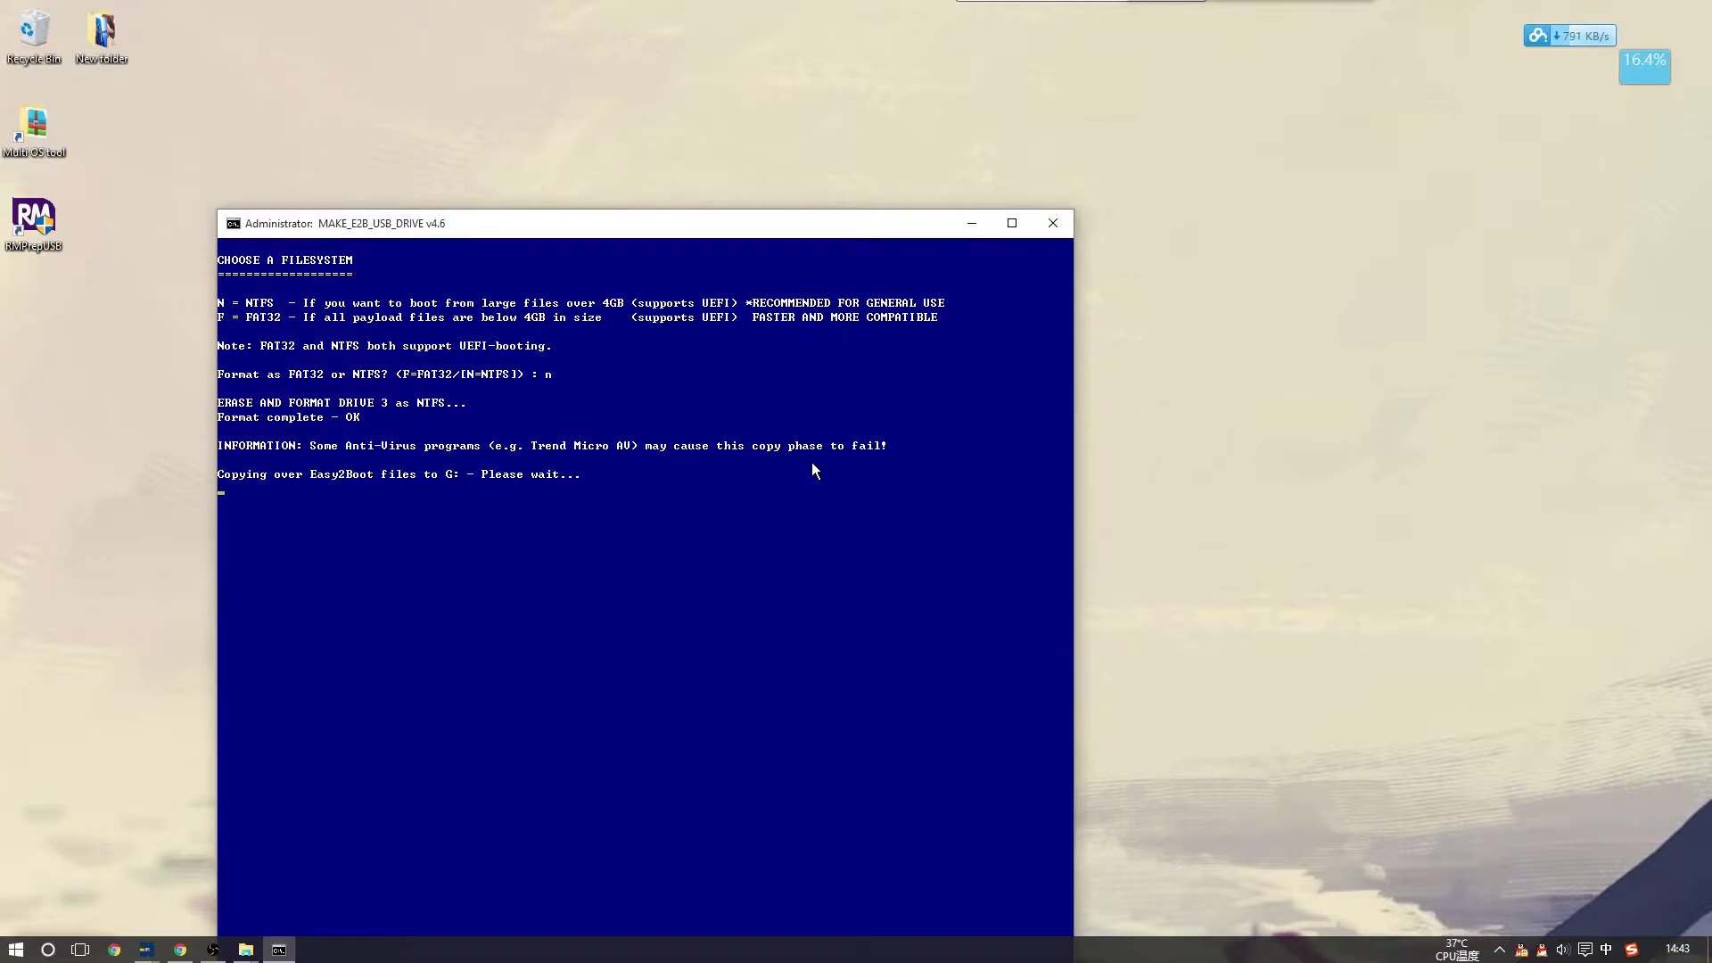
Move the formatting console aside and view the installer in the Install_RMPrepUSB_Full_2.1.720 folder inside Multi OS tool
drag(672, 223, 1124, 188)
click(411, 357)
key(alt+Left)
drag(567, 329, 386, 292)
click(417, 509)
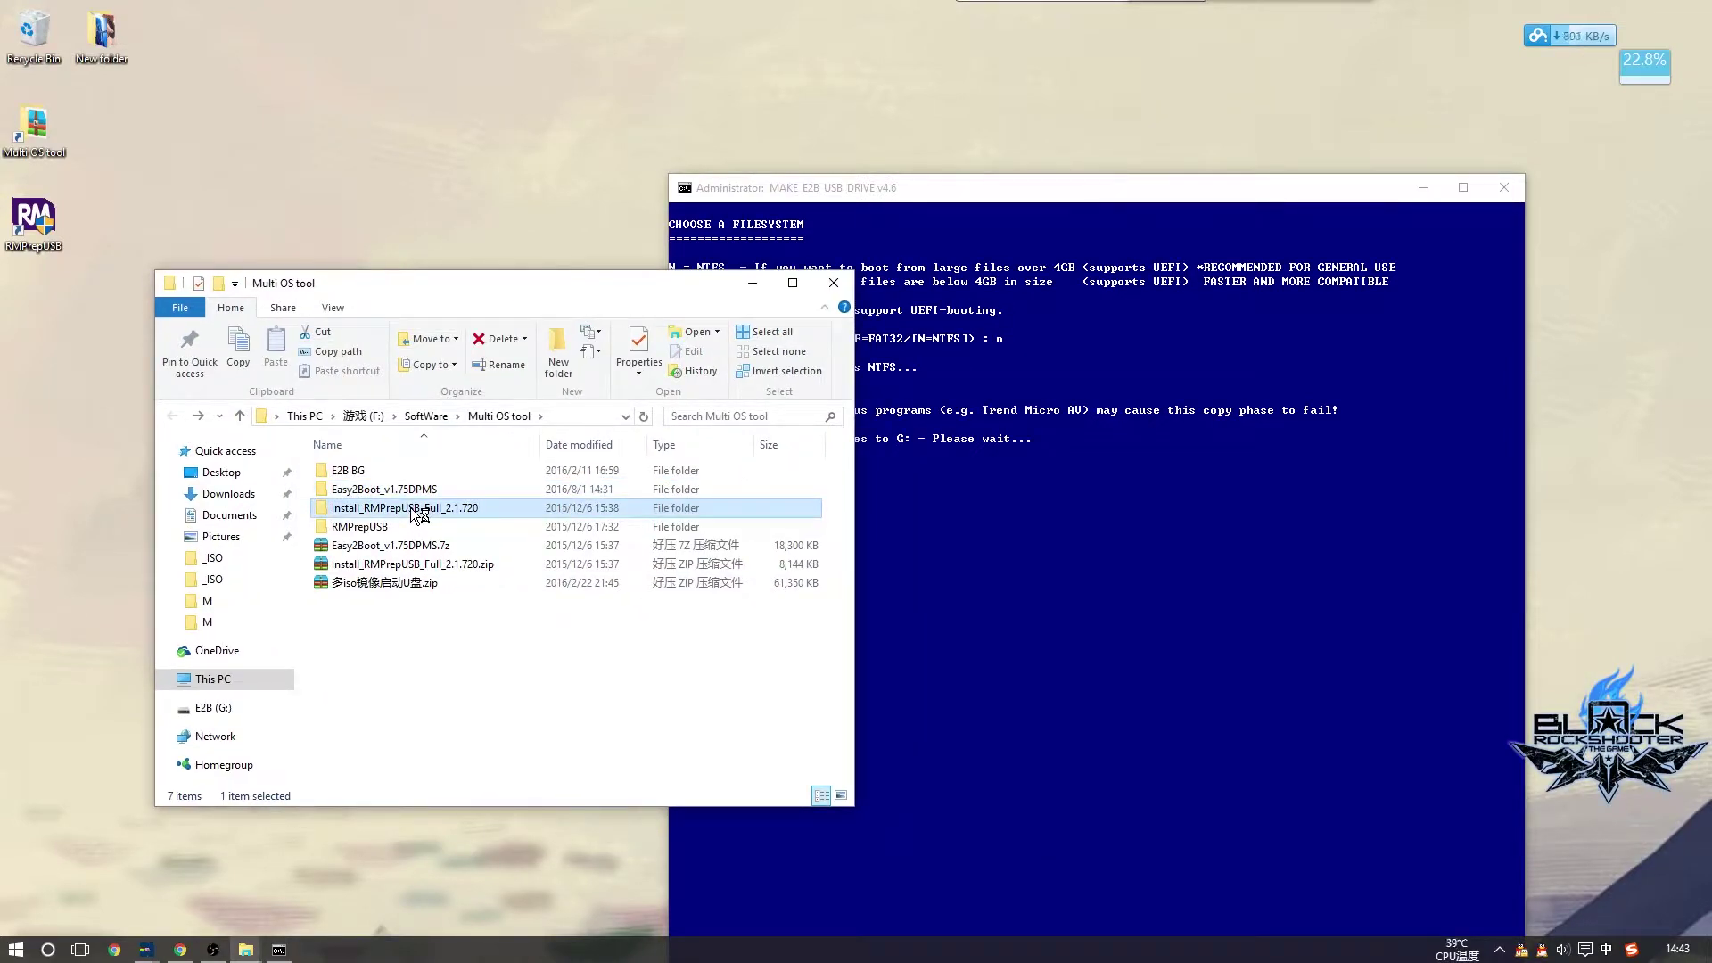
double_click(416, 510)
click(334, 471)
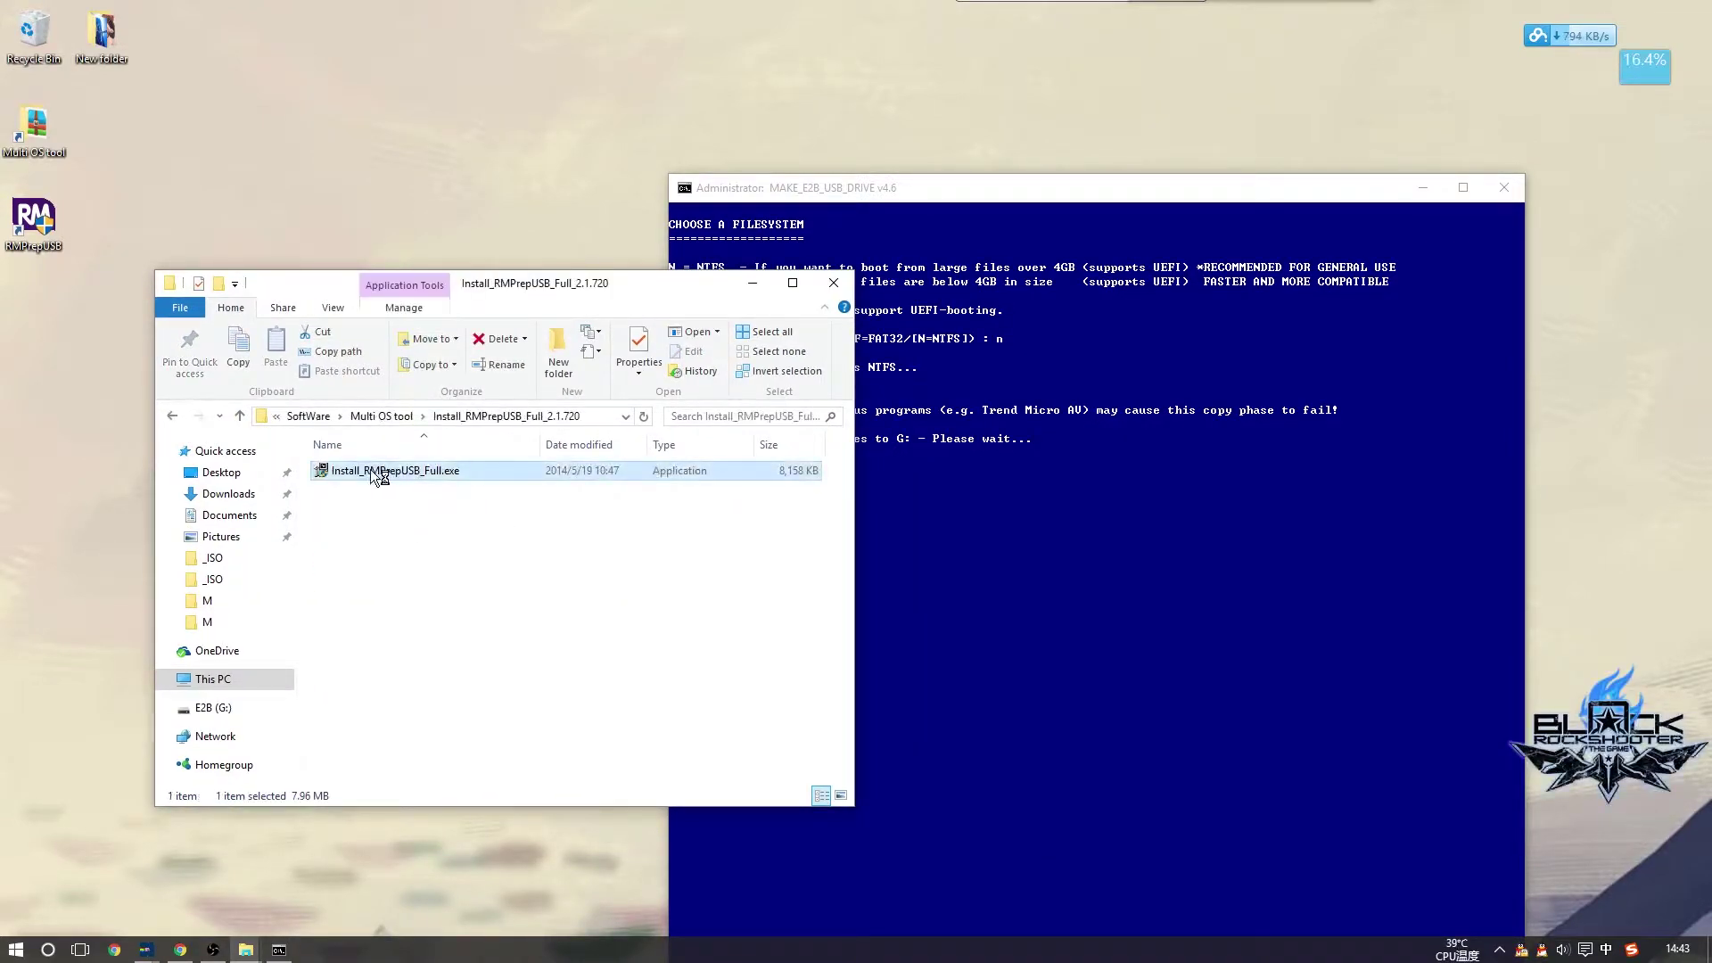
click(553, 621)
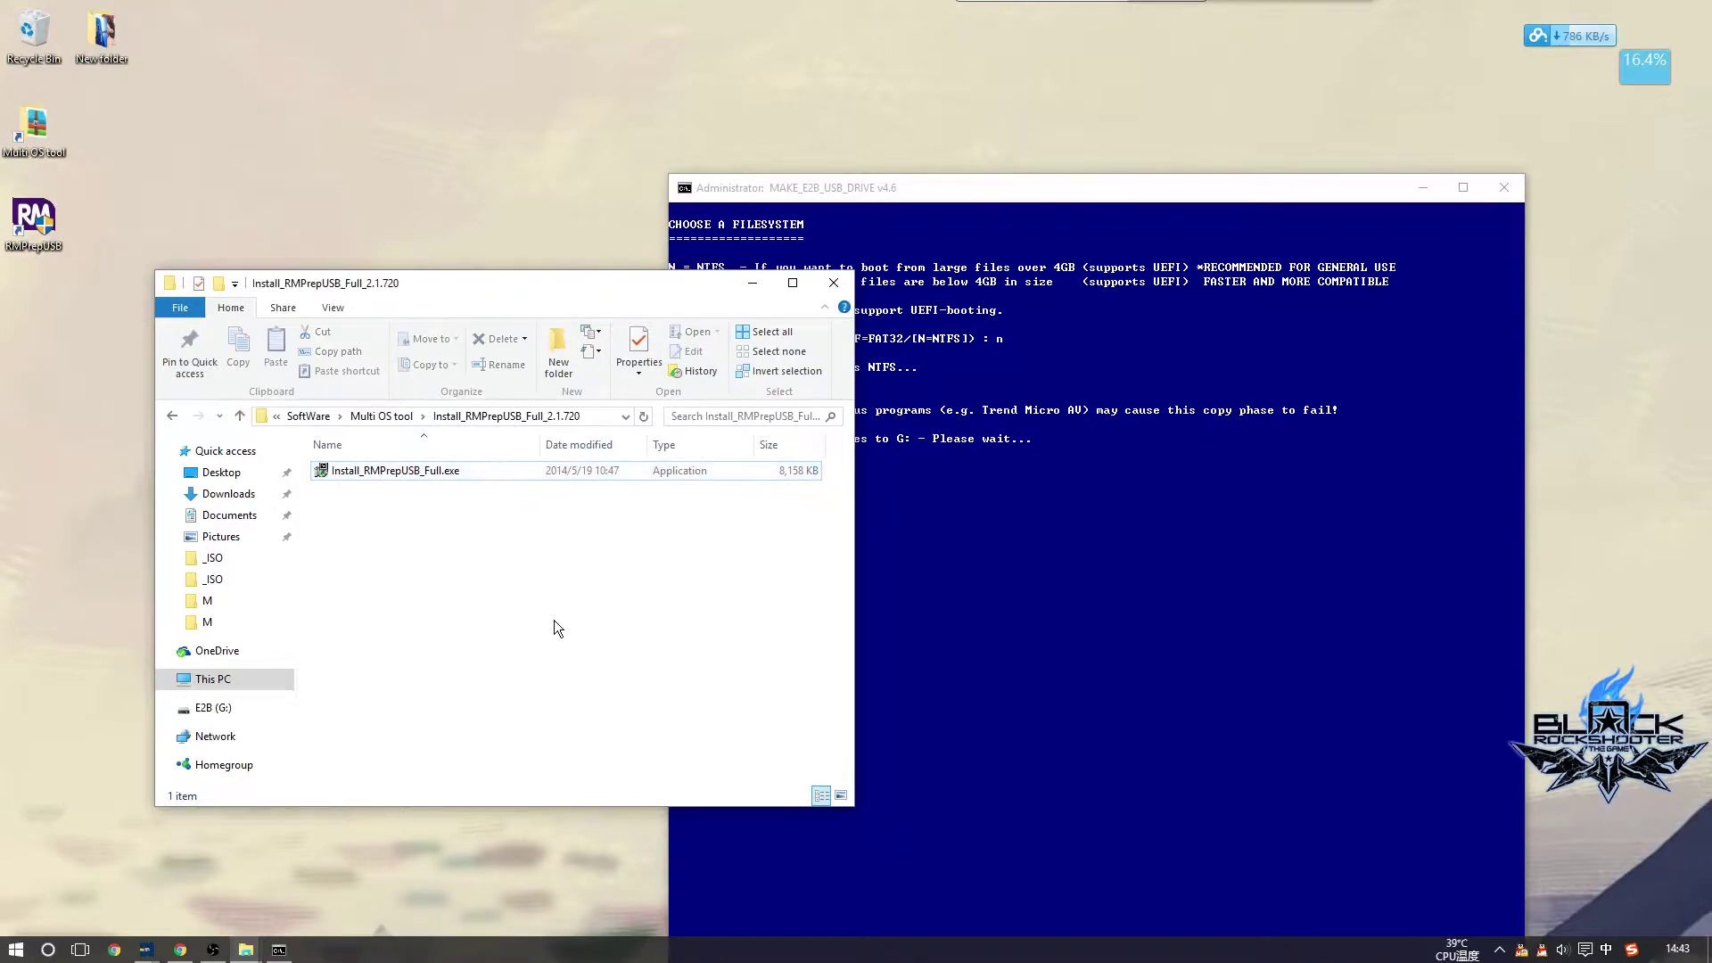
Minimize the folder window, refresh the desktop, and launch RMPrepUSB, placing its window beside the formatting console
click(34, 227)
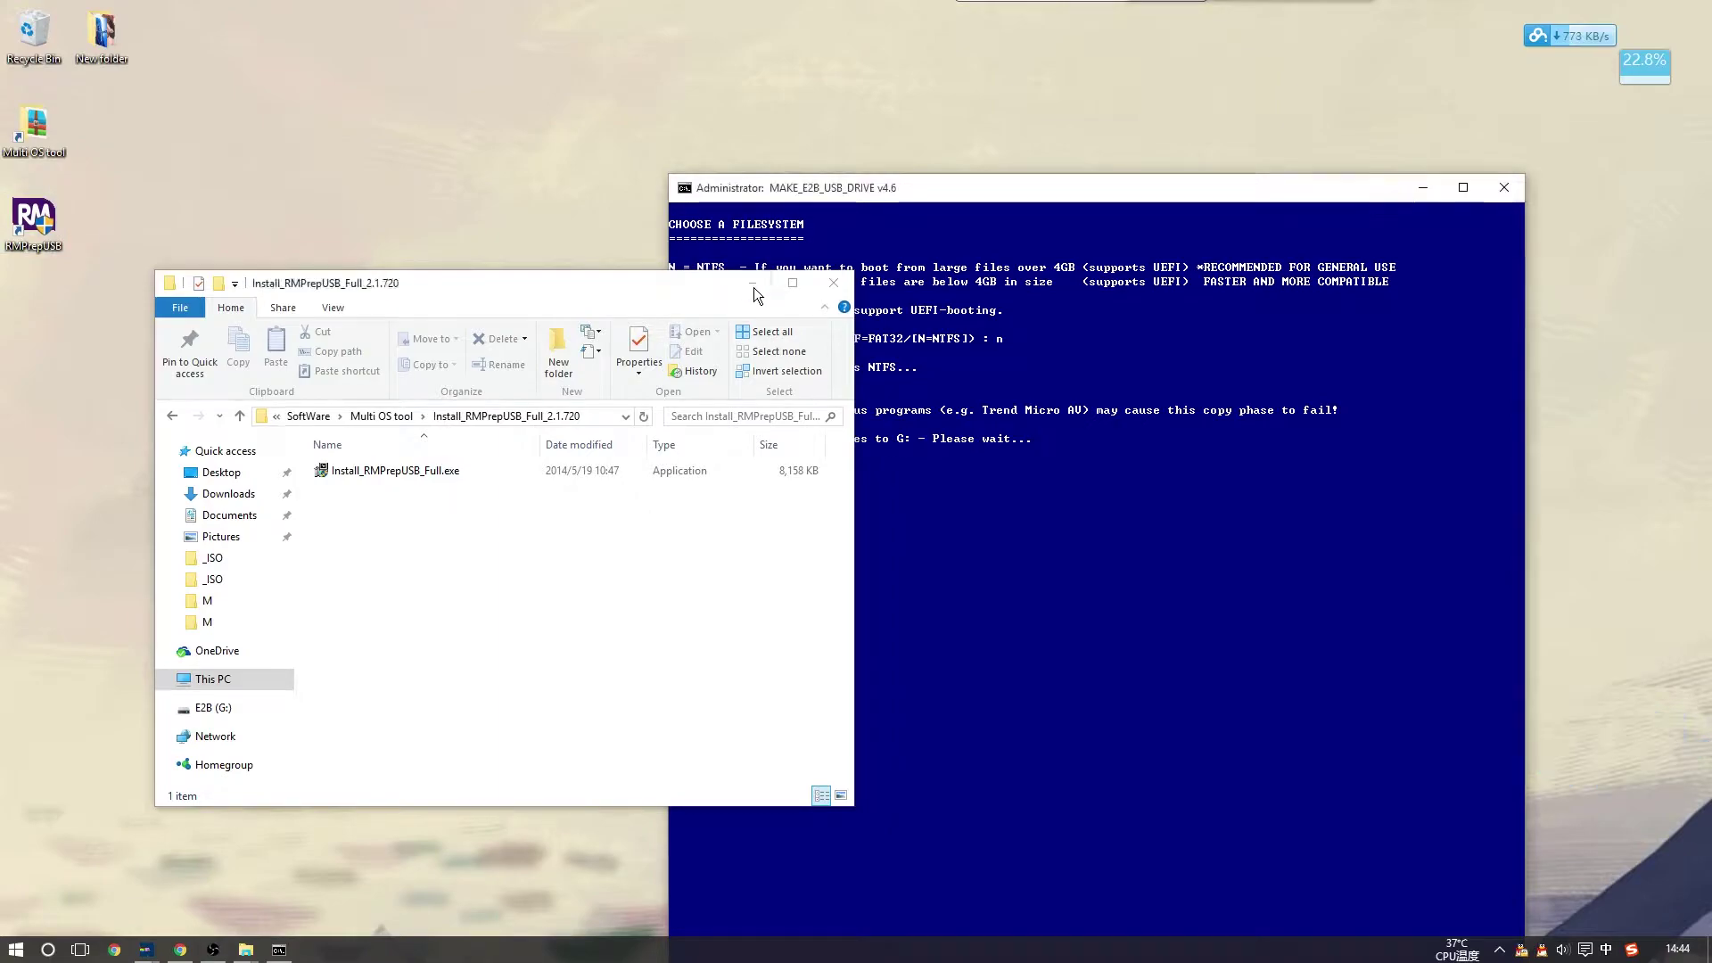
click(765, 284)
right_click(144, 234)
click(193, 286)
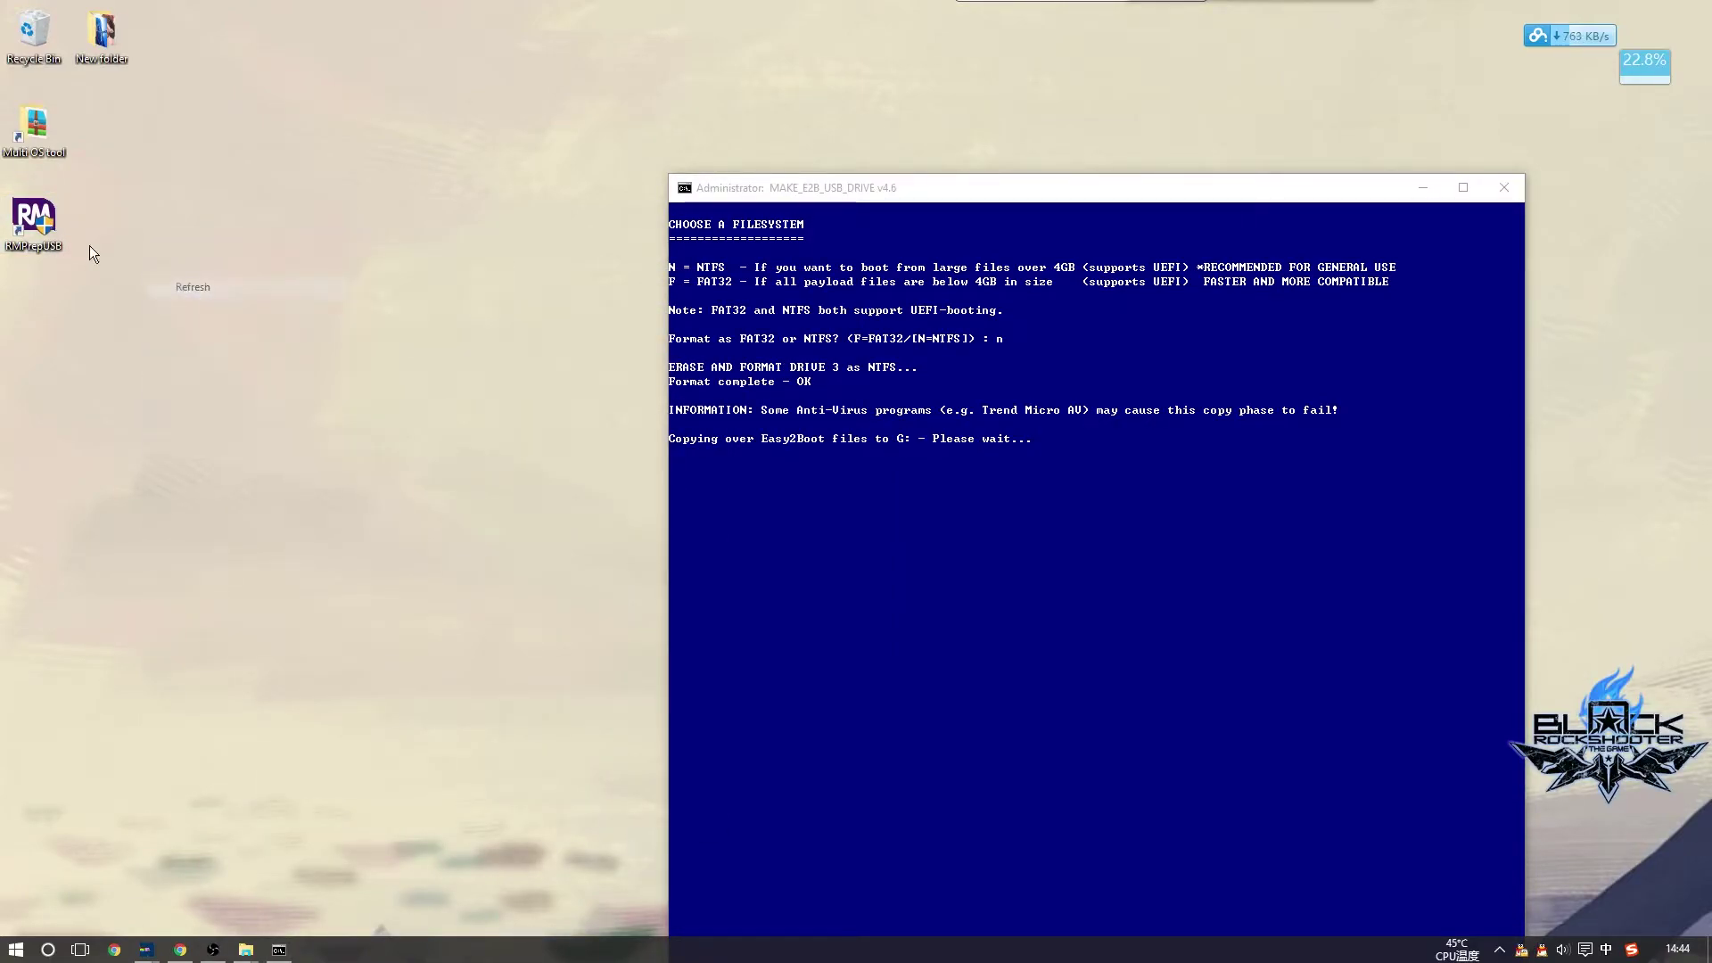
double_click(40, 210)
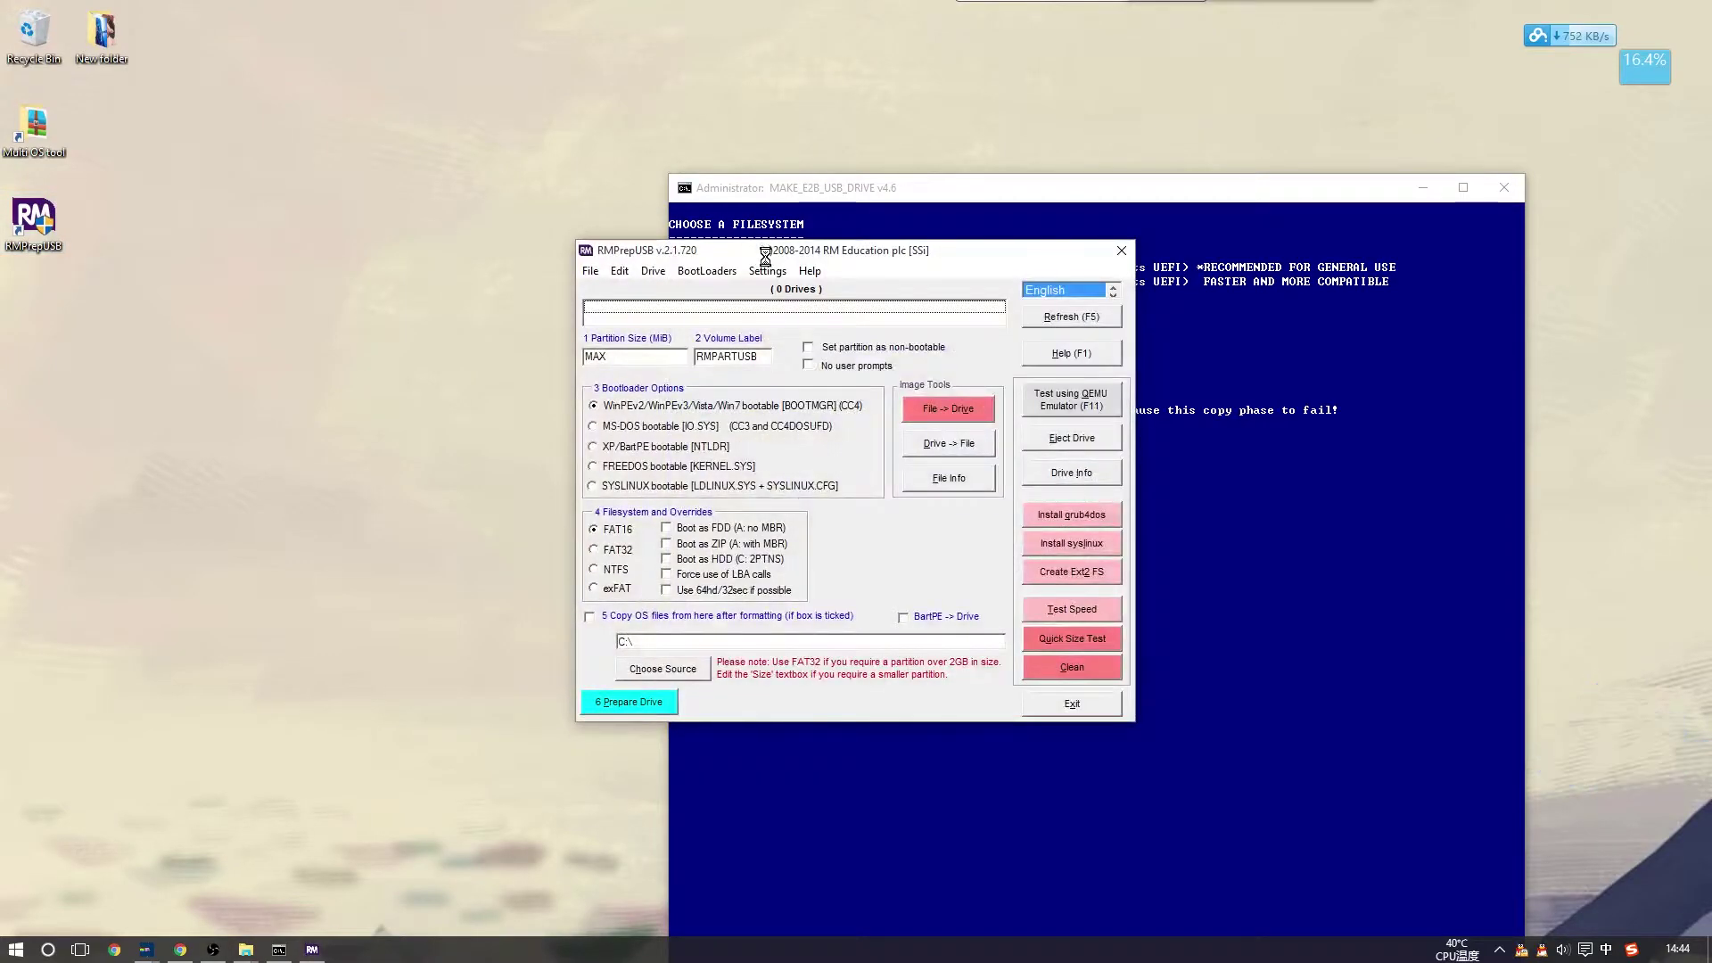
click(941, 570)
drag(800, 260, 328, 201)
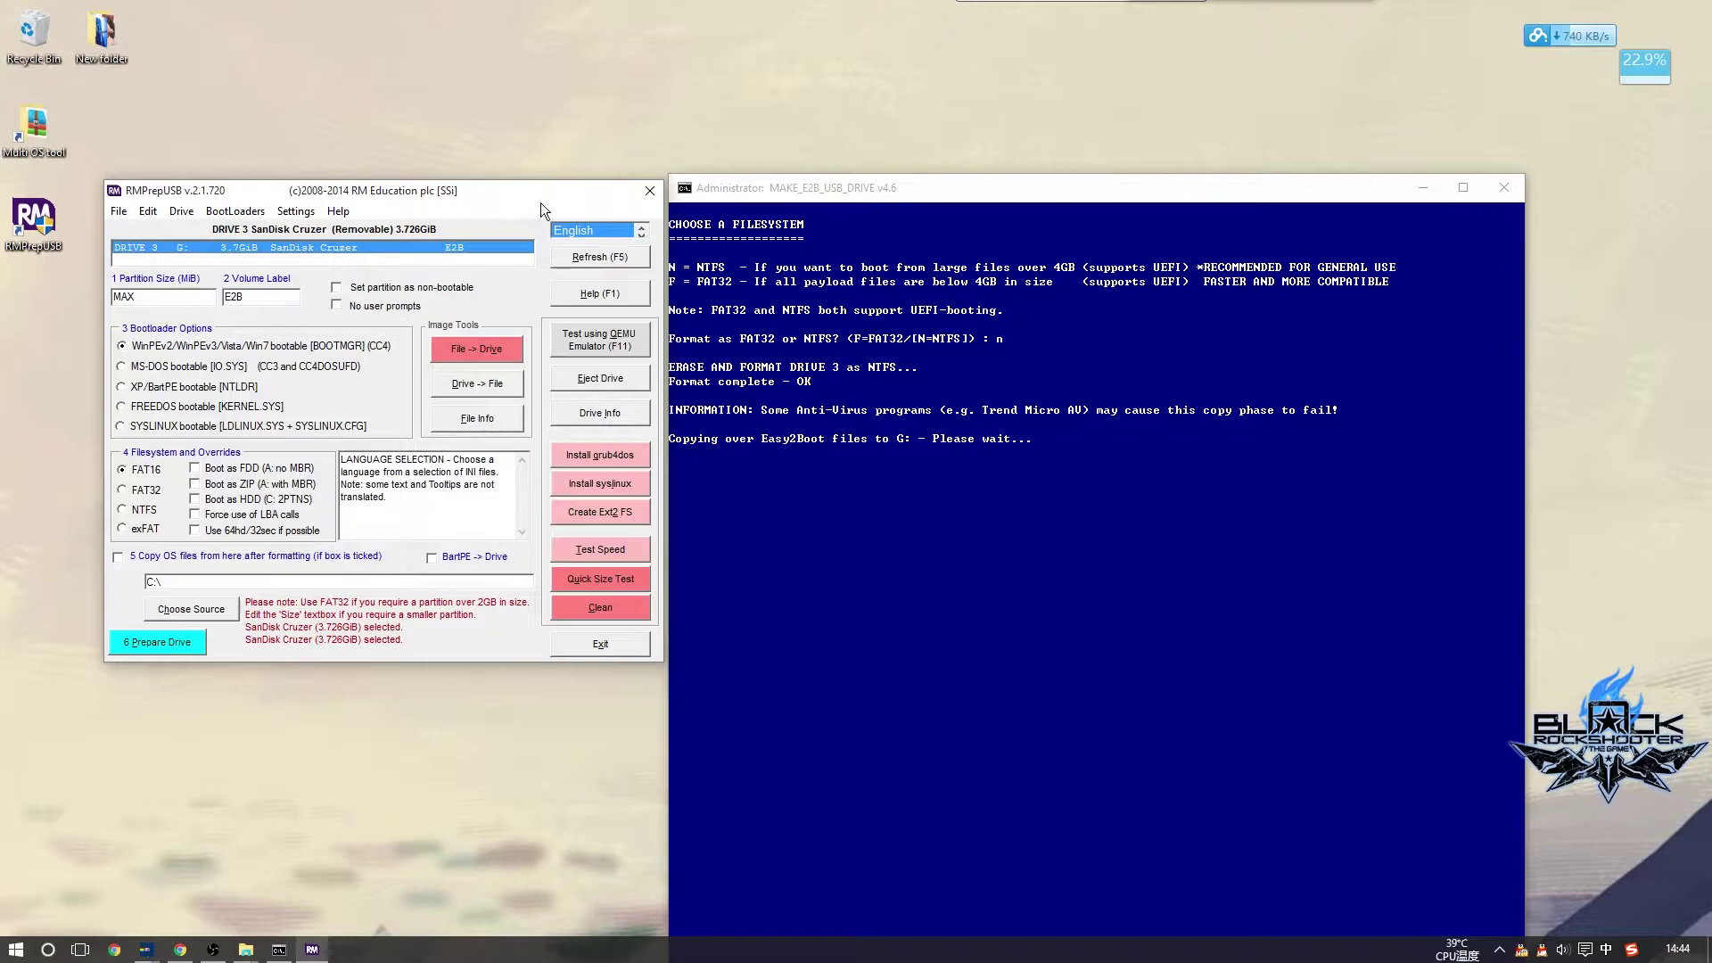
Examine RMPrepUSB's drive commands, including Make All Files on Drive Contiguous, and close the program
click(290, 213)
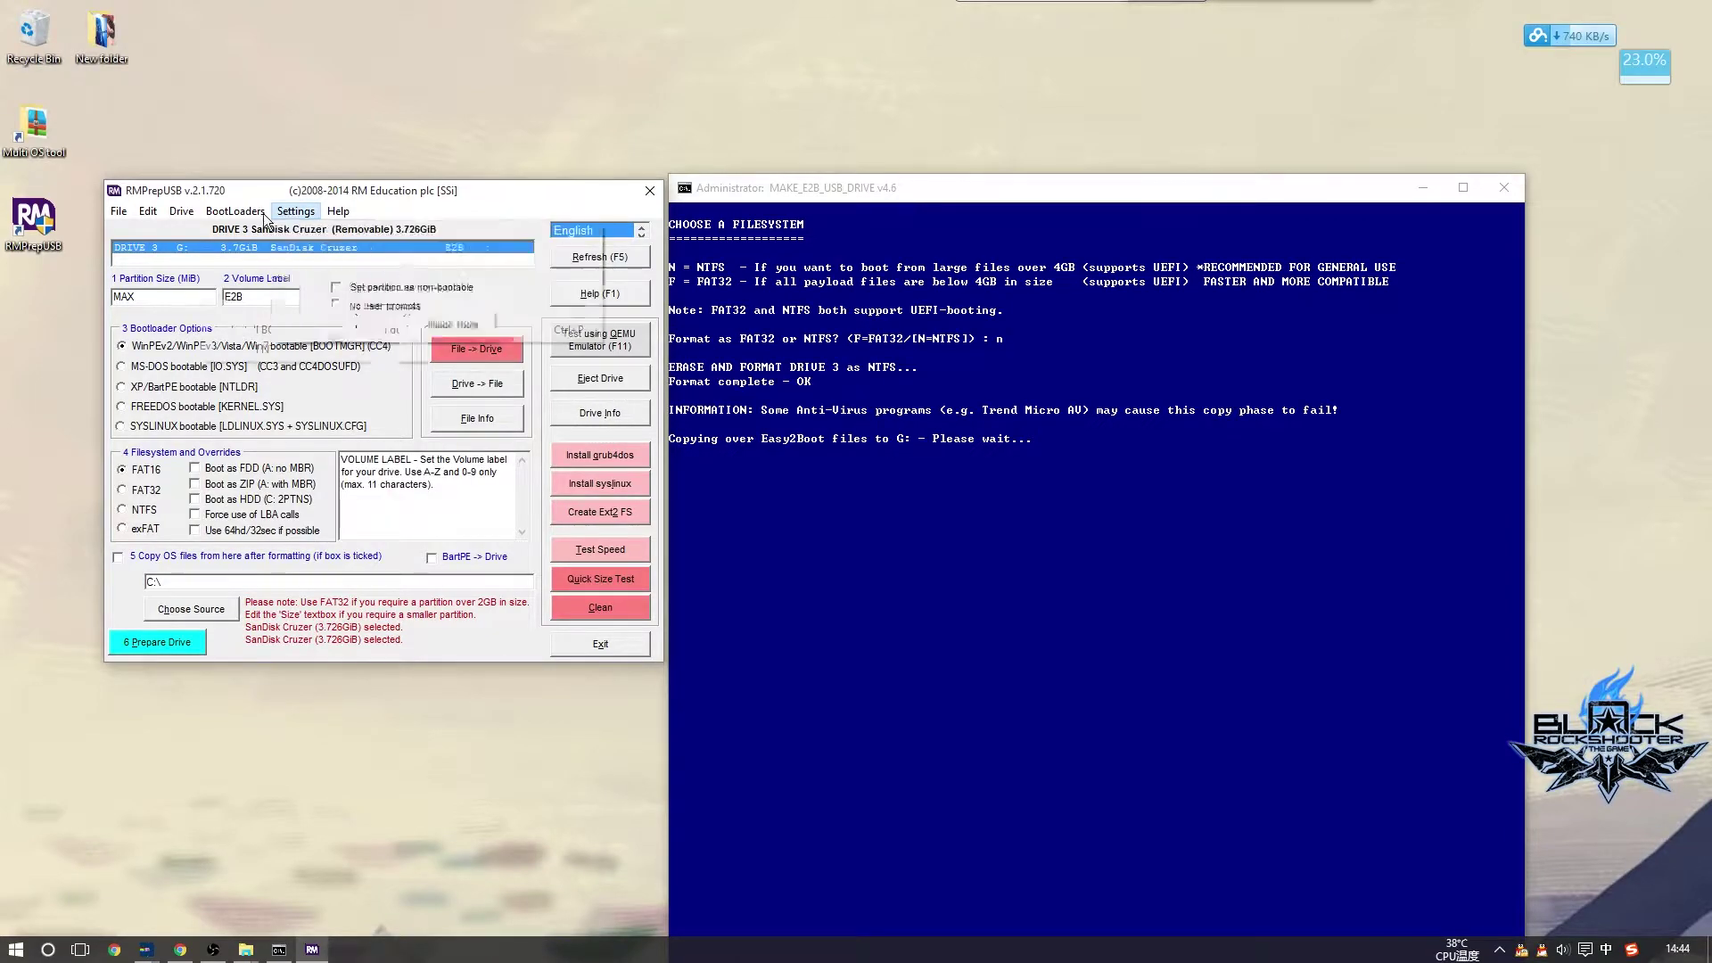
mouse_move(178, 211)
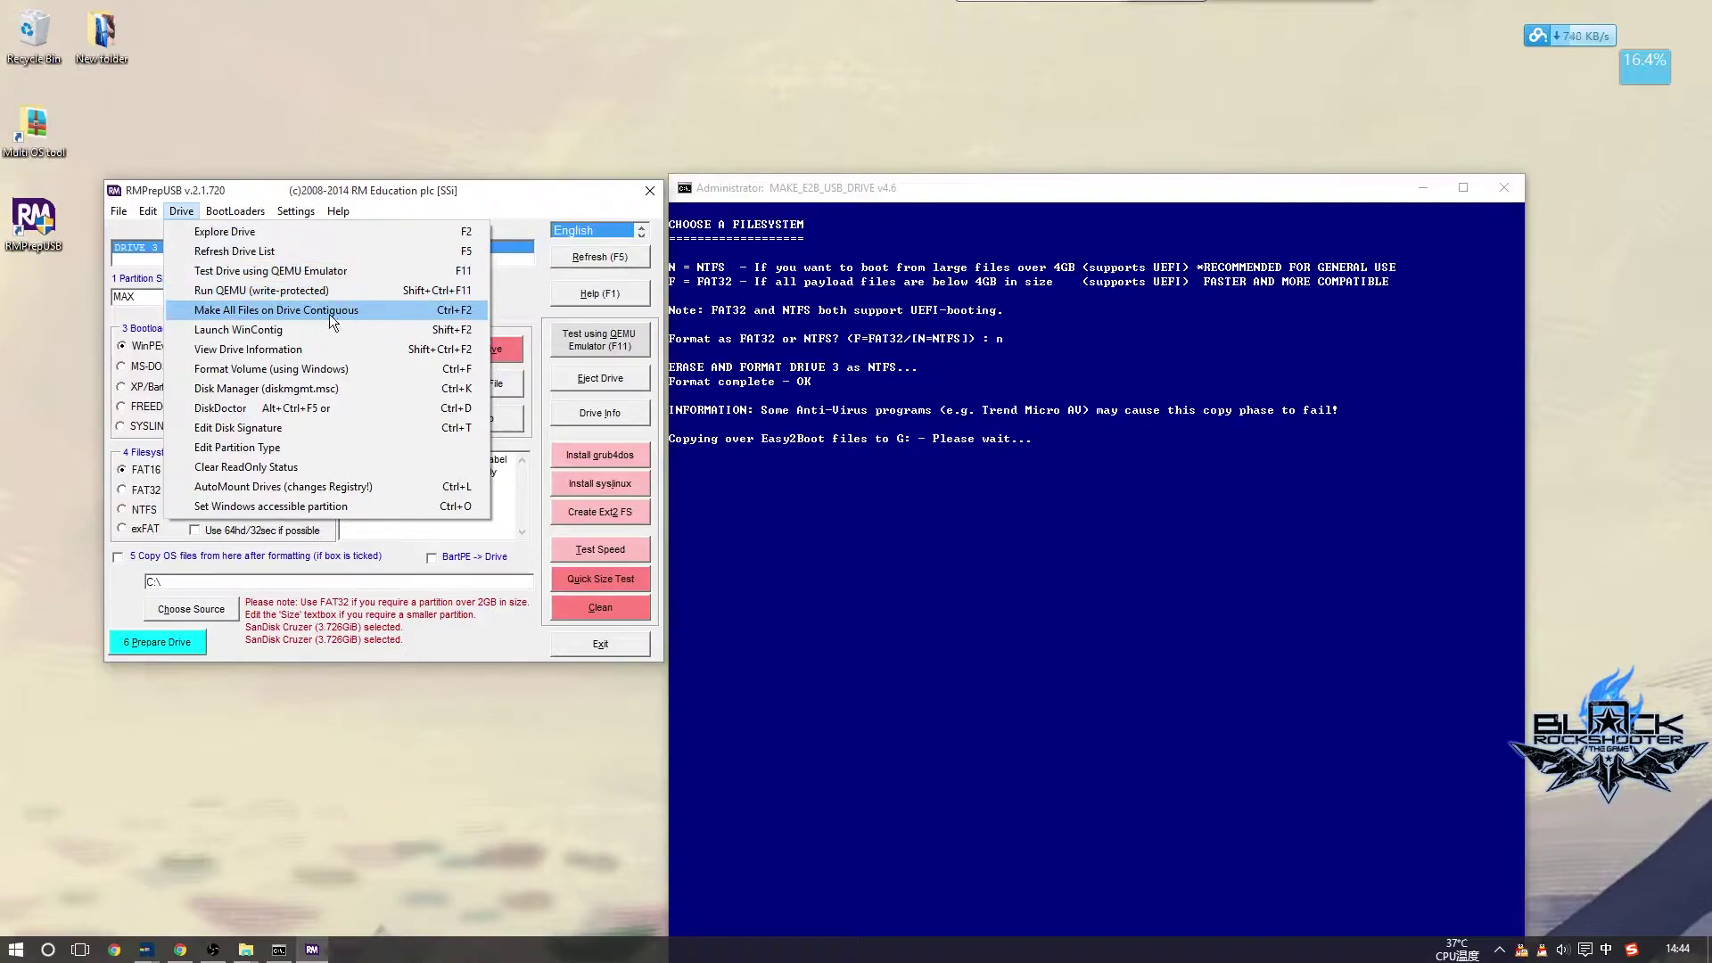
click(445, 198)
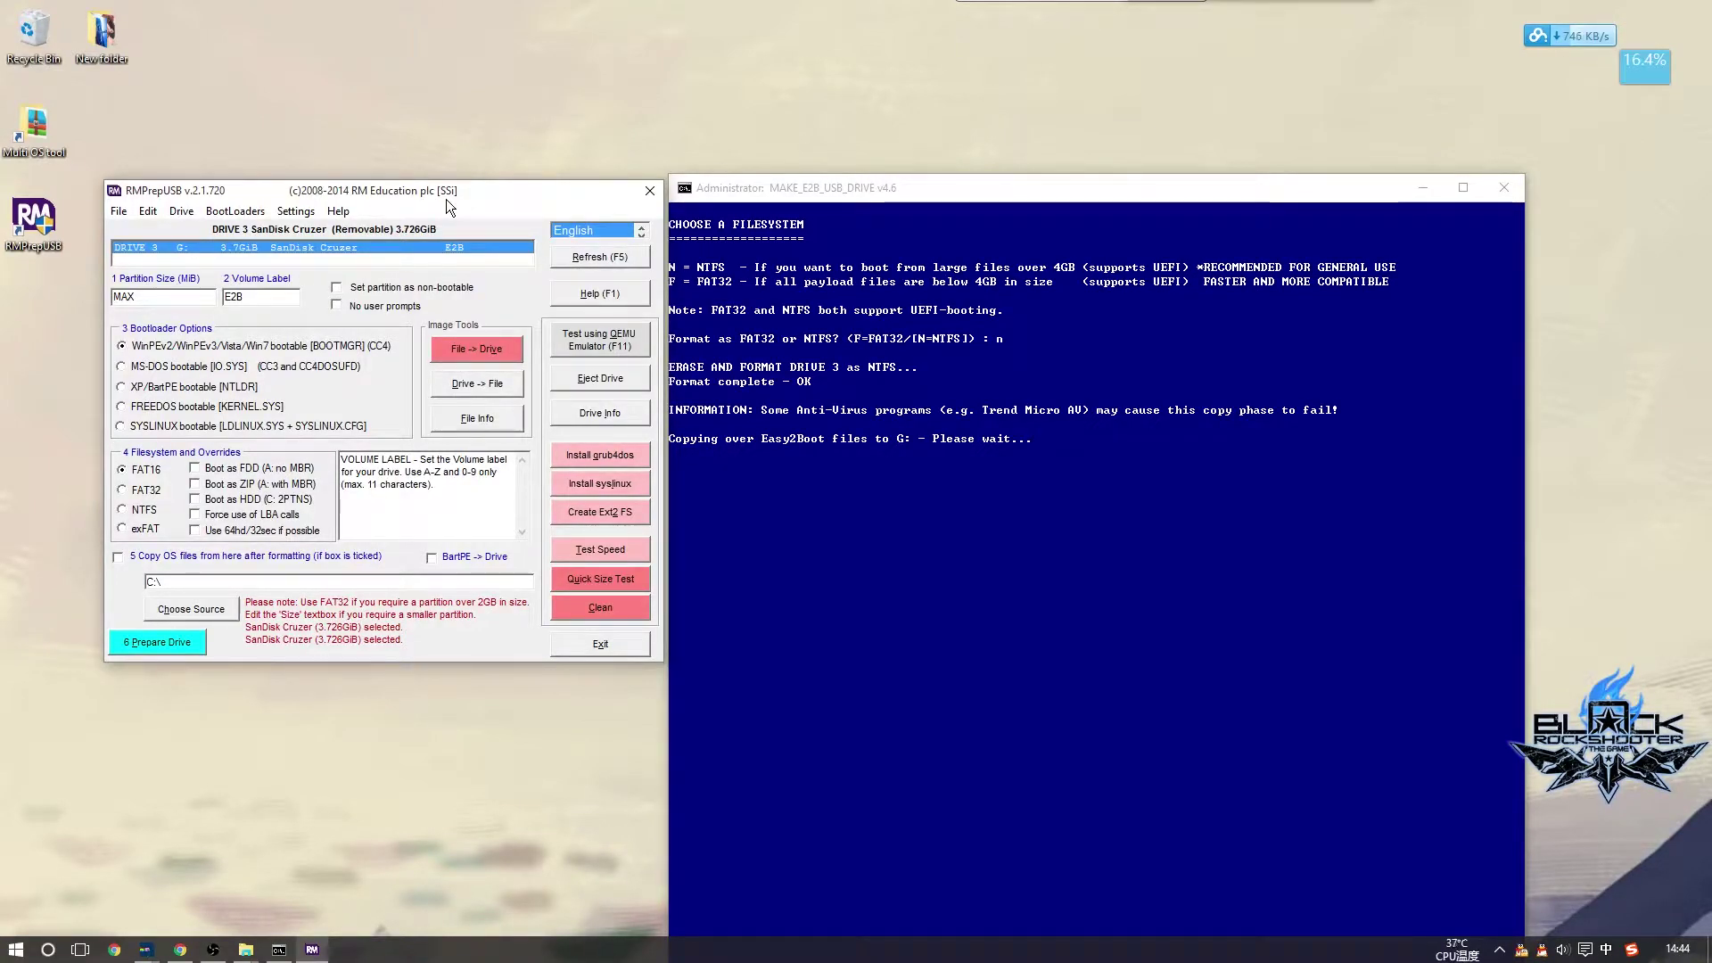
mouse_move(446, 200)
mouse_down()
mouse_move(414, 196)
mouse_move(436, 194)
mouse_up()
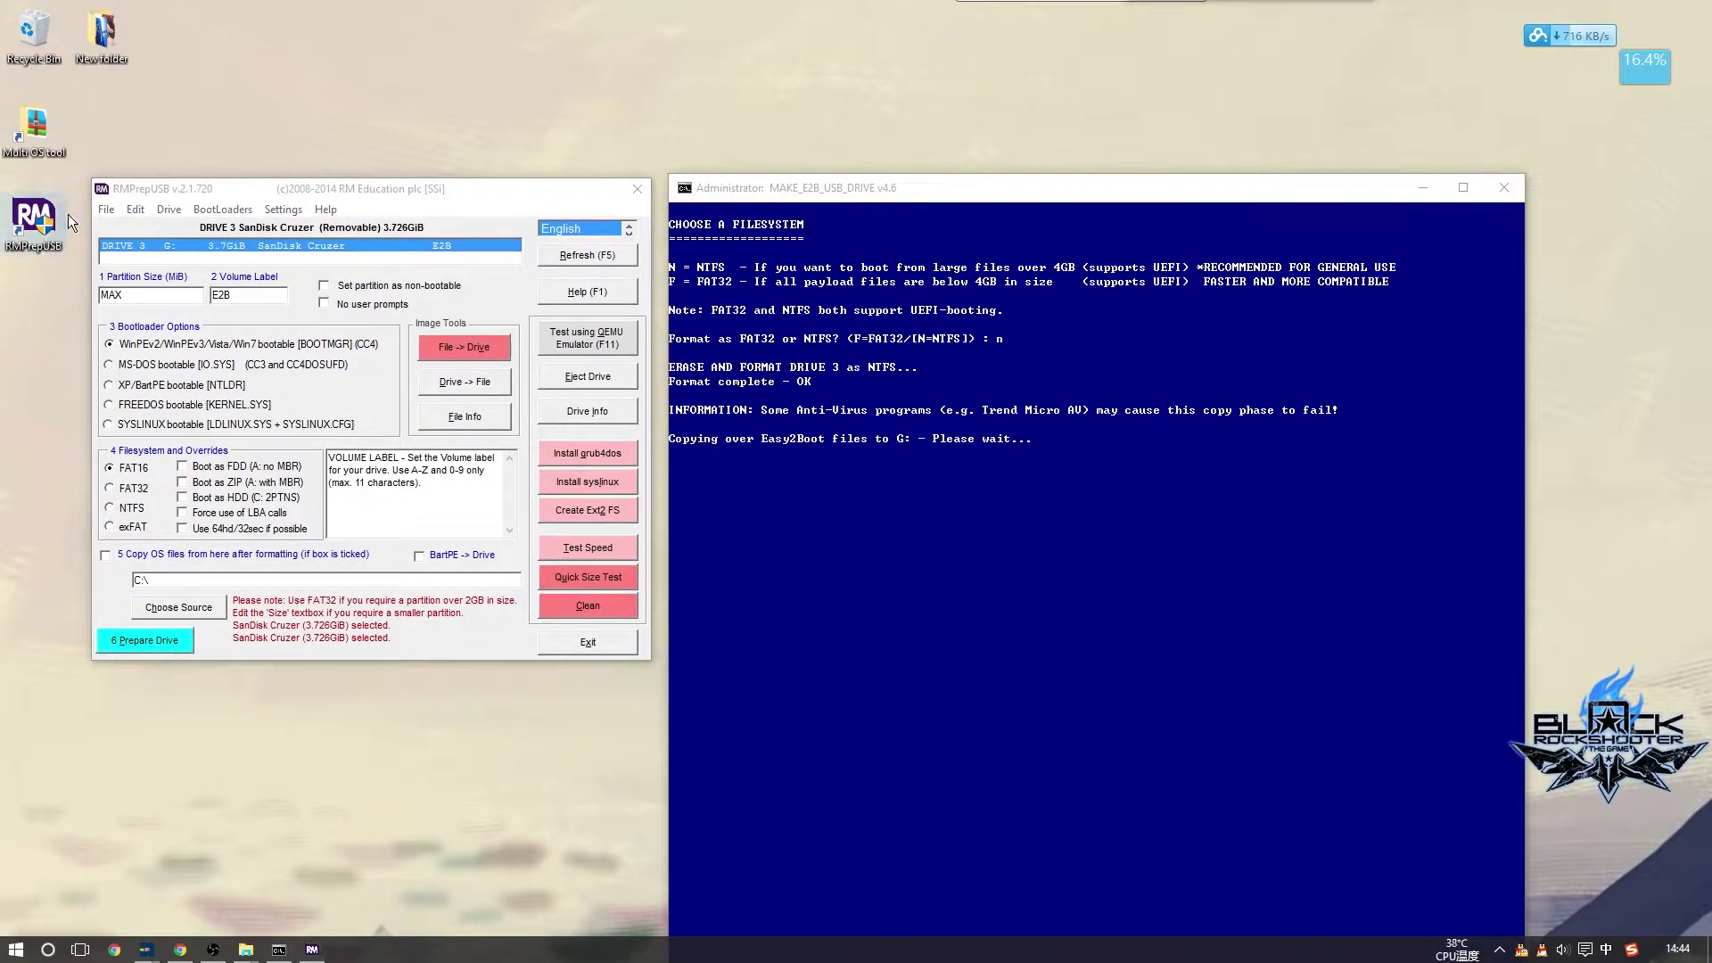
click(635, 189)
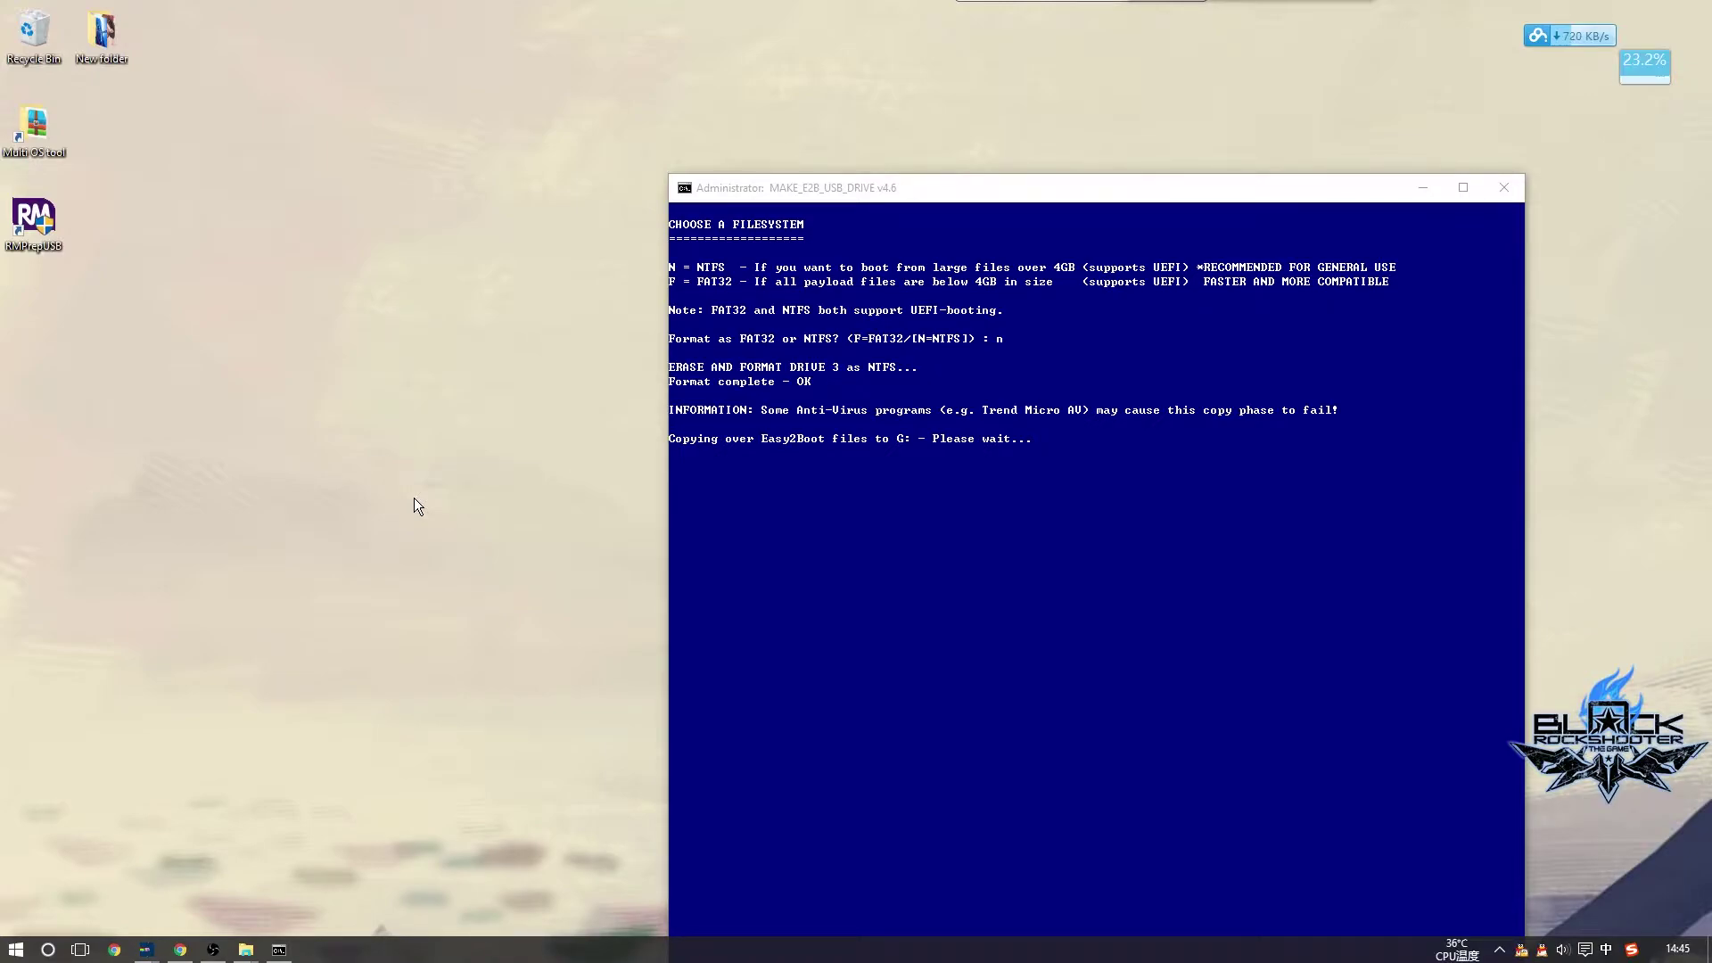
right_click(345, 280)
right_click(379, 329)
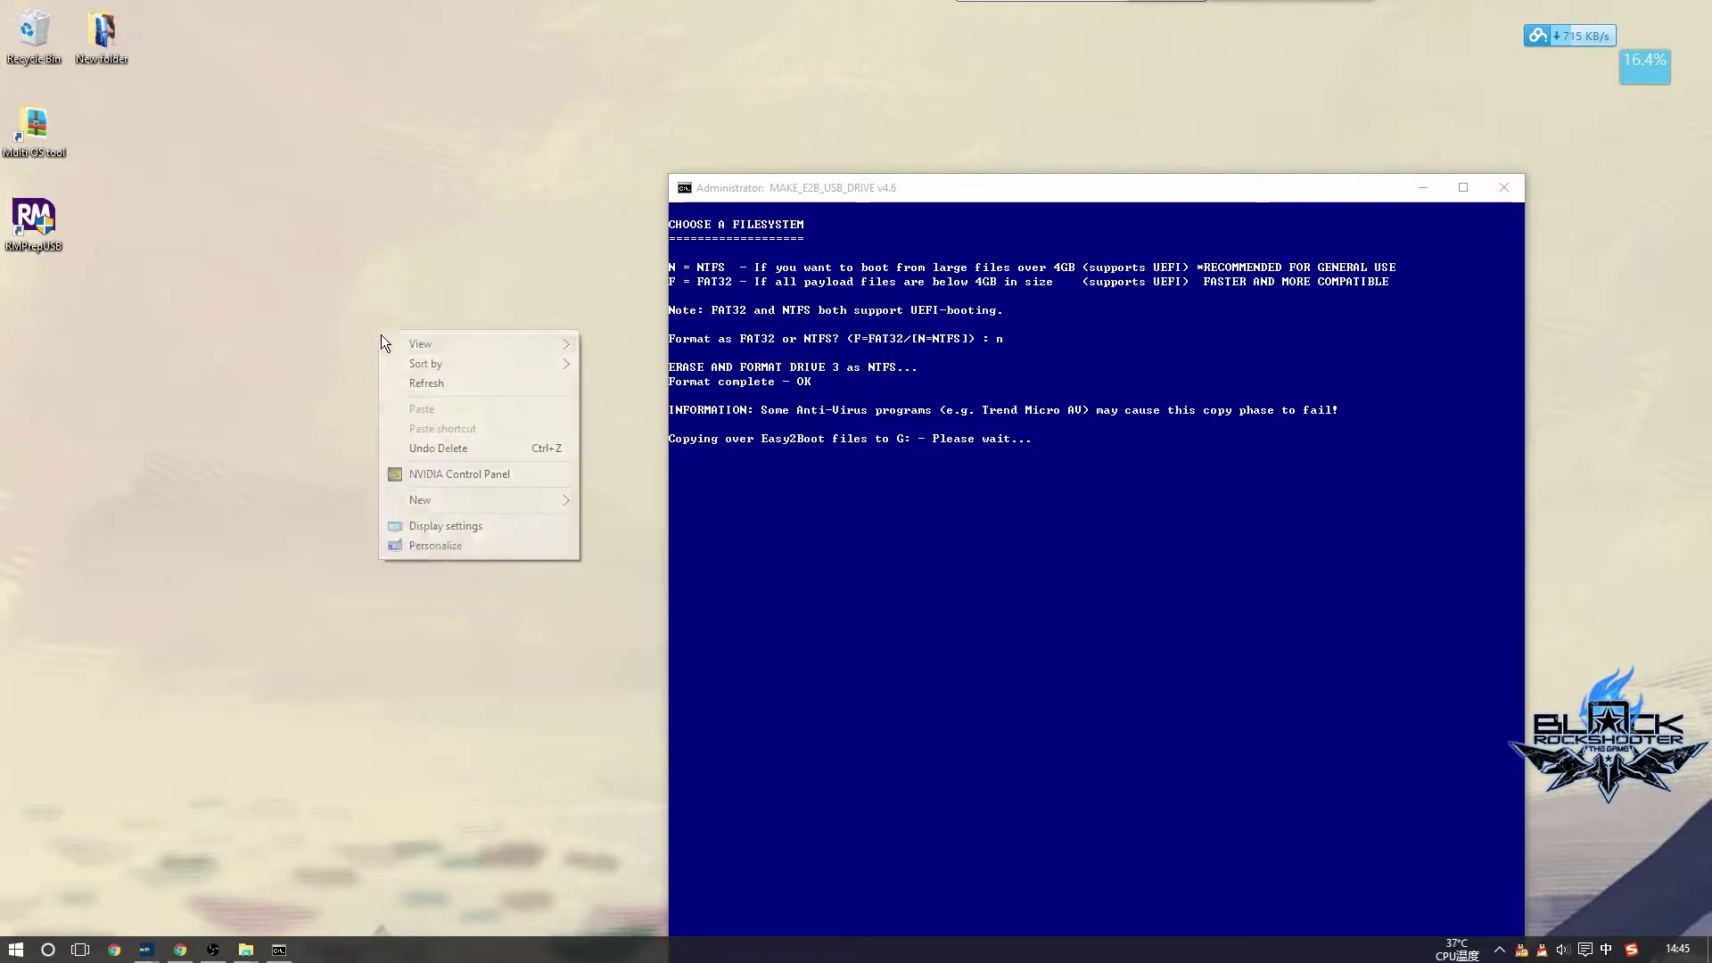
click(414, 392)
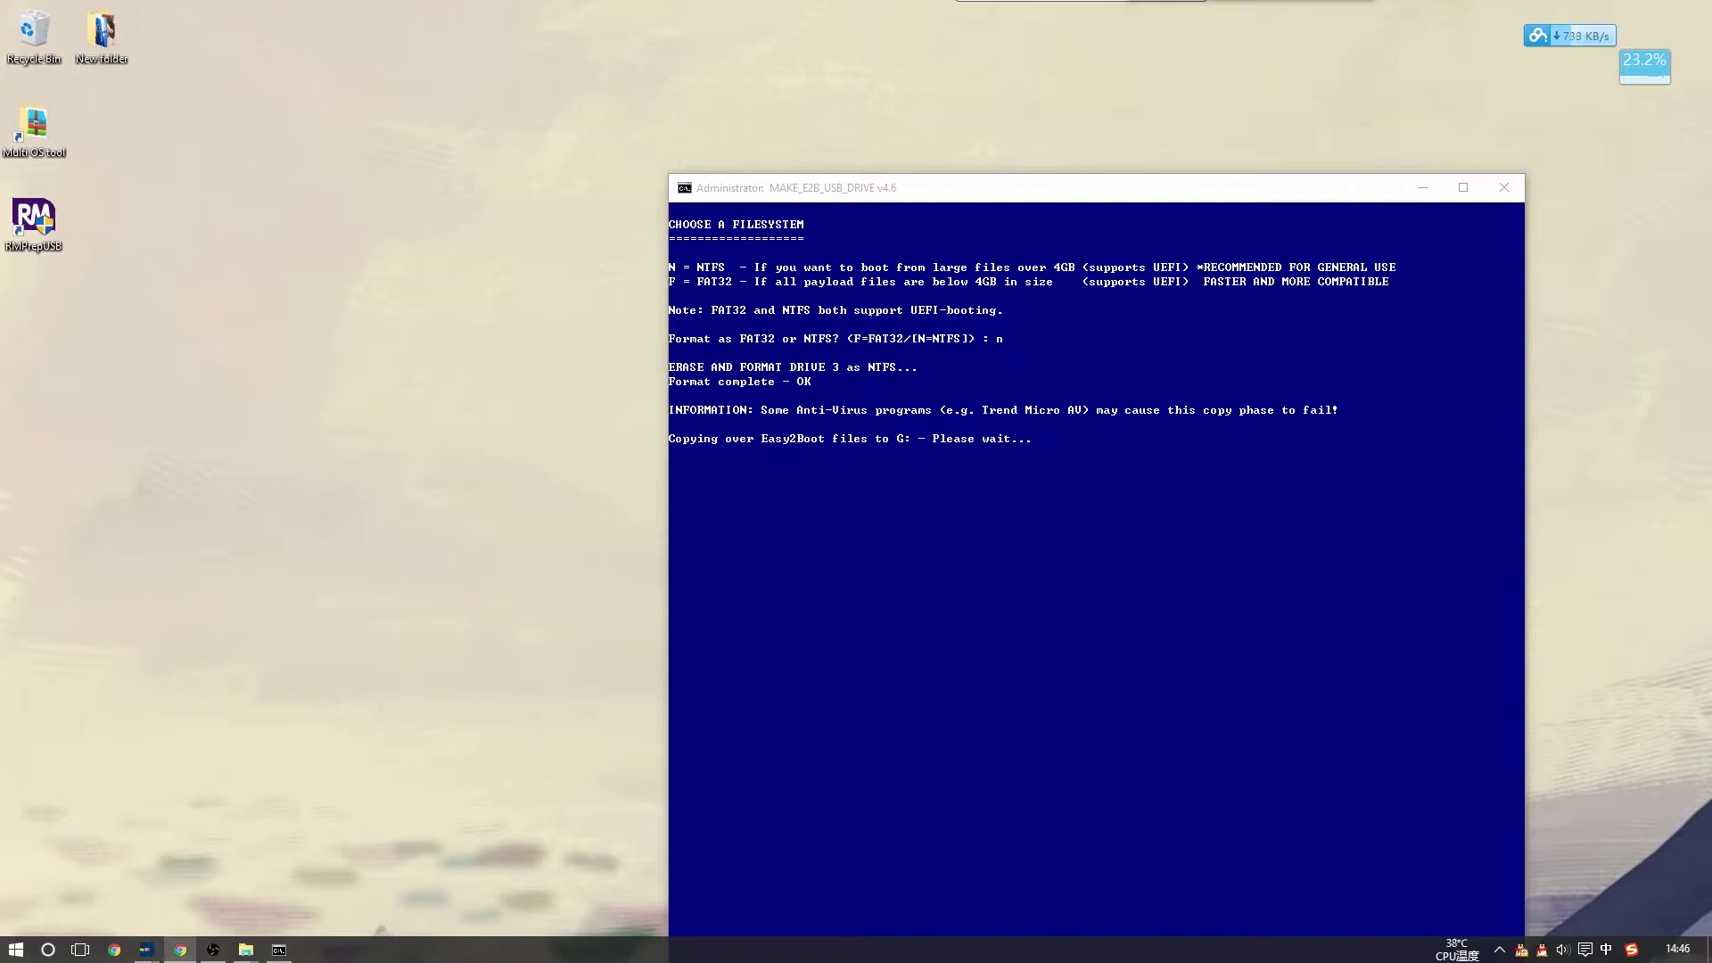
Switch to Chrome and search Google for "virtual box"
click(180, 950)
double_click(695, 30)
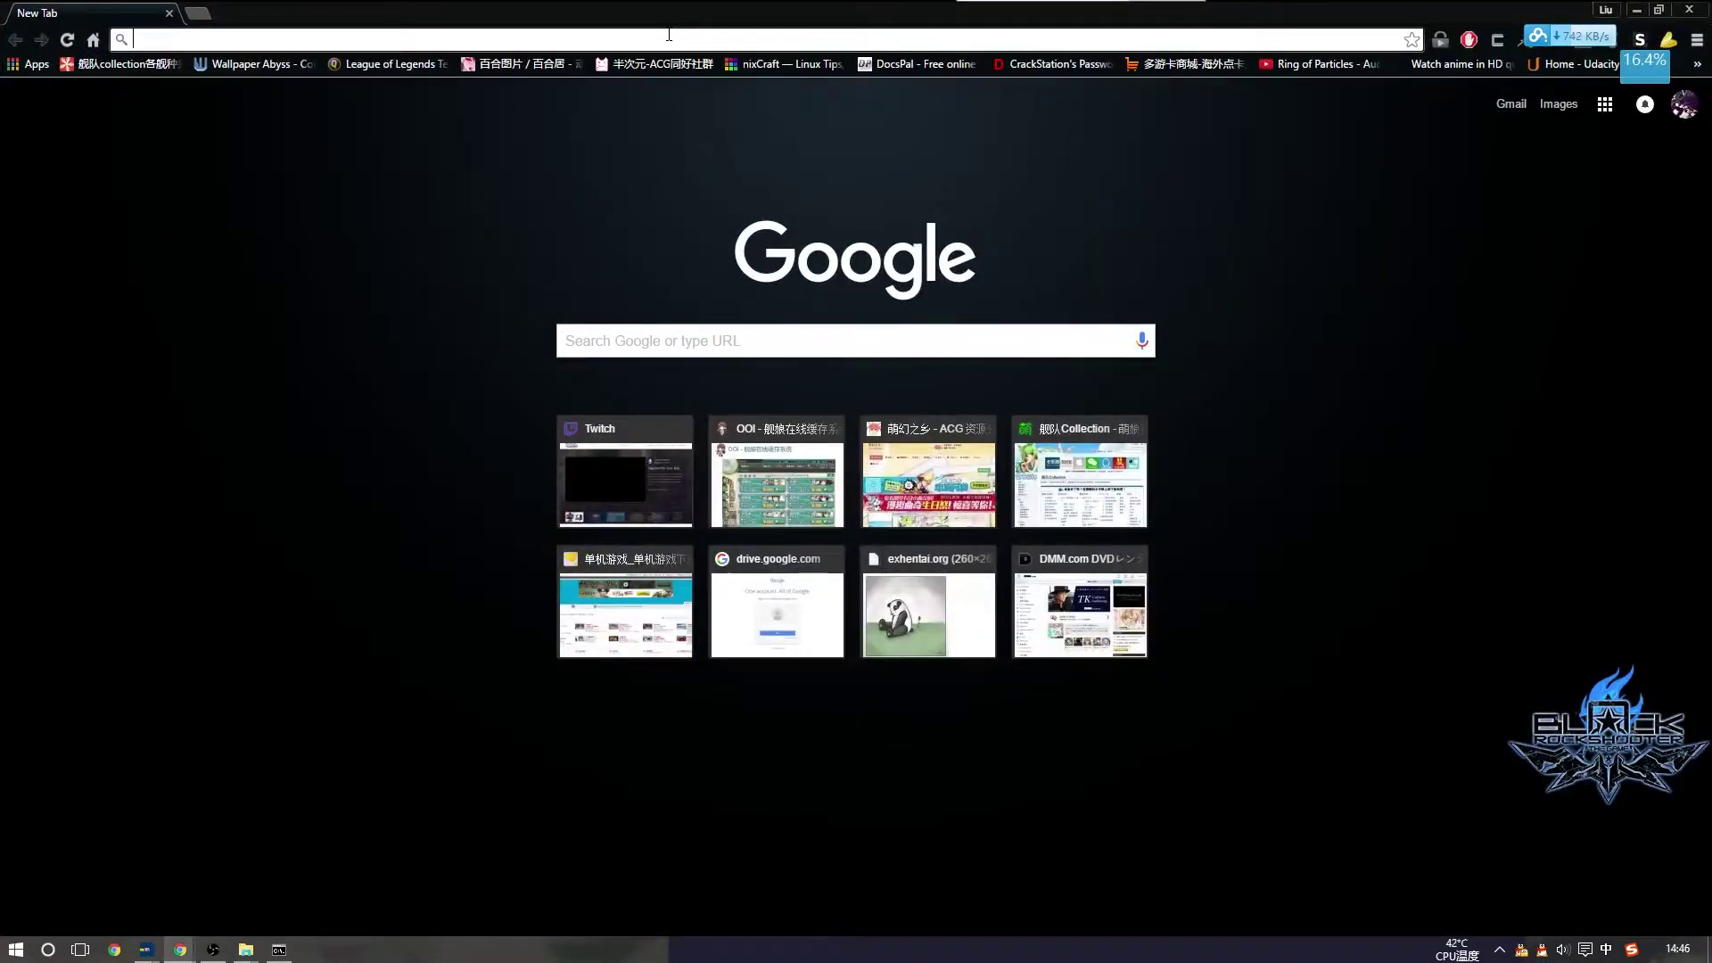
text(virtual box)
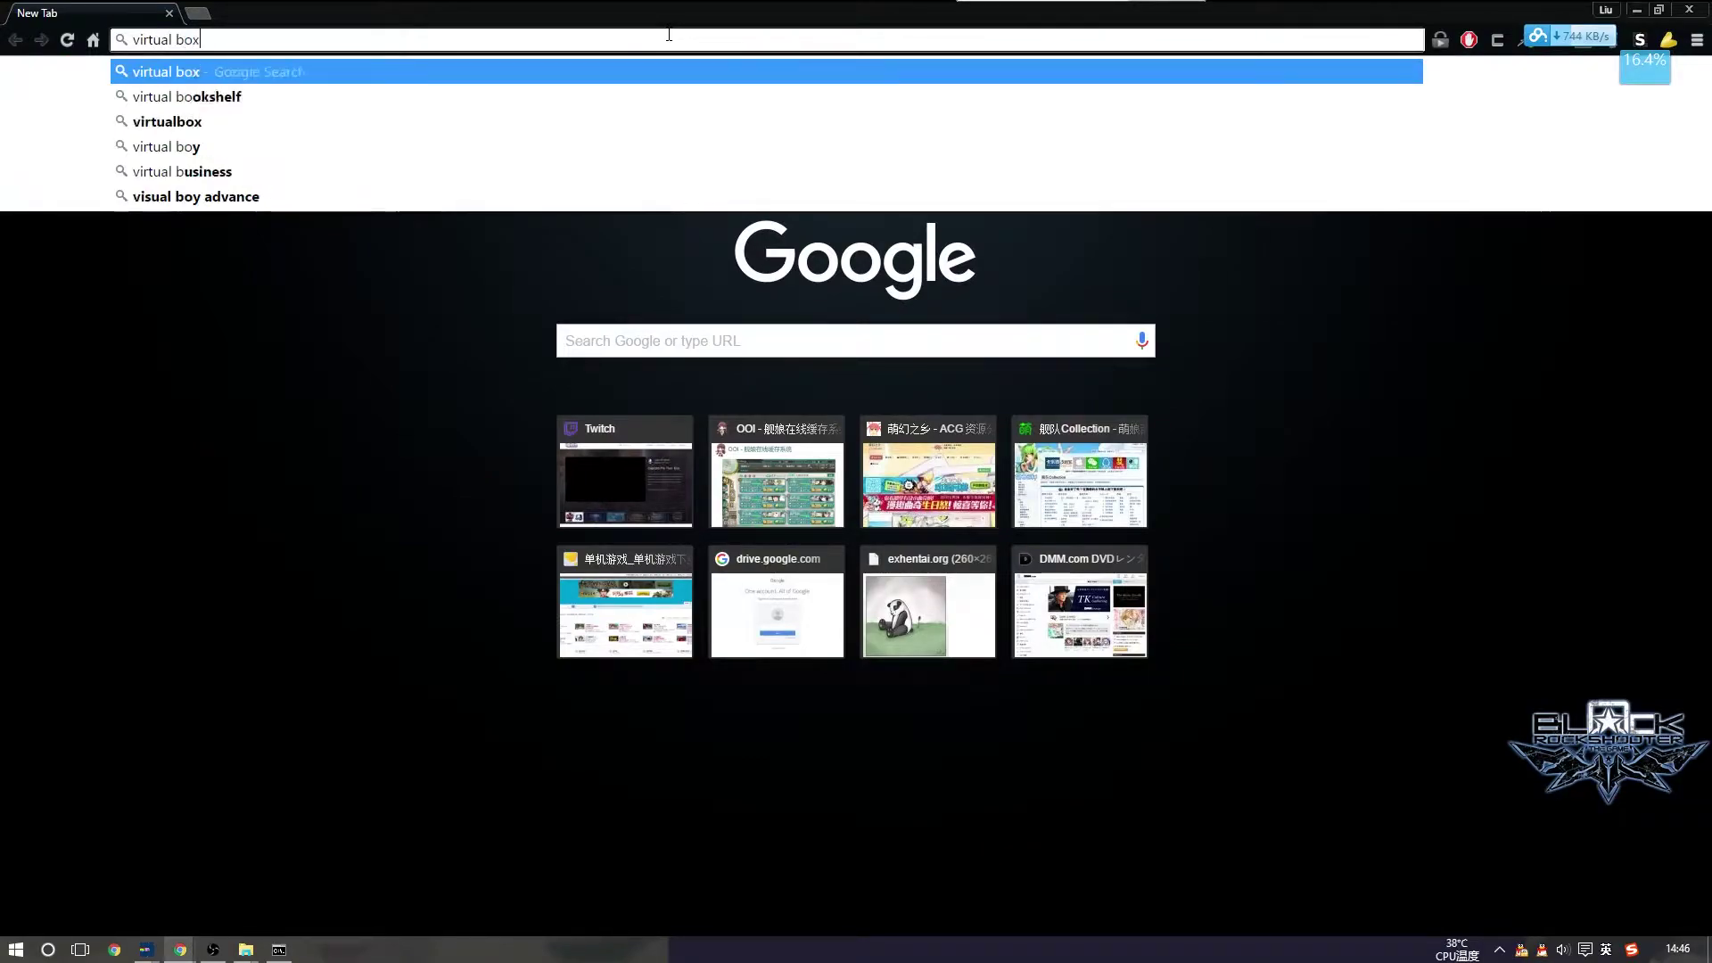
key(Return)
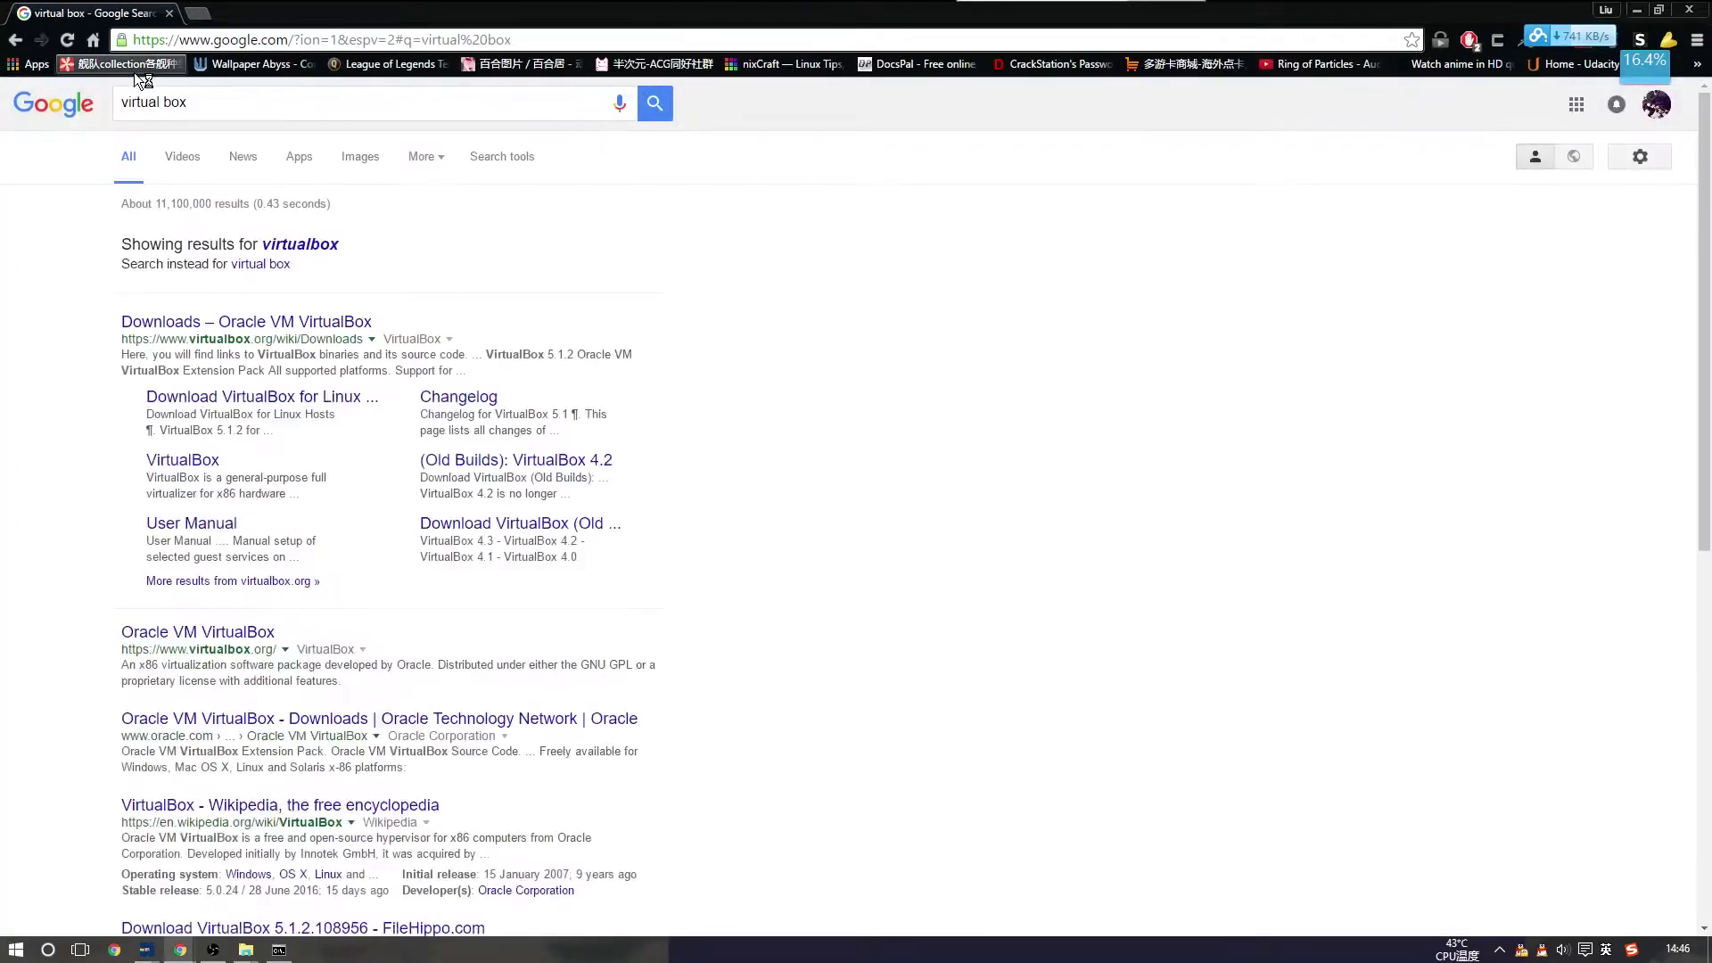
Download VirtualBox 5.1.2 for Windows hosts from its official downloads page, run the installer, and minimize the browser
click(276, 326)
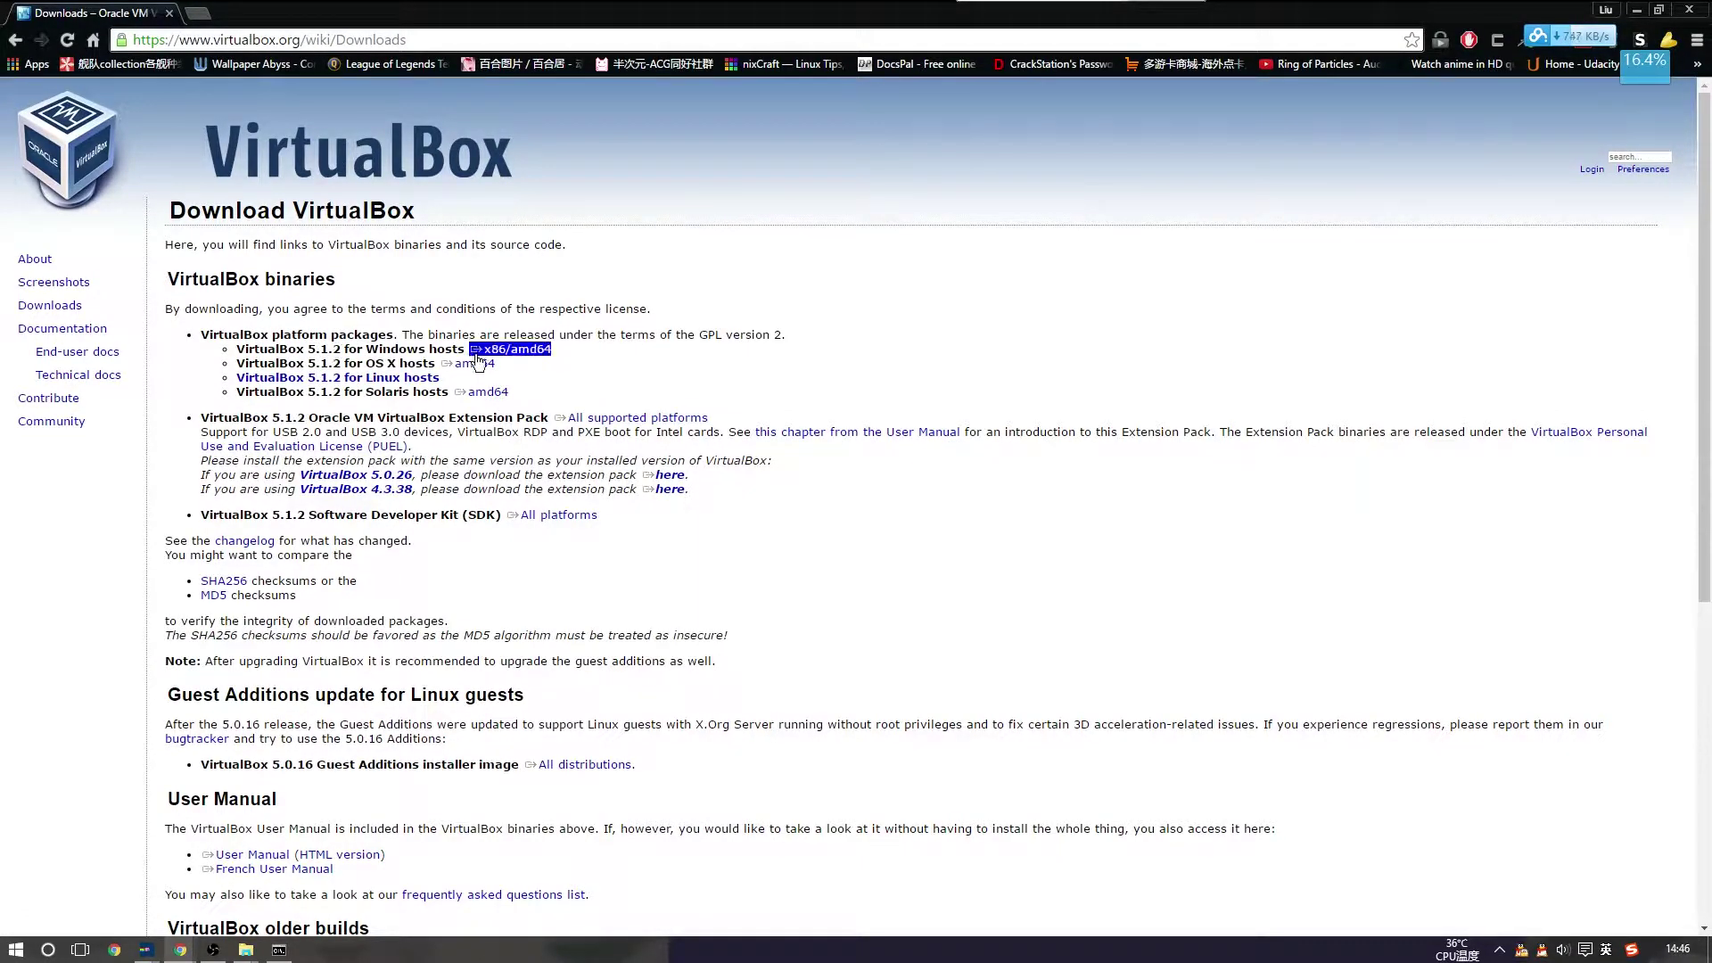
click(534, 355)
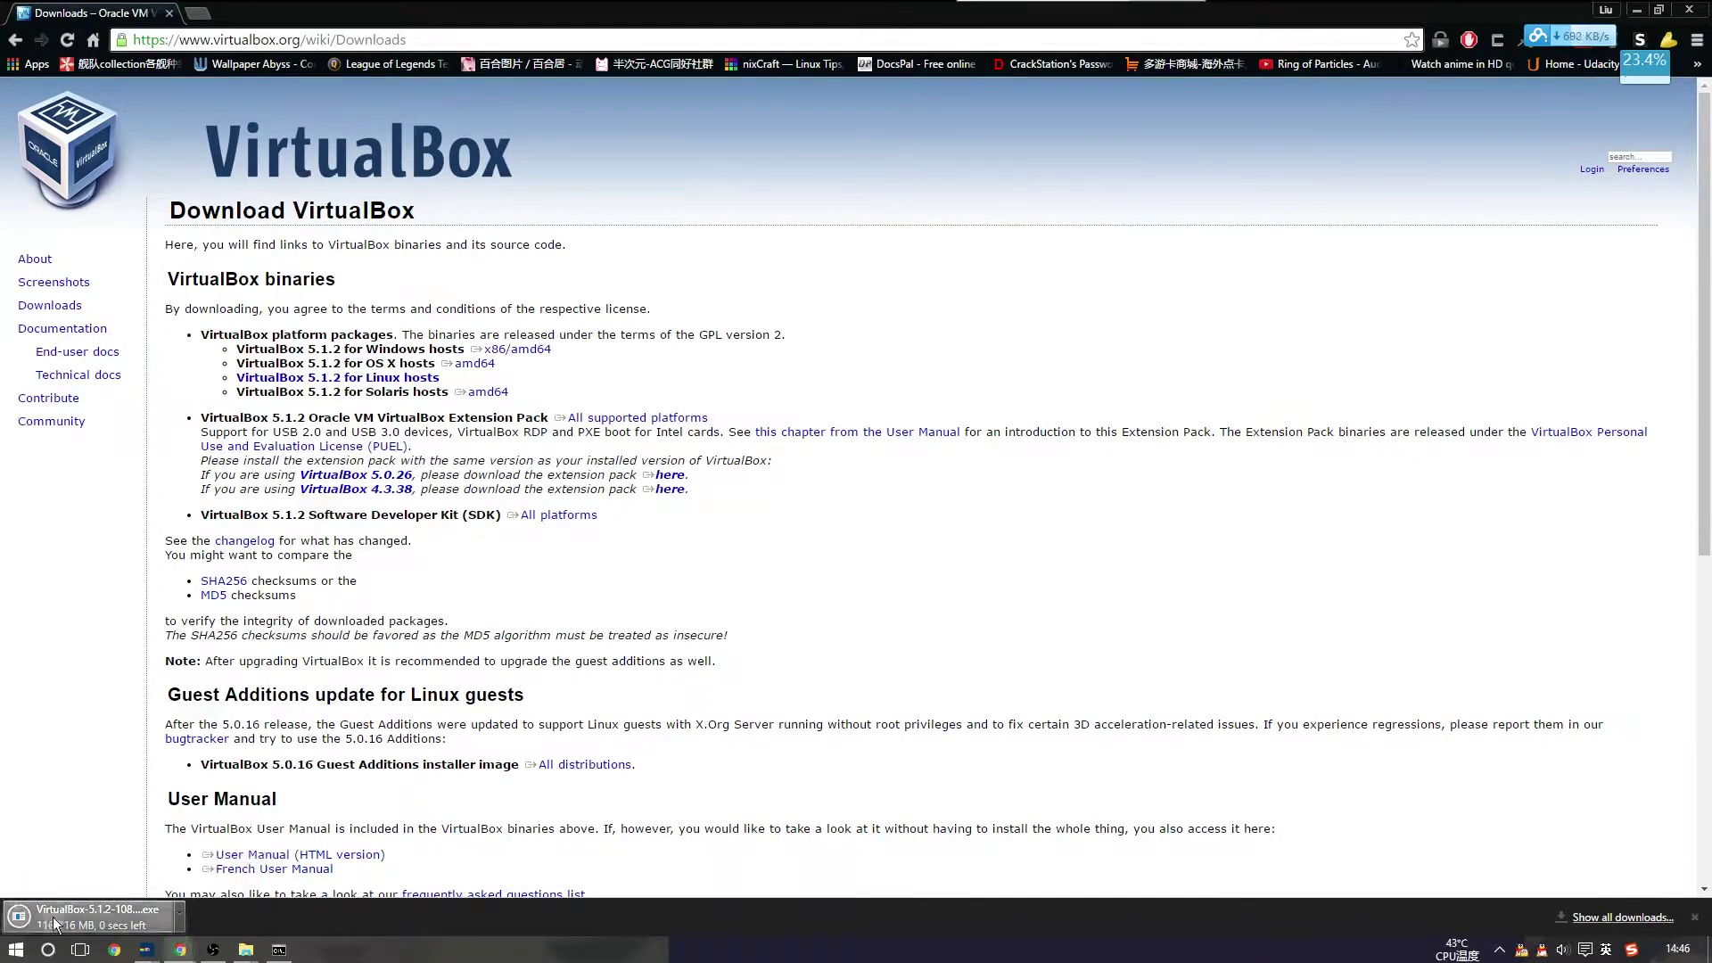
click(105, 922)
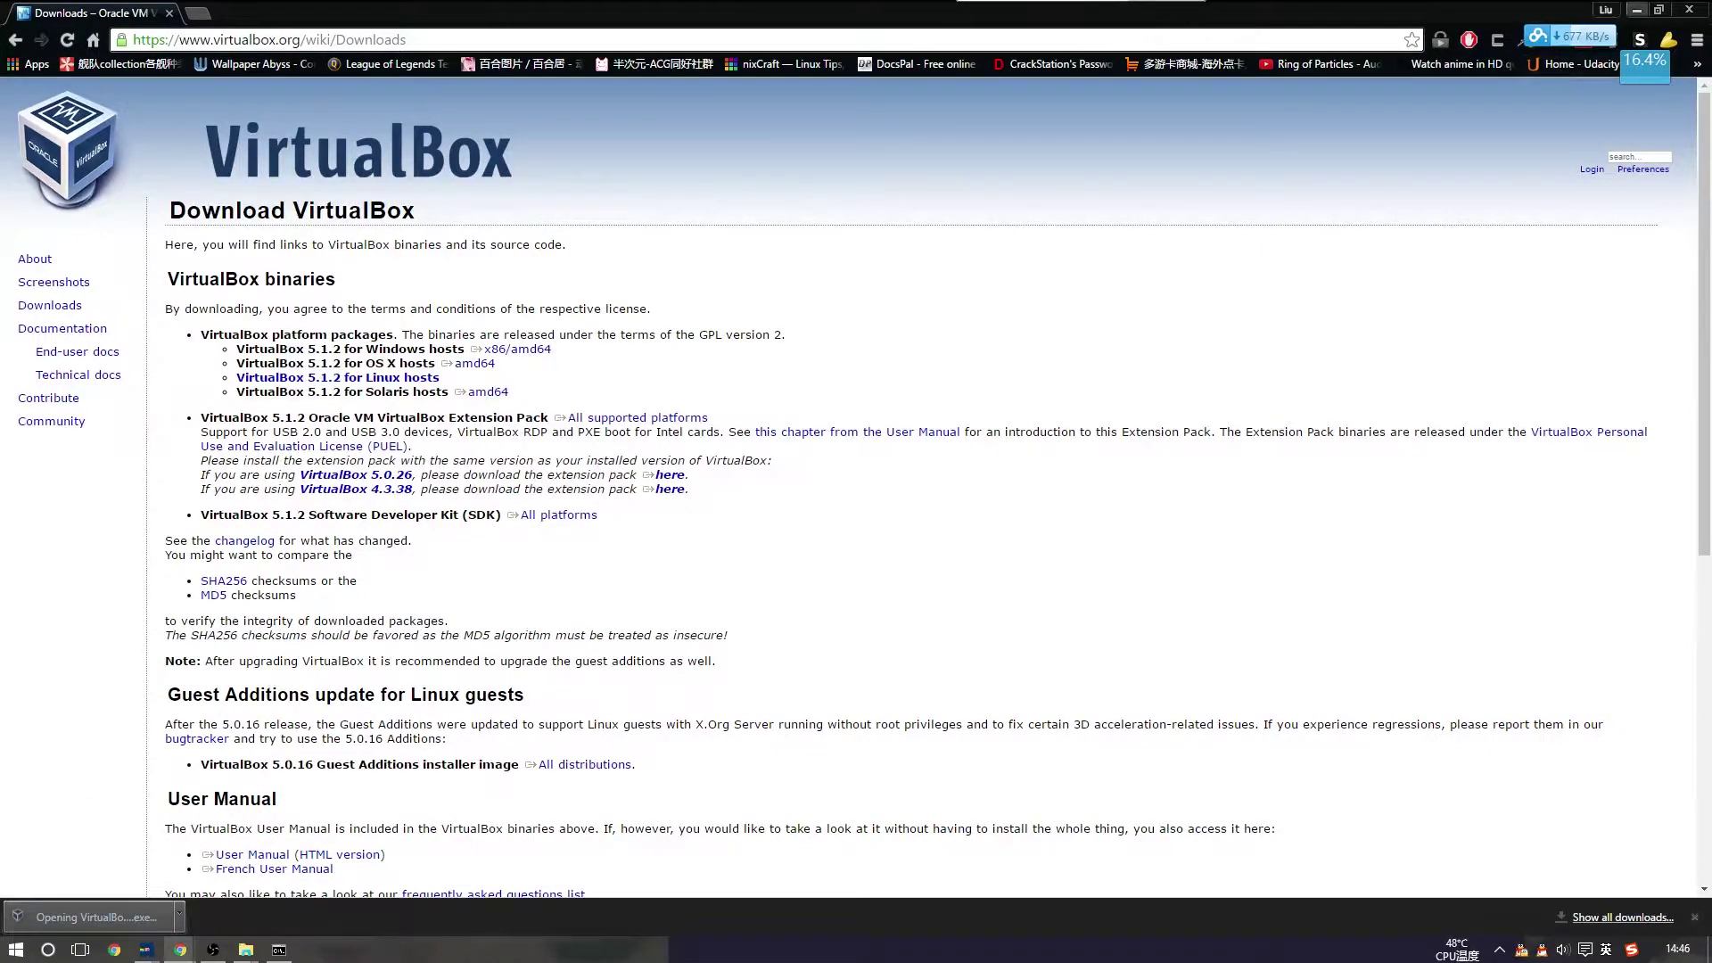
click(1637, 9)
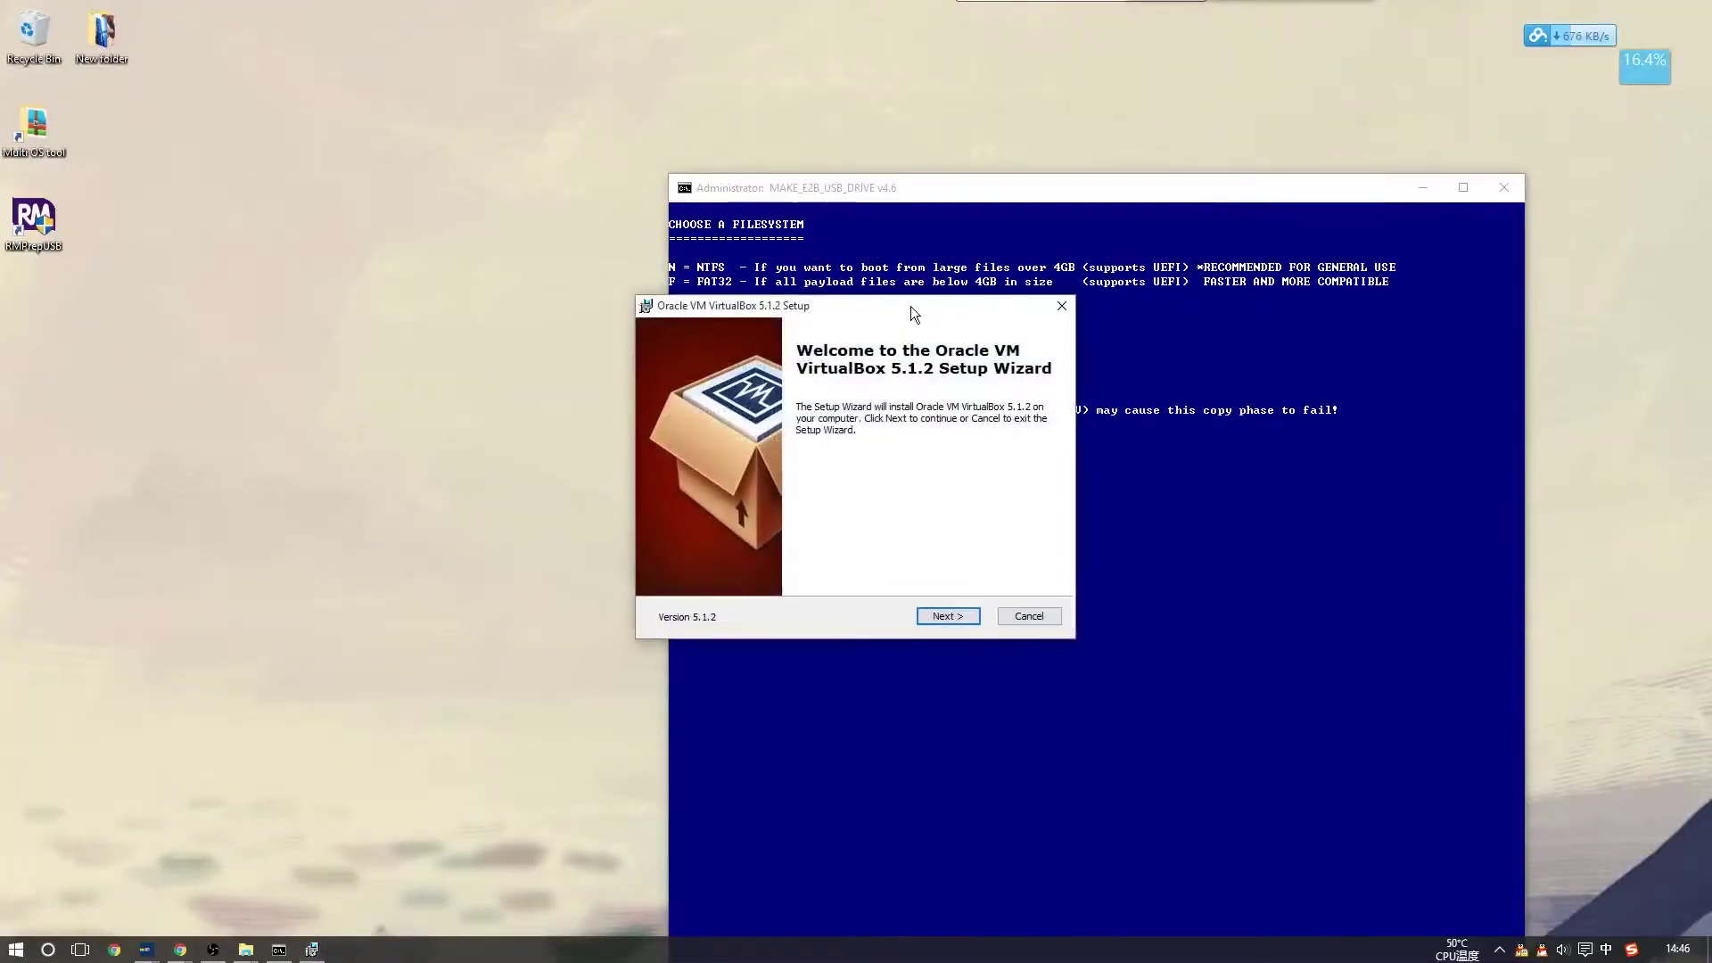
Move the VirtualBox setup wizard aside, accept the default features and location, and turn off the Quick Launch Bar shortcut
drag(908, 307, 675, 290)
click(739, 610)
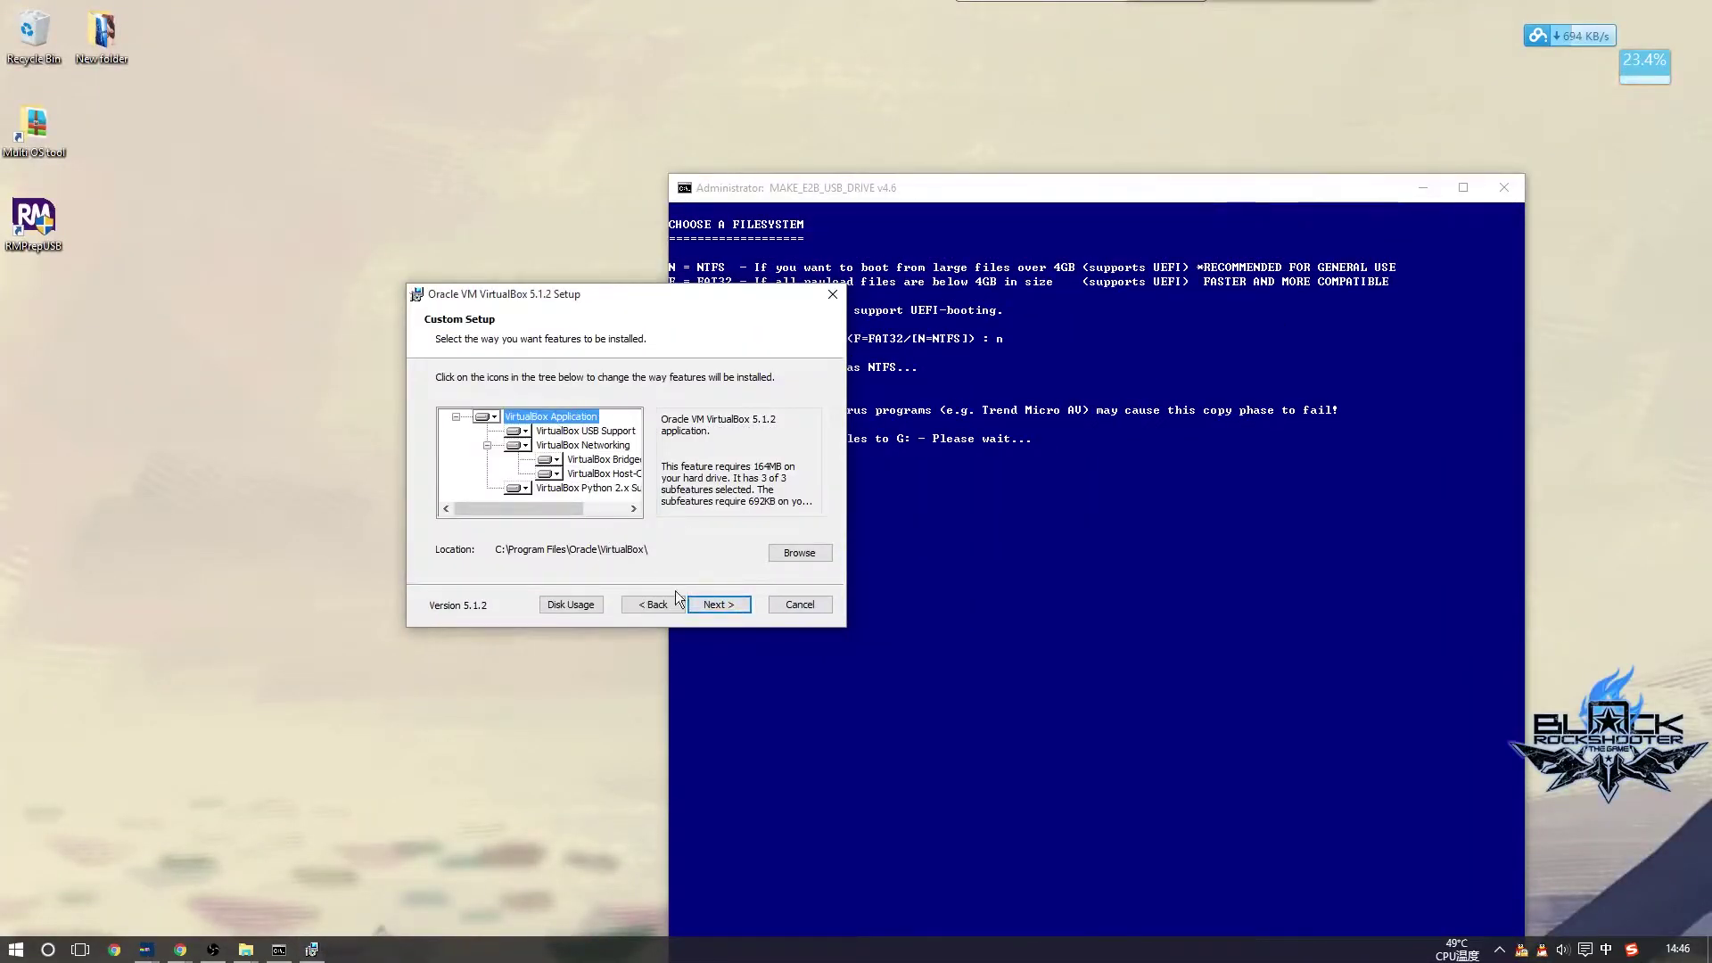
click(736, 606)
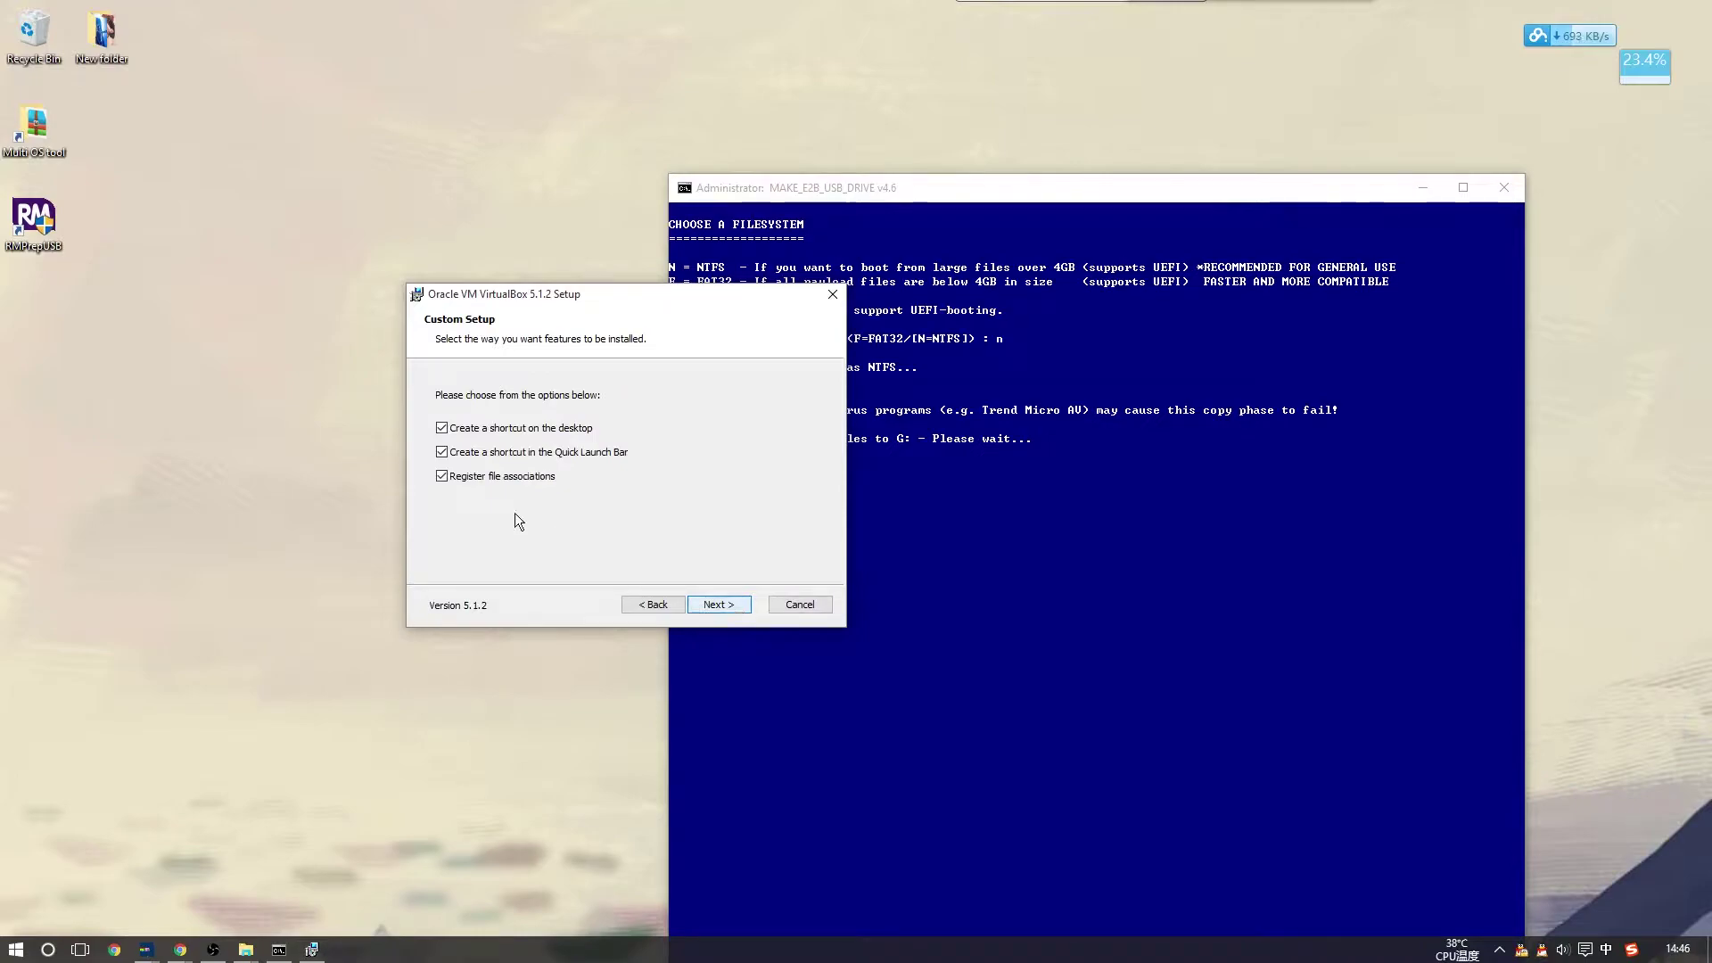
click(538, 452)
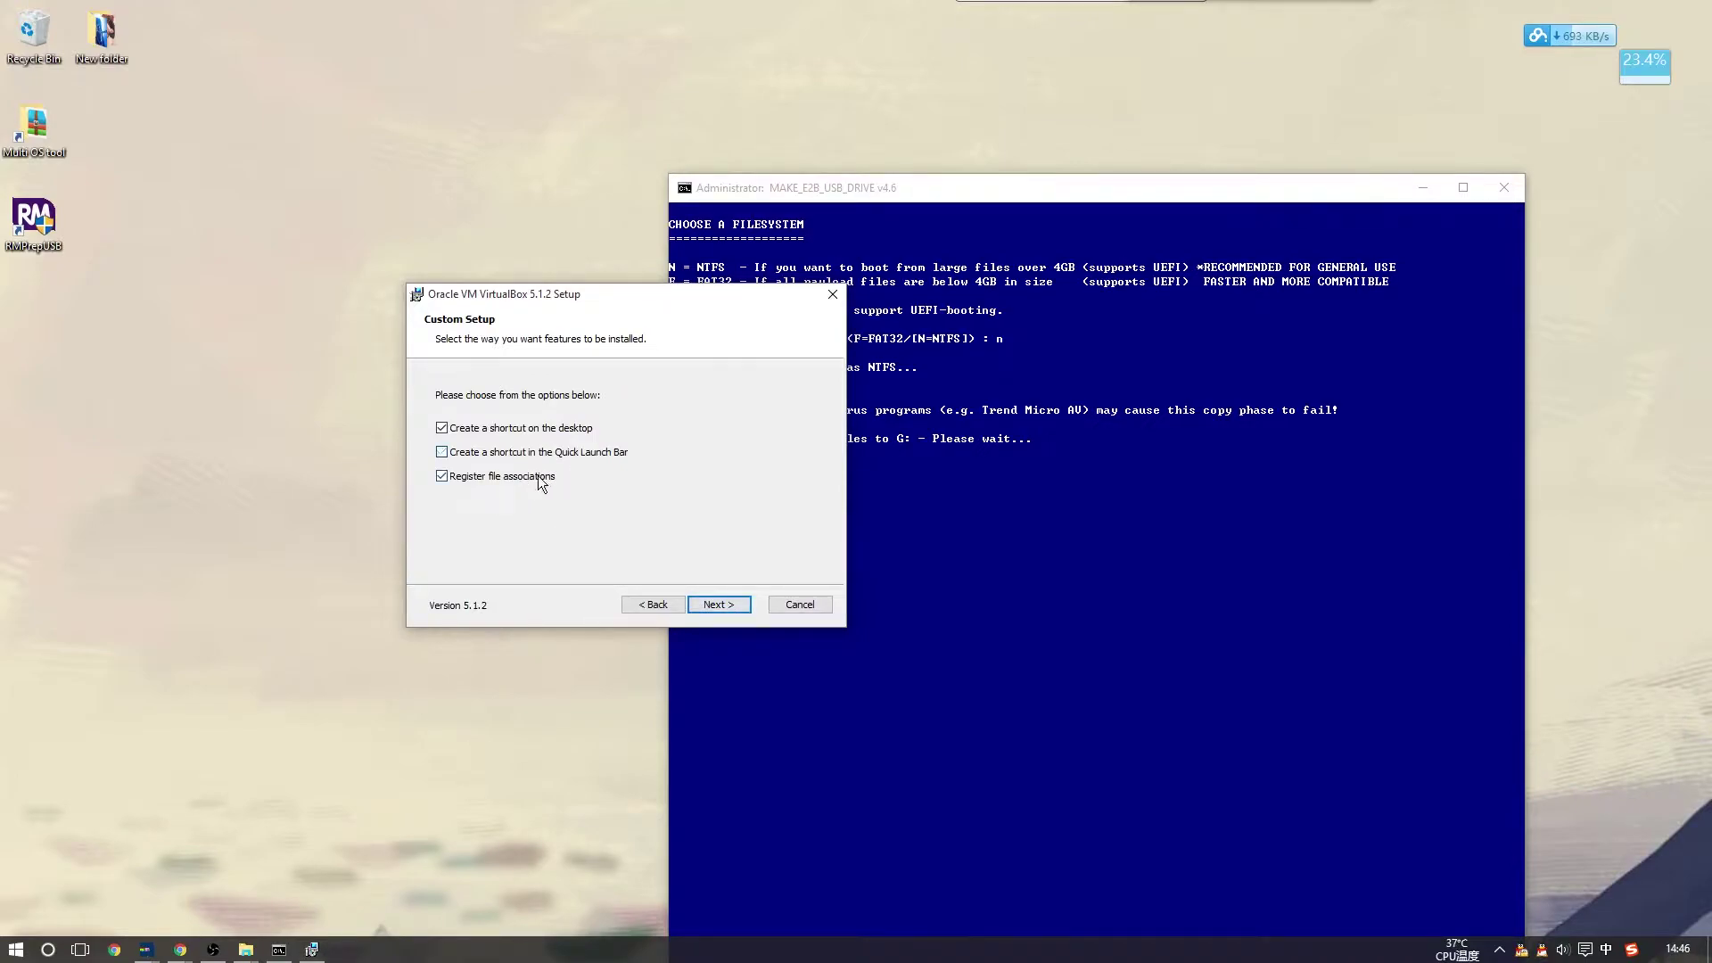
Install VirtualBox, allow the Oracle device software, and finish setup without starting the program
click(724, 605)
click(713, 606)
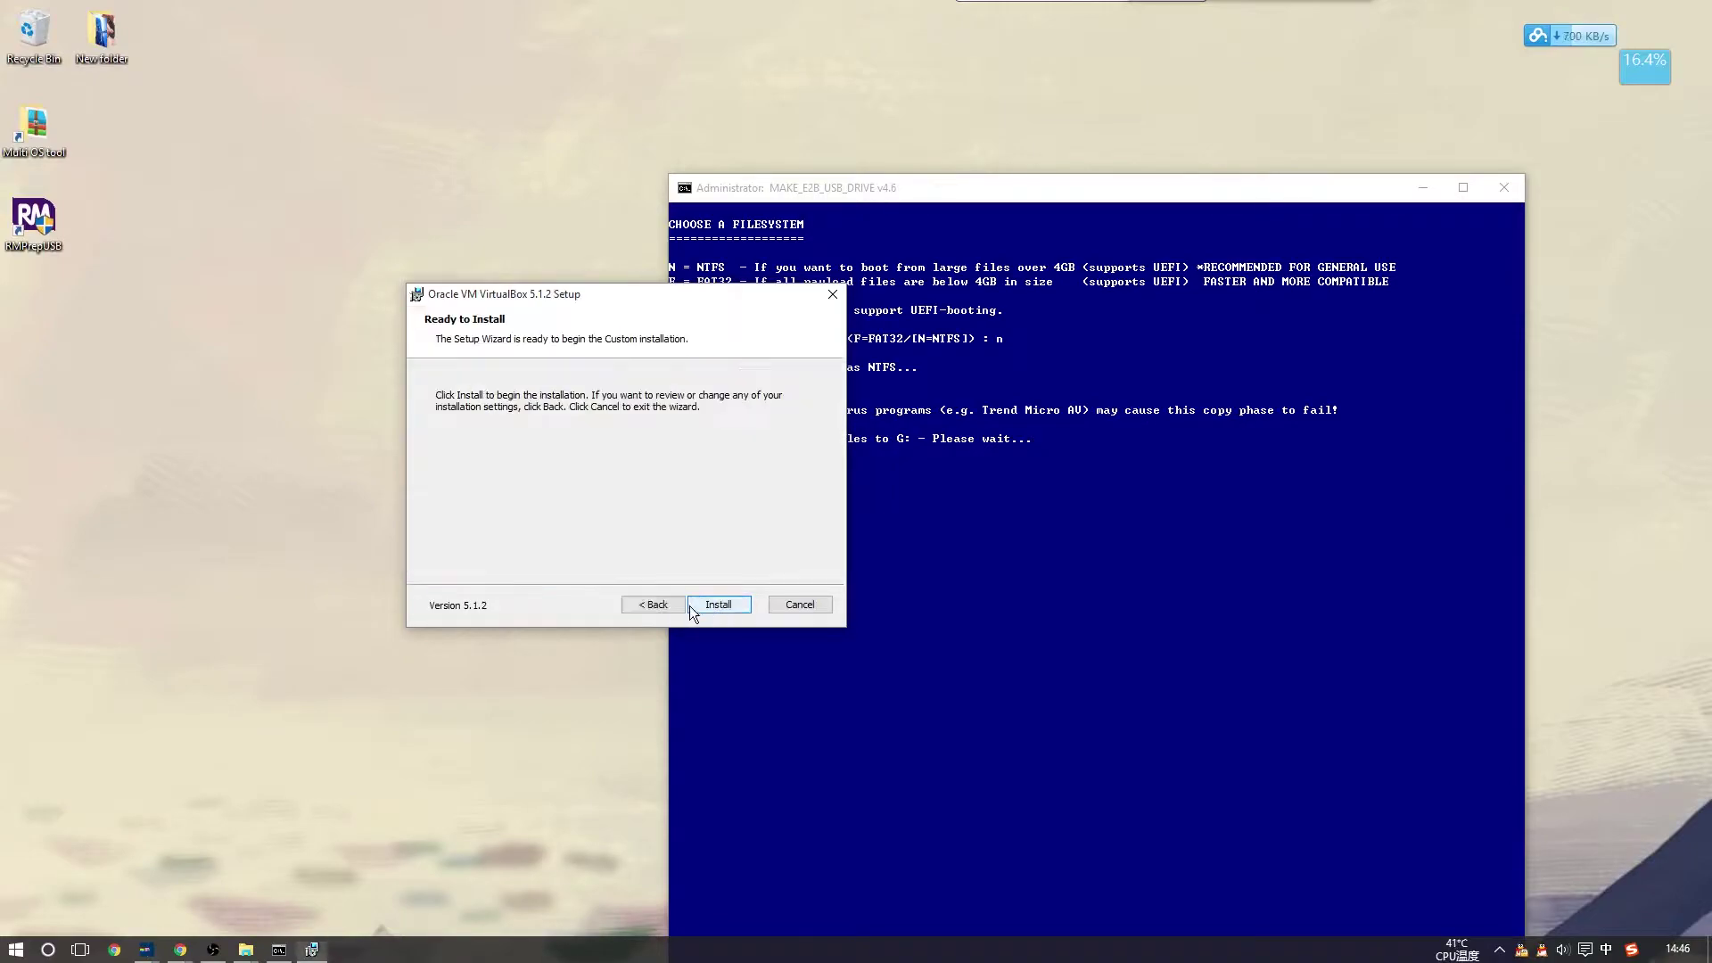
click(718, 605)
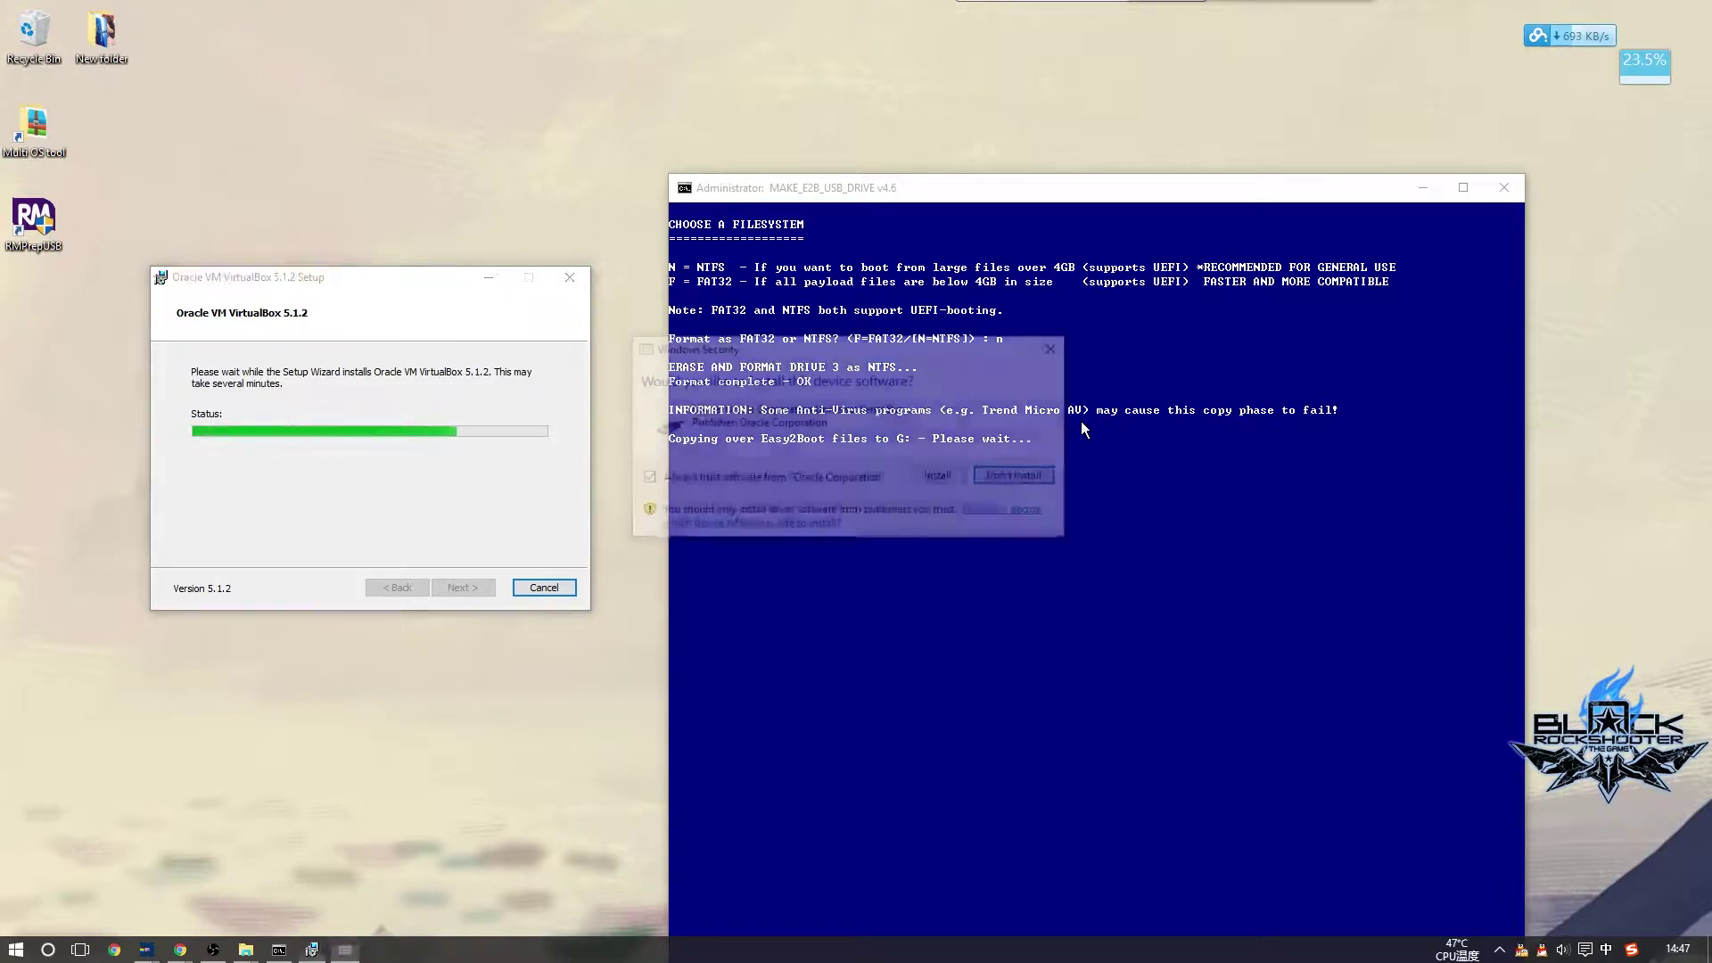
click(952, 482)
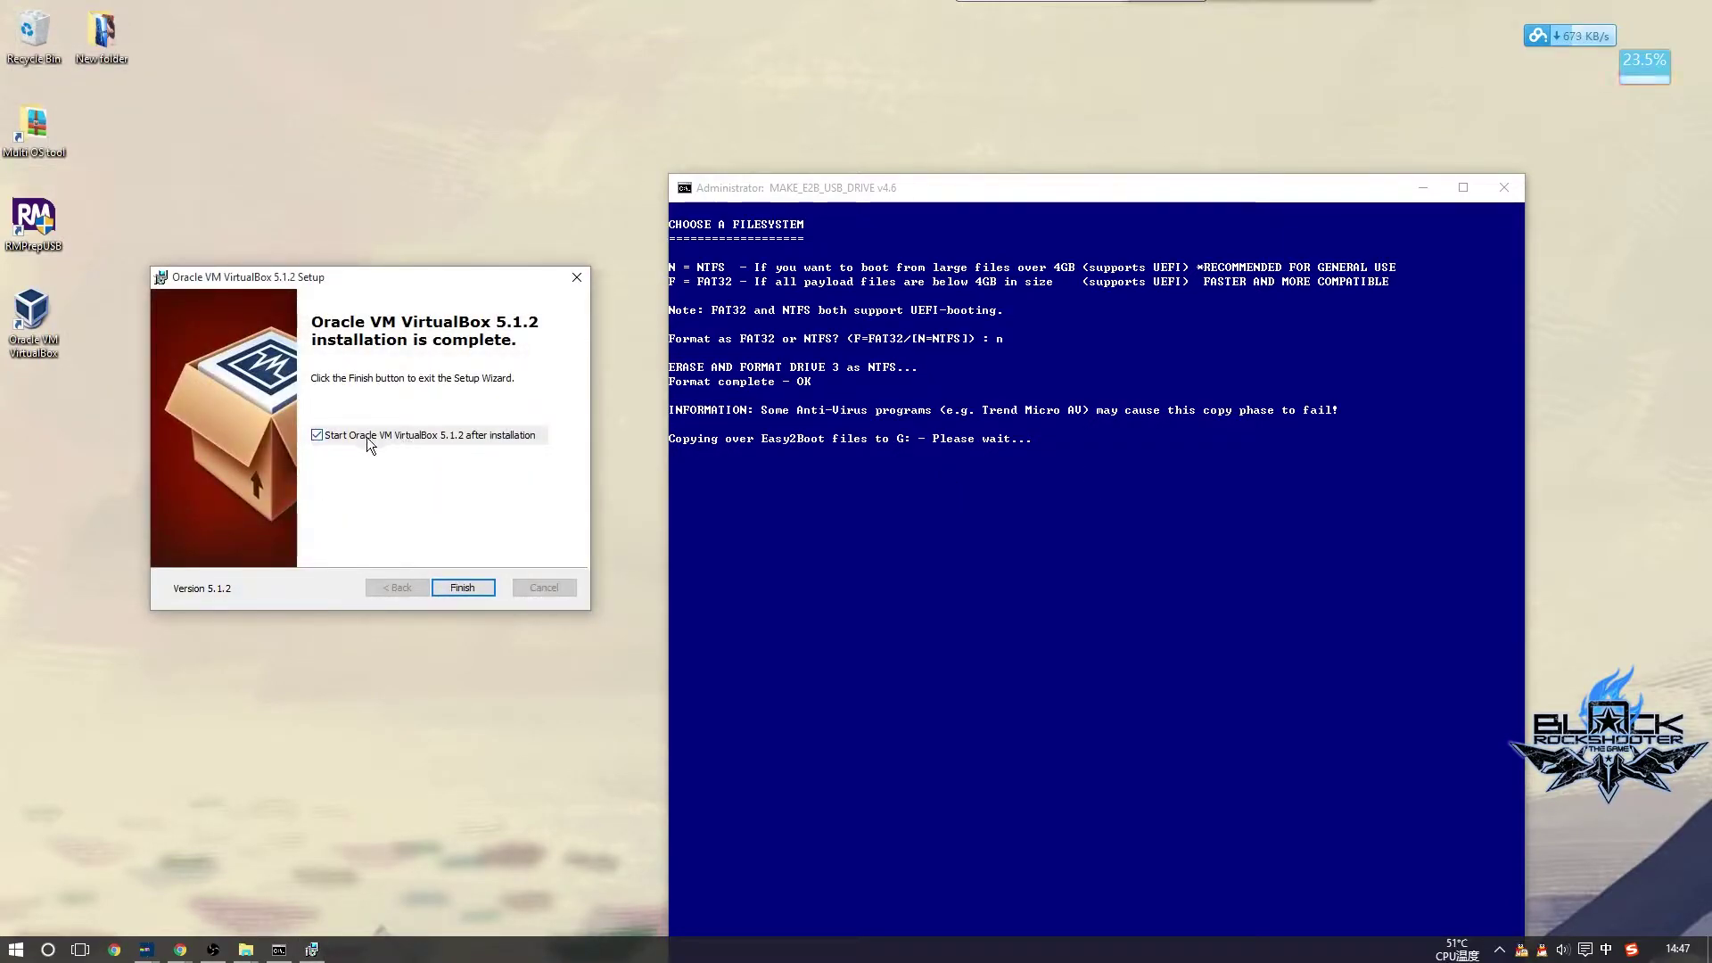
click(463, 587)
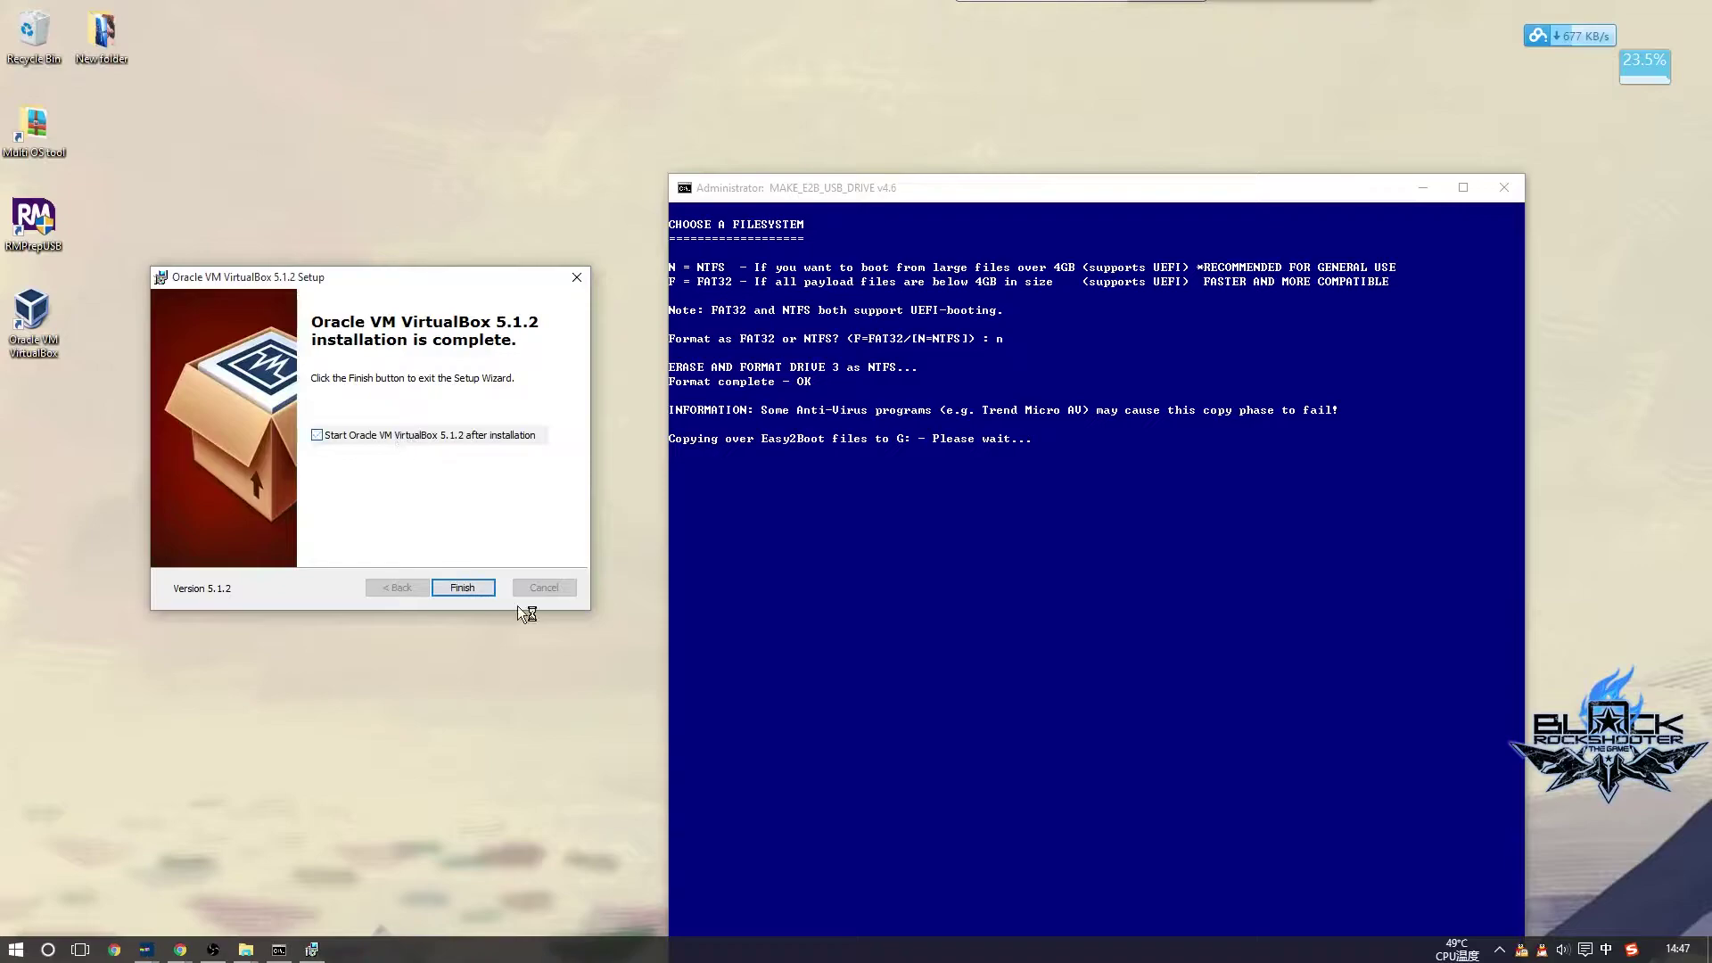
Refresh the desktop and move the Easy2Boot console higher so its whole text area fits on the screen
right_click(414, 208)
click(459, 260)
drag(376, 337, 625, 518)
drag(1037, 197, 1008, 169)
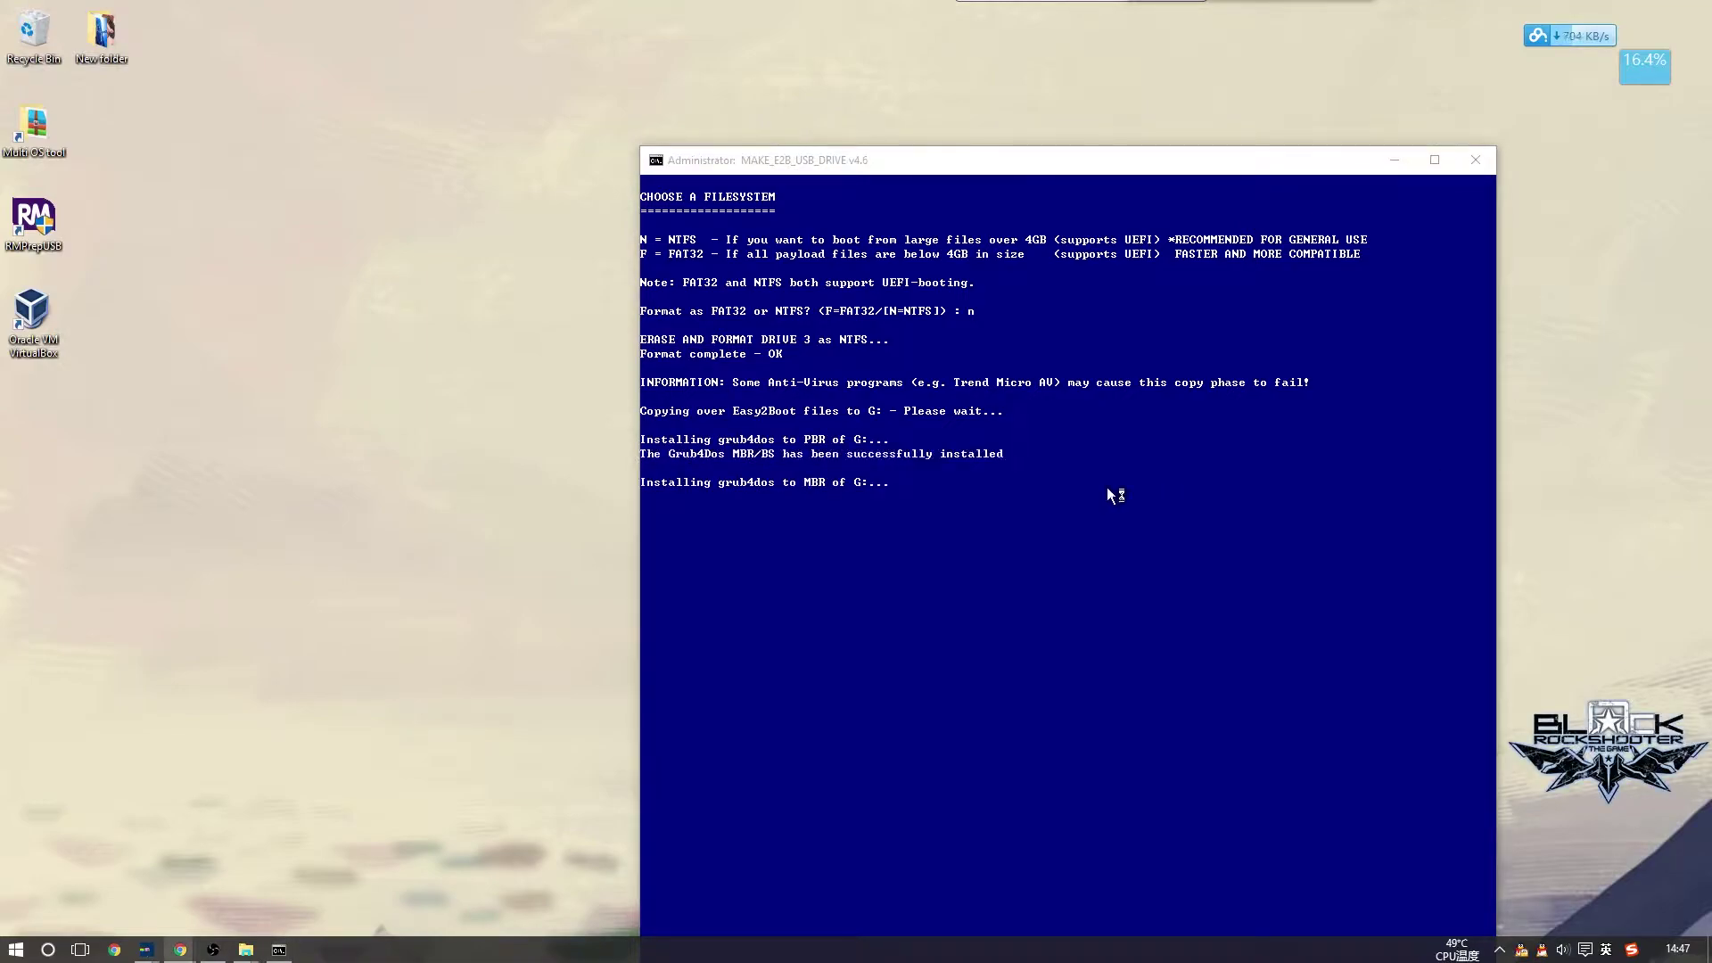
drag(1027, 166, 927, 49)
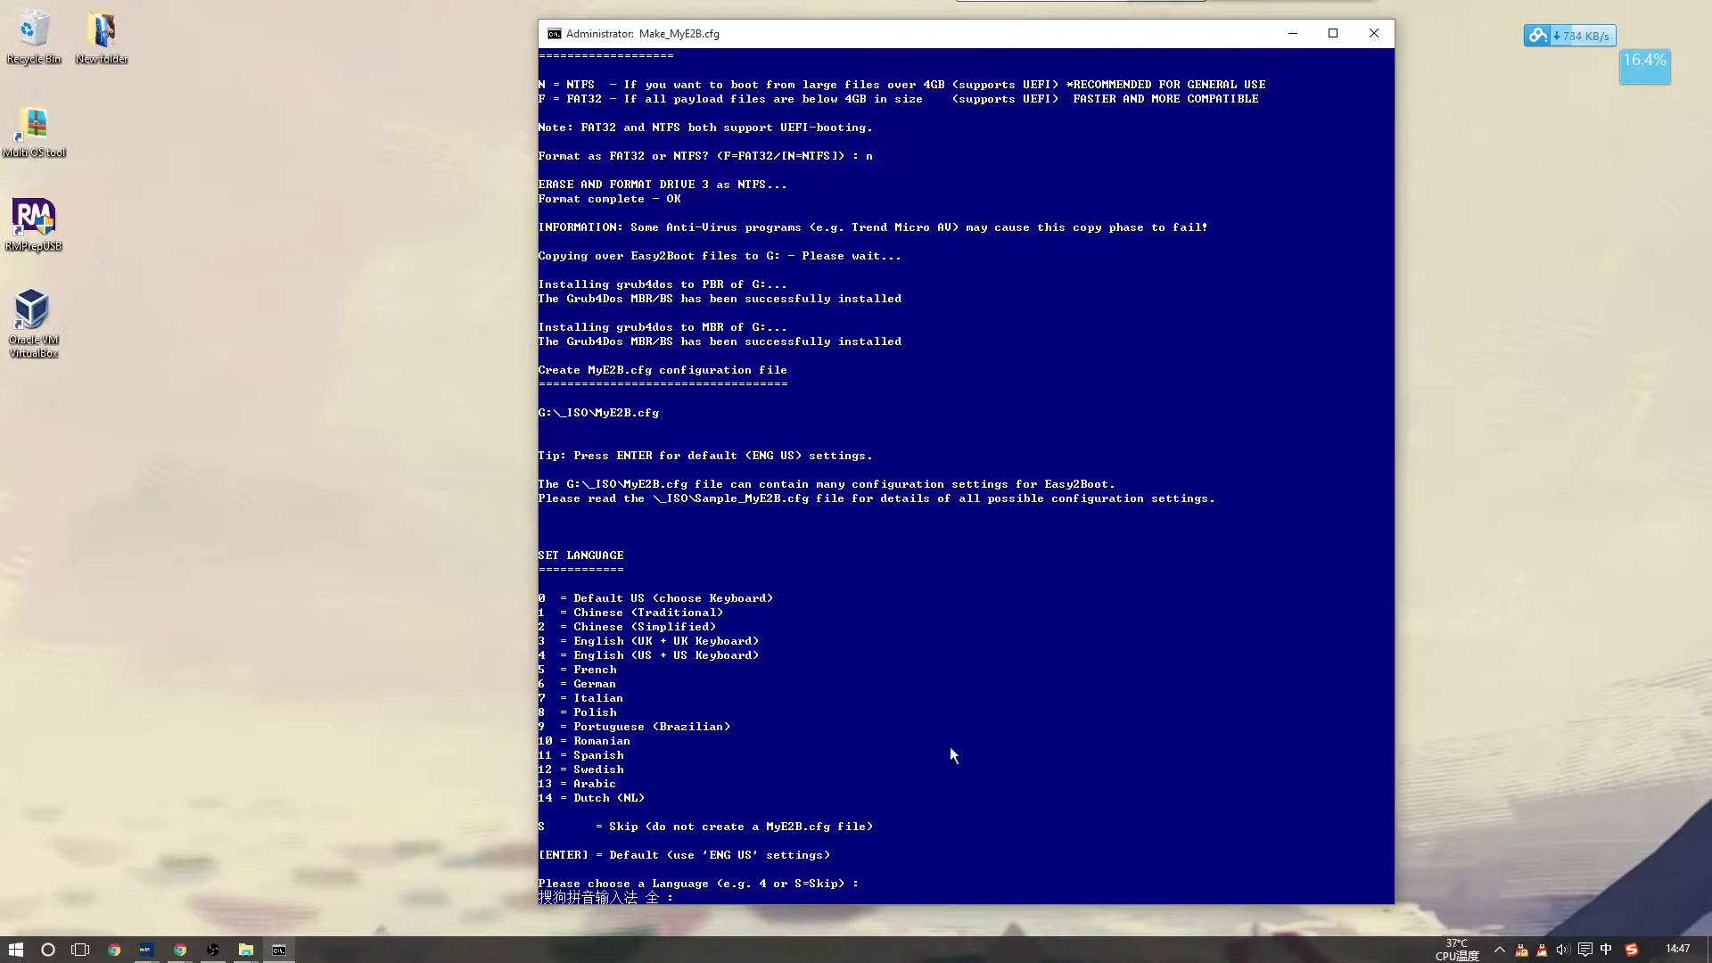
Write the MyE2B.cfg file to G: with English (US + US Keyboard) and filename extensions shown in menus, and close the console
text(4)
key(Return)
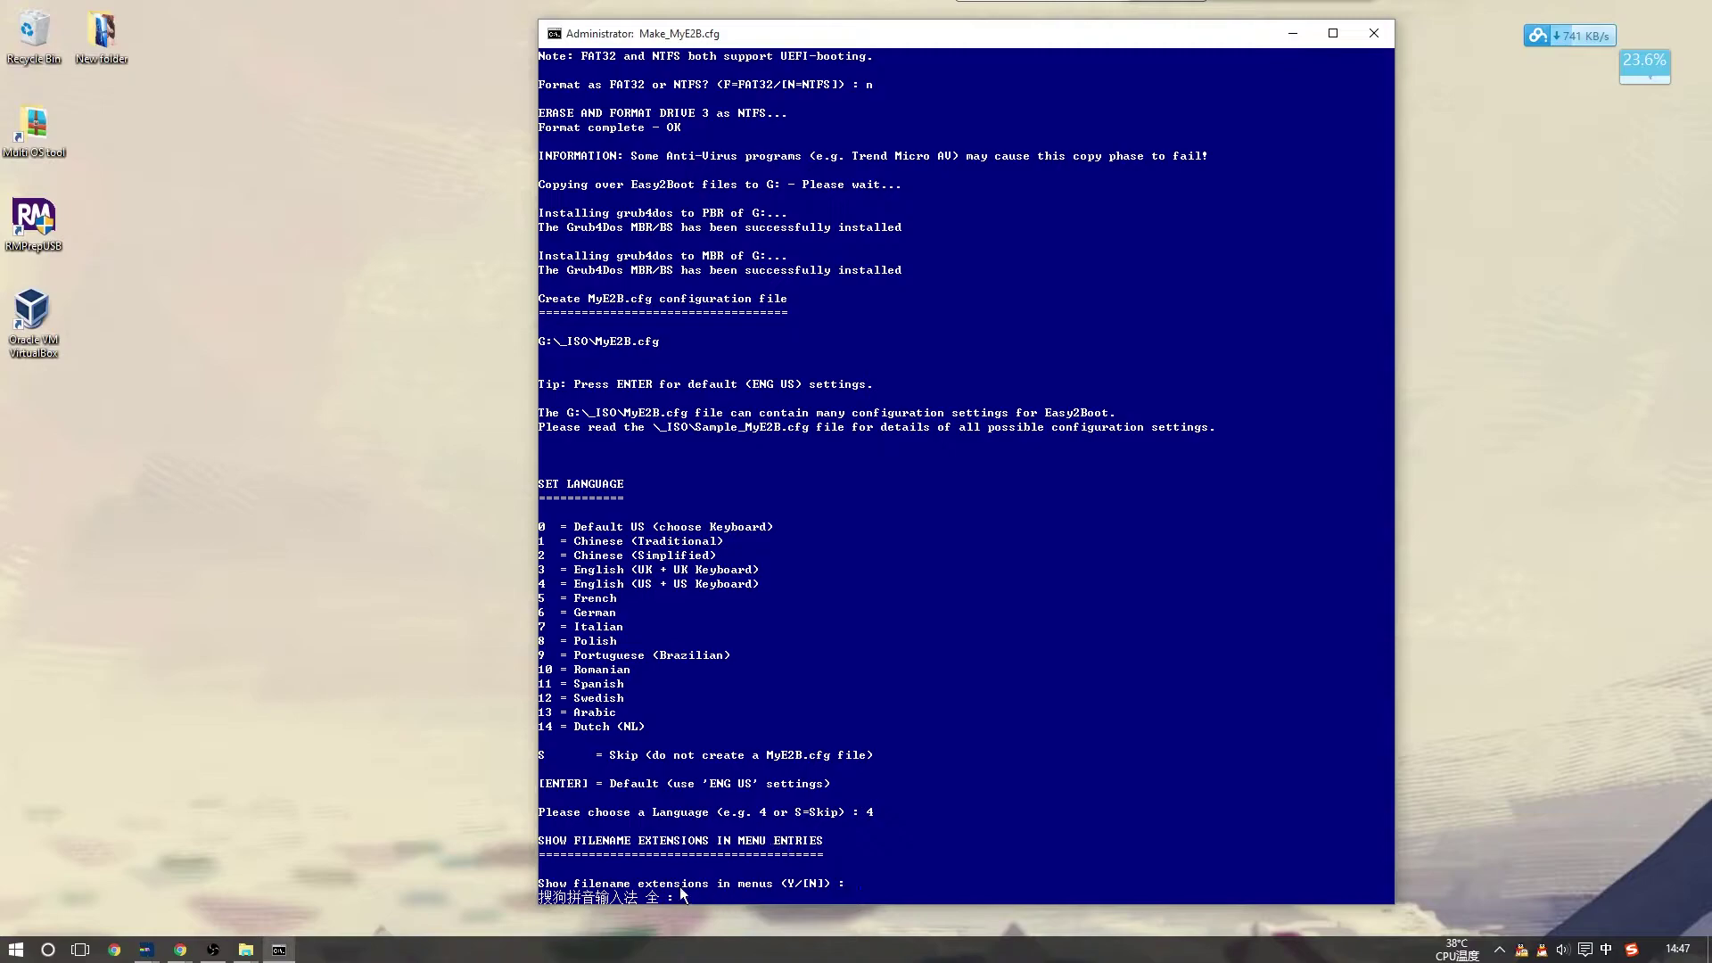
text(y)
key(Return)
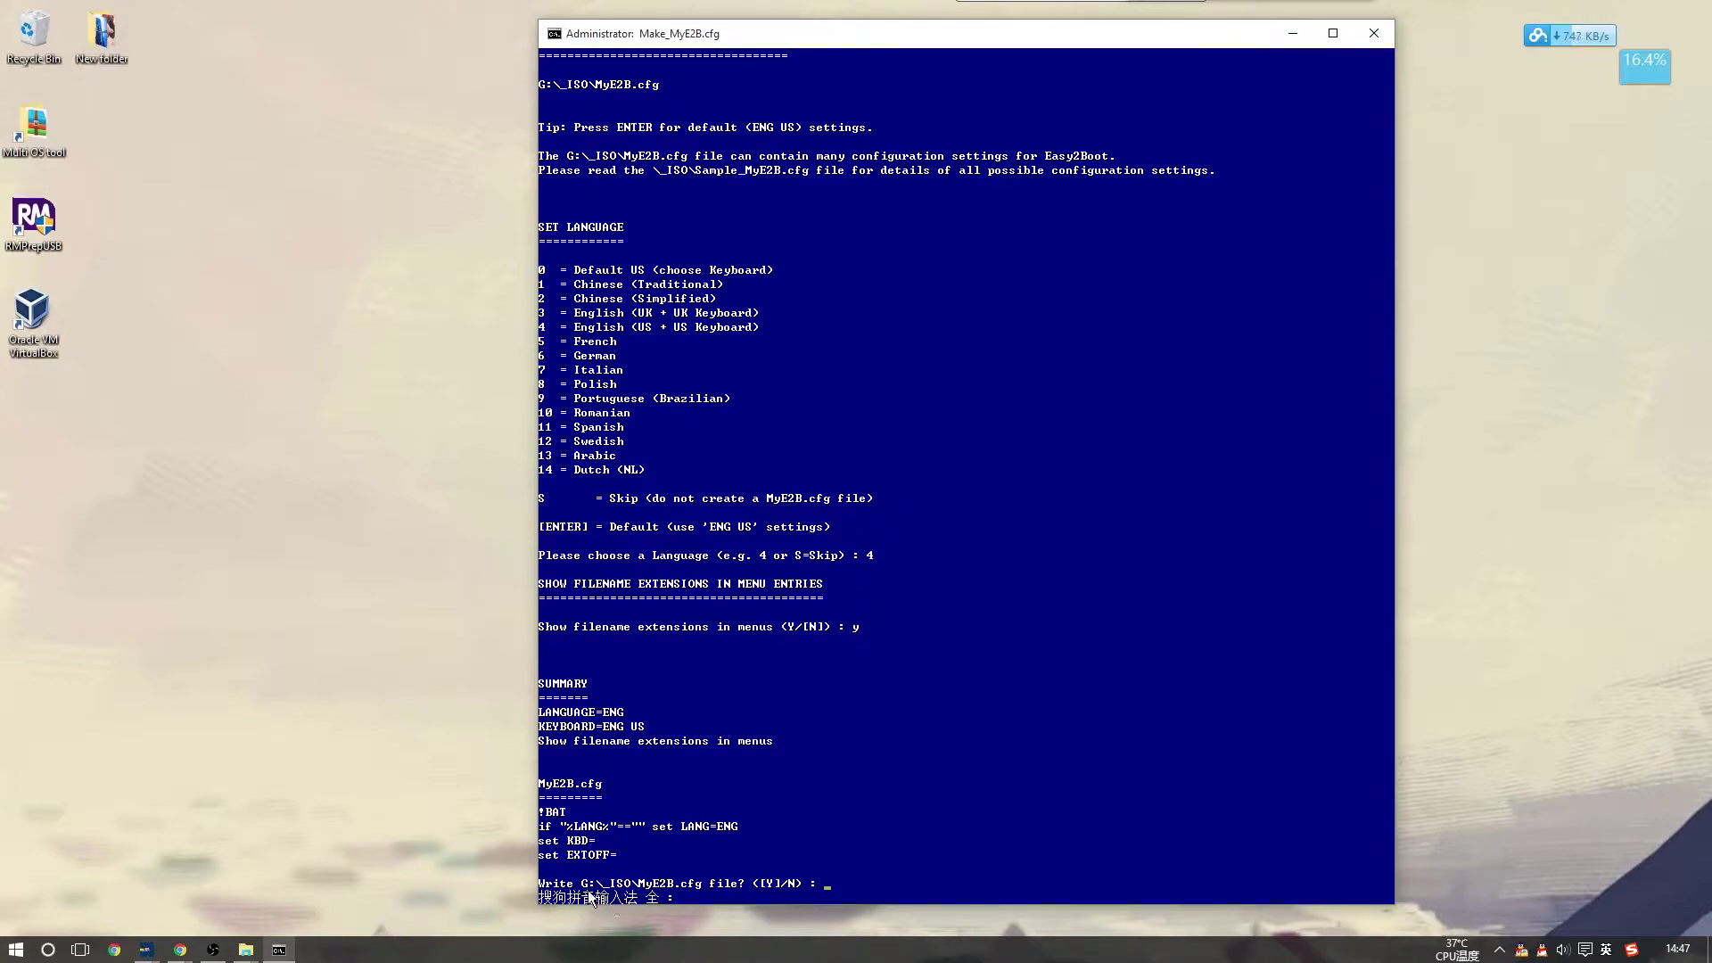
text(y)
key(Return)
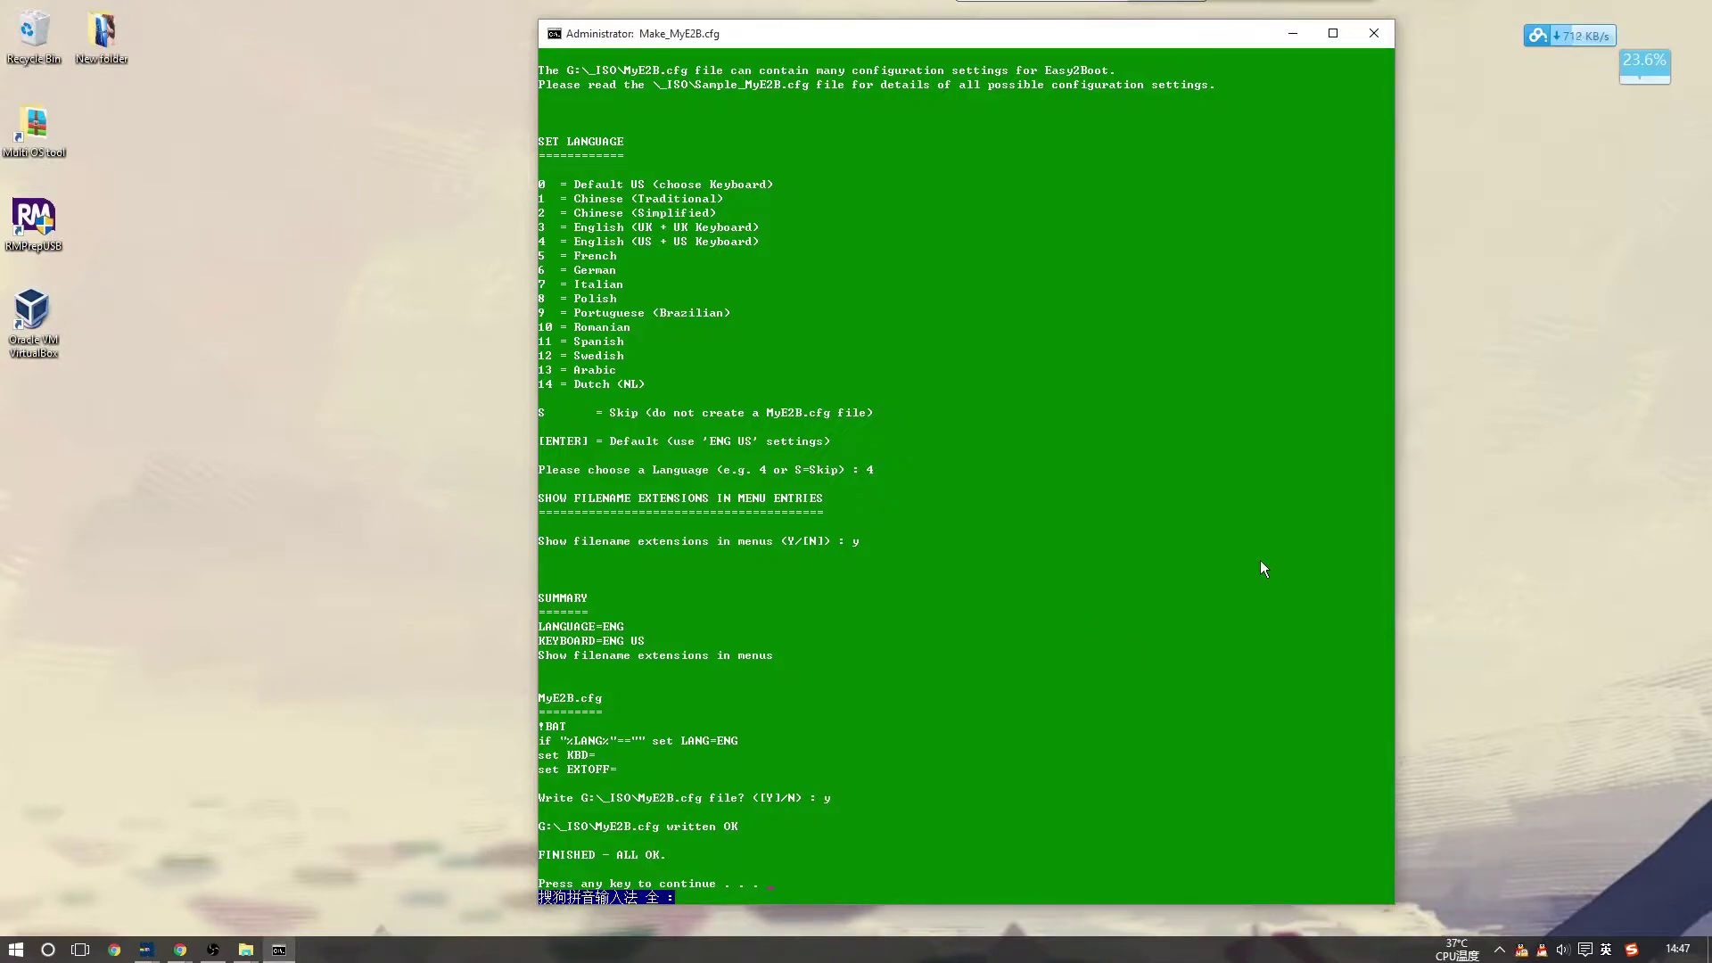
key(Return)
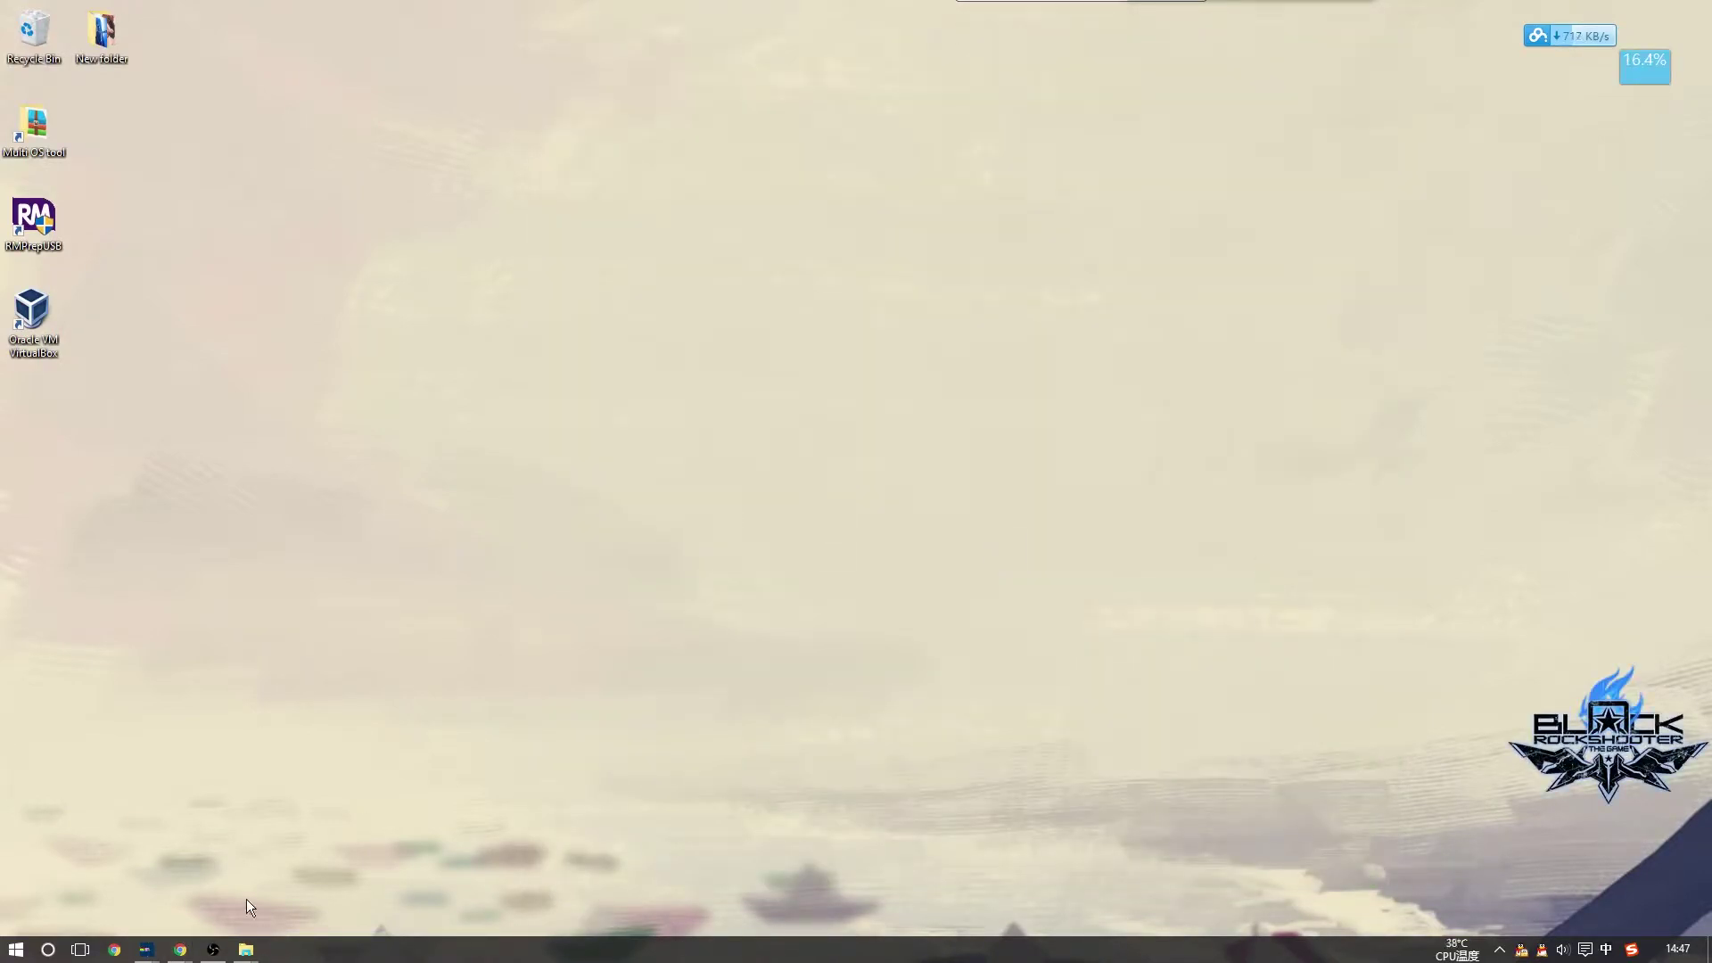
Open the E2B (G:) drive in File Explorer and go into its _ISO folder
key(super)
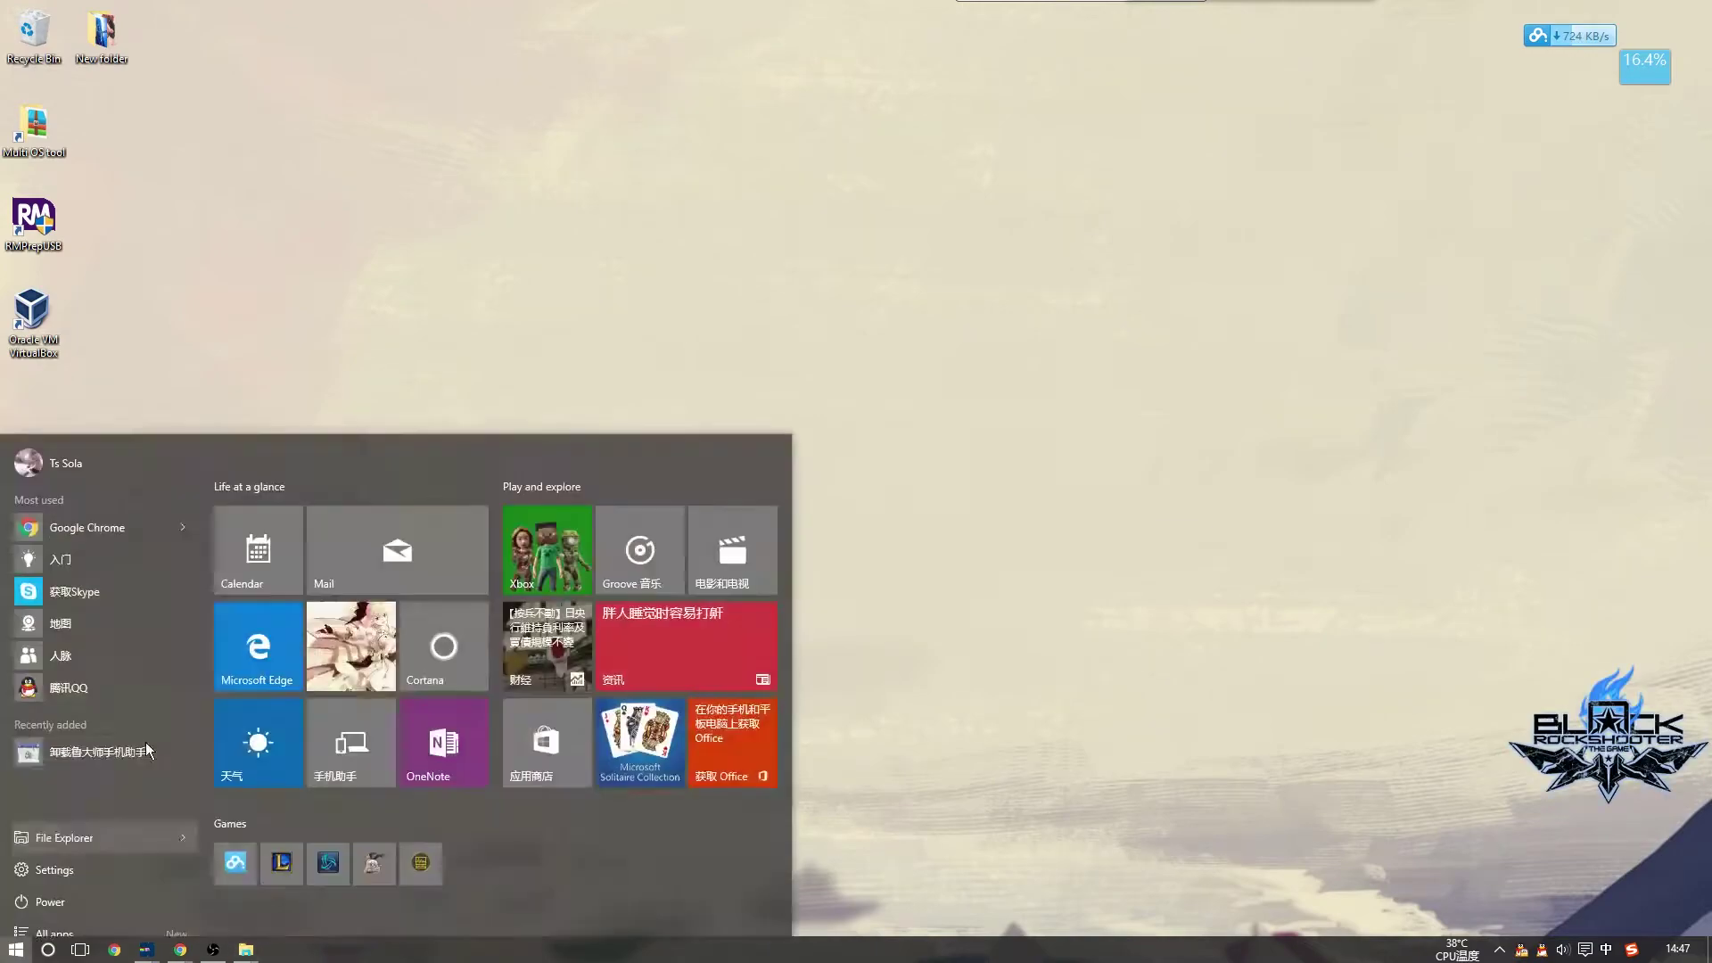
click(67, 824)
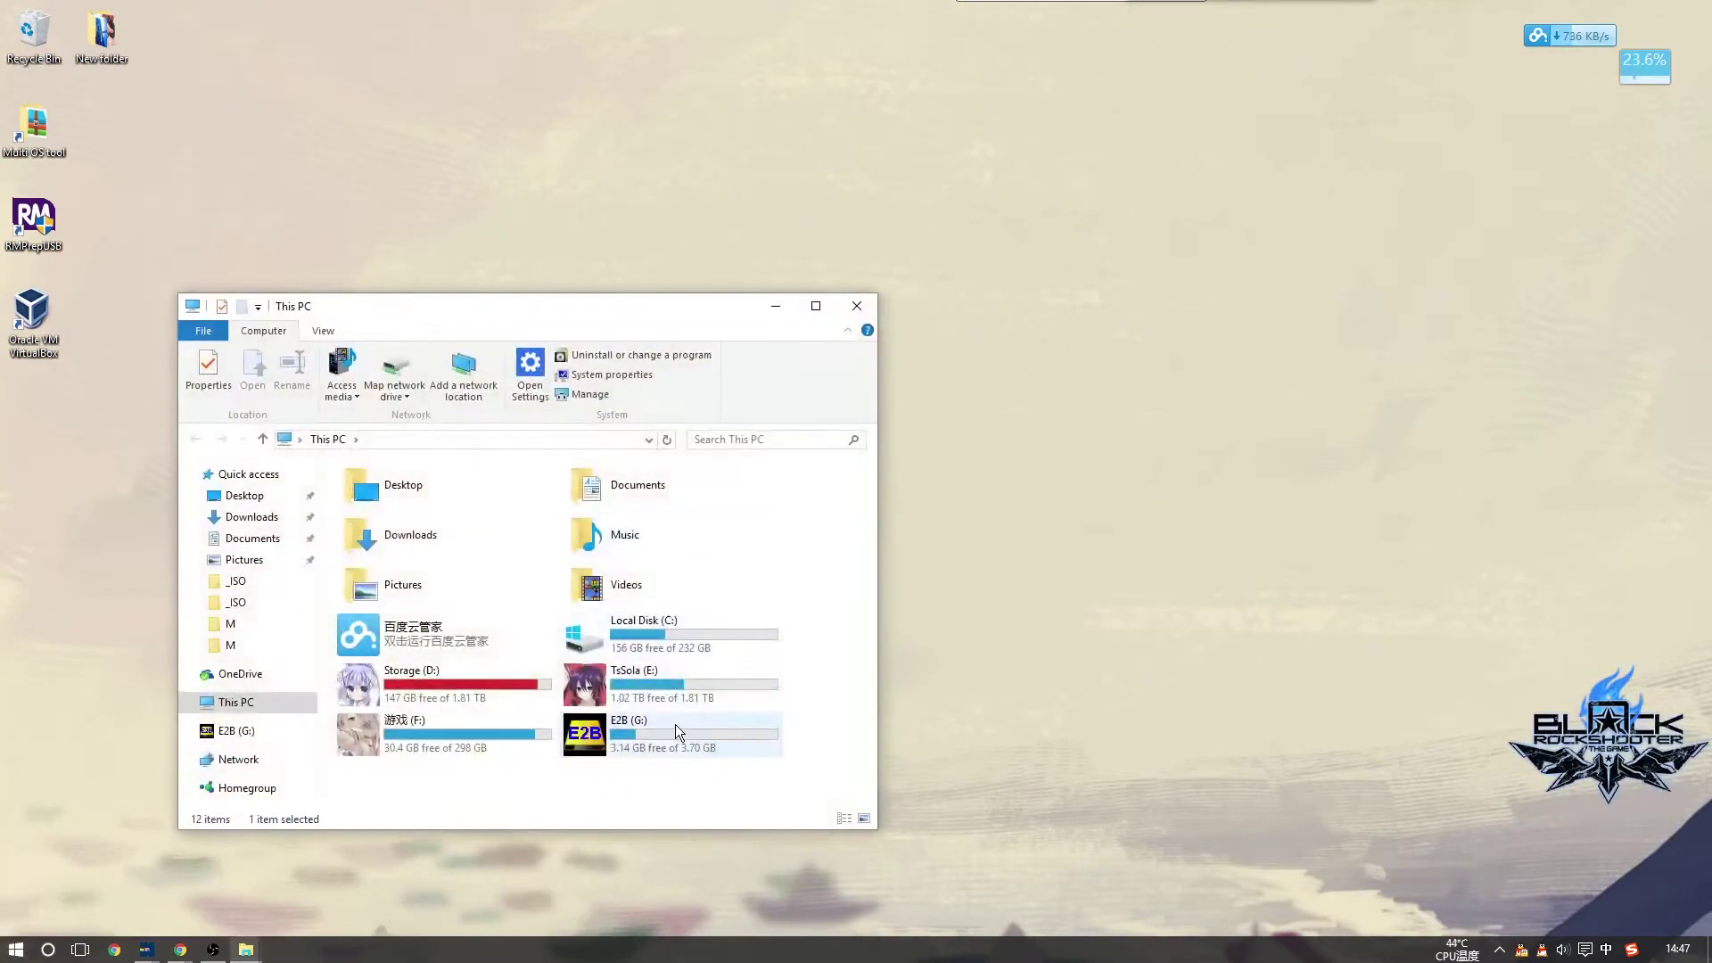
click(676, 725)
drag(645, 317, 909, 124)
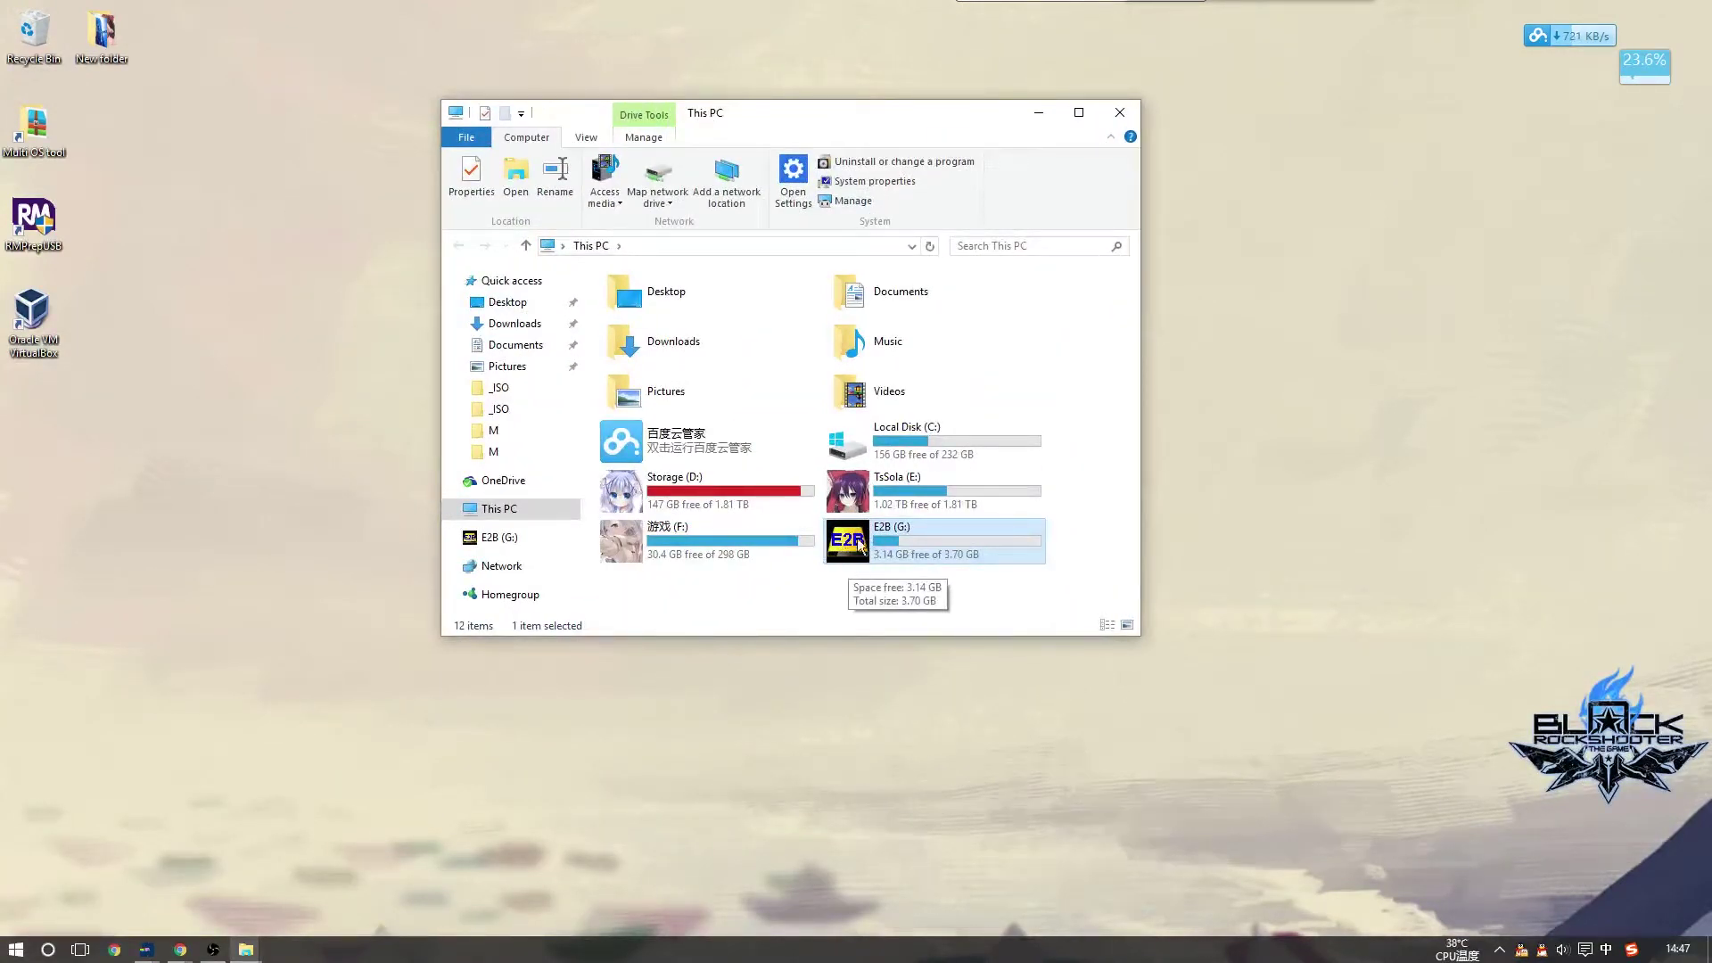
double_click(943, 542)
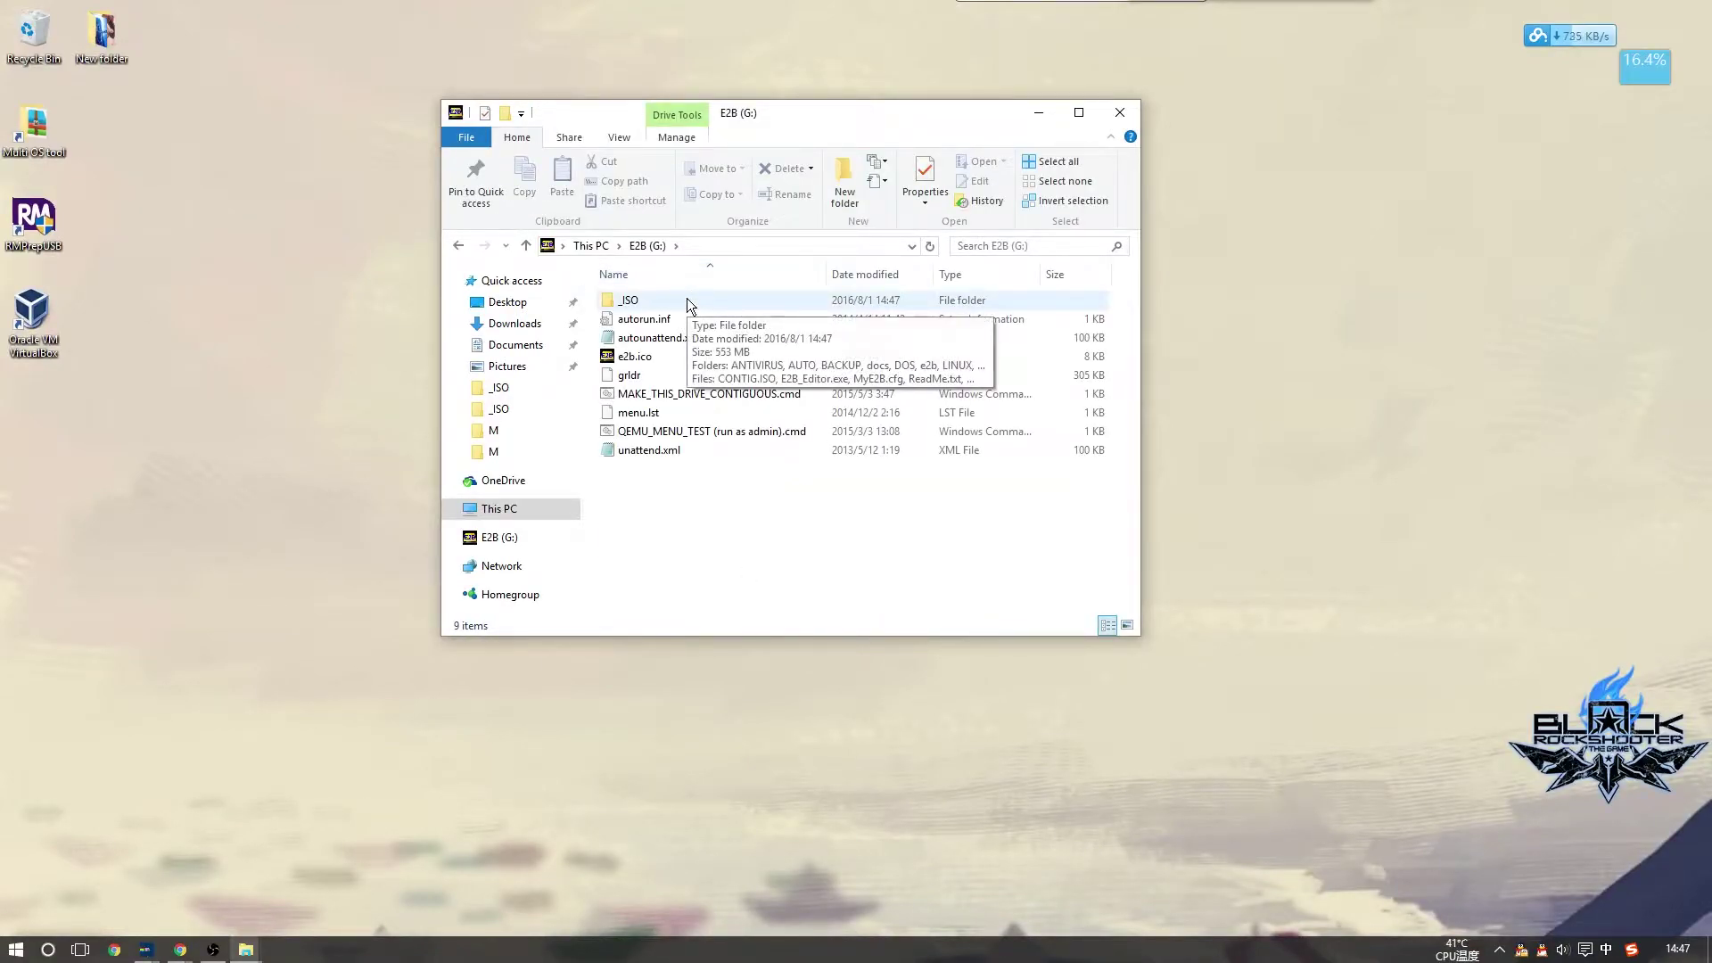
double_click(645, 299)
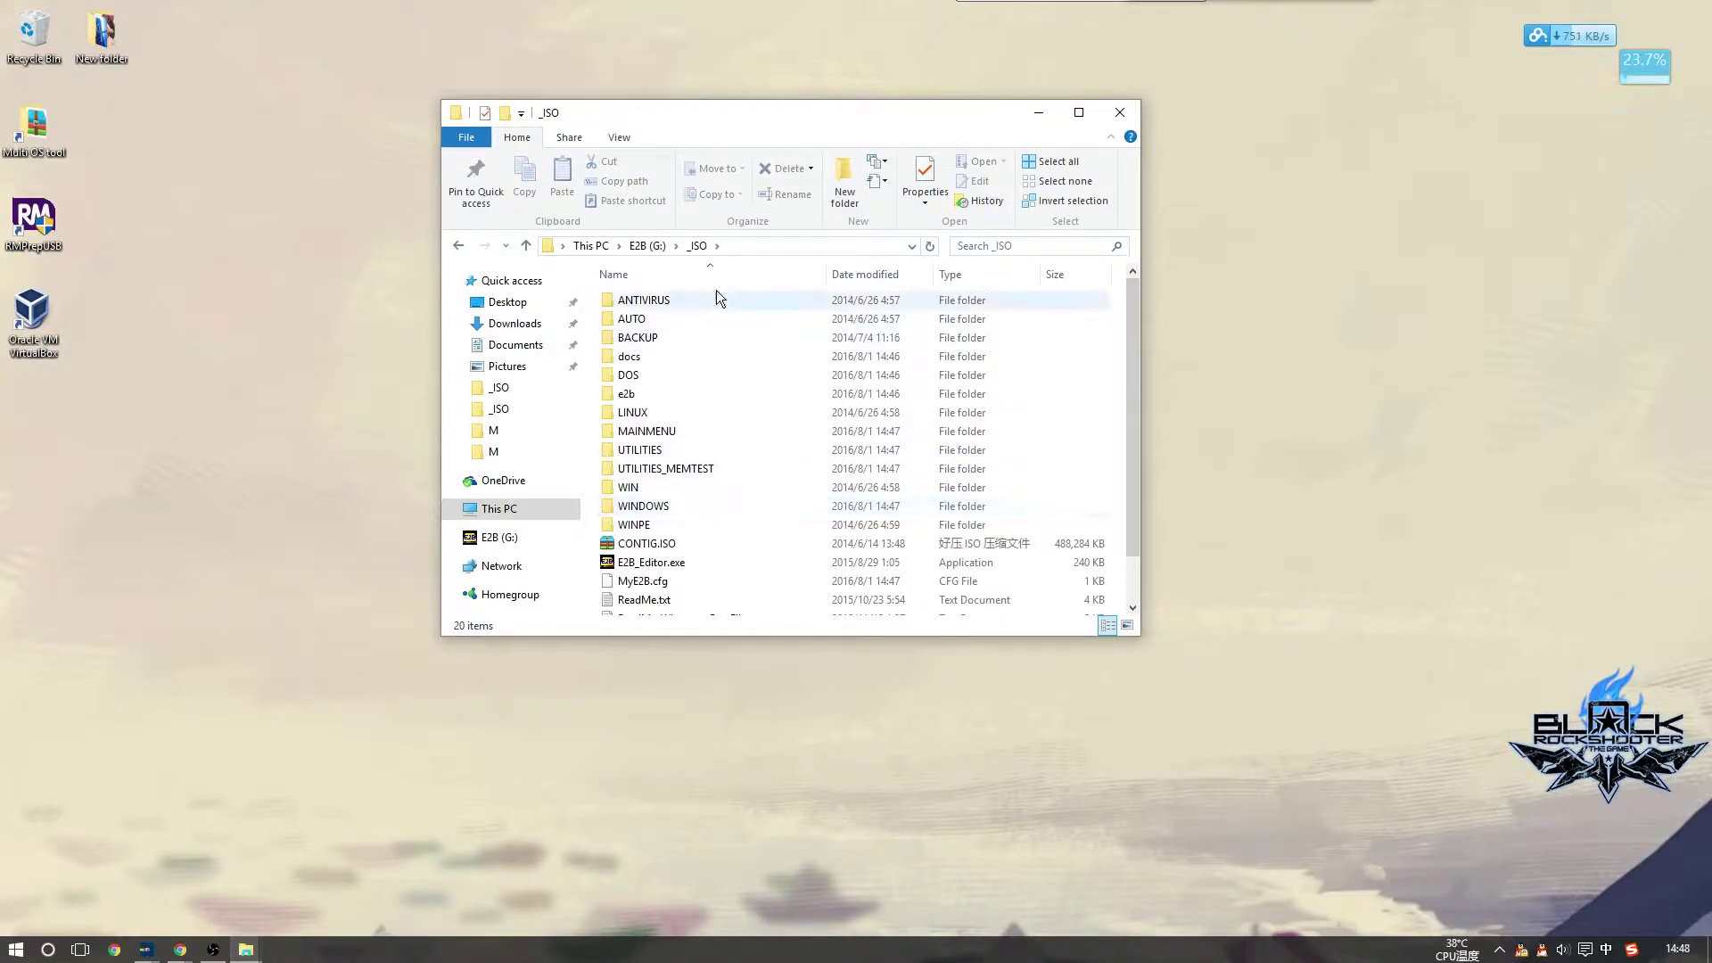
Examine the Windows version subfolders, such as WIN8, WIN10, XP and VISTA, inside the WINDOWS folder of _ISO
click(675, 508)
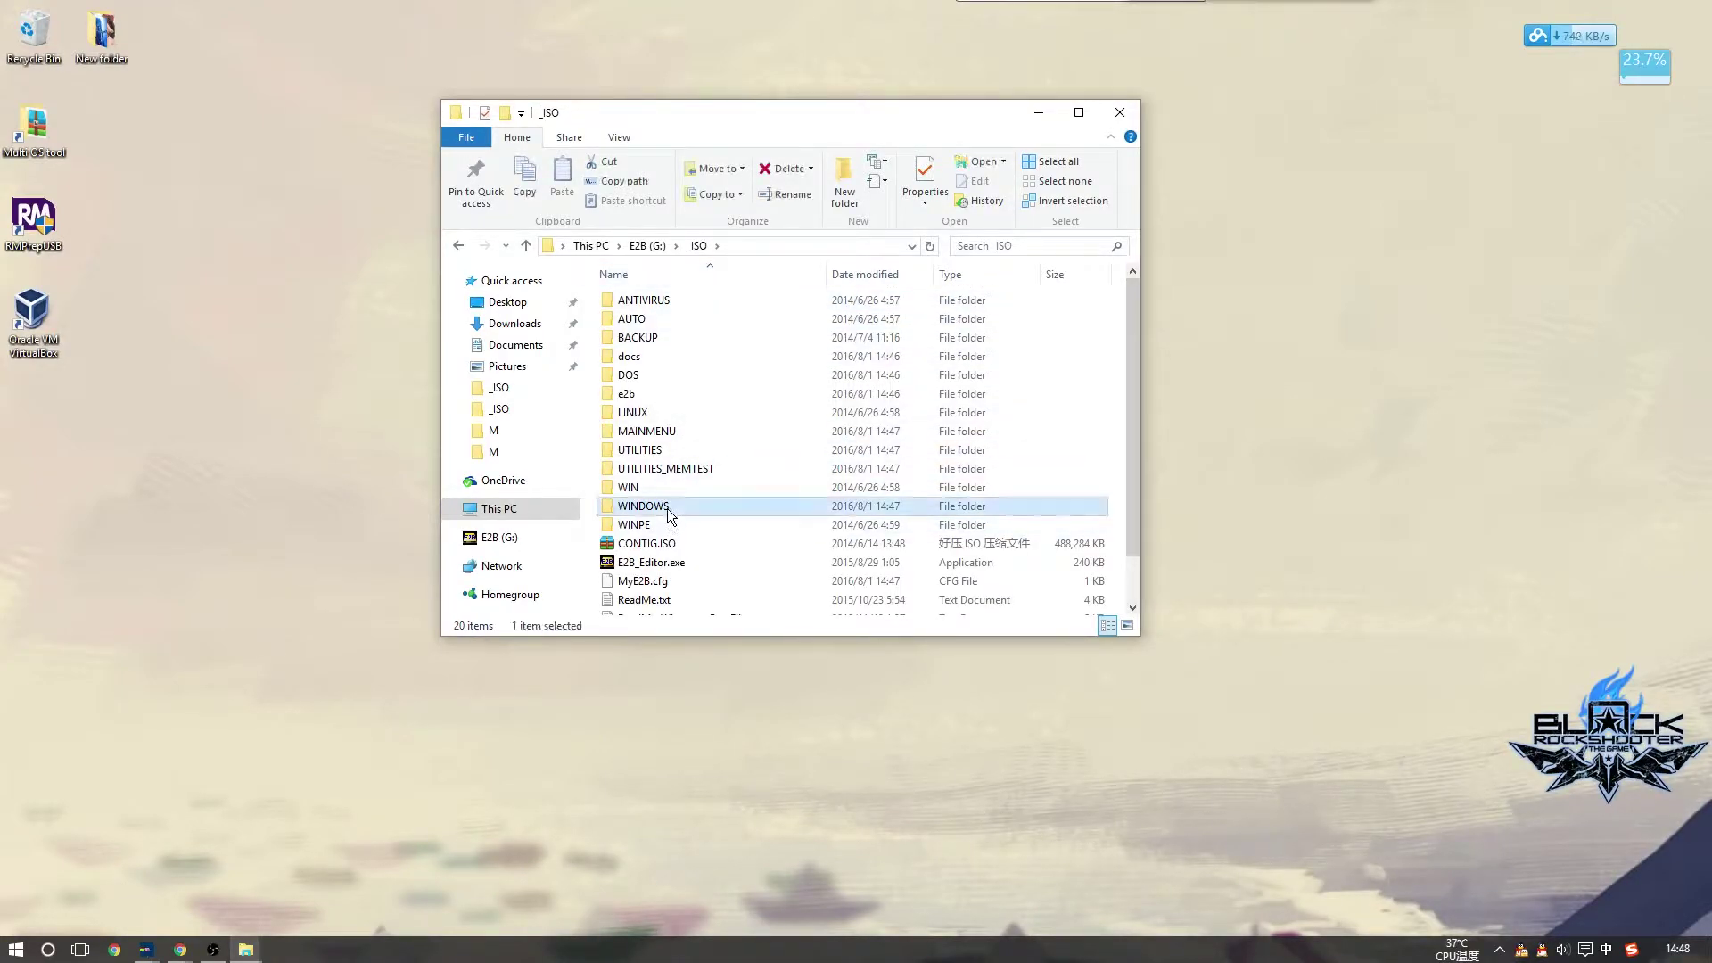
double_click(694, 505)
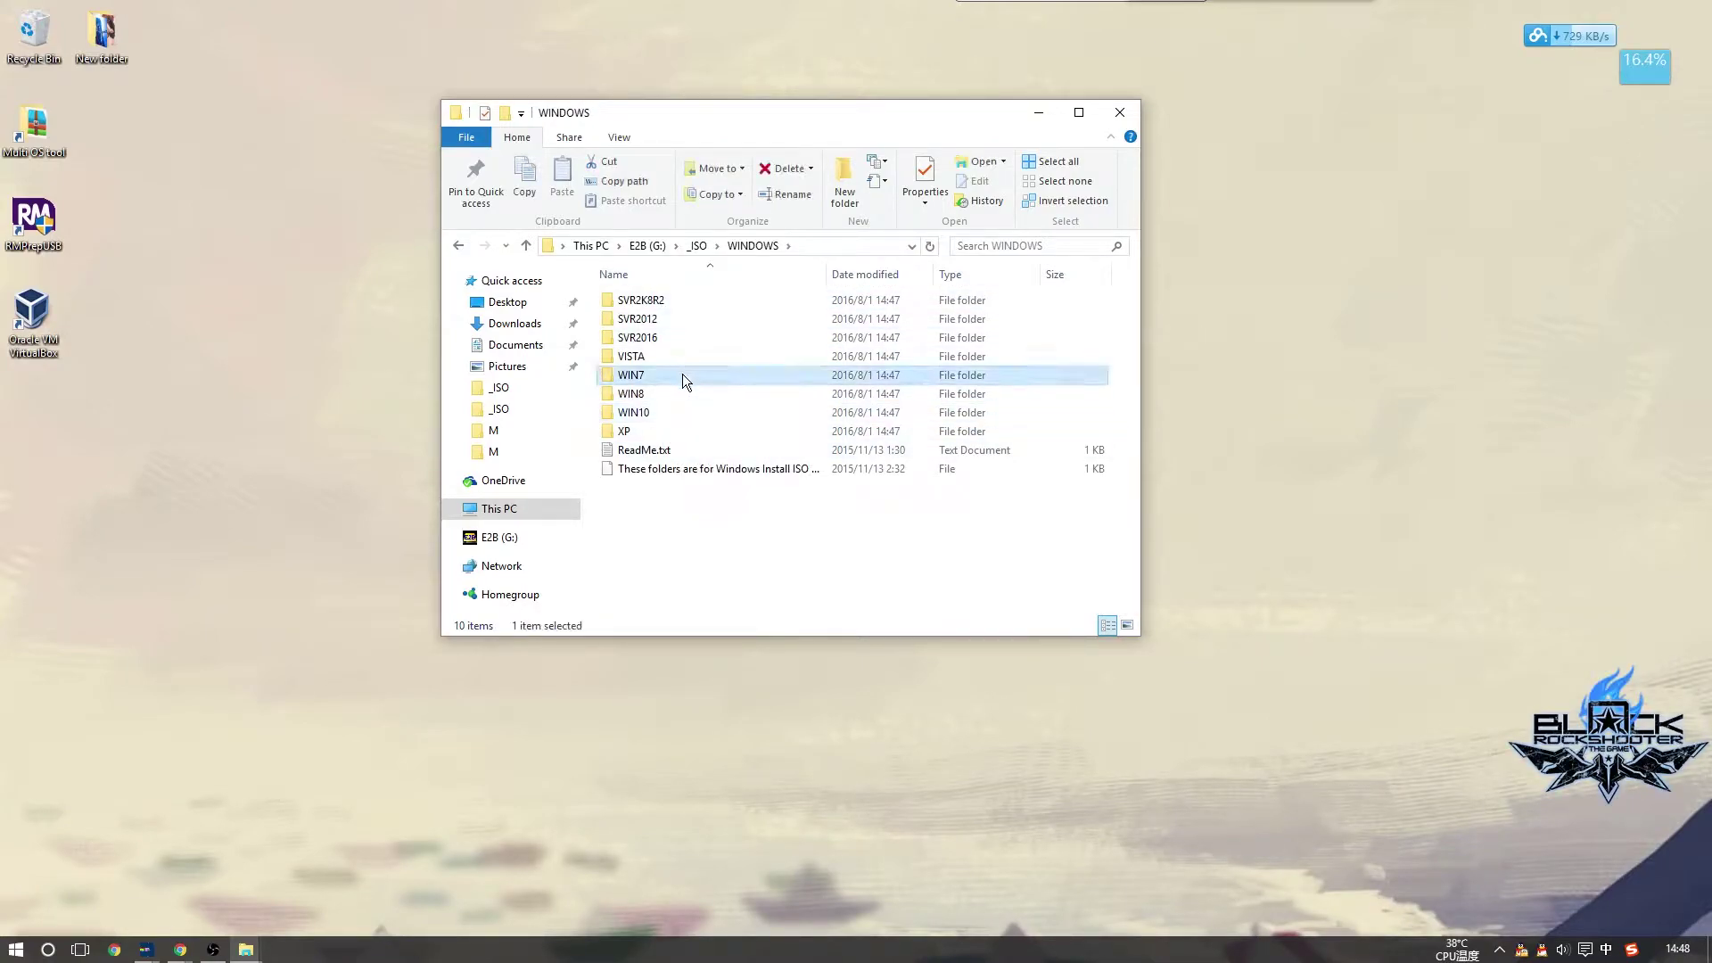
click(658, 411)
click(665, 394)
click(628, 414)
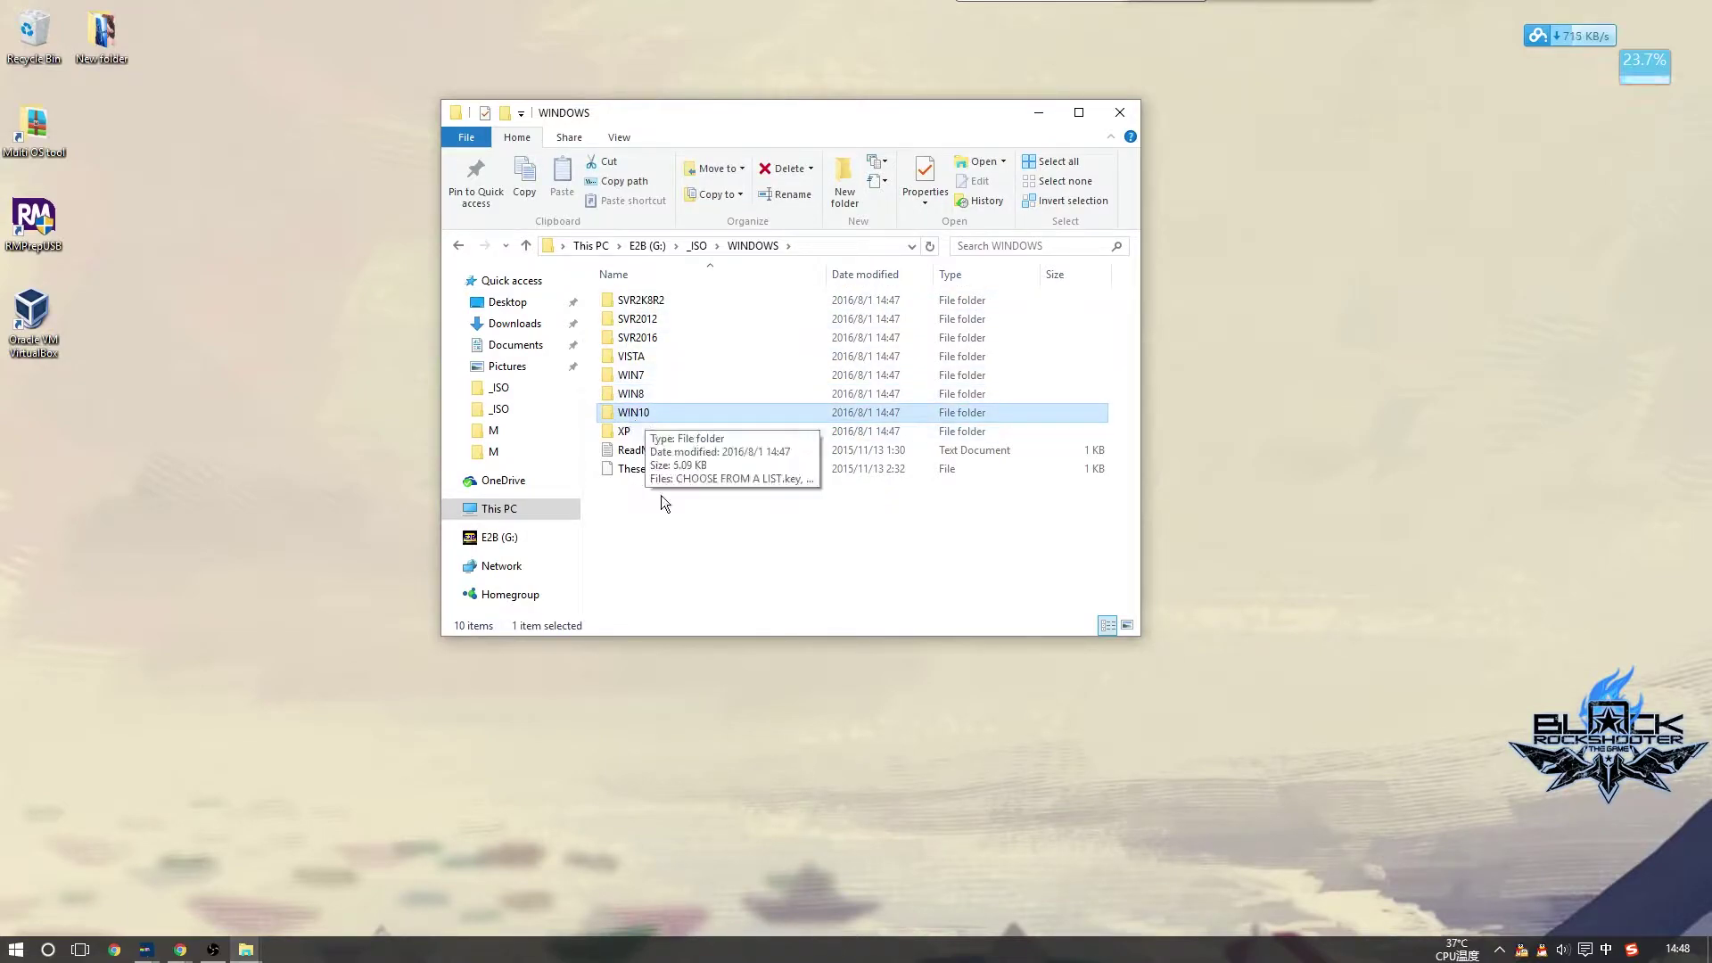
click(669, 508)
click(661, 431)
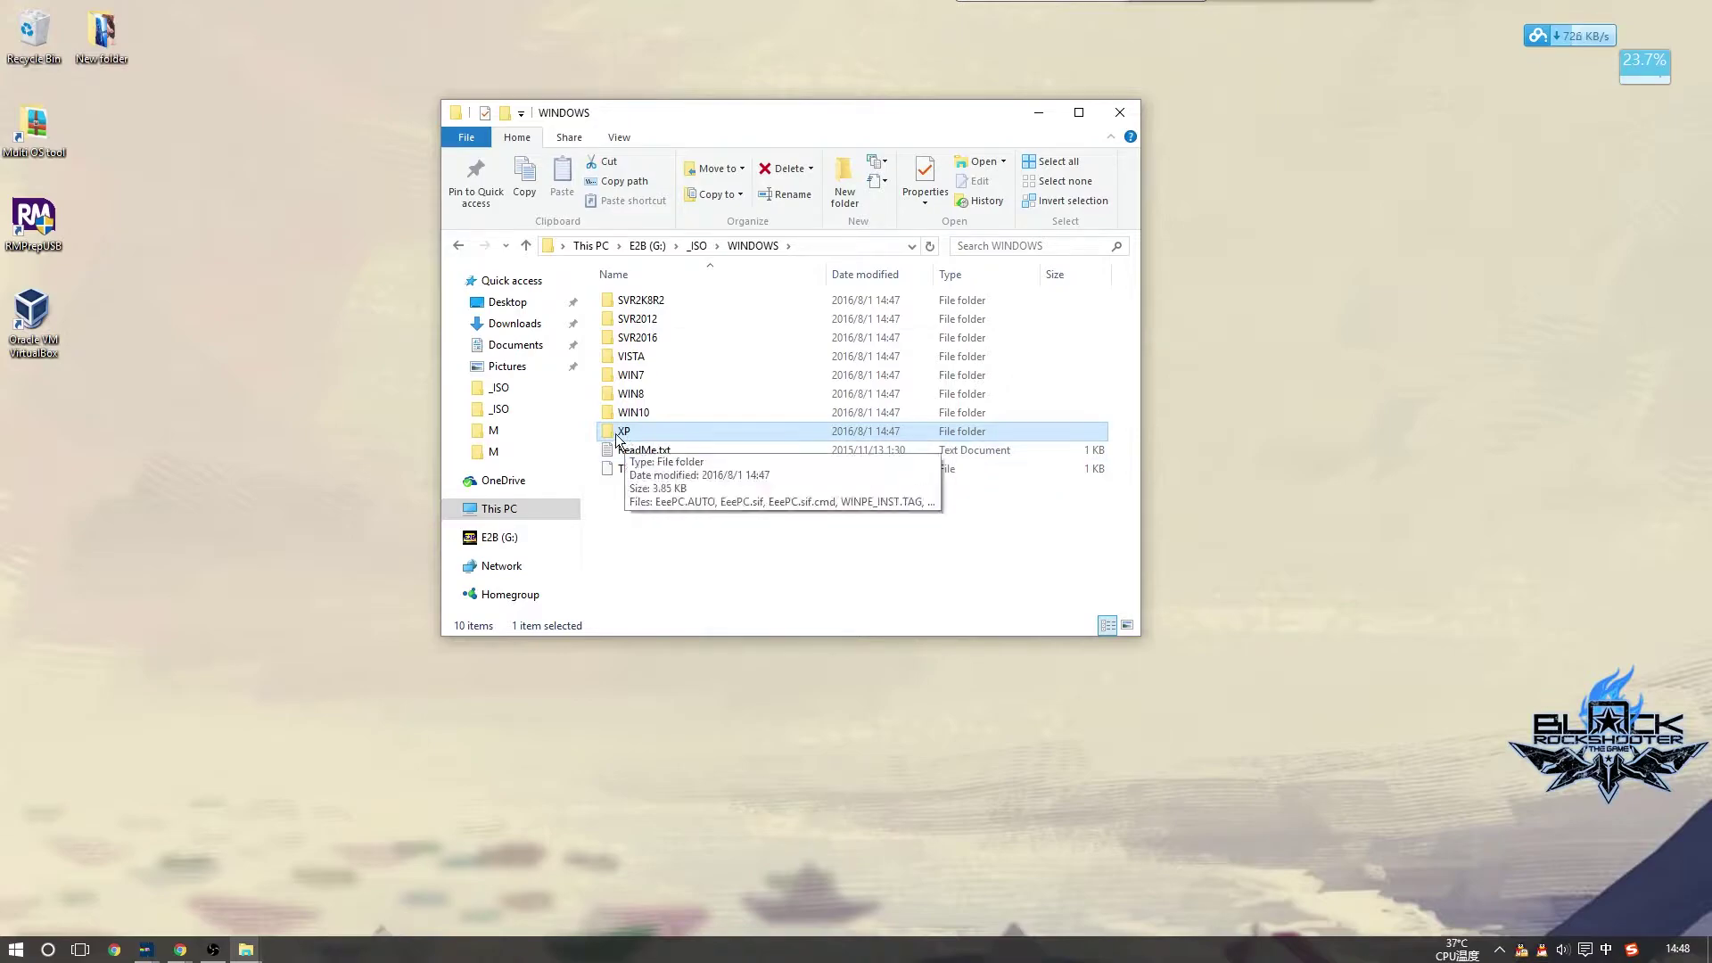
click(690, 353)
click(797, 575)
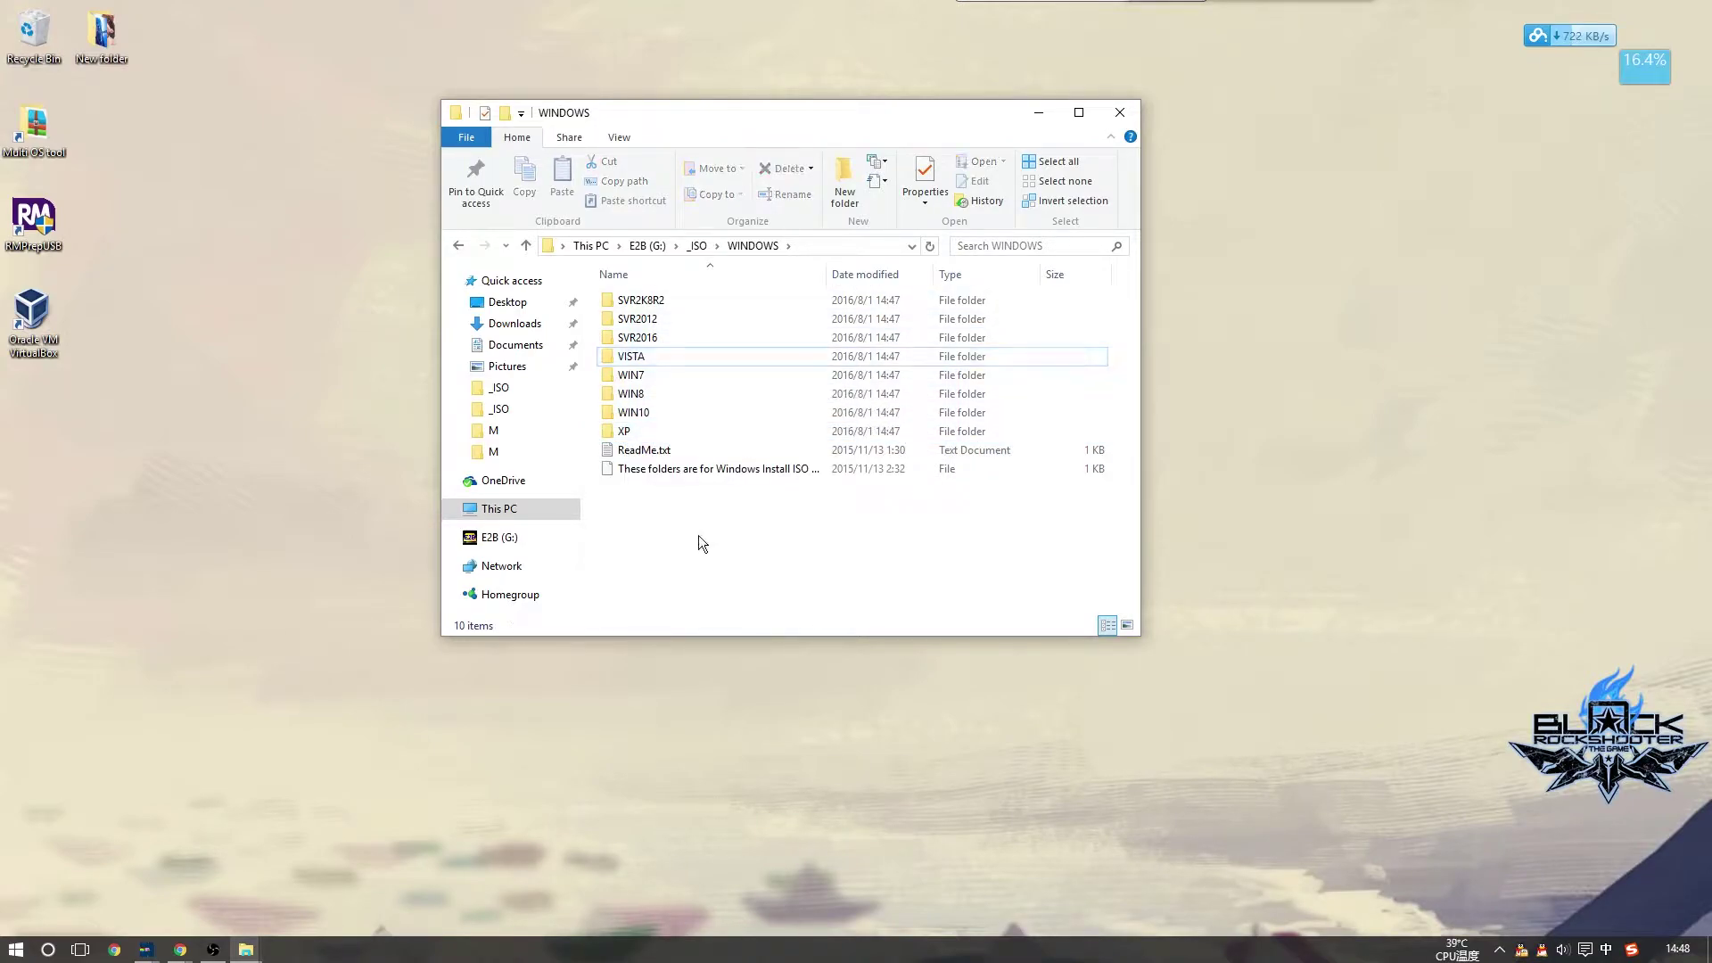
Go back to the _ISO folder and open its LINUX folder
key(BackSpace)
double_click(687, 413)
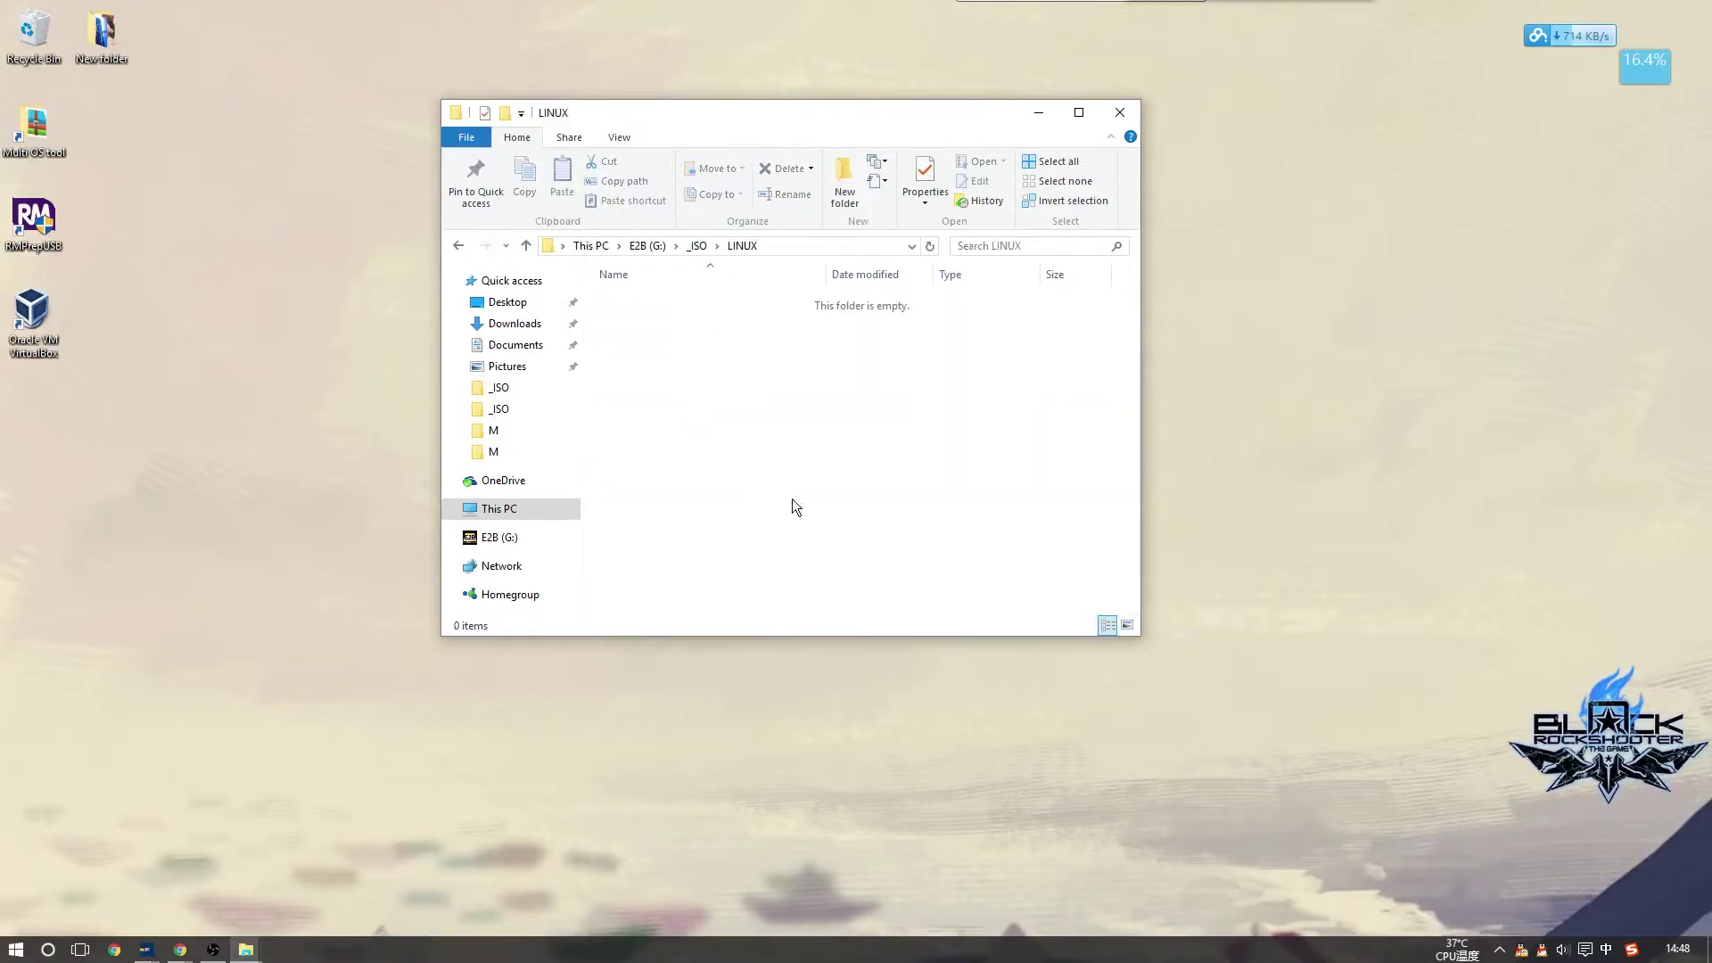
drag(675, 330, 943, 510)
key(BackSpace)
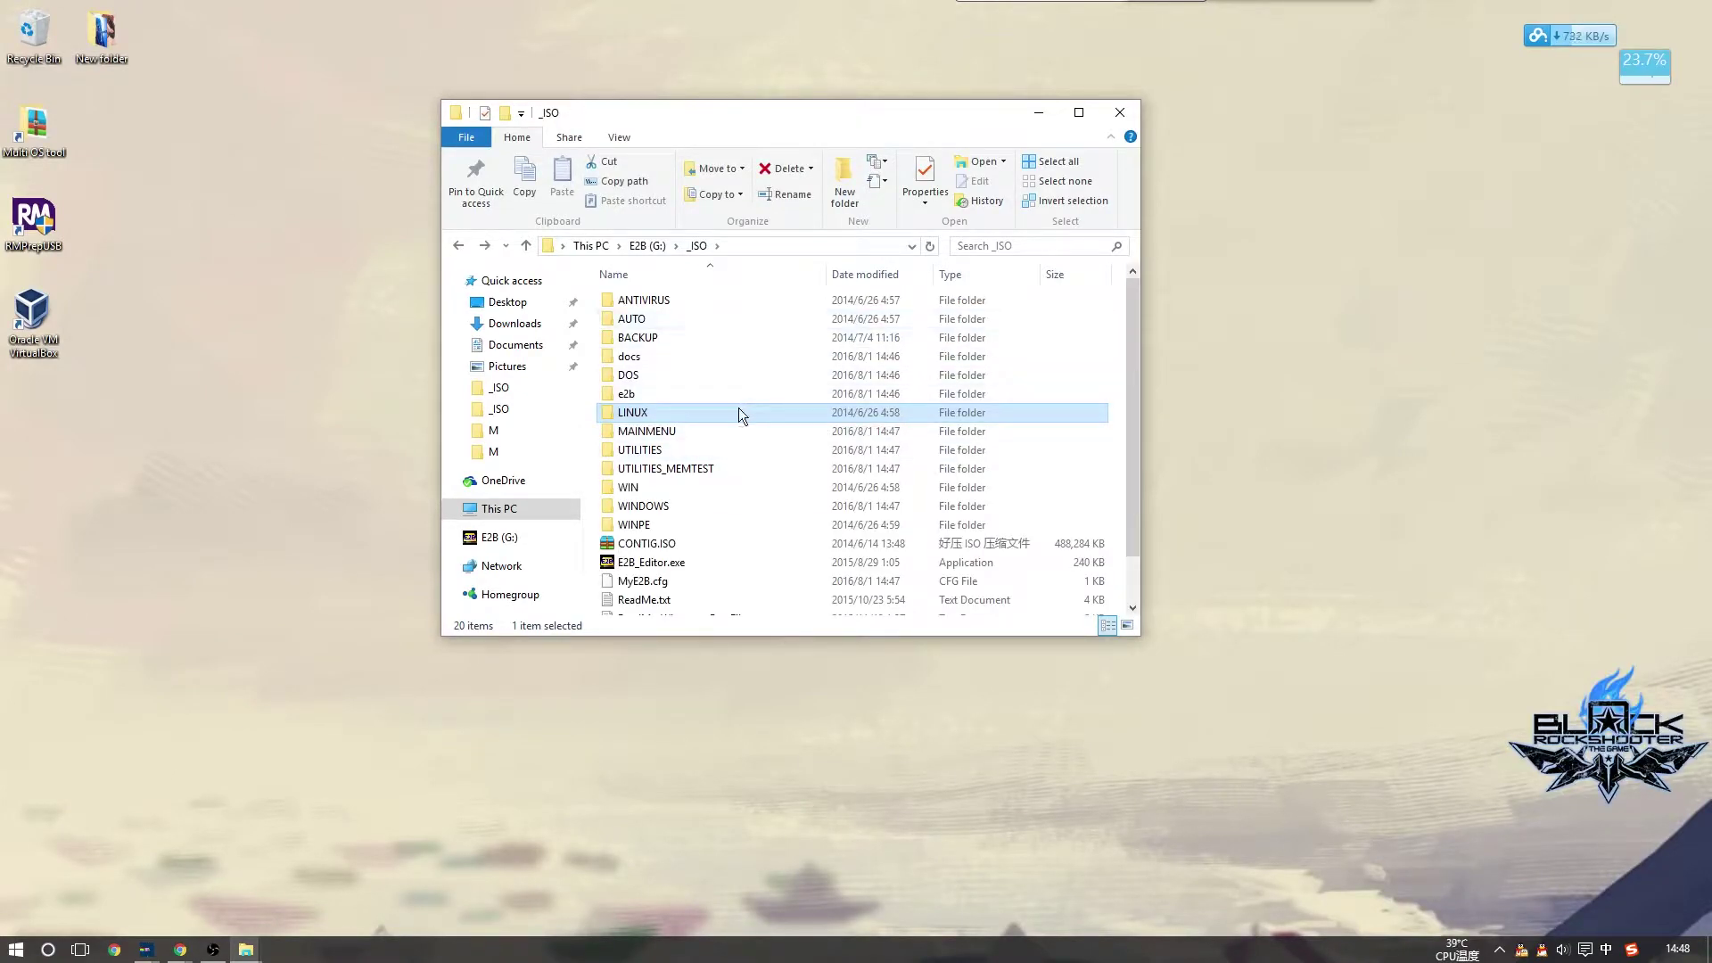
double_click(739, 408)
key(BackSpace)
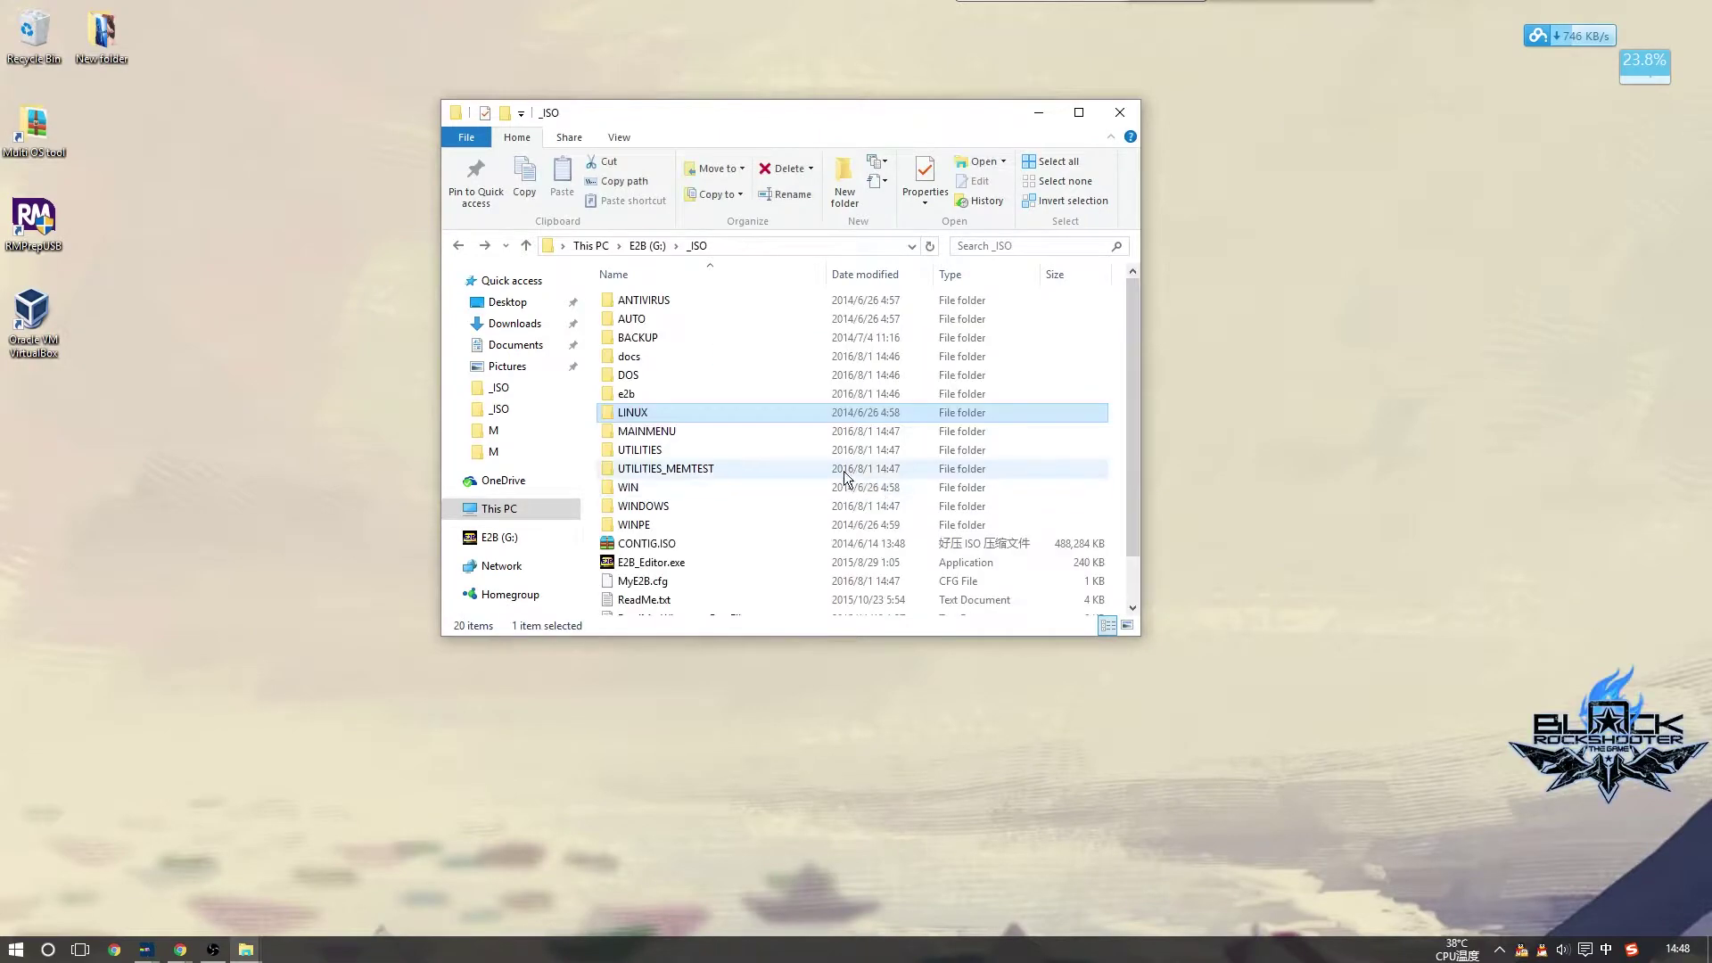
click(724, 506)
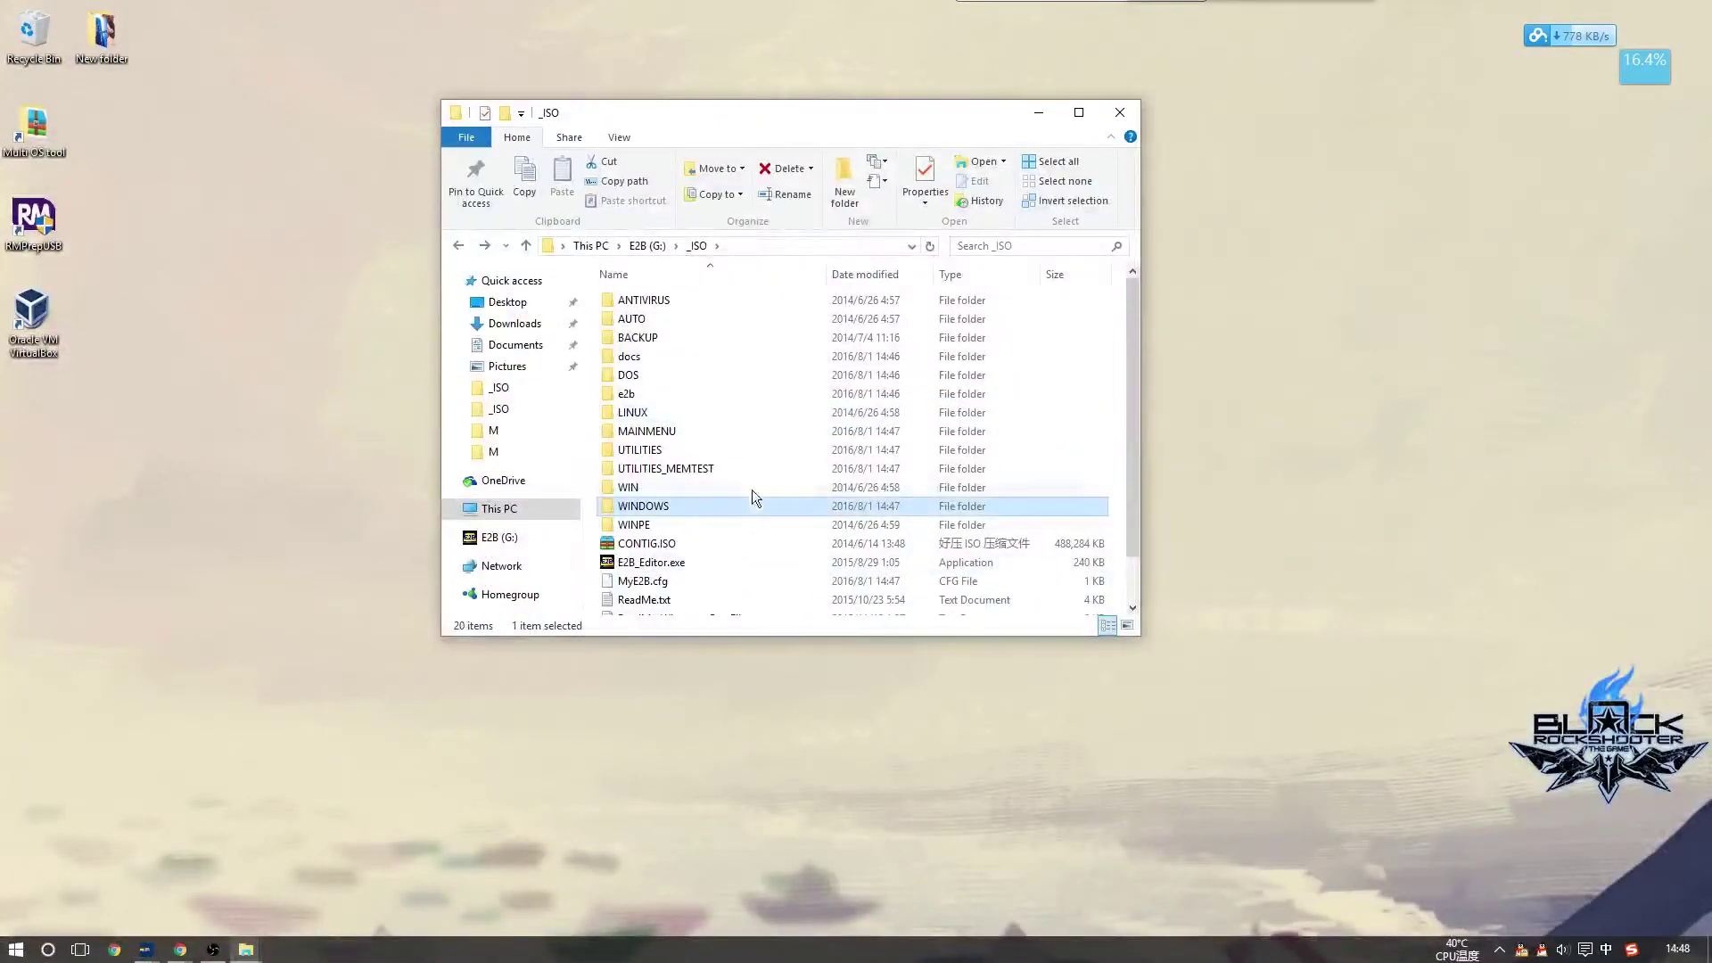
click(751, 415)
double_click(787, 412)
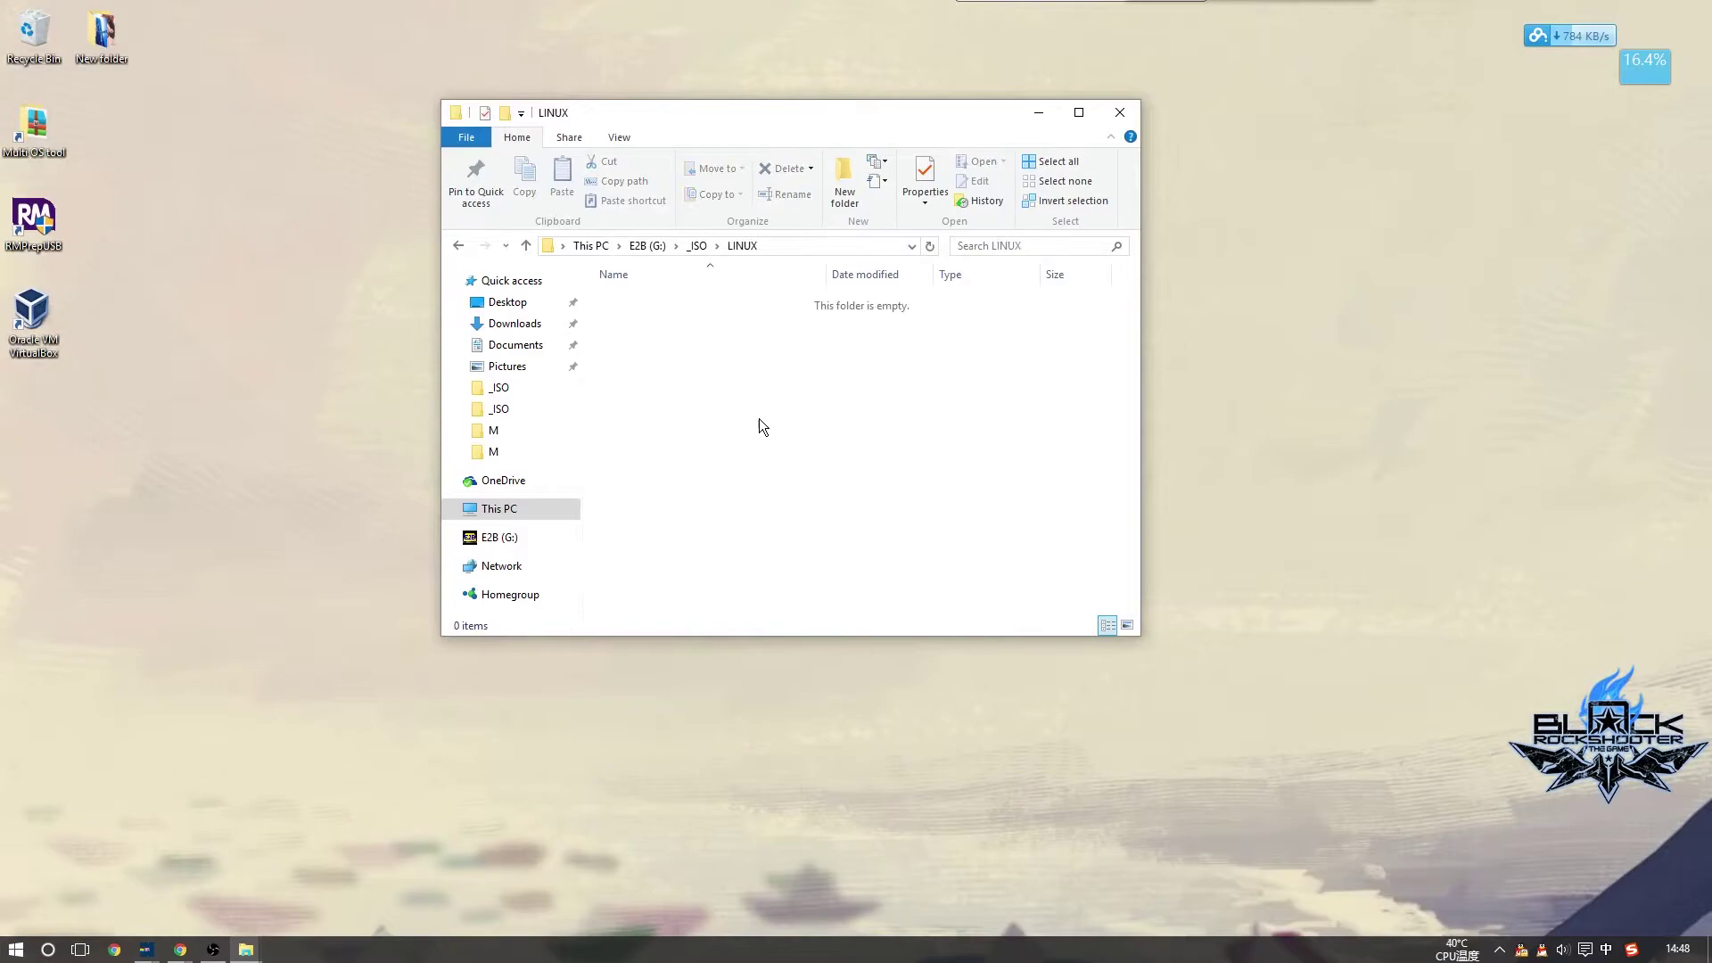
Open the Linux Distros folder in OS.ISO on drive F: in a second window and sort its files by size, smallest first
click(16, 949)
click(290, 278)
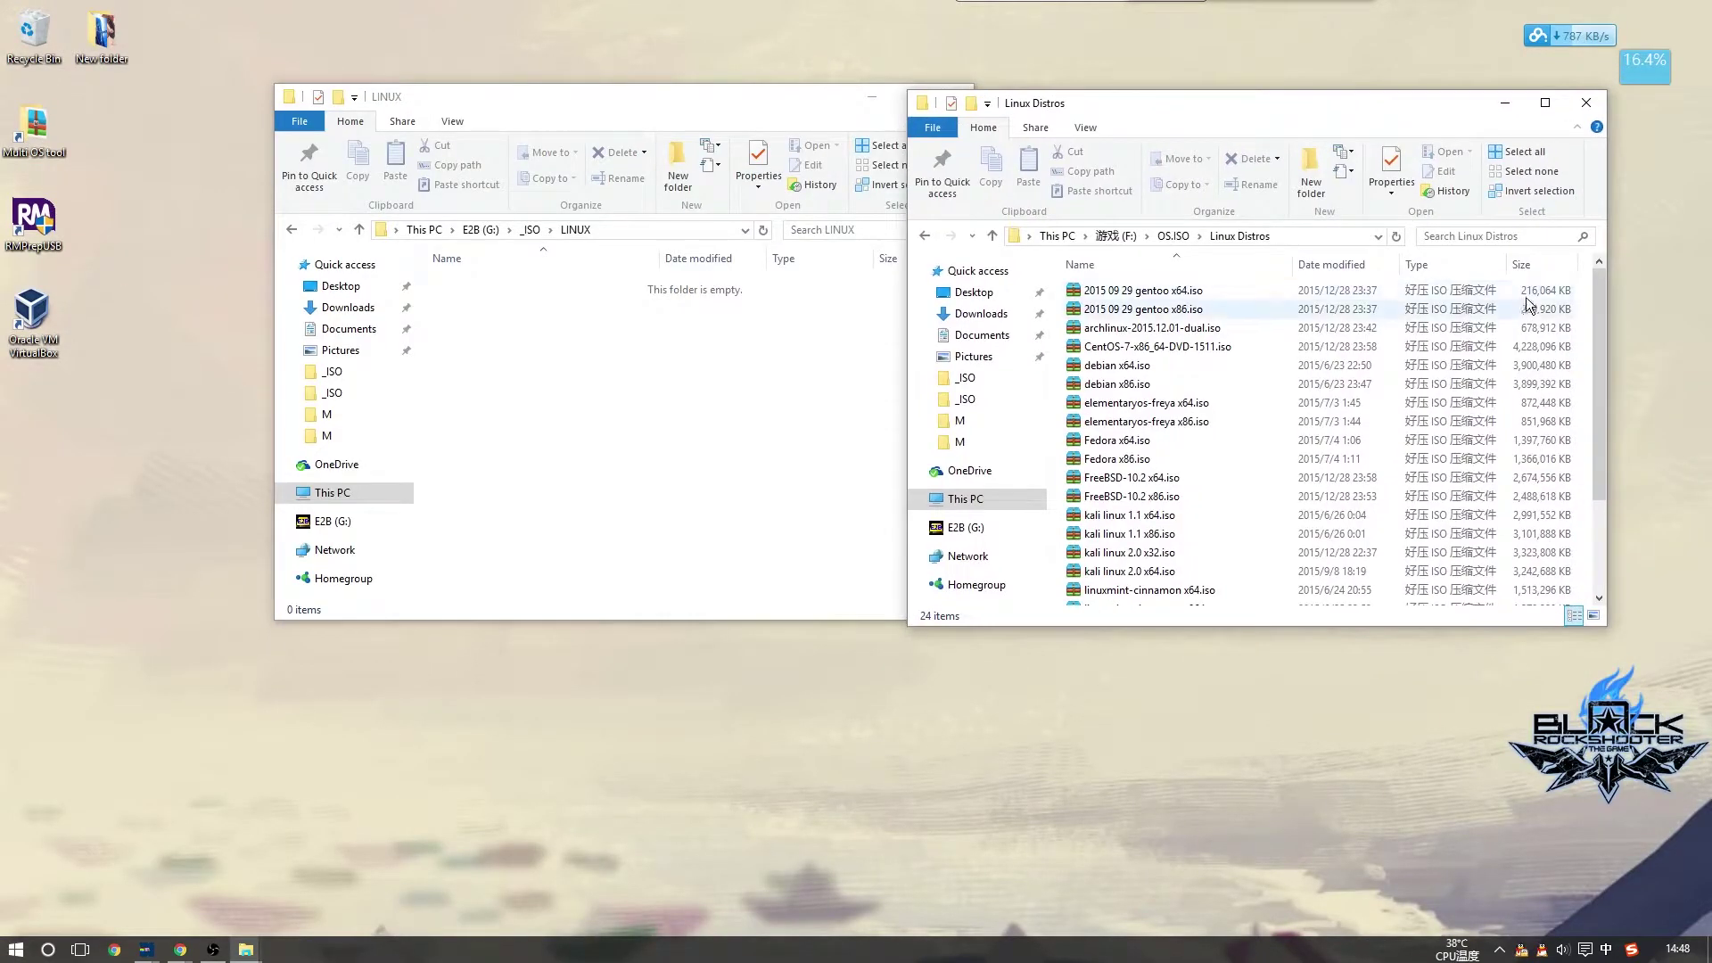
click(1522, 264)
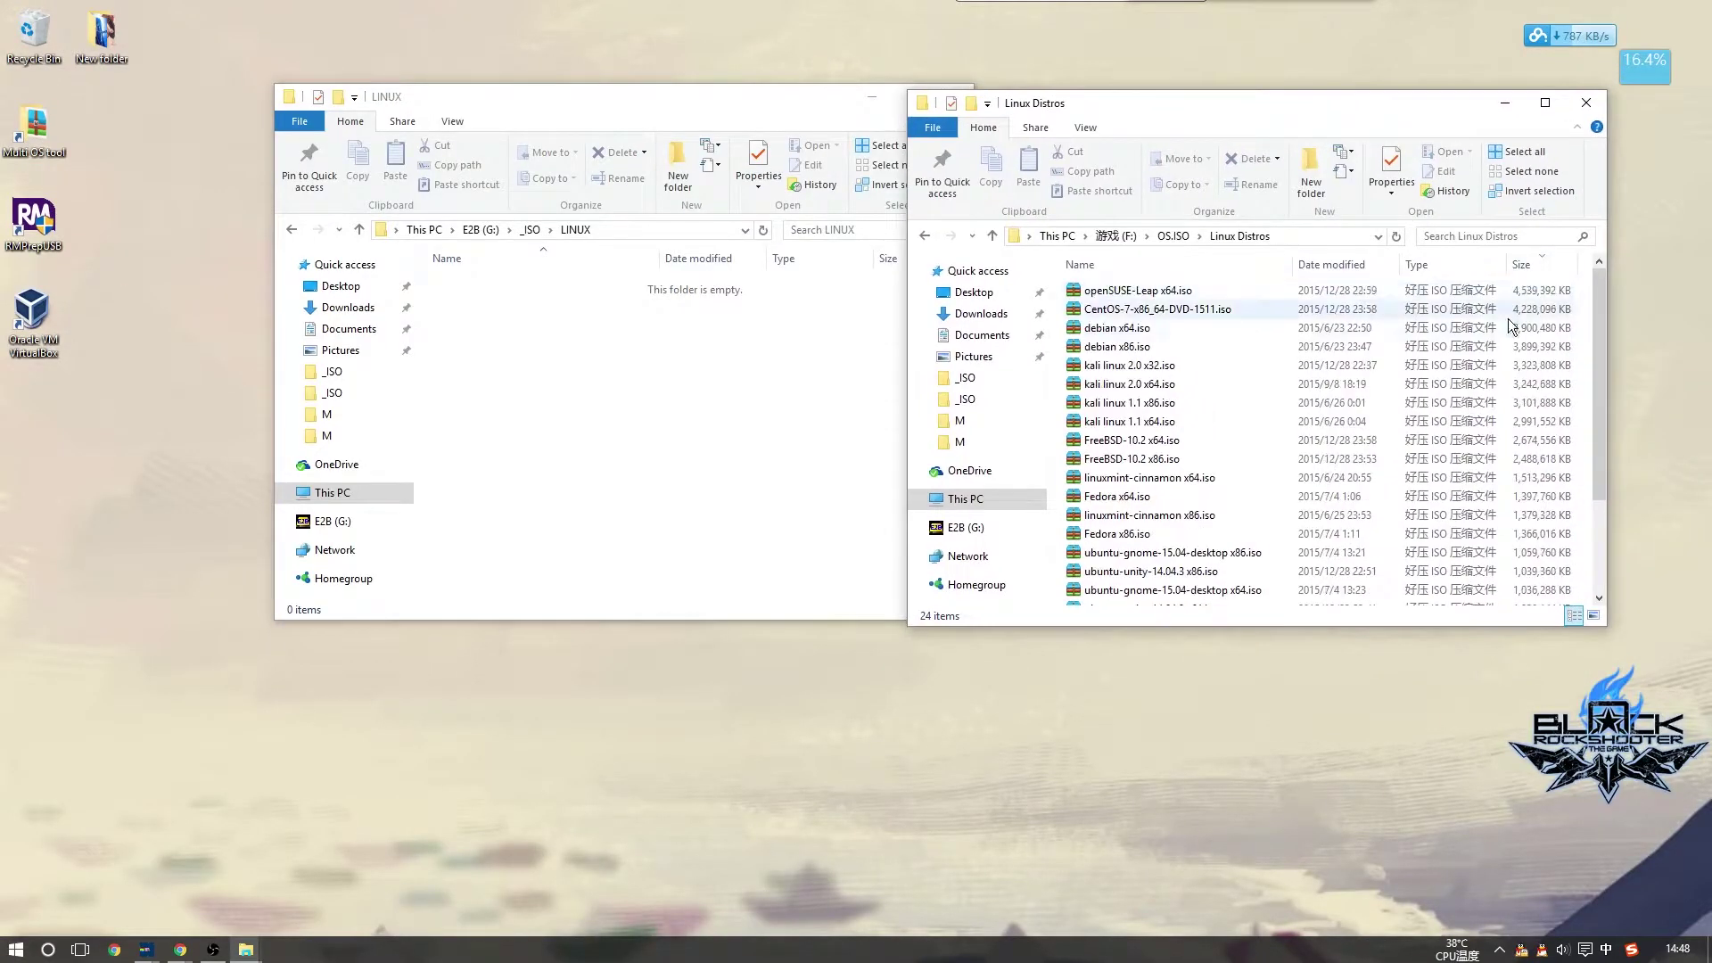
click(1236, 294)
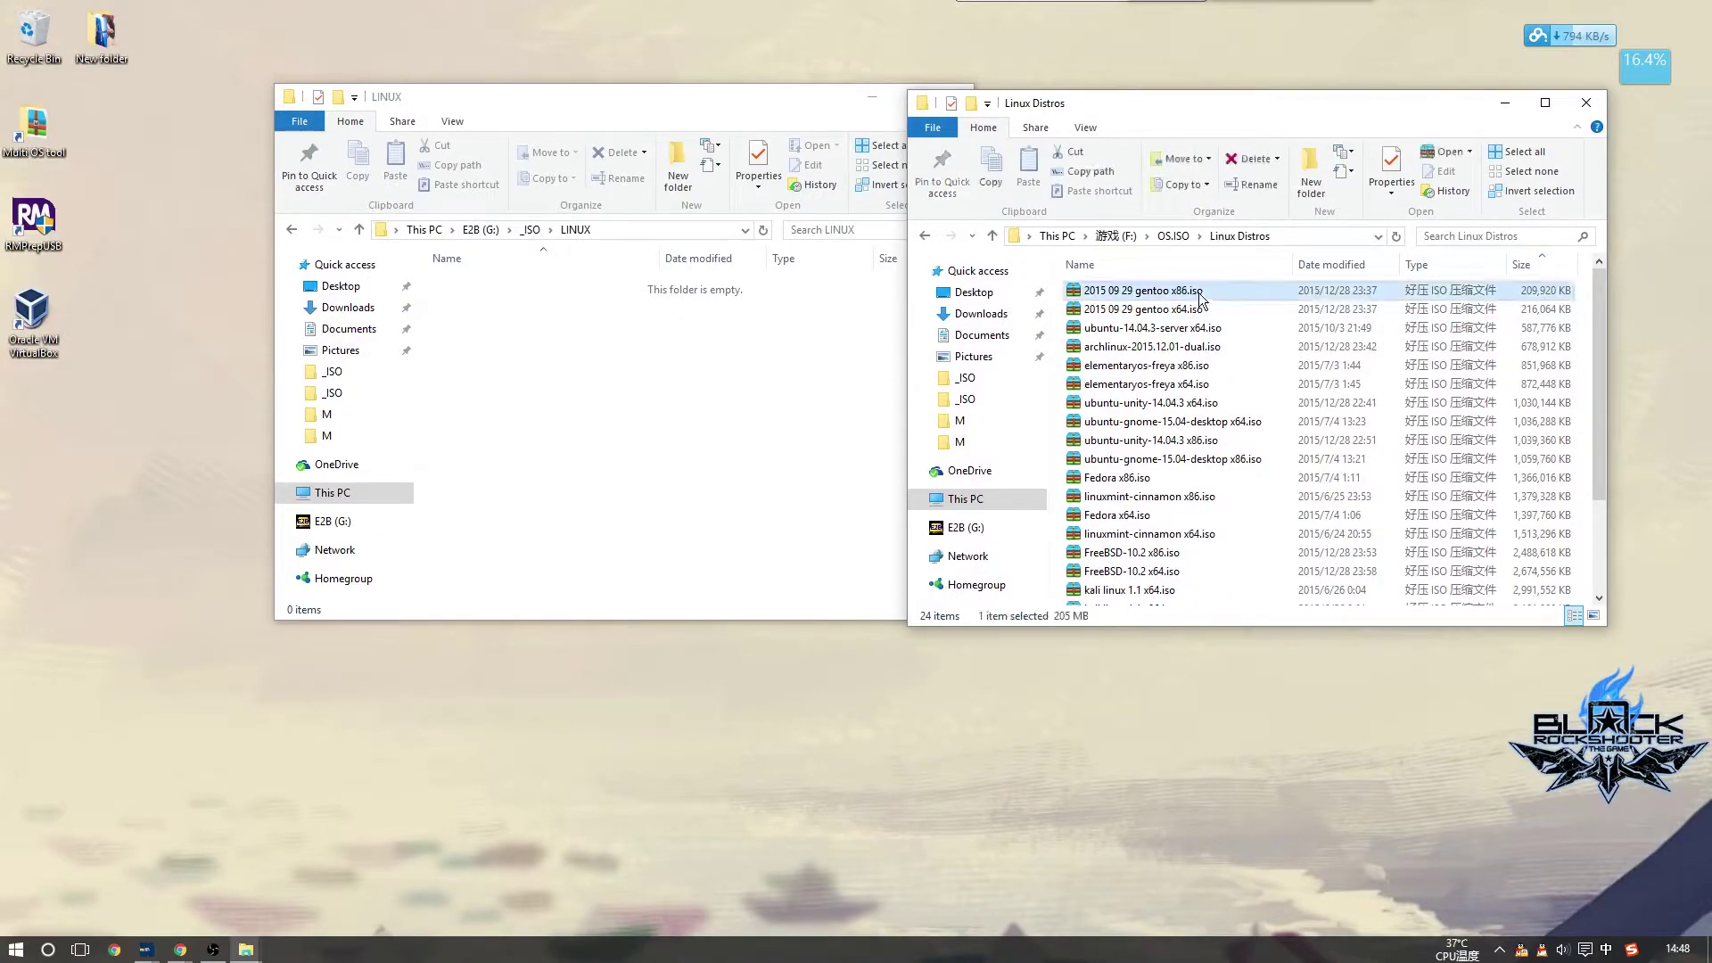
Copy ubuntu-14.04.3-server x64.iso into the LINUX folder on the E2B drive and arrange the copy progress and LINUX windows apart
click(1182, 330)
drag(1182, 333, 756, 448)
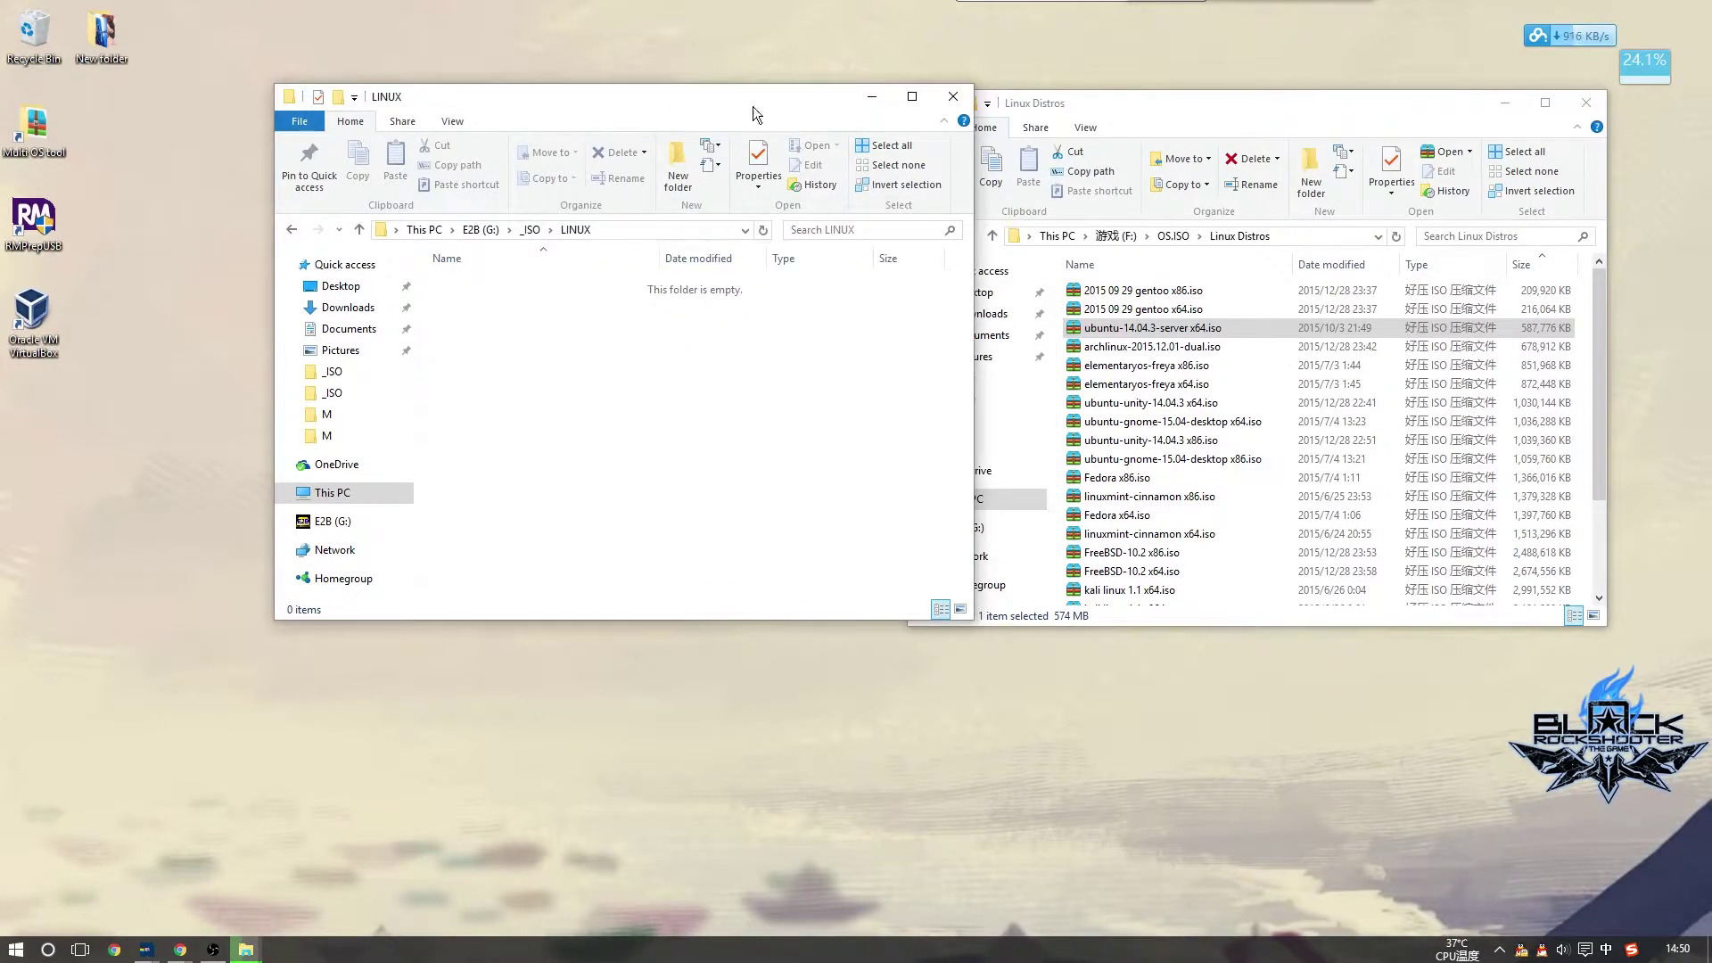
drag(753, 106, 715, 441)
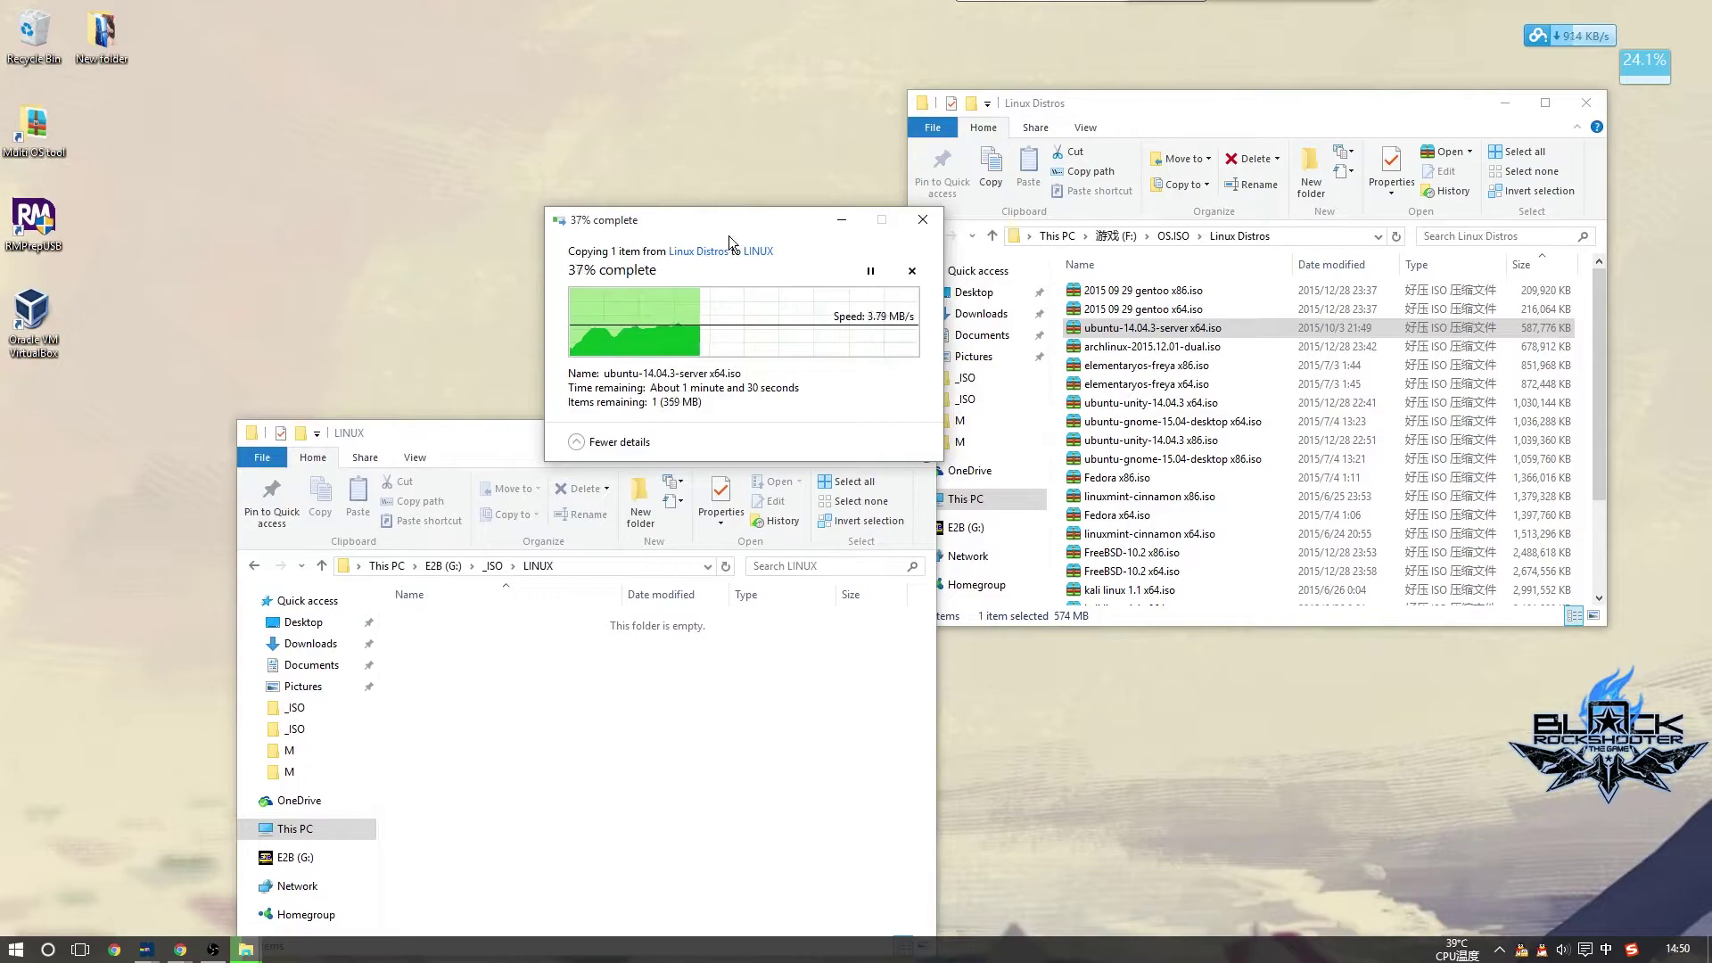
drag(678, 219, 561, 13)
drag(624, 432, 594, 302)
Open Computer Management and go to Disk Management under Storage
click(61, 469)
key(super)
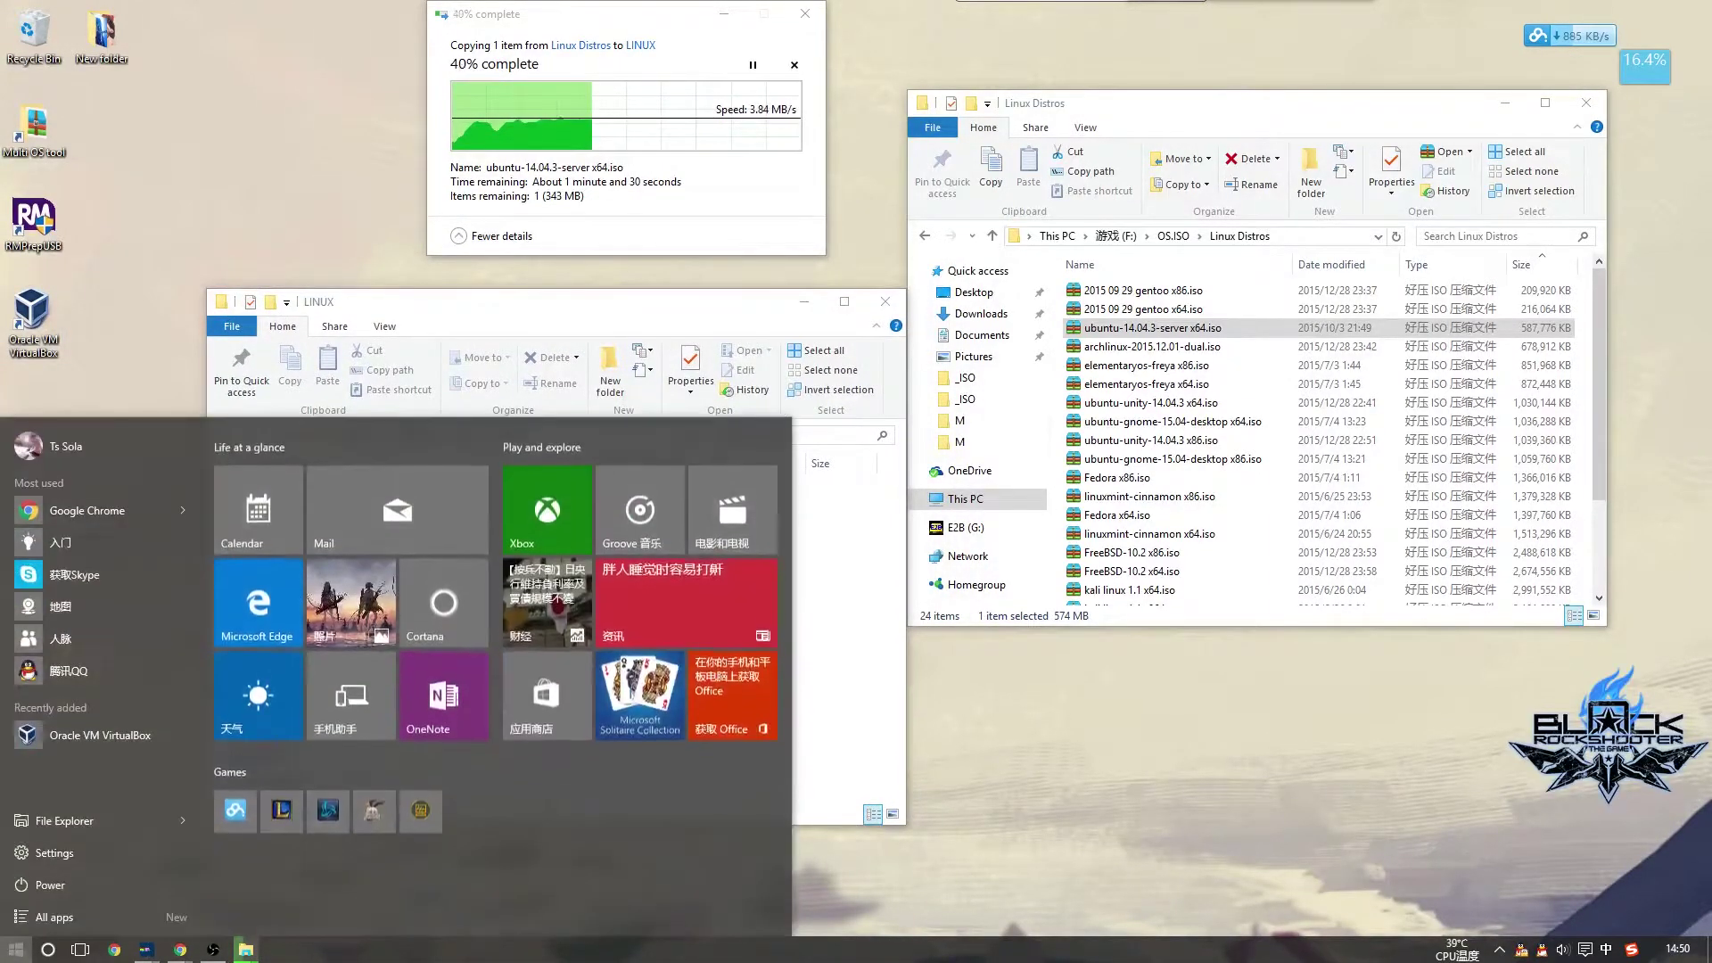
right_click(66, 819)
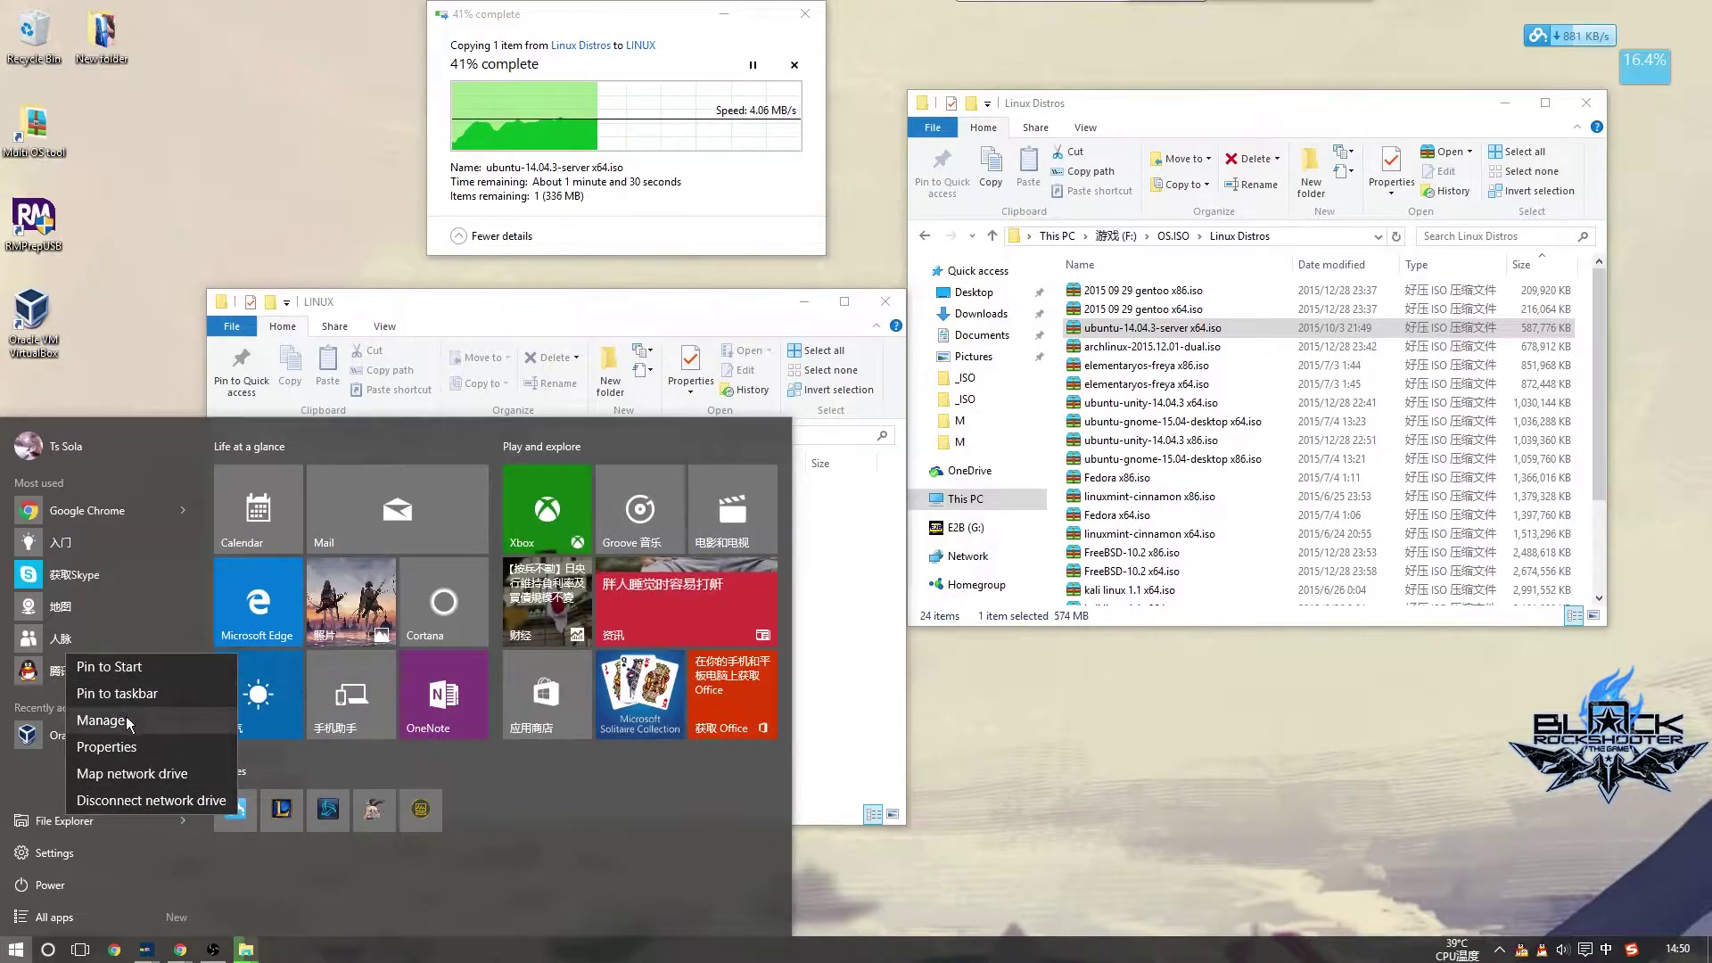
key(Escape)
key(Escape)
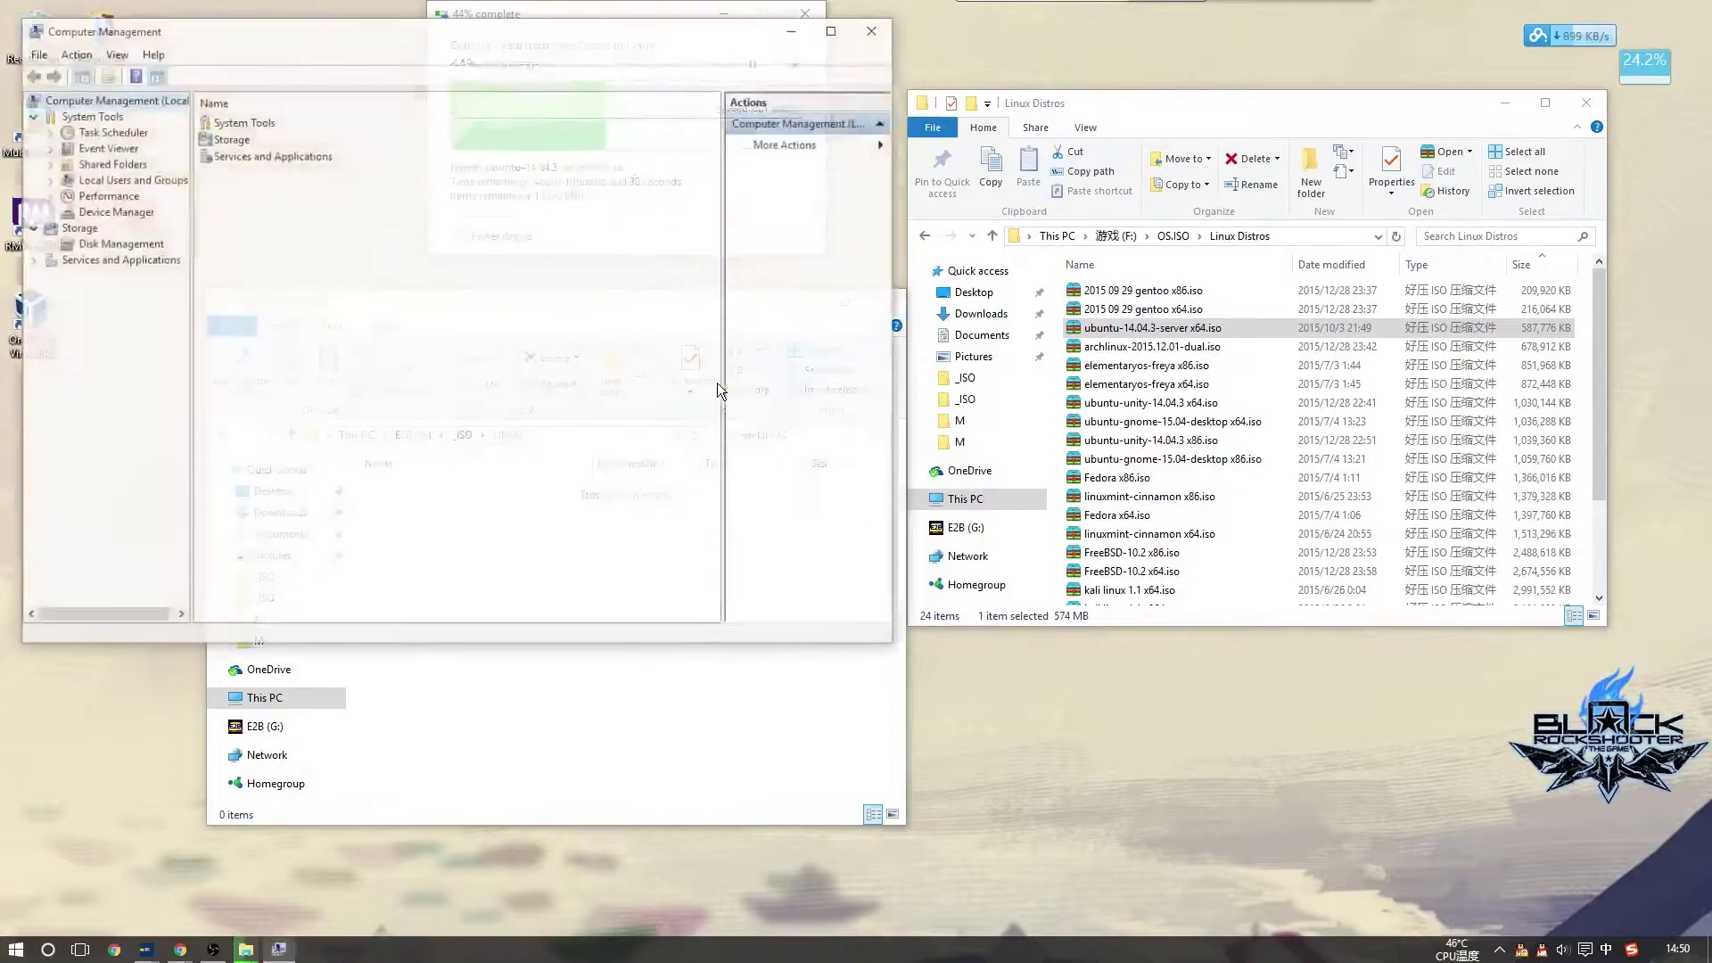
double_click(232, 139)
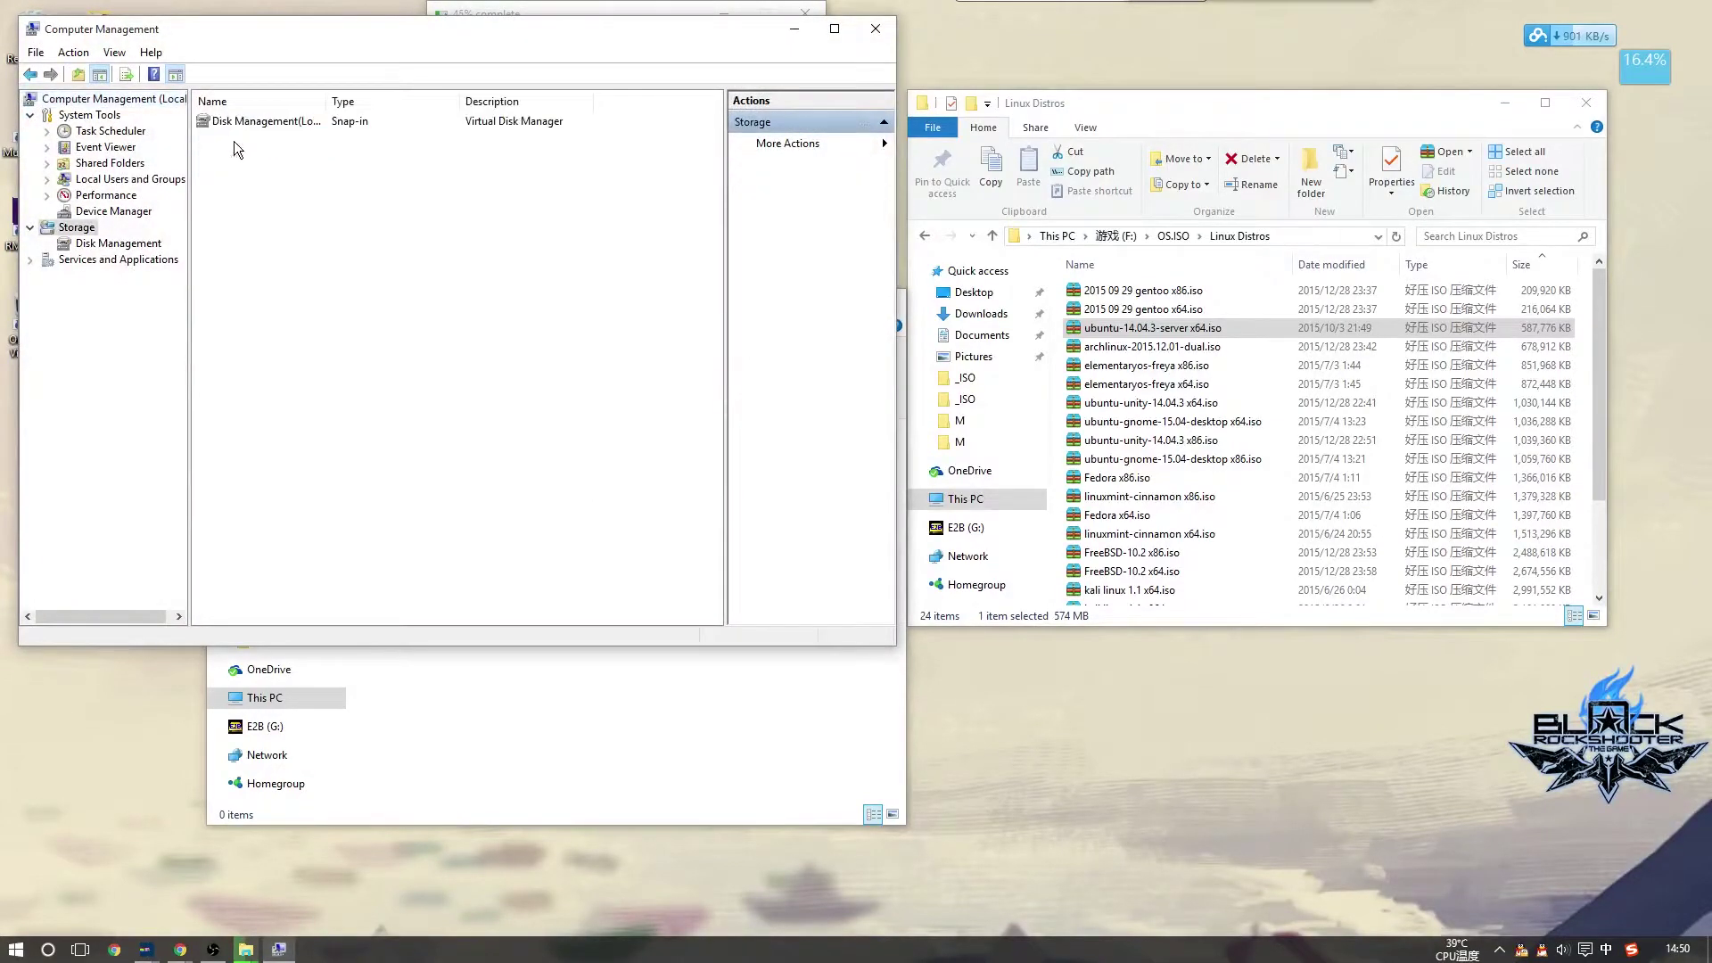
double_click(267, 125)
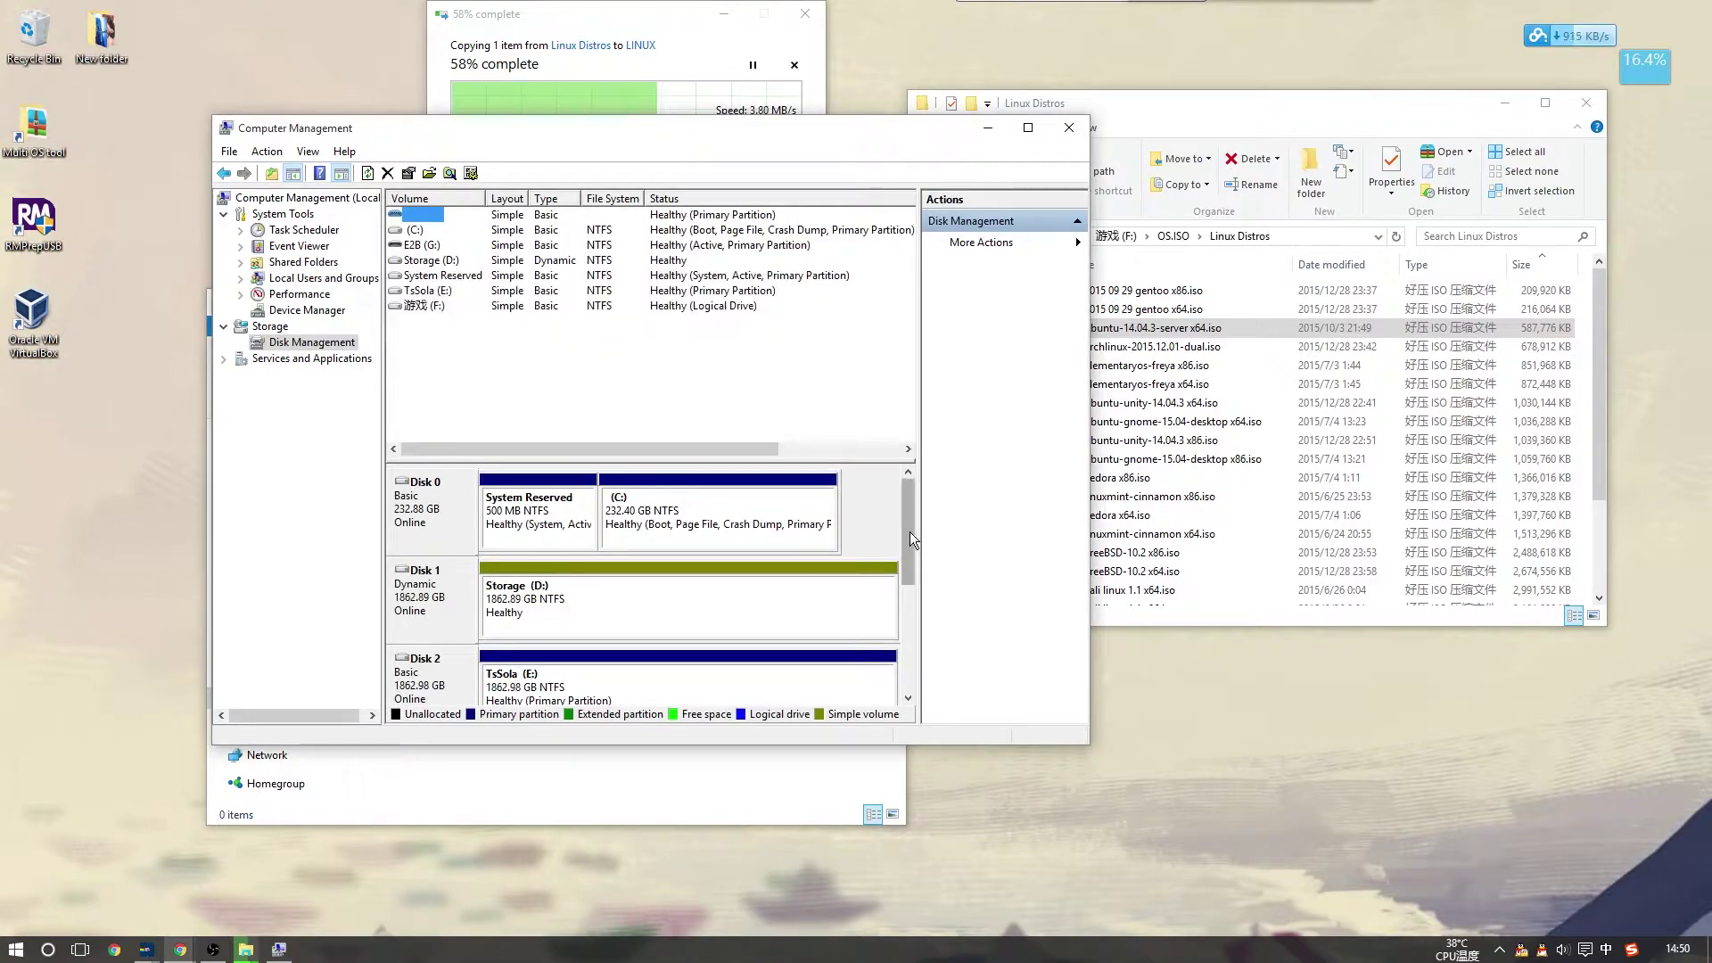
Check which disk number the E2B (G:) USB drive has in Disk Management, and close Computer Management
drag(908, 528, 885, 597)
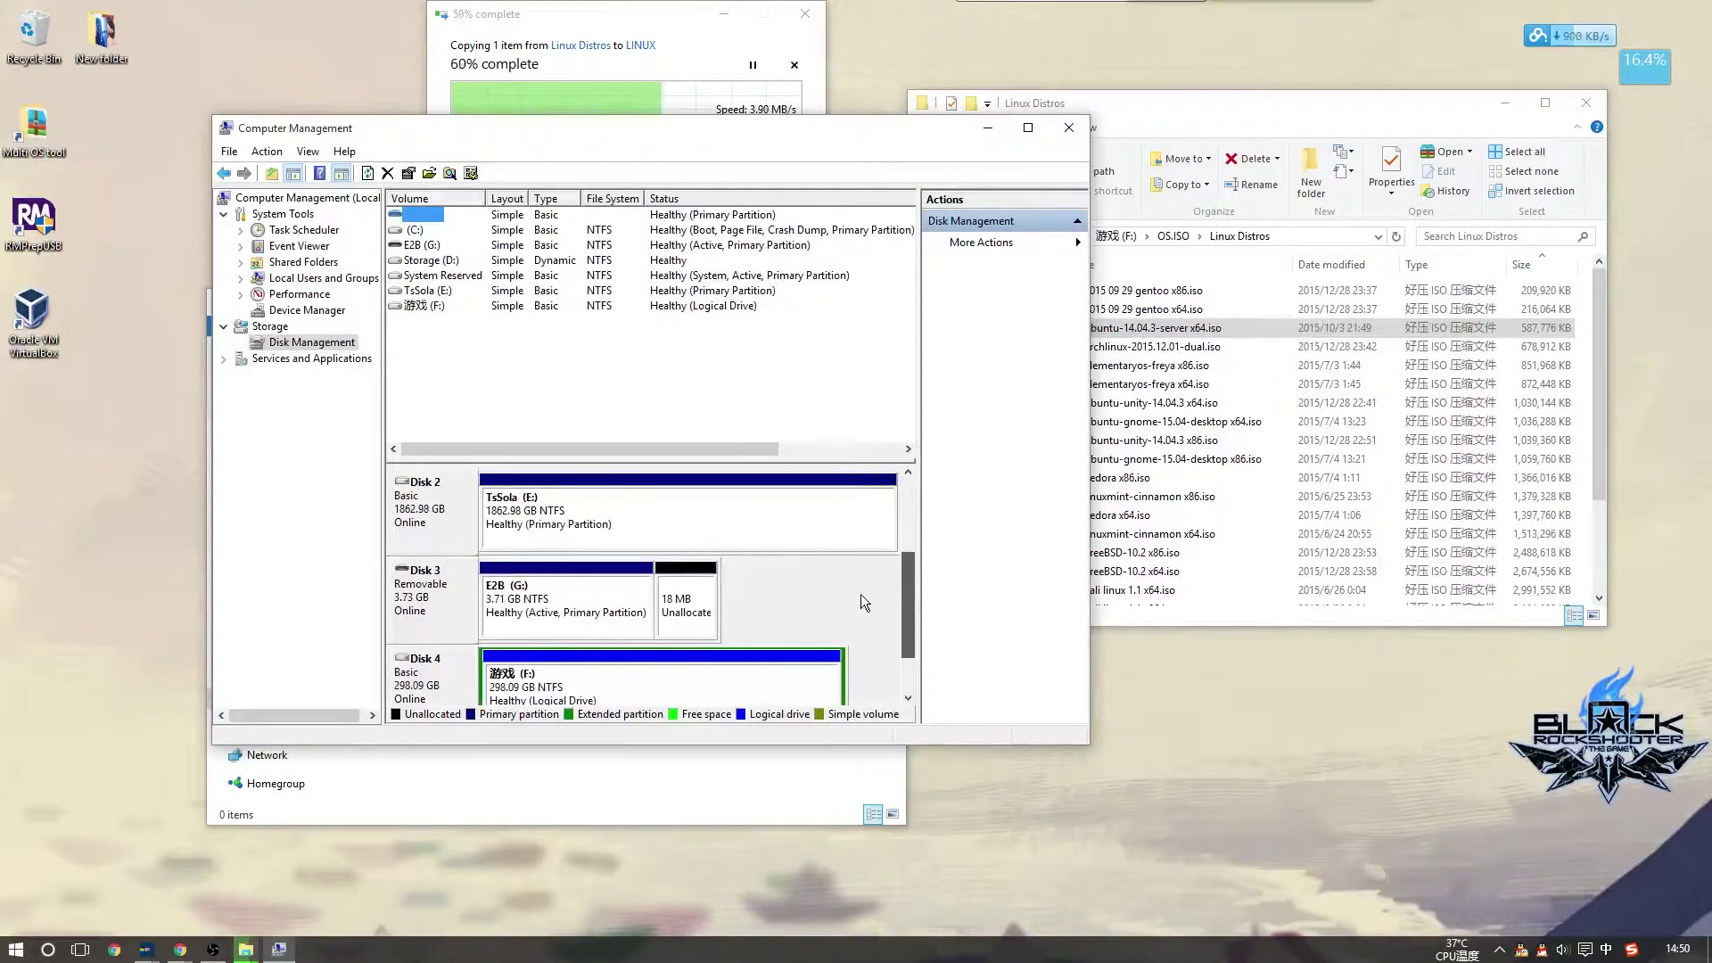
click(432, 582)
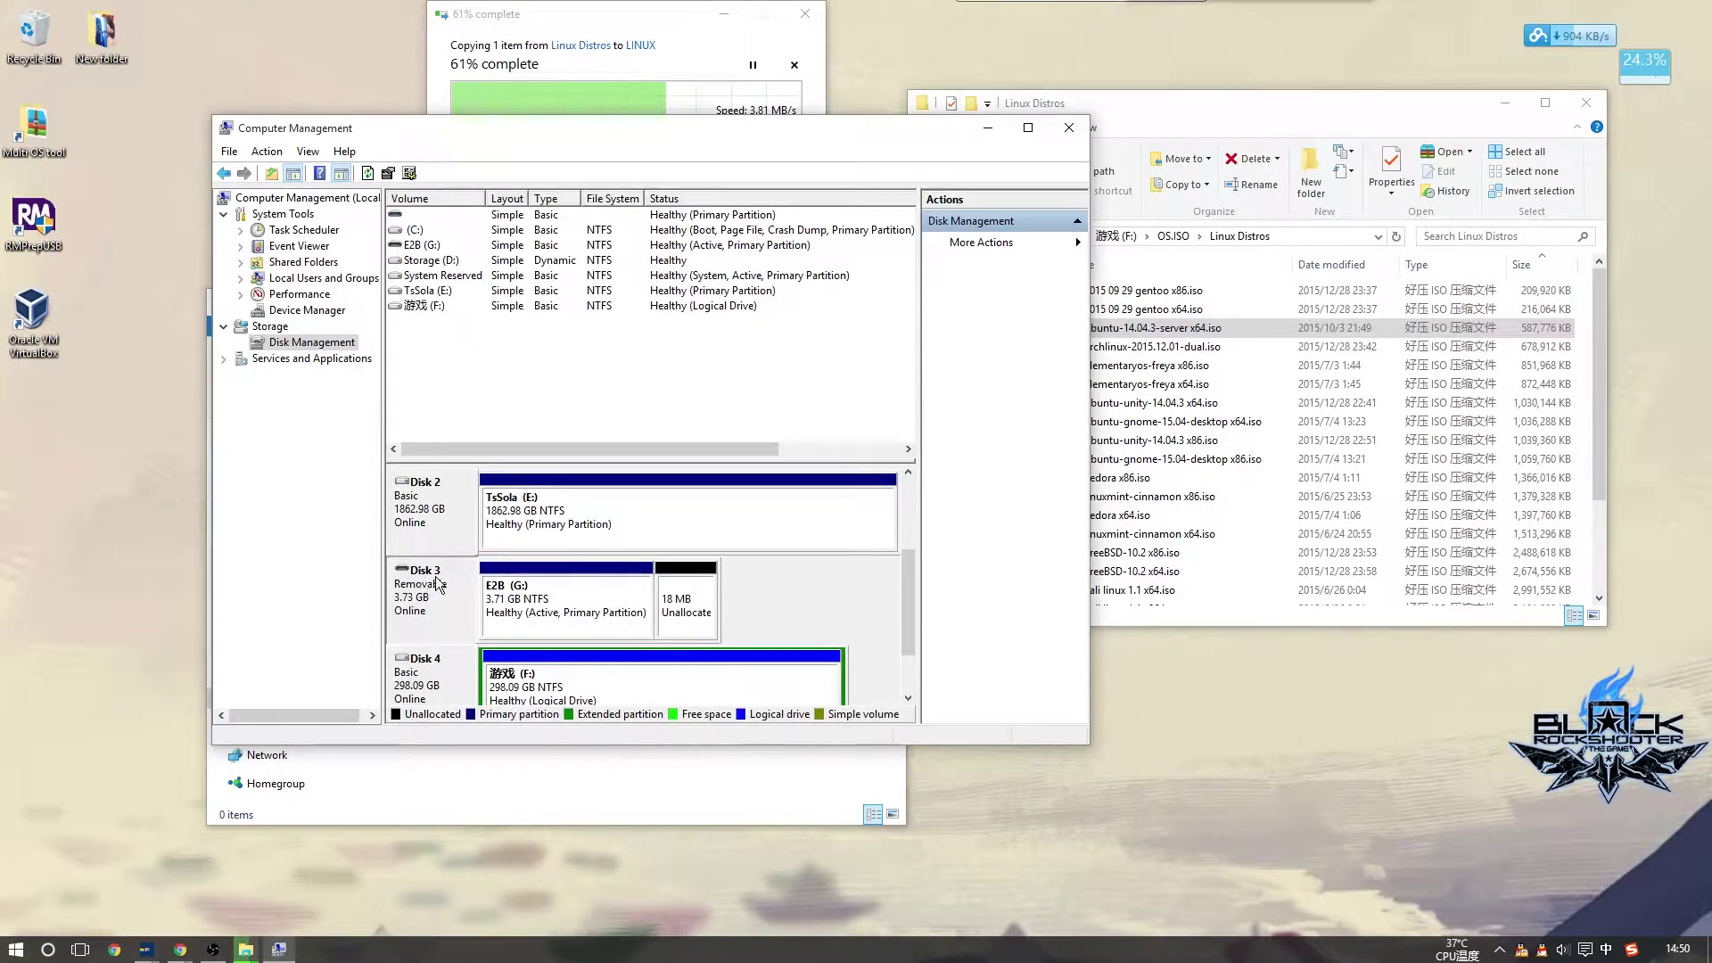
click(498, 599)
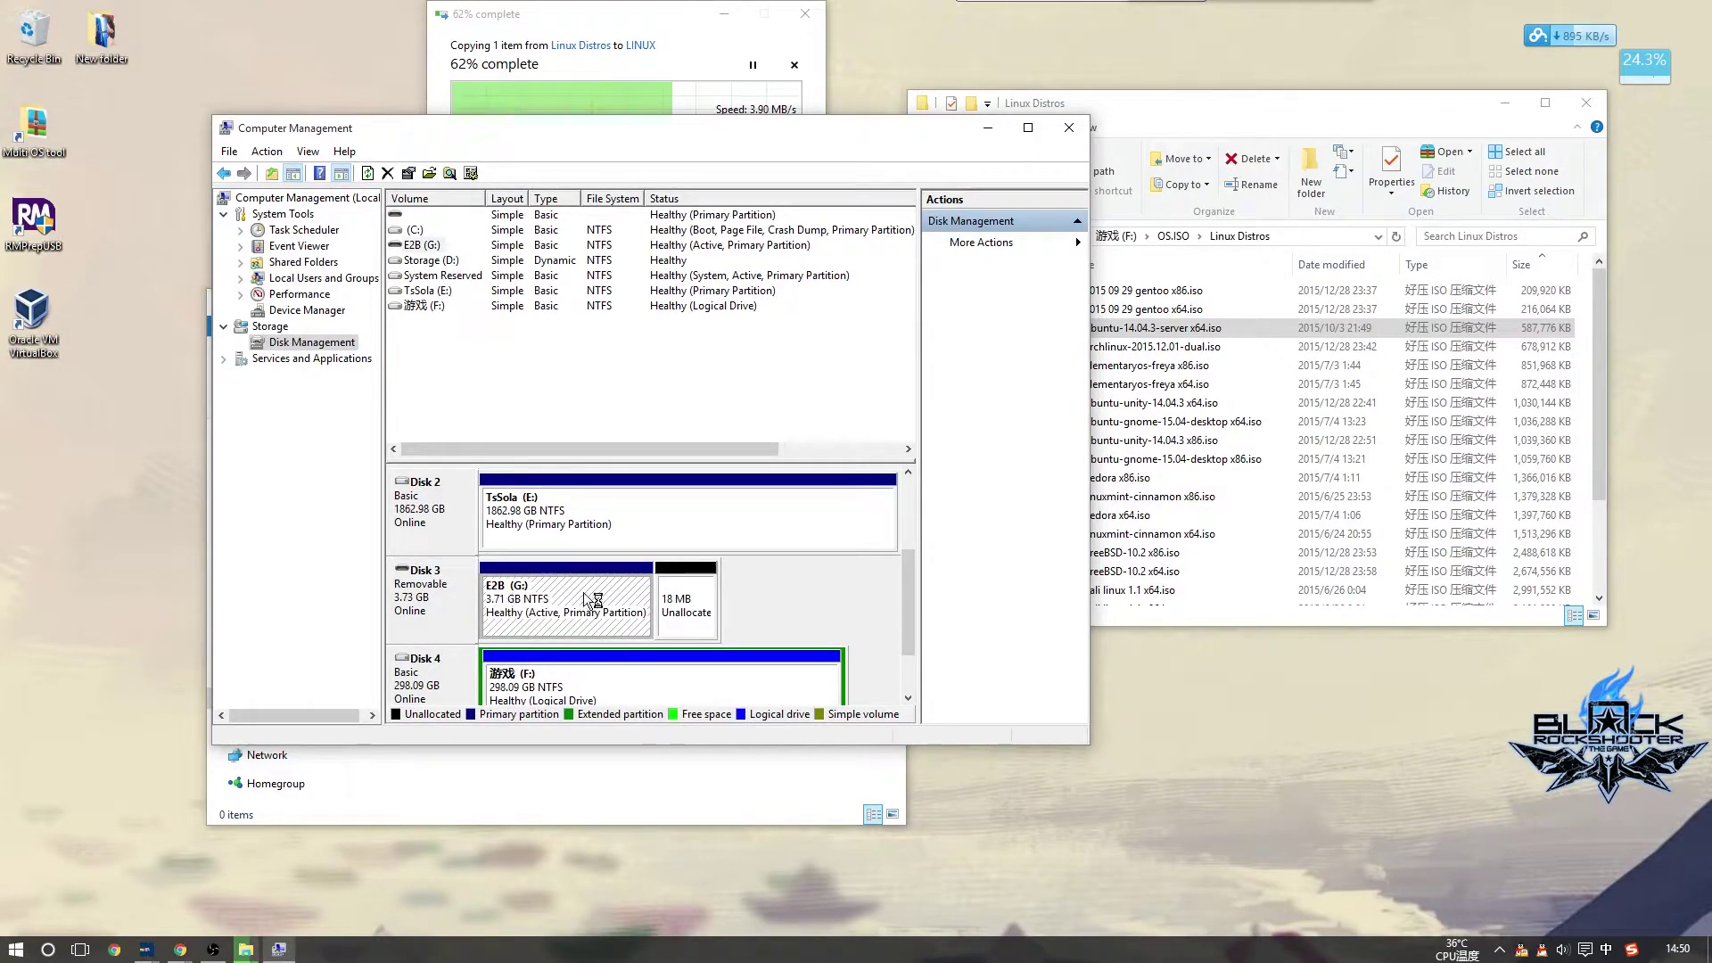
click(1068, 128)
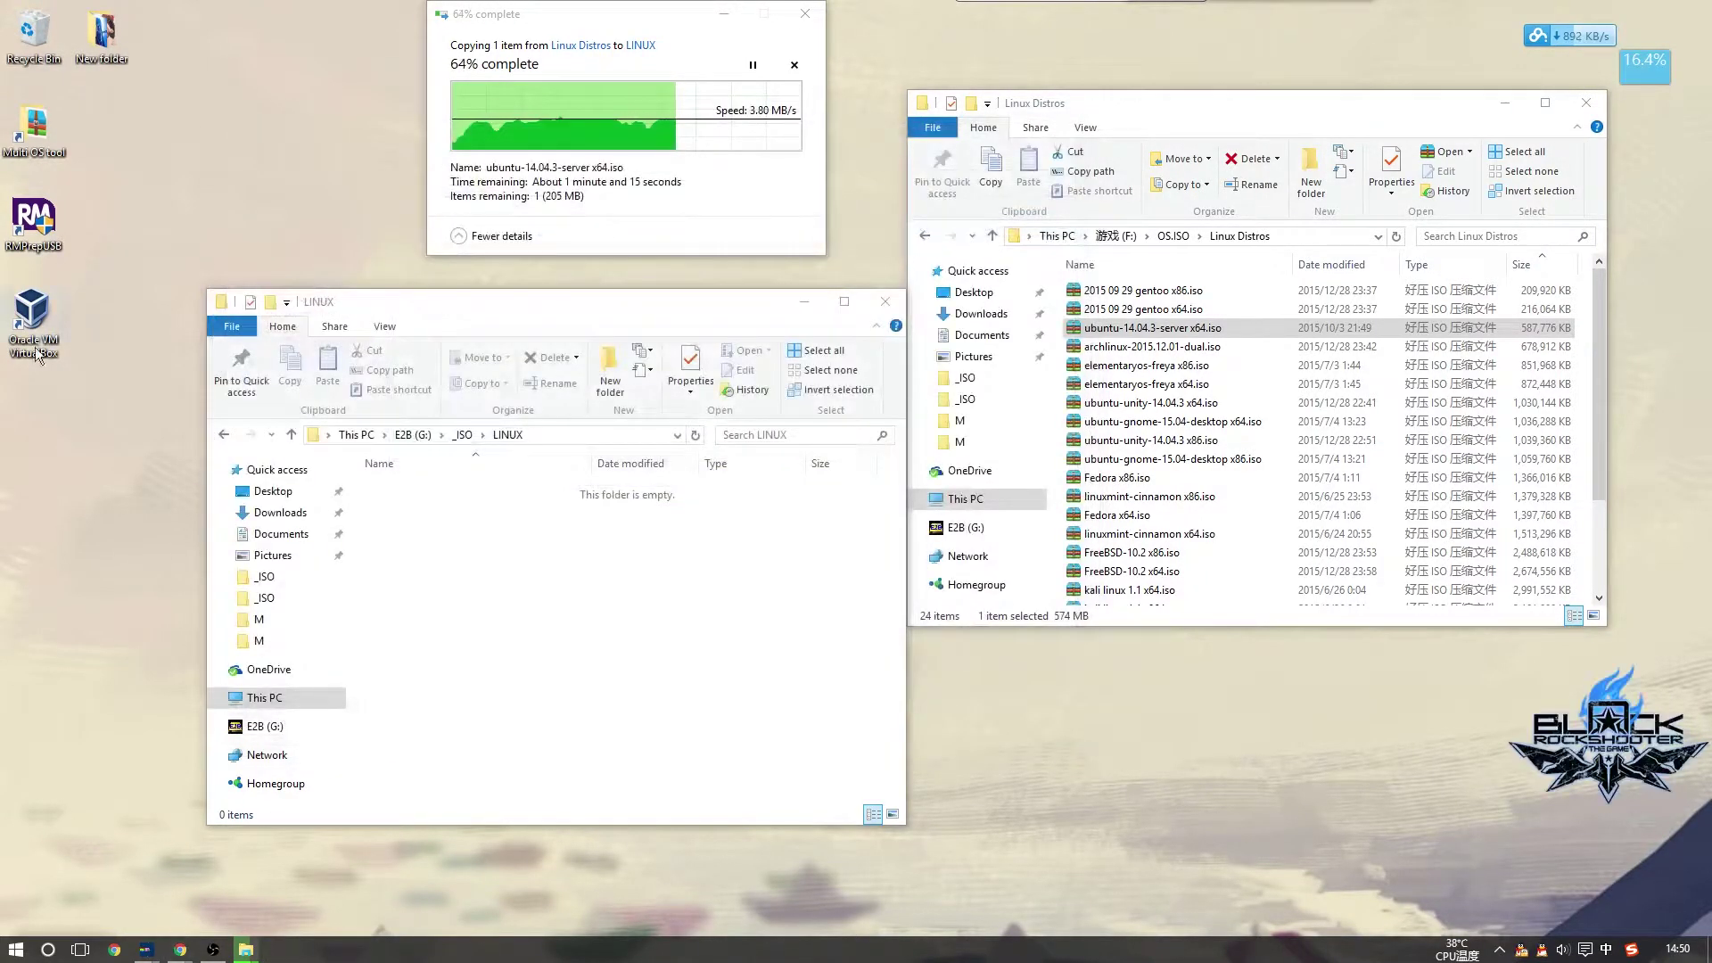
Open Command Prompt as administrator and move its window over the LINUX folder window
click(16, 949)
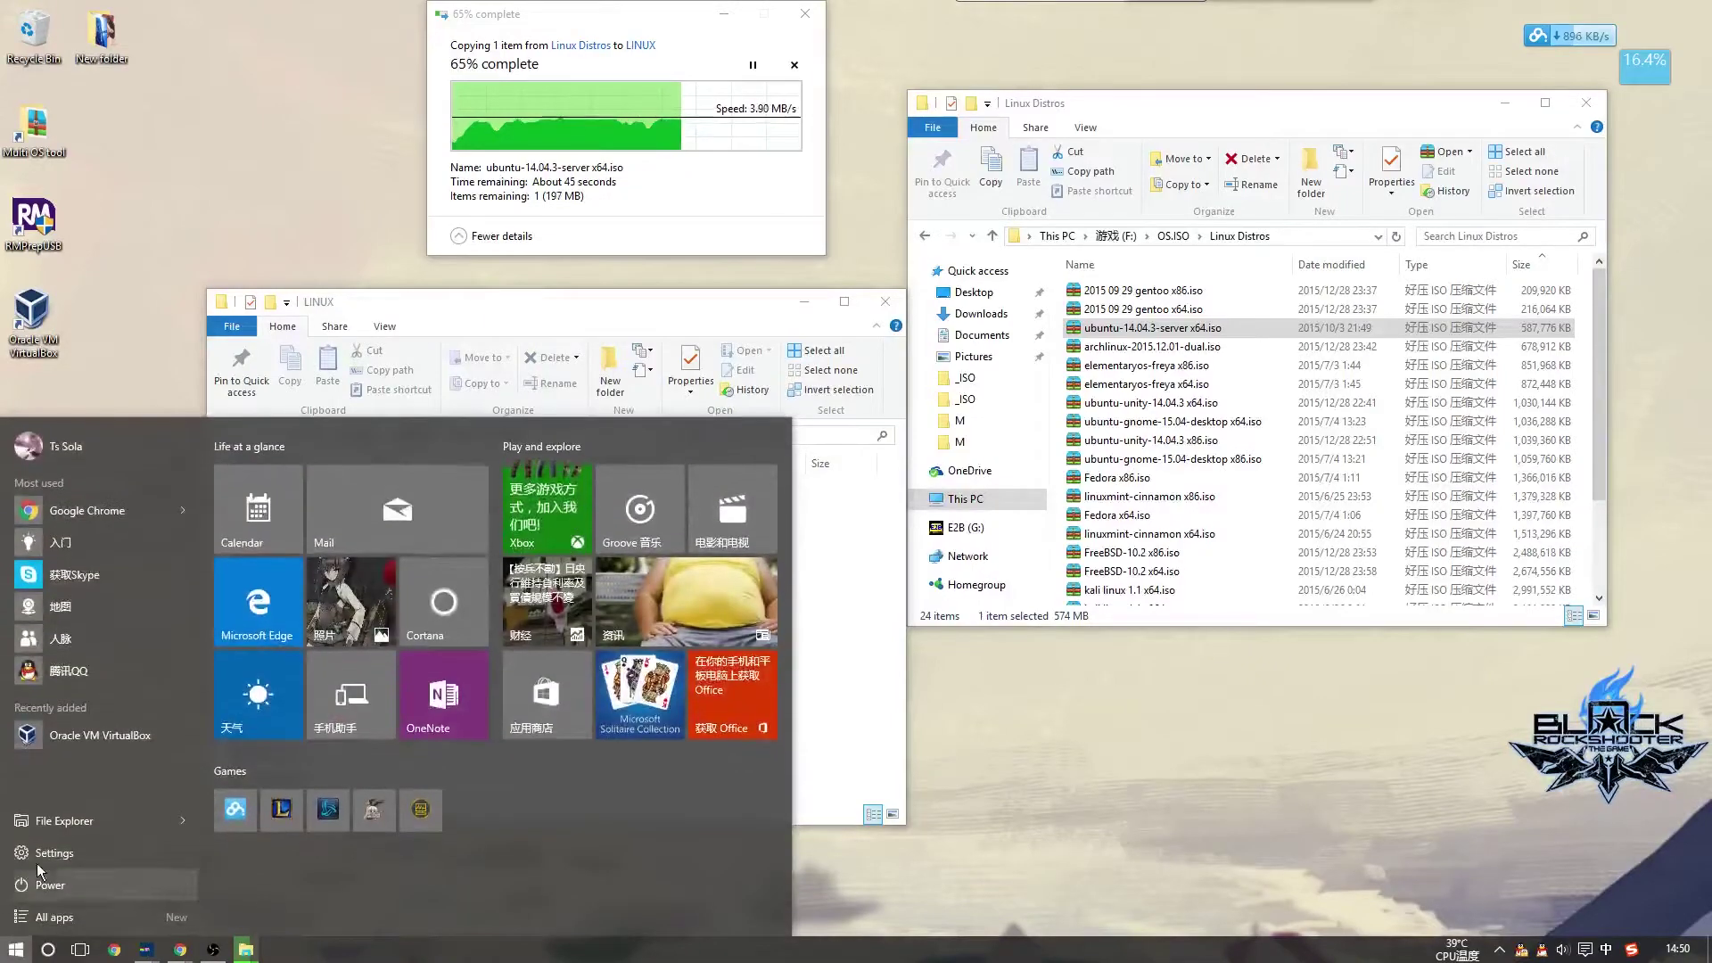
text(cmd)
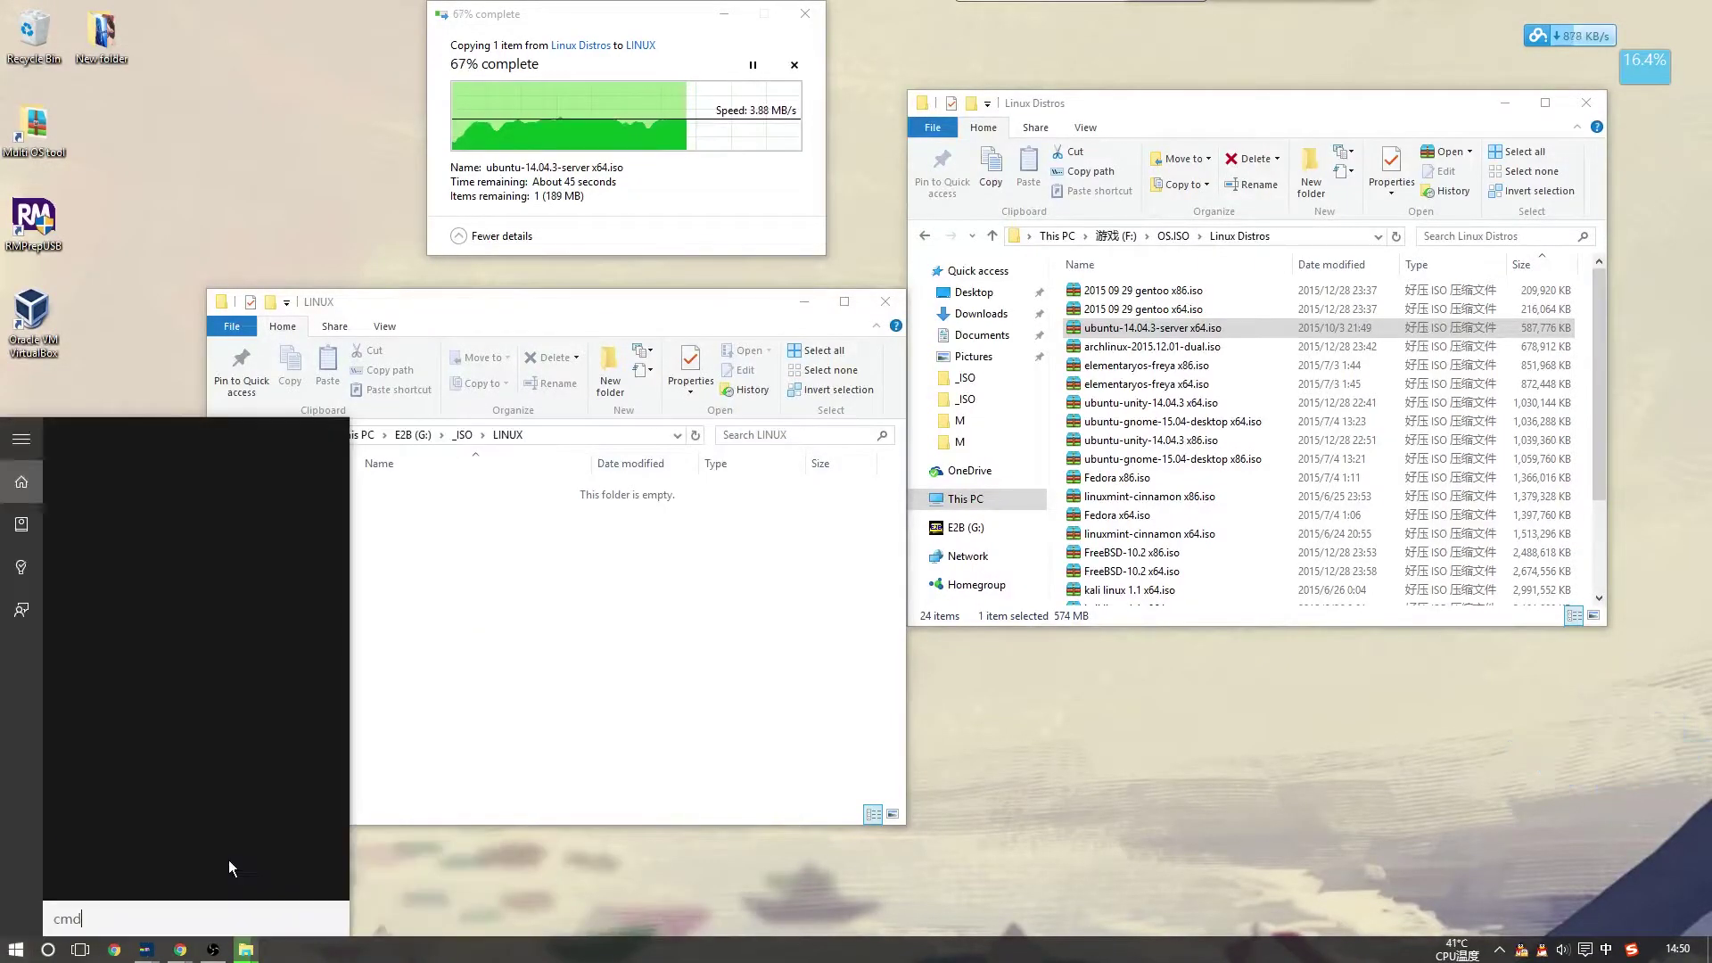
right_click(128, 524)
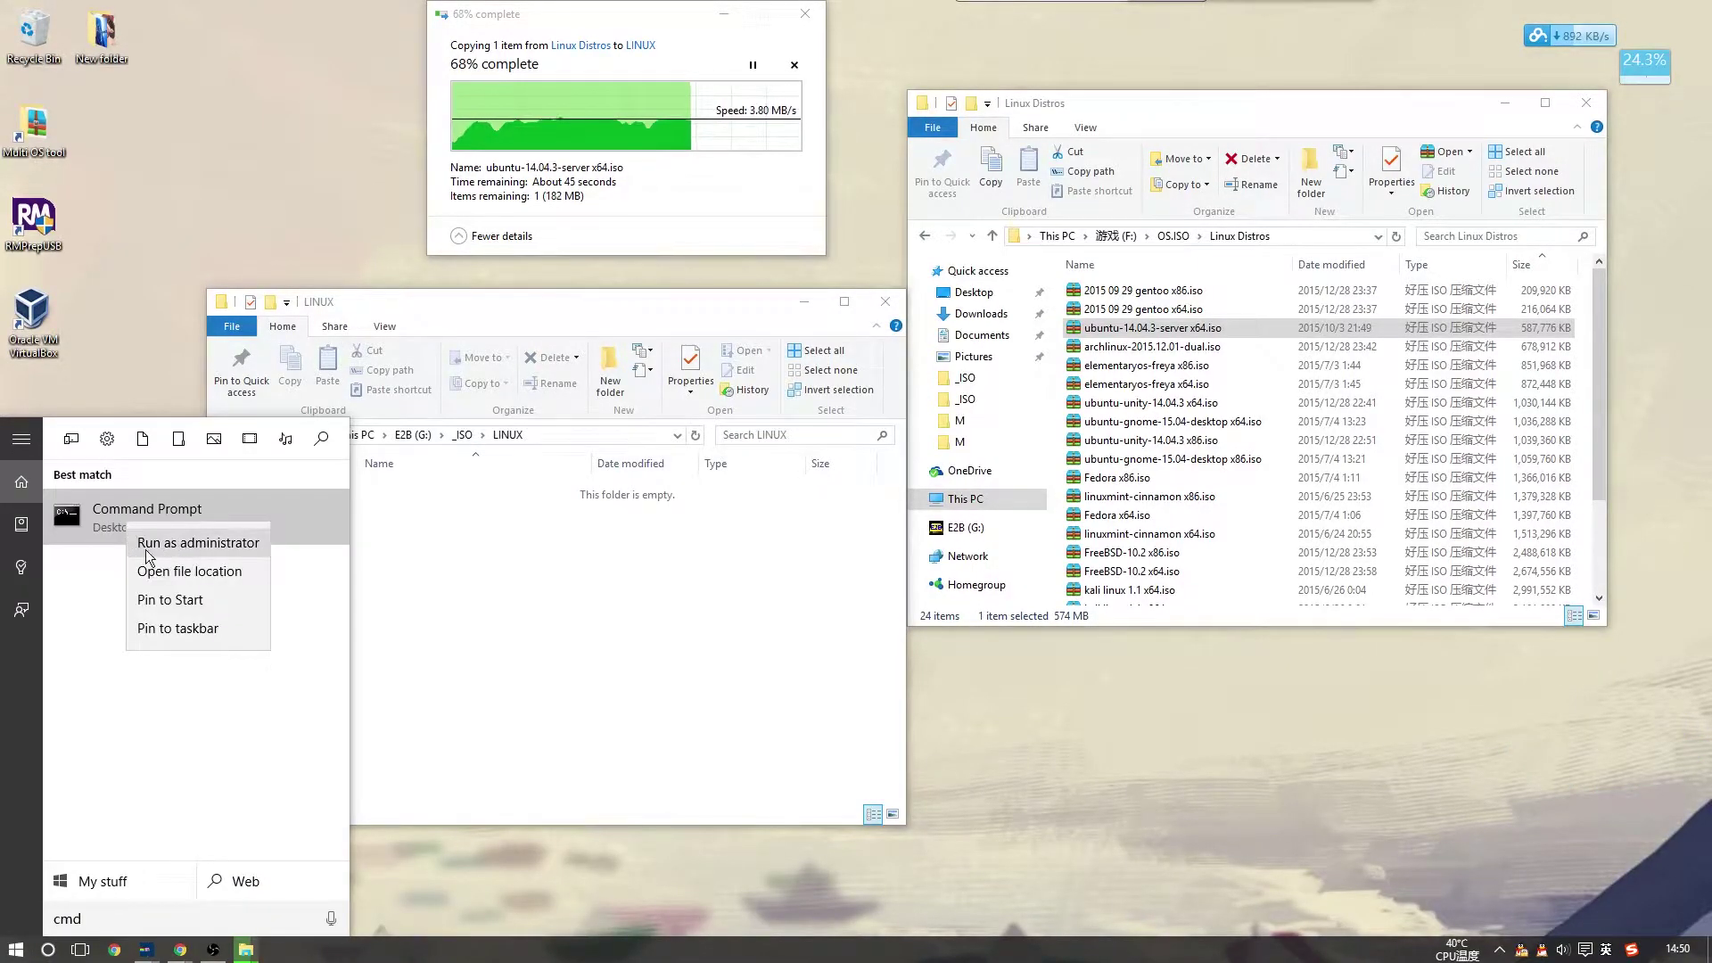
click(216, 546)
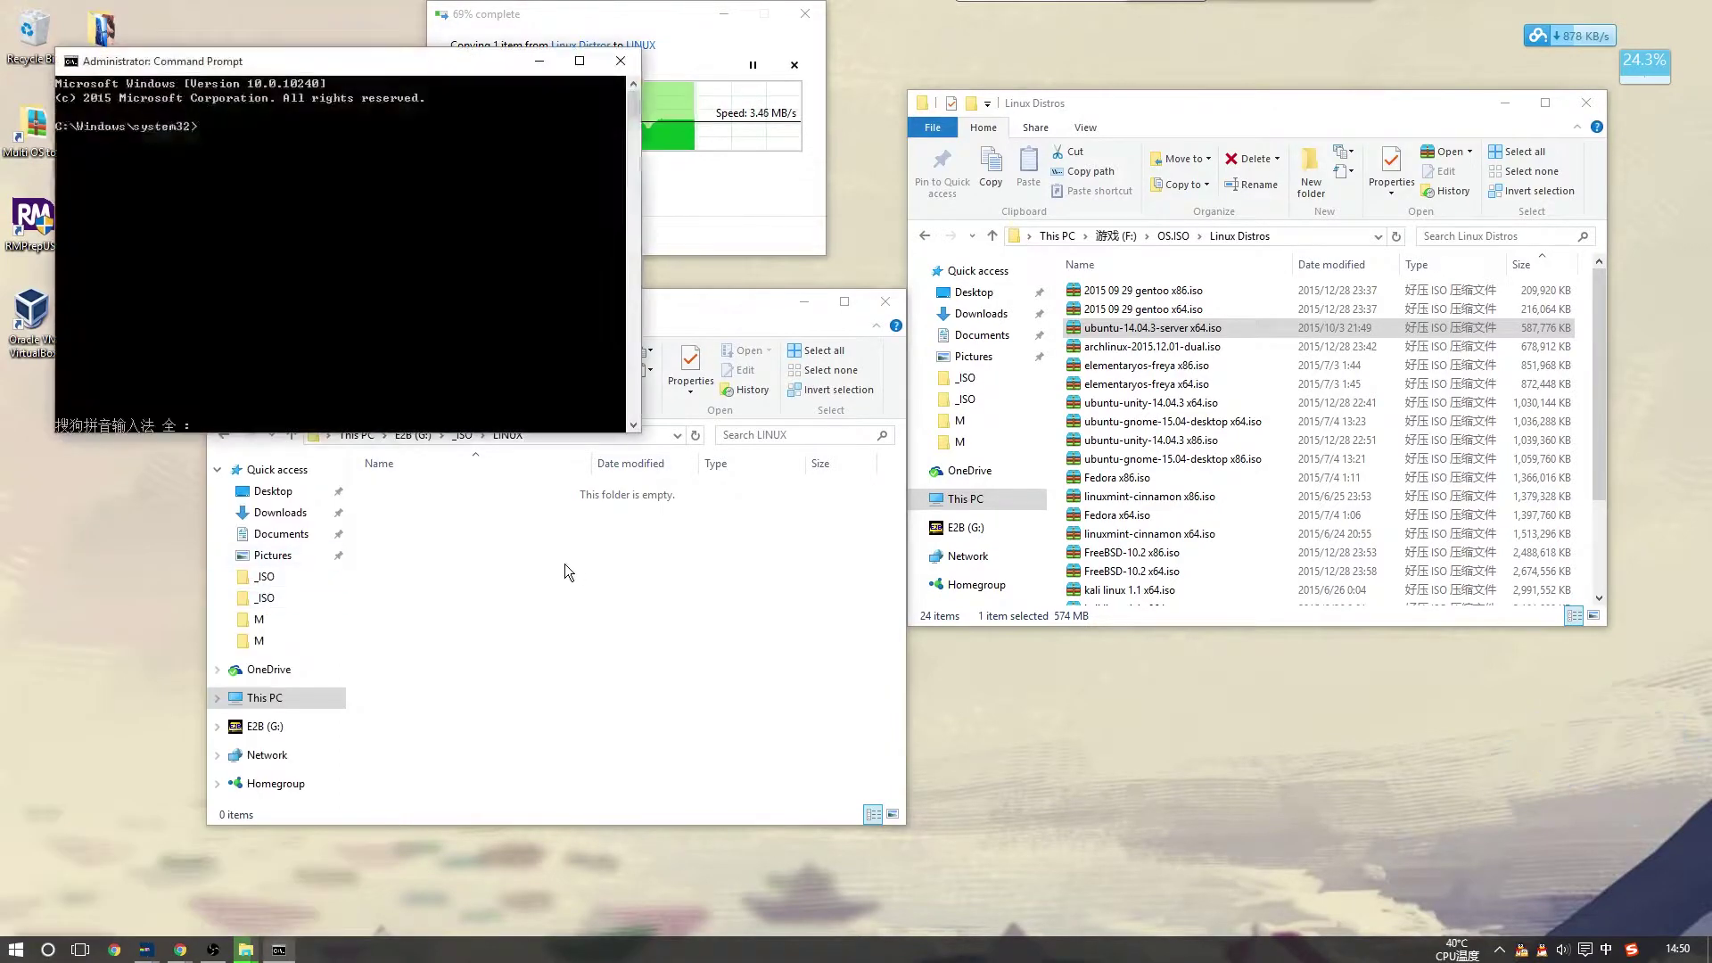
drag(373, 56, 388, 425)
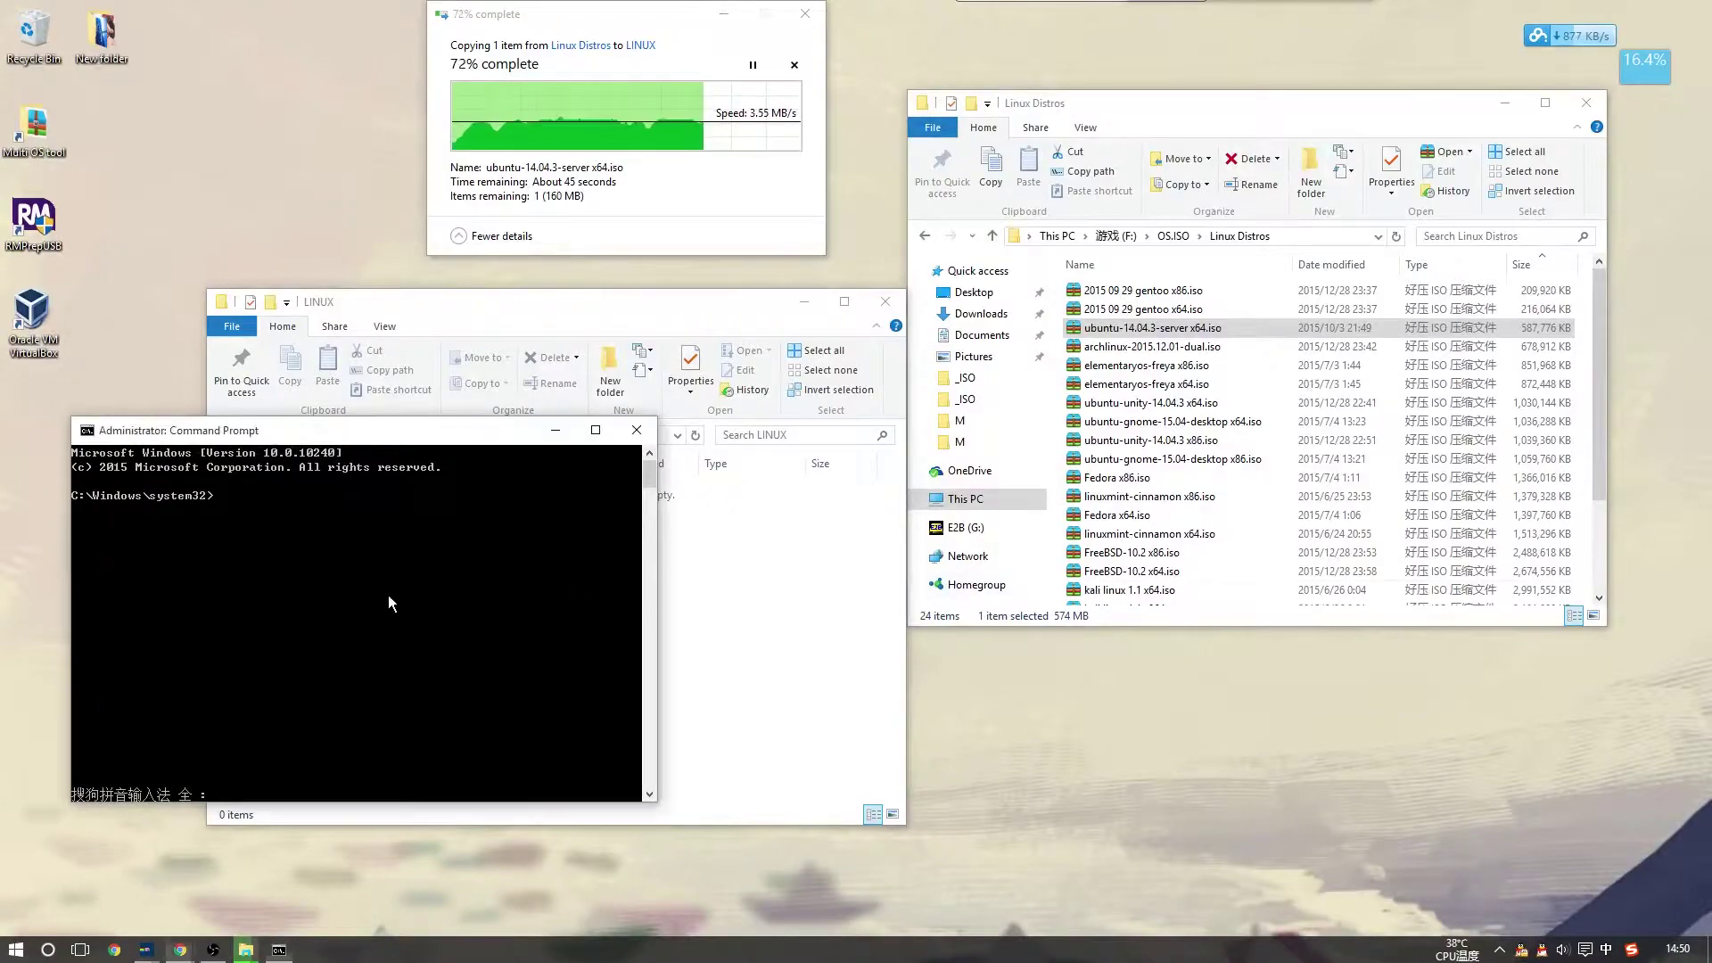
Change the working directory to %programfiles%\Oracle\VirtualBox
text(cd)
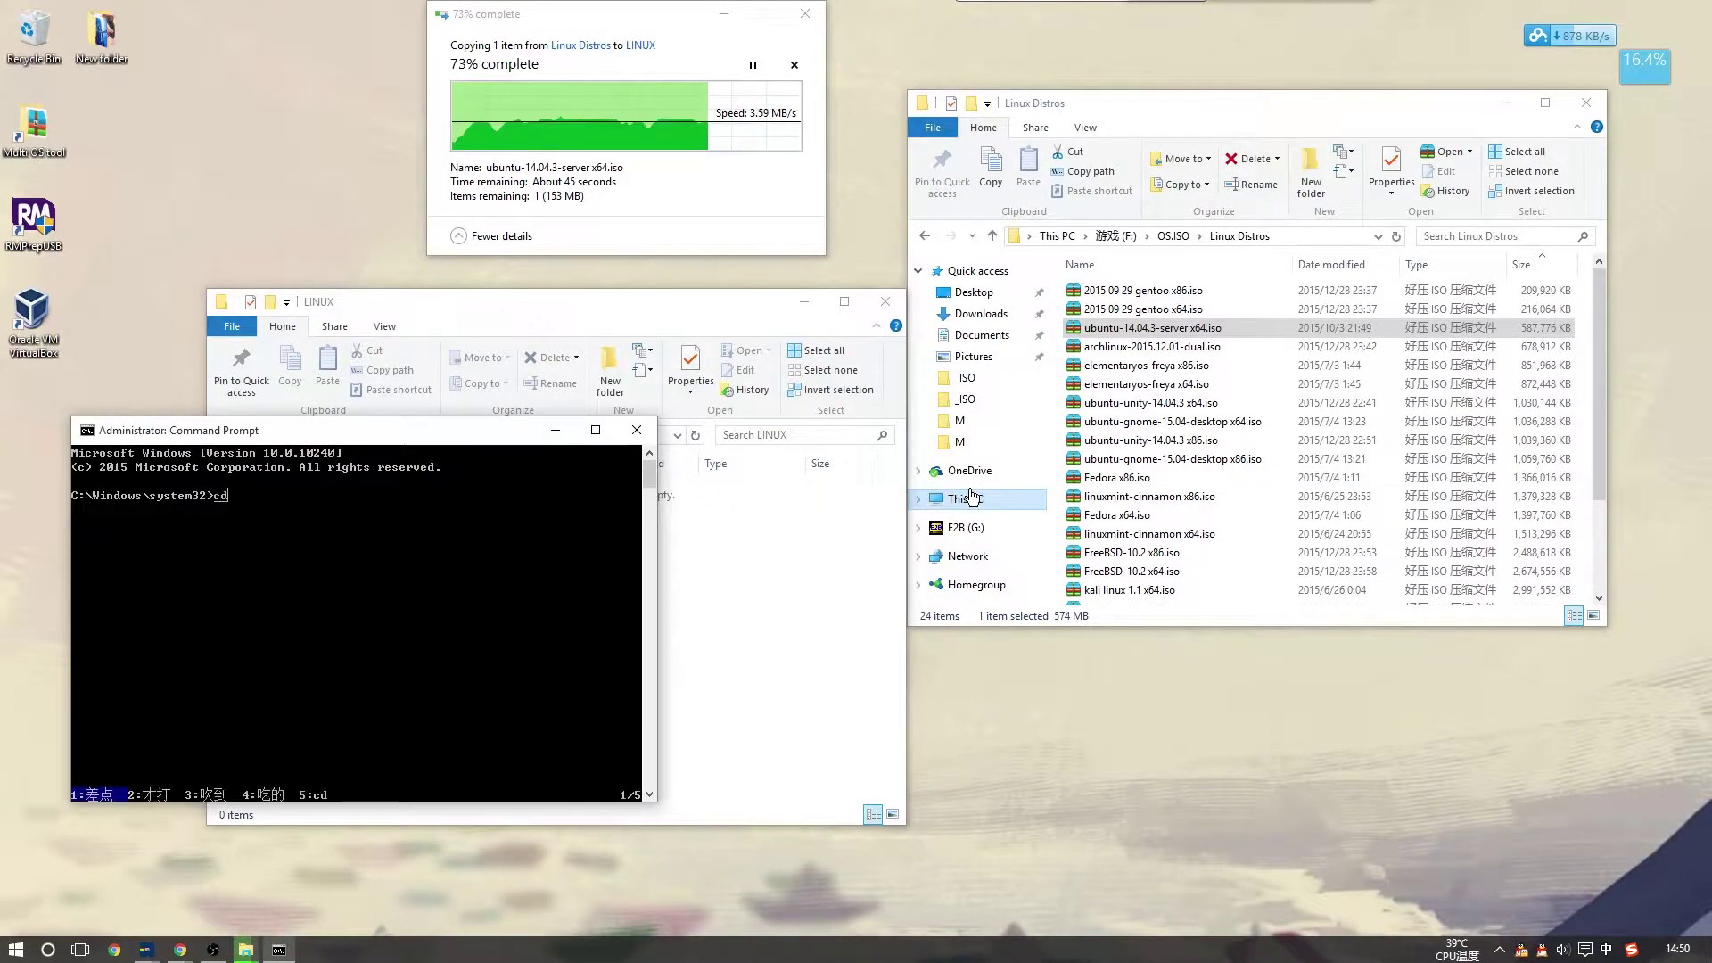
key(shift)
text(%)
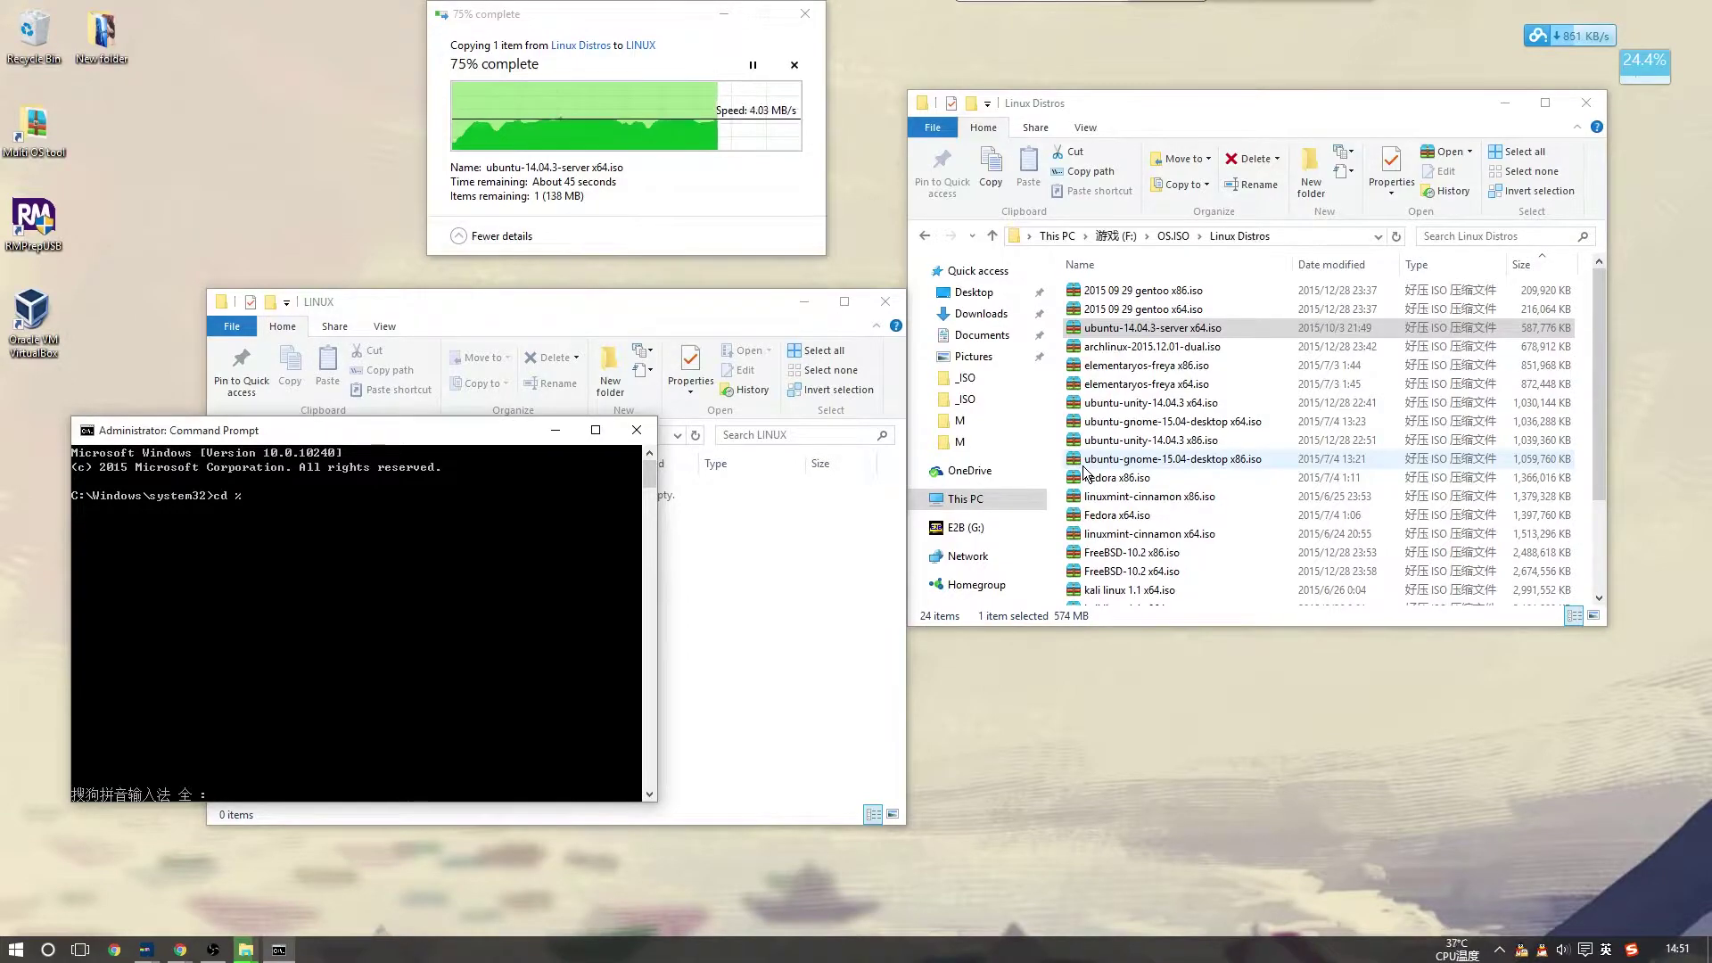
text(programfiles)
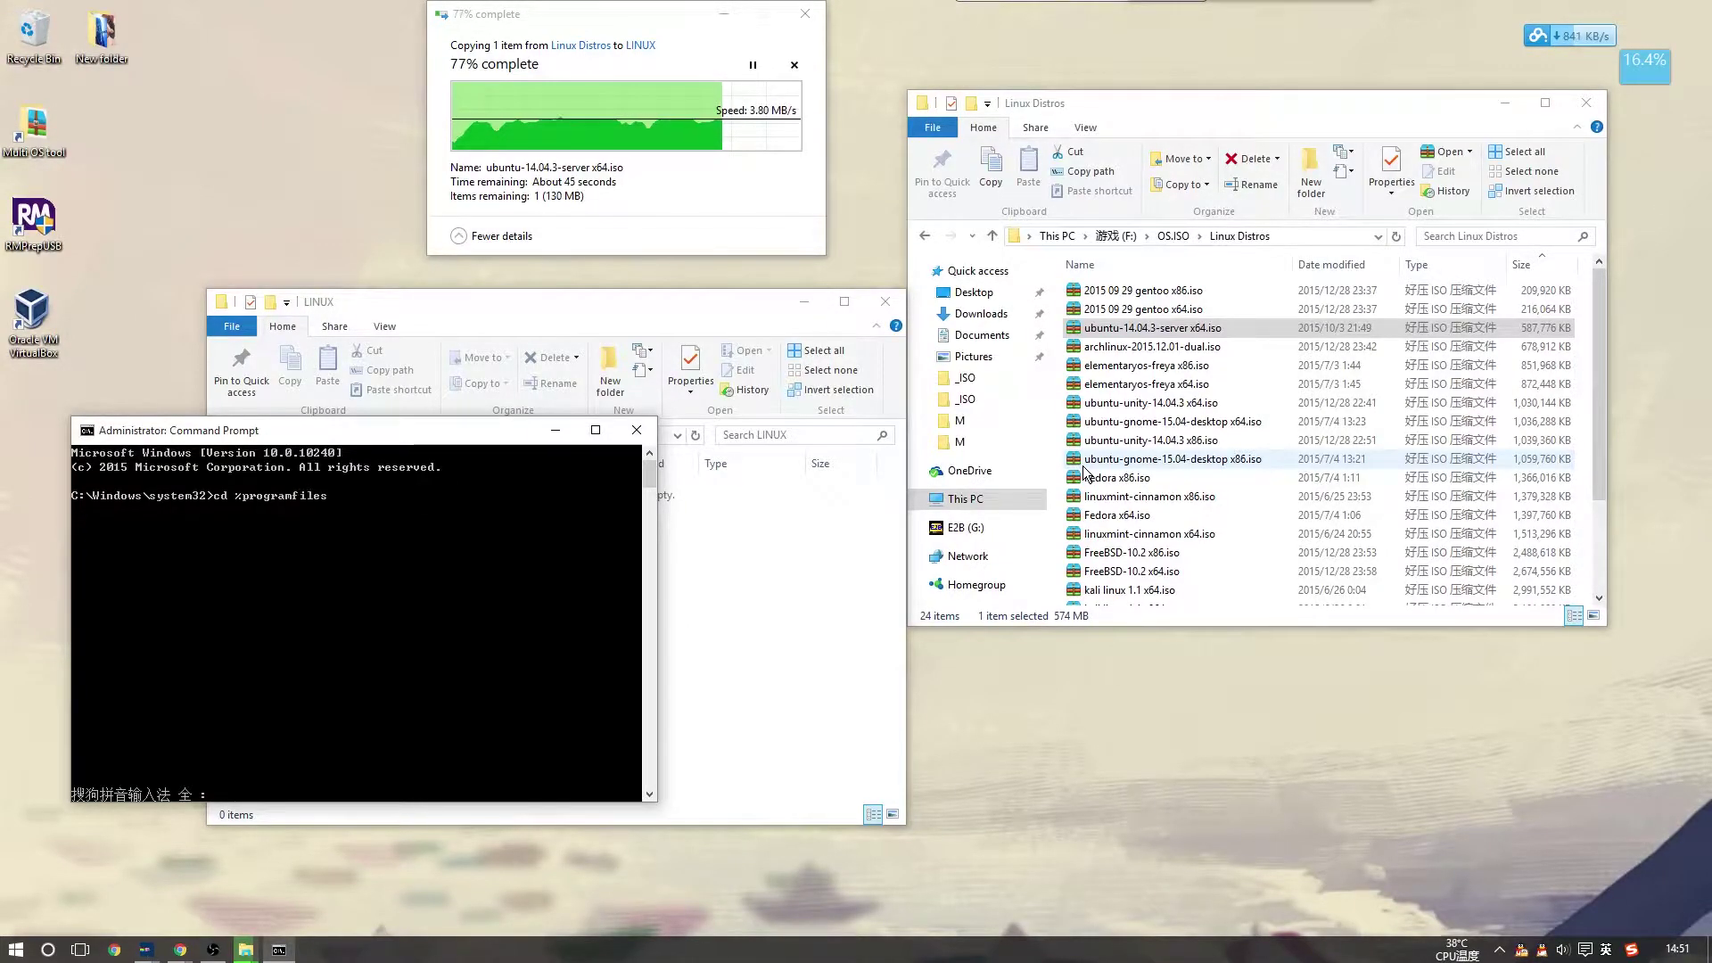
text(%/)
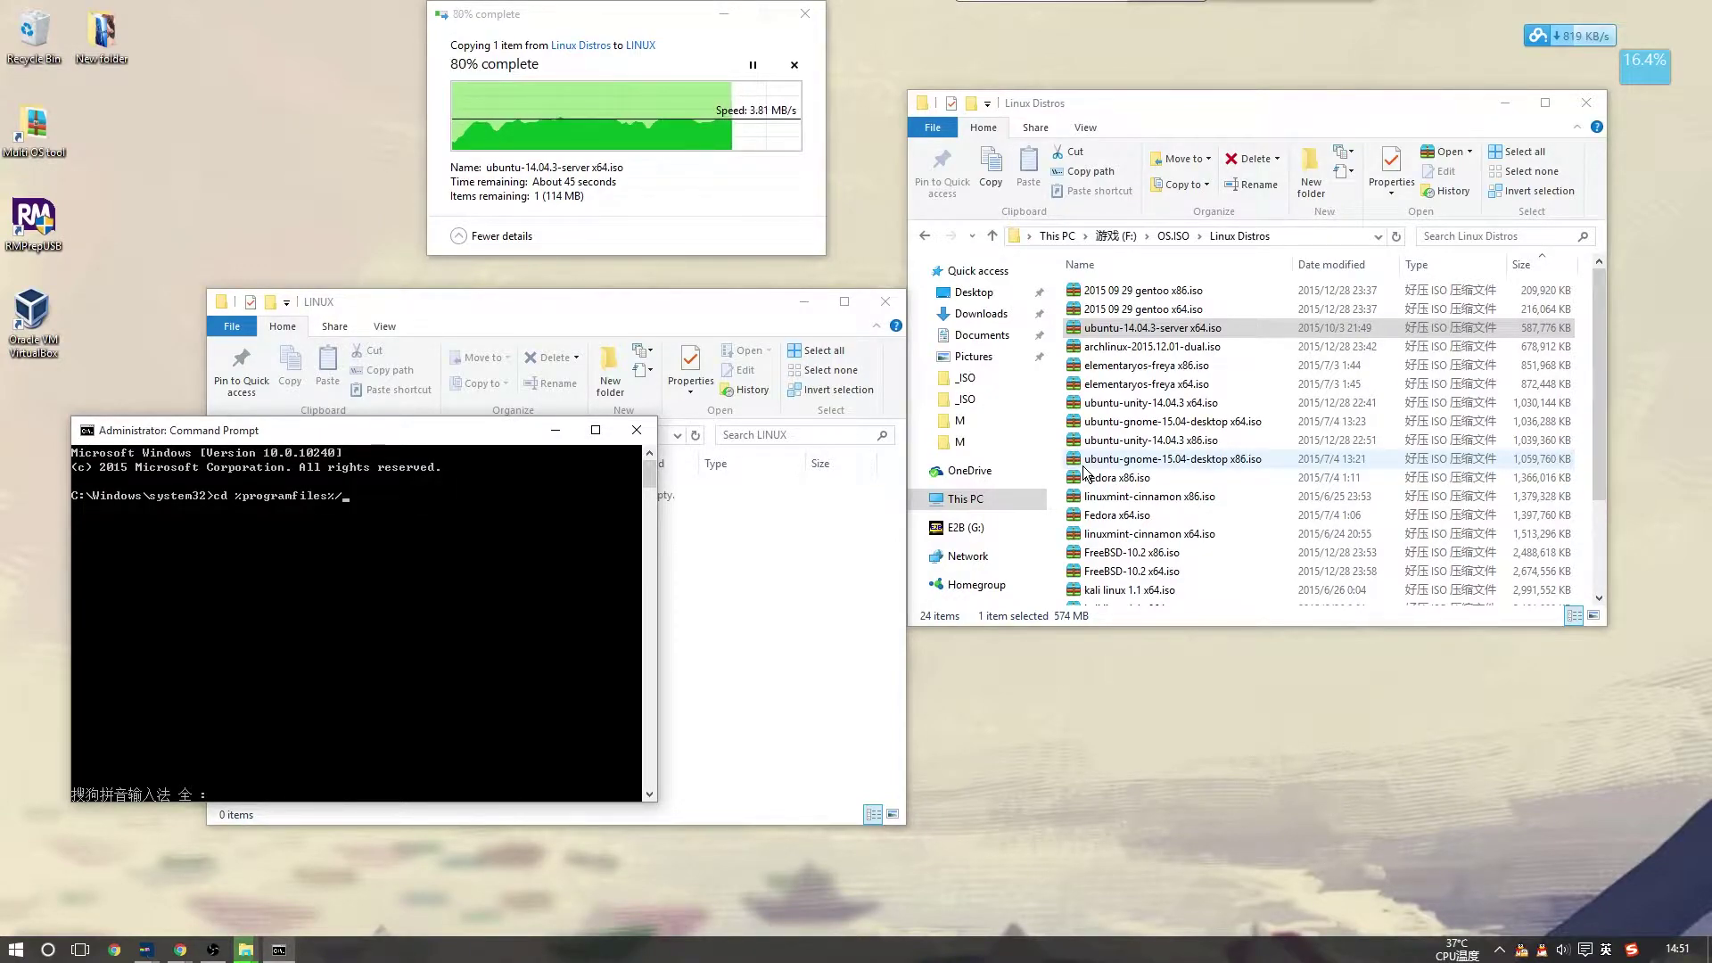
text(Oracle\)
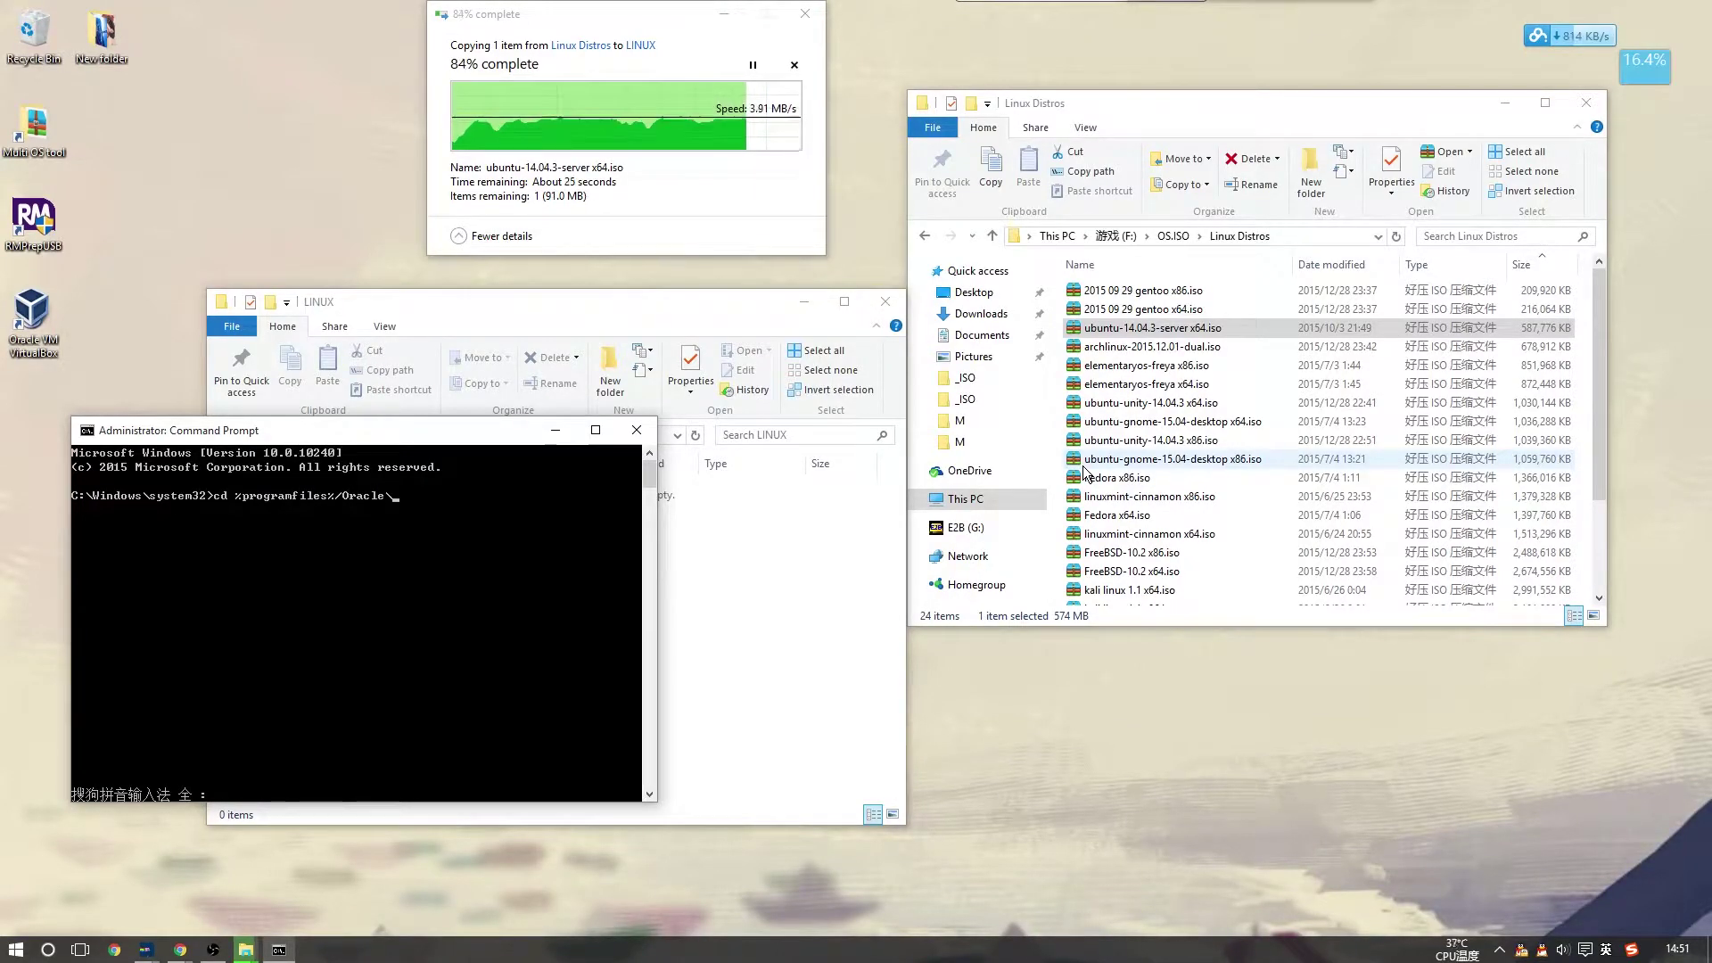
key(Right)
key(BackSpace)
text(\)
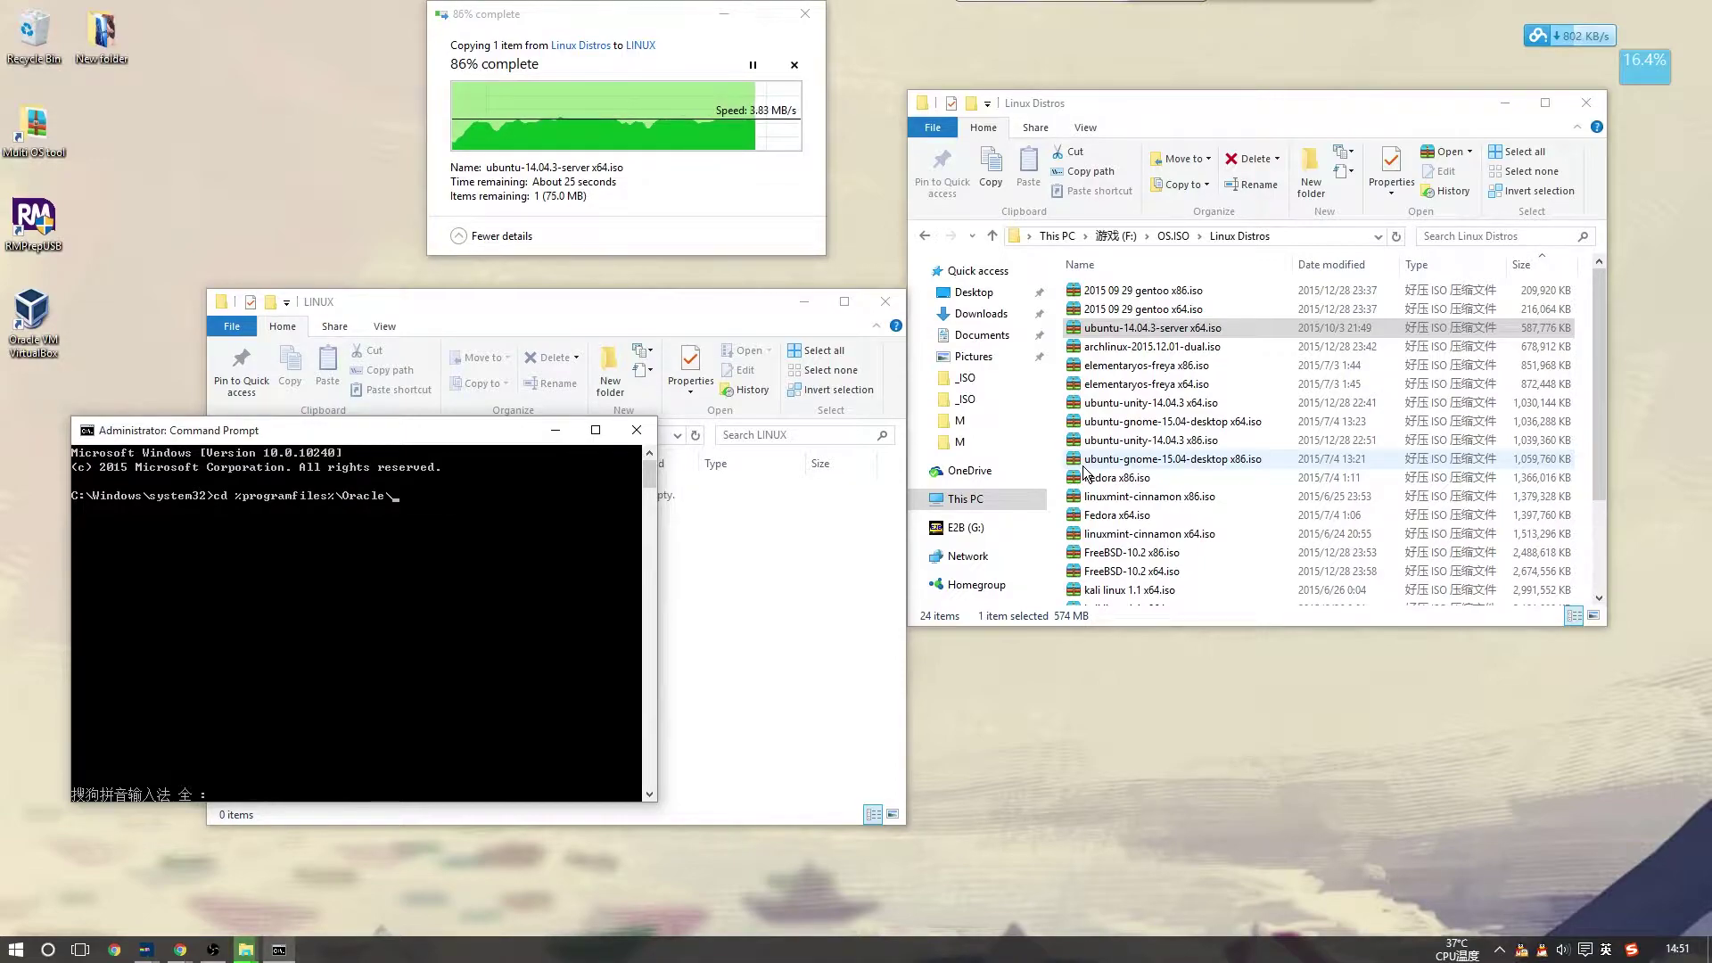
text(VirtualBox)
key(Return)
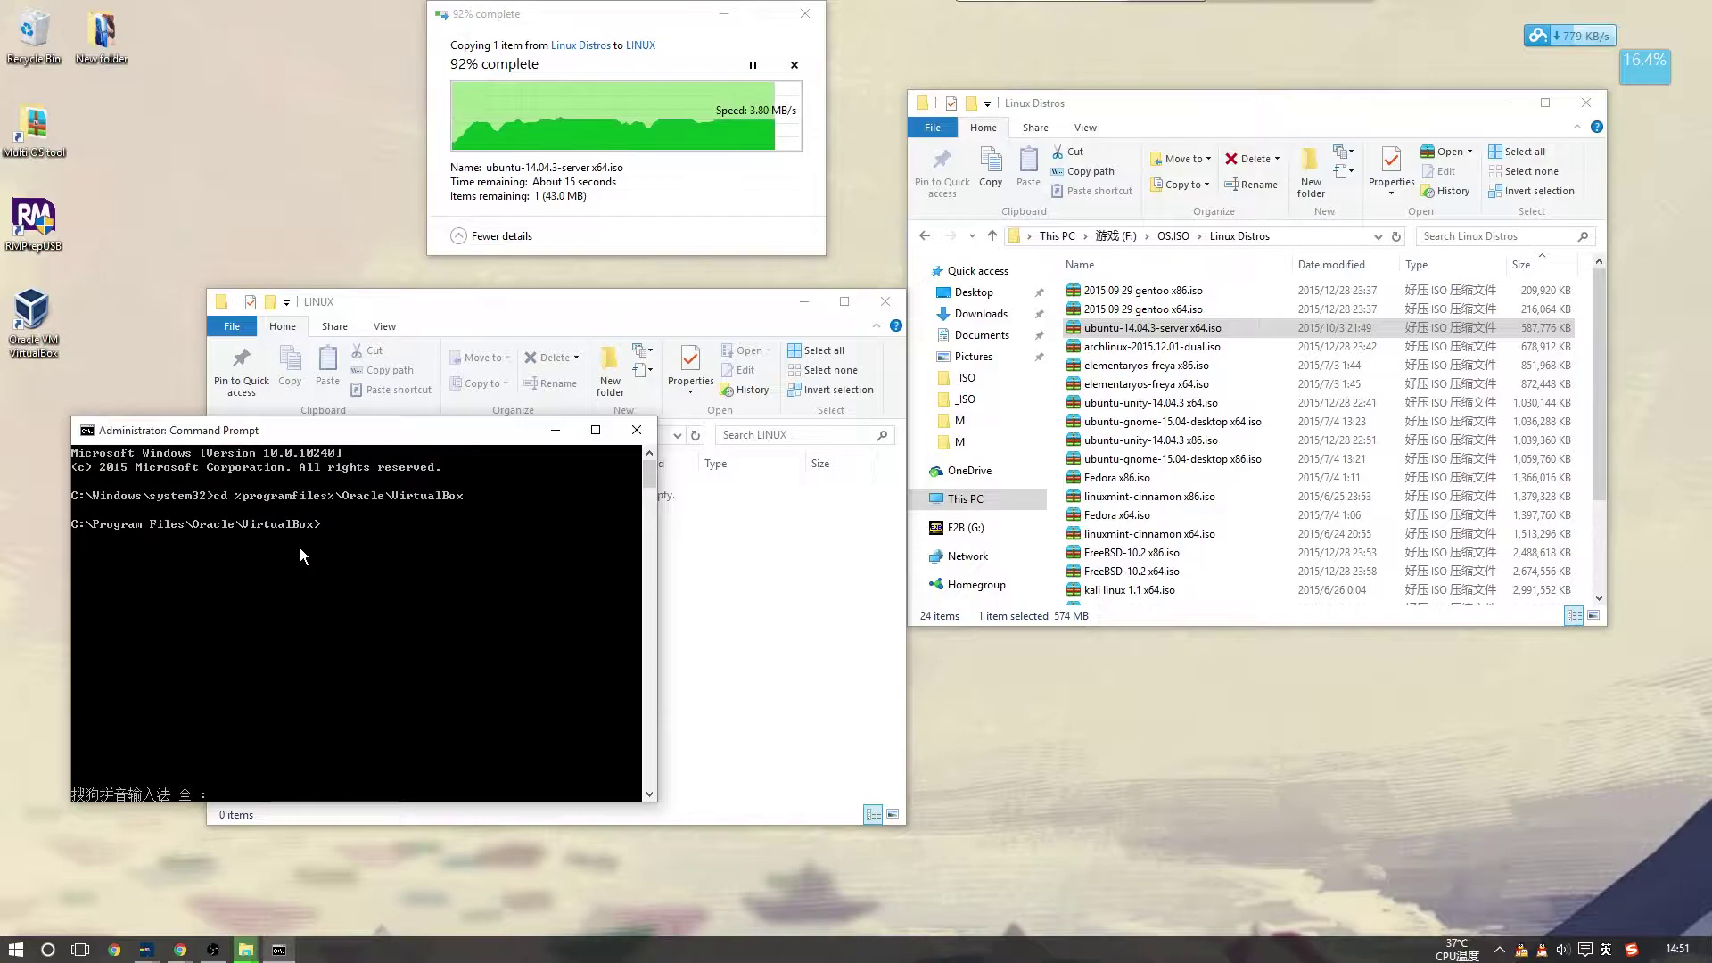
Try to create the raw disk file with "VBoxMangage internalcommands creatrawvmdk -filename C:\usb.vmdk -rawdisk \\.\PhysicalDrive3"
text(V)
text(Bo)
text(xMangage)
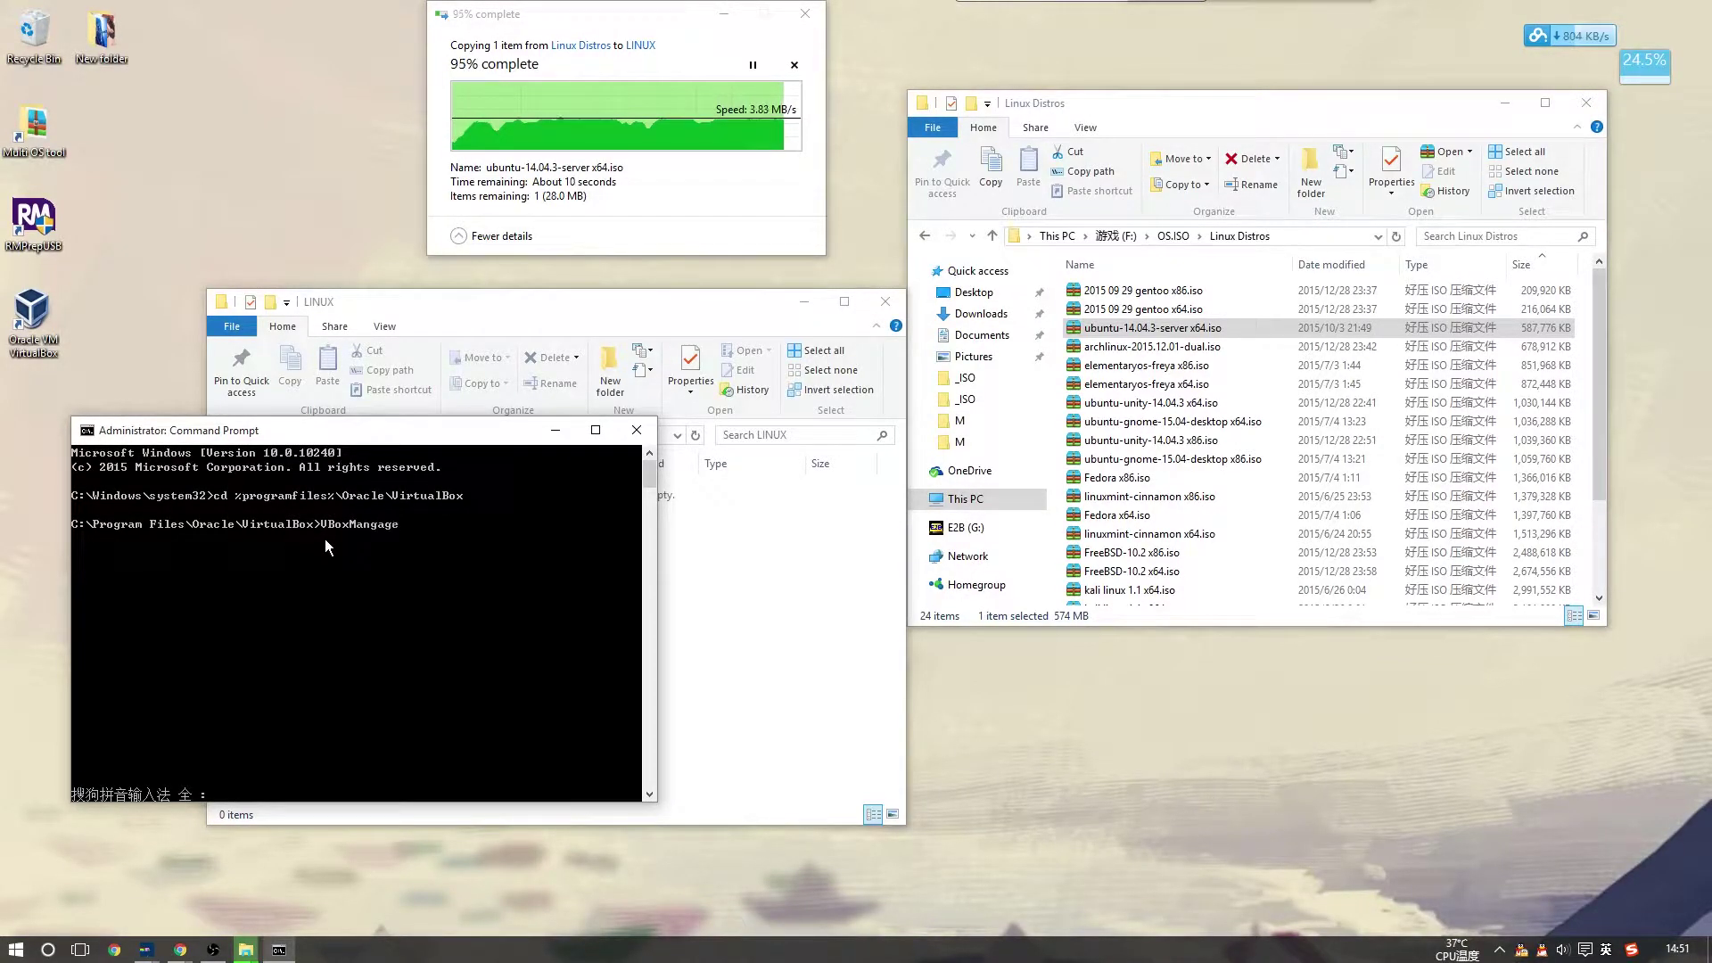
text( internalcommands creter)
key(BackSpace)
key(BackSpace)
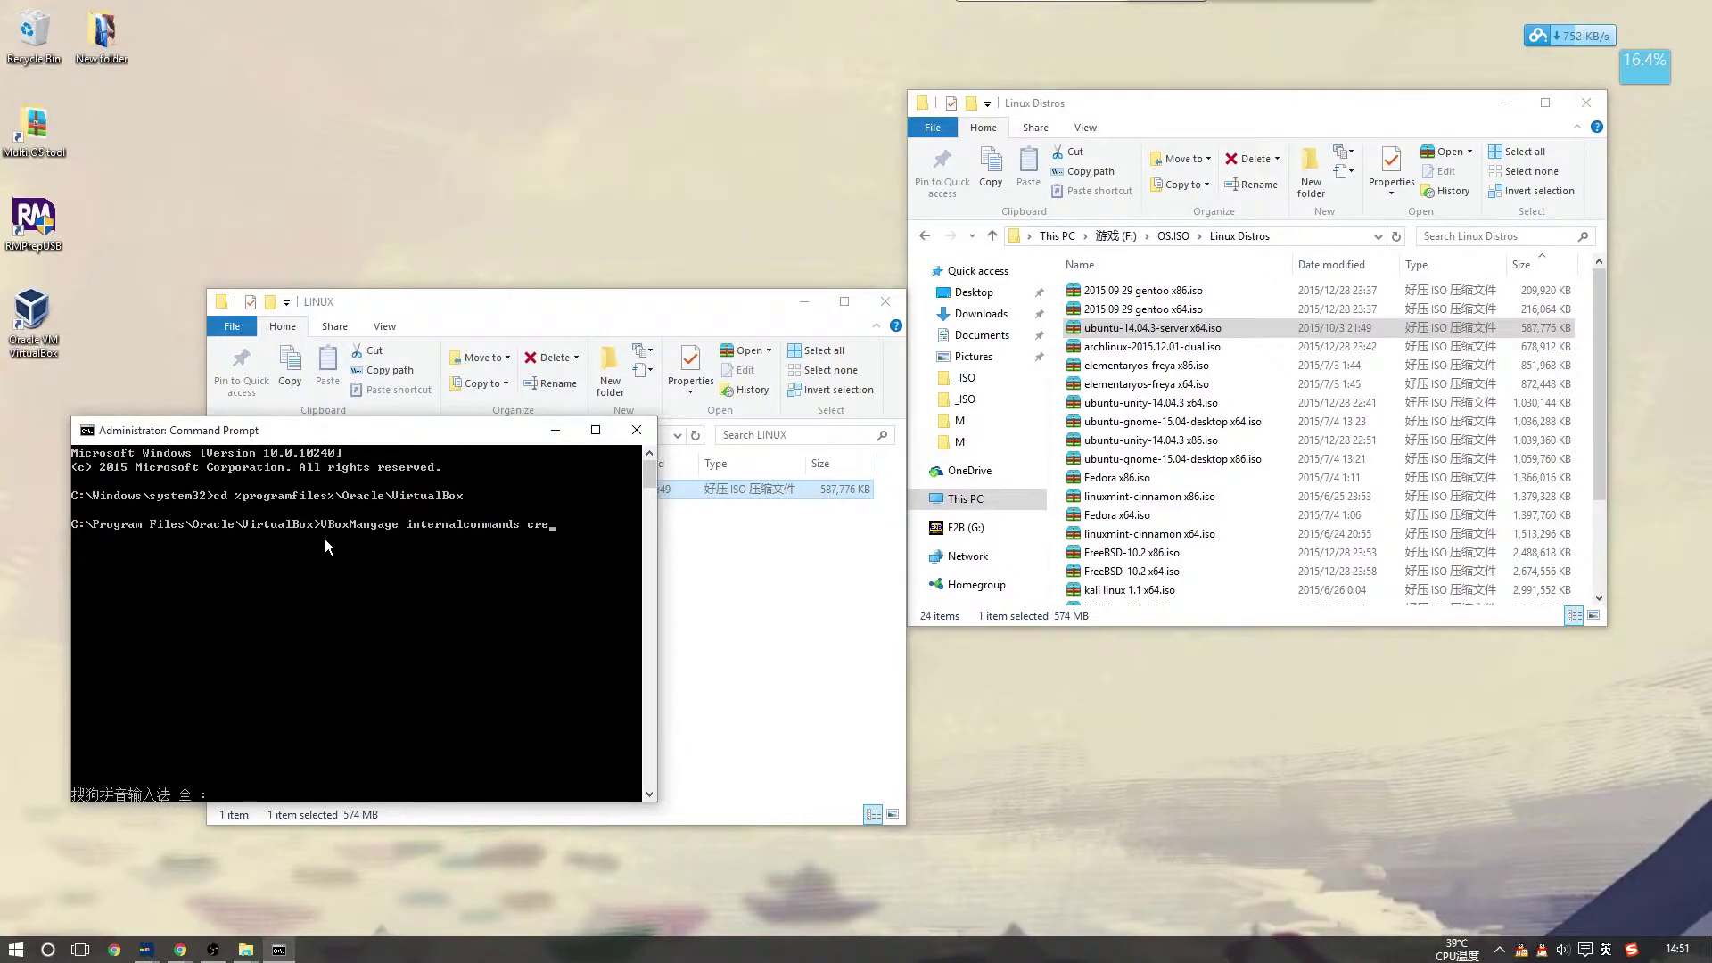
key(BackSpace)
text(atrawvmdk -filename C:\usb.)
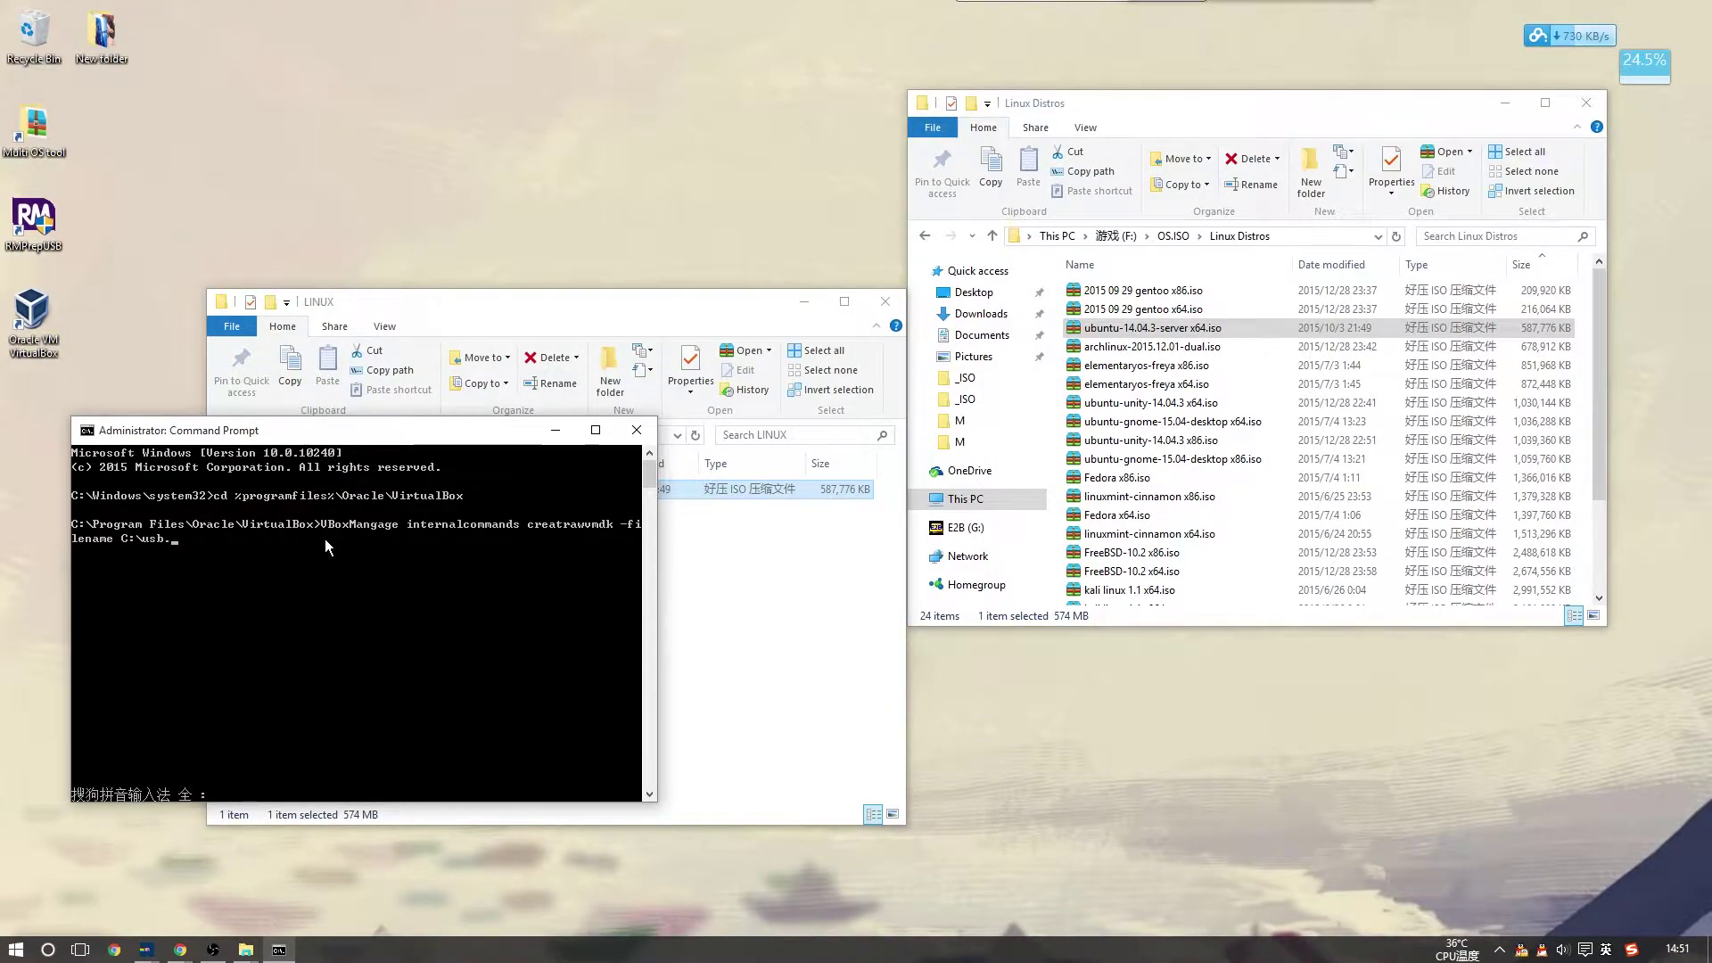
text(vmdk -rawdisk \\.)
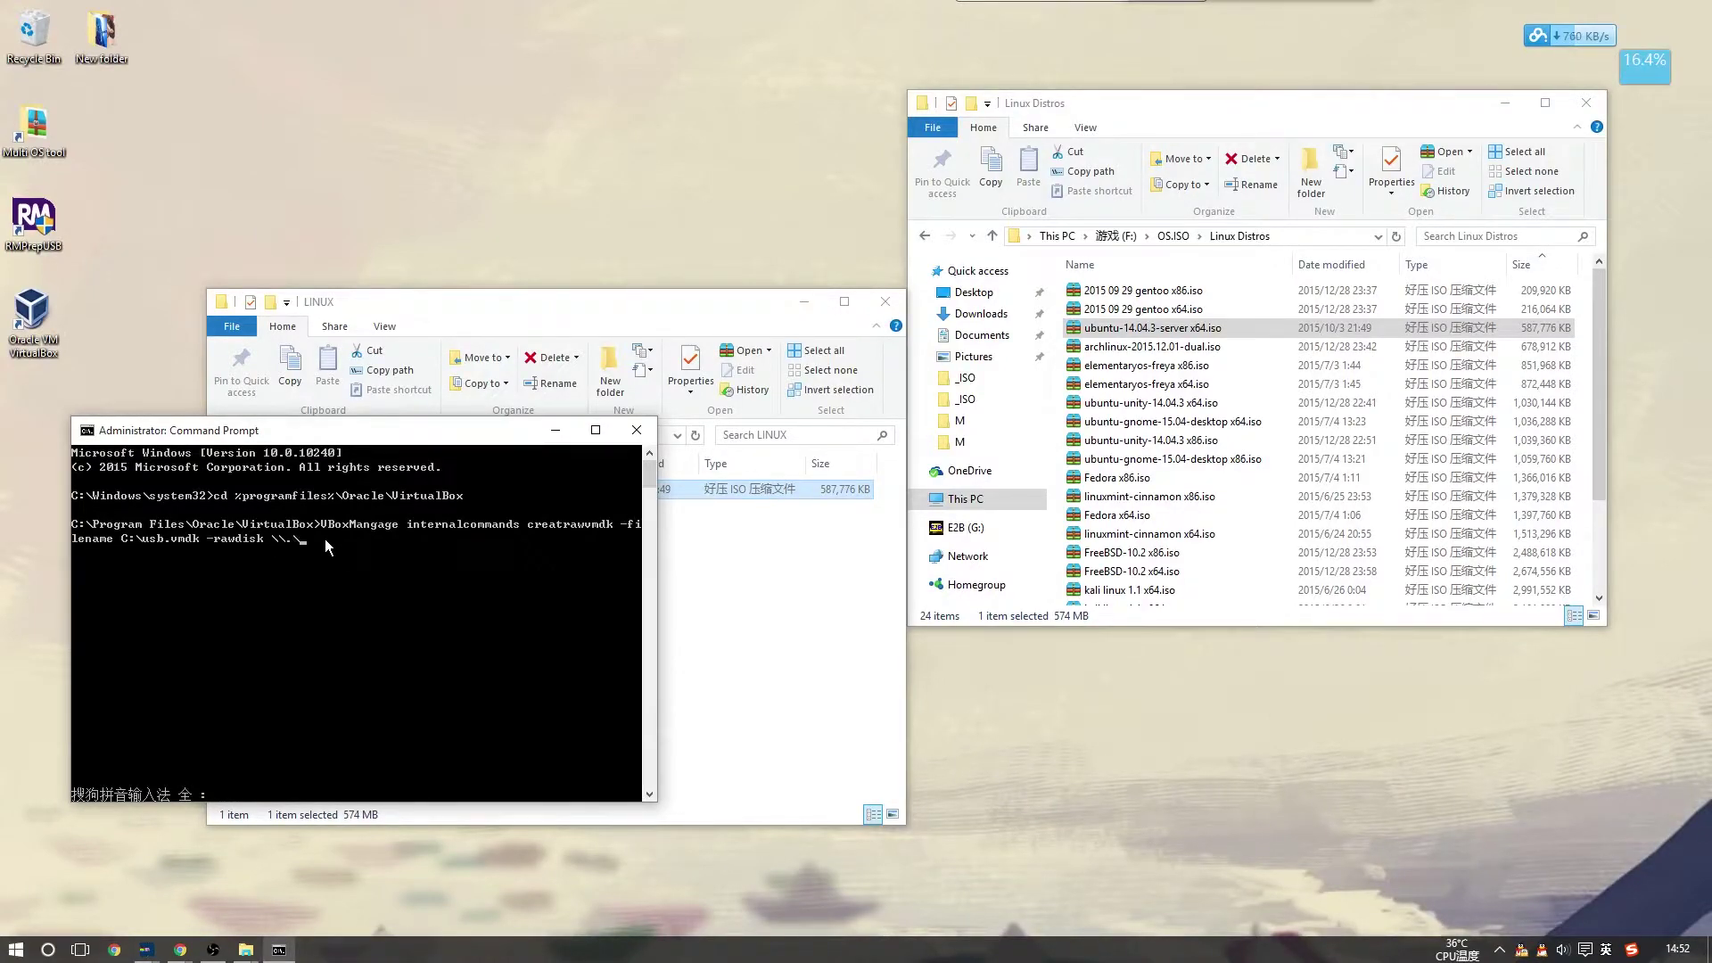
text(\Physic)
key(Return)
Recall the previous command, correct its program name to VBoxManage, and run it again
key(Up)
key(Left)
key(Left)
key(Left)
key(Left)
key(Left)
key(Left)
key(Left)
key(Left)
key(Left)
key(Left)
key(Left)
key(Left)
key(Left)
key(Left)
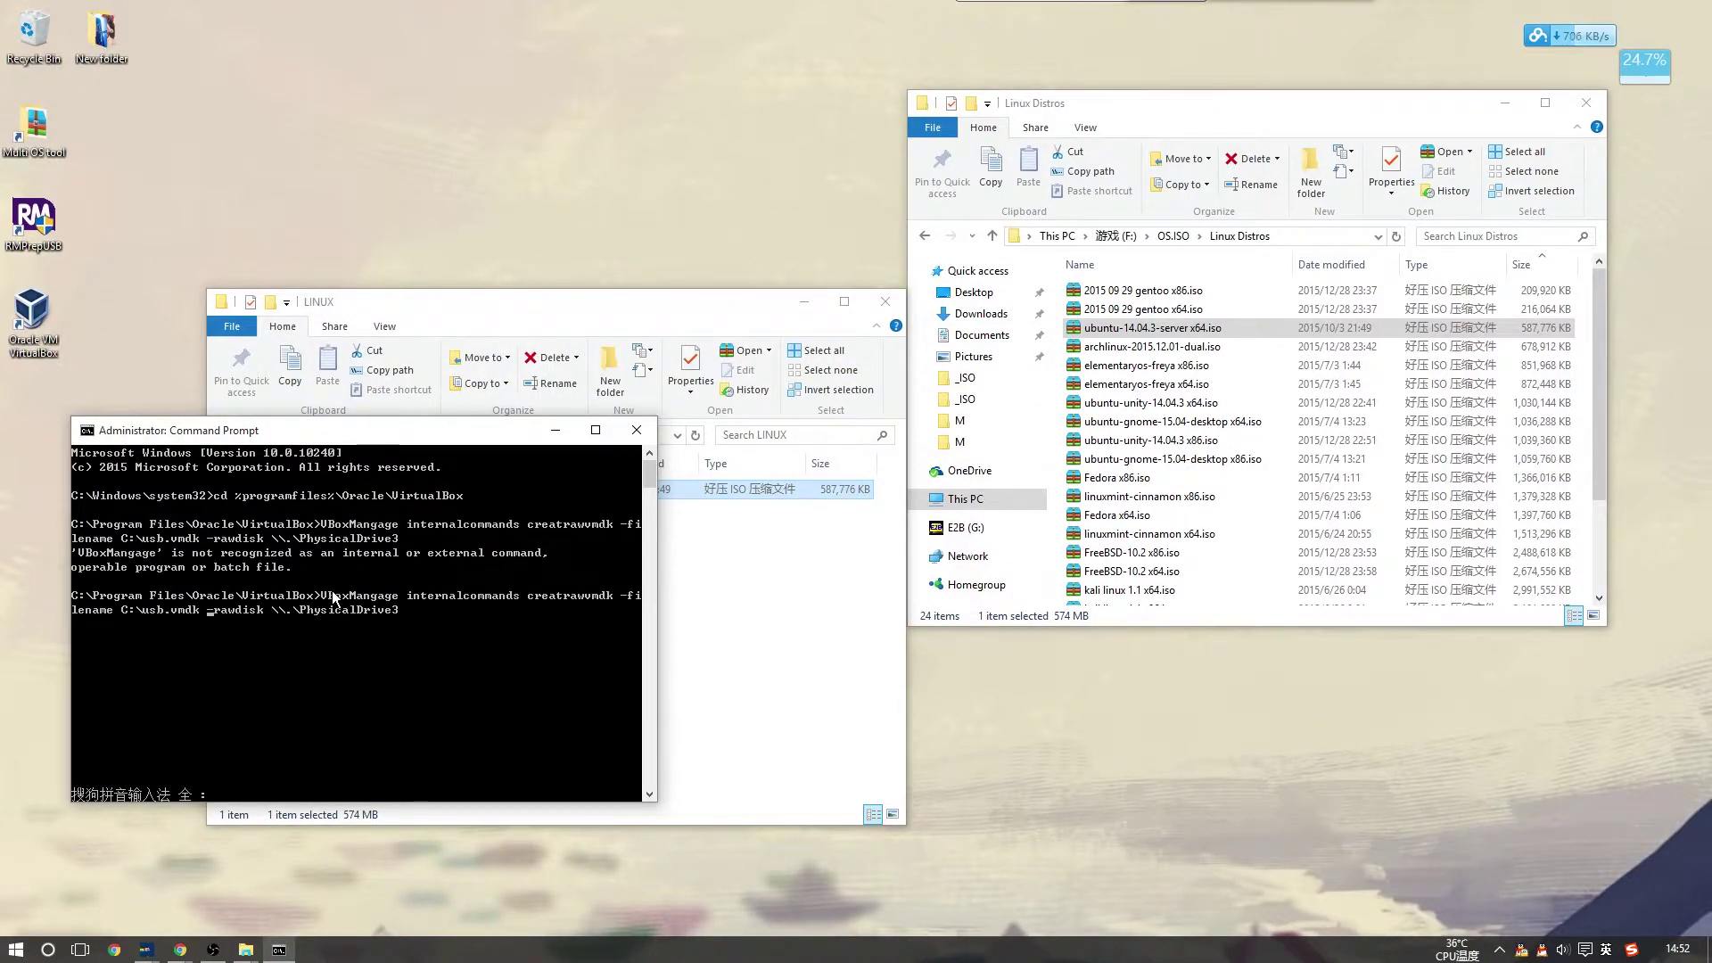
key(Left)
key(Left)
key(Left)
key(Left)
key(Left)
key(Left)
key(Left)
key(Left)
key(Left)
key(Left)
key(Left)
key(Left)
key(Left)
key(Left)
key(Left)
key(Left)
key(Left)
key(Left)
key(Left)
key(Left)
key(BackSpace)
key(Return)
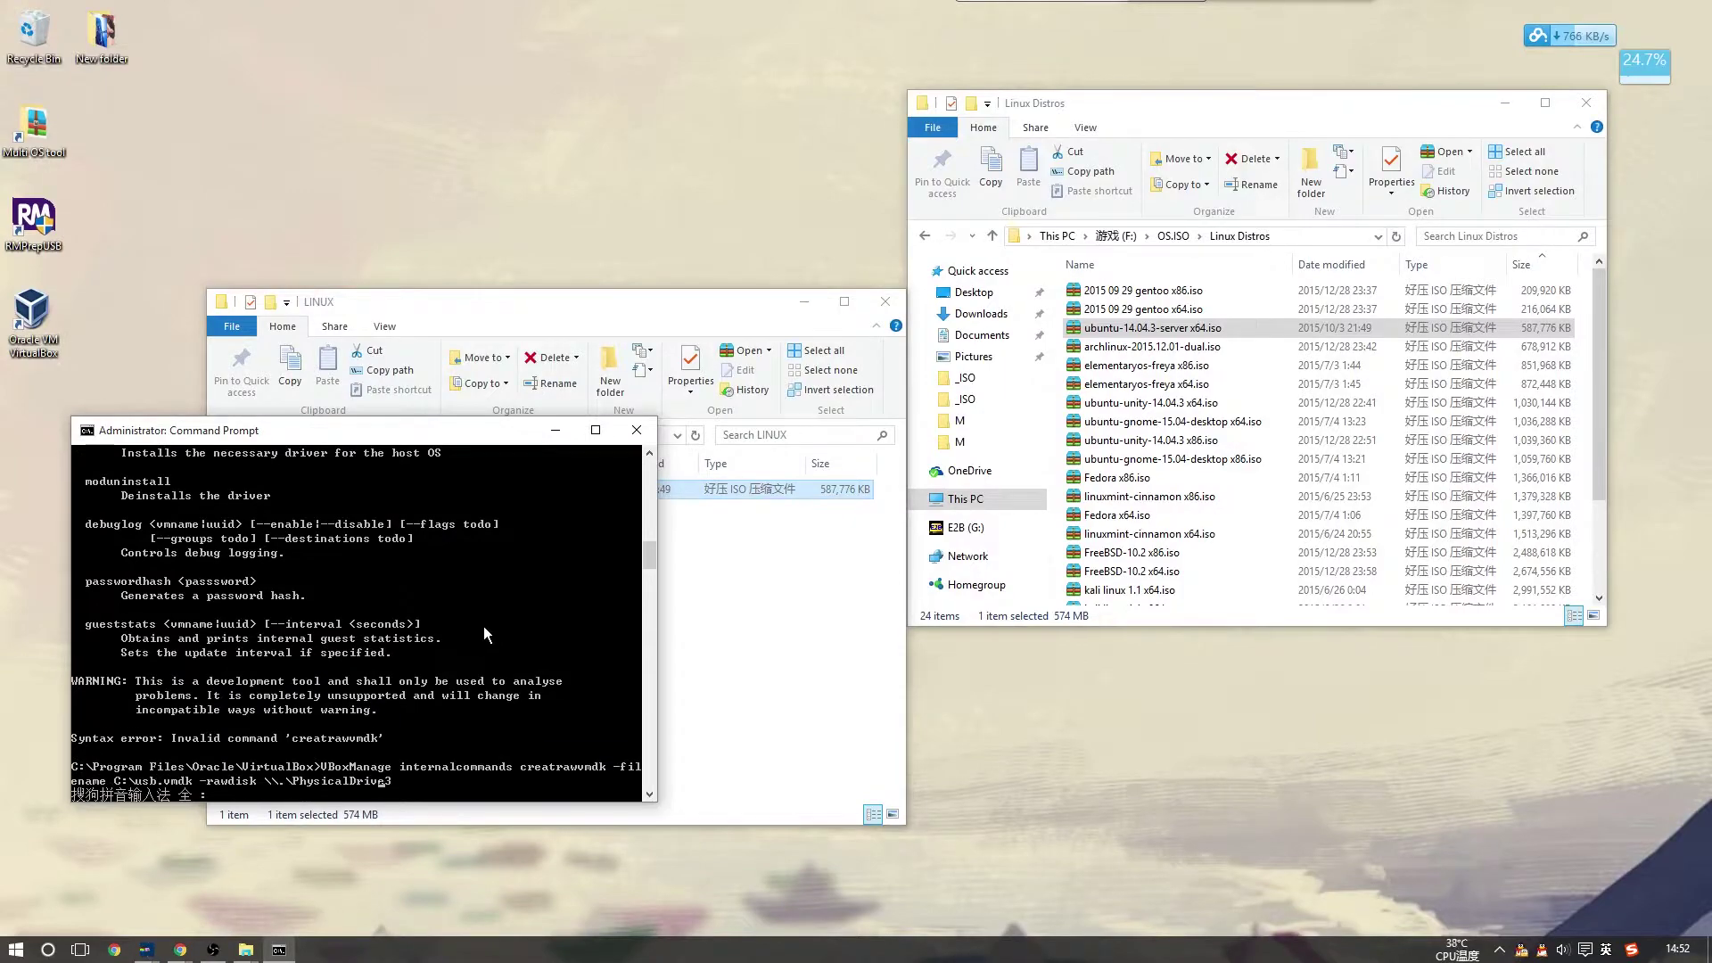
Correct the subcommand to createrawvmdk in the recalled command and run it for C:\usb.vmdk on \\.\PhysicalDrive3
key(Left)
key(Left)
key(Left)
key(Left)
key(Left)
key(Left)
key(Left)
key(Left)
key(Left)
key(Left)
key(Left)
text(e)
key(Return)
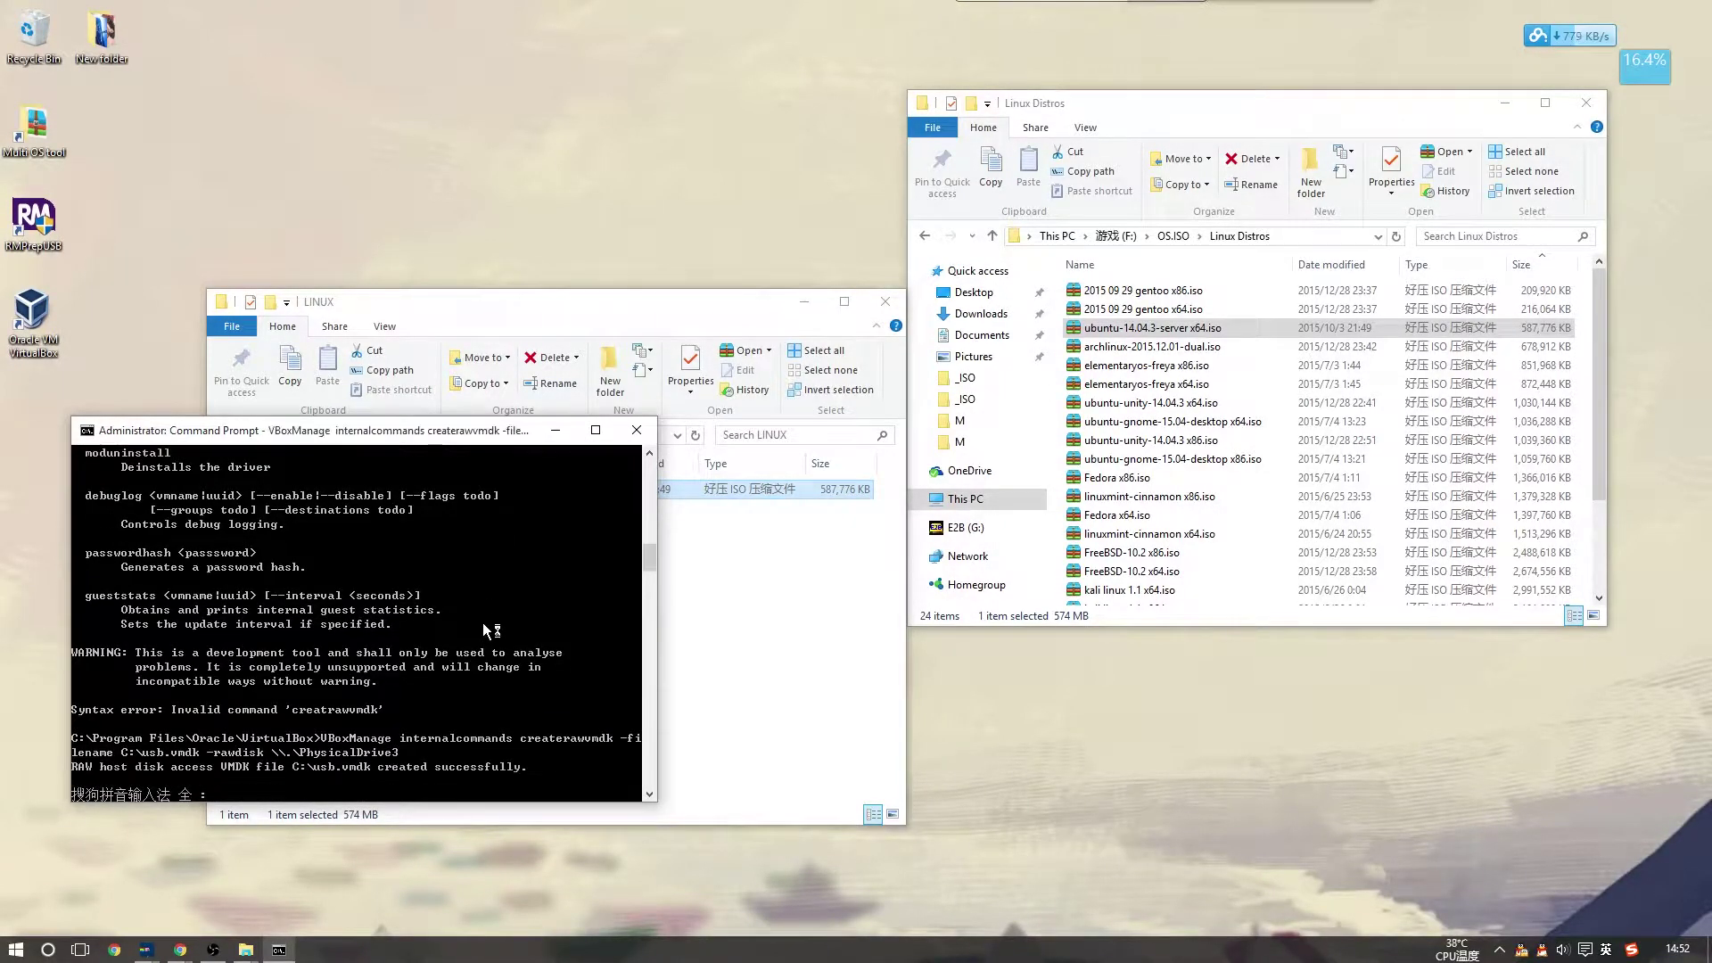
Move the console window aside and open a new File Explorer window showing the drives in This PC
drag(393, 438, 1042, 424)
click(407, 564)
click(417, 486)
click(384, 564)
click(15, 950)
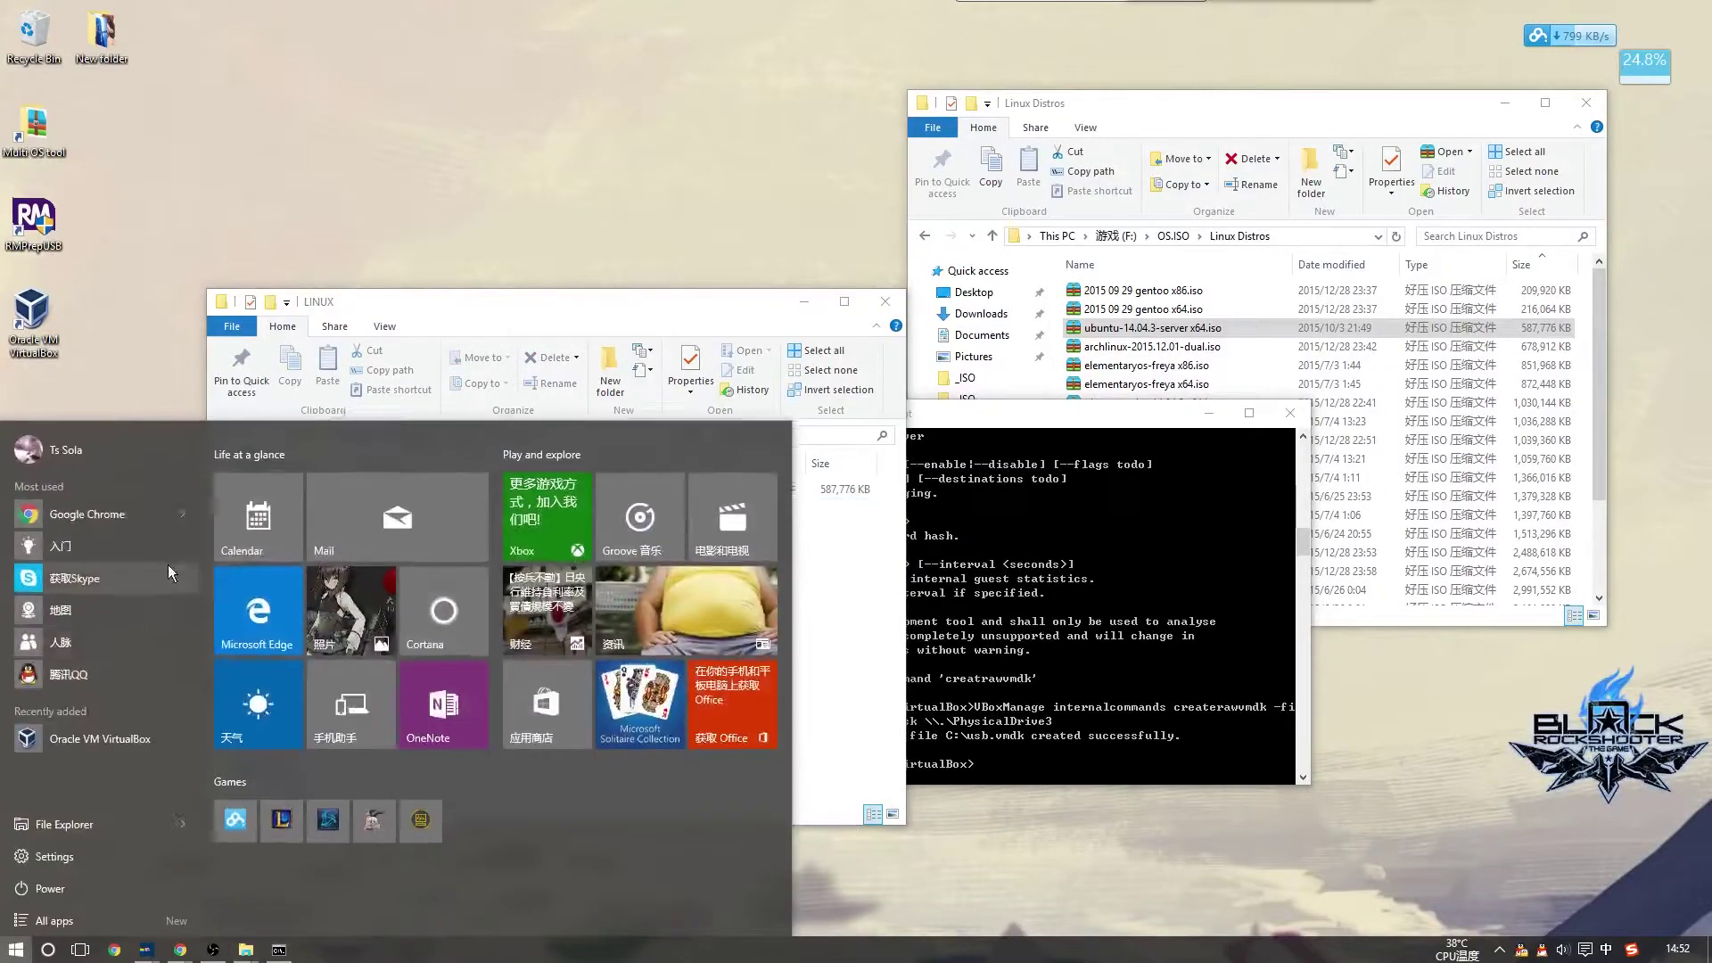
click(57, 821)
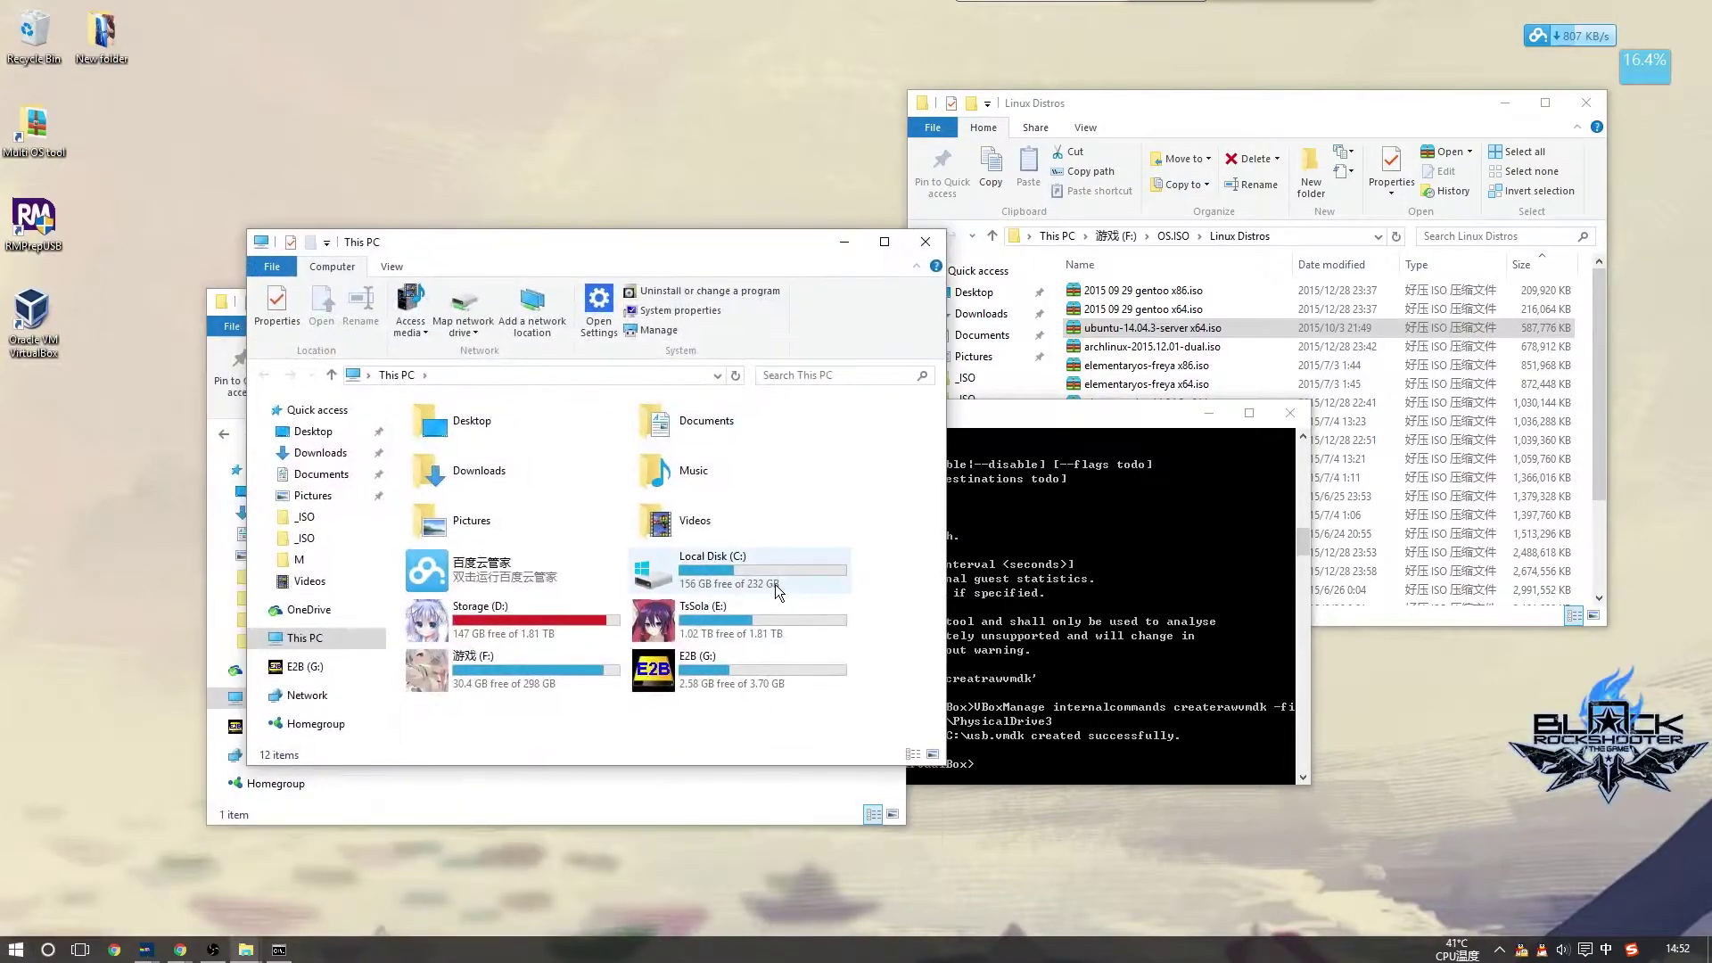
Open Local Disk (C:) and locate the usb.vmdk file
double_click(756, 563)
click(429, 694)
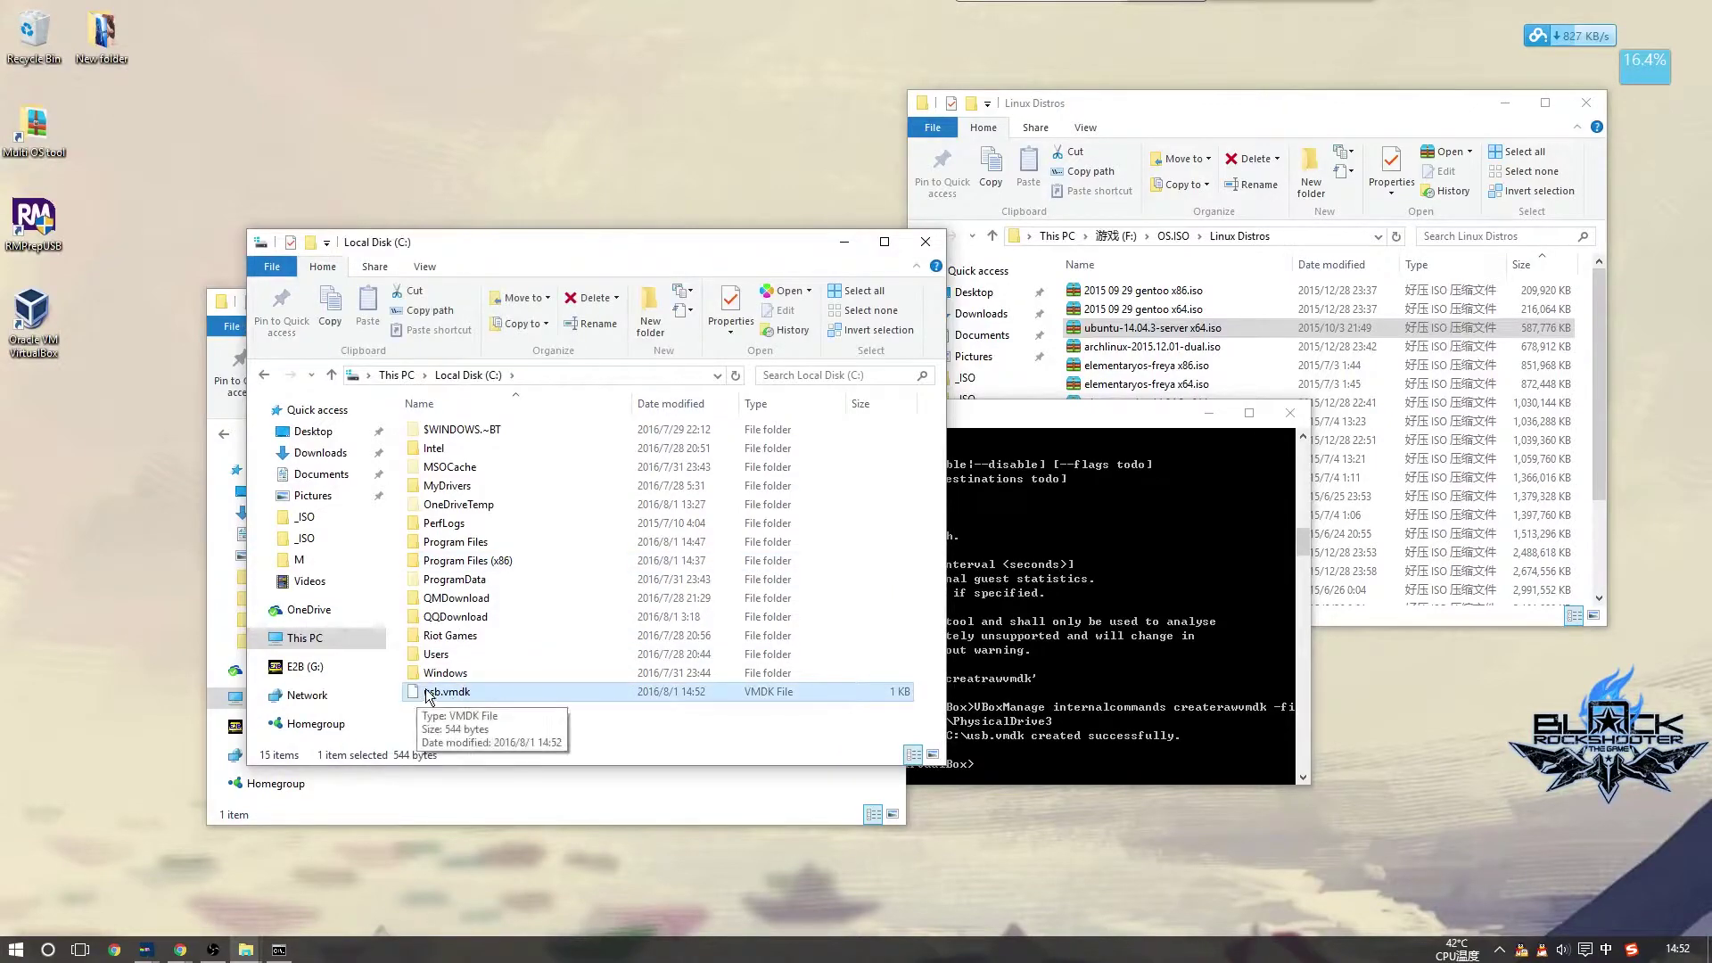
click(660, 729)
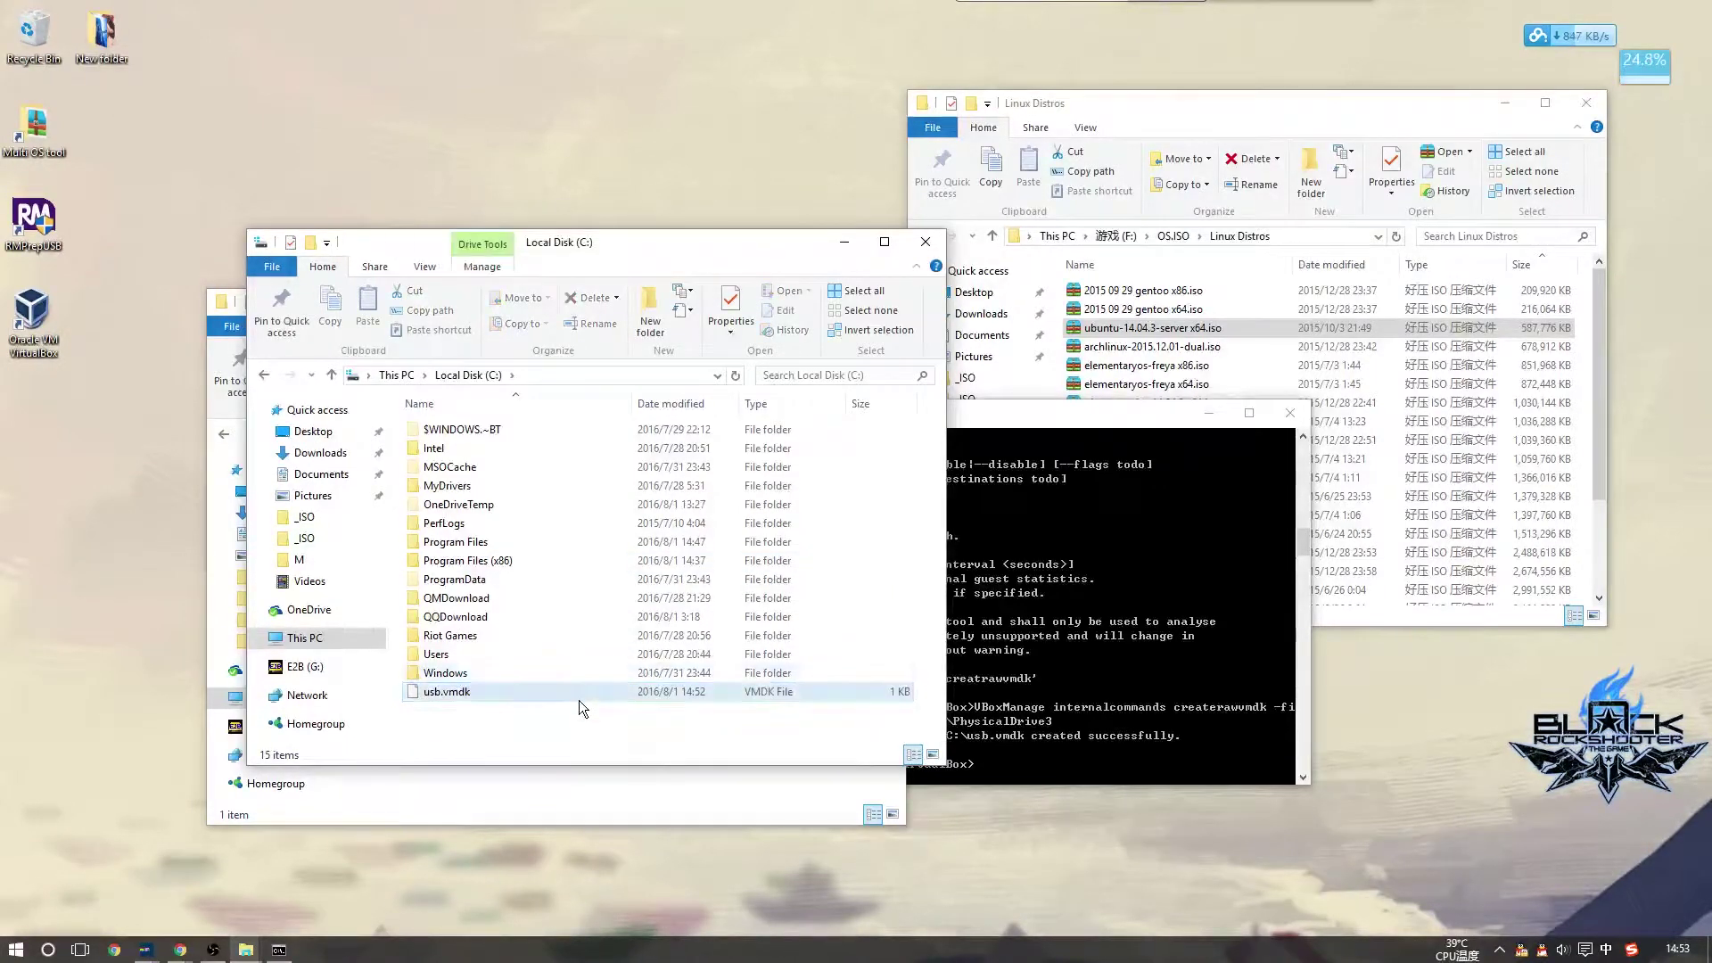
click(580, 698)
click(683, 744)
Close the command console and the Local Disk (C:) window
click(1067, 611)
click(1290, 413)
click(926, 241)
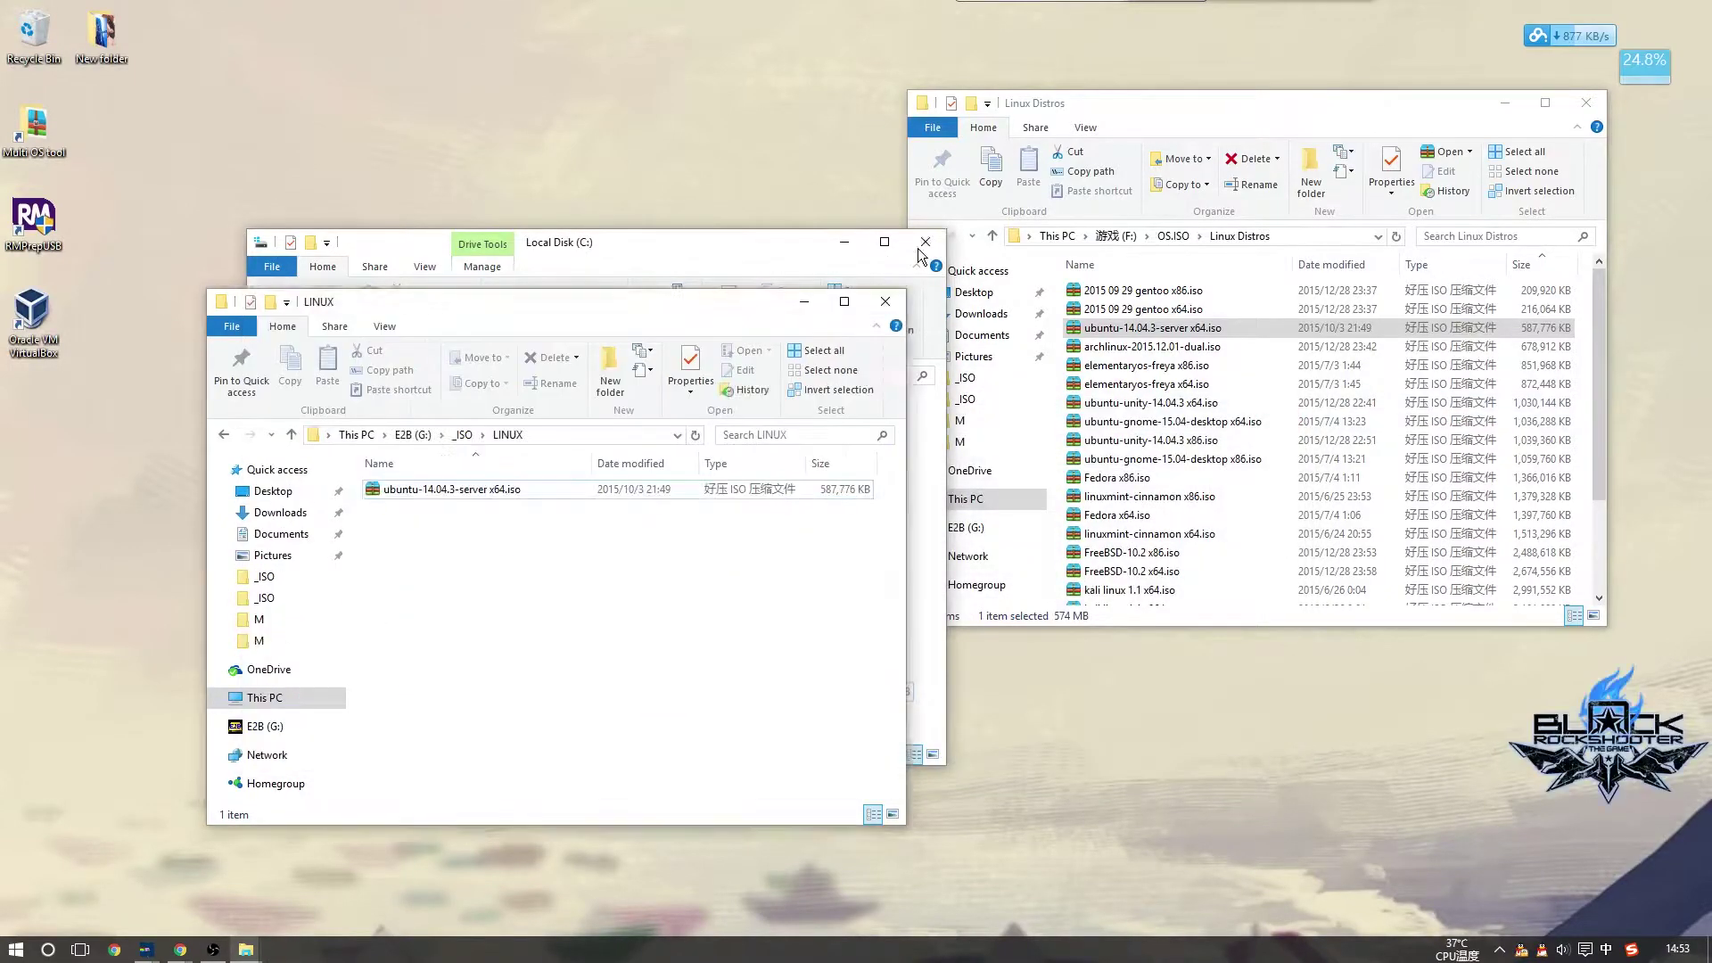
Reposition the LINUX folder window and go back to the USB drive's _ISO folder
drag(655, 311, 731, 249)
click(556, 434)
click(560, 462)
key(alt+Left)
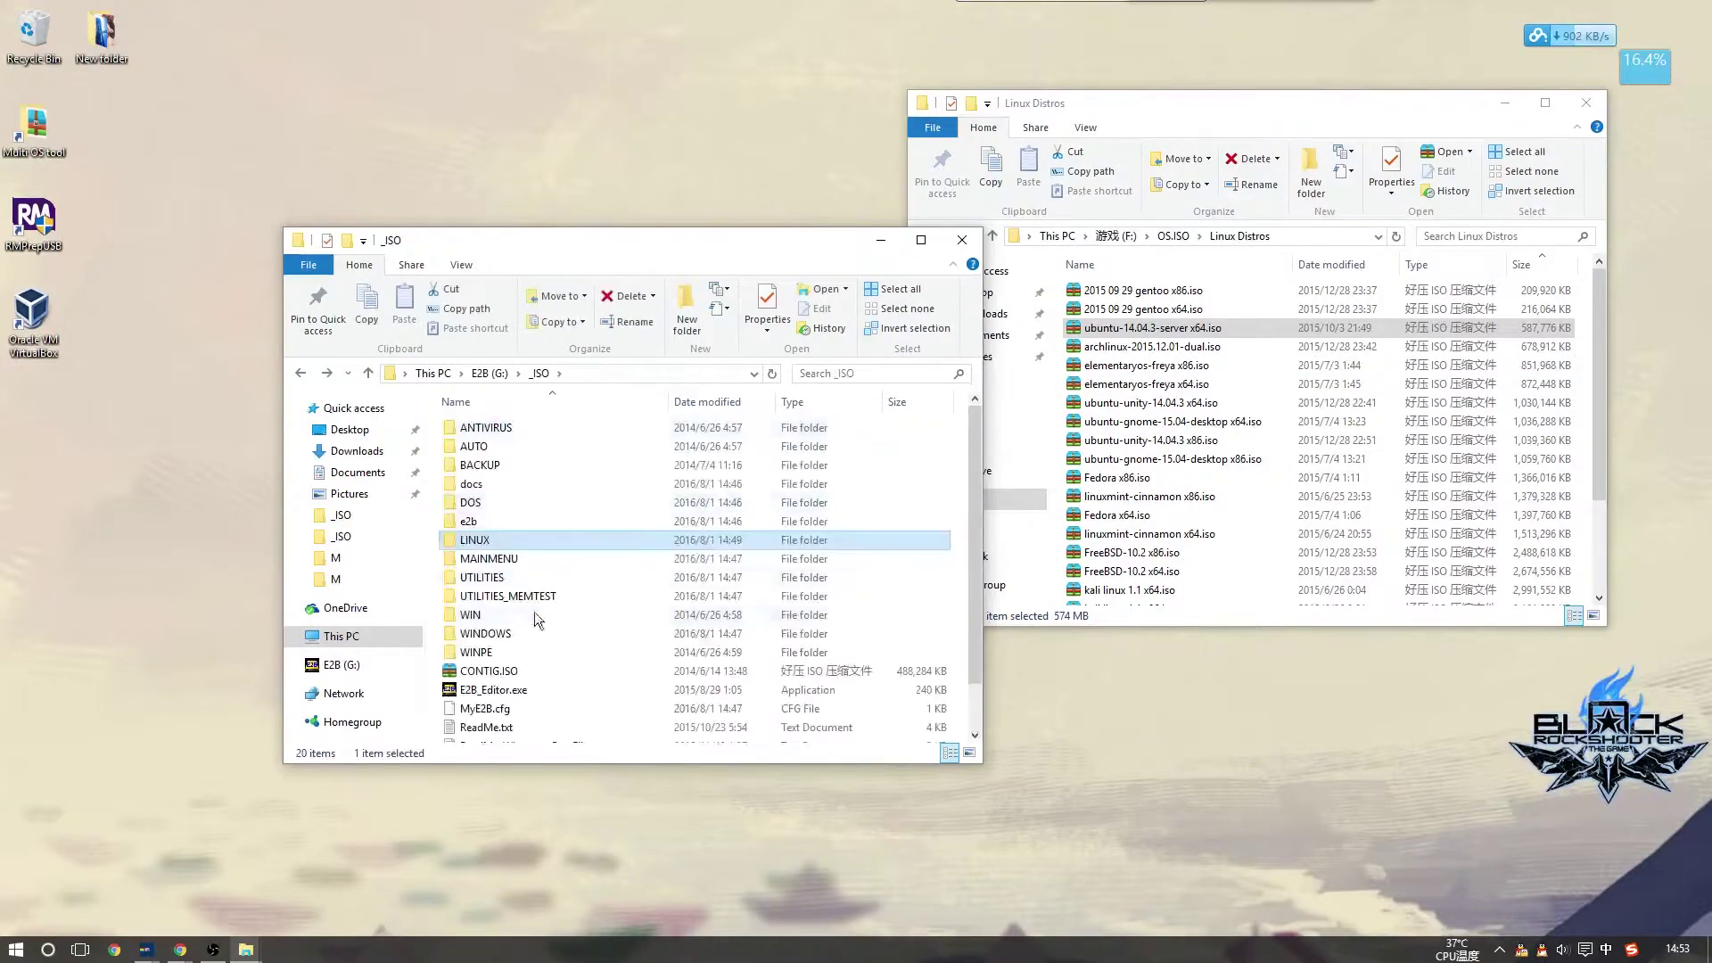
click(571, 373)
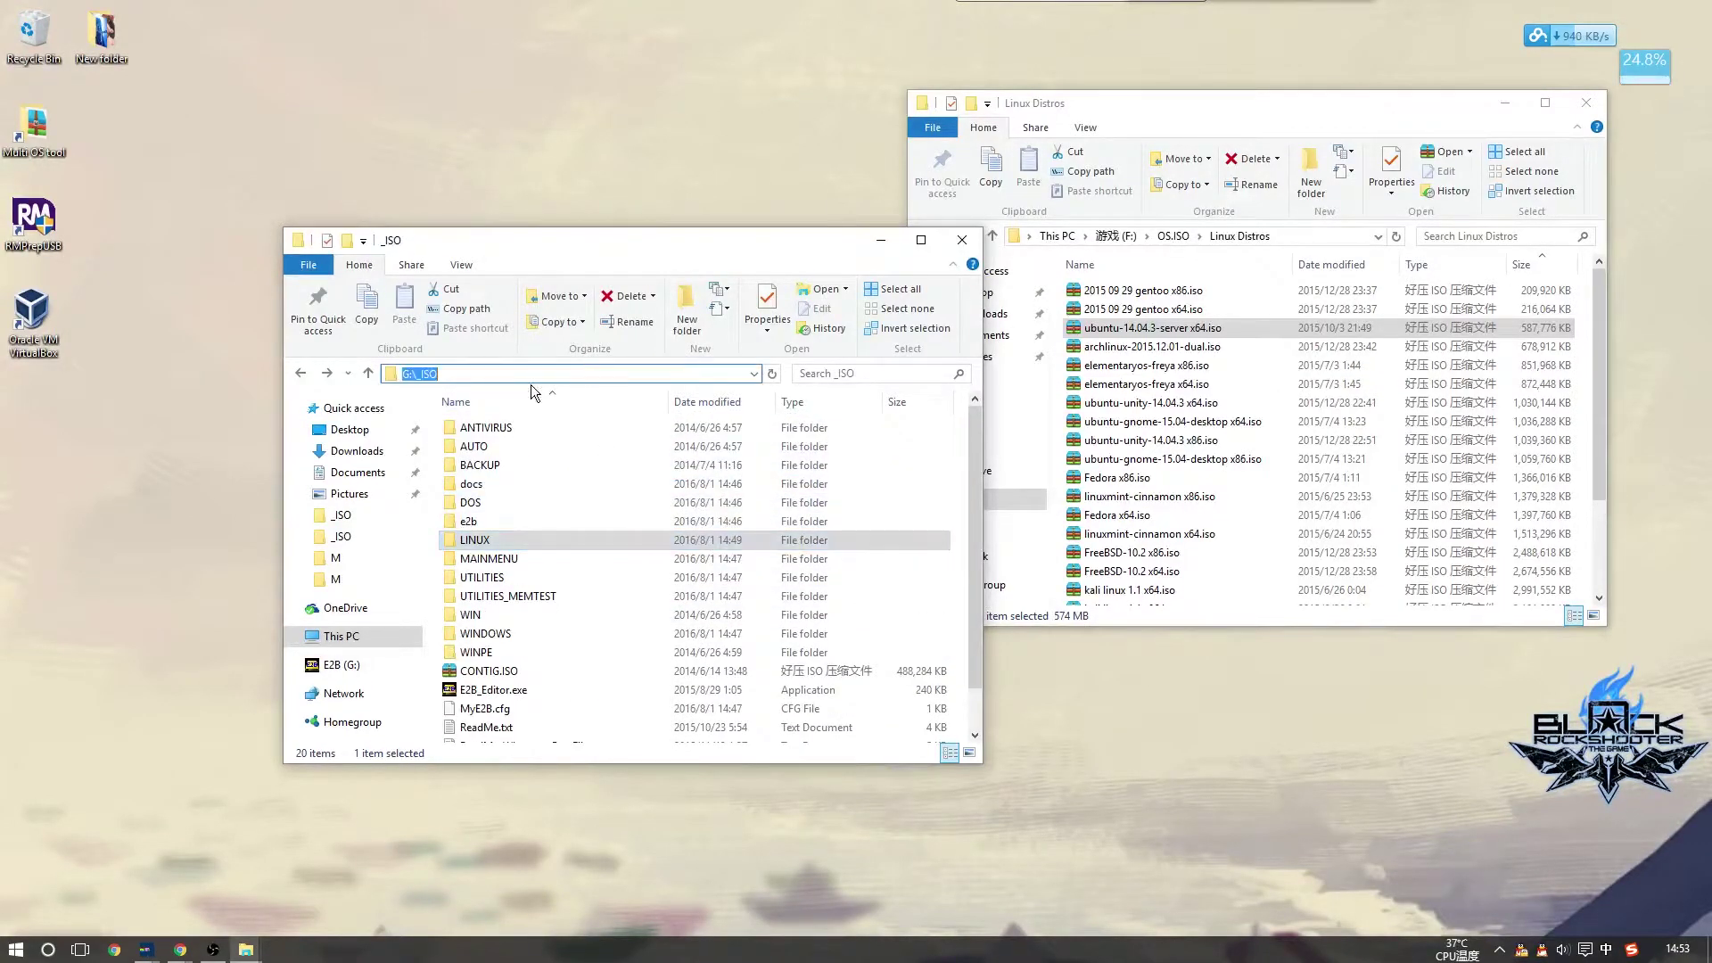
Launch RMPrepUSB from the desktop and move its window clear of the Linux Distros window
click(78, 303)
double_click(33, 221)
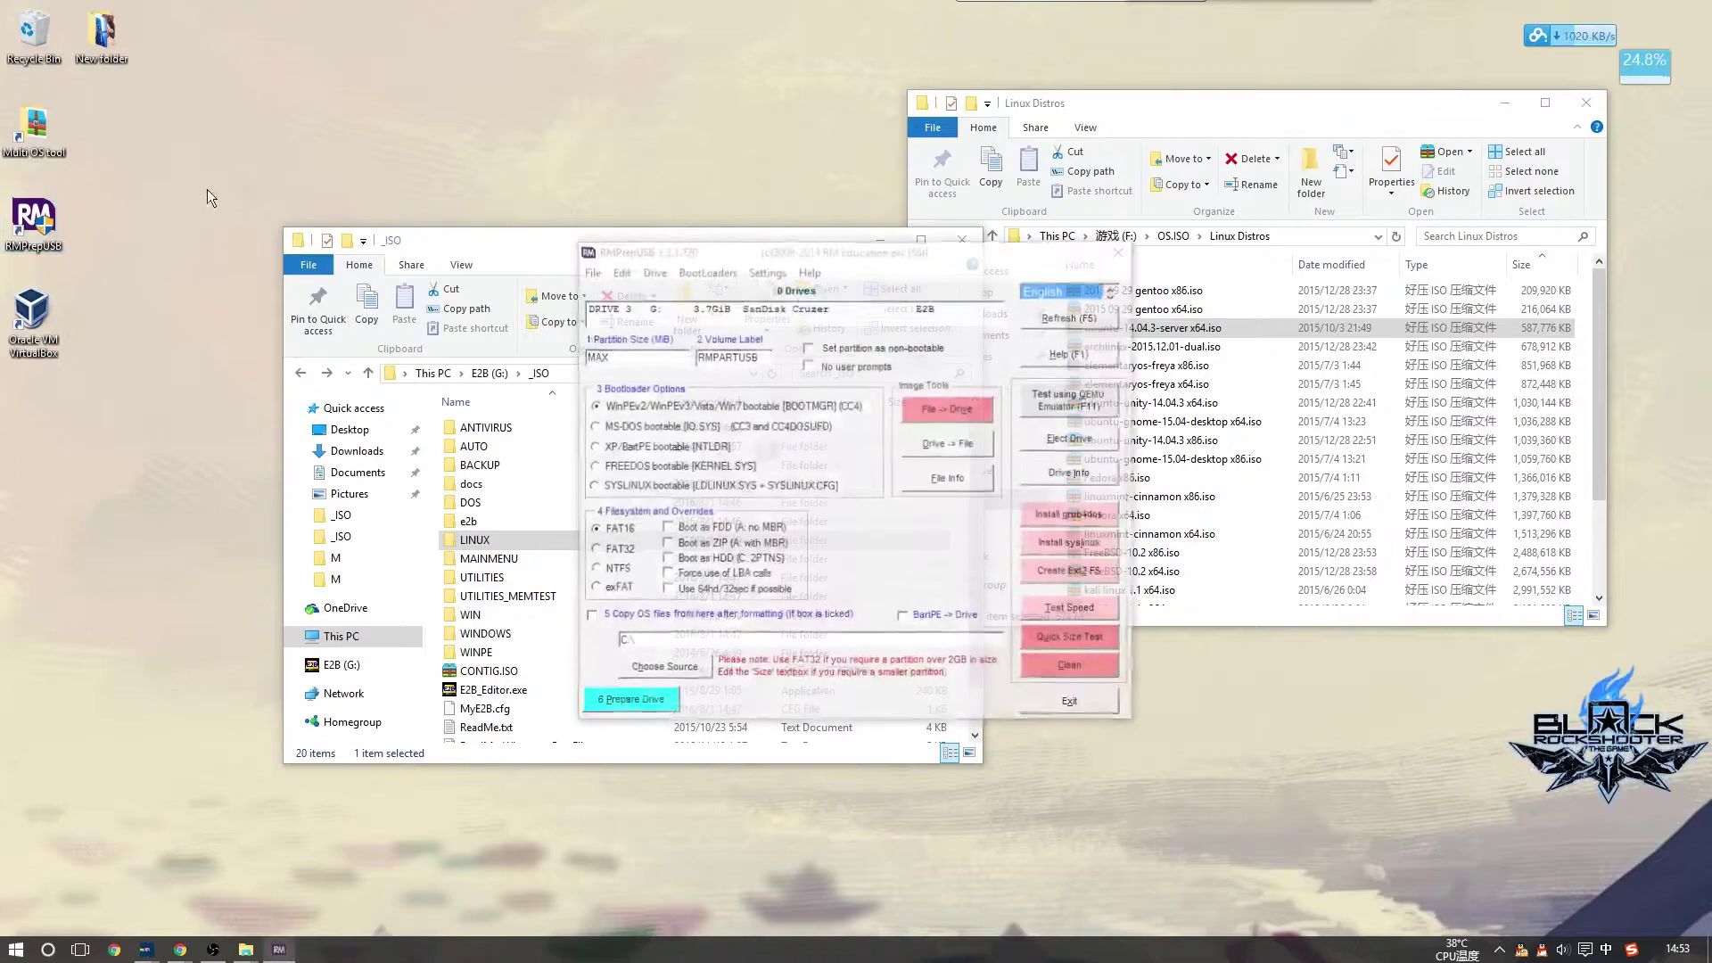
click(918, 578)
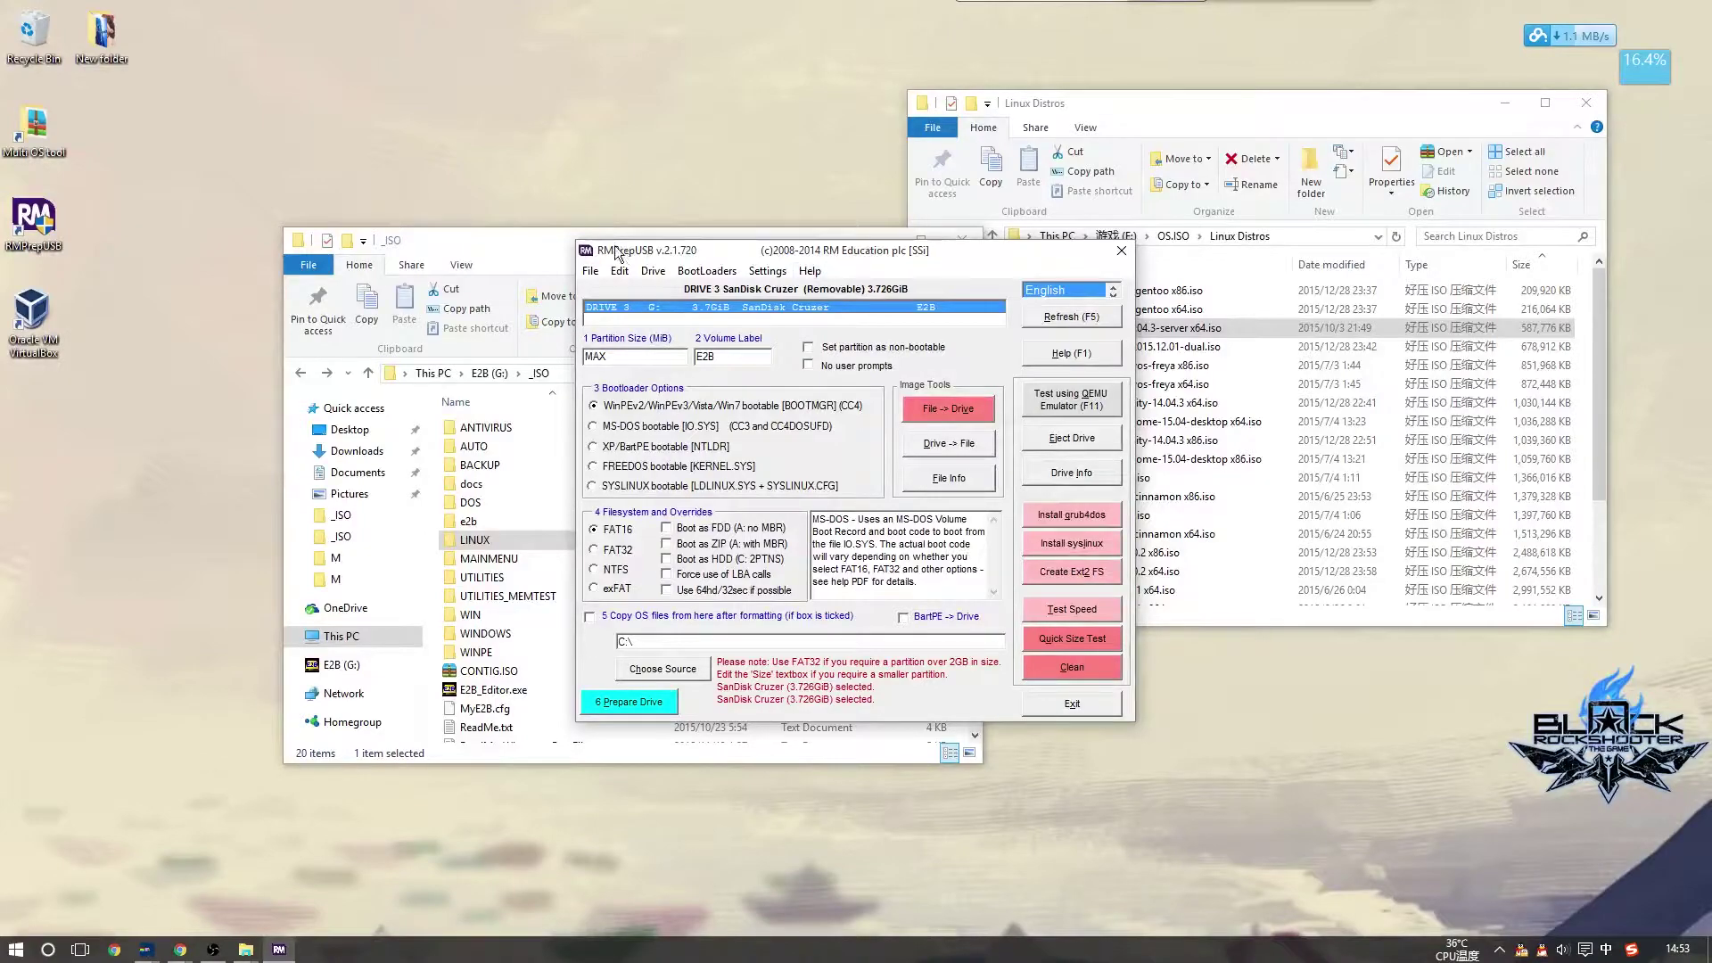
drag(756, 256, 439, 218)
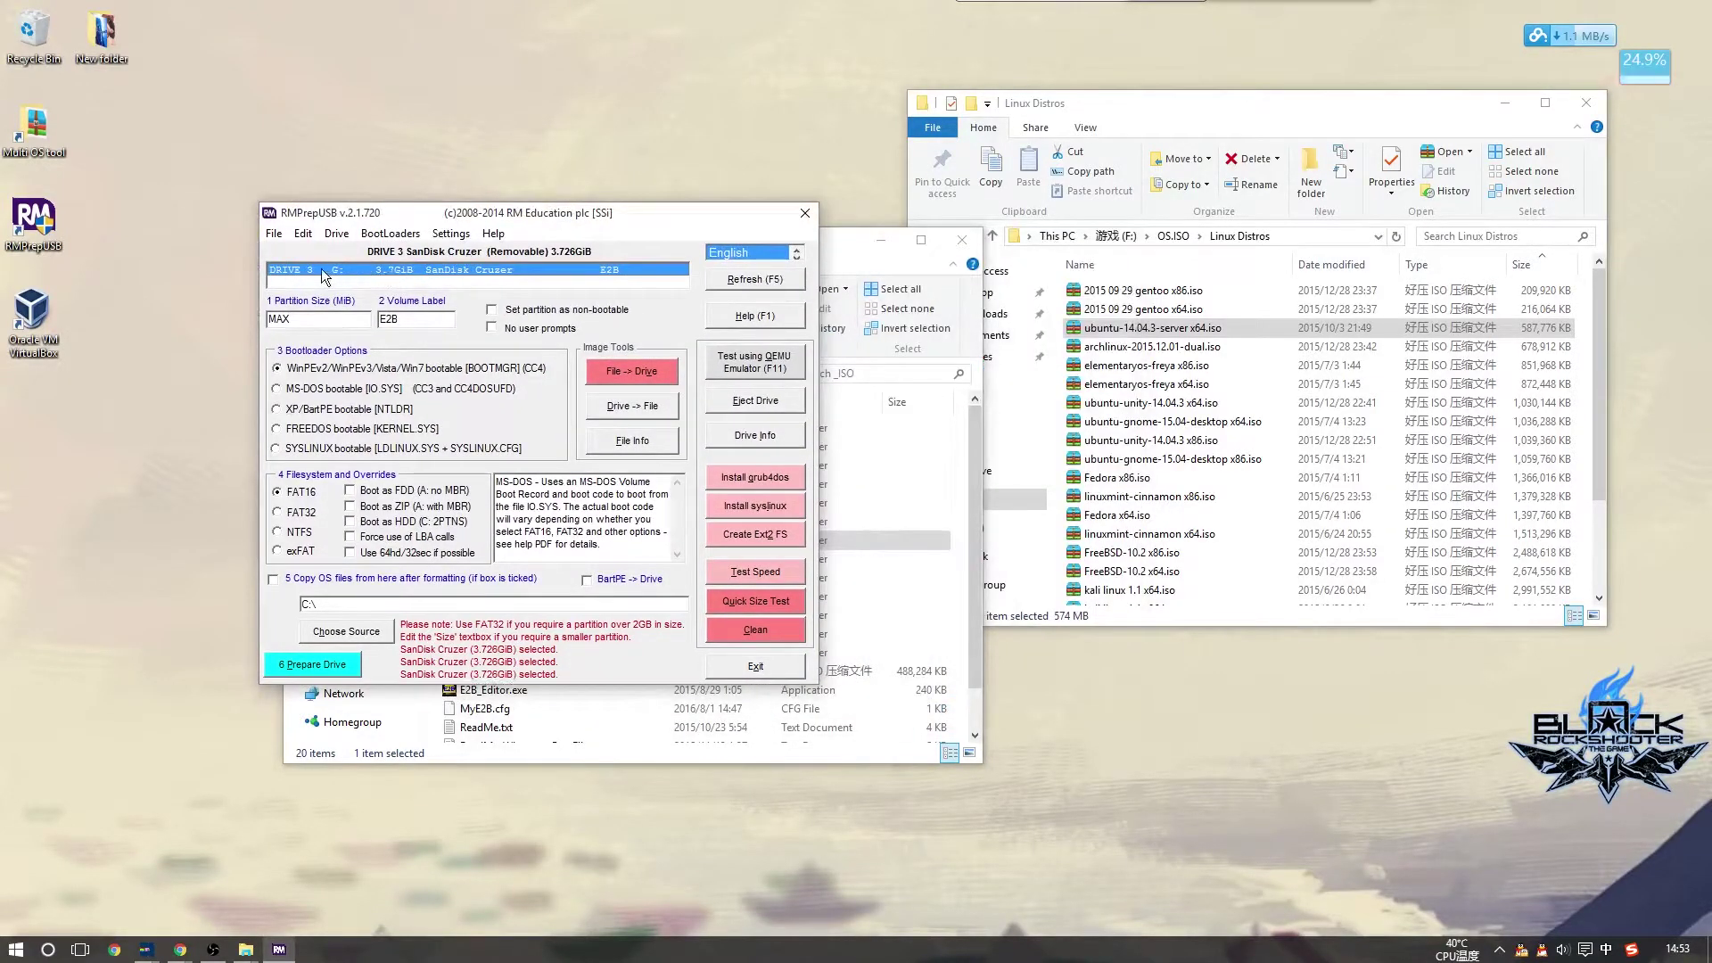
Make all files on USB drive G: contiguous, accepting the WinContig run
click(435, 233)
mouse_move(307, 236)
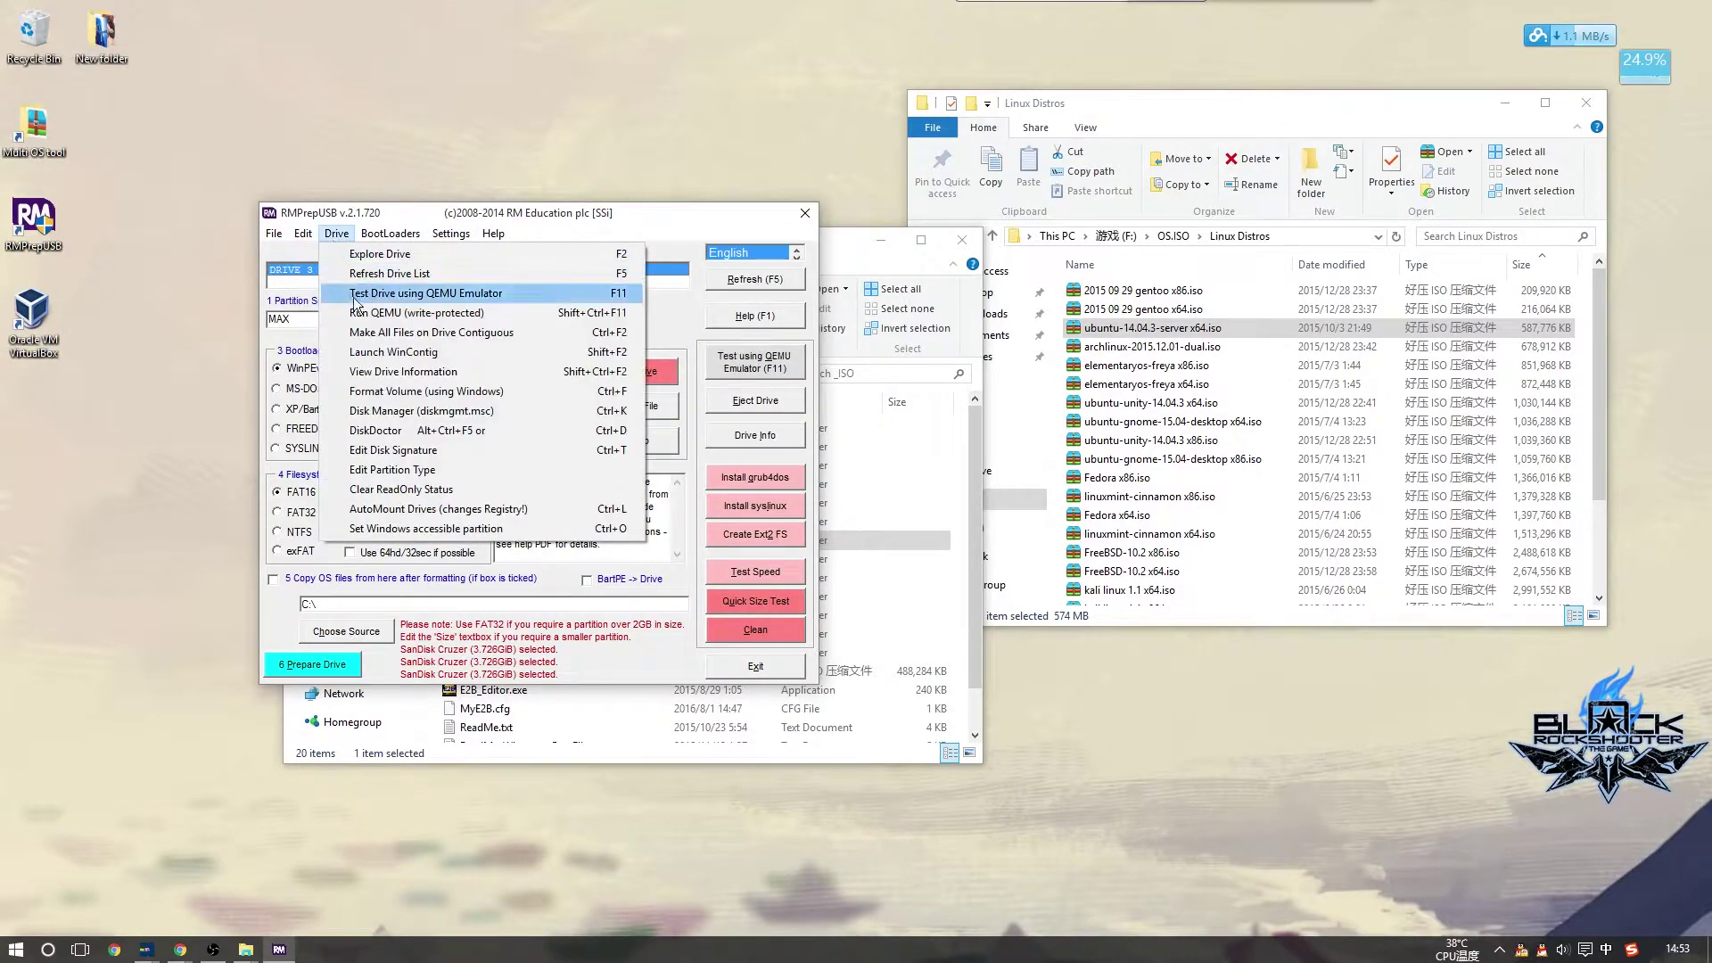
click(446, 330)
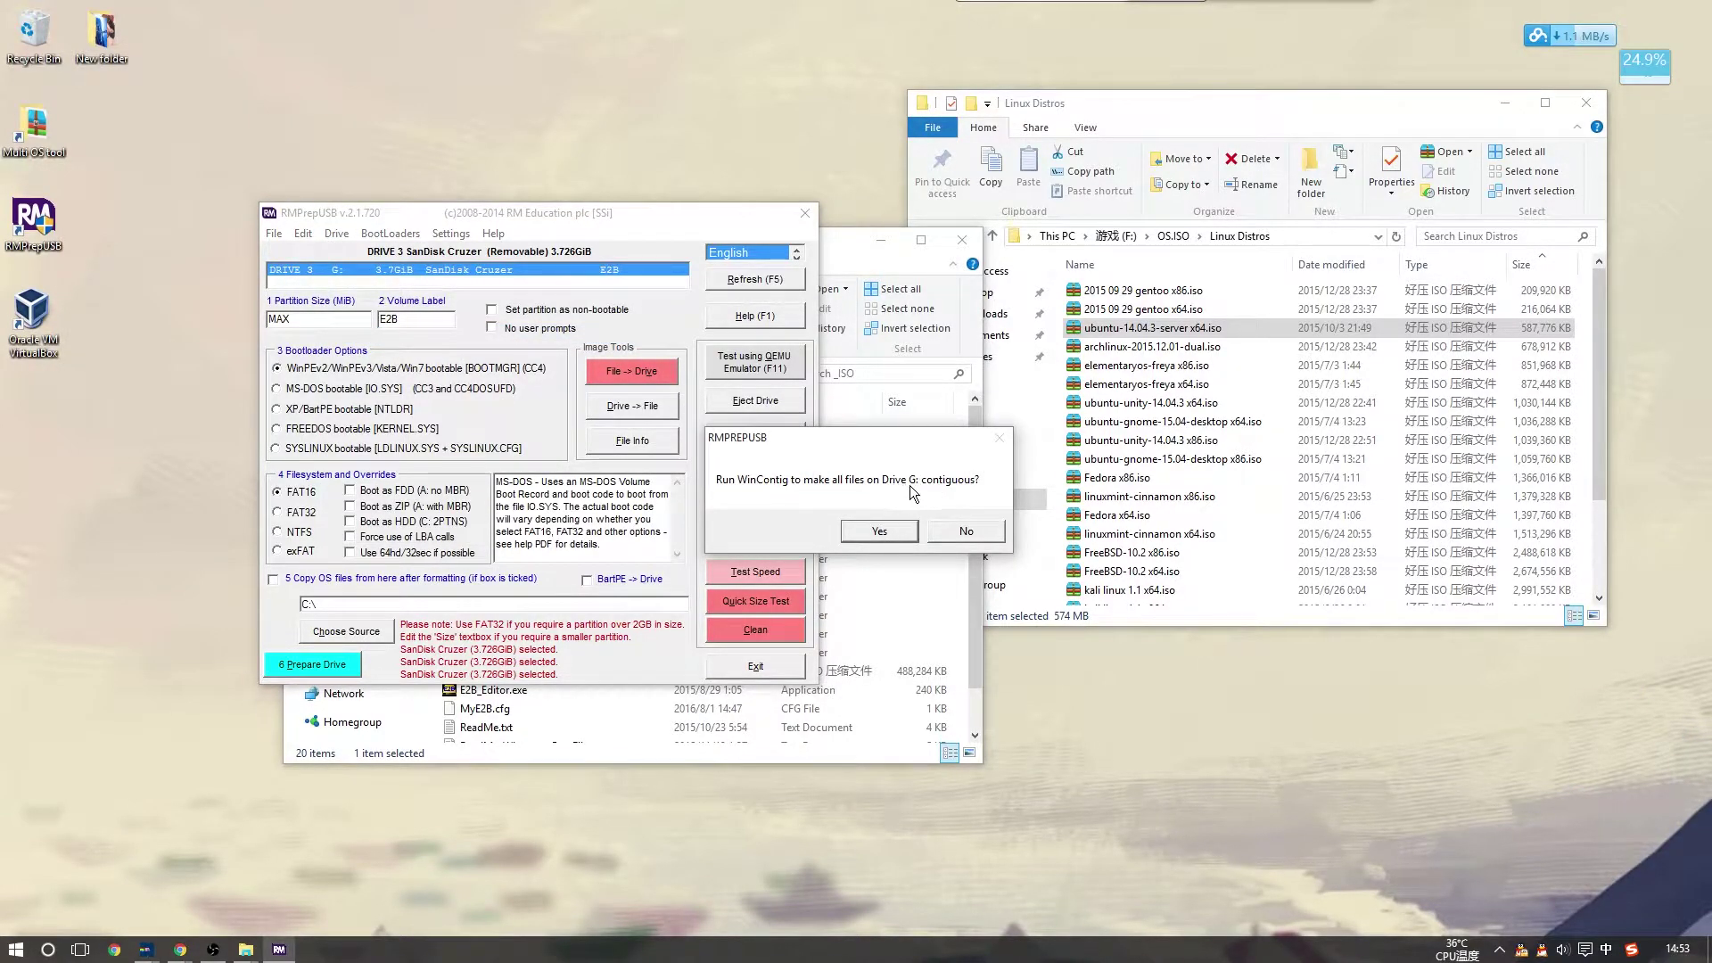
click(876, 532)
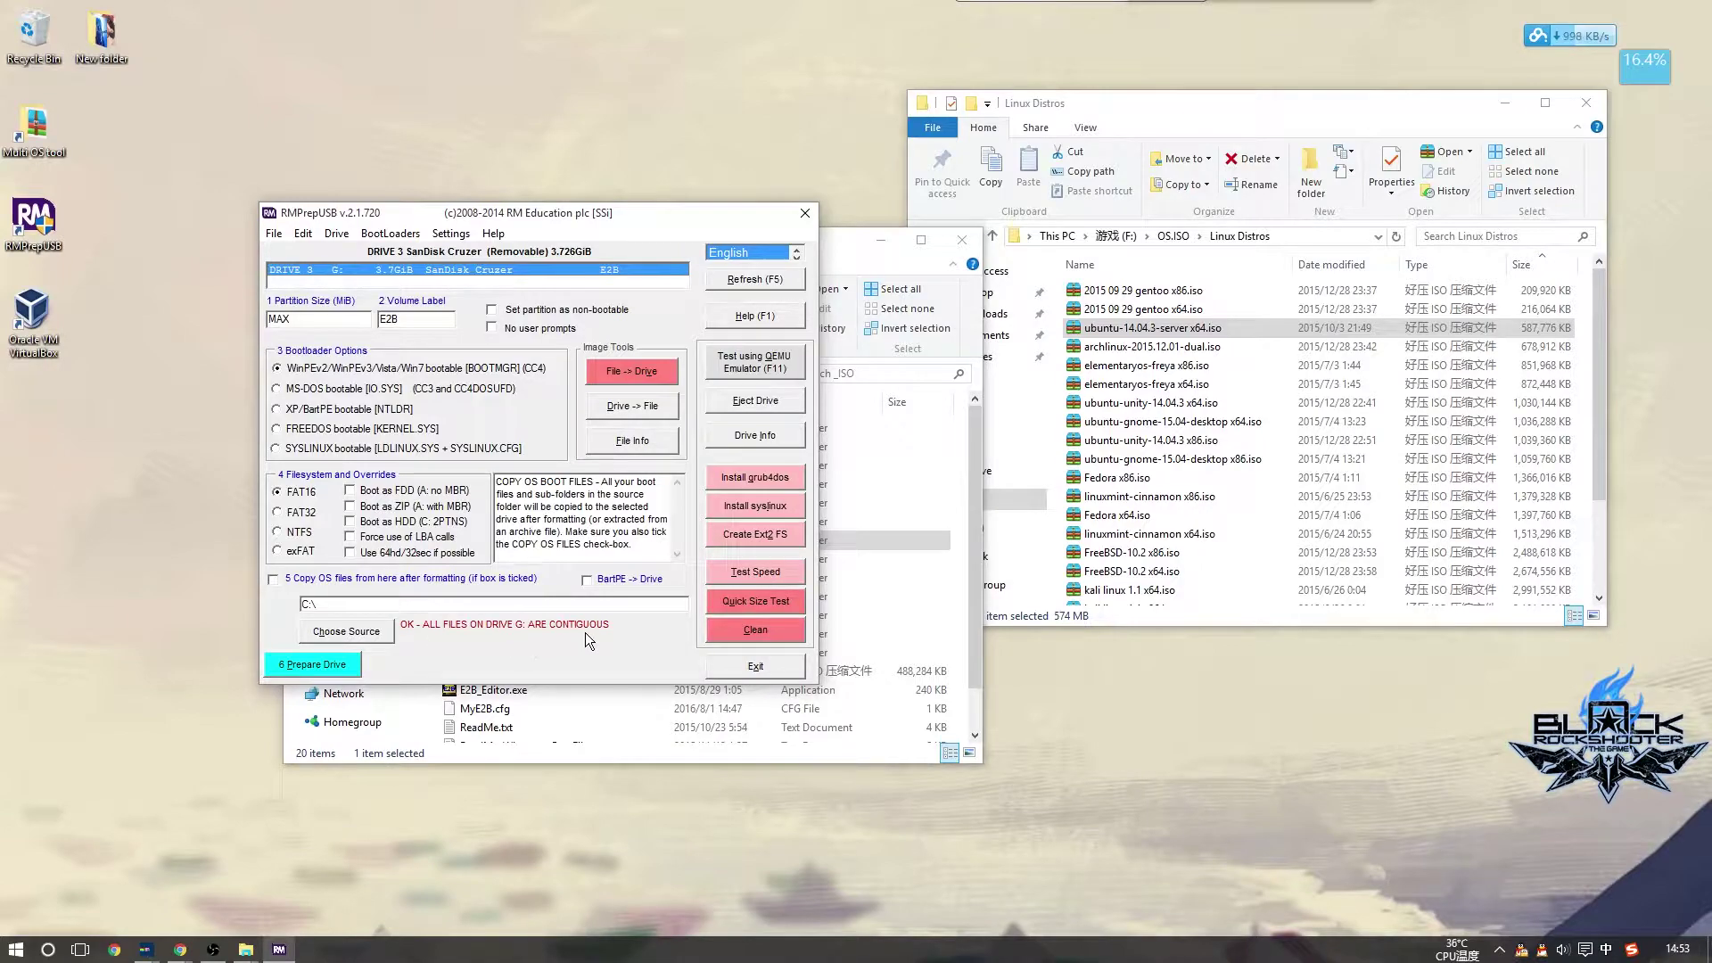
Test the USB drive in the QEMU emulator with a new 1000 MiB virtual hard disk and 1000 MiB of memory
mouse_move(615, 213)
mouse_down()
mouse_move(932, 251)
mouse_move(599, 243)
mouse_up()
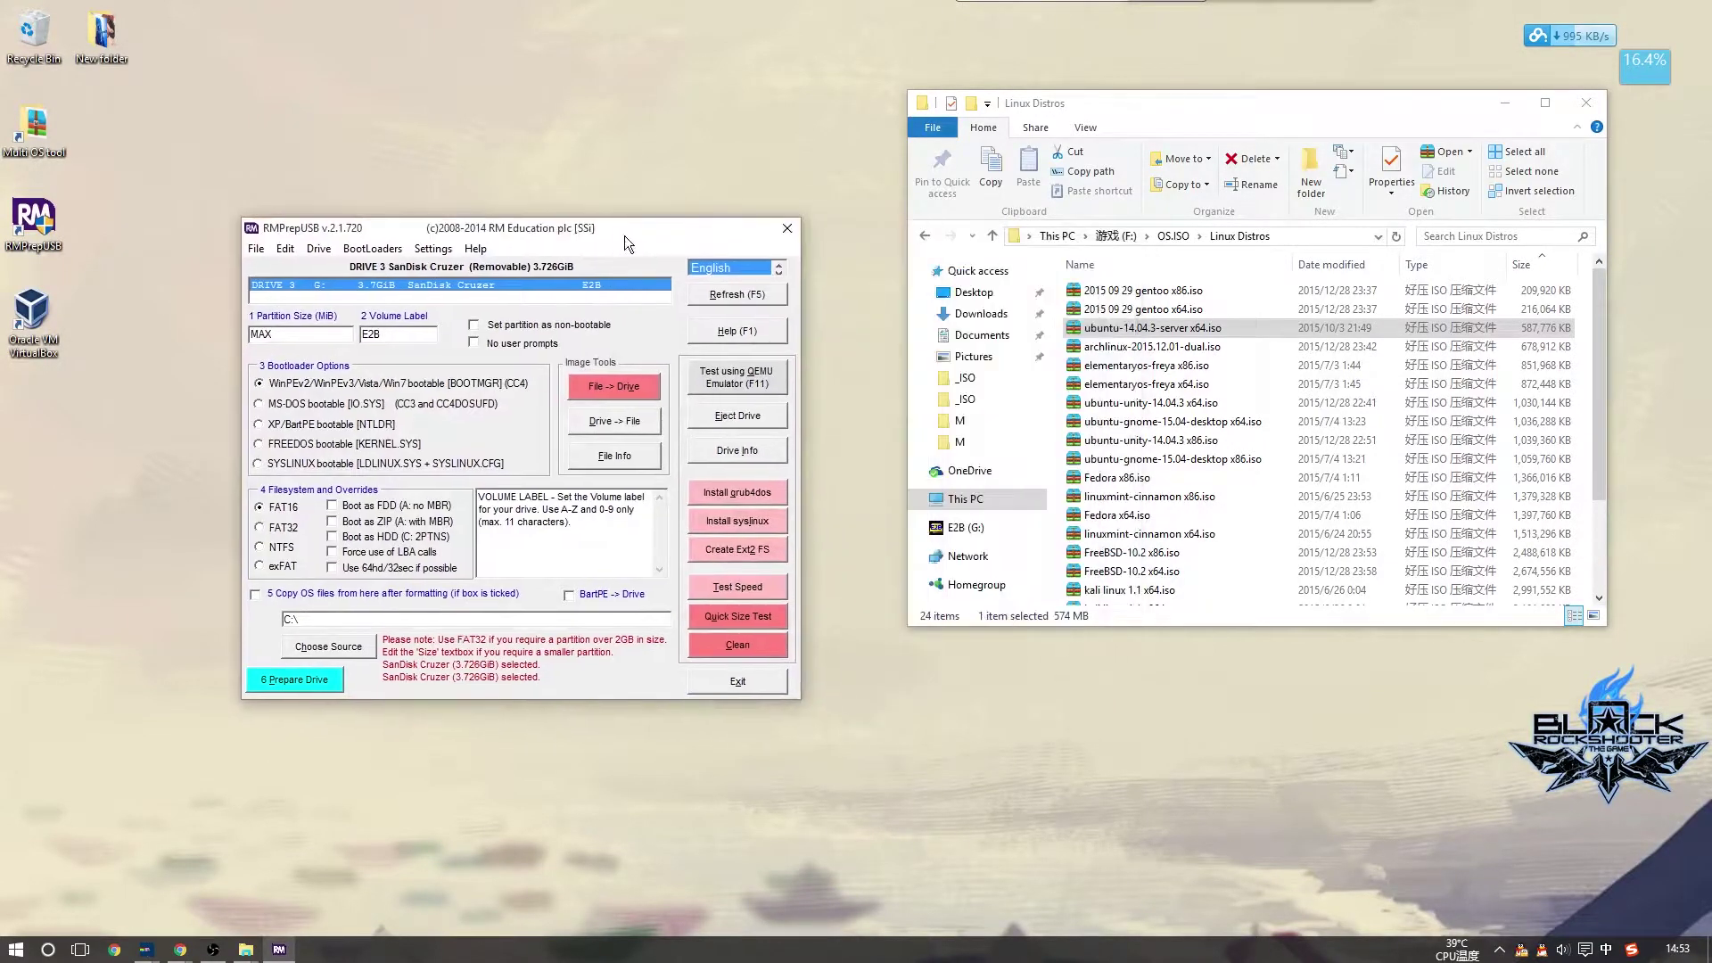
click(762, 379)
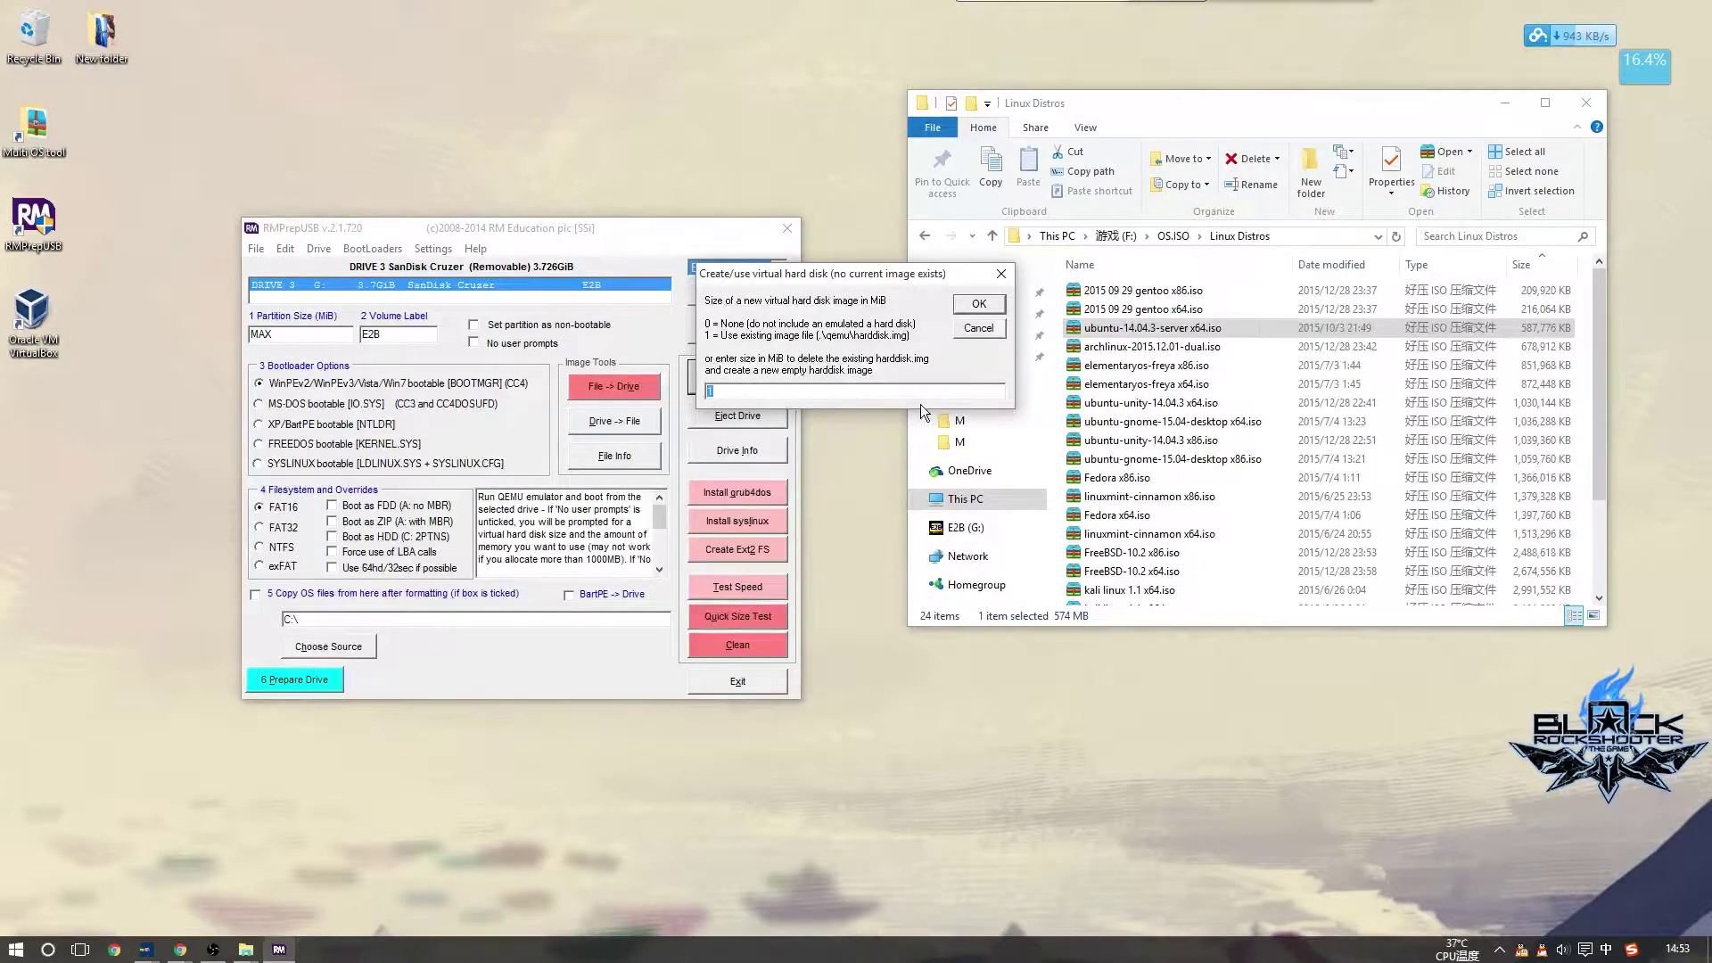
text(1000)
click(979, 308)
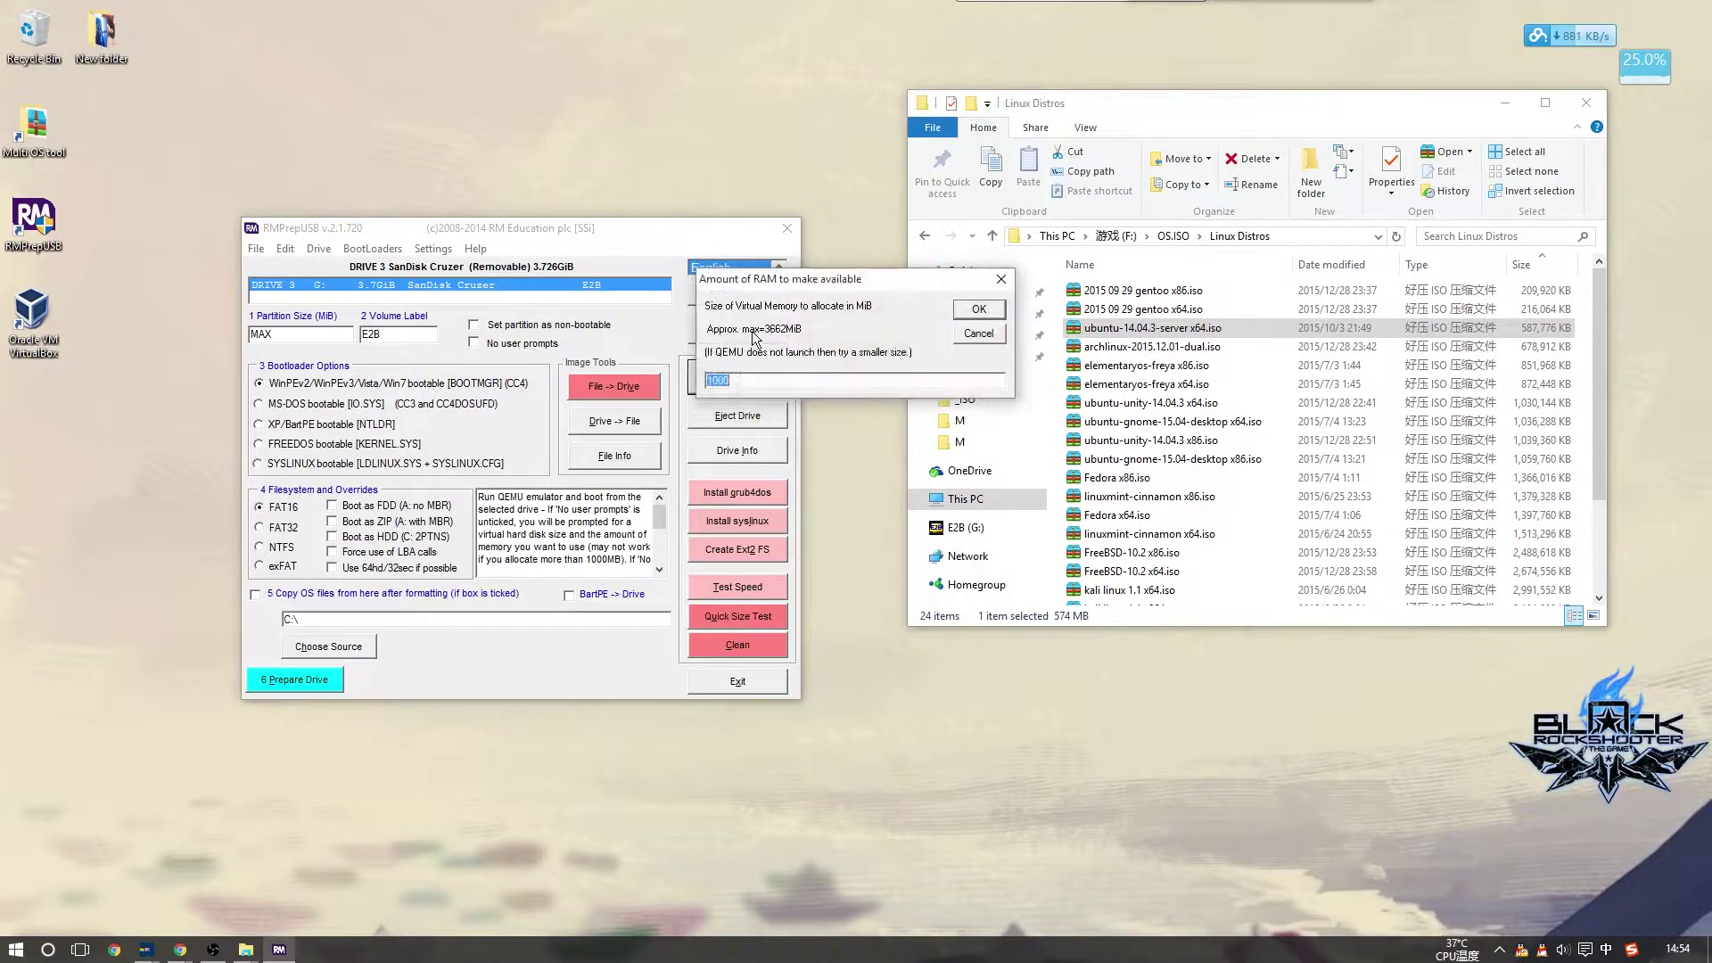
click(976, 312)
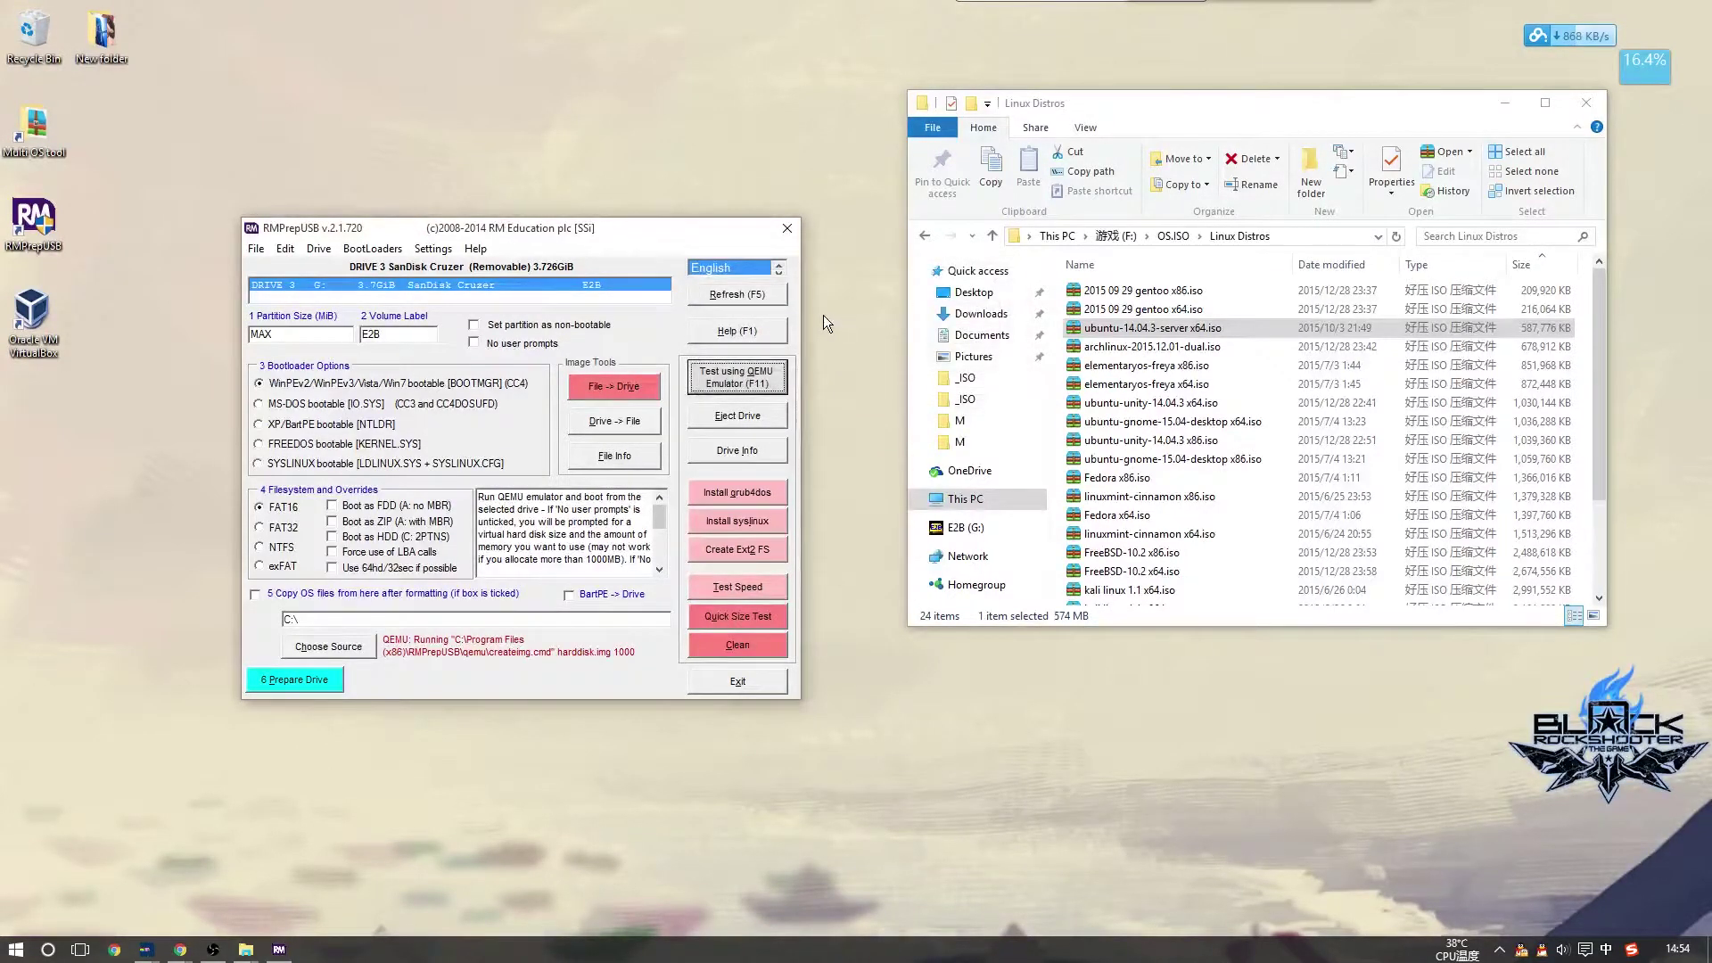
click(723, 376)
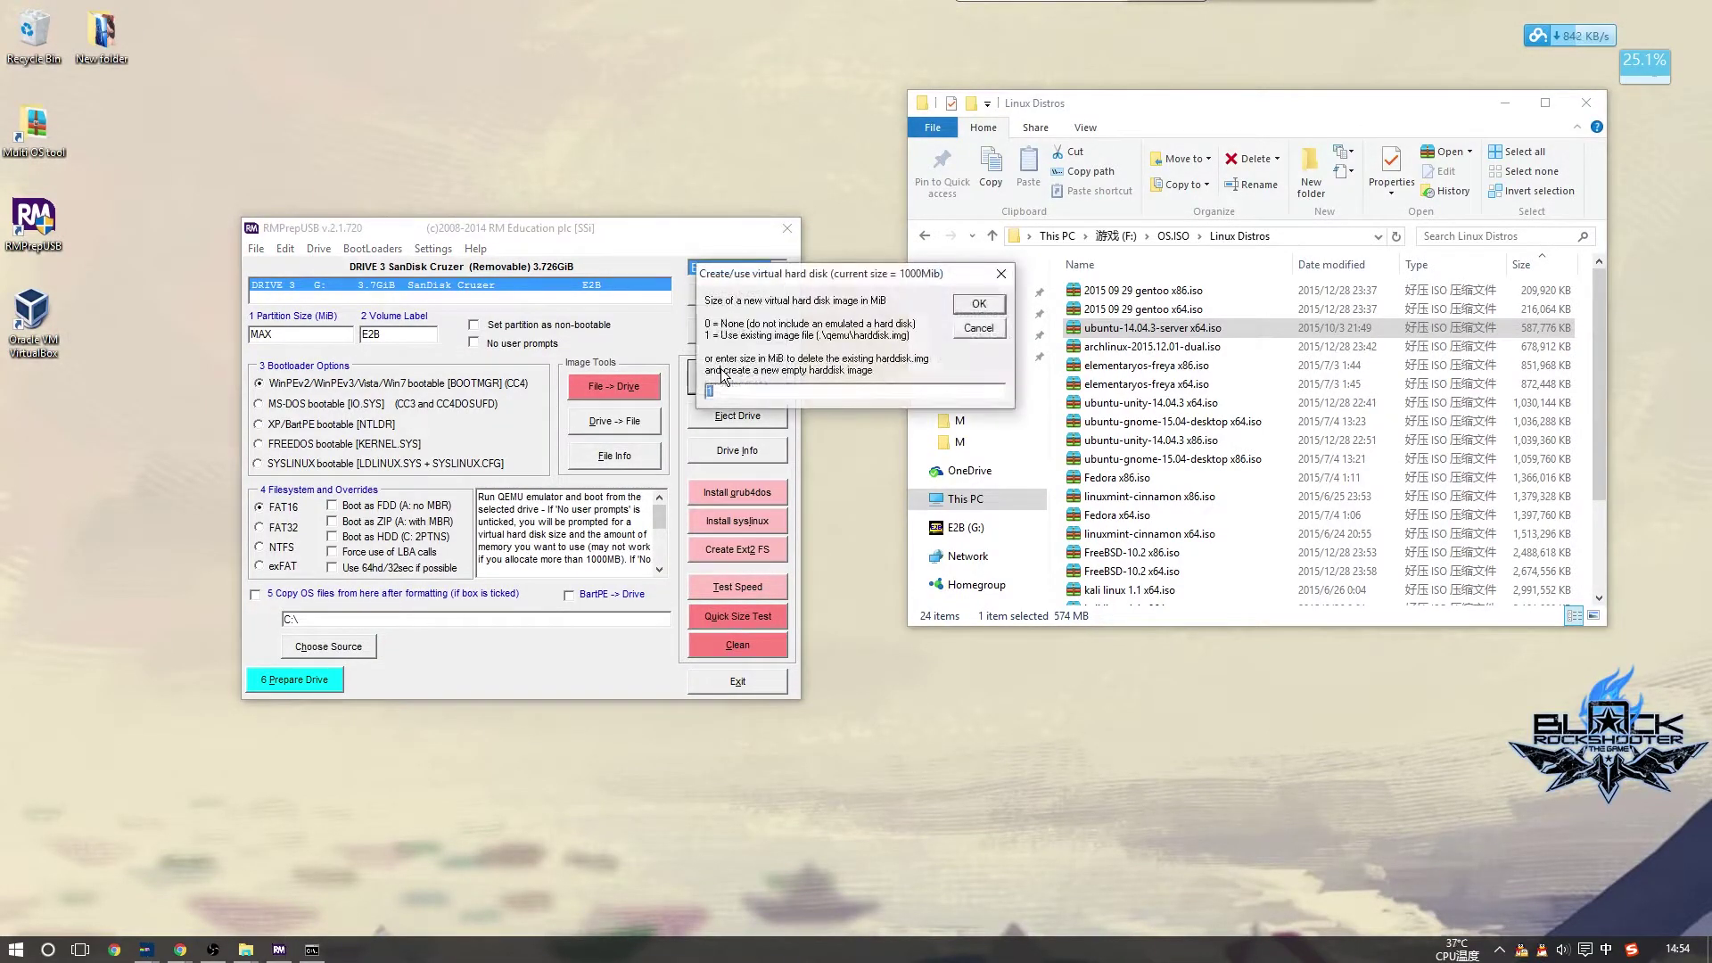
click(975, 332)
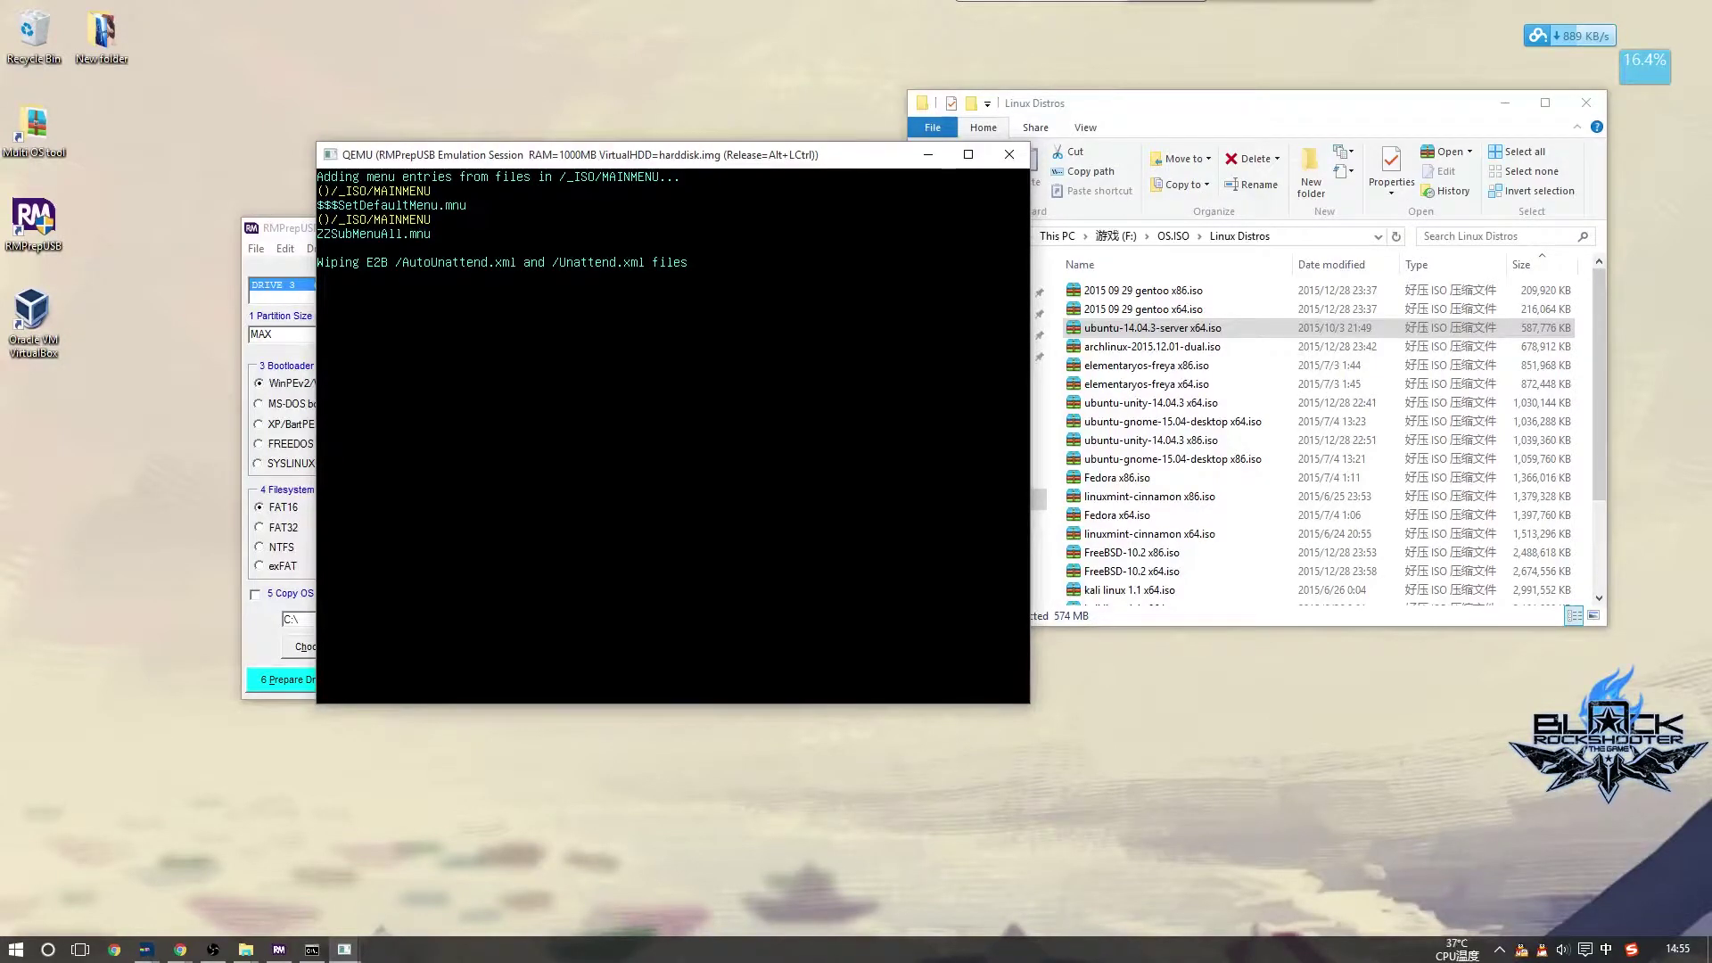
Enter the LINUX Menu from the Easy2Boot main menu in QEMU and reposition the emulator window
key(alt+Tab)
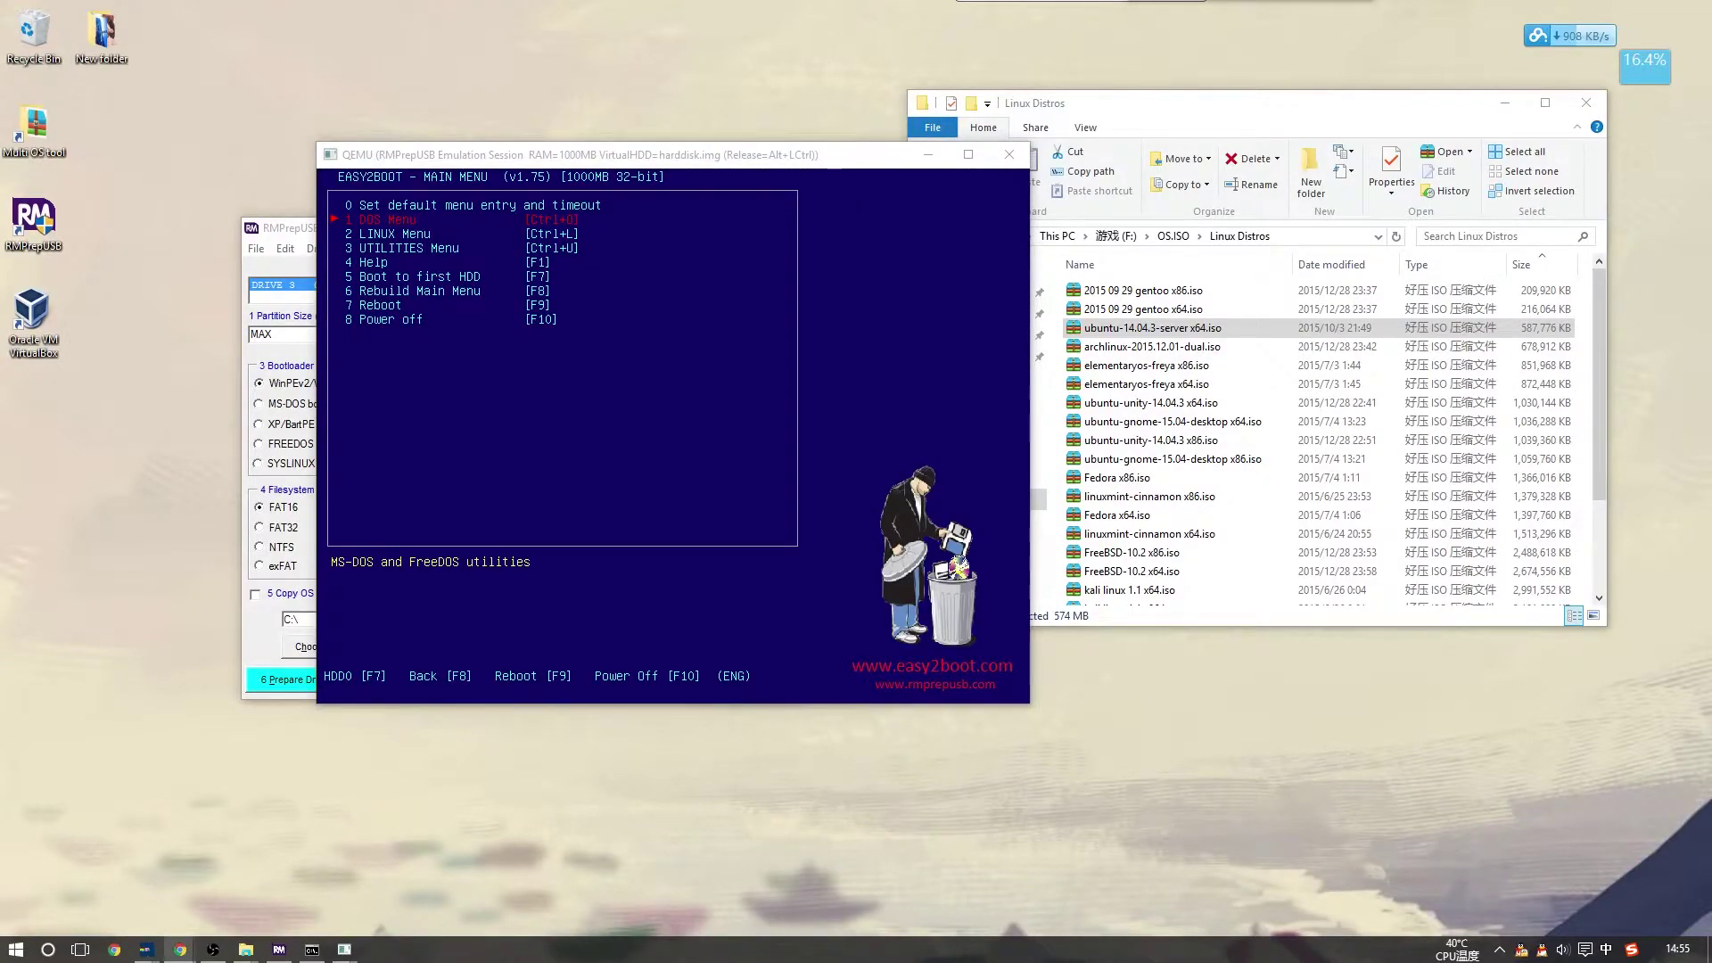
click(678, 318)
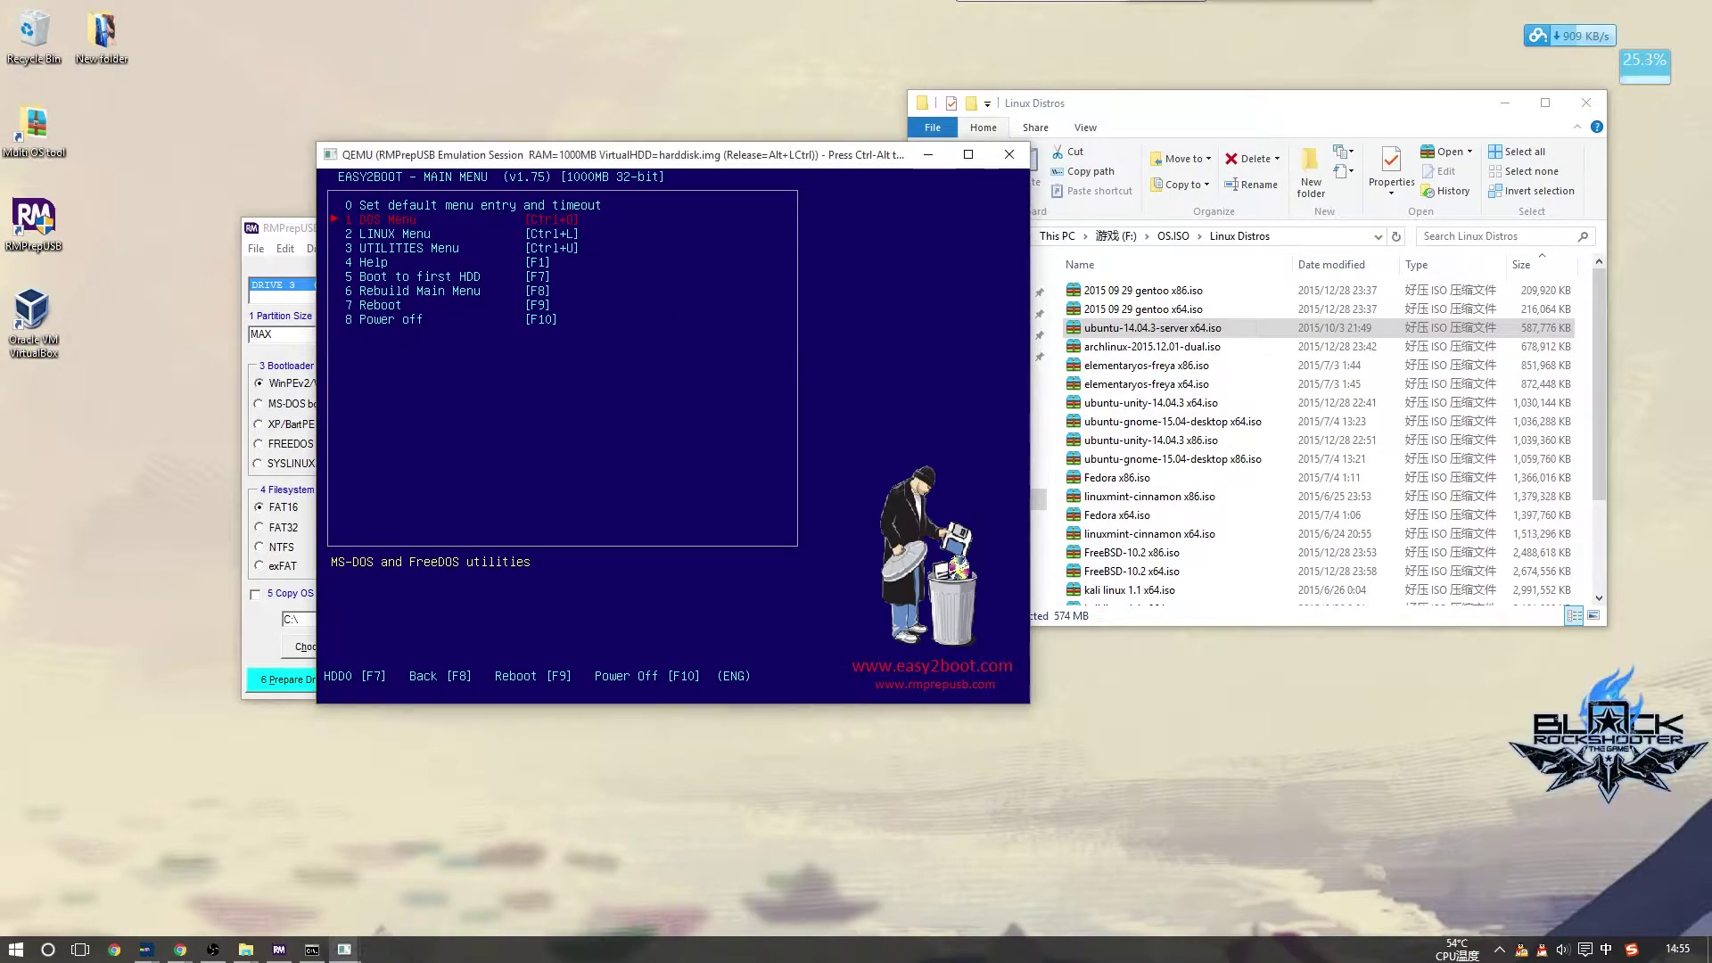
key(Down)
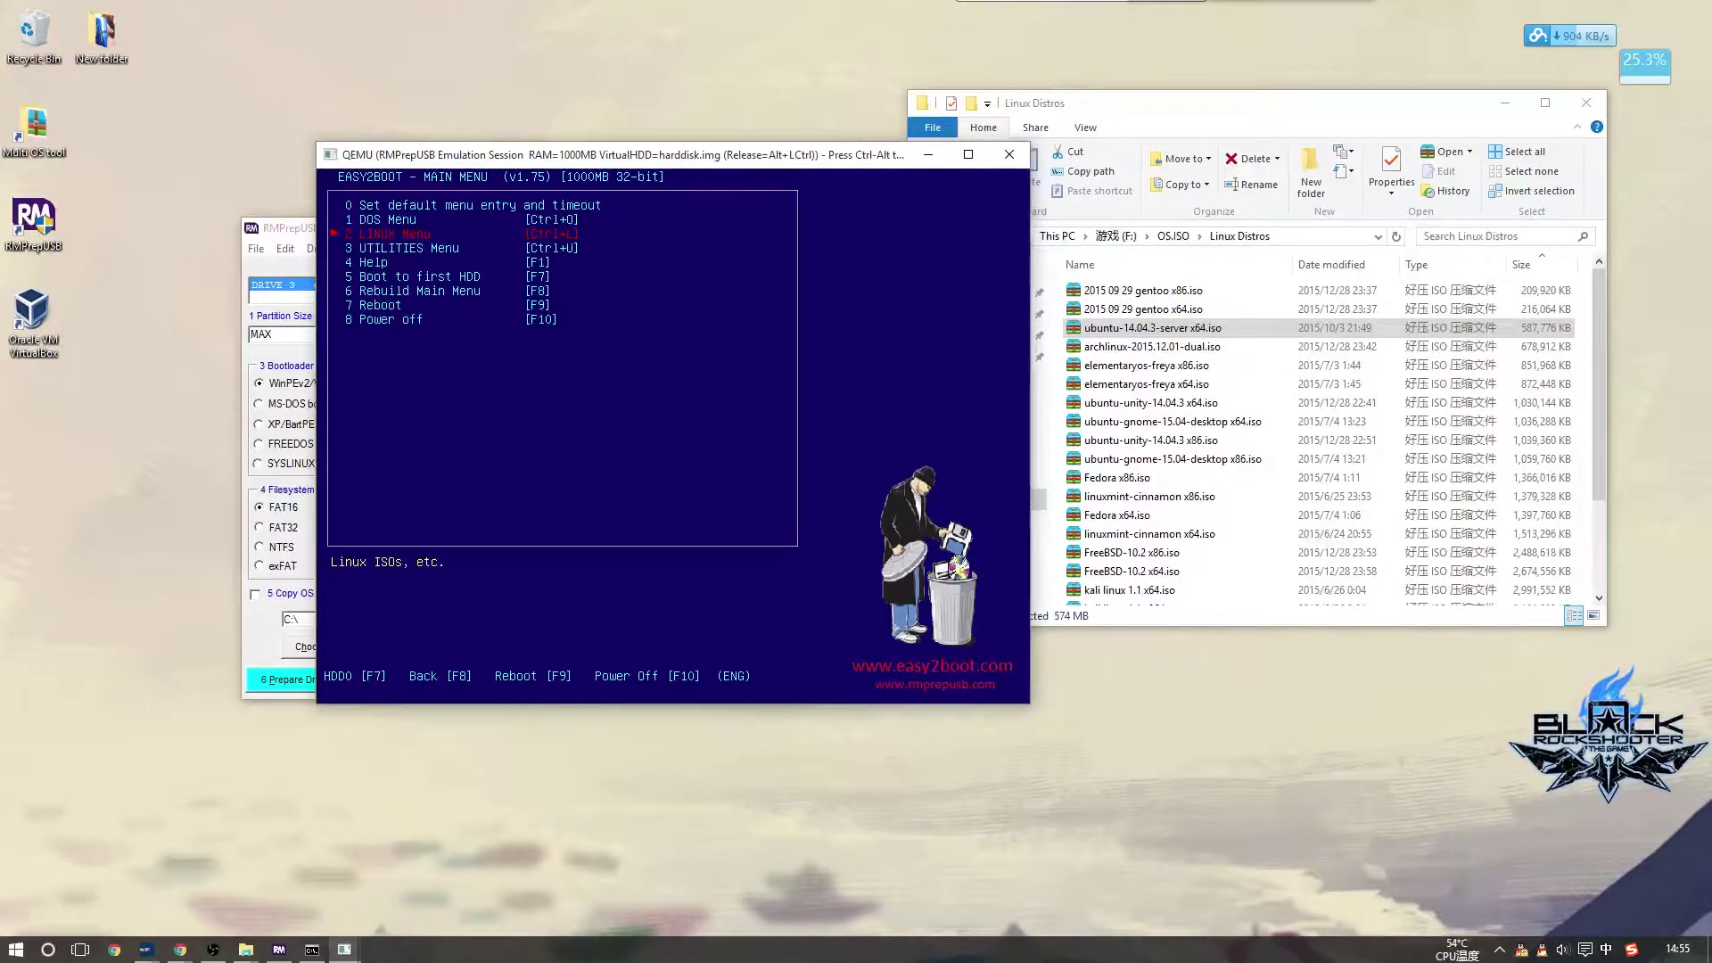
key(Return)
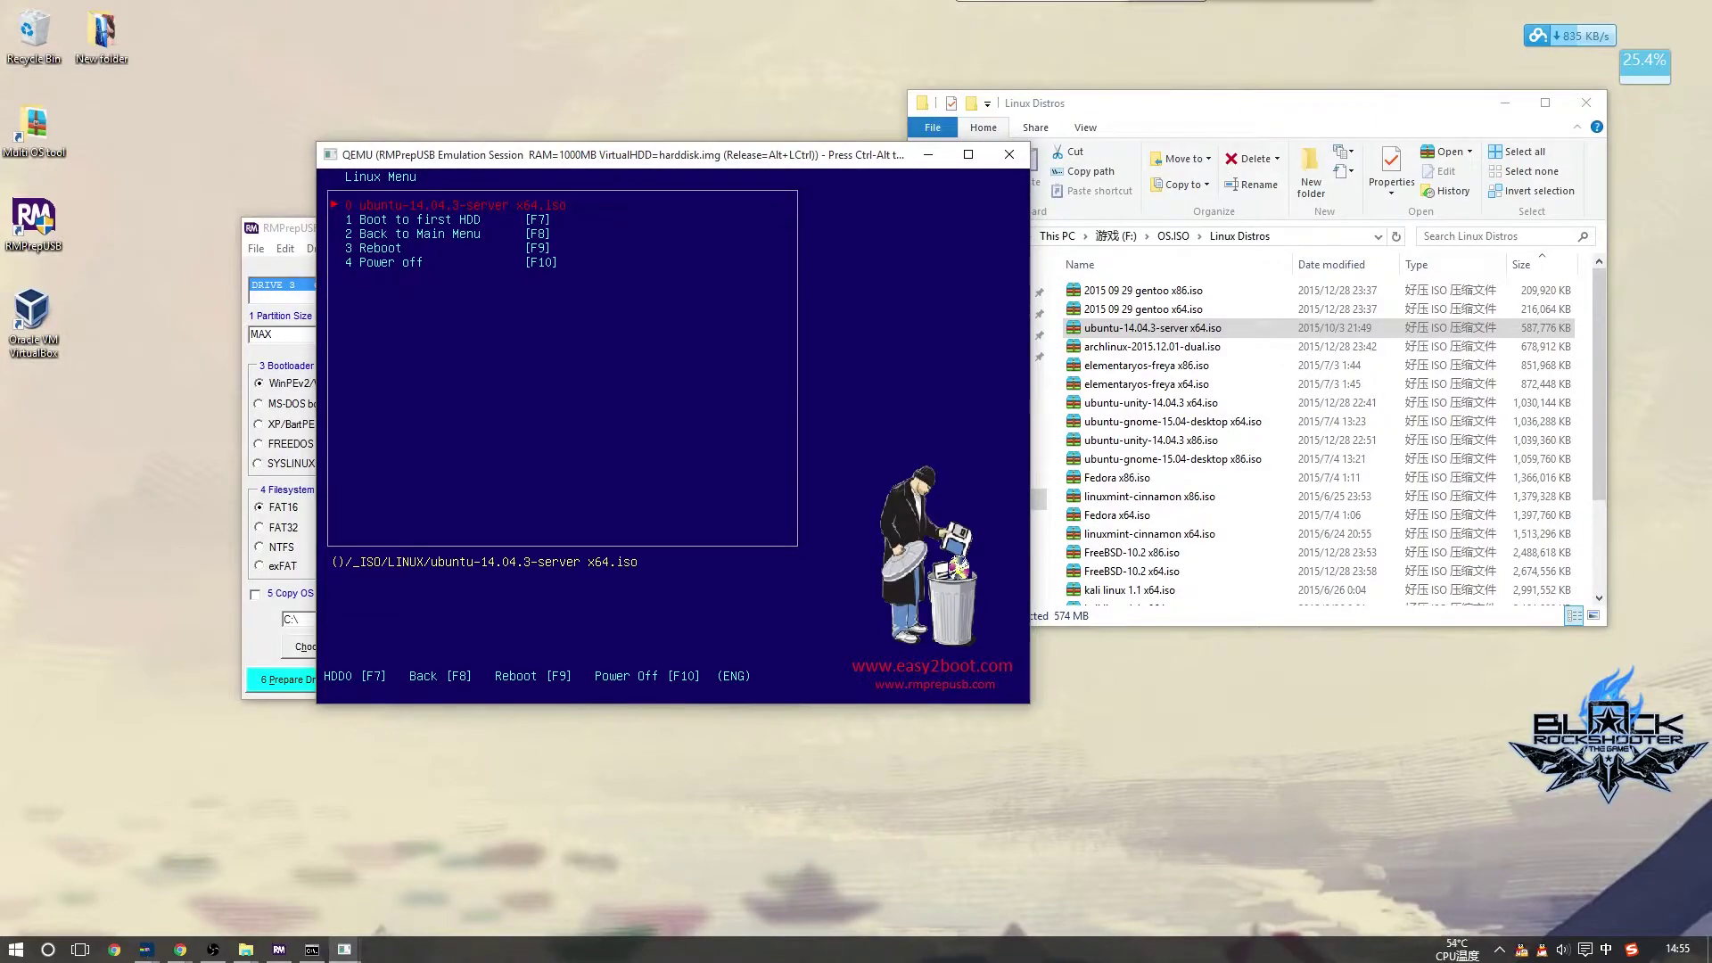
key(ctrl+alt)
drag(708, 153, 656, 250)
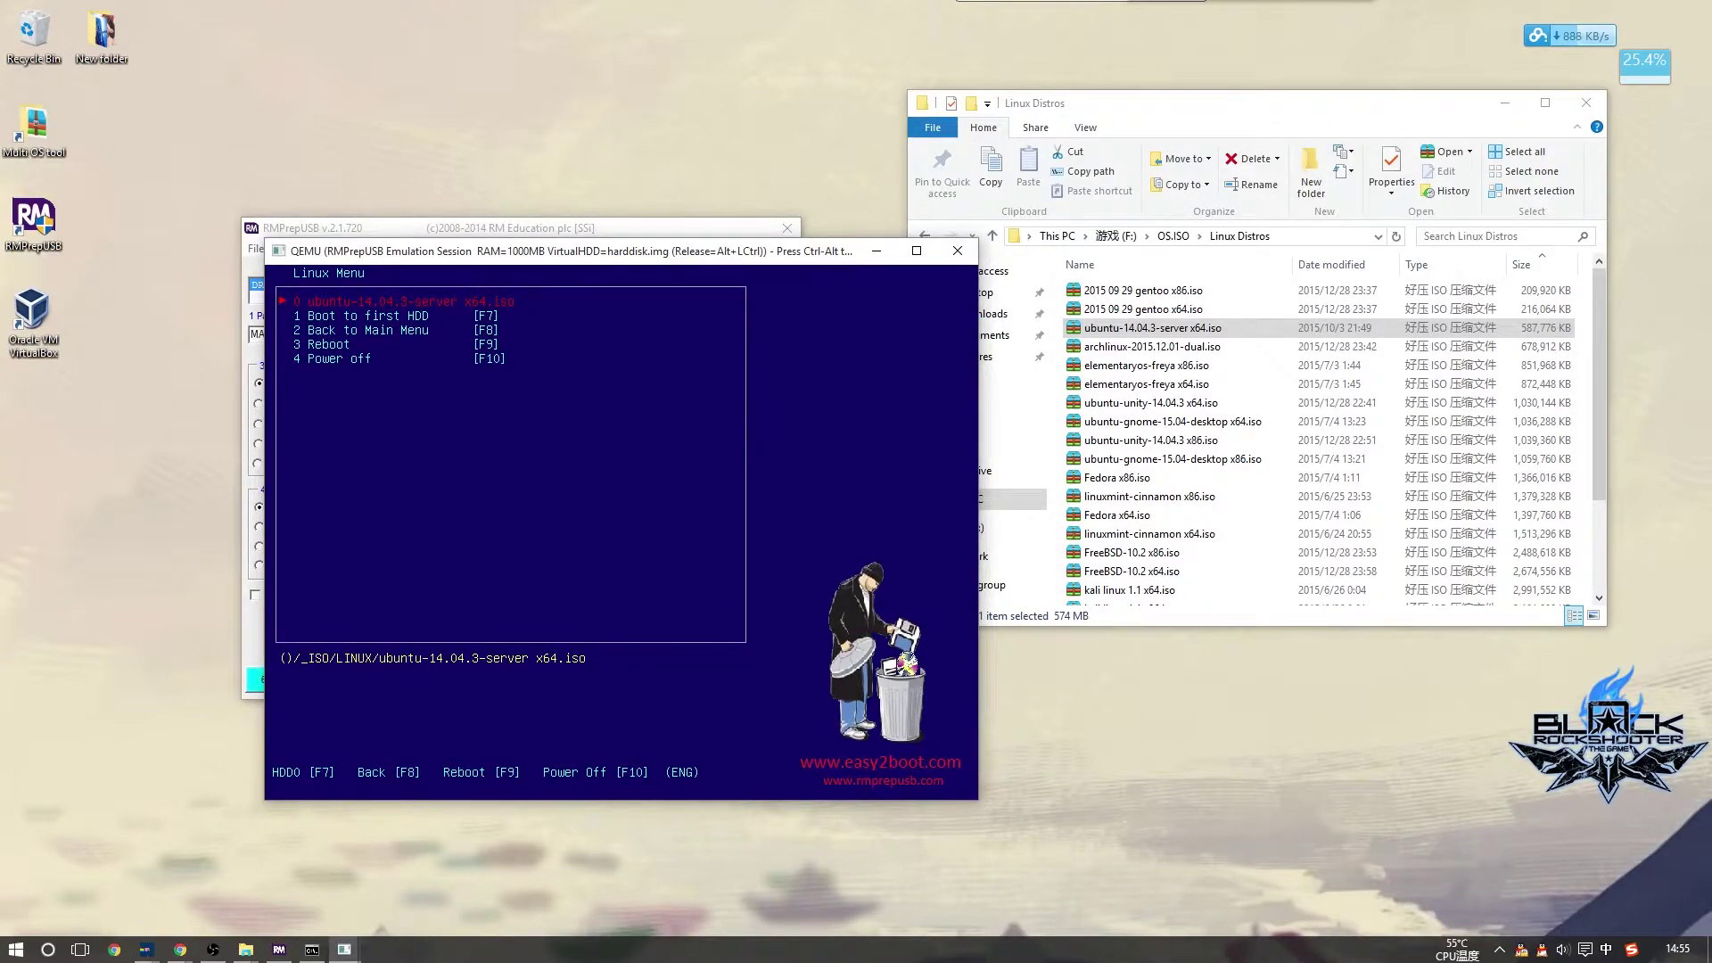
Release the captured pointer and close both the QEMU session and RMPrepUSB
key(ctrl+alt)
drag(768, 253, 769, 246)
click(959, 244)
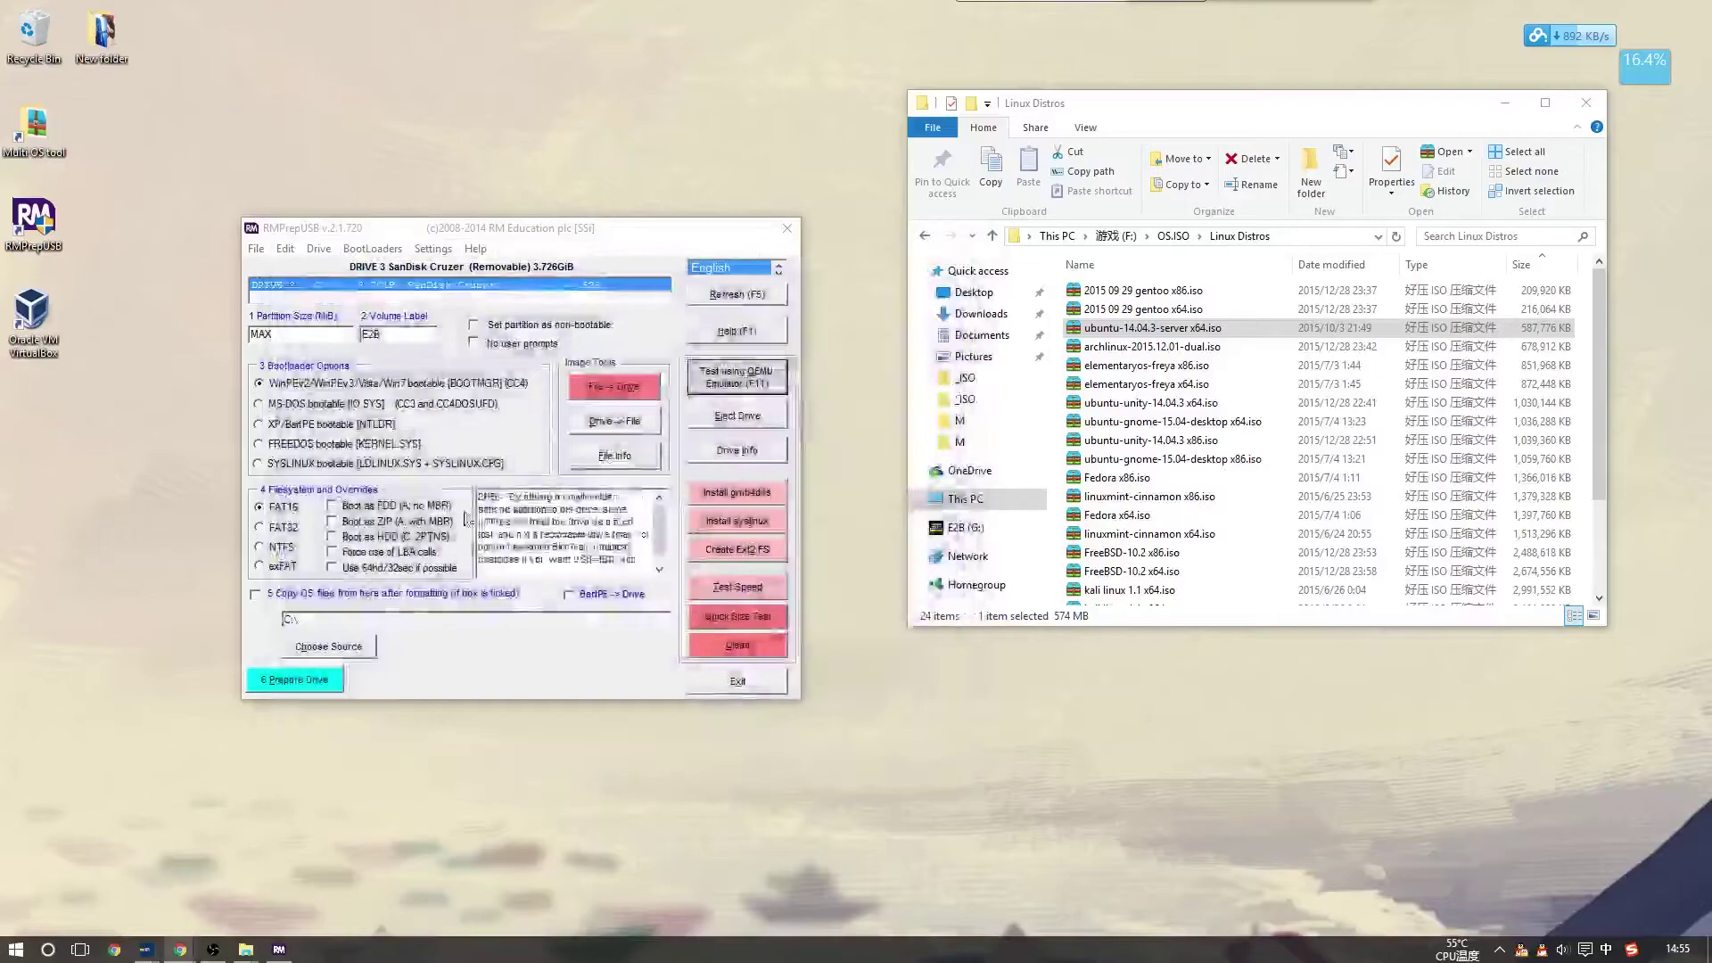
click(787, 229)
Refresh the desktop and put away the Linux Distros folder window
right_click(586, 230)
click(625, 280)
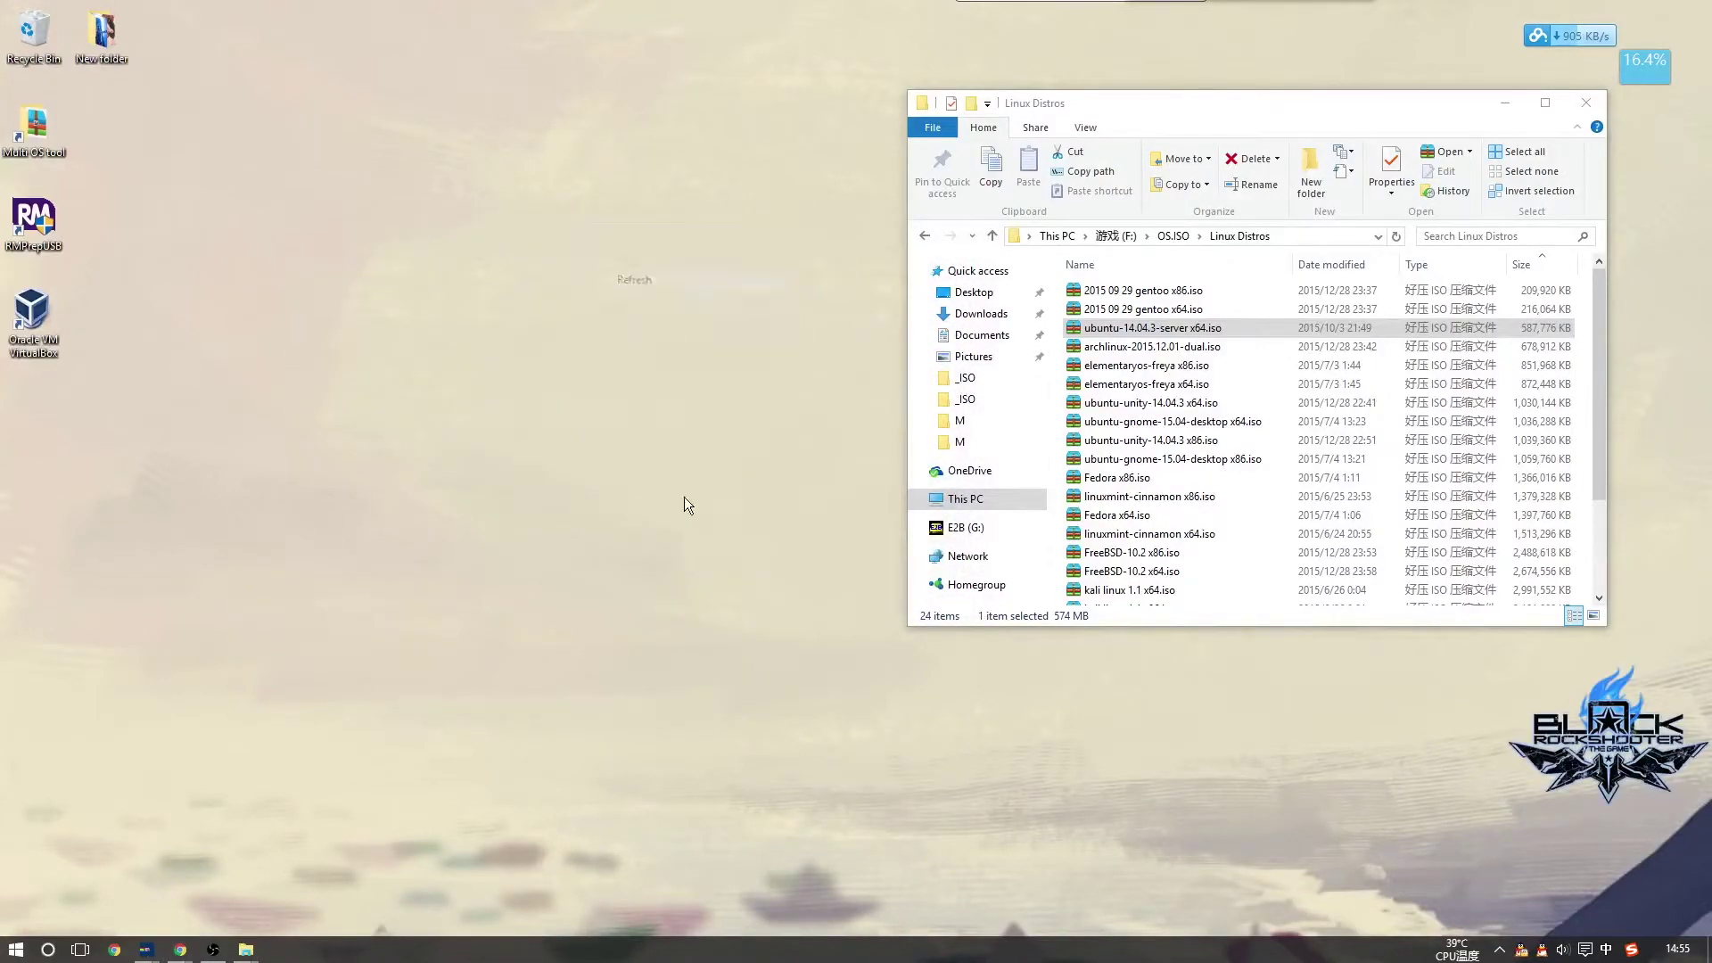
click(1216, 289)
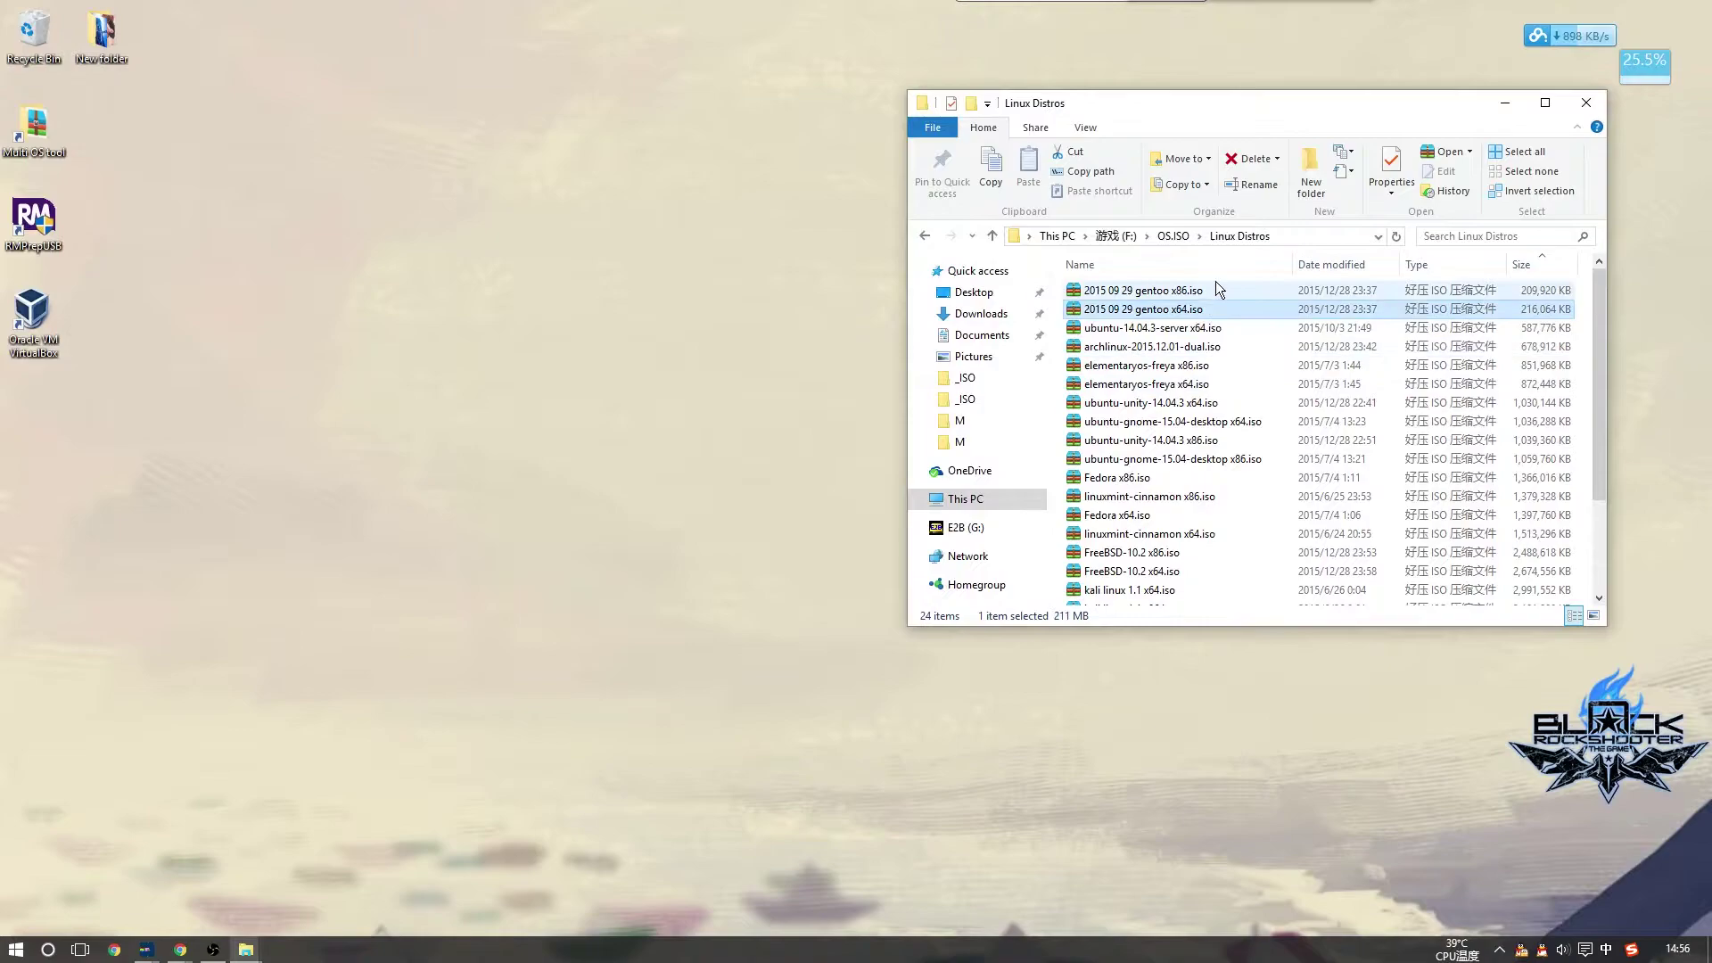
right_click(511, 310)
click(553, 363)
drag(406, 136, 624, 499)
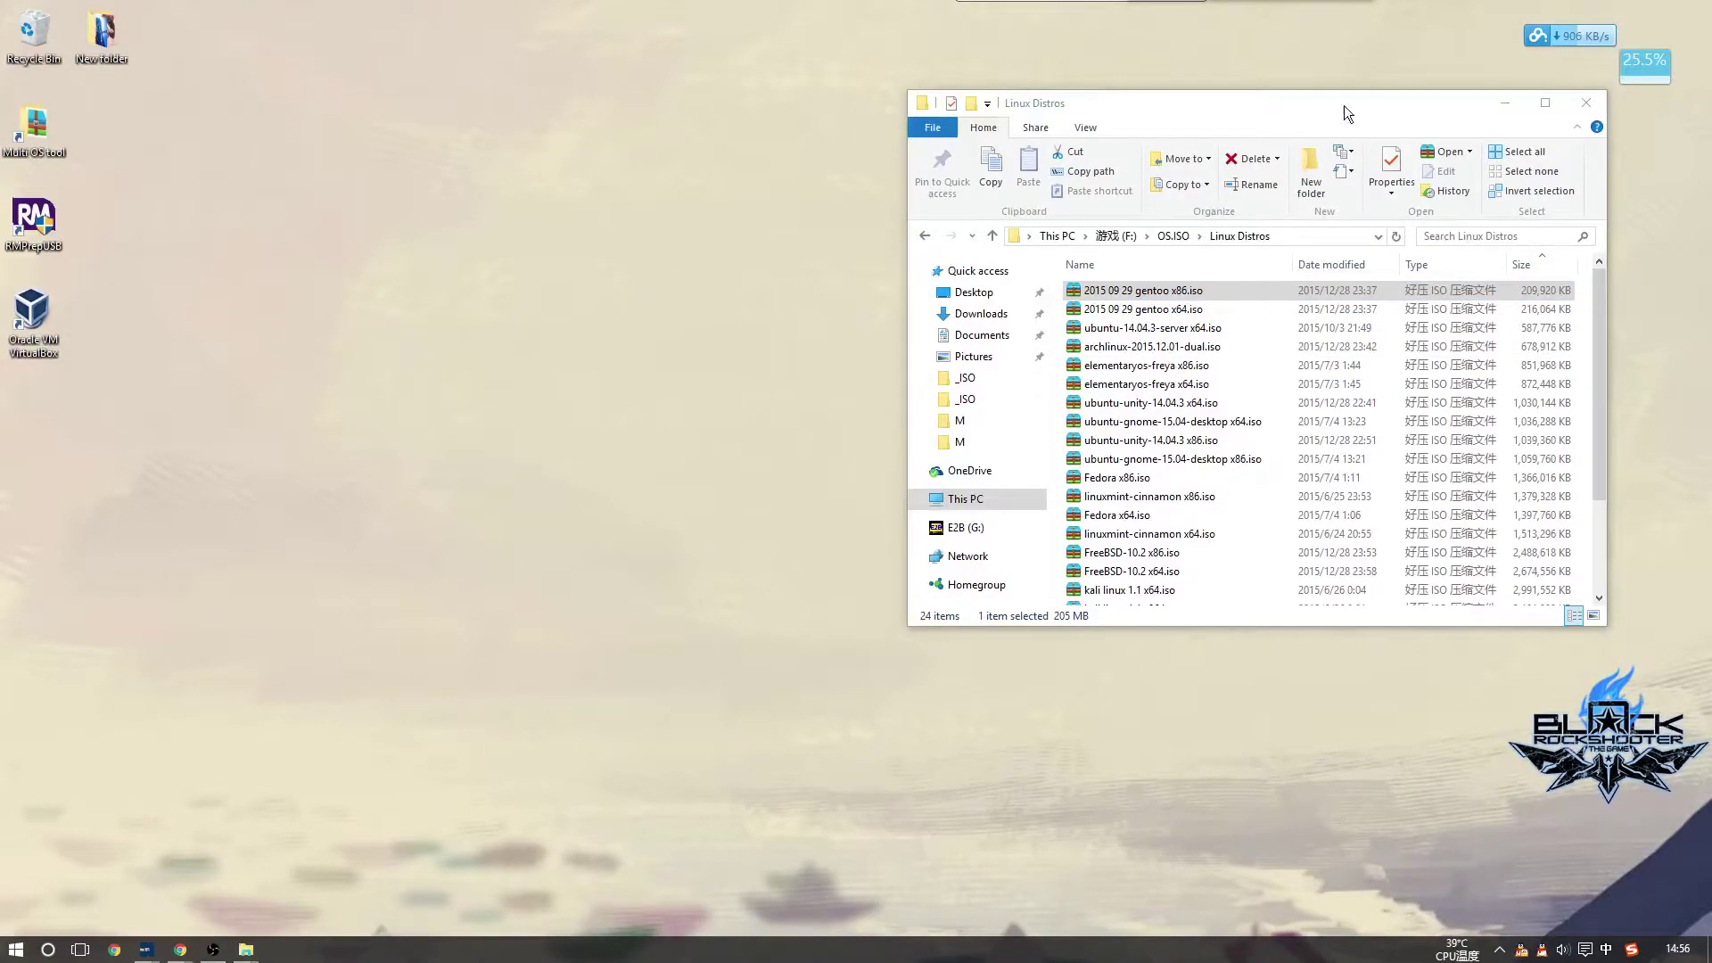
drag(1345, 104, 1345, 141)
click(1319, 136)
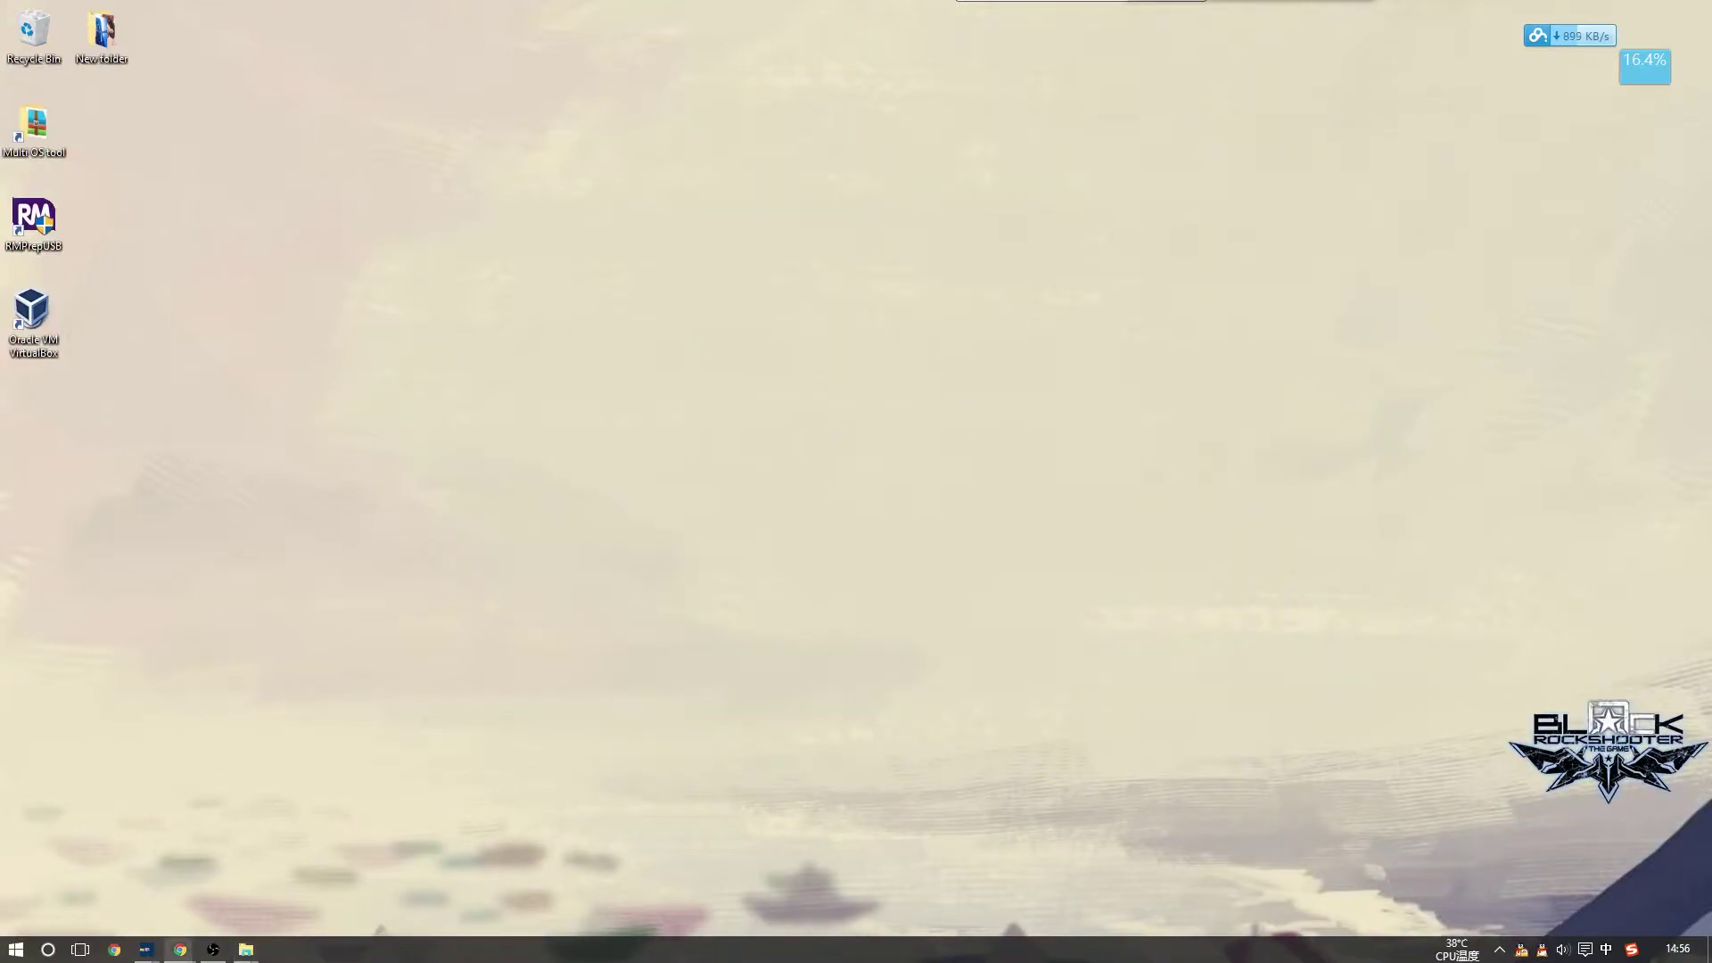
Switch to Chrome and open the Wallpaper Abyss site at wall.alphacoders.com
click(180, 949)
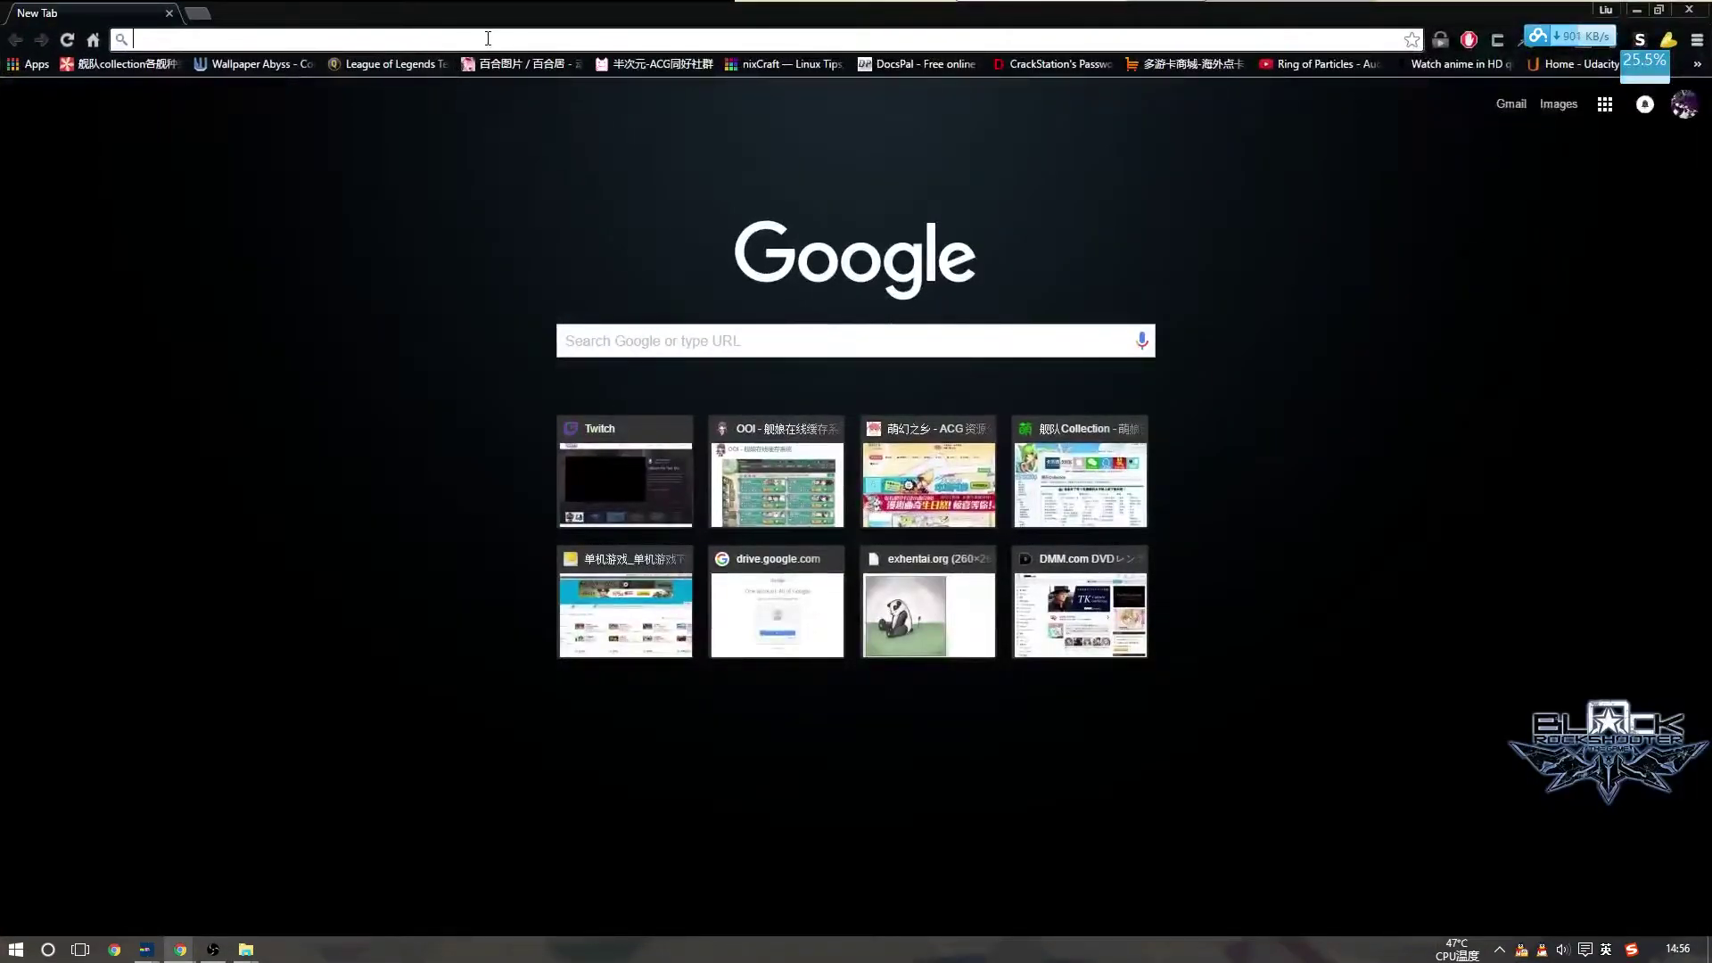
text(a)
key(BackSpace)
key(BackSpace)
text(wall)
key(Return)
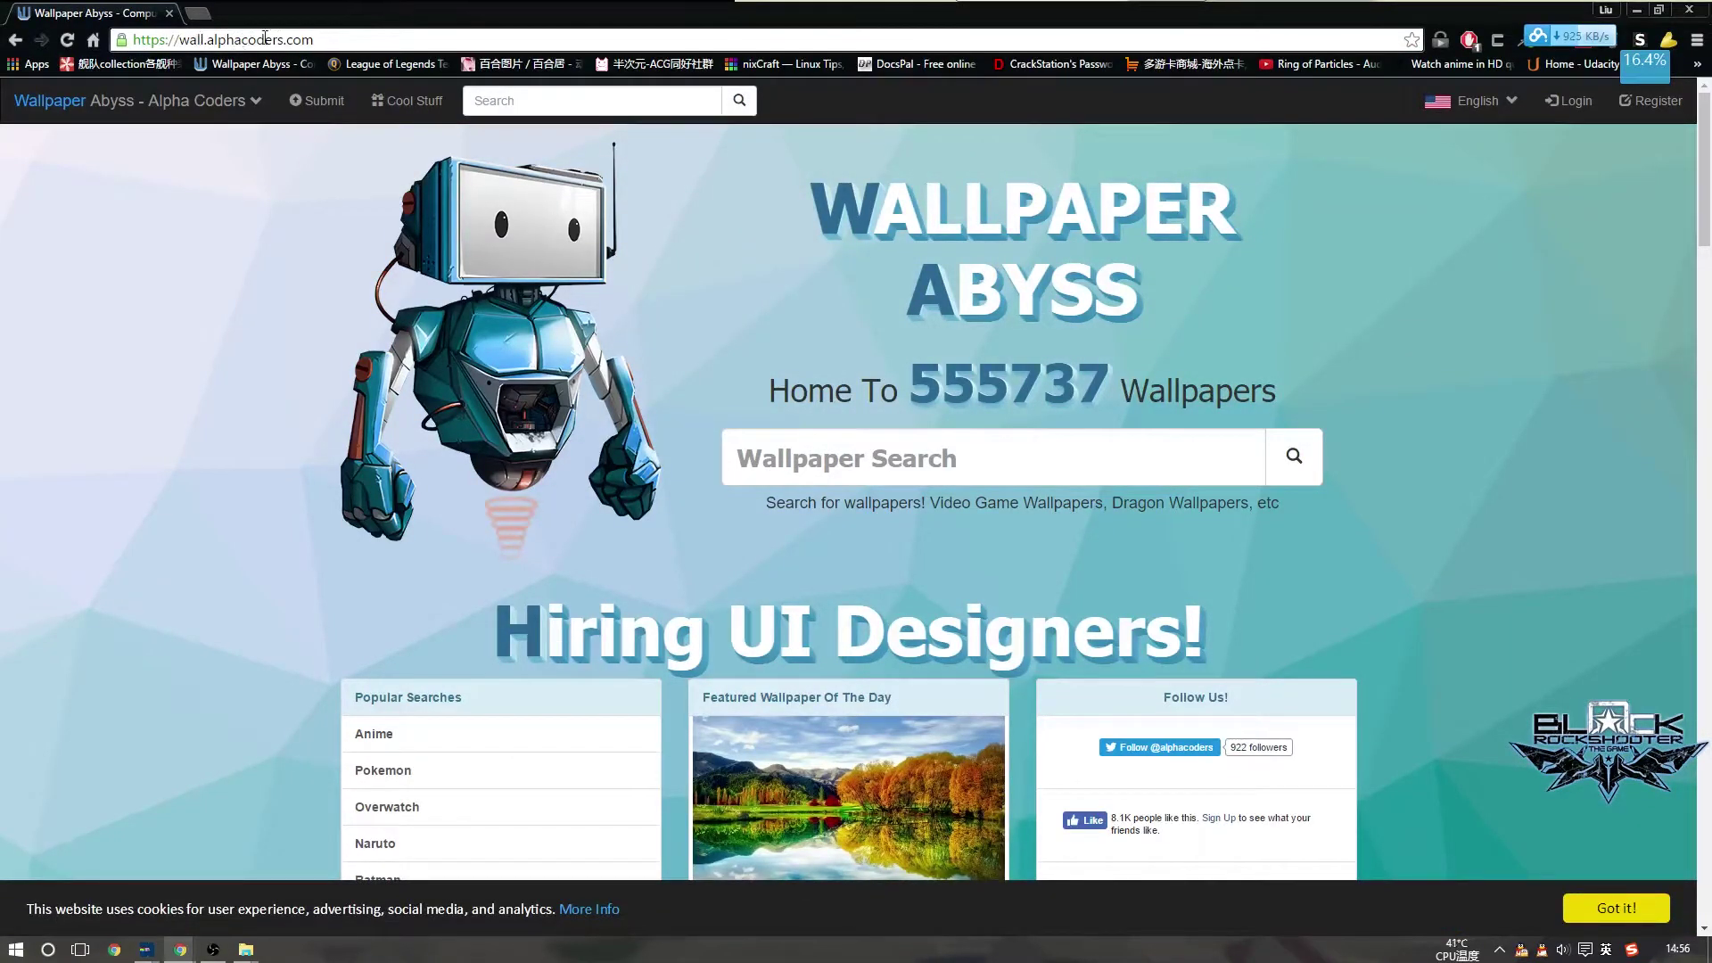
Browse the featured wallpapers and open the 1920x1080 My Teen Romantic Comedy SNAFU anime wallpaper
scroll(798, 408, down, 10)
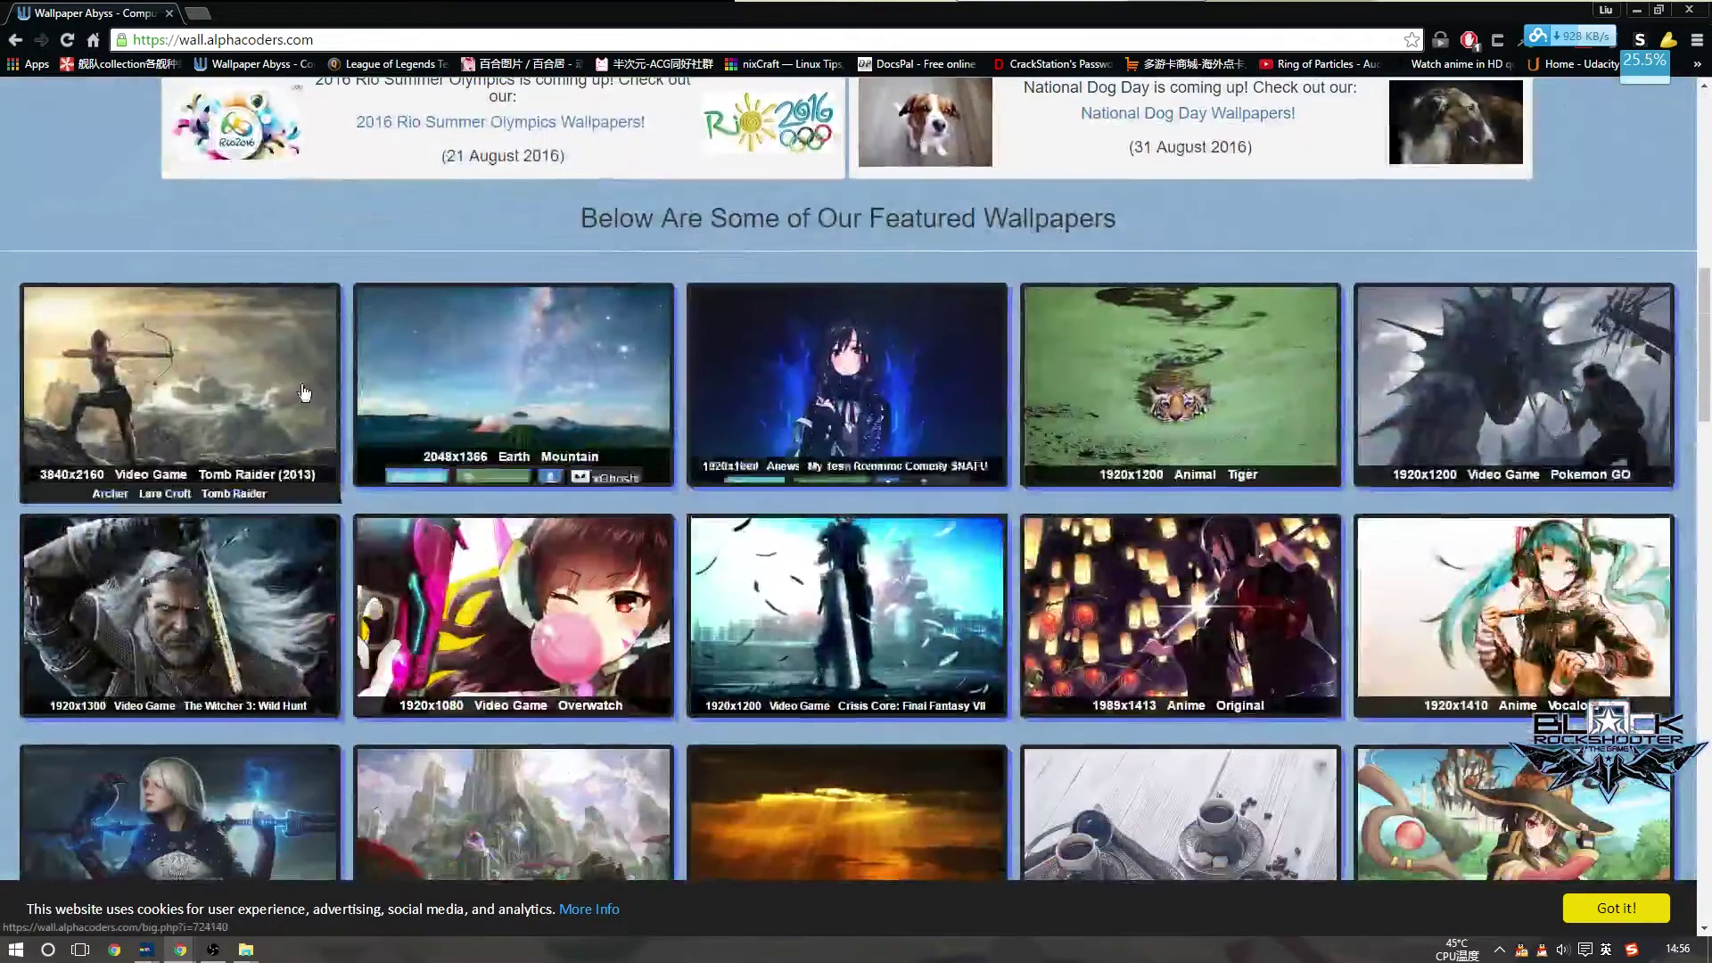
scroll(513, 339, down, 3)
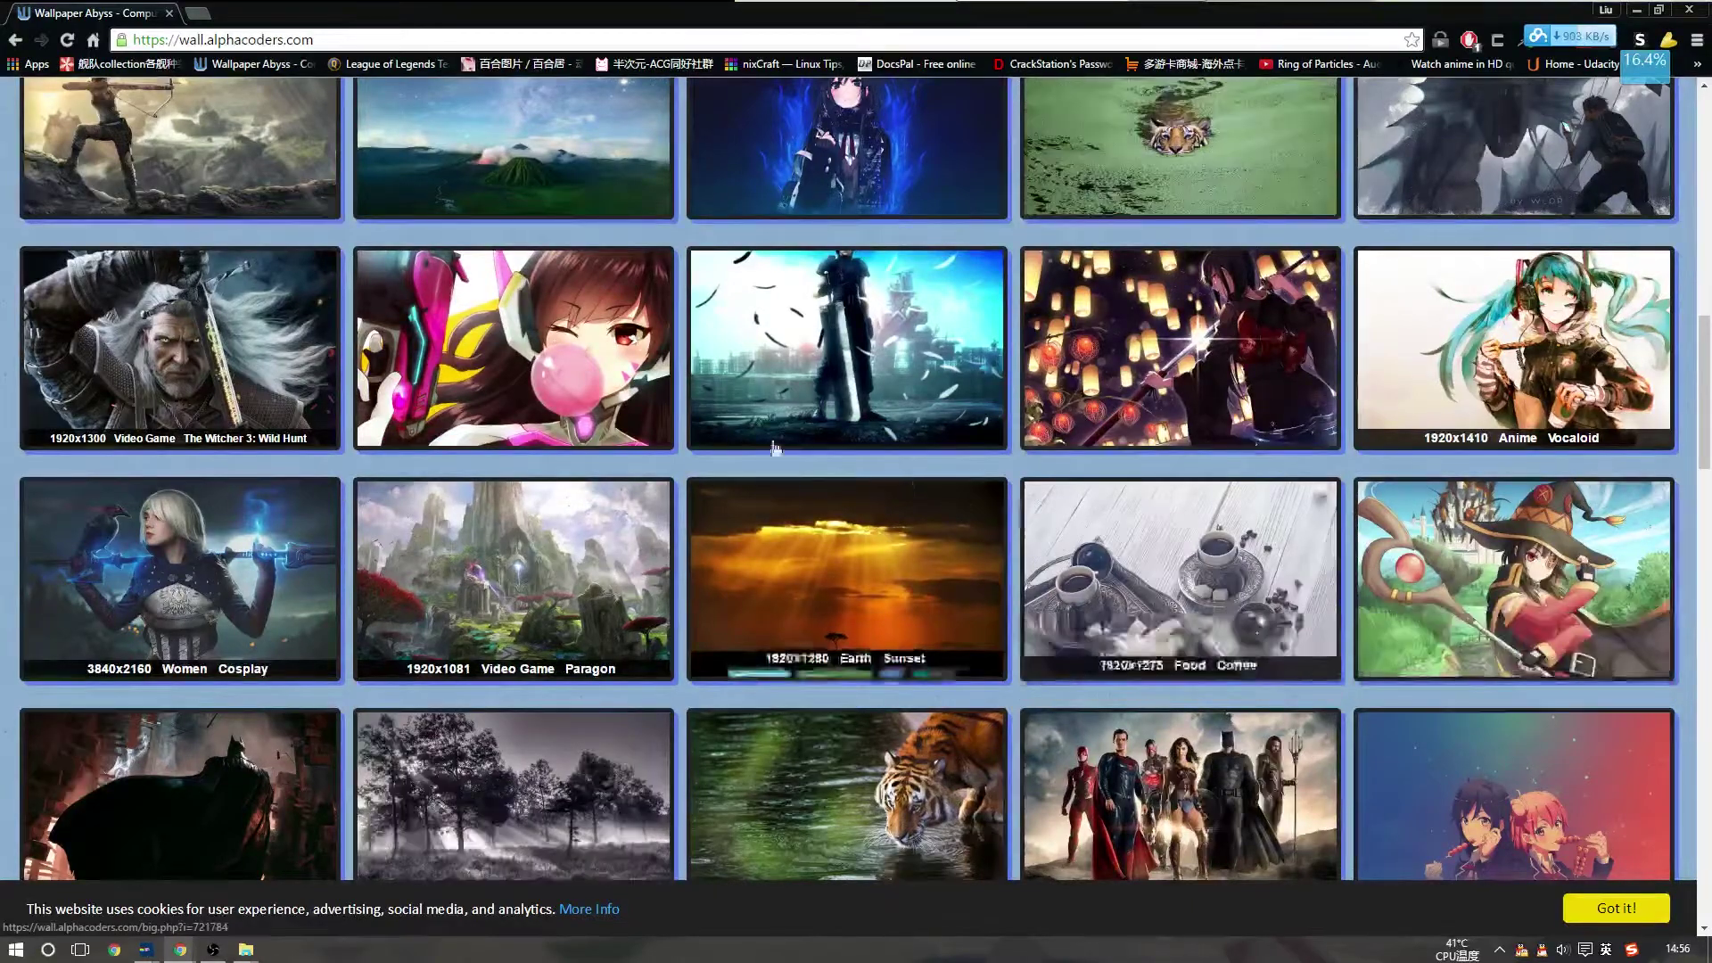
scroll(674, 428, up, 4)
scroll(1195, 455, down, 11)
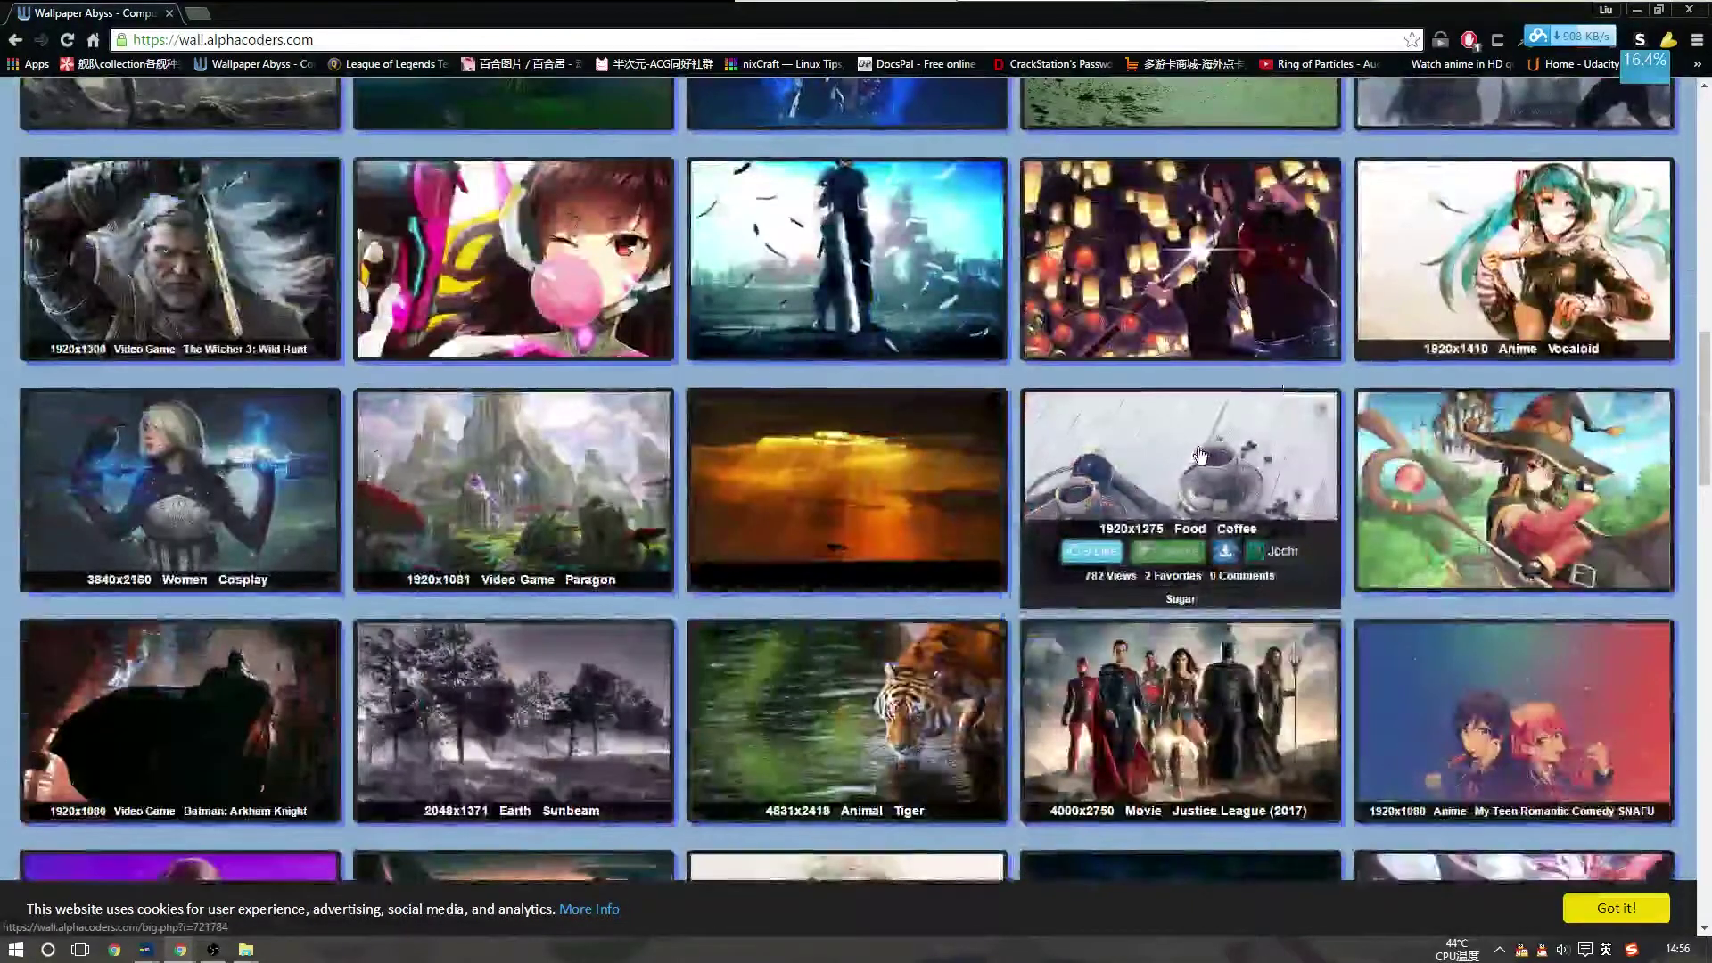
scroll(818, 410, up, 9)
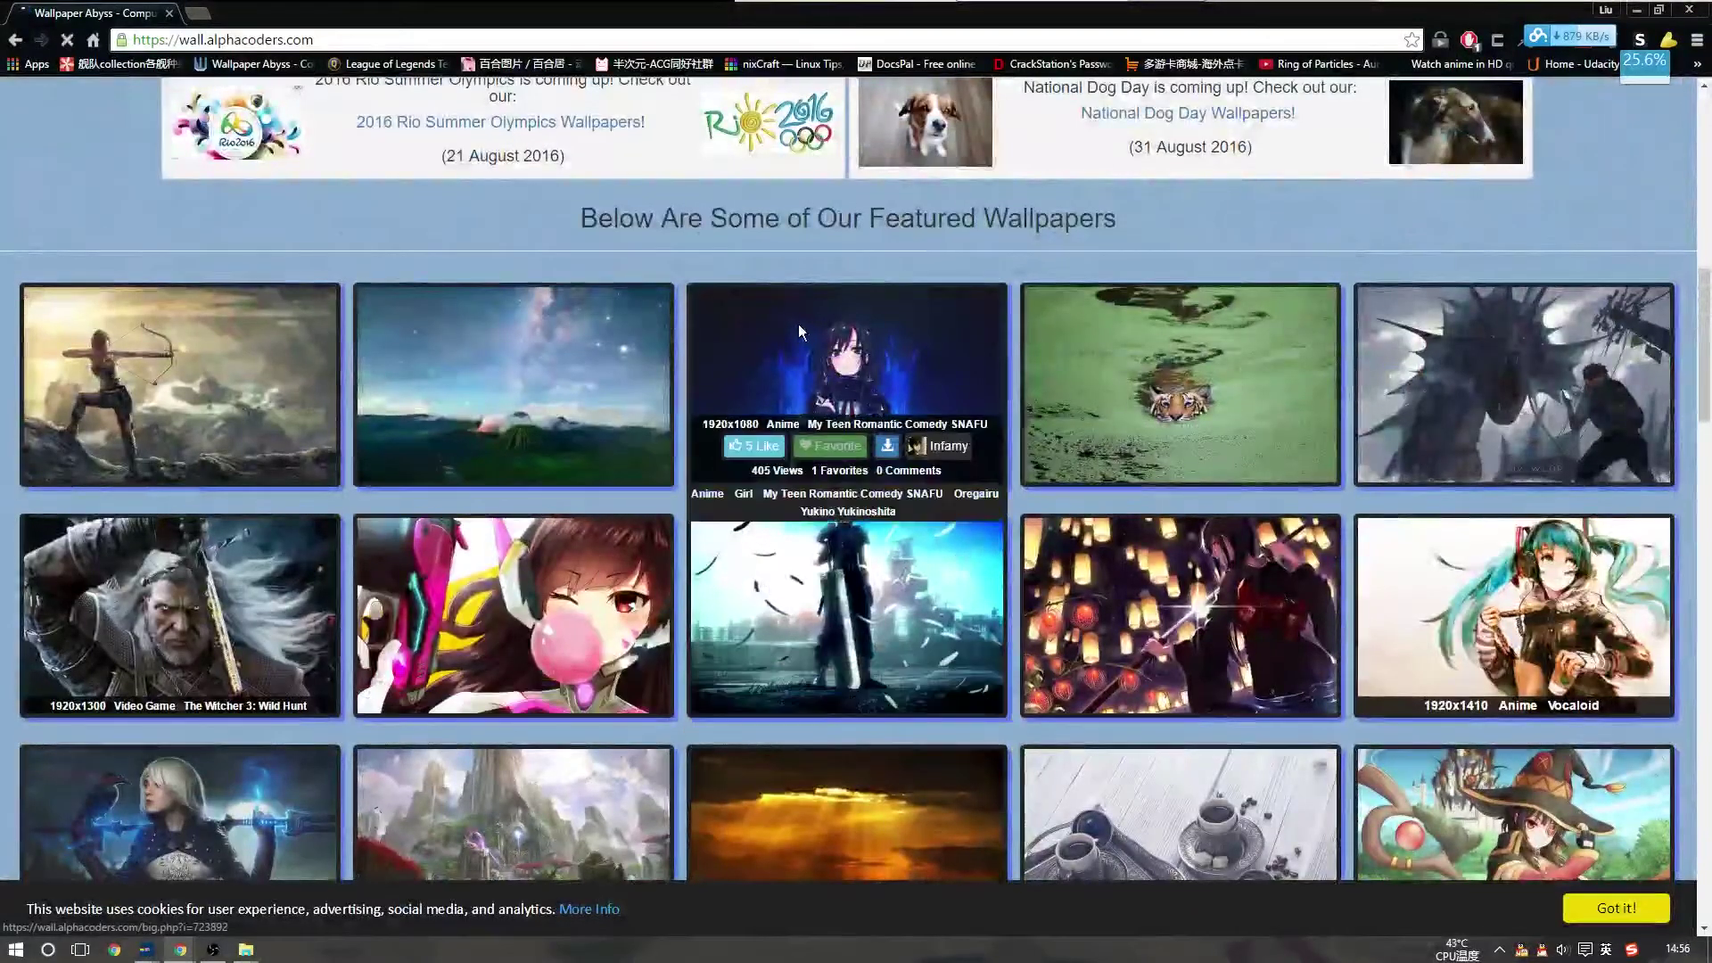
click(799, 324)
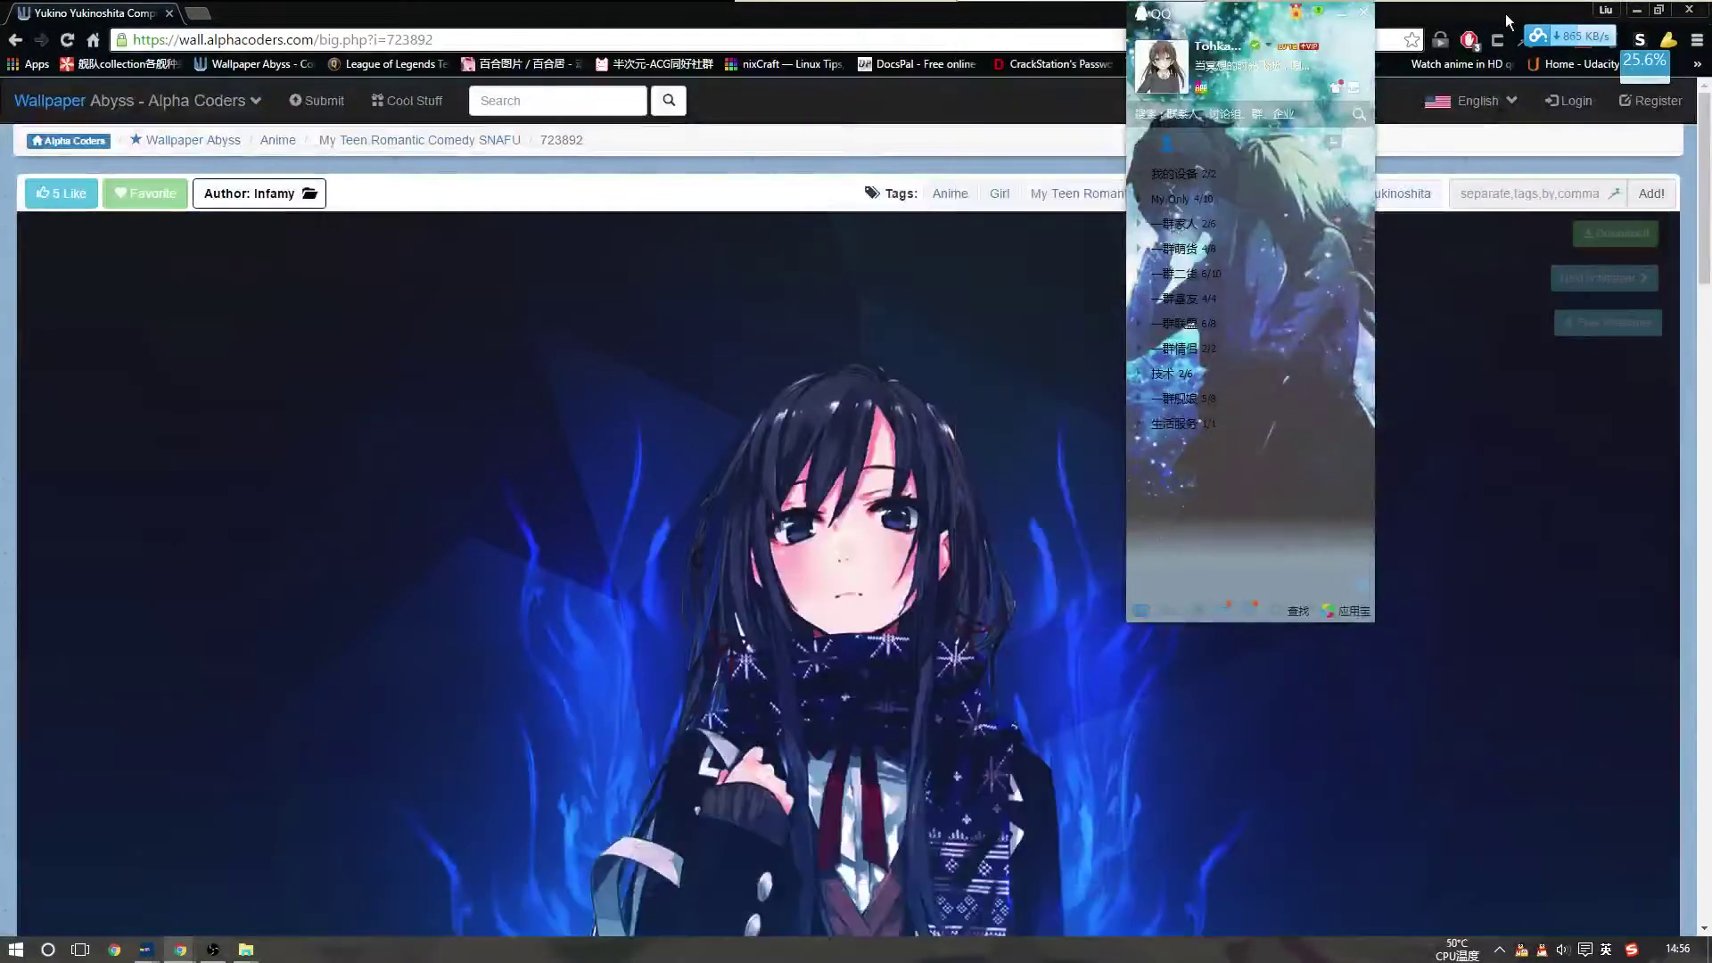
Save the opened wallpaper image onto the desktop and put the browser window away
drag(1502, 18, 1439, 46)
drag(993, 577, 169, 694)
click(478, 356)
drag(1402, 54, 908, 178)
click(1079, 158)
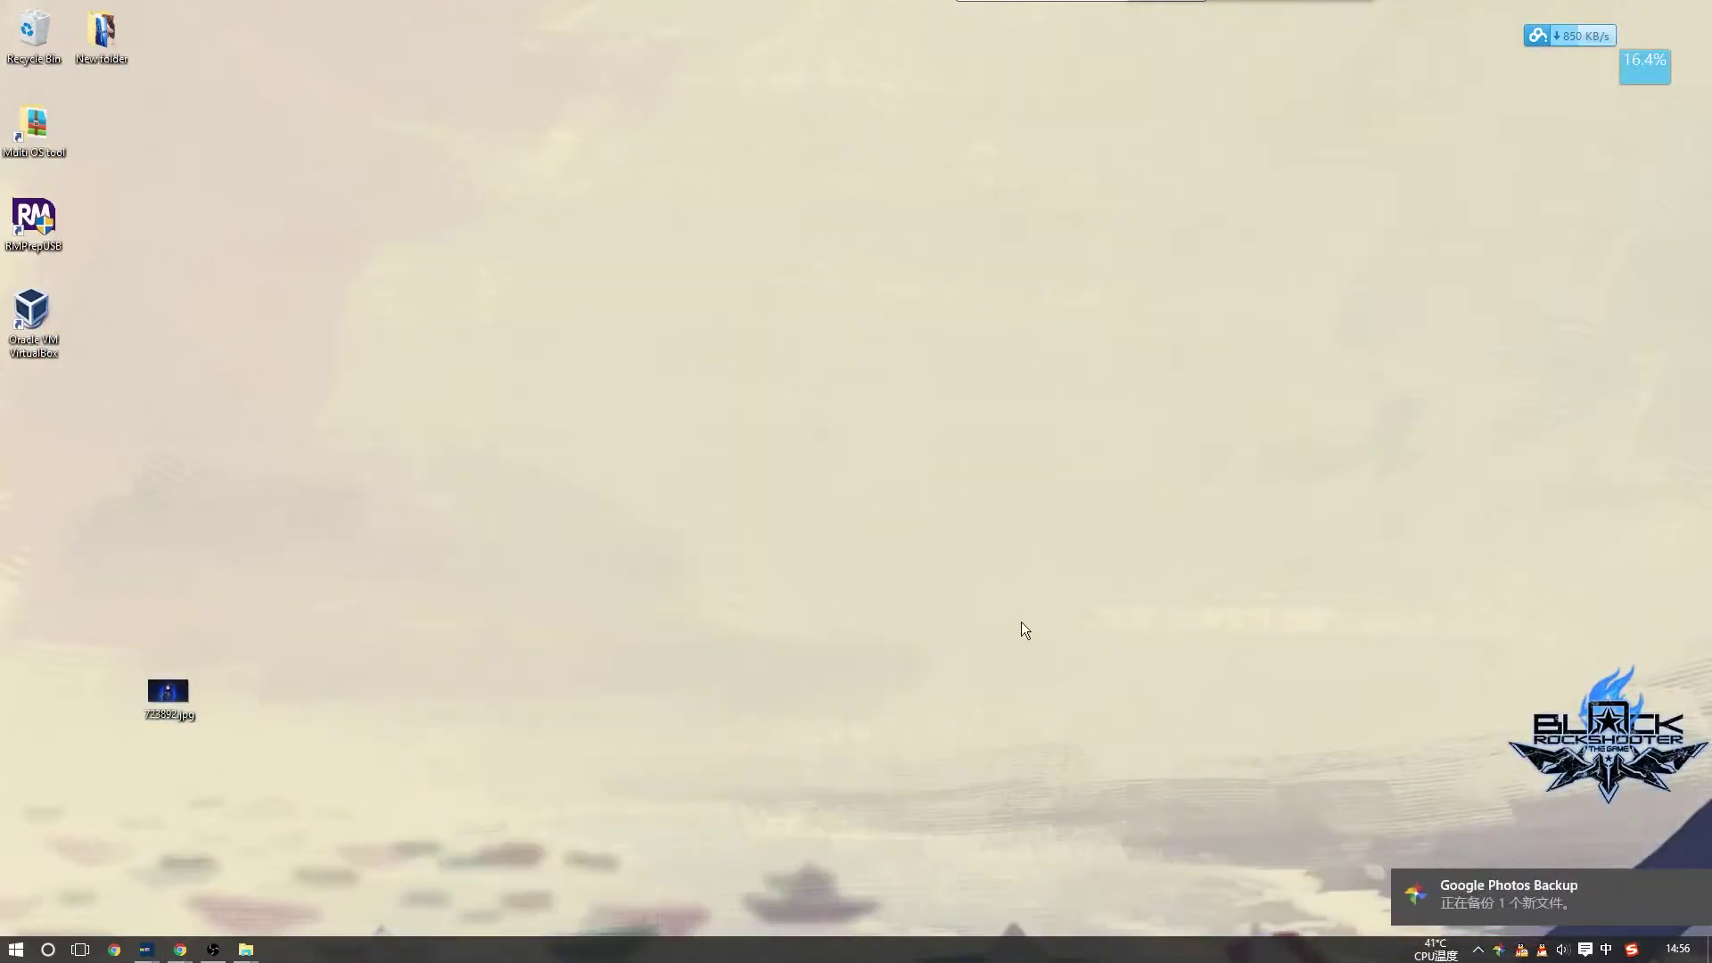
Launch Adobe Photoshop CC 2015 and minimise its window to return to the desktop
key(super)
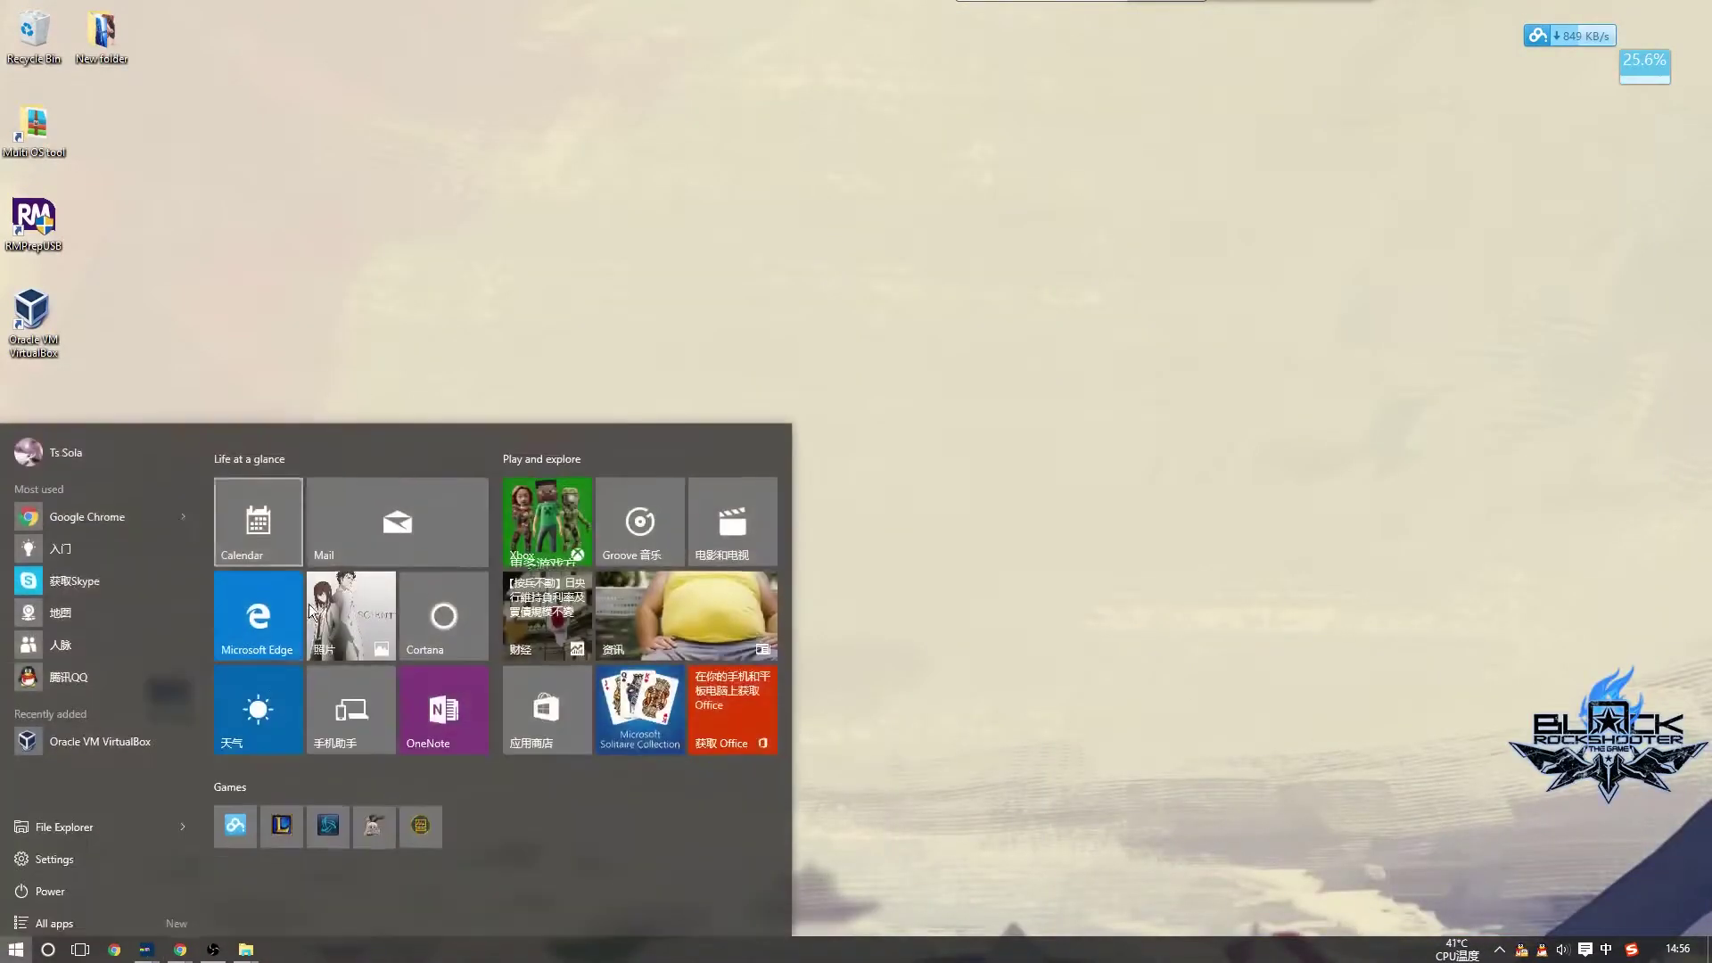
text(photo)
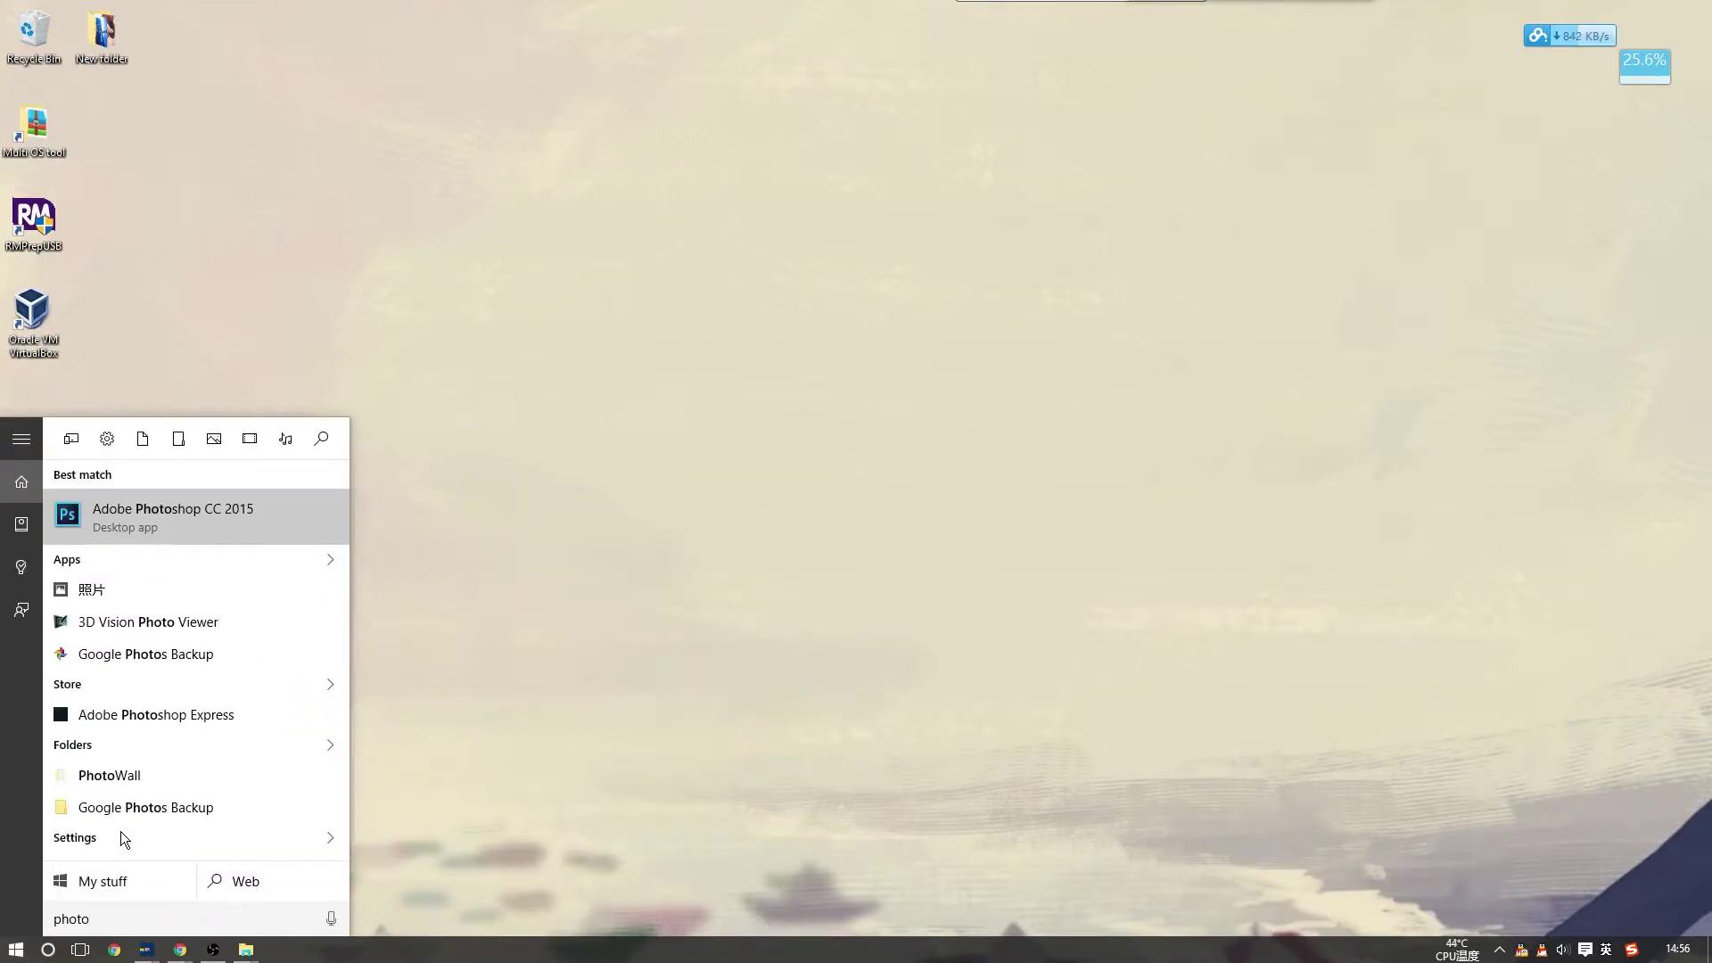
click(169, 510)
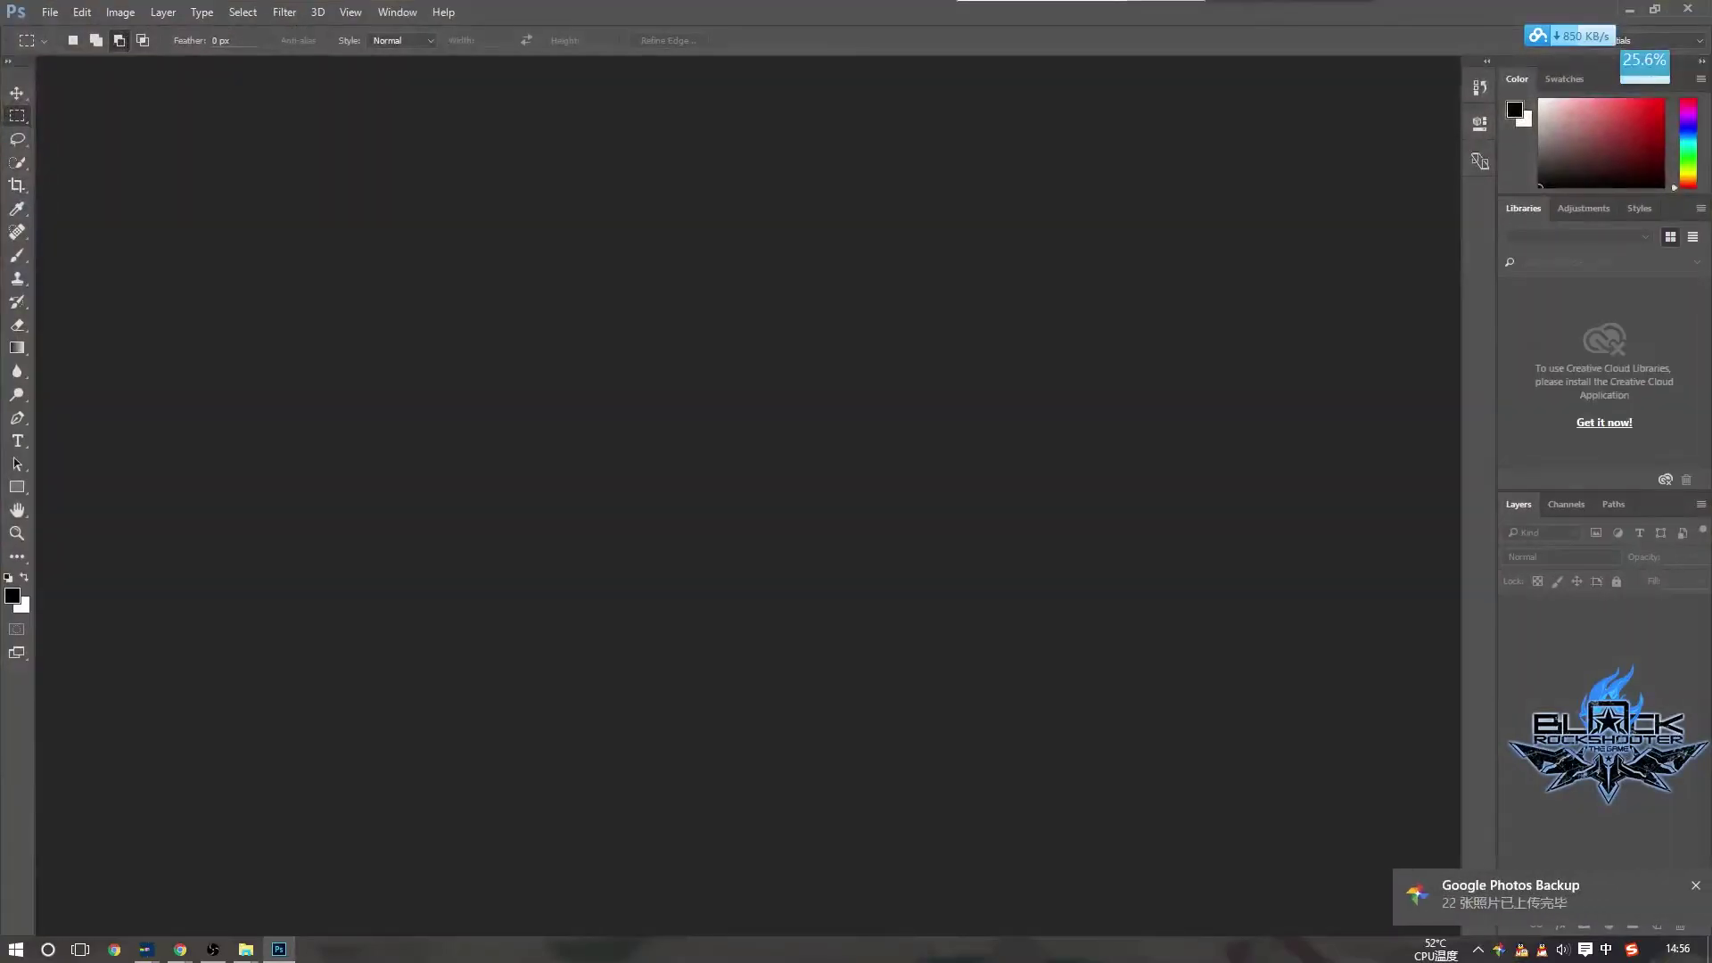
click(1630, 11)
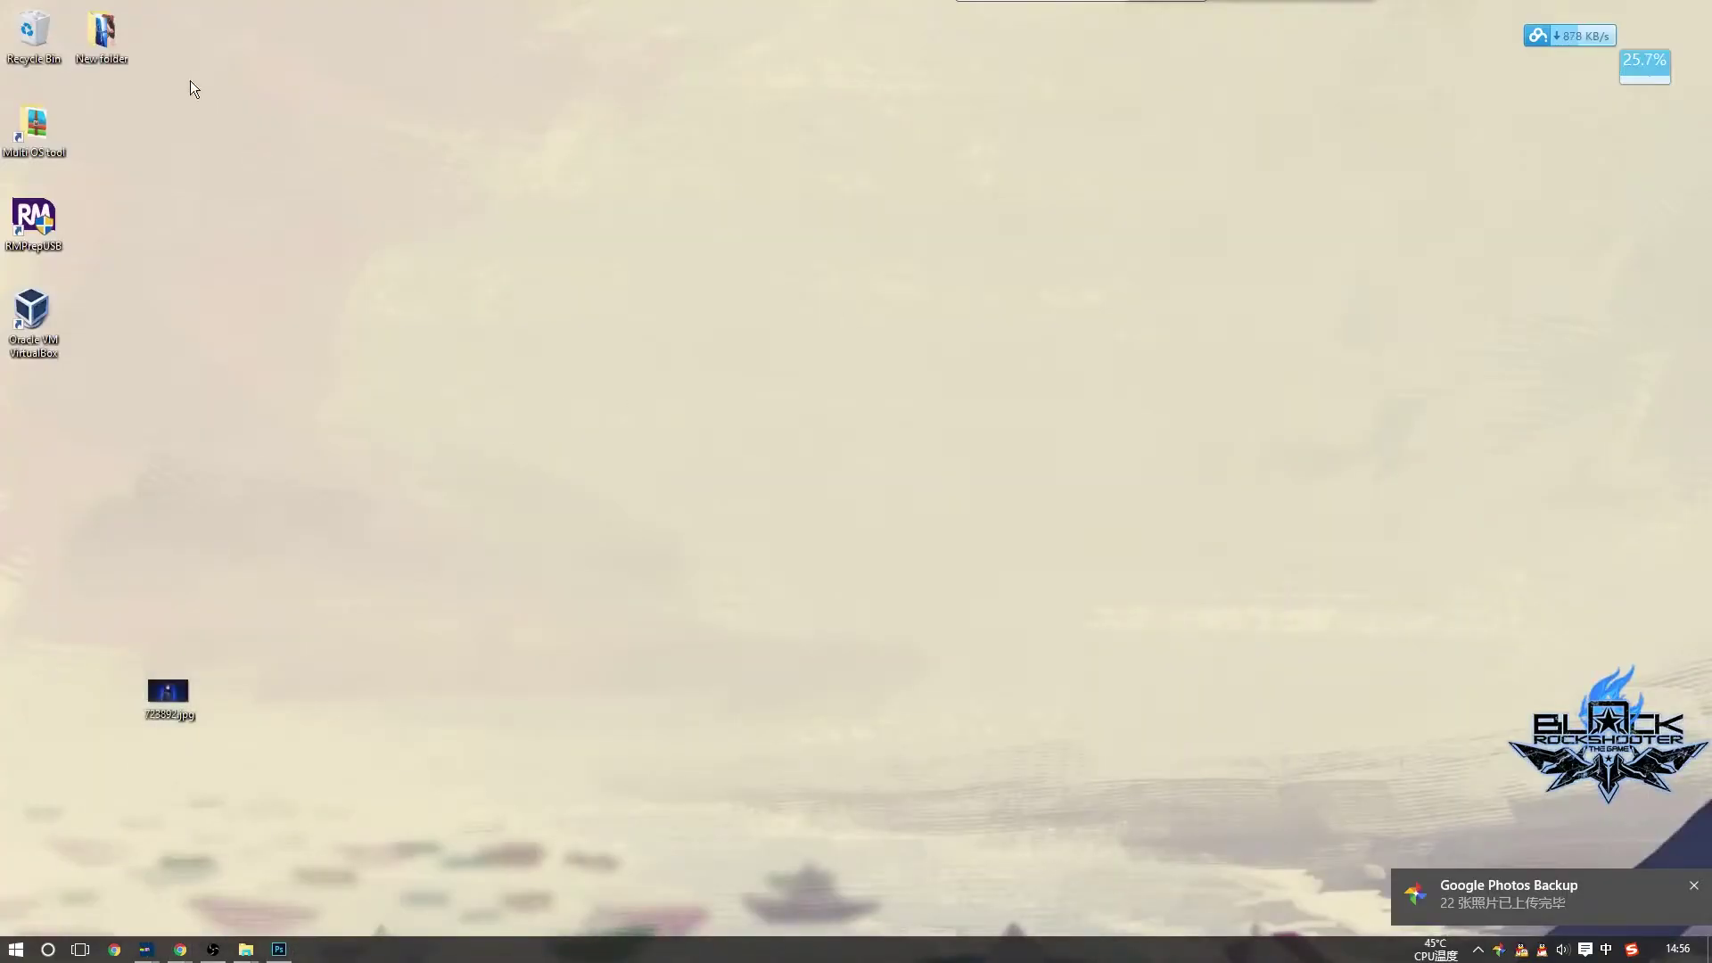
Open the E2B BG folder inside Multi OS tool and check the pixel dimensions of 1.bmp in its details
double_click(34, 125)
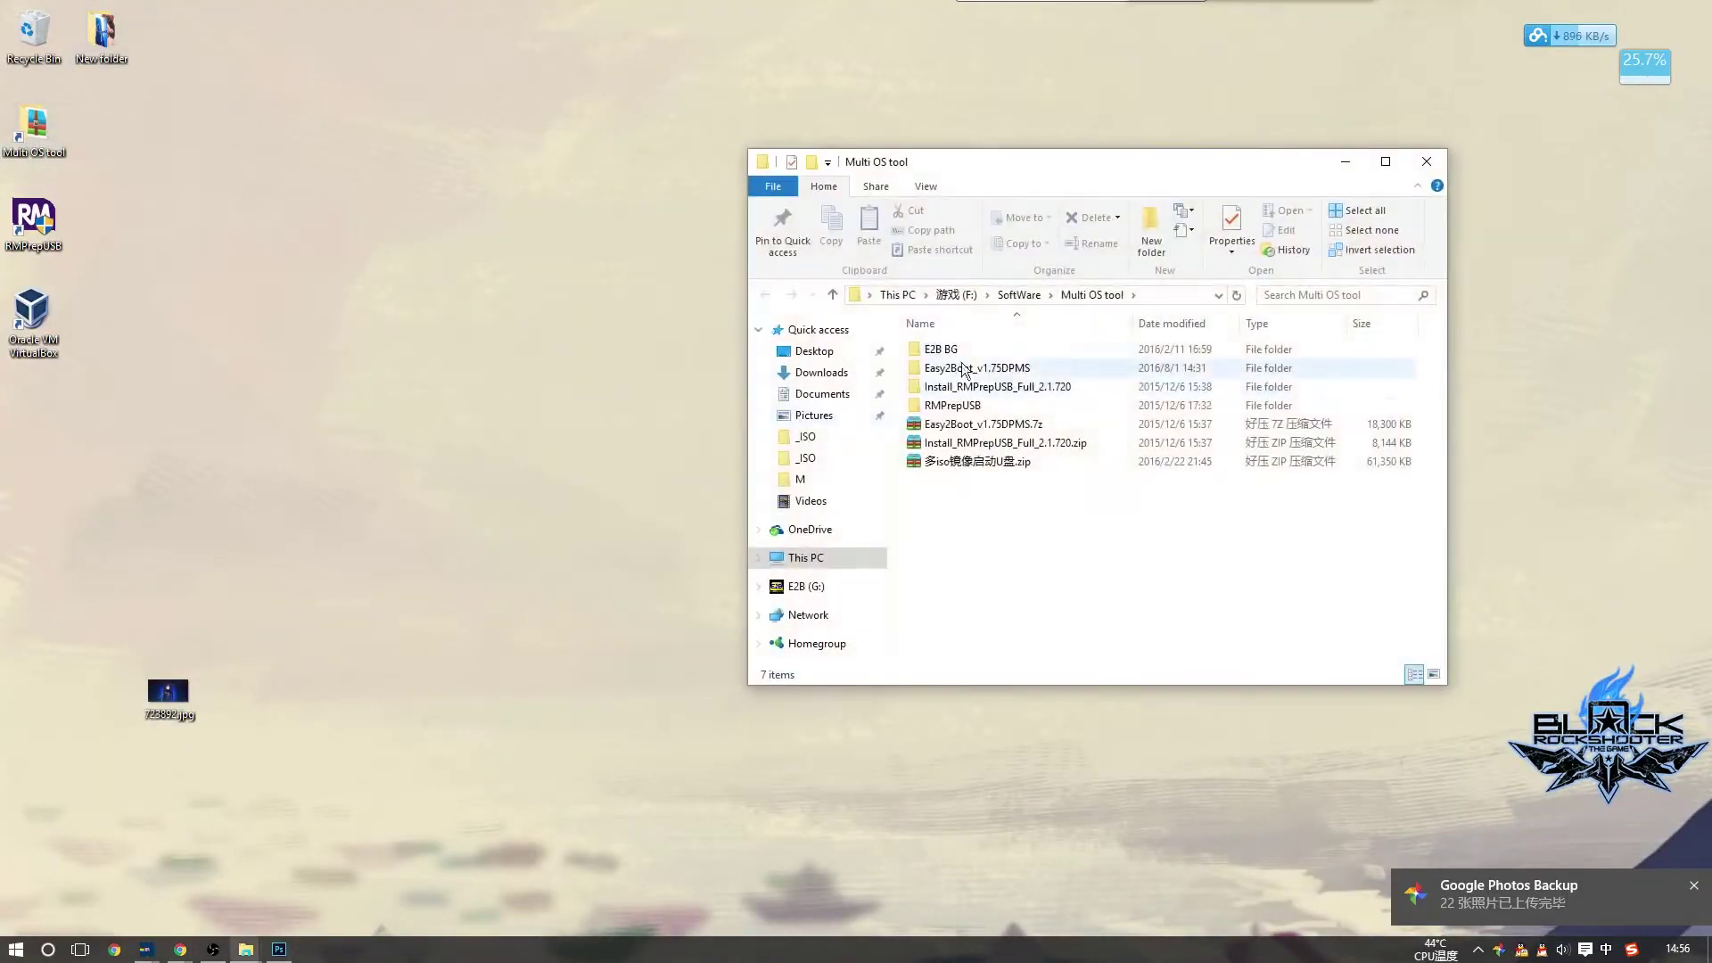
right_click(940, 372)
click(994, 922)
click(1079, 426)
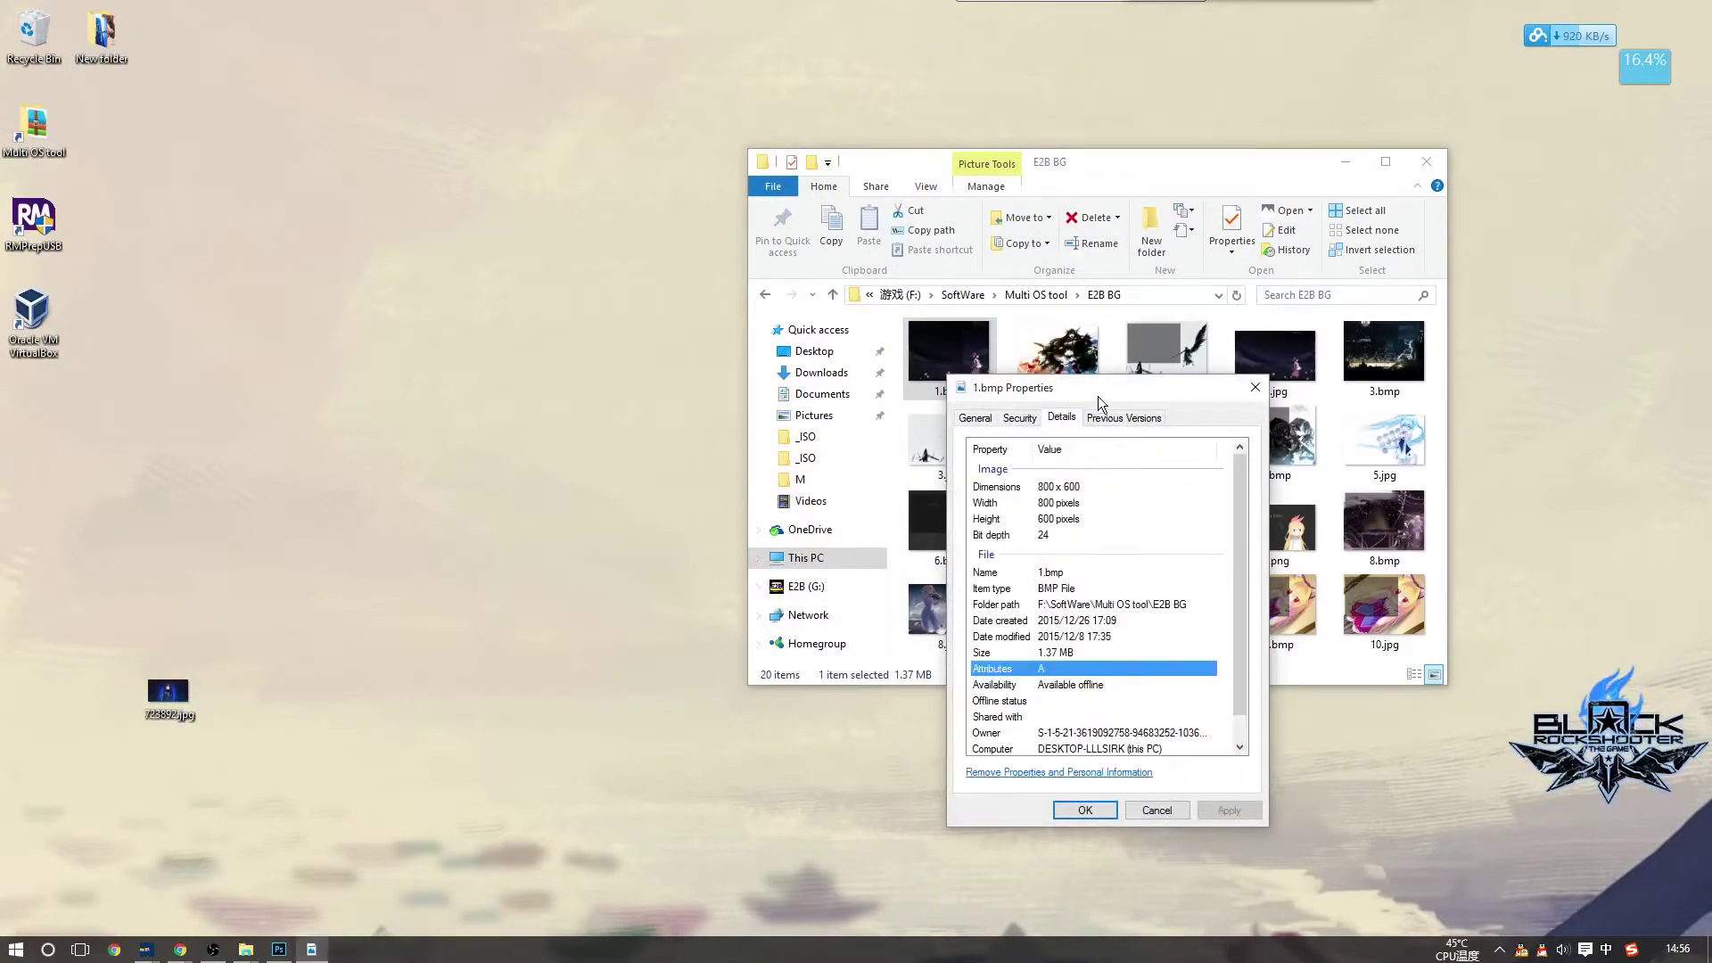
drag(1119, 412, 904, 310)
click(904, 398)
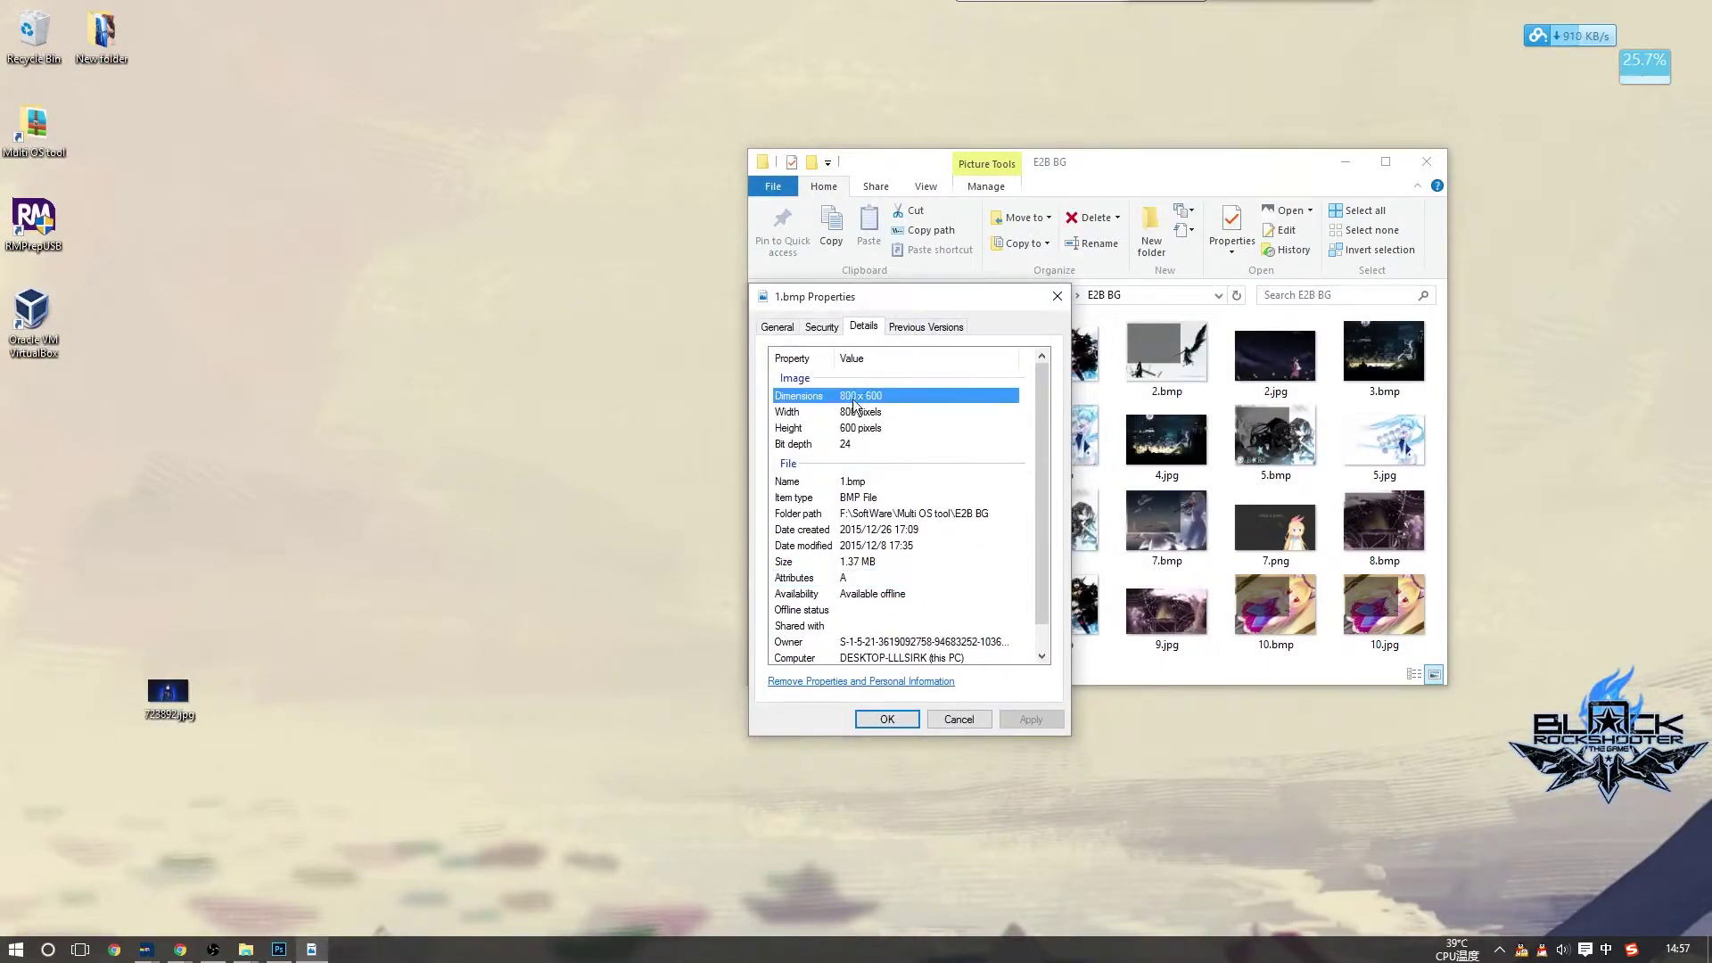
drag(948, 300, 554, 291)
Check the dimensions of 1.jpg in its file details and close its properties
right_click(1074, 343)
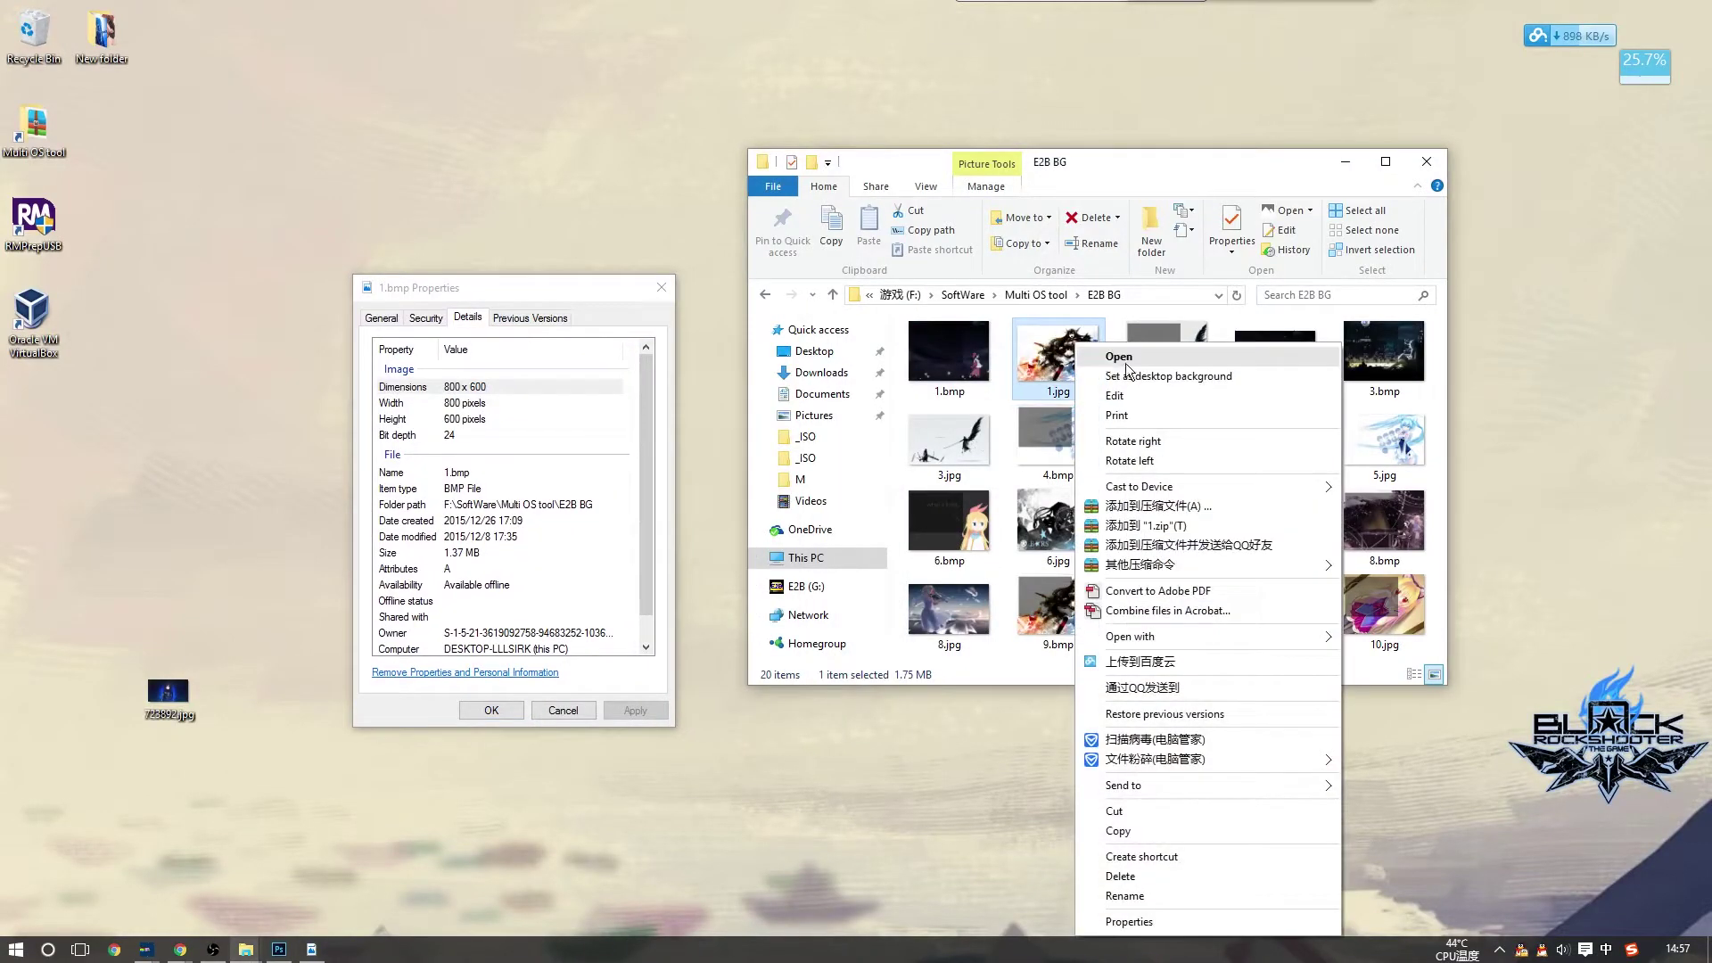
click(1129, 921)
click(1166, 394)
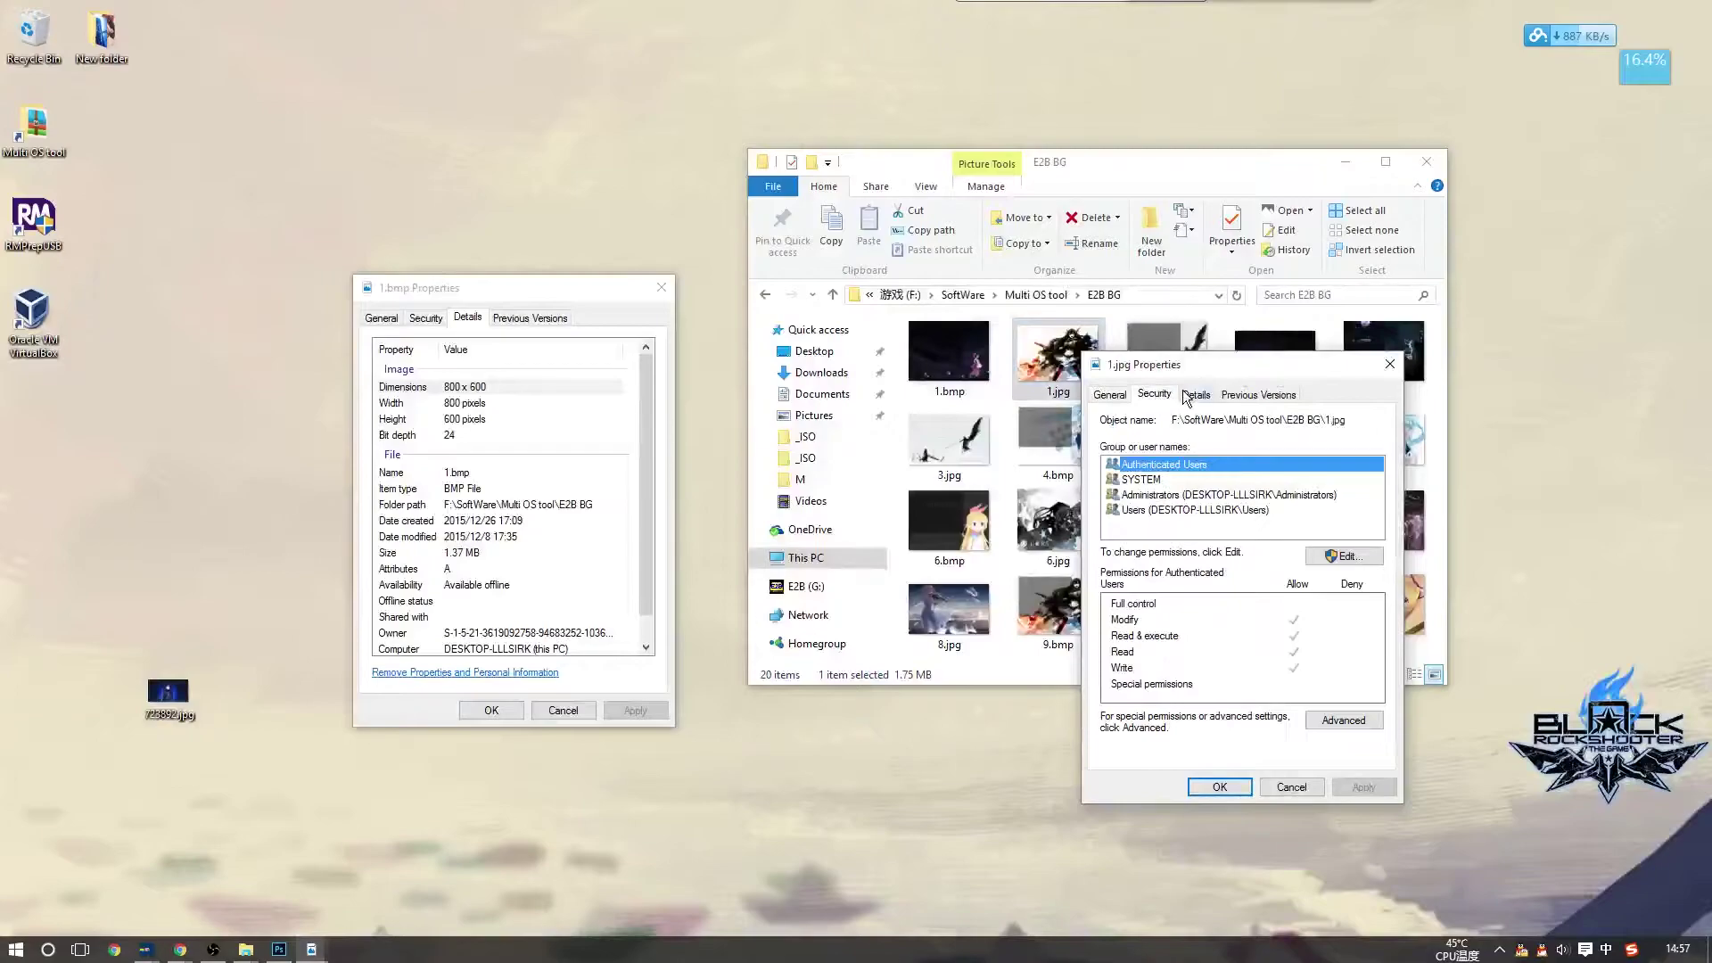
click(1196, 395)
drag(1259, 360, 1063, 329)
scroll(1100, 588, down, 1)
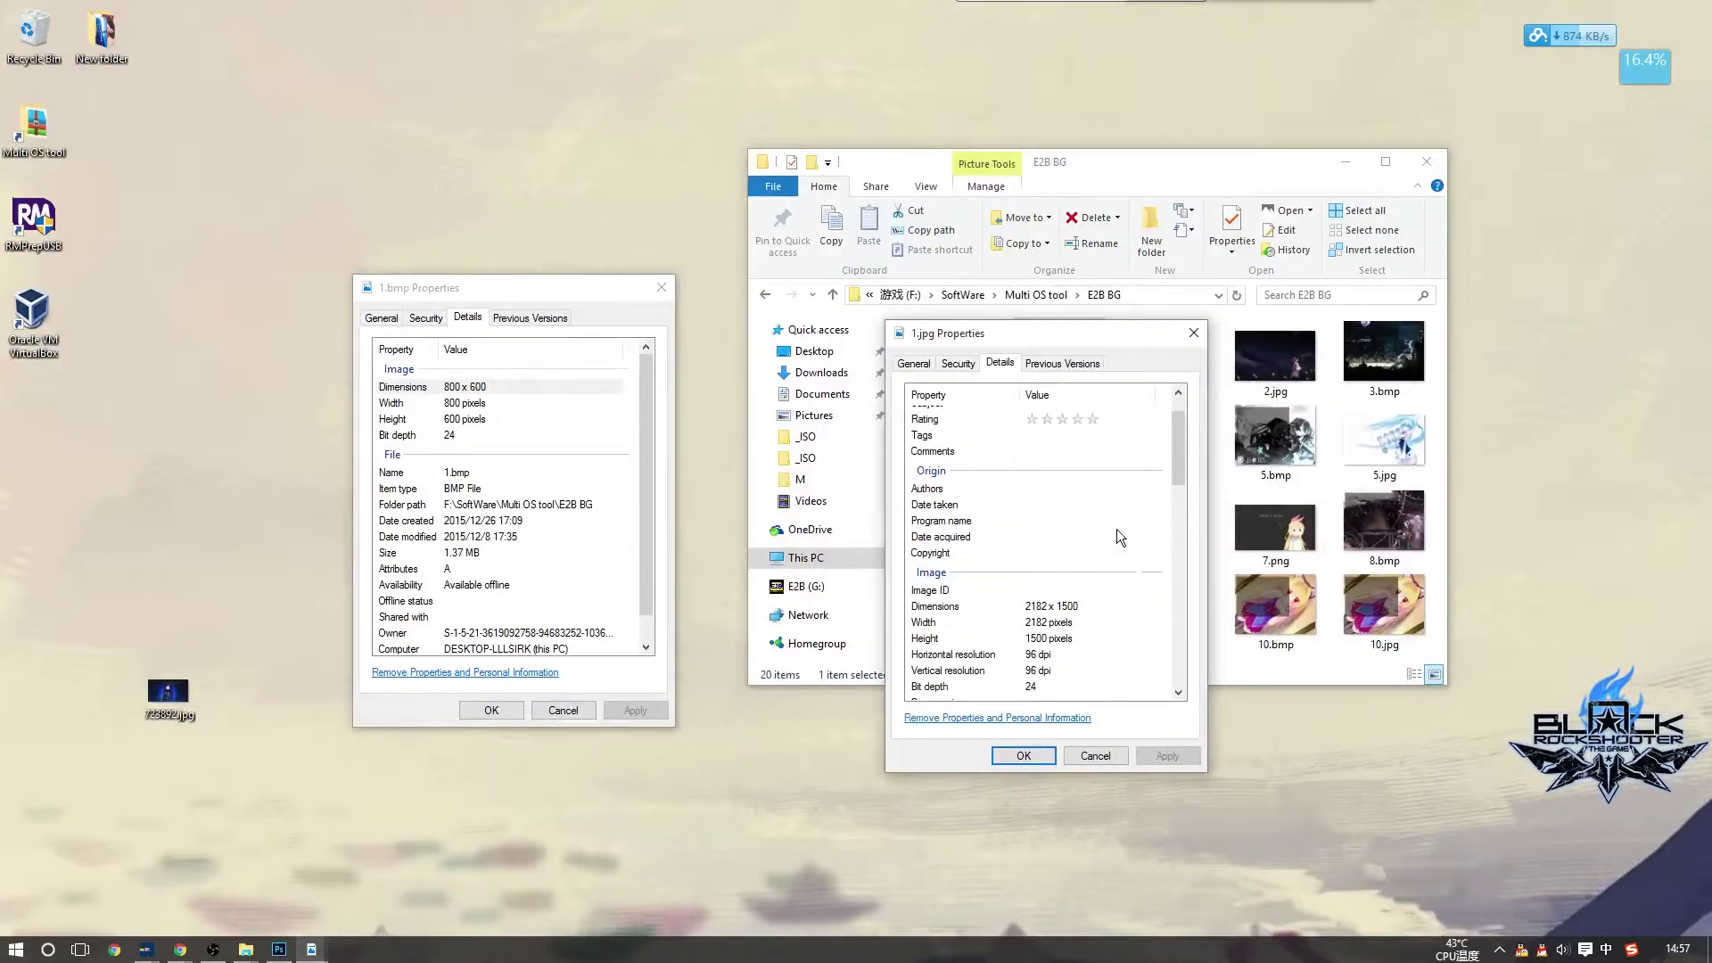
click(1195, 332)
Compare the dimensions of 2.bmp with those of 1.bmp, then close both properties windows and the folder
right_click(1188, 346)
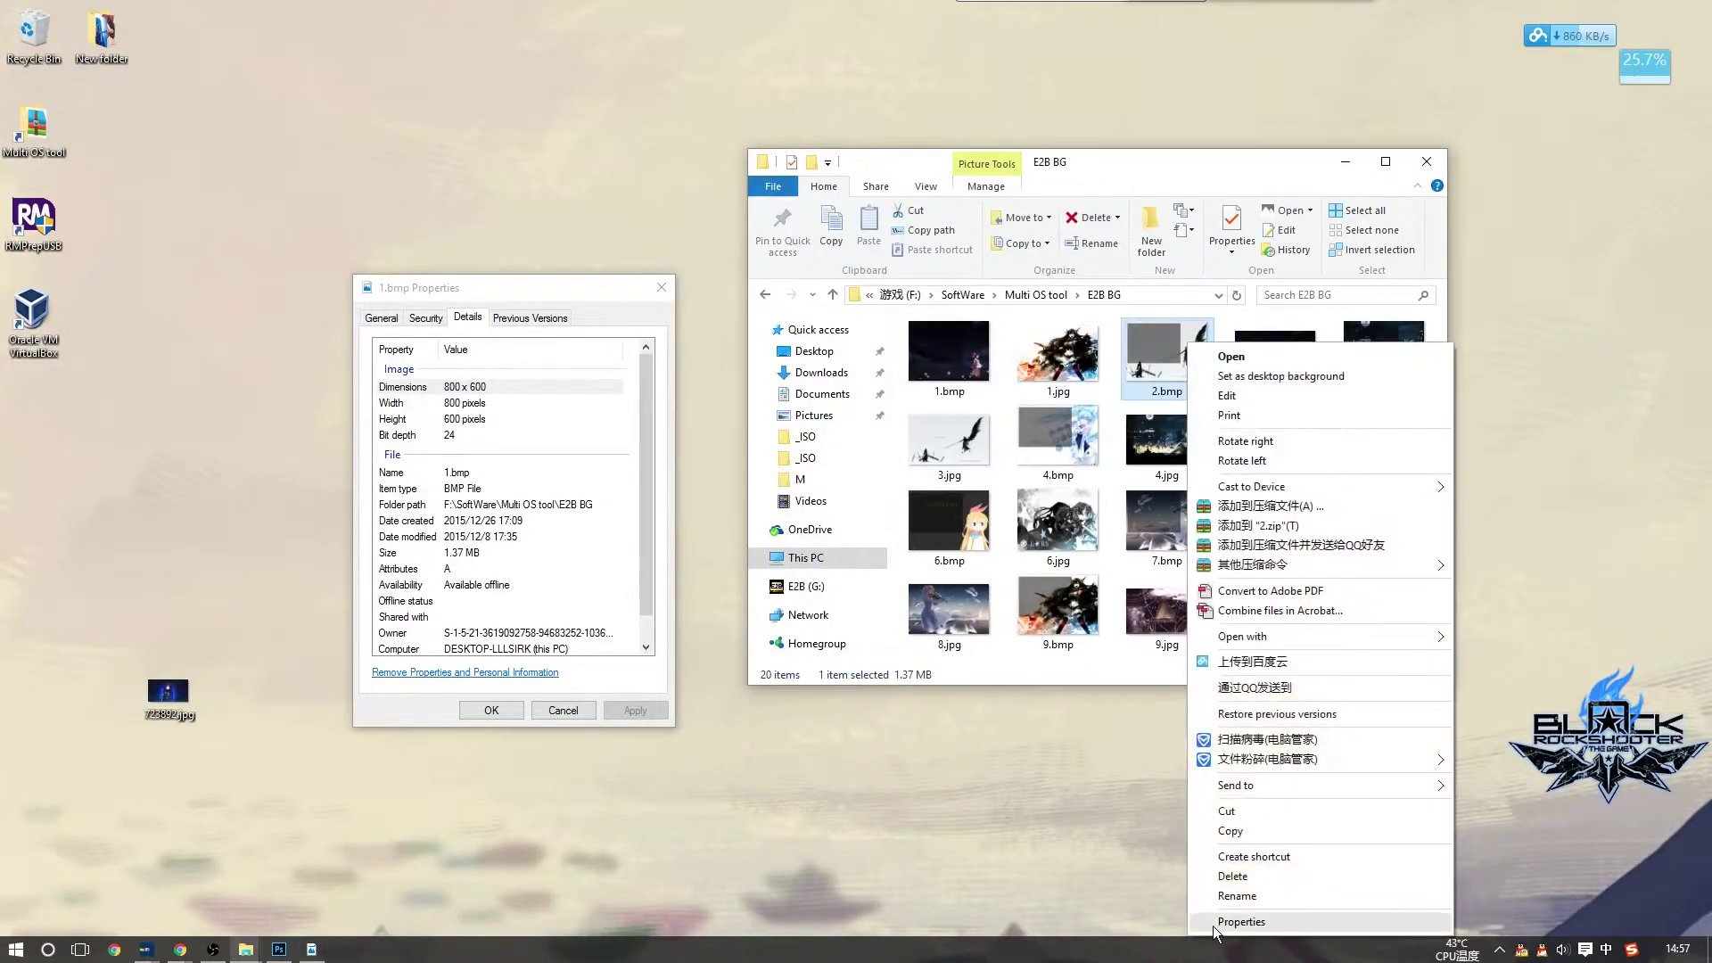
click(1242, 922)
drag(1239, 375, 740, 300)
click(847, 398)
click(774, 330)
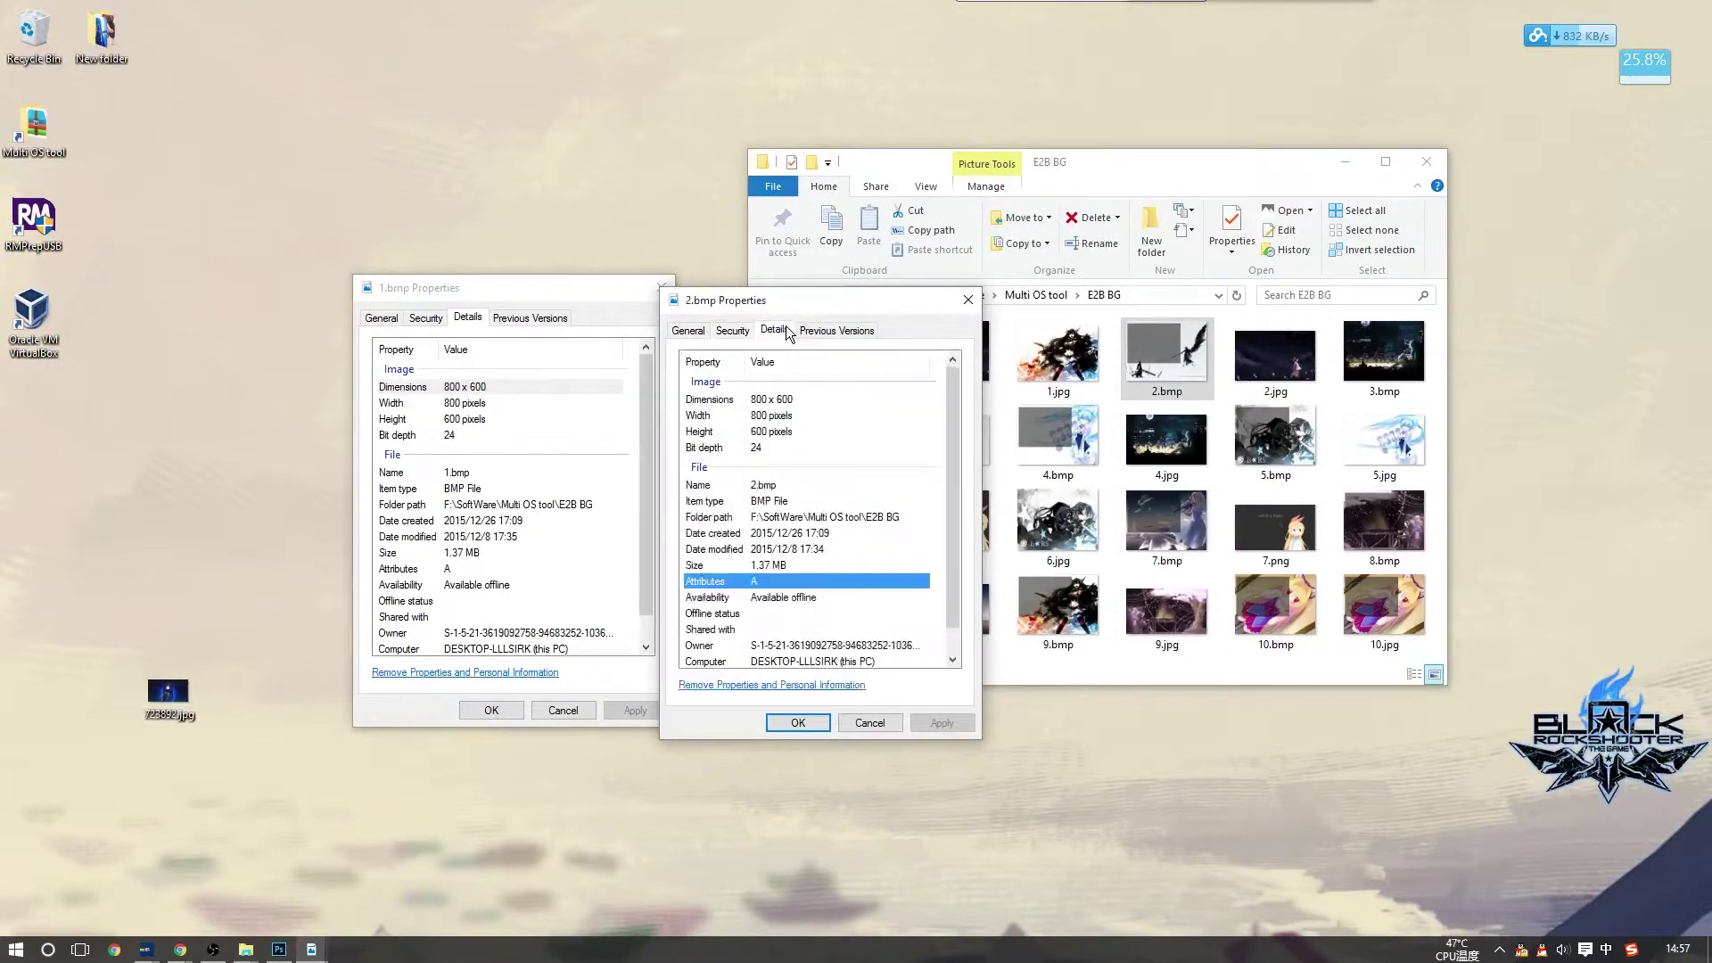
click(769, 400)
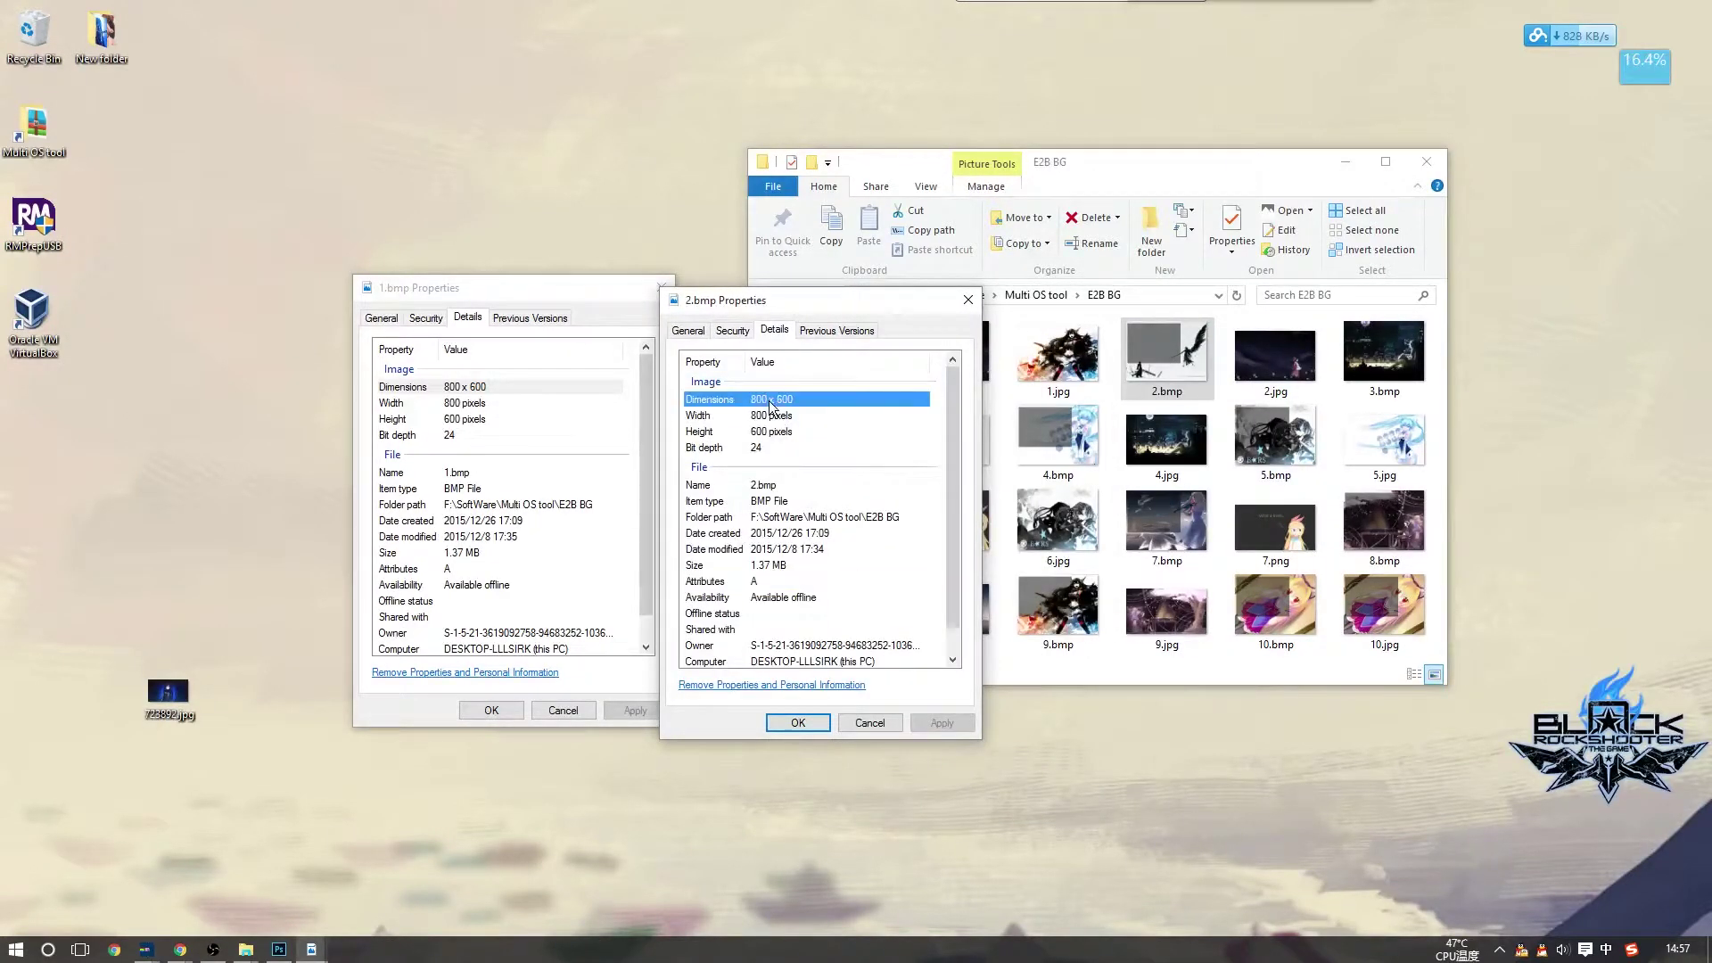
click(968, 300)
click(662, 288)
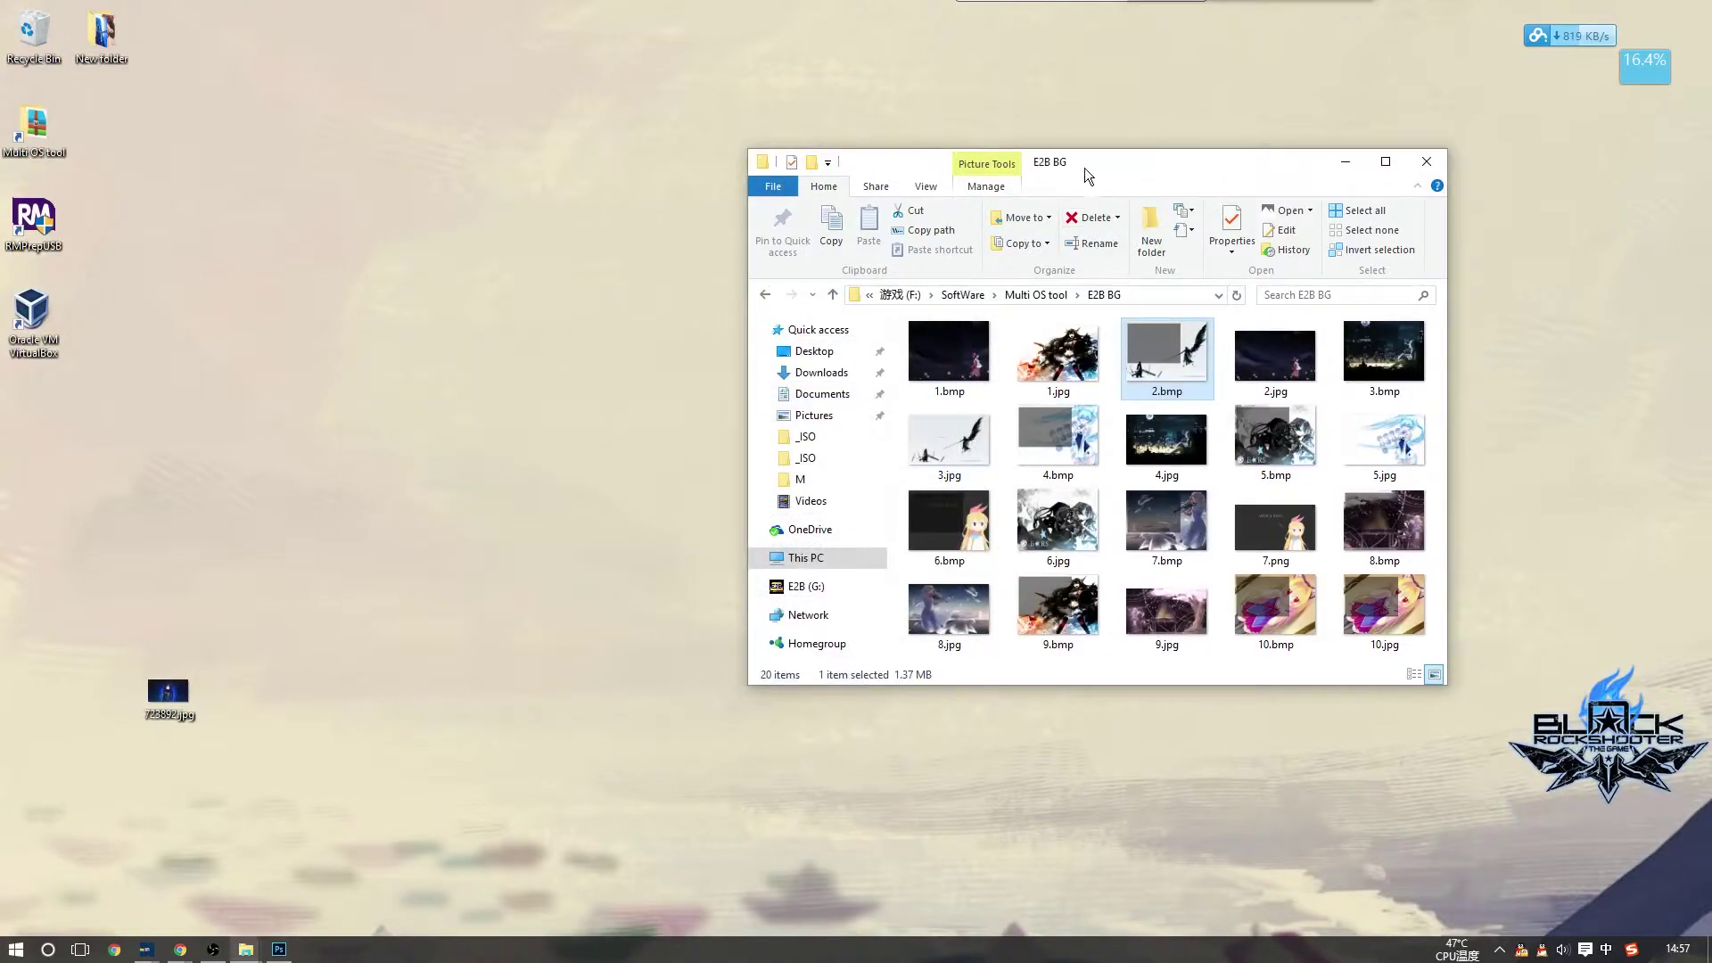
click(1427, 164)
Switch to Photoshop and create a new custom document 800 pixels wide and 600 pixels high
click(278, 948)
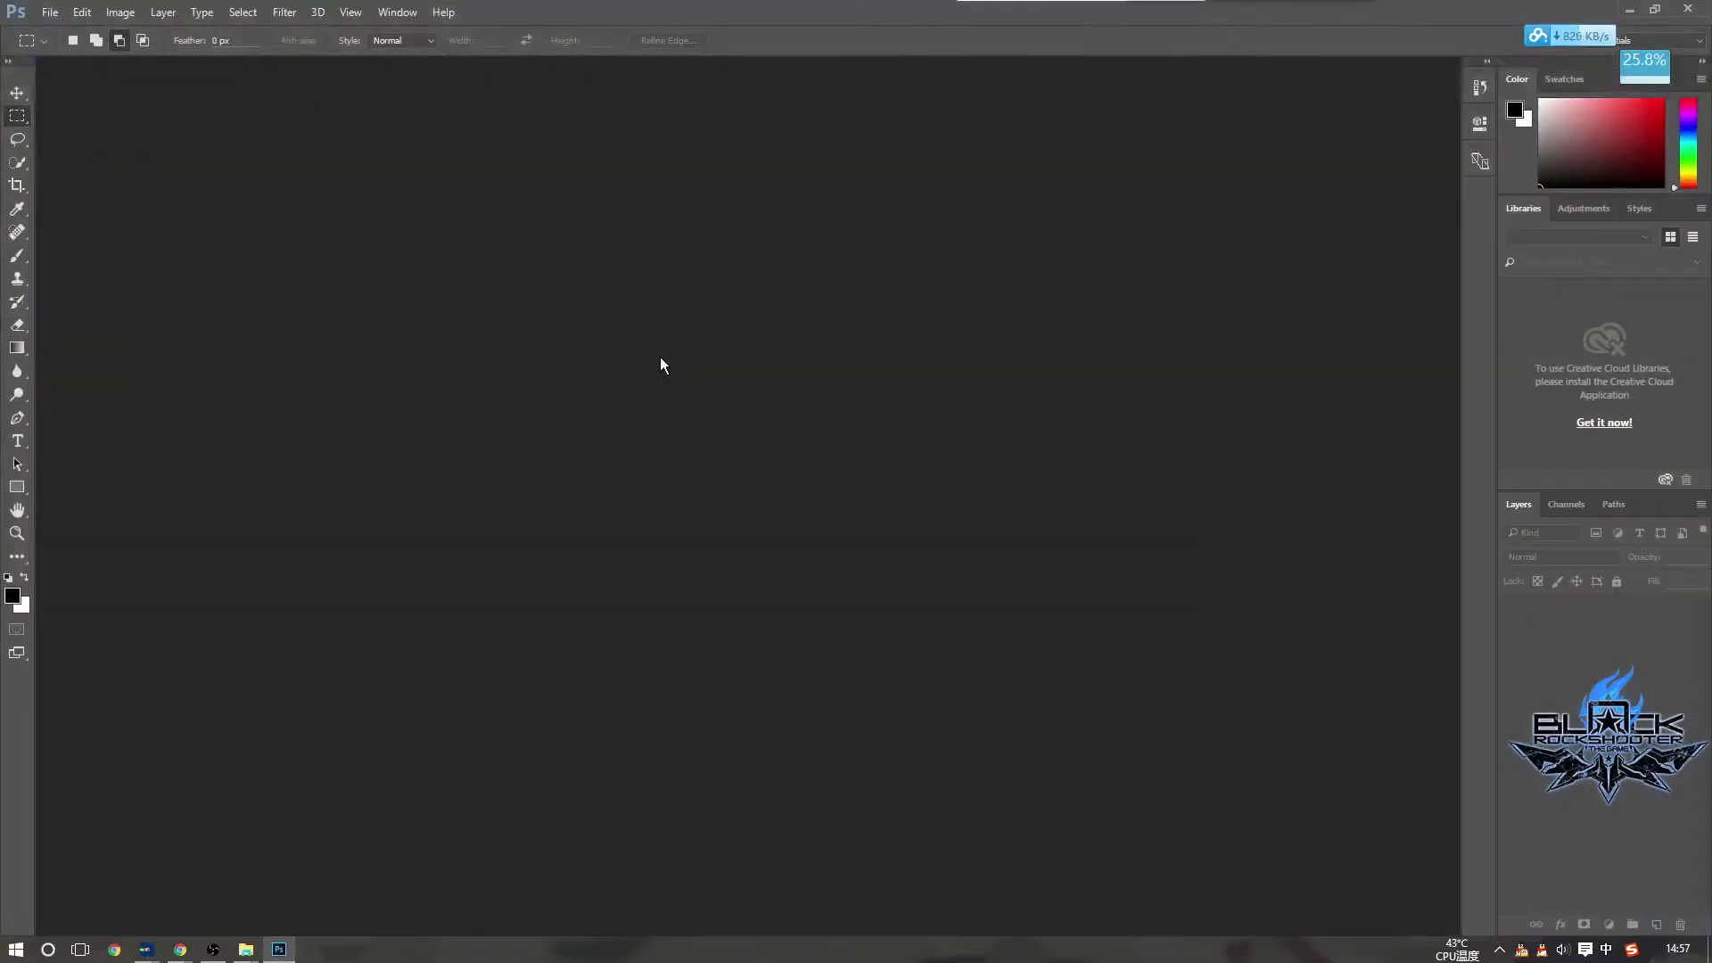
click(46, 12)
click(67, 31)
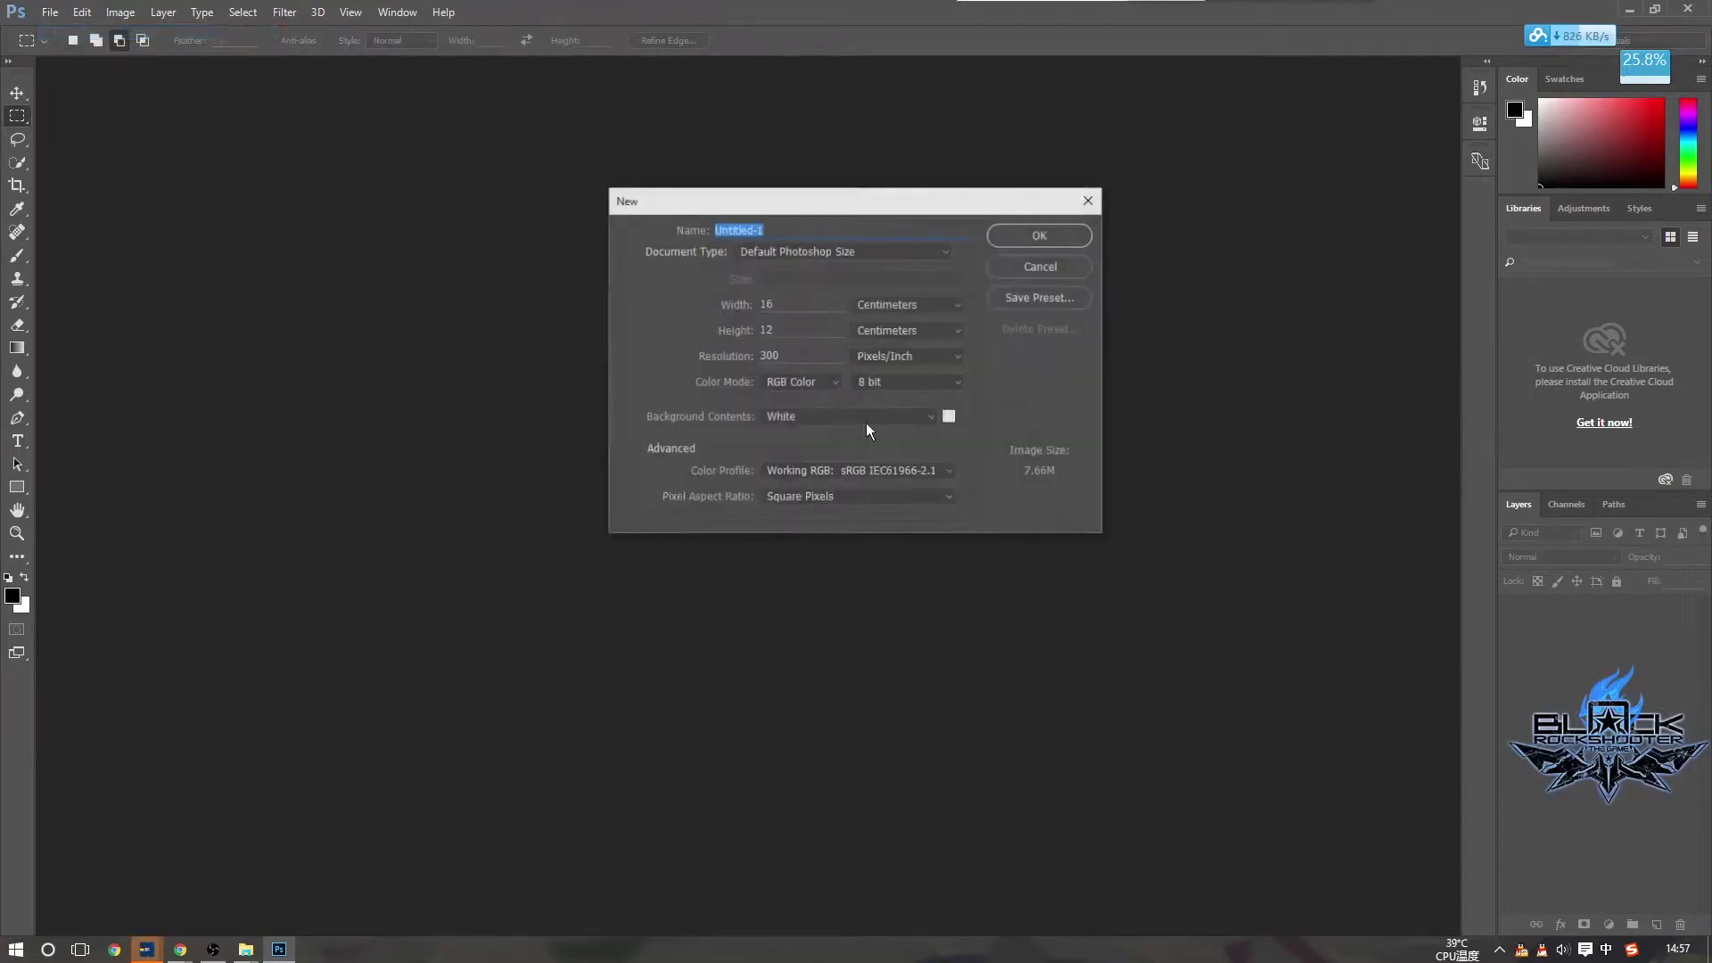
click(821, 252)
click(776, 440)
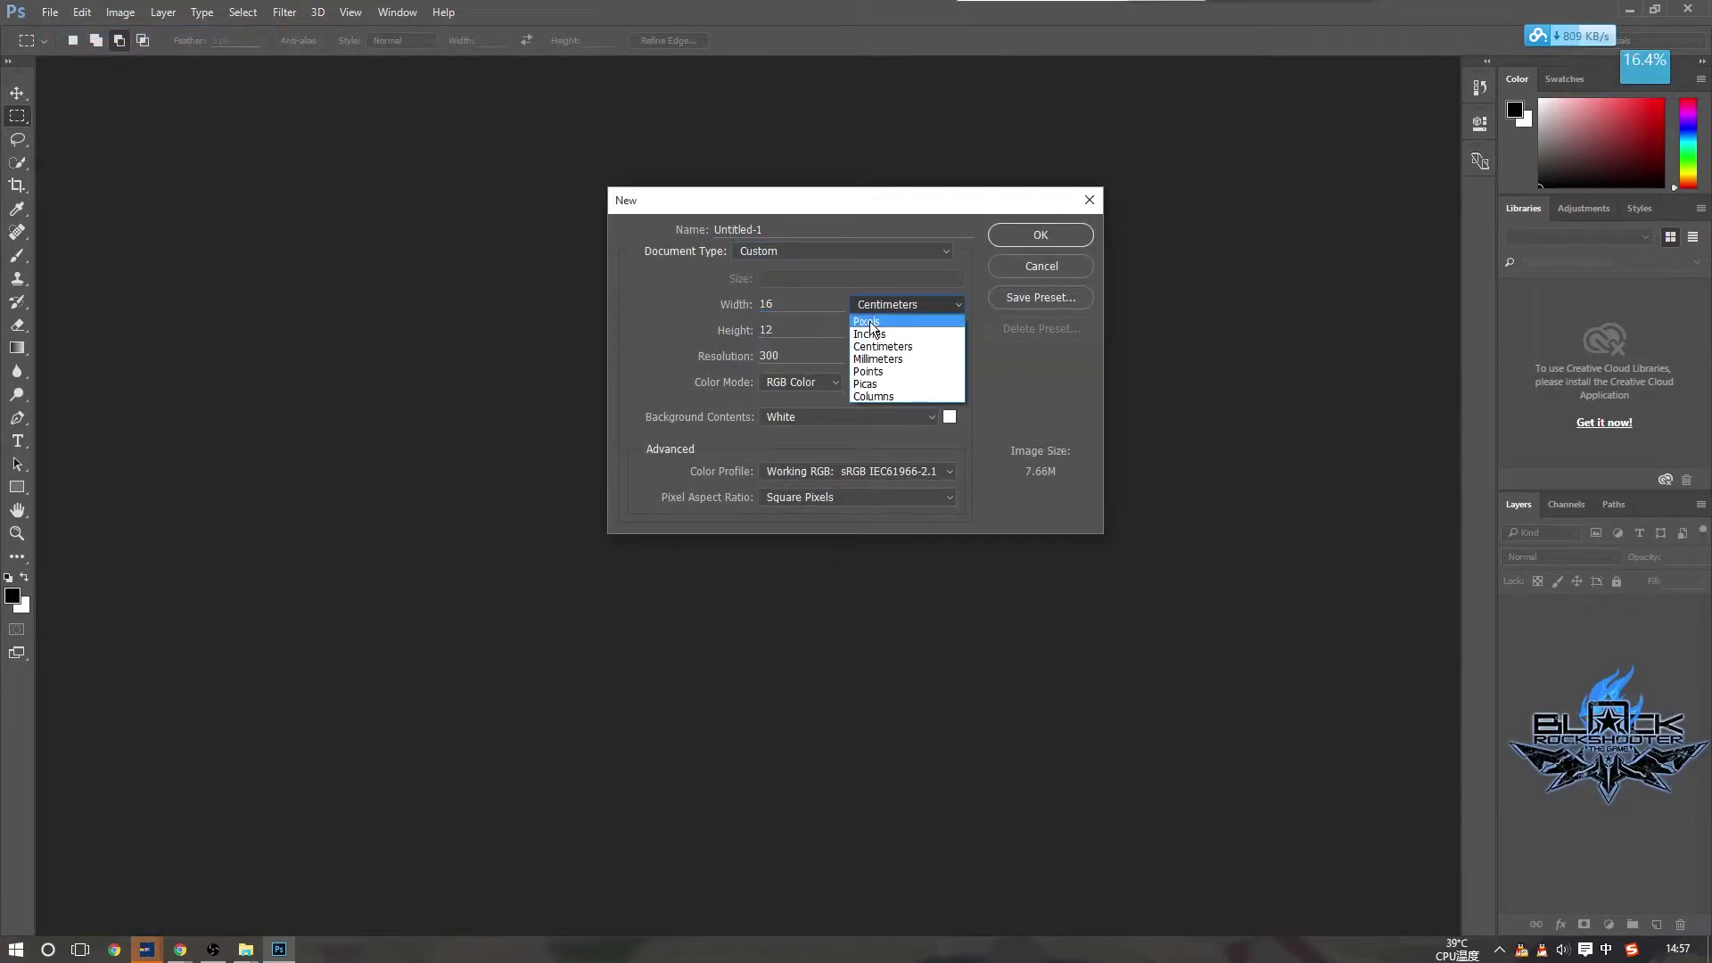
click(867, 321)
double_click(772, 304)
text(800)
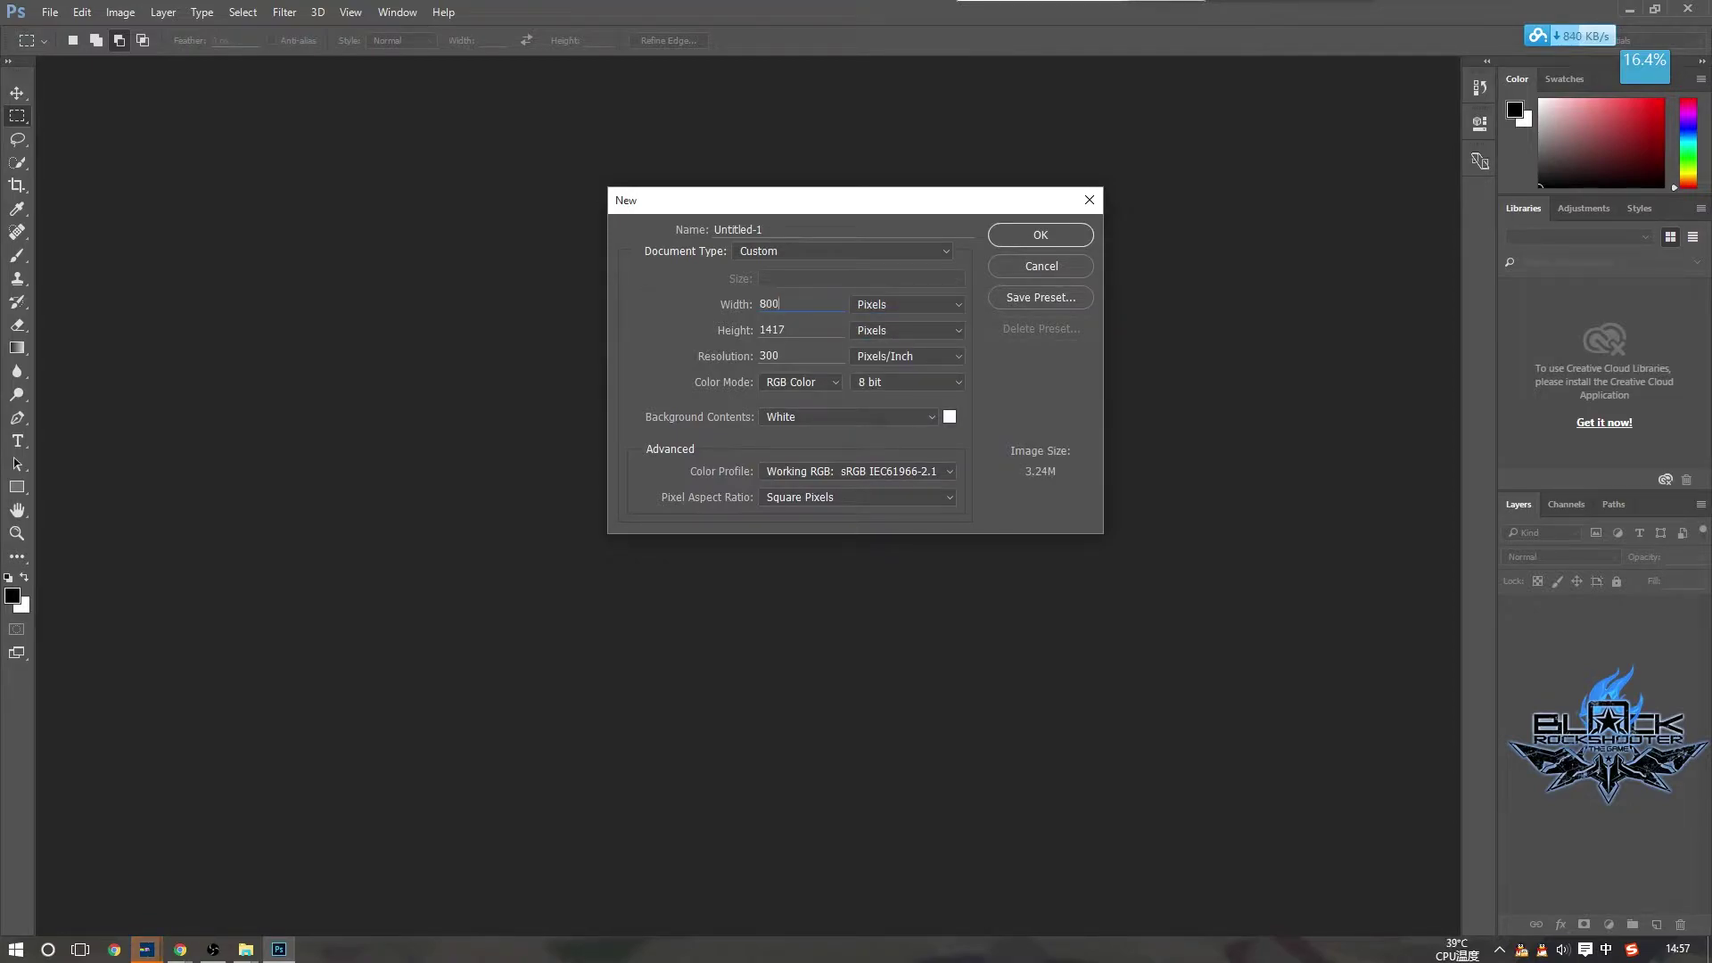
text(600)
click(1027, 234)
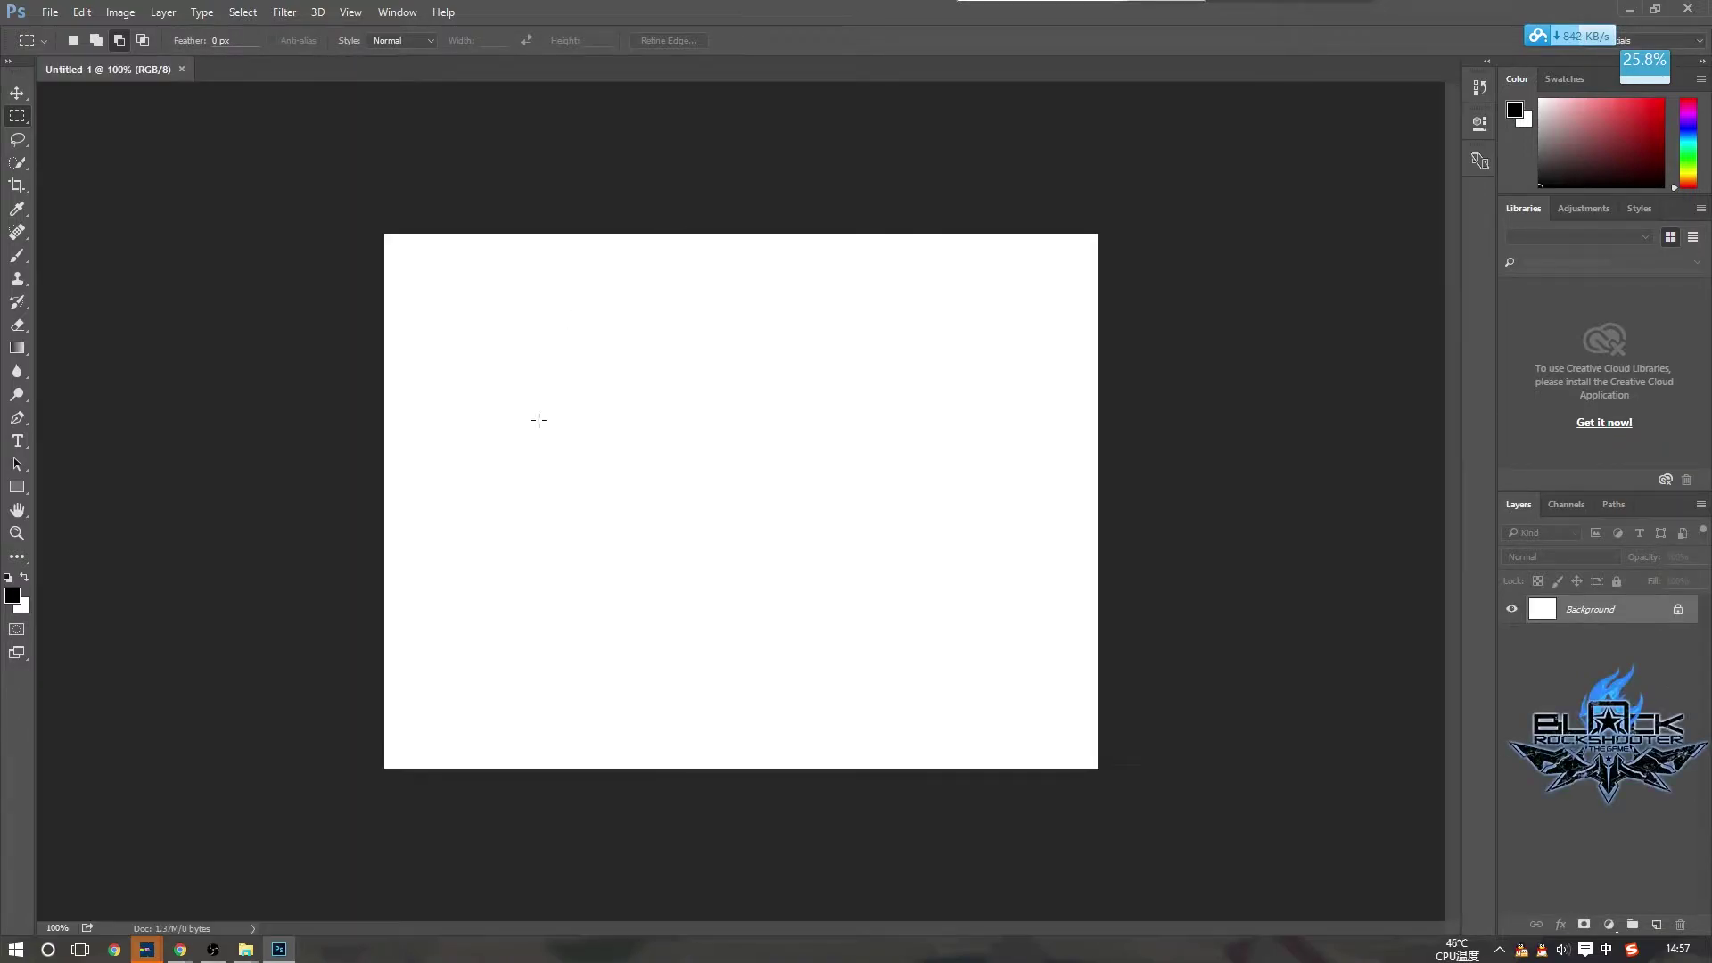
Place the desktop wallpaper 723892.jpg in the document, scaled to about 56% and centred so it covers the canvas
double_click(1025, 11)
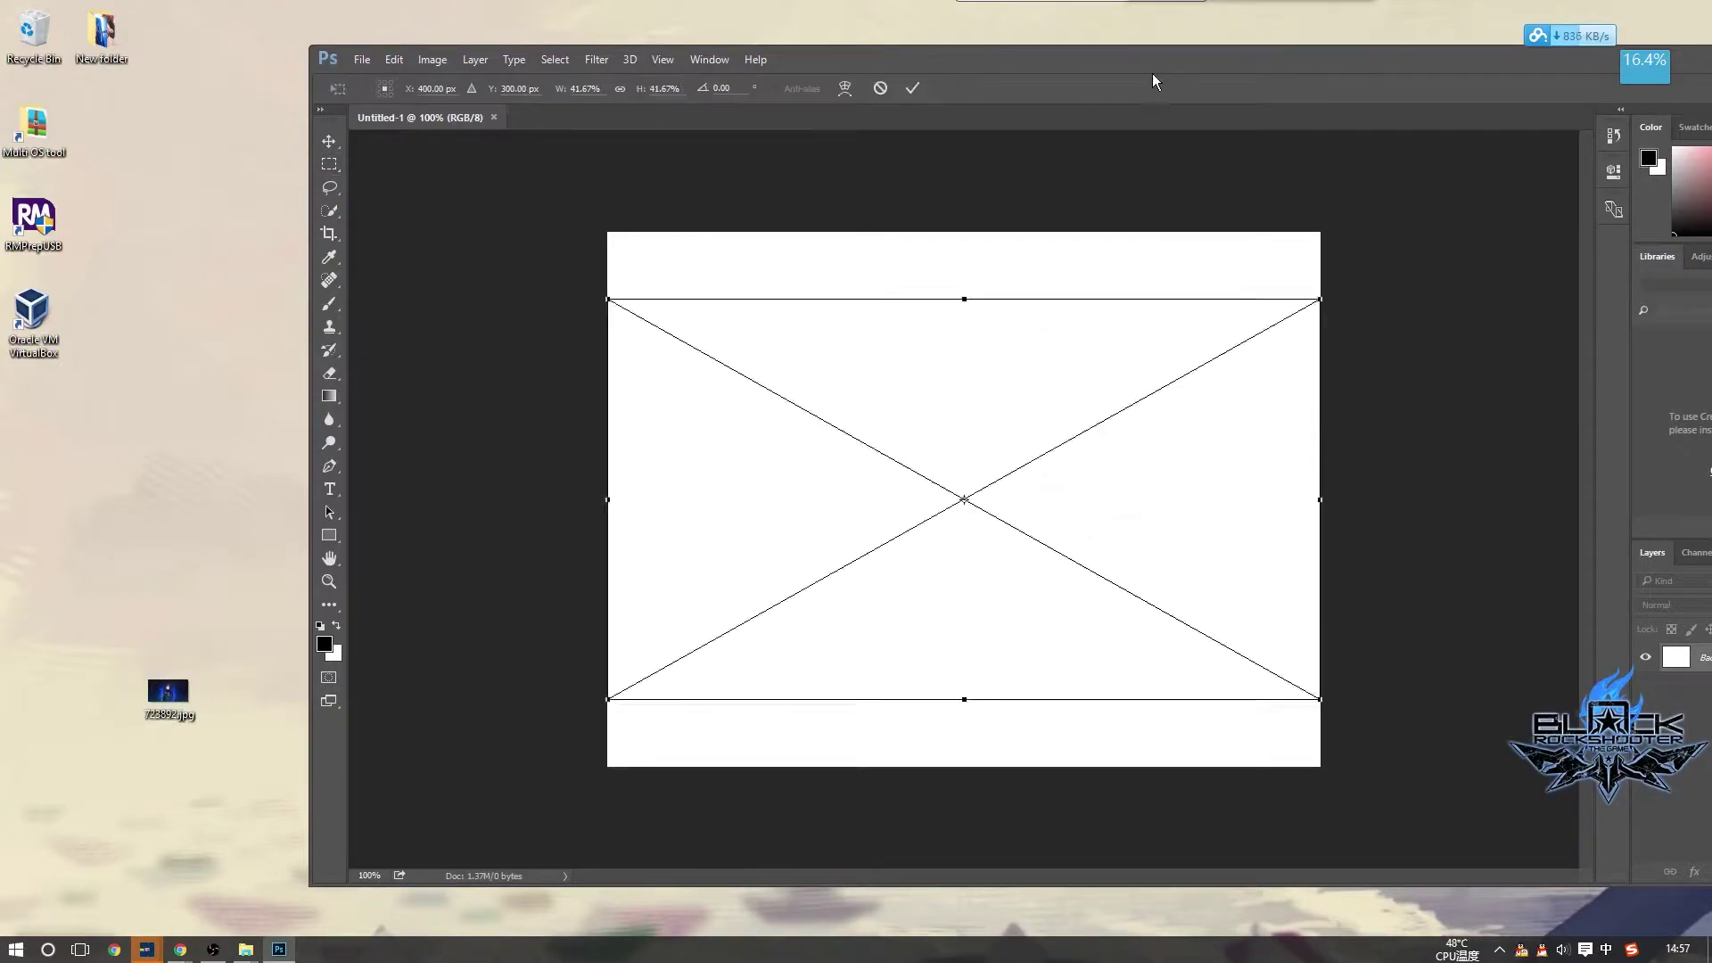
double_click(993, 59)
drag(955, 490, 902, 452)
drag(1075, 635, 1304, 790)
drag(1164, 536, 1082, 536)
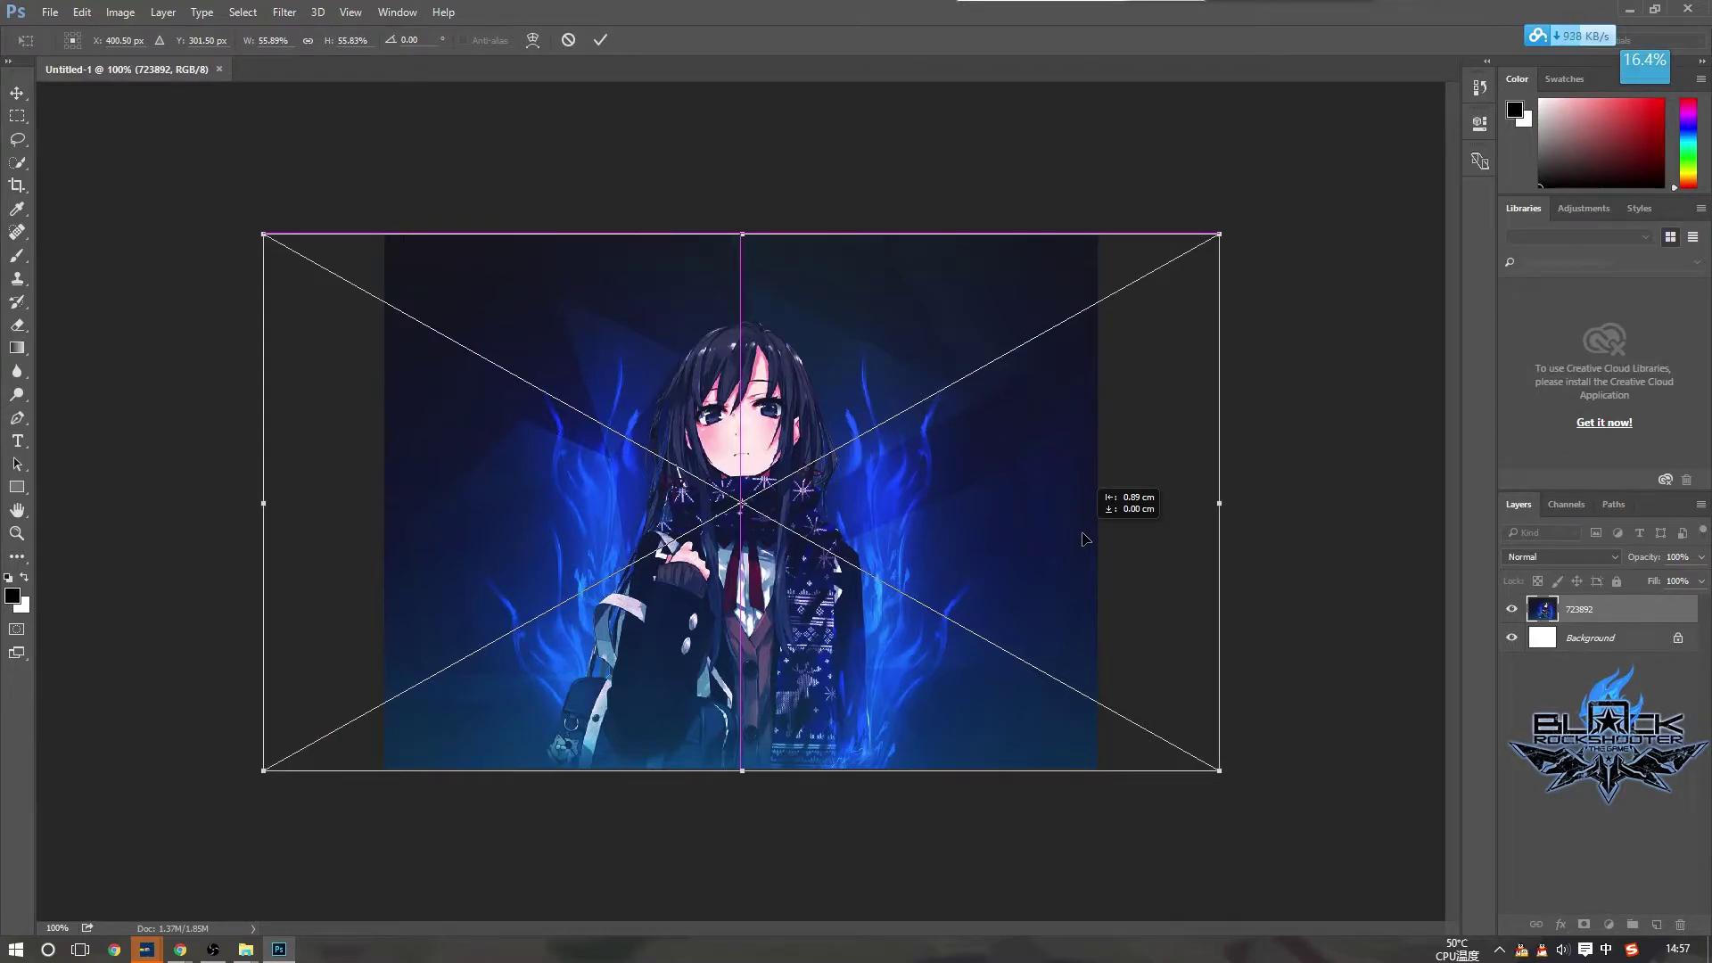
drag(1085, 539, 1085, 533)
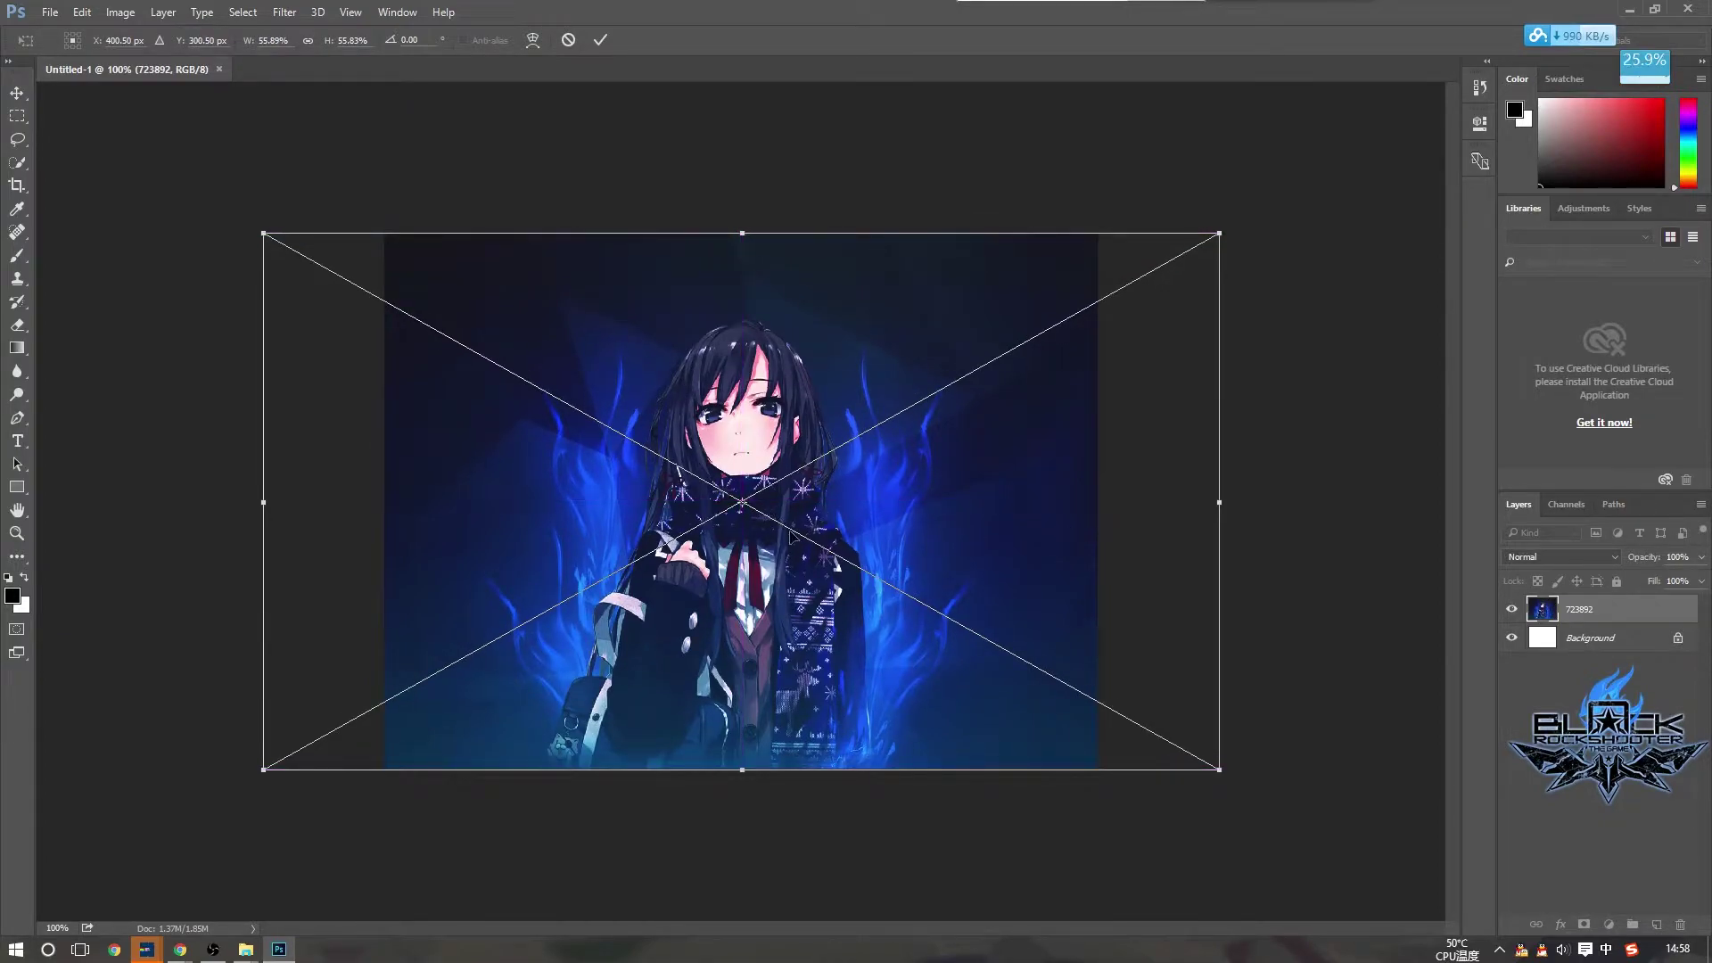
key(m)
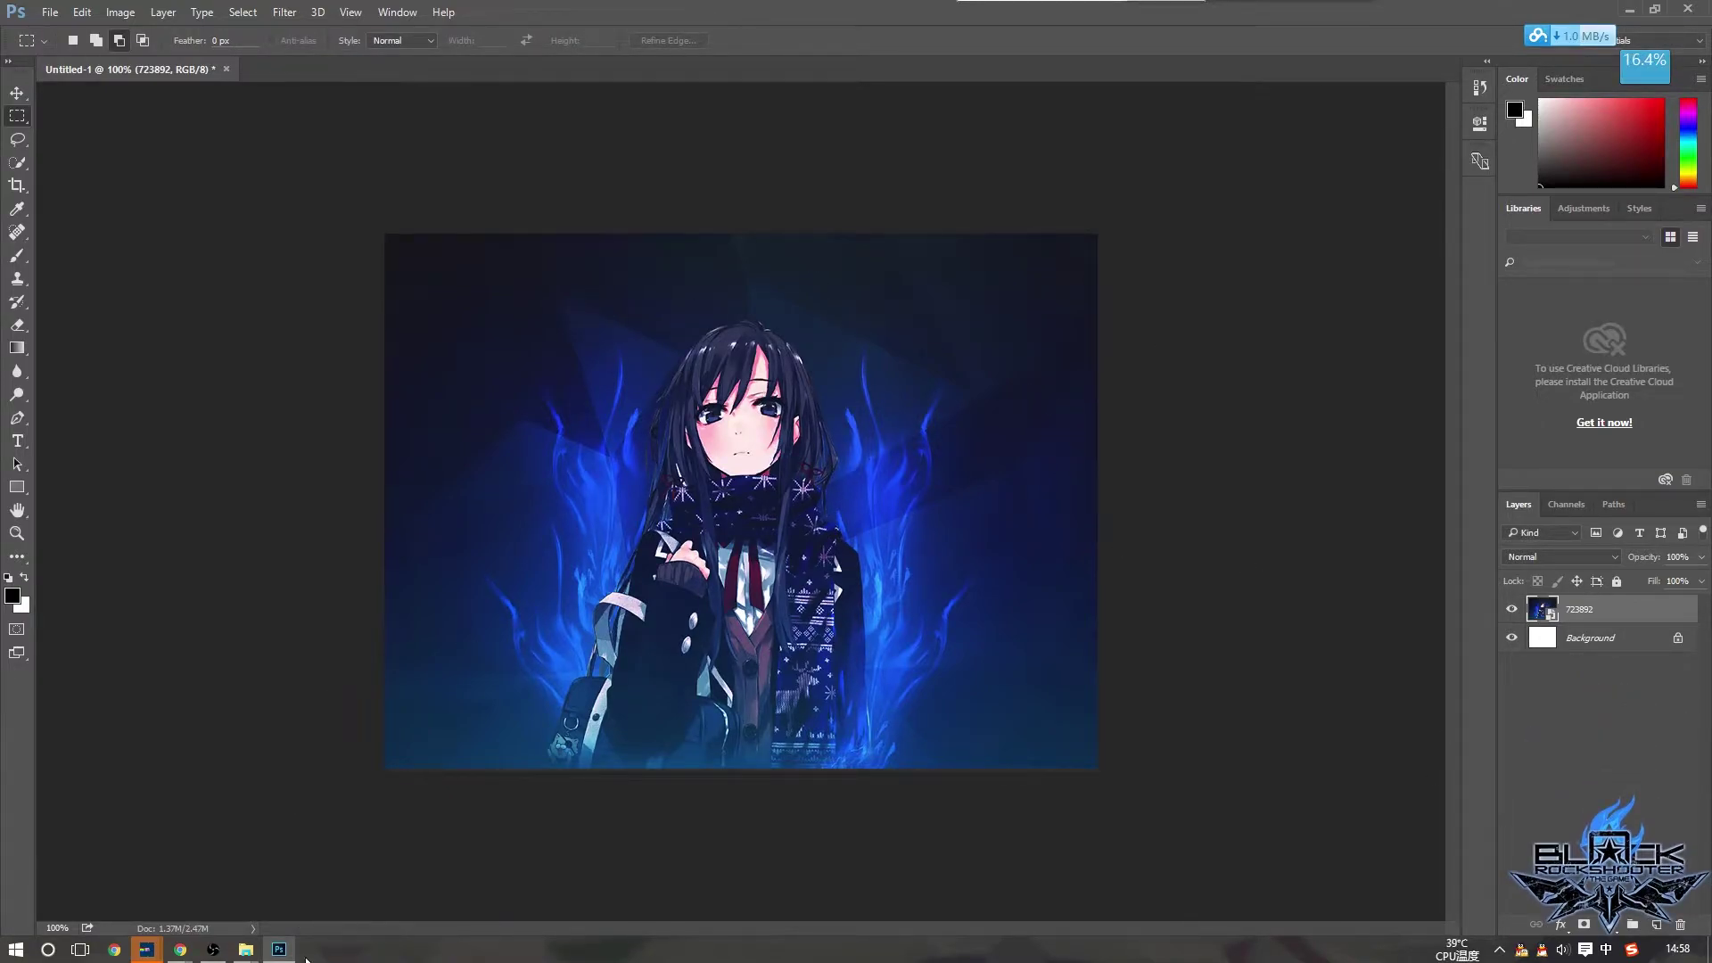
Put Photoshop away and view 1.bmp from the E2B BG folder in Photos to examine its shaded menu area
click(280, 950)
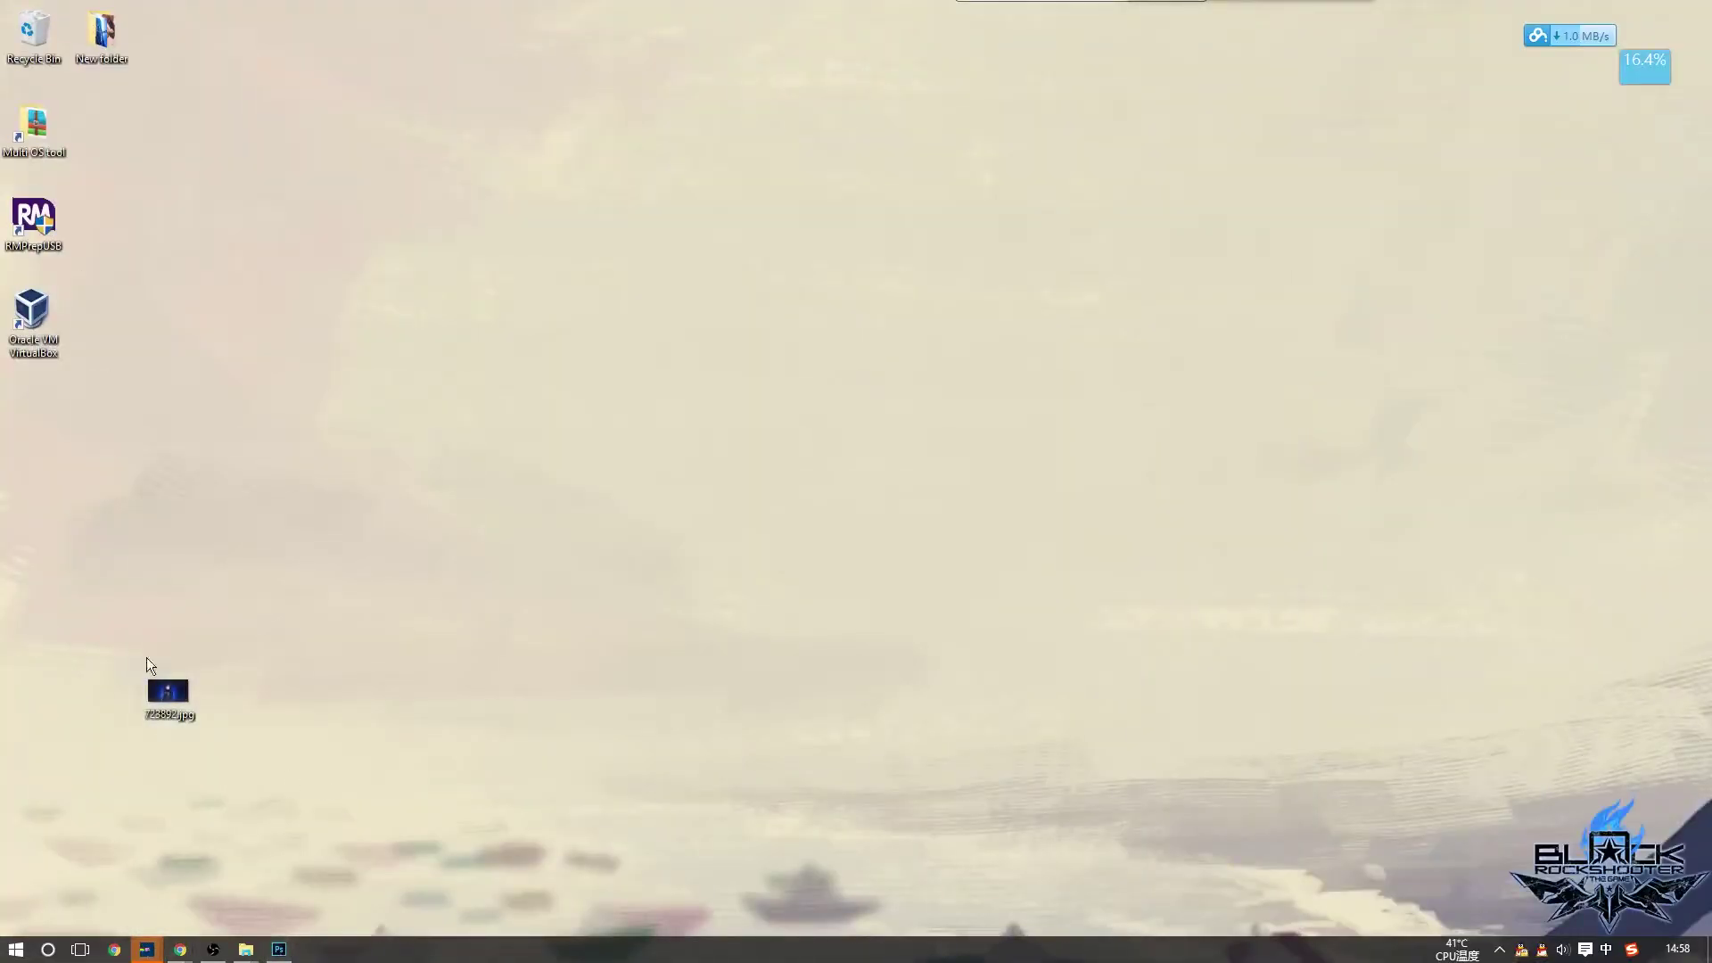
double_click(947, 374)
double_click(955, 378)
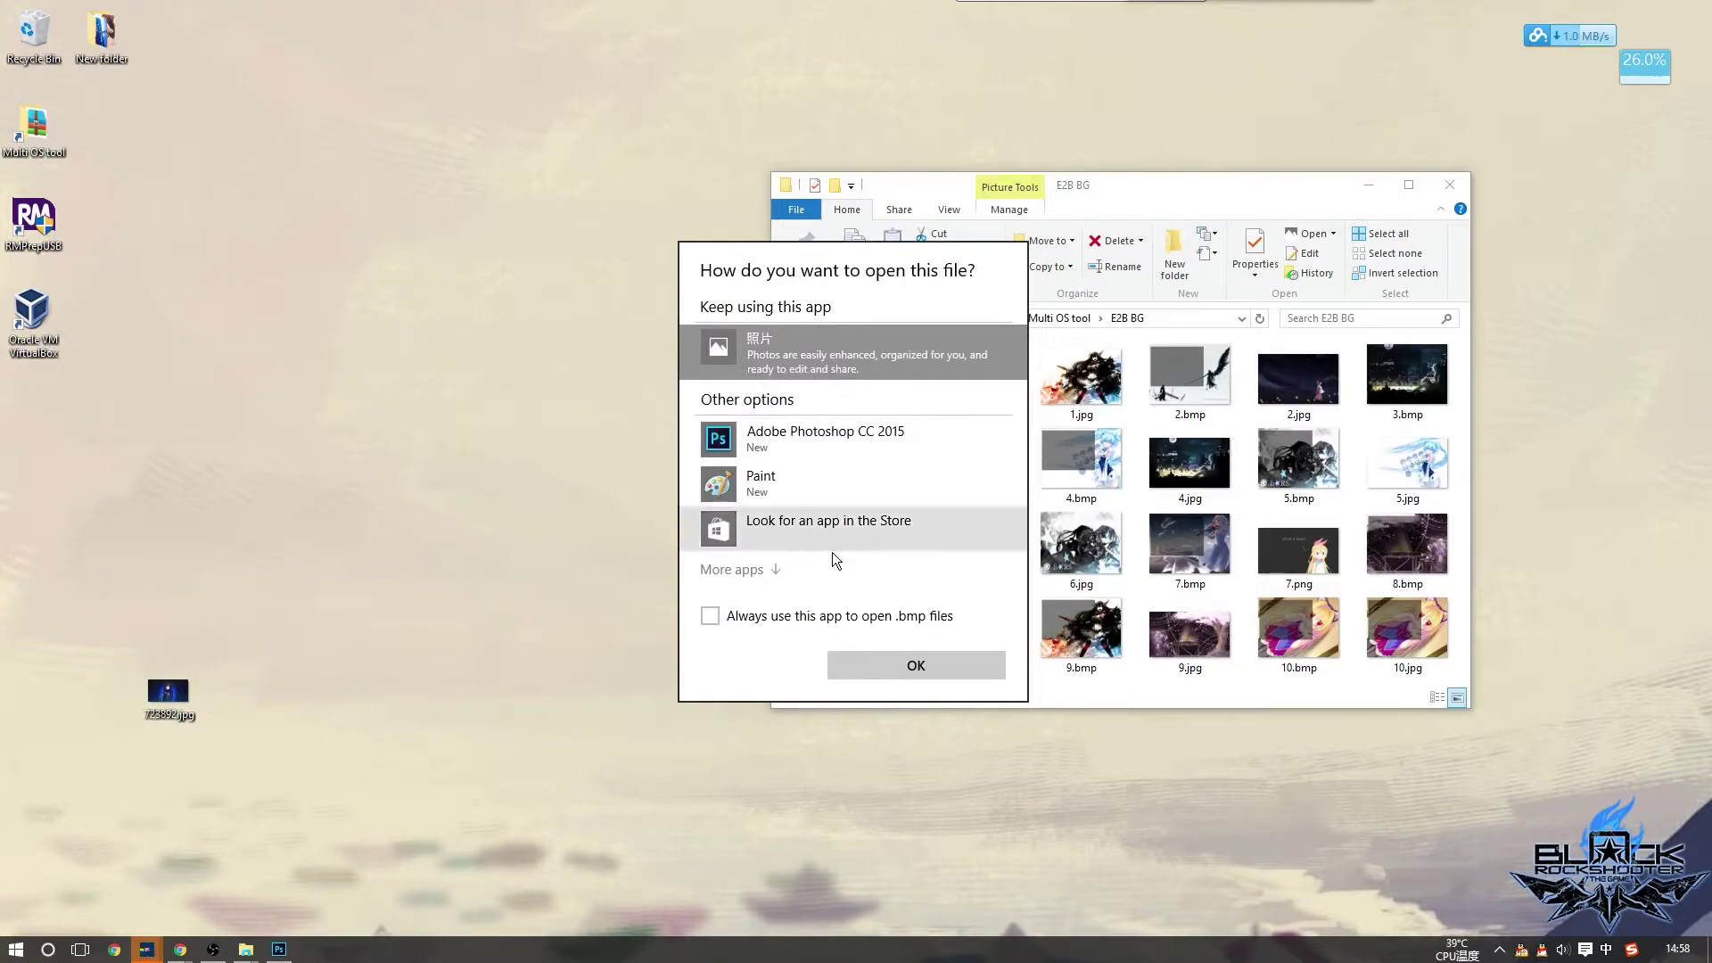
click(926, 664)
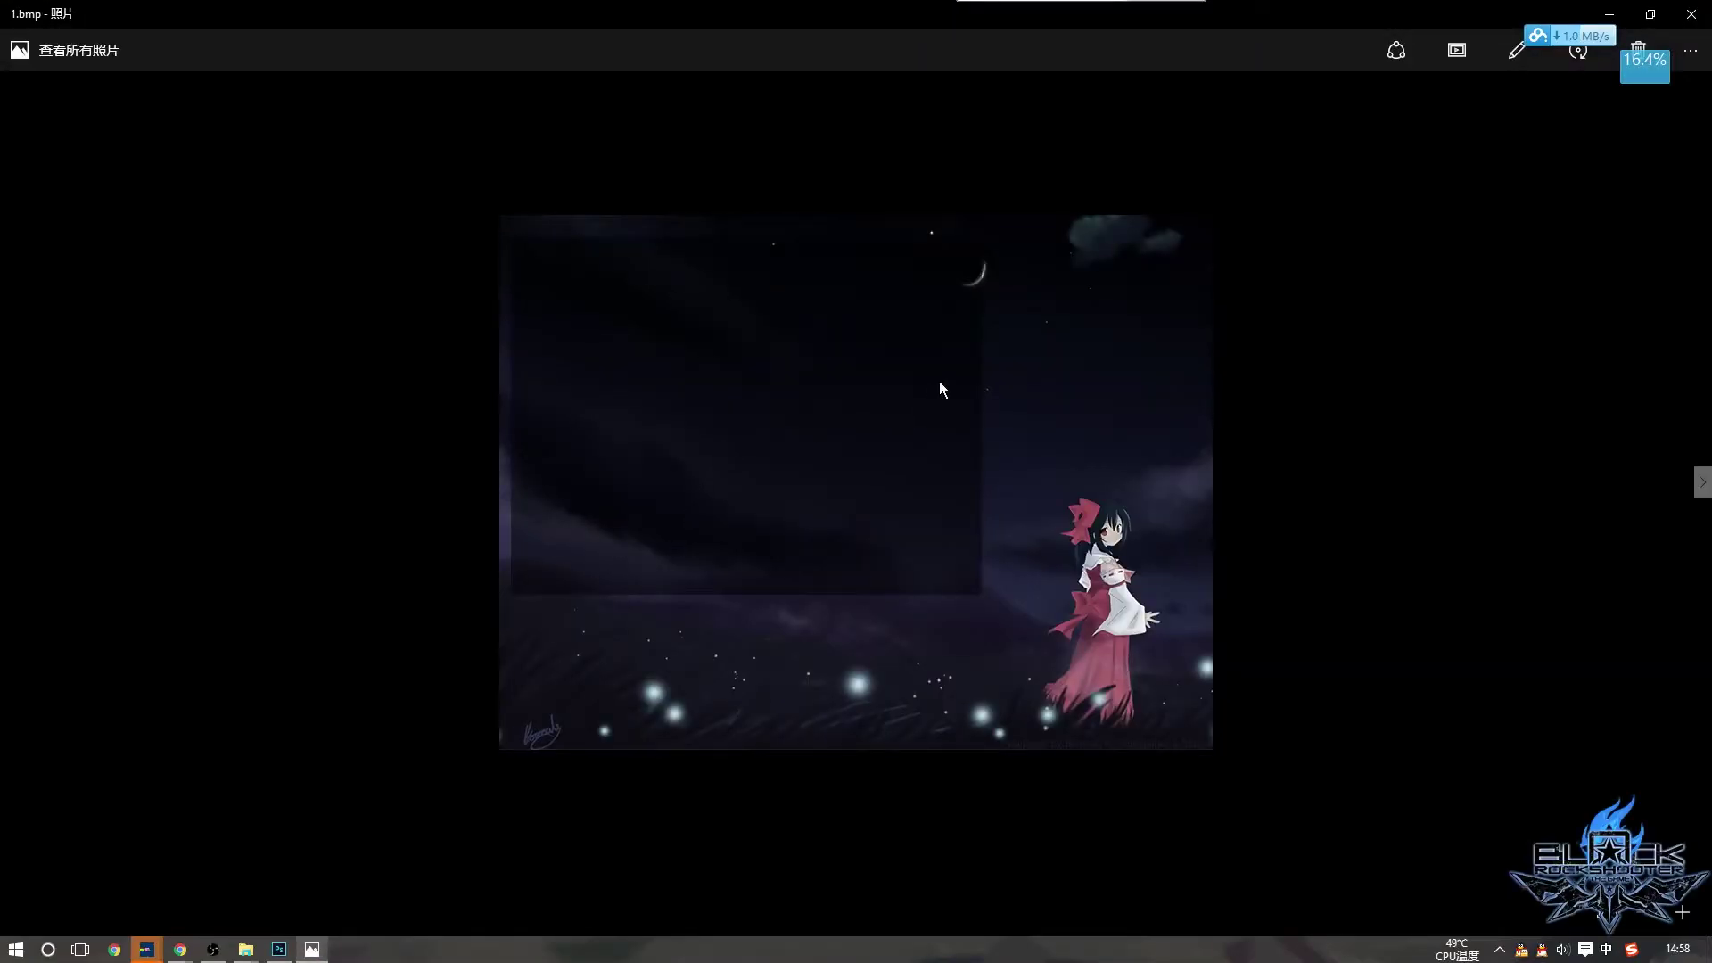
scroll(892, 432, up, 9)
scroll(1074, 396, down, 5)
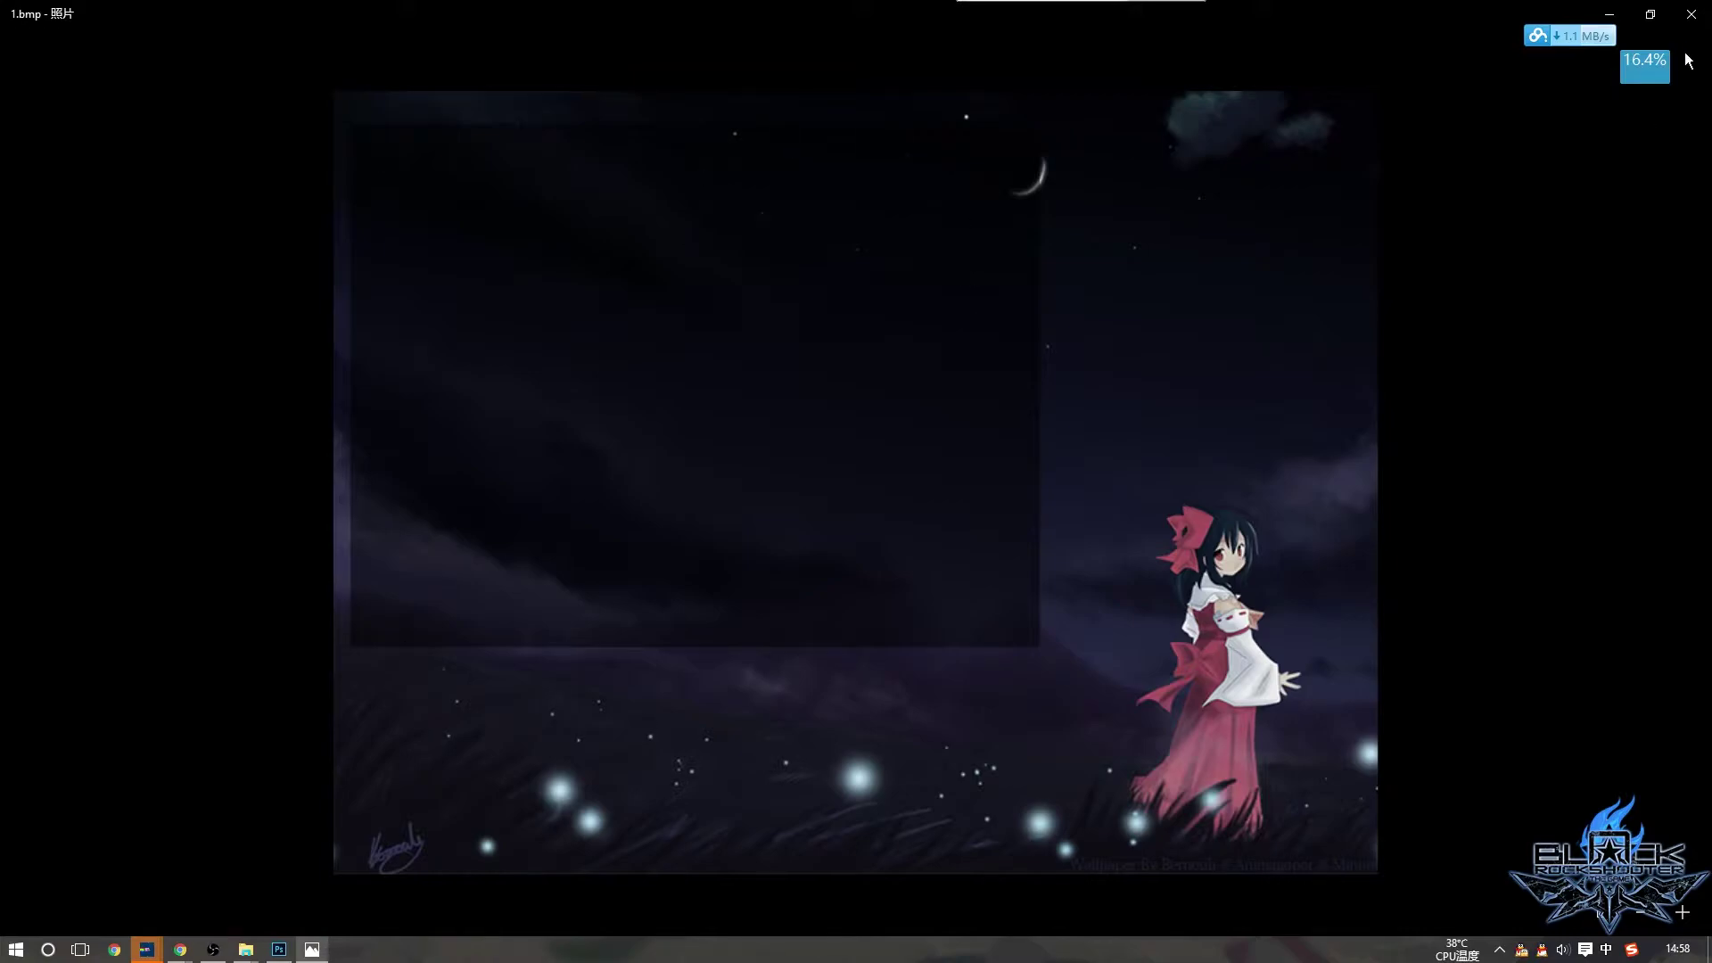
click(1691, 14)
View 2.bmp in Photos to examine its grey menu area, then close it and switch back to Photoshop
click(1181, 382)
double_click(1181, 382)
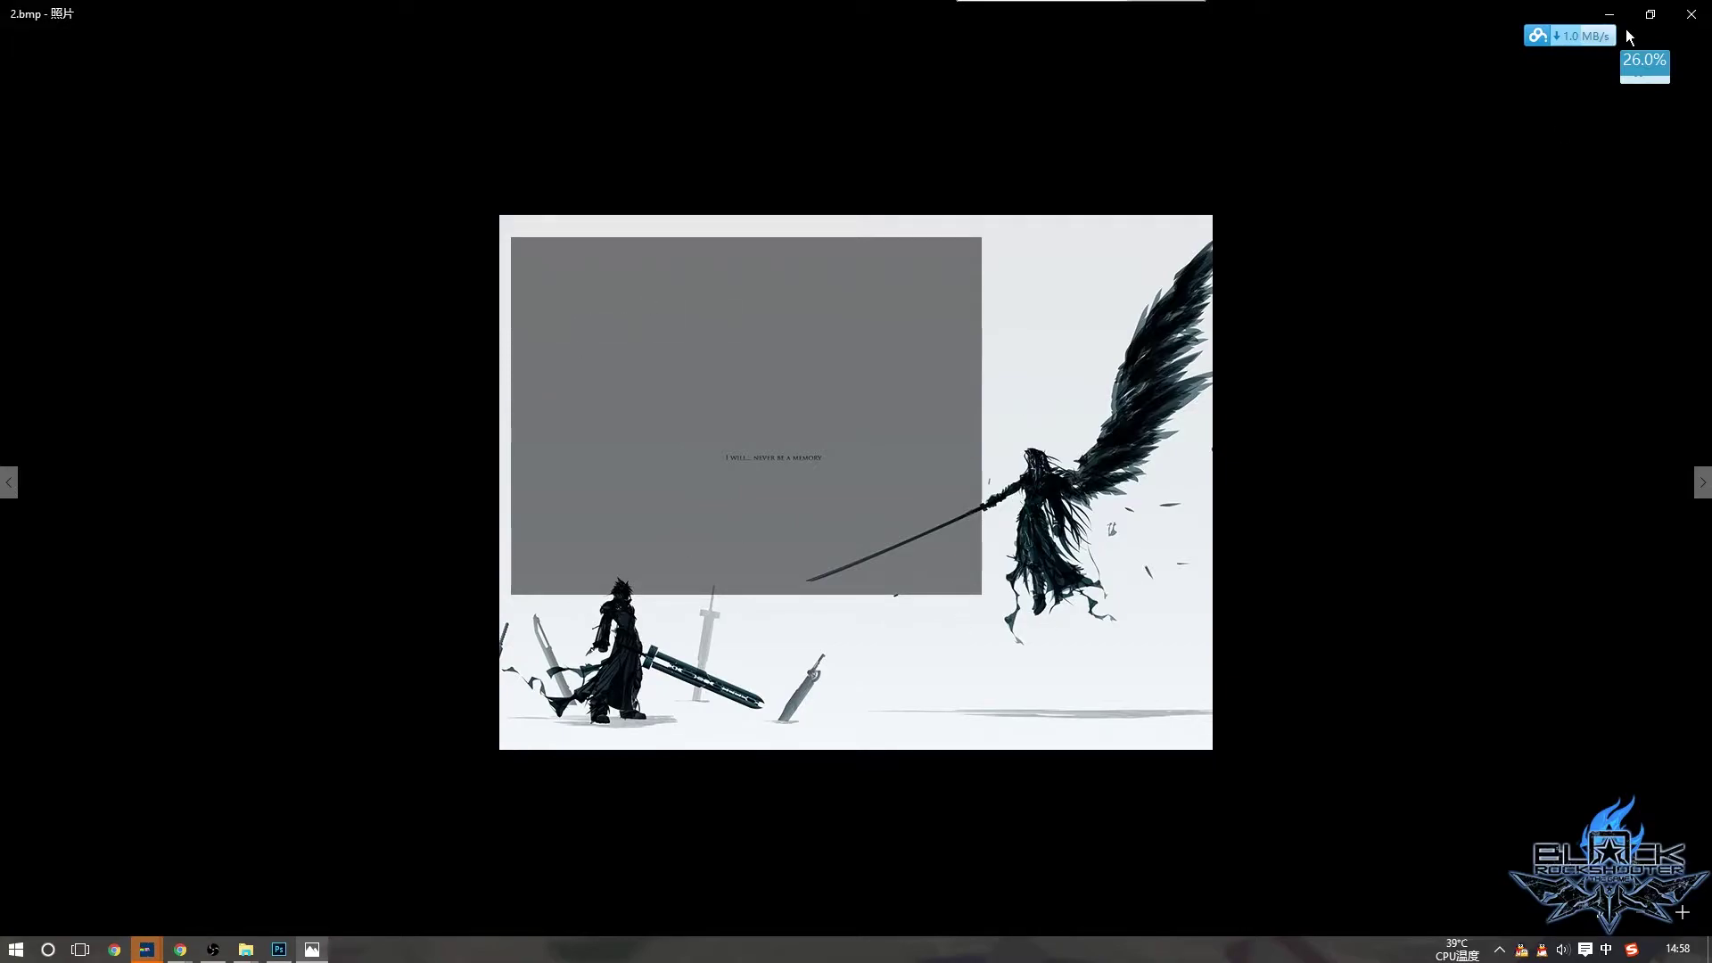
click(1691, 14)
click(279, 949)
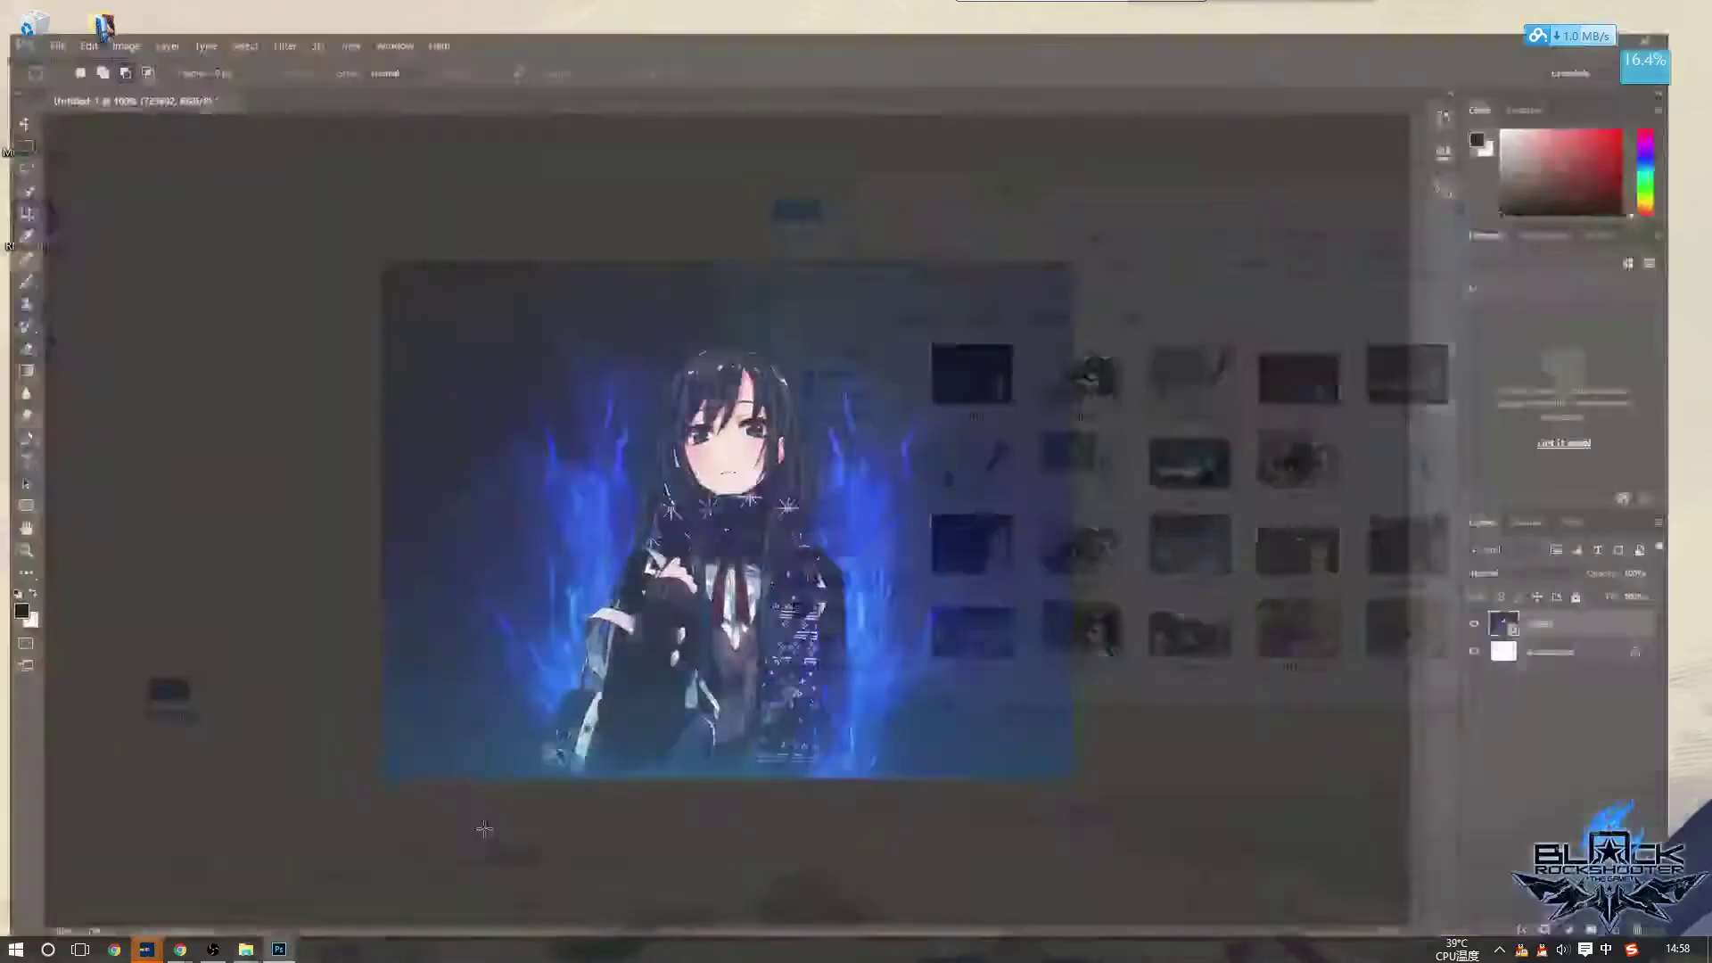
drag(763, 524, 385, 262)
right_click(823, 465)
click(823, 469)
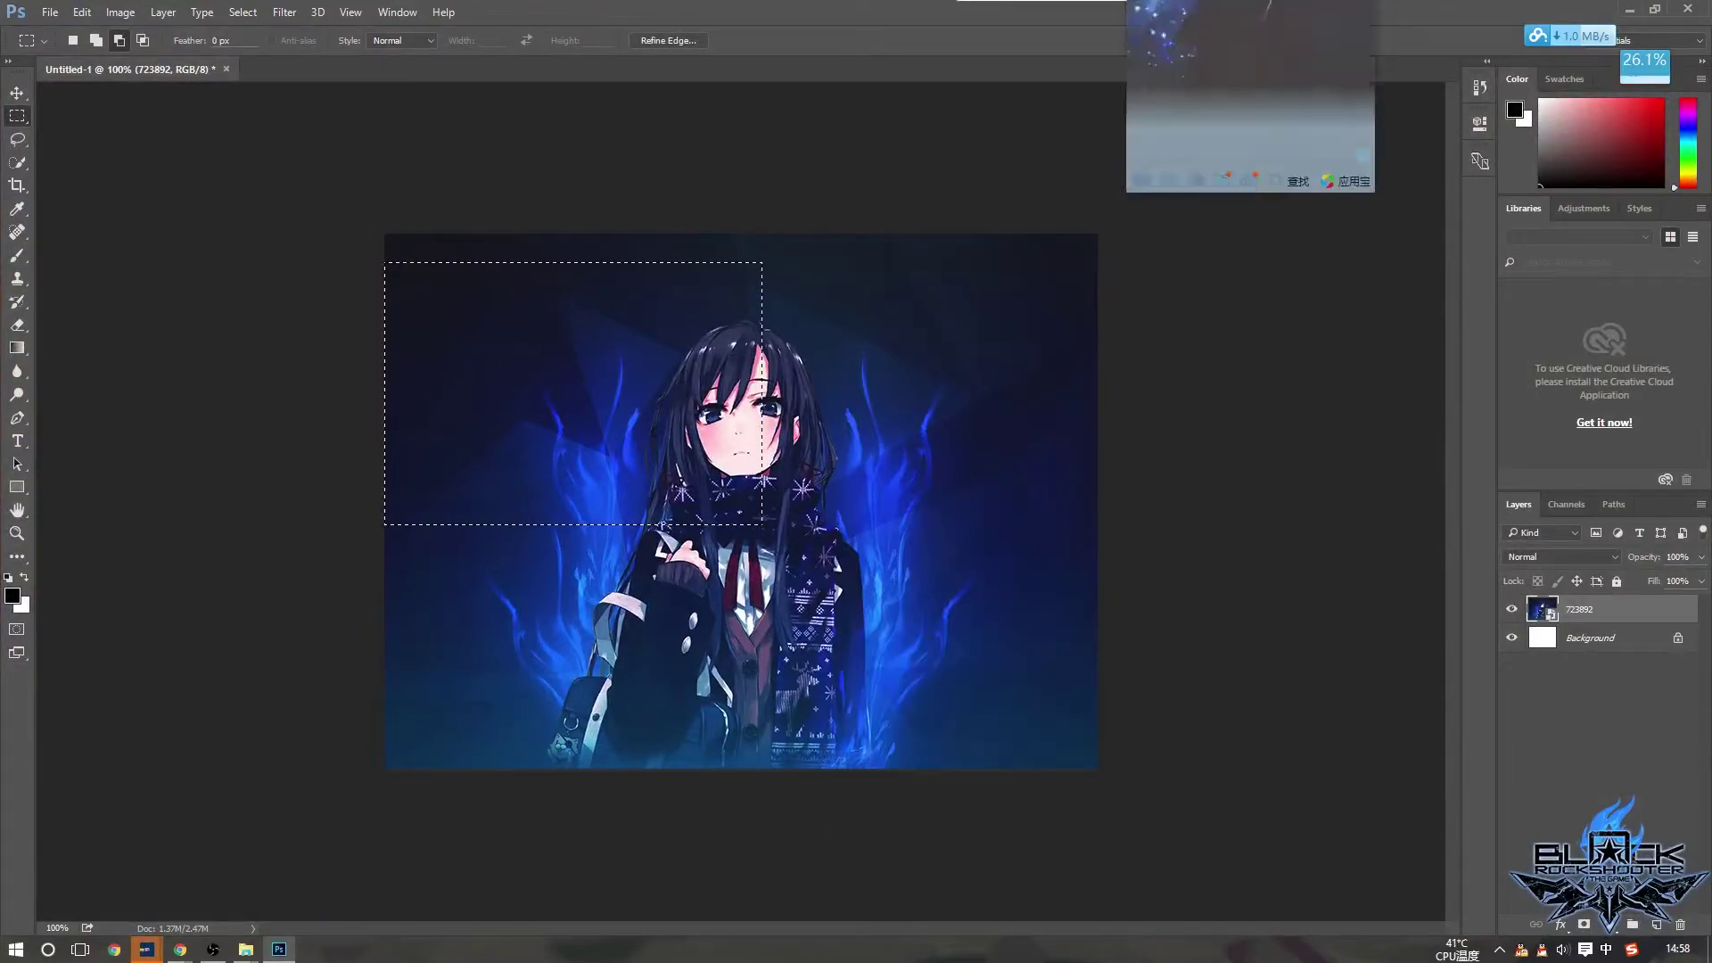
Place 2.bmp from the E2B BG folder above the wallpaper and align it with the canvas as a template
drag(1509, 16, 1335, 418)
drag(1211, 393, 655, 776)
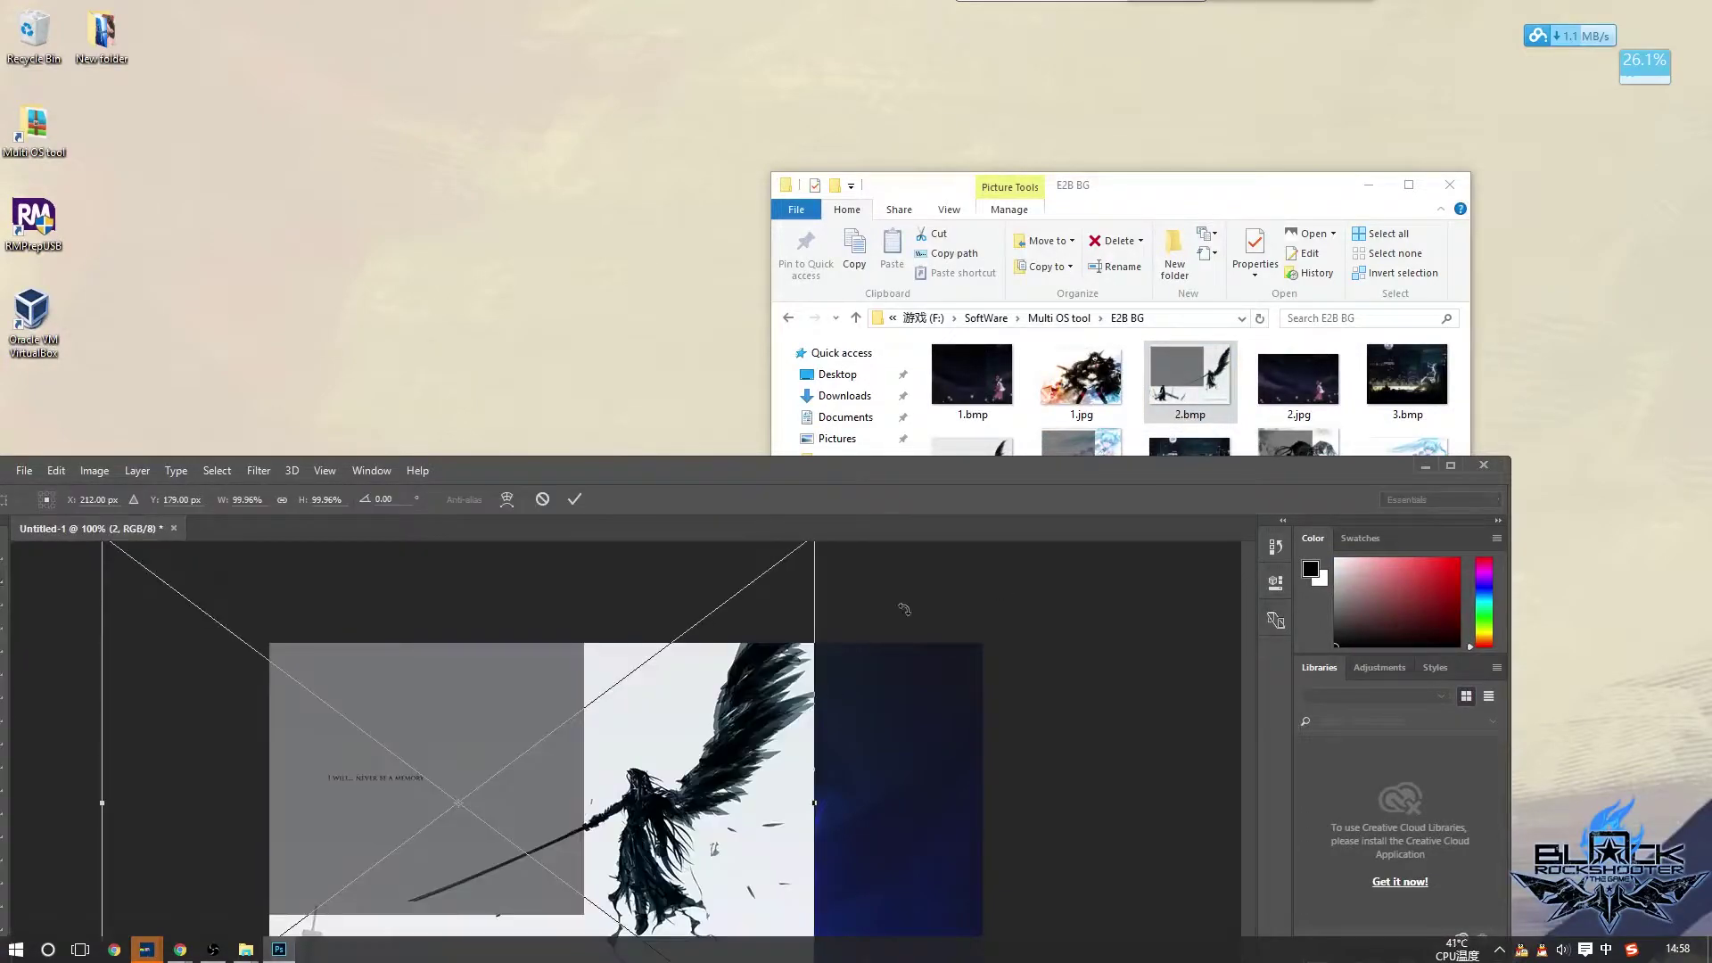
double_click(998, 473)
drag(811, 453, 977, 564)
key(Return)
key(m)
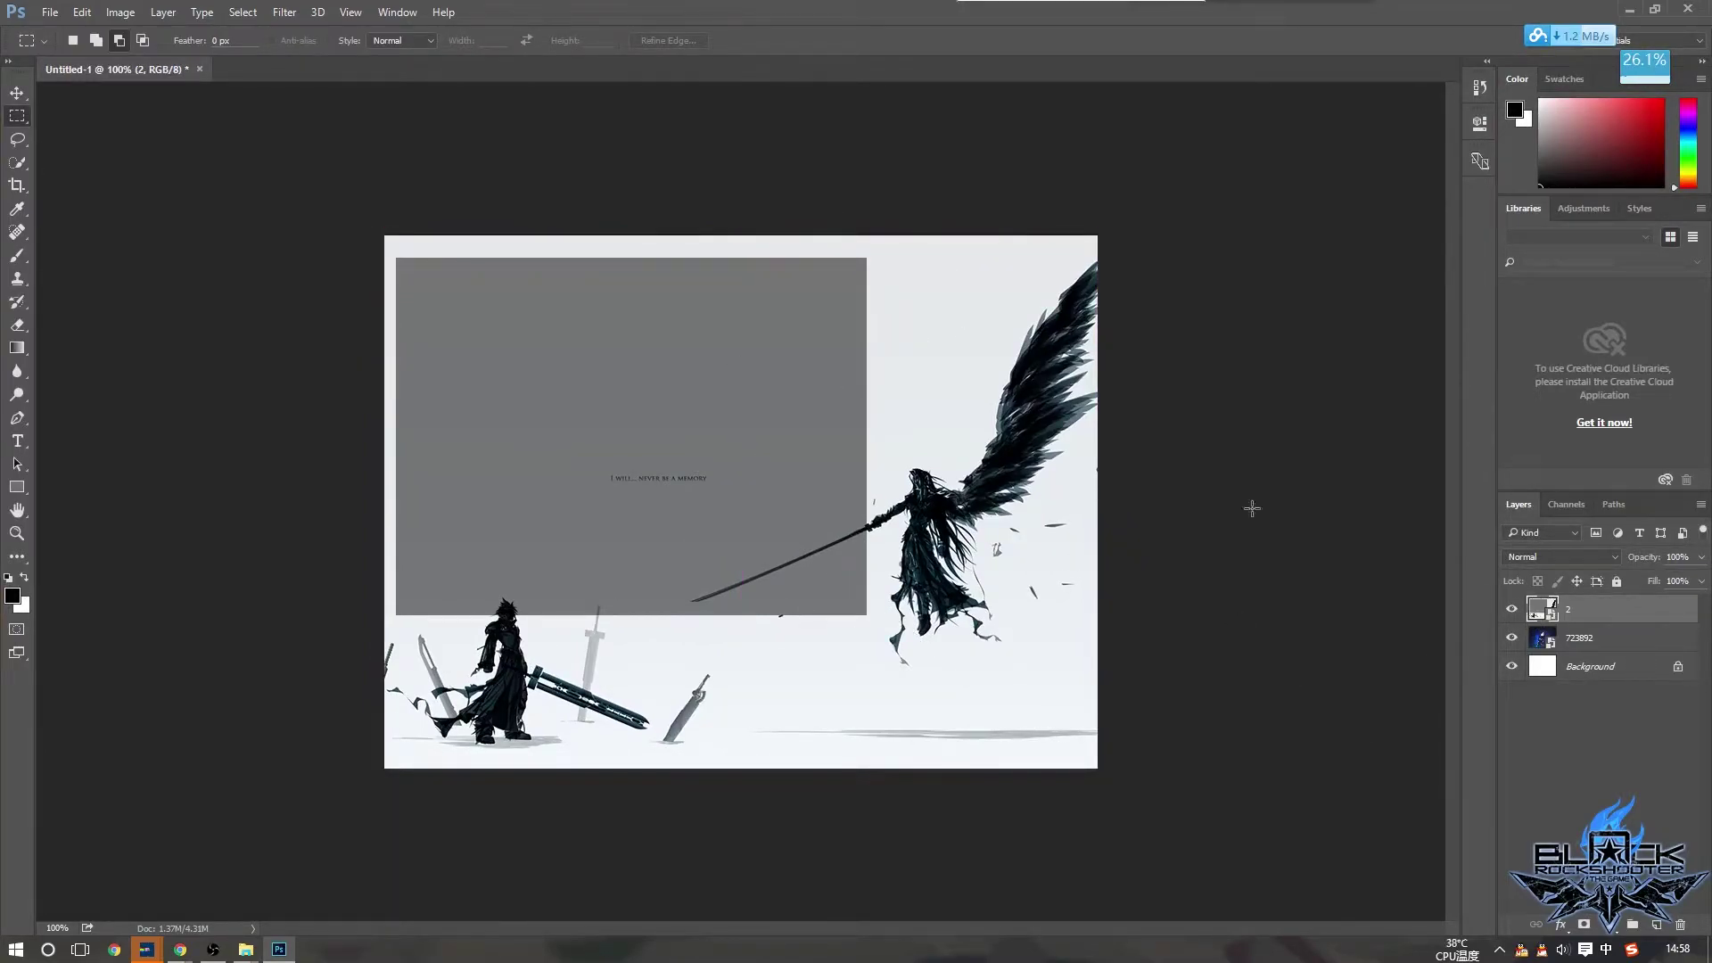
Lower the opacity of template layer 2 to 24% and make the 723892 wallpaper layer active
drag(1701, 565, 1636, 585)
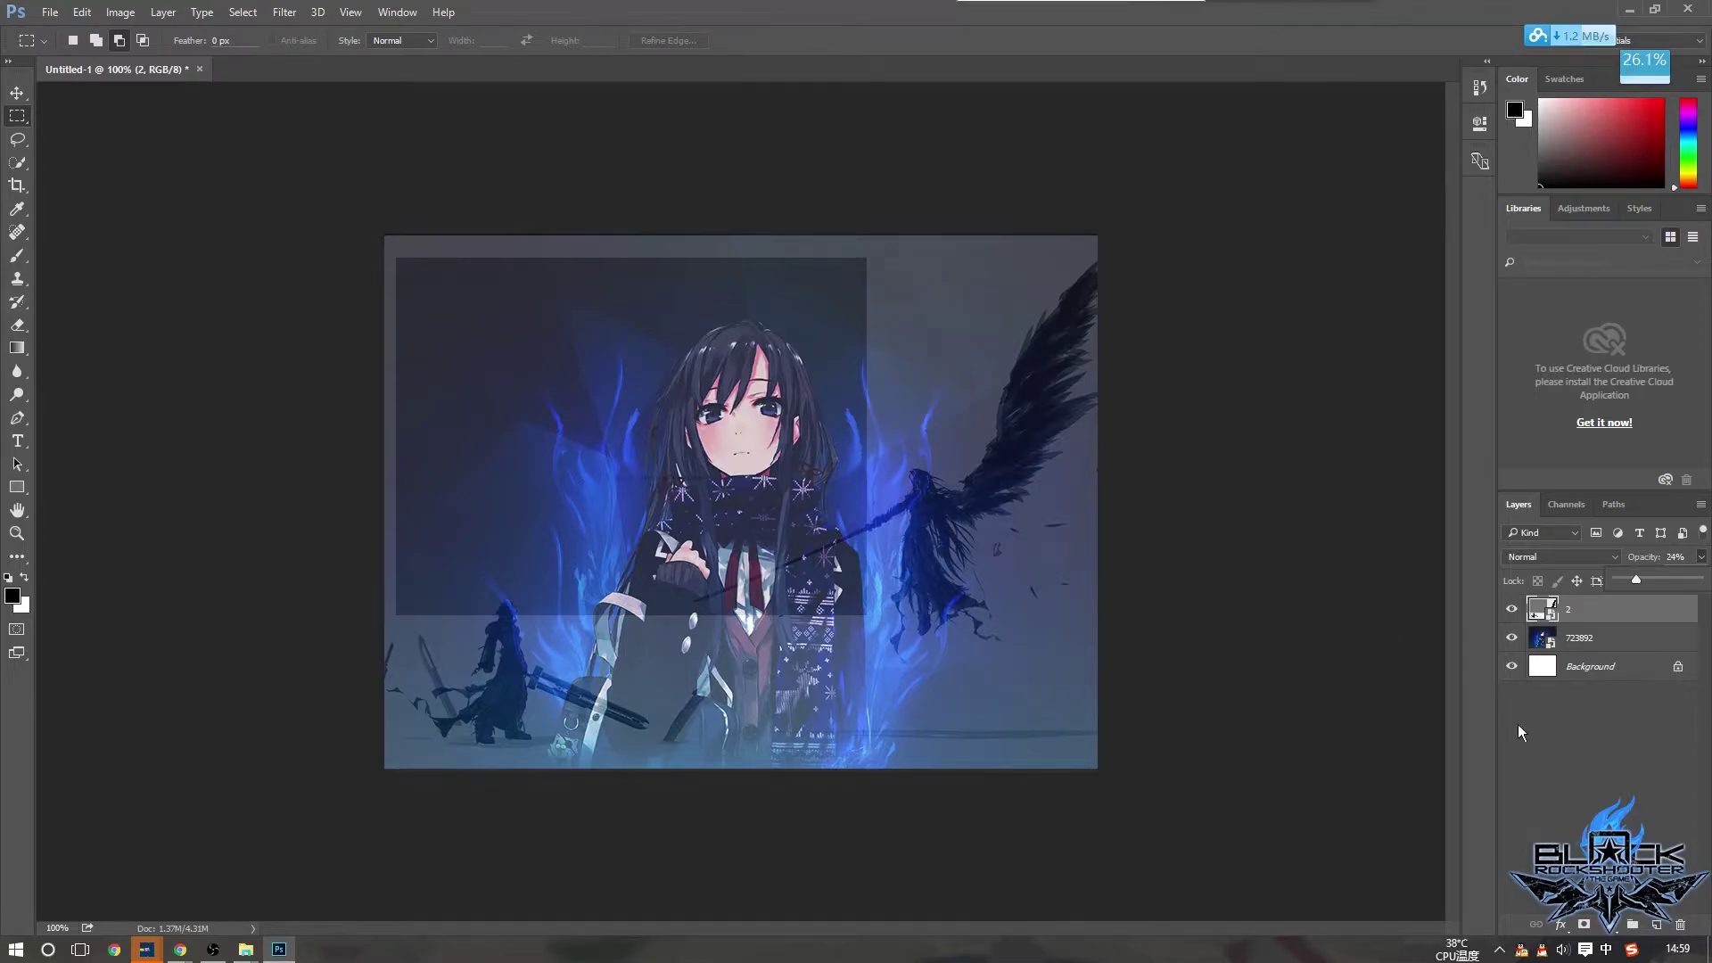
click(1574, 641)
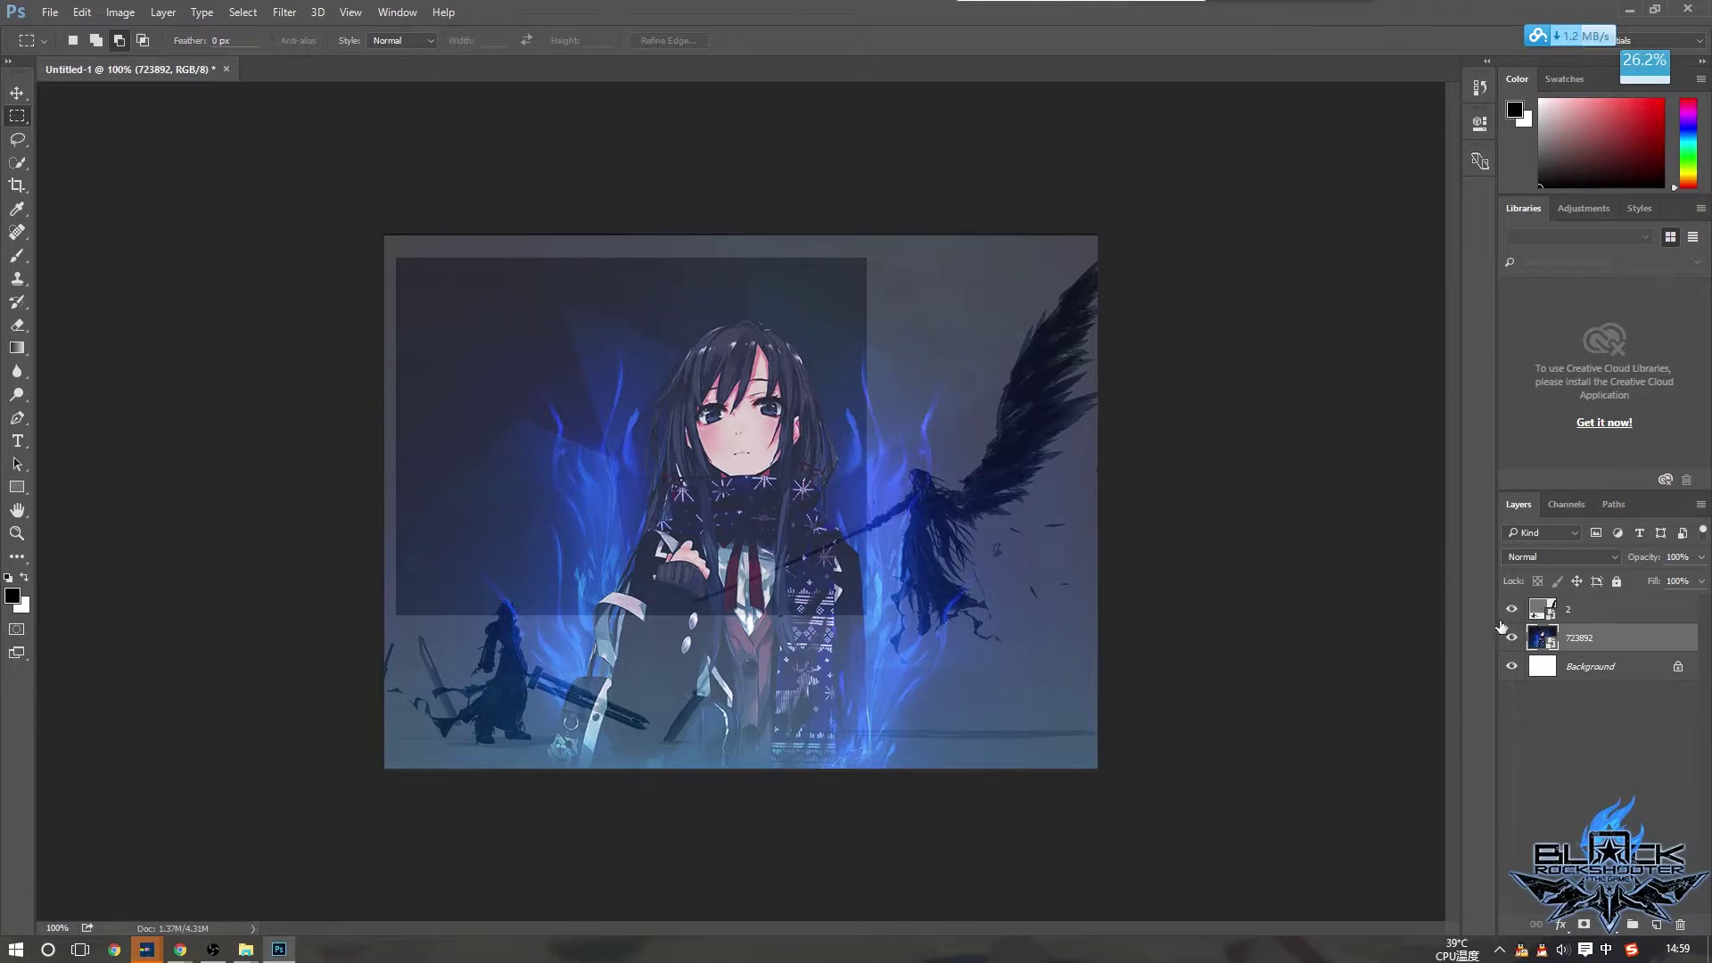
scroll(386, 303, up, 3)
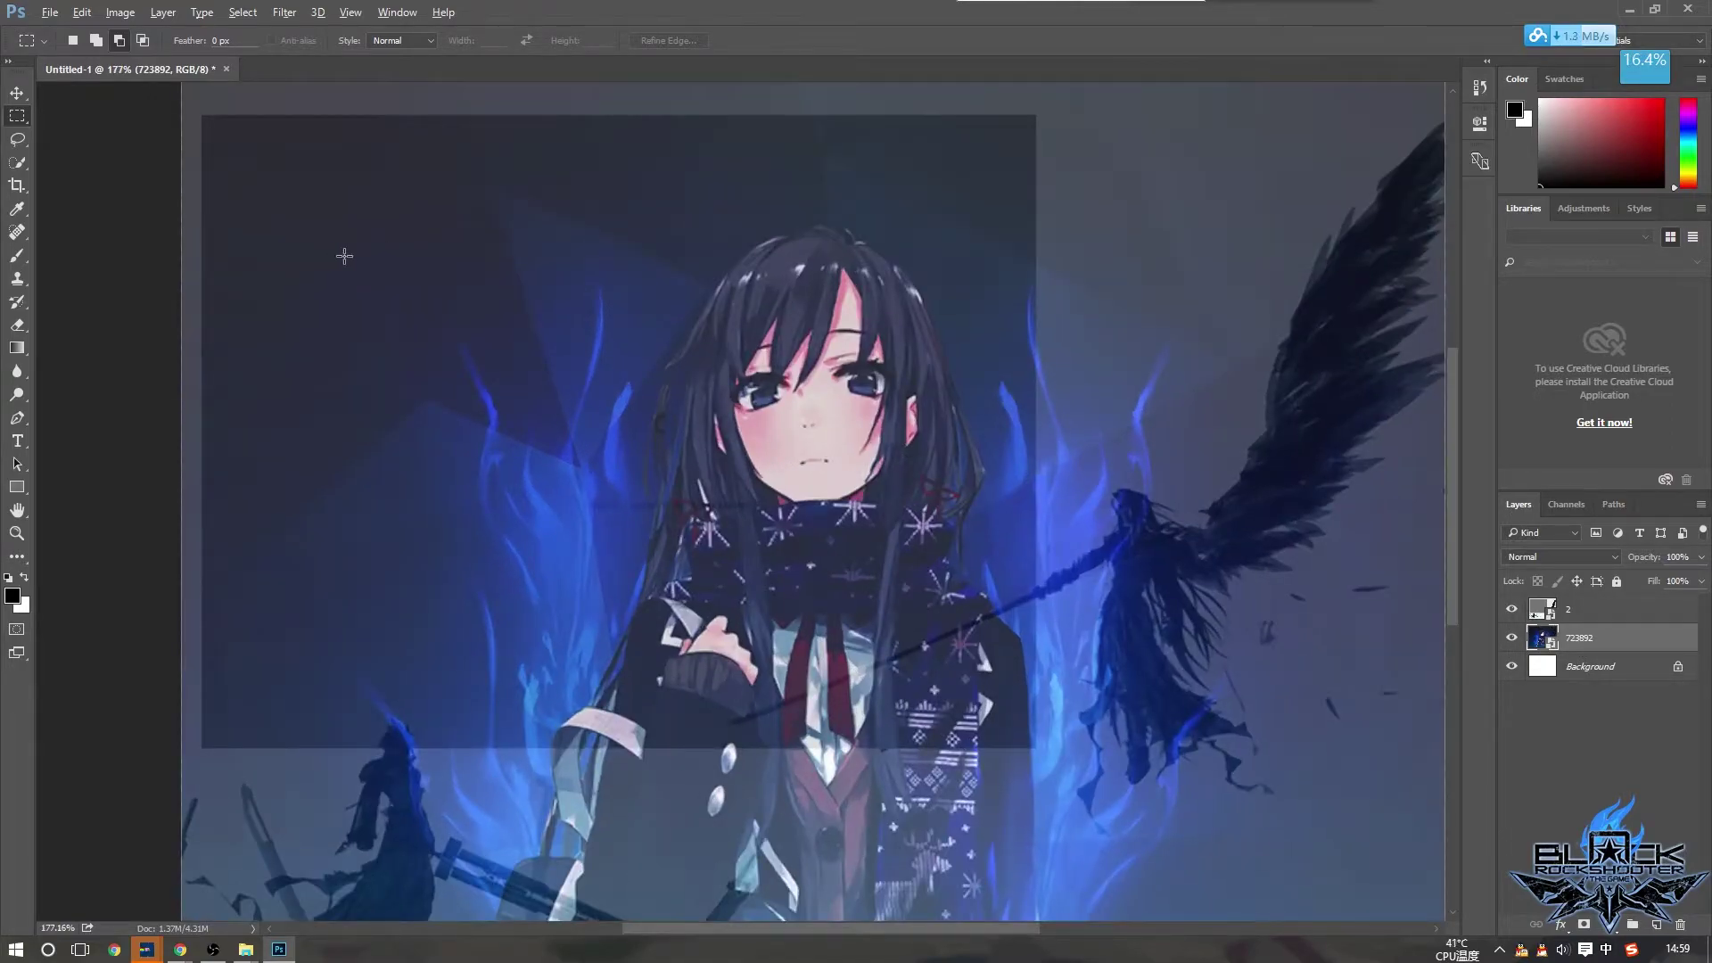
Select the template's grey menu area with the Rectangular Marquee tool and hide template layer 2
scroll(503, 384, down, 2)
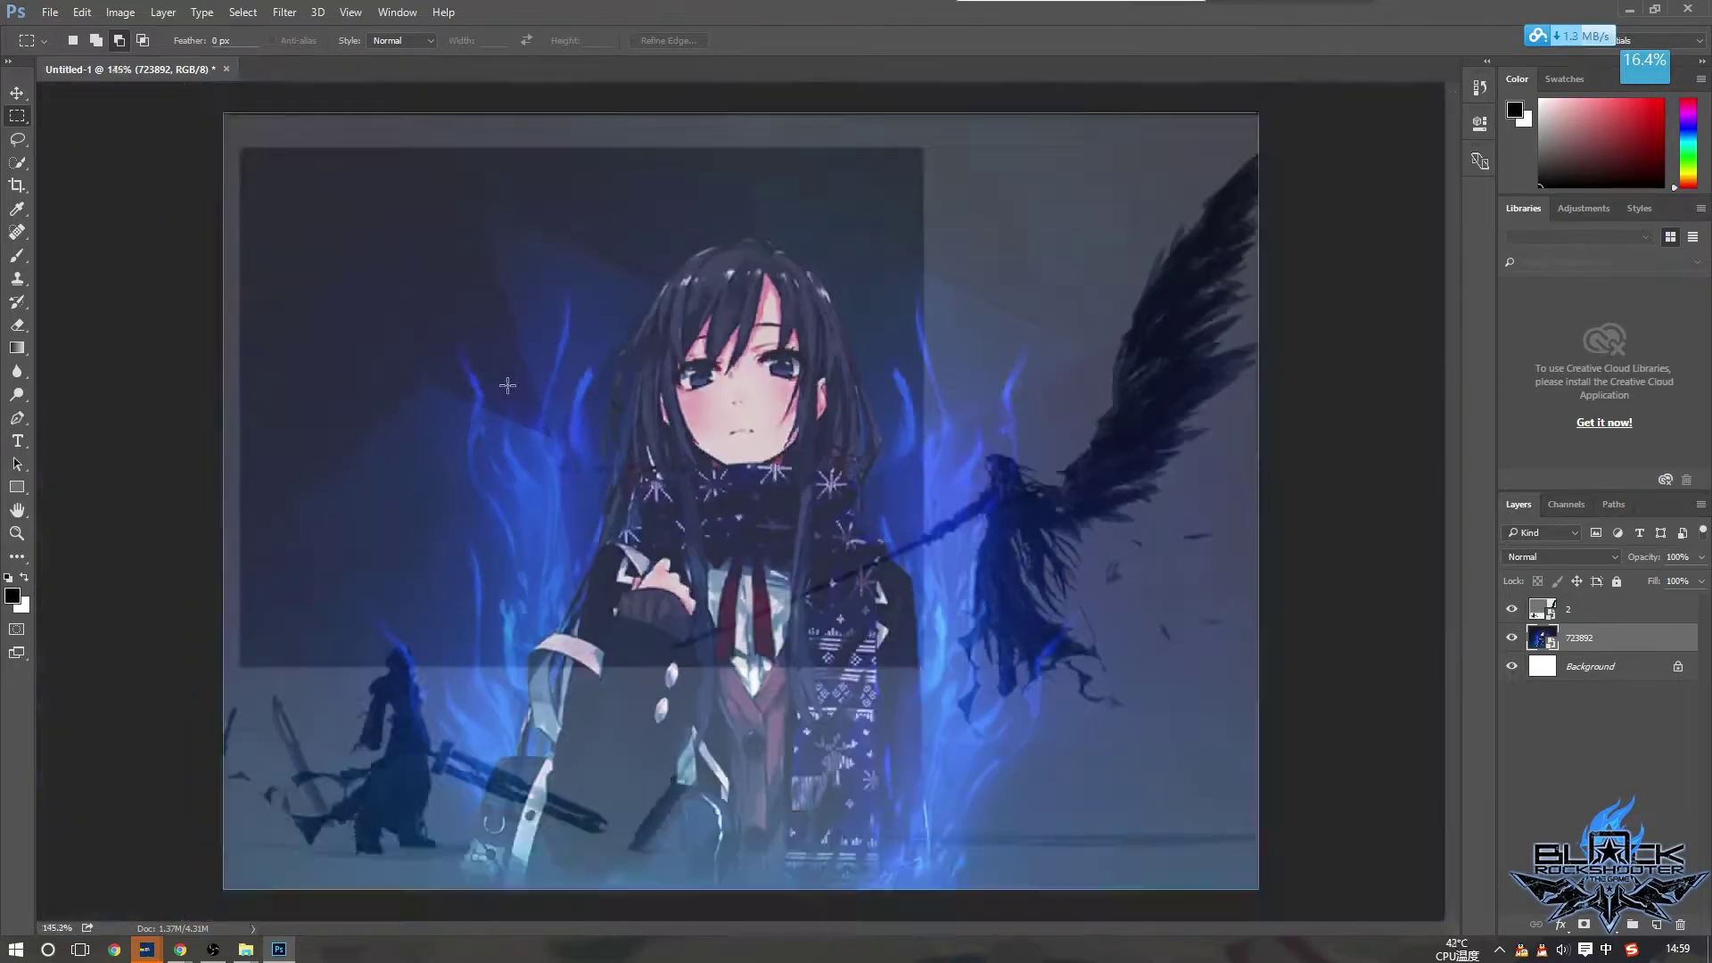
scroll(508, 384, up, 3)
scroll(470, 385, up, 2)
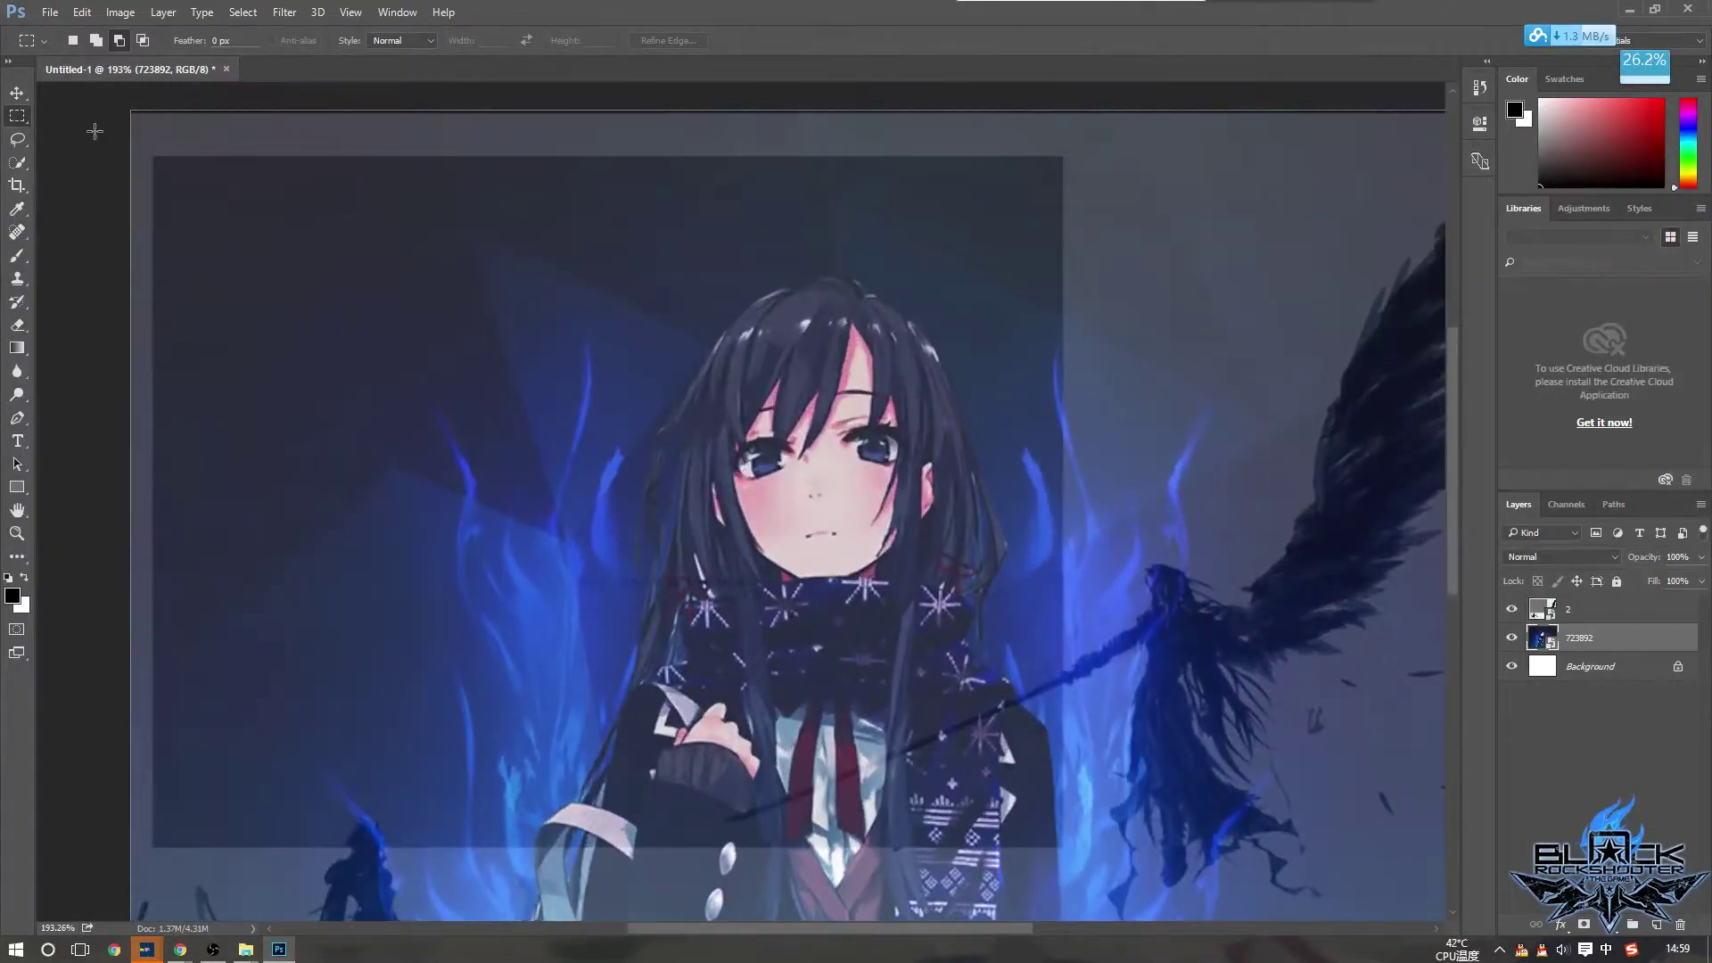
right_click(12, 118)
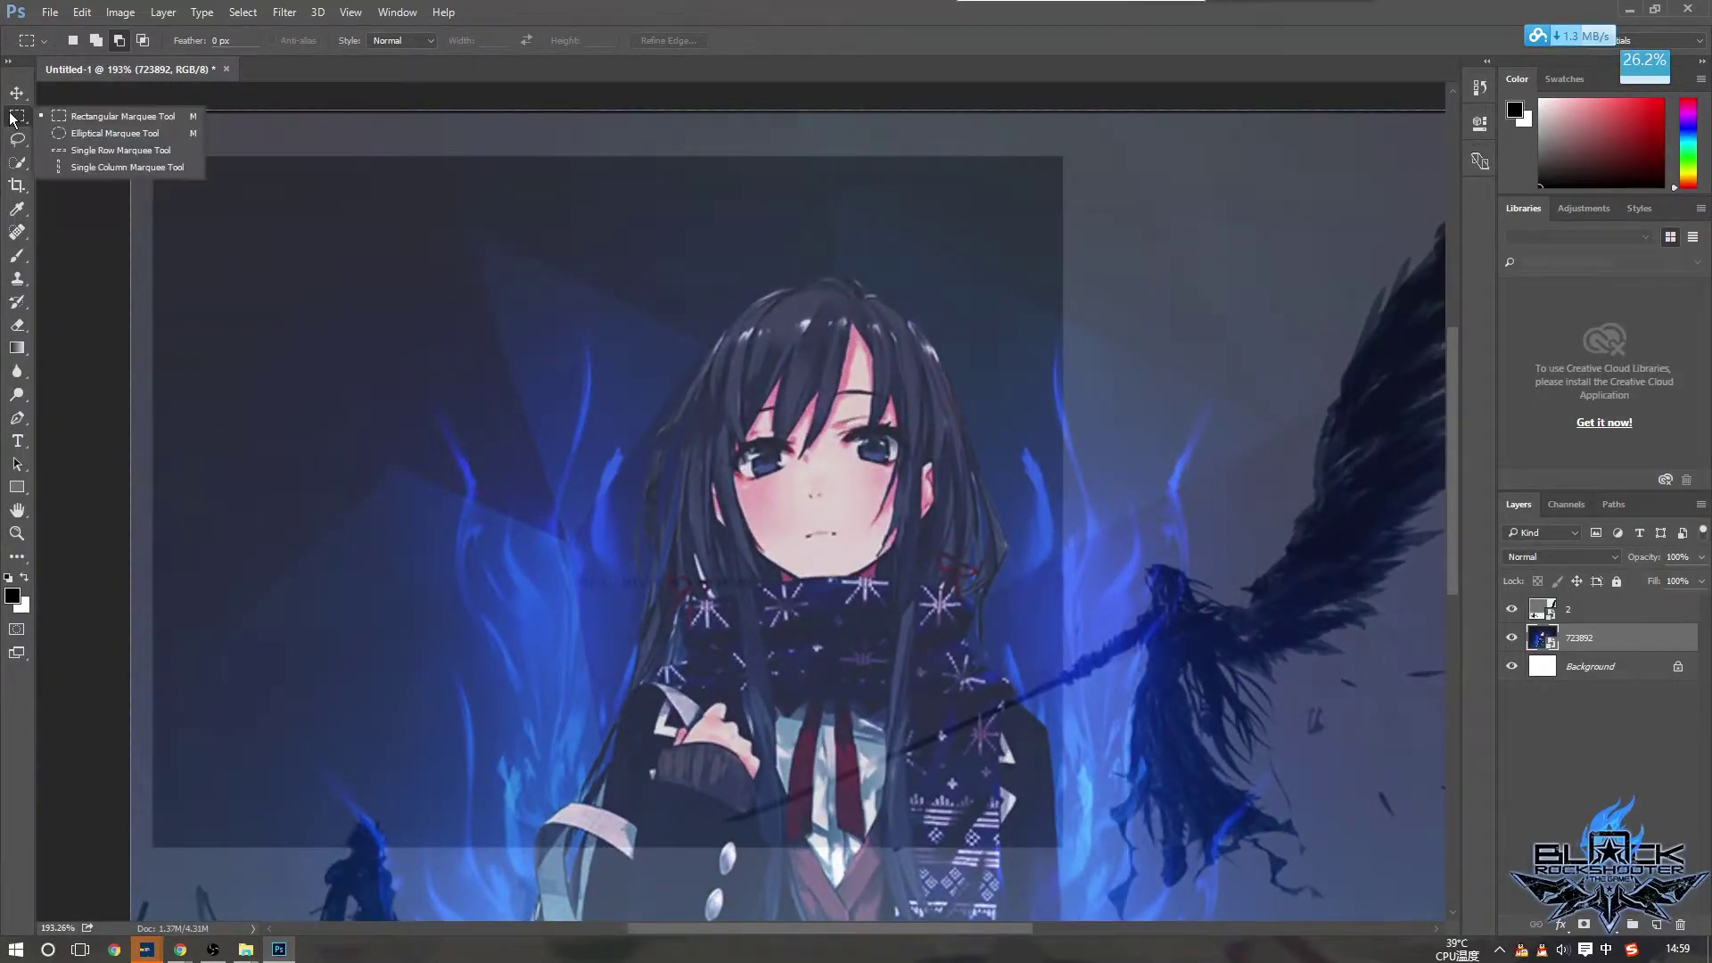
click(113, 115)
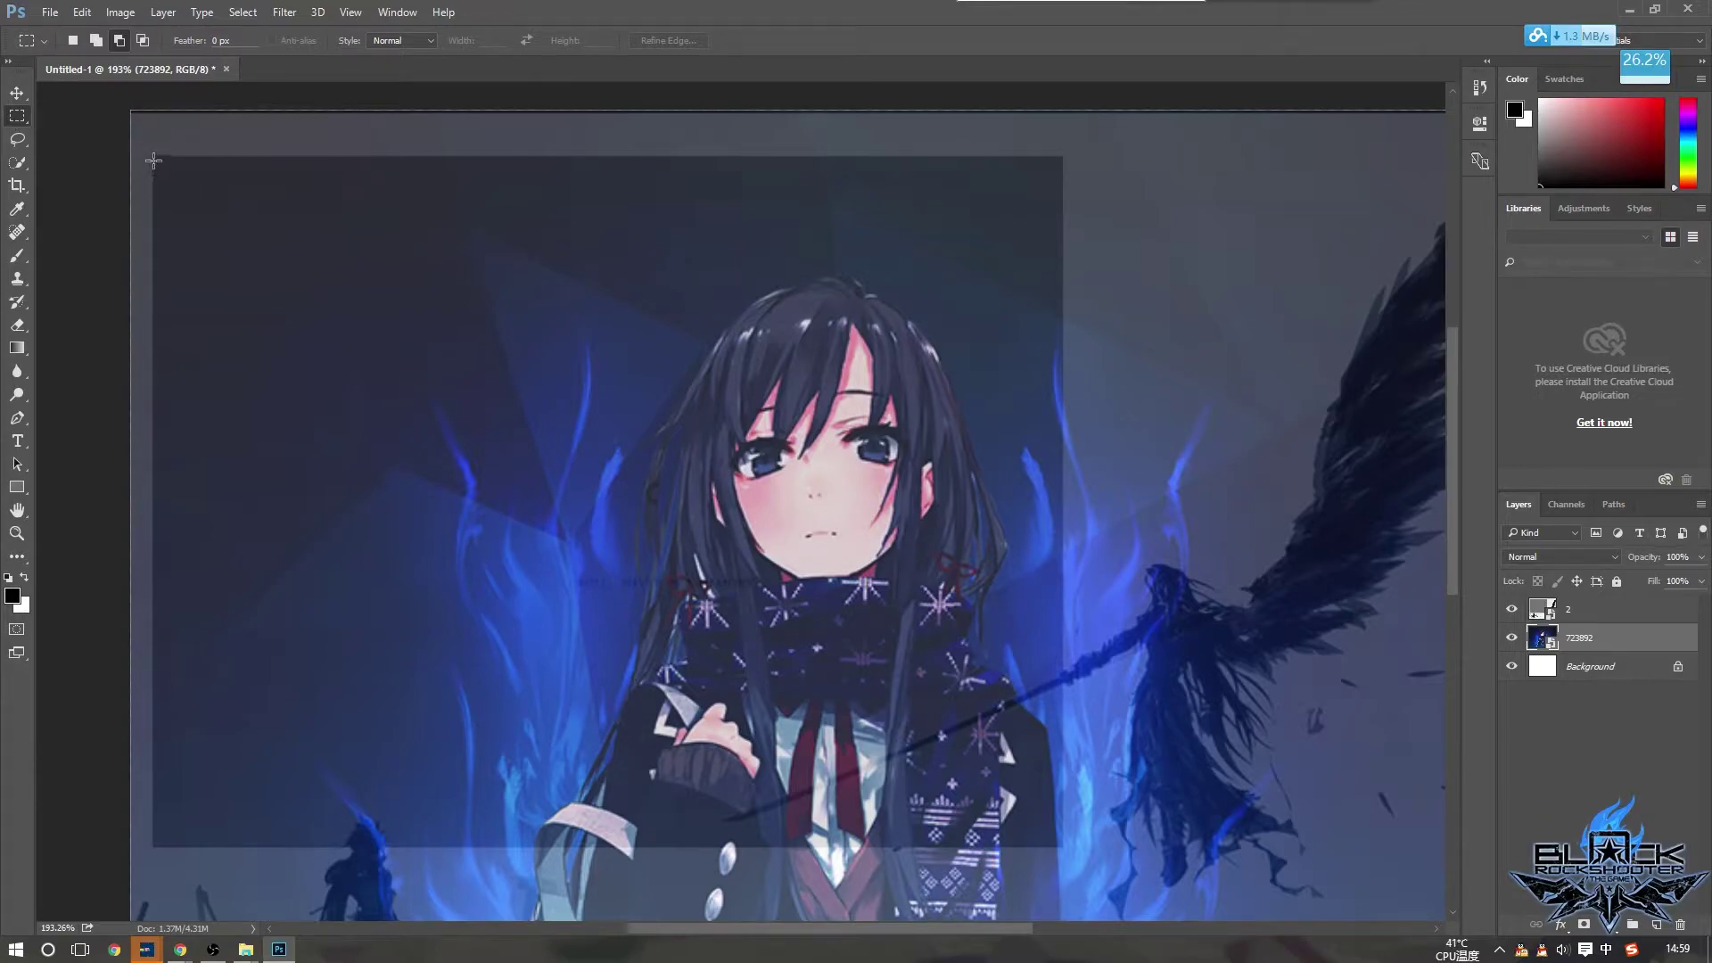
right_click(15, 116)
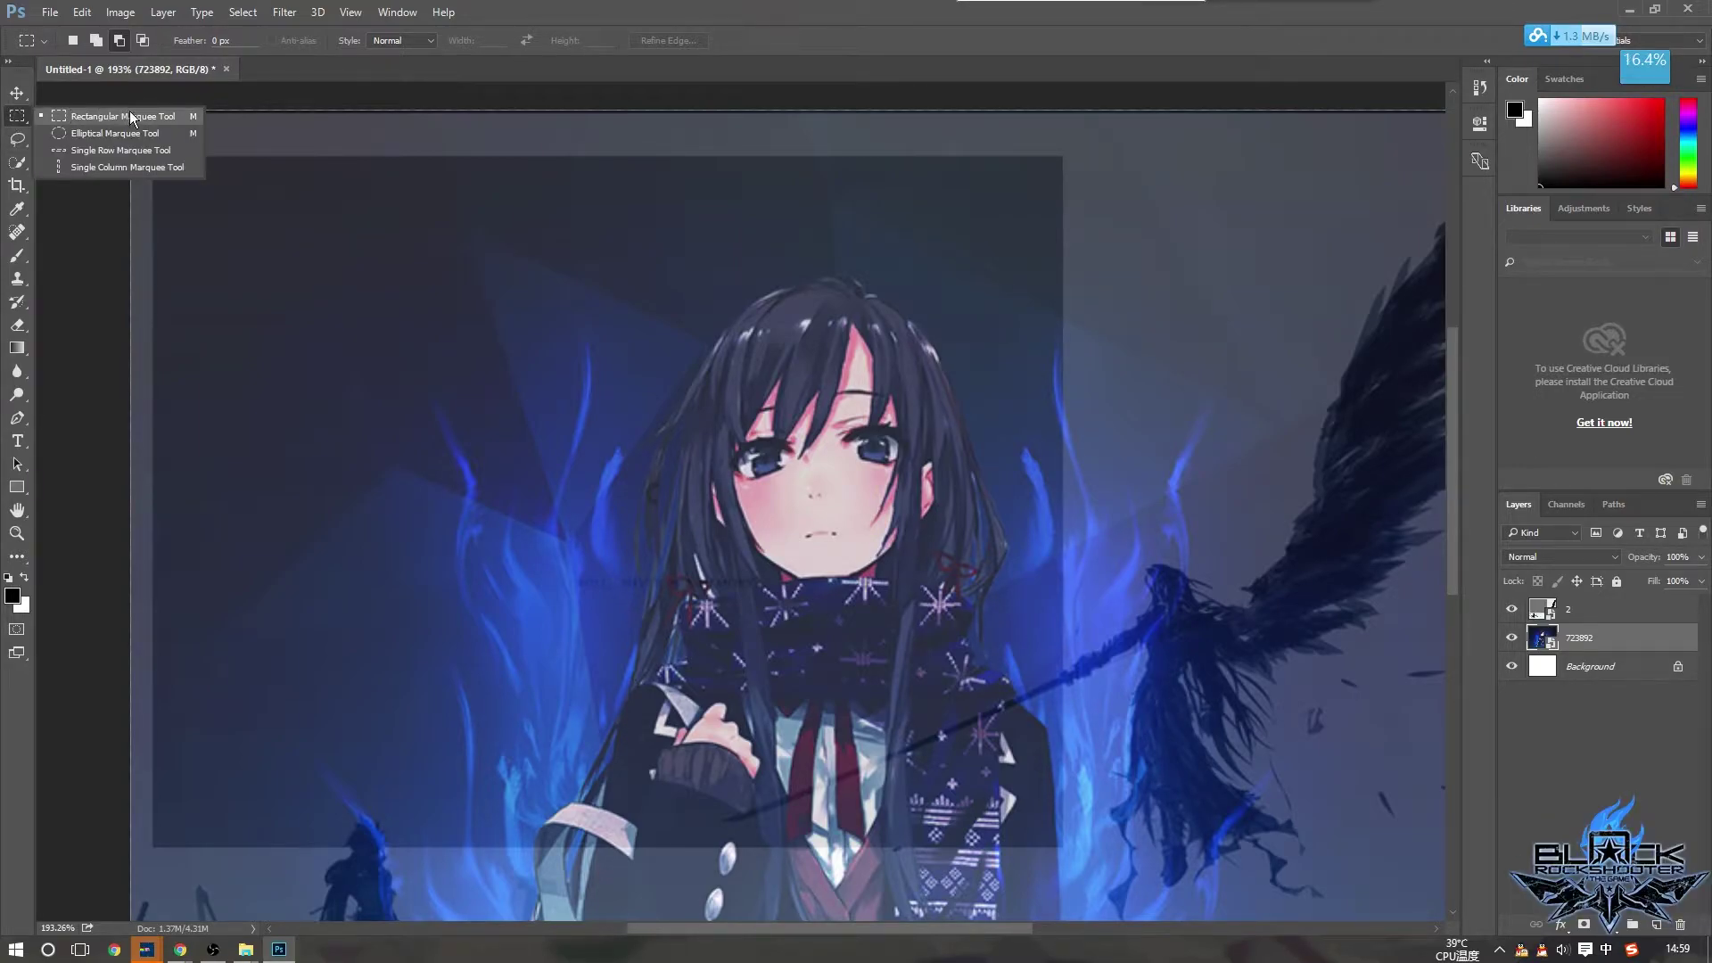
click(373, 157)
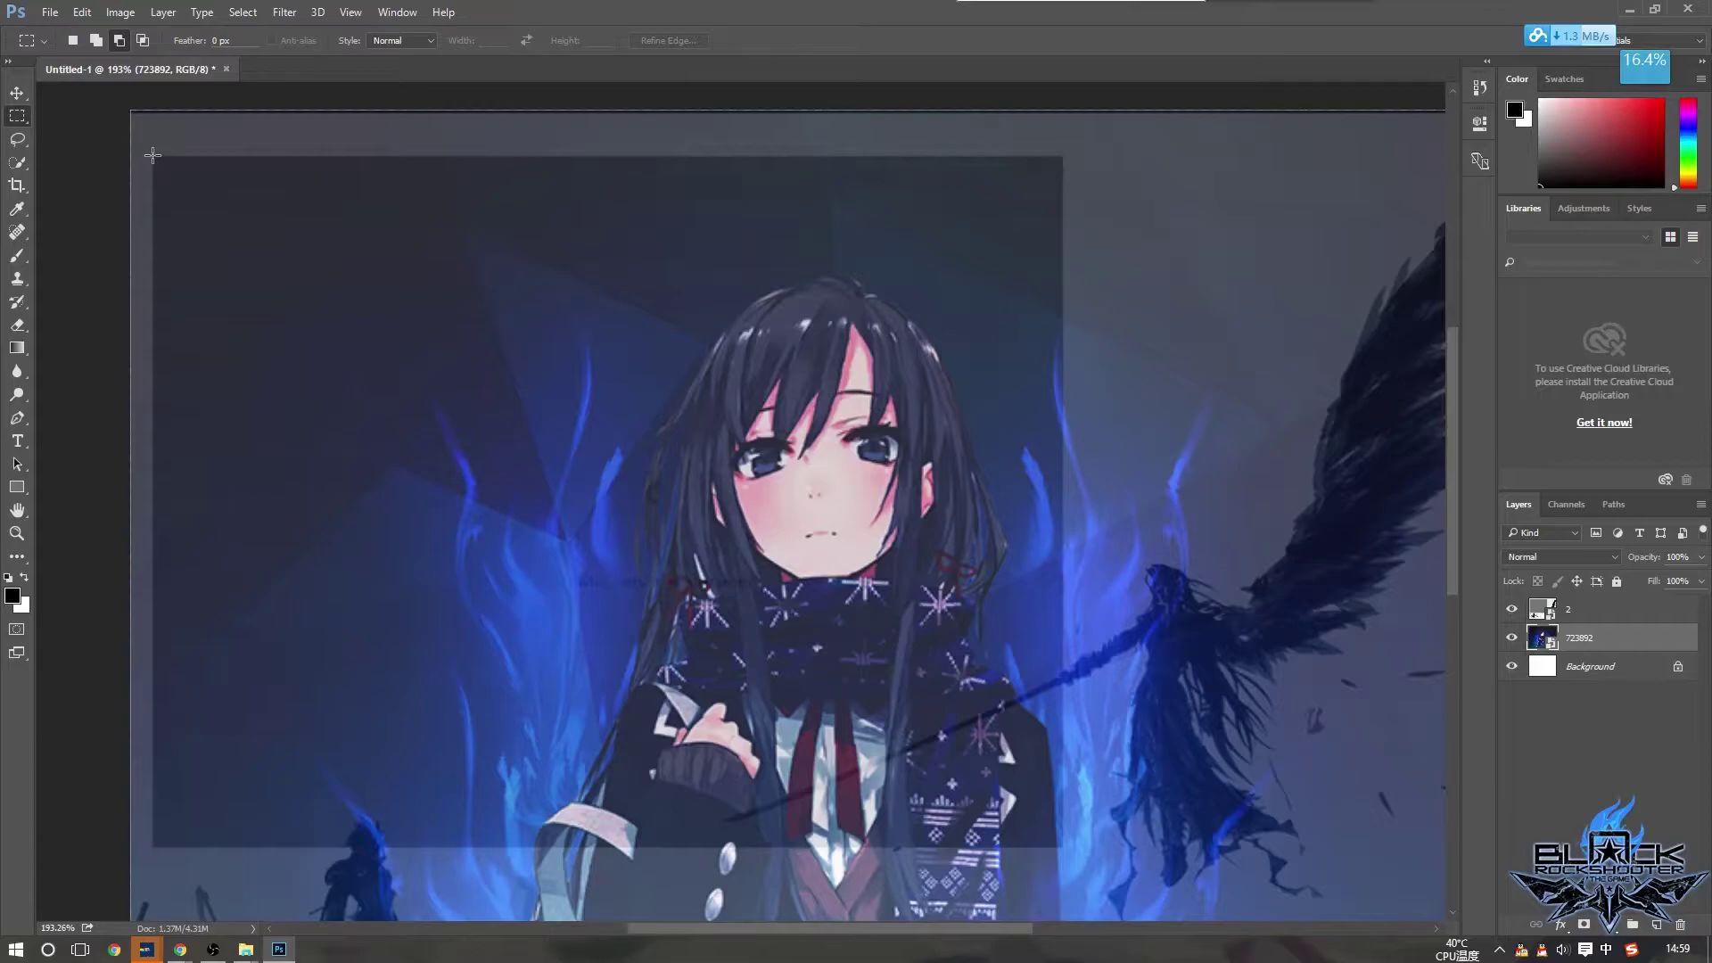
drag(151, 156, 1062, 848)
click(1512, 609)
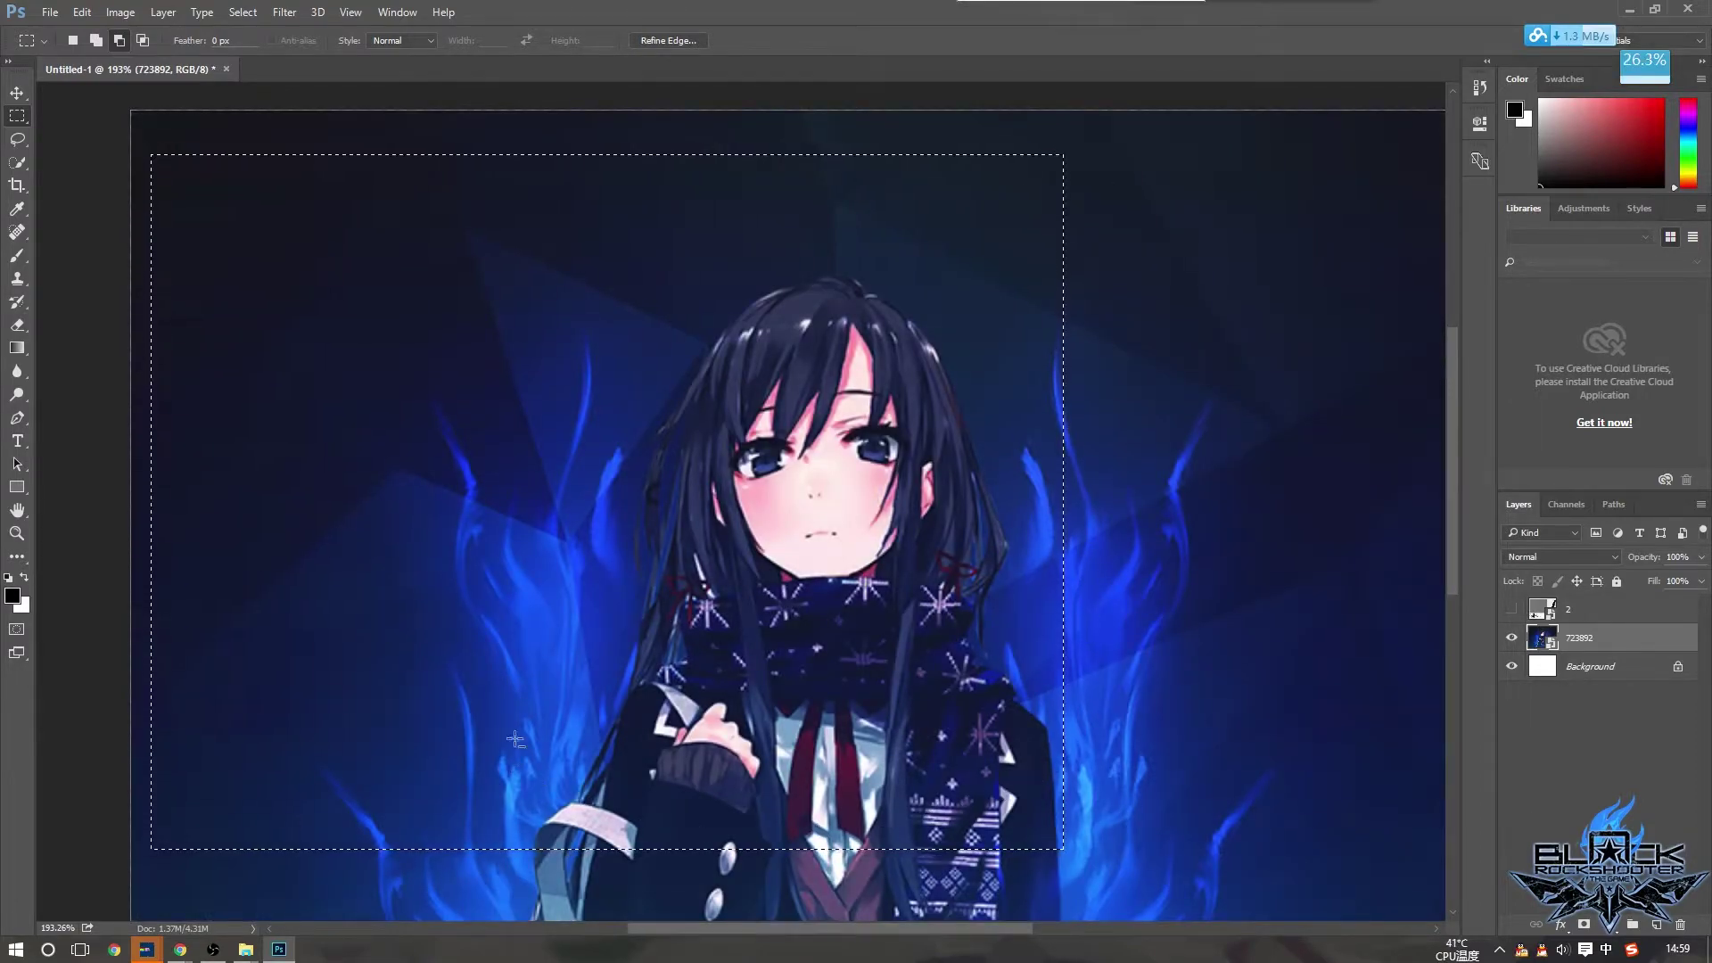
Rasterize the 723892 wallpaper smart object so that its pixels can be edited
right_click(507, 259)
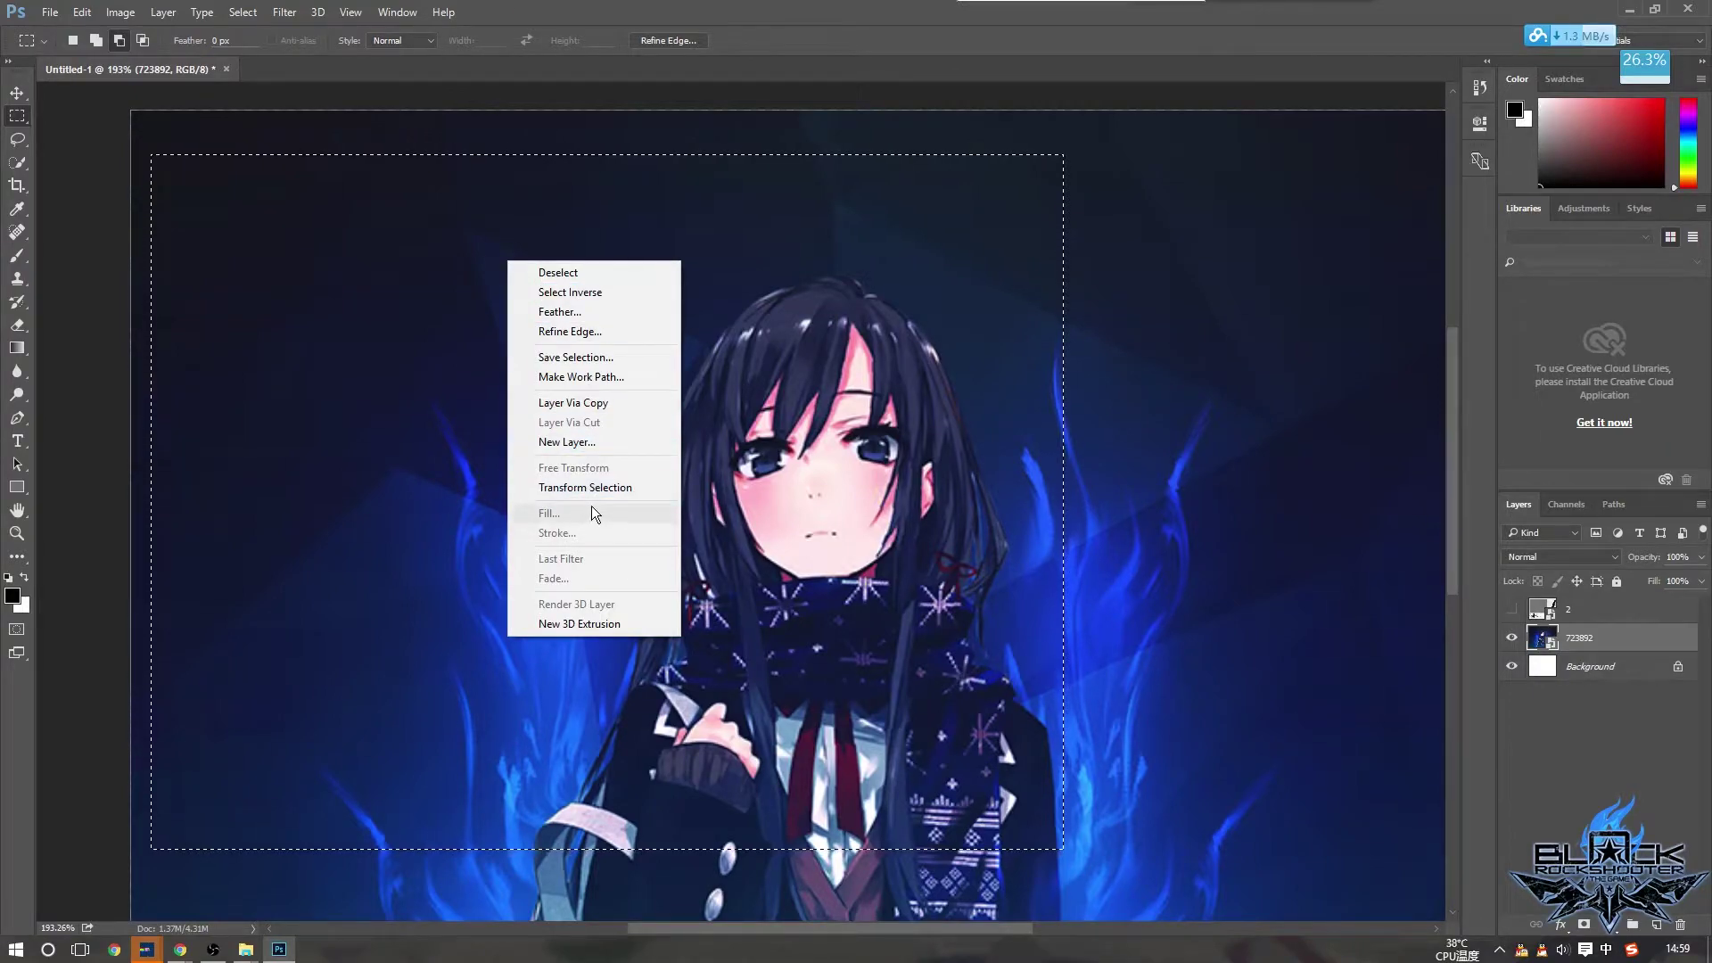
click(1574, 693)
key(e)
click(676, 376)
click(899, 369)
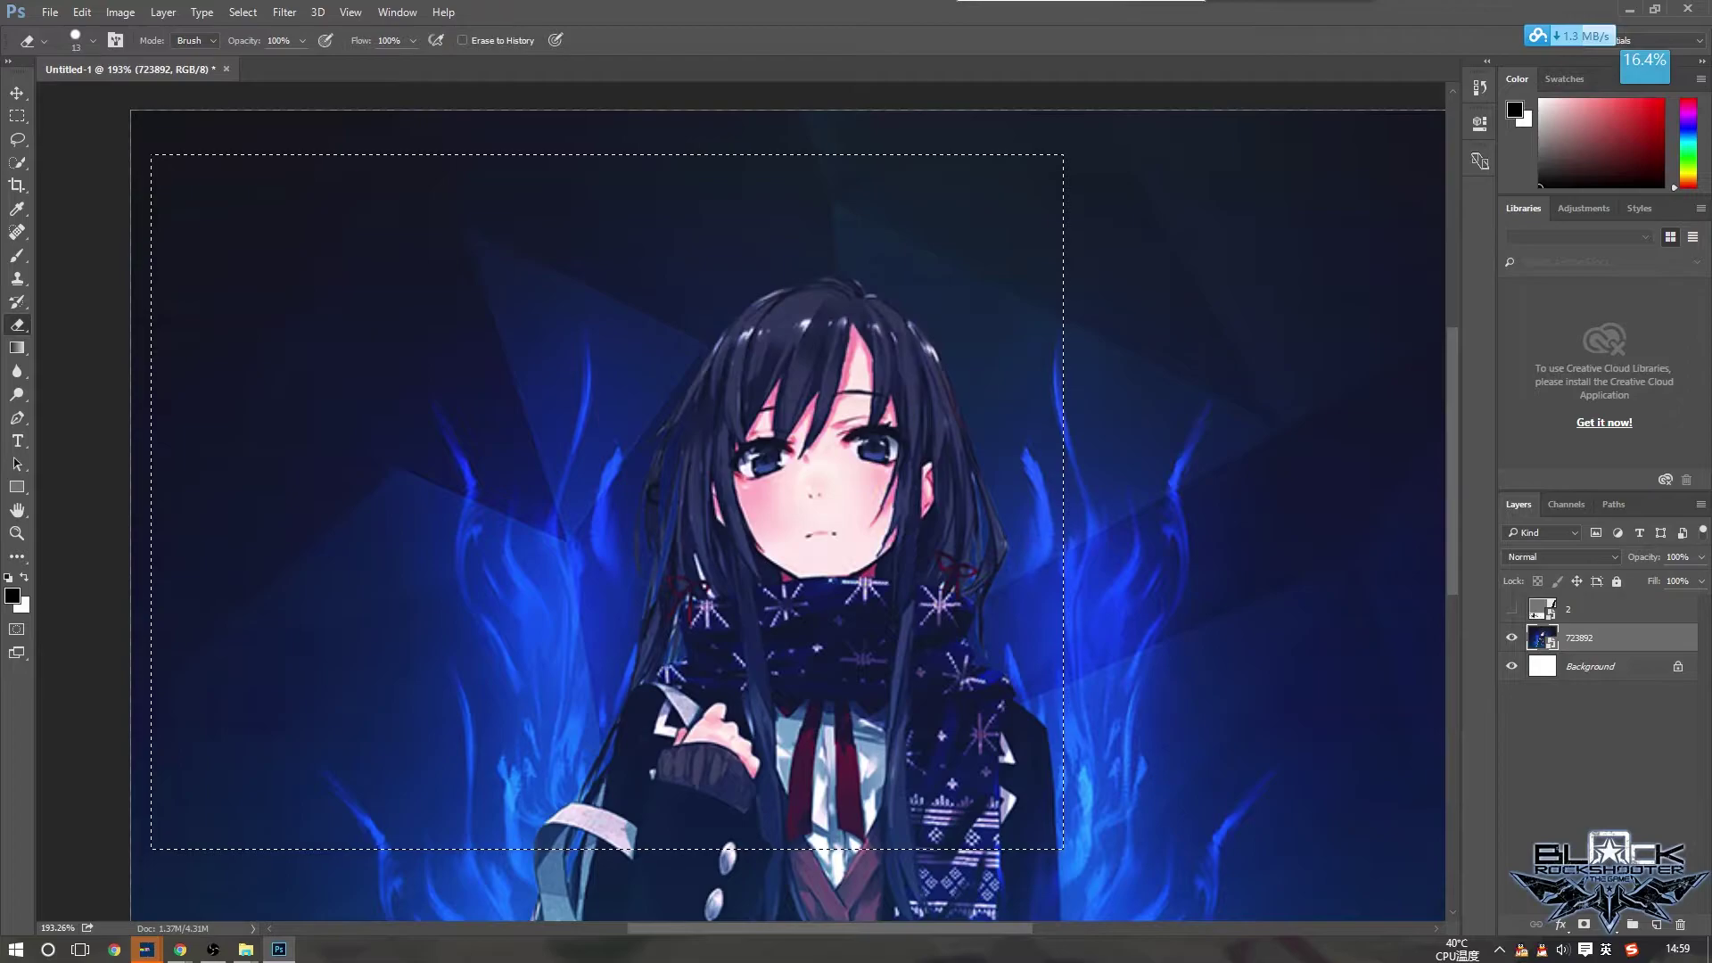
click(806, 345)
drag(861, 282, 652, 303)
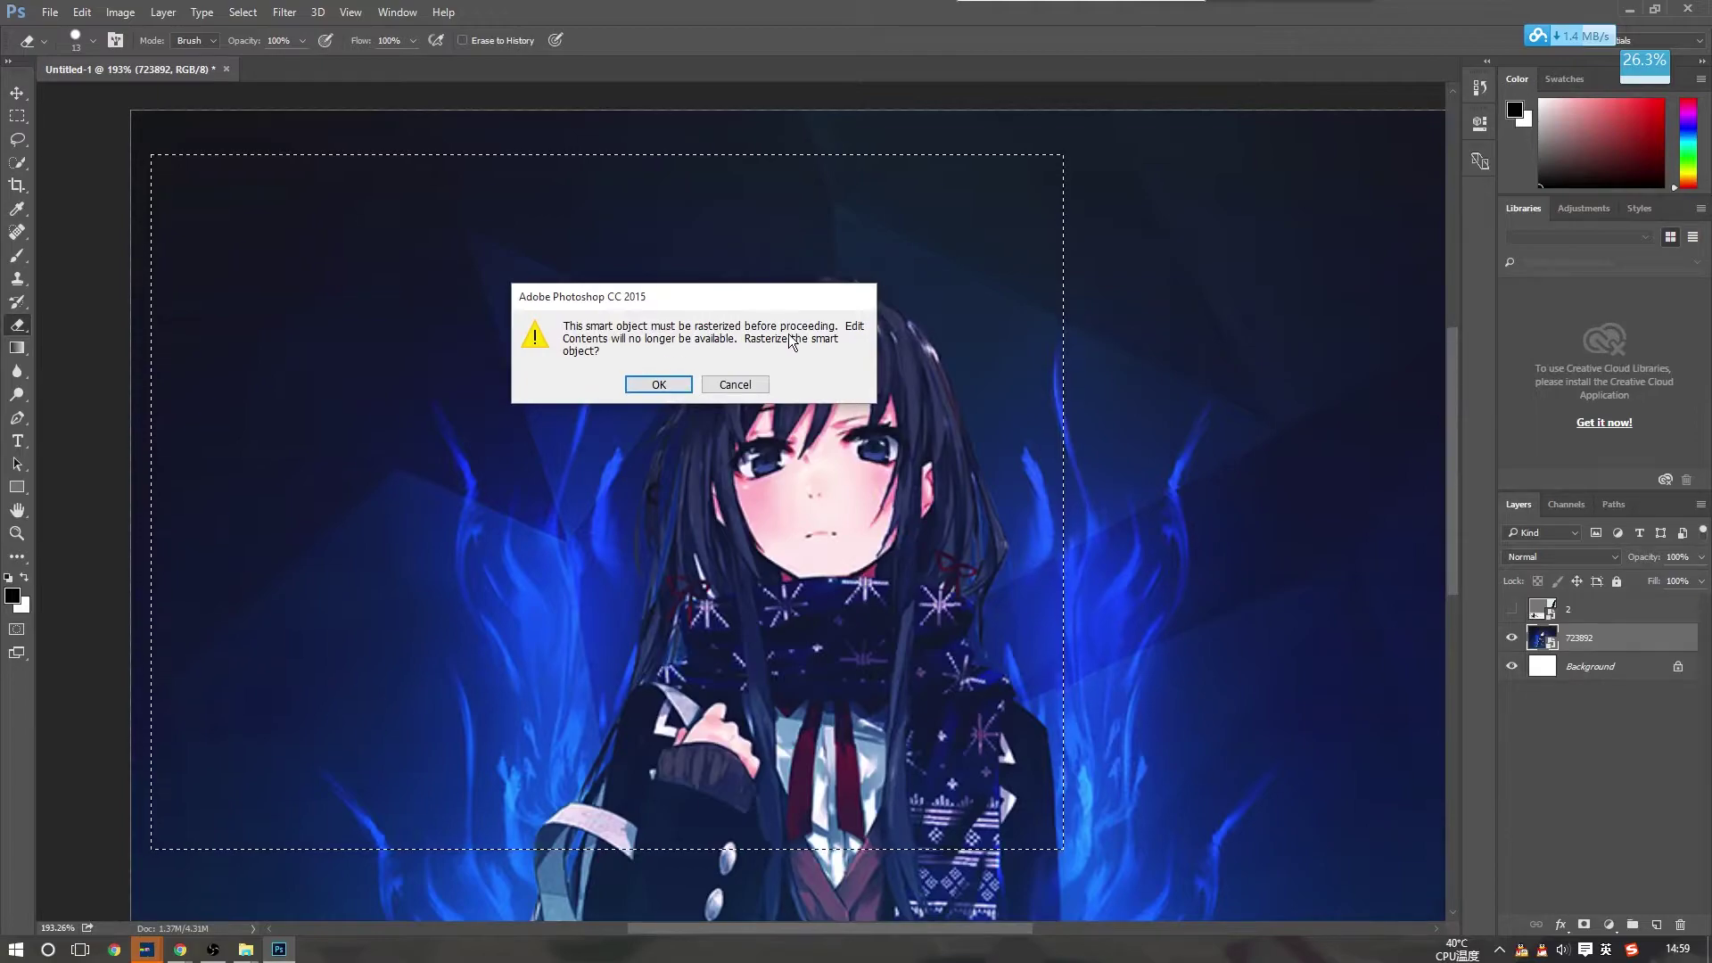
click(658, 384)
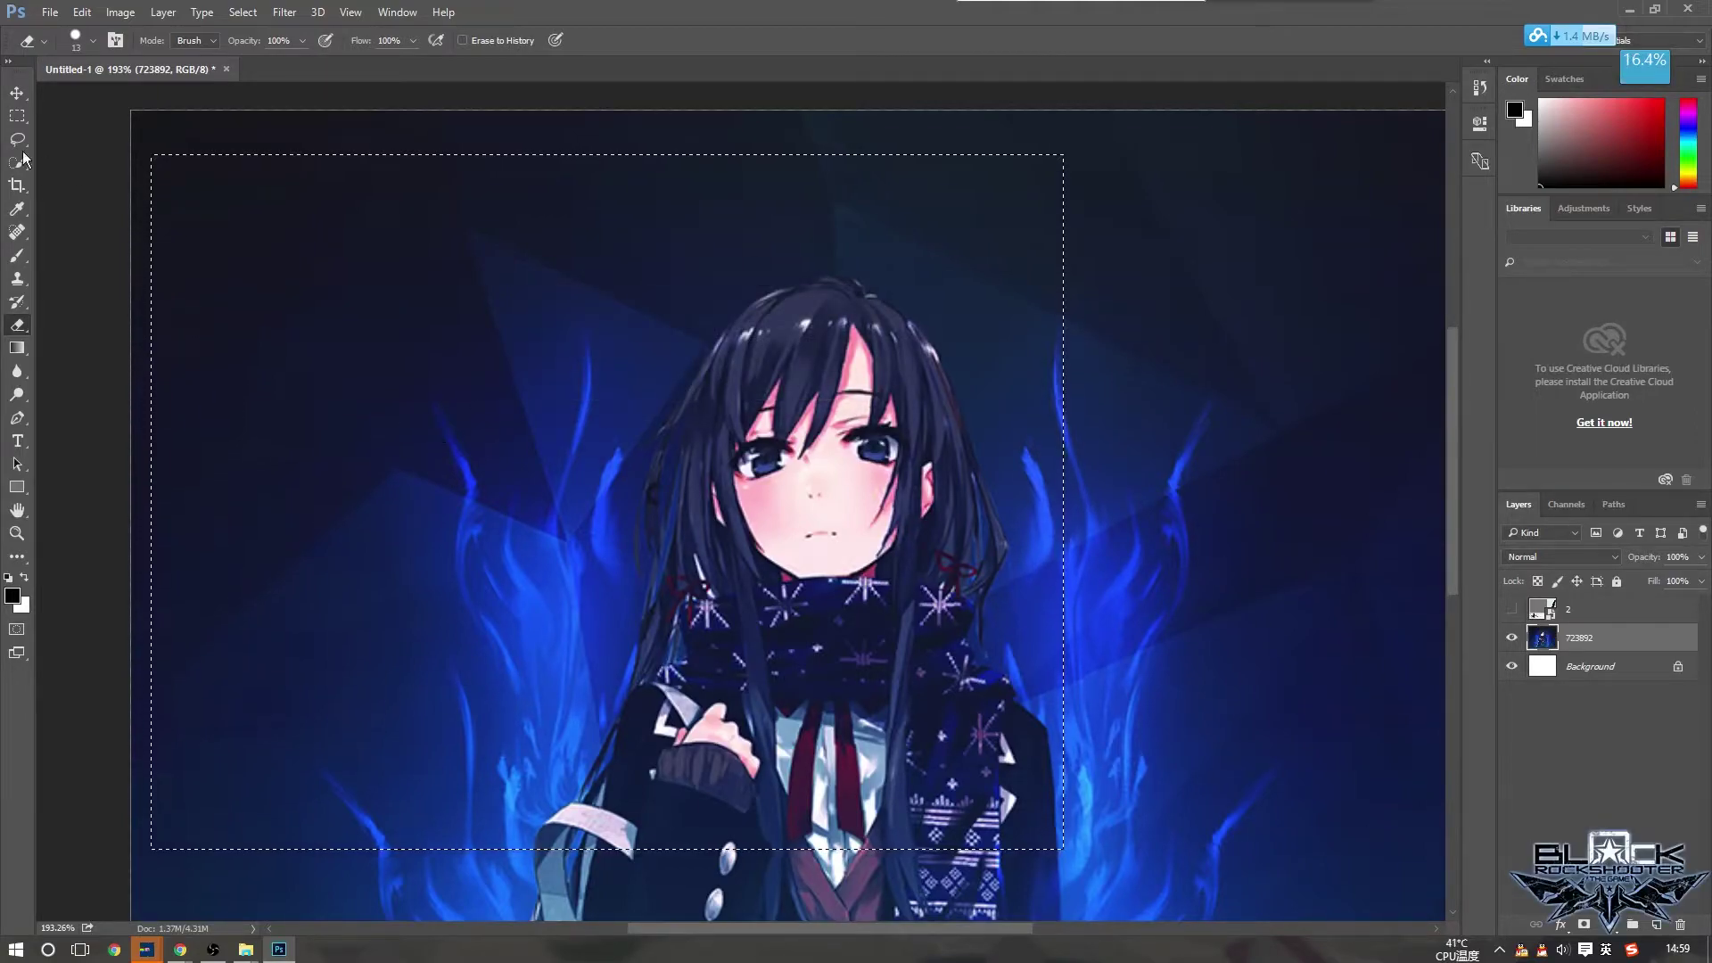
Fill the rectangular menu area on the wallpaper layer with black at 50% opacity, then clear the selection
click(17, 116)
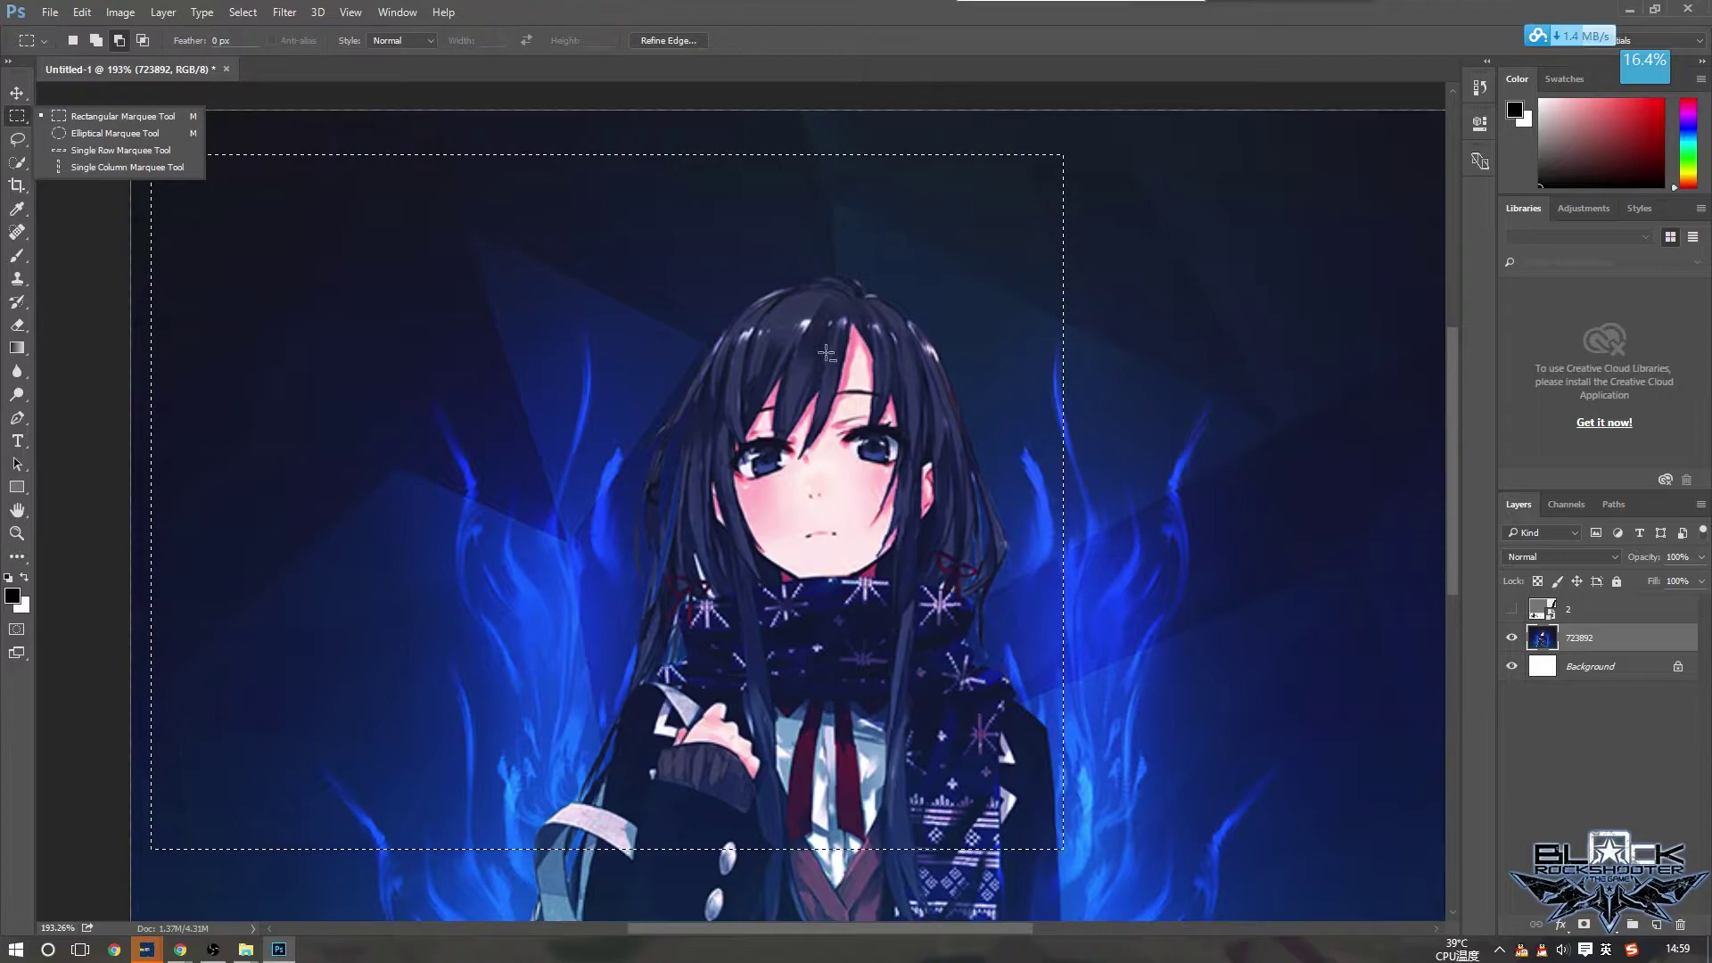
right_click(562, 341)
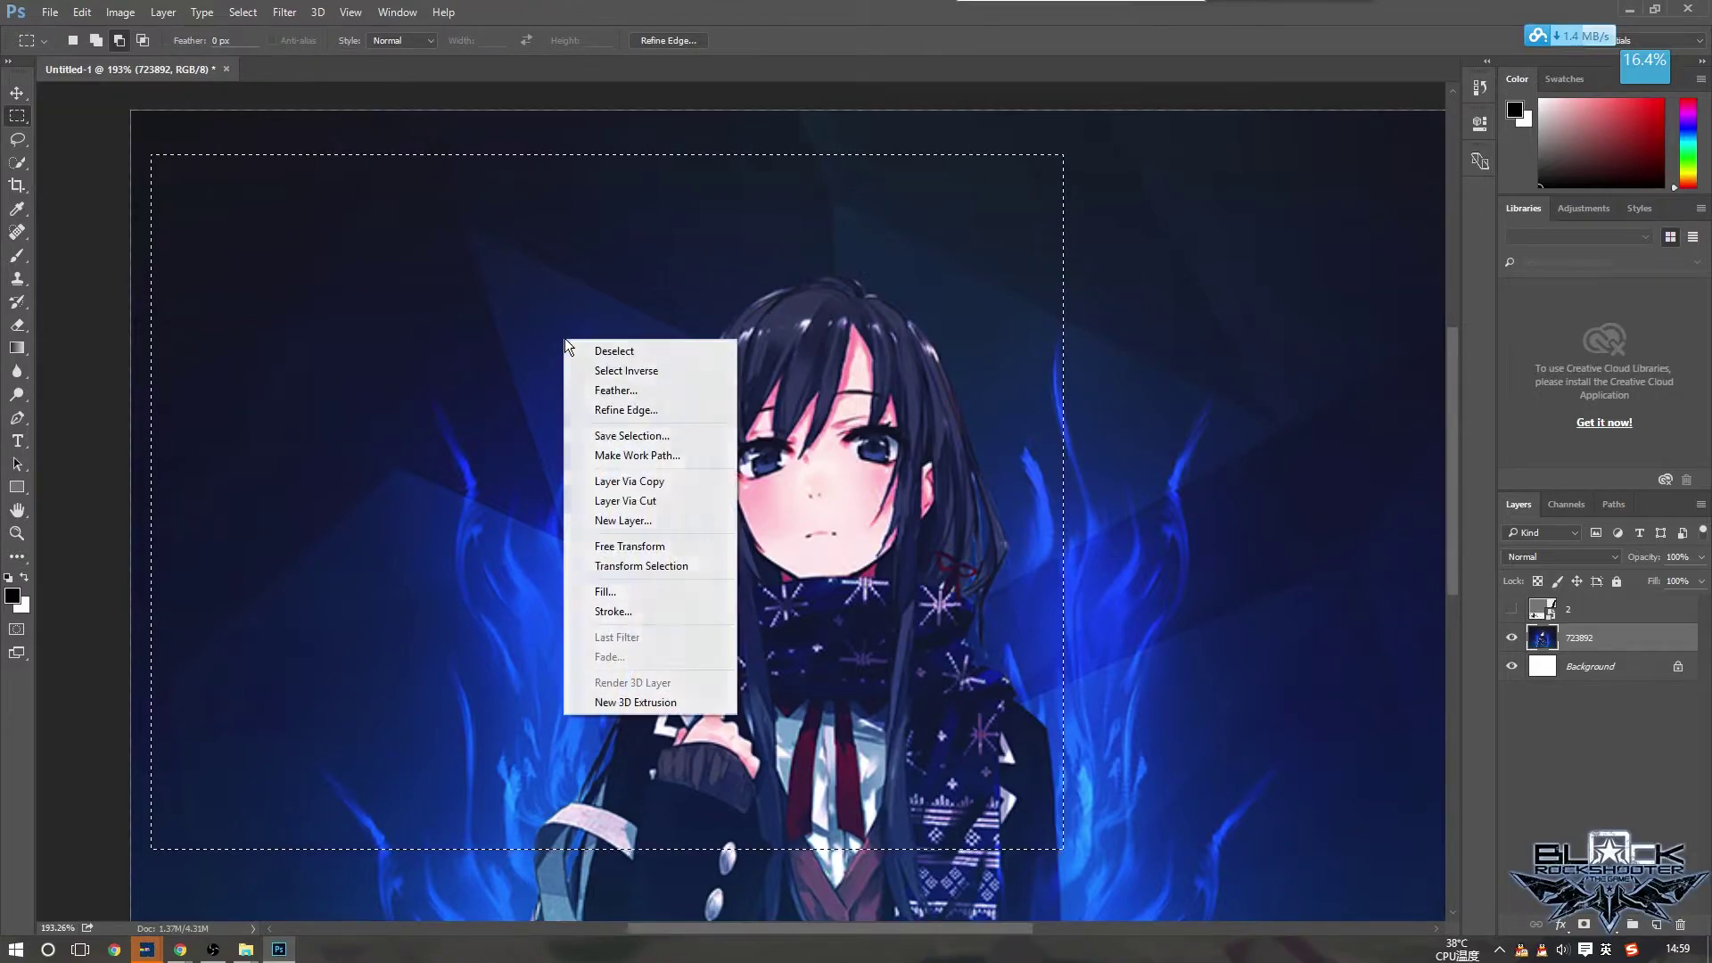
click(615, 591)
click(881, 378)
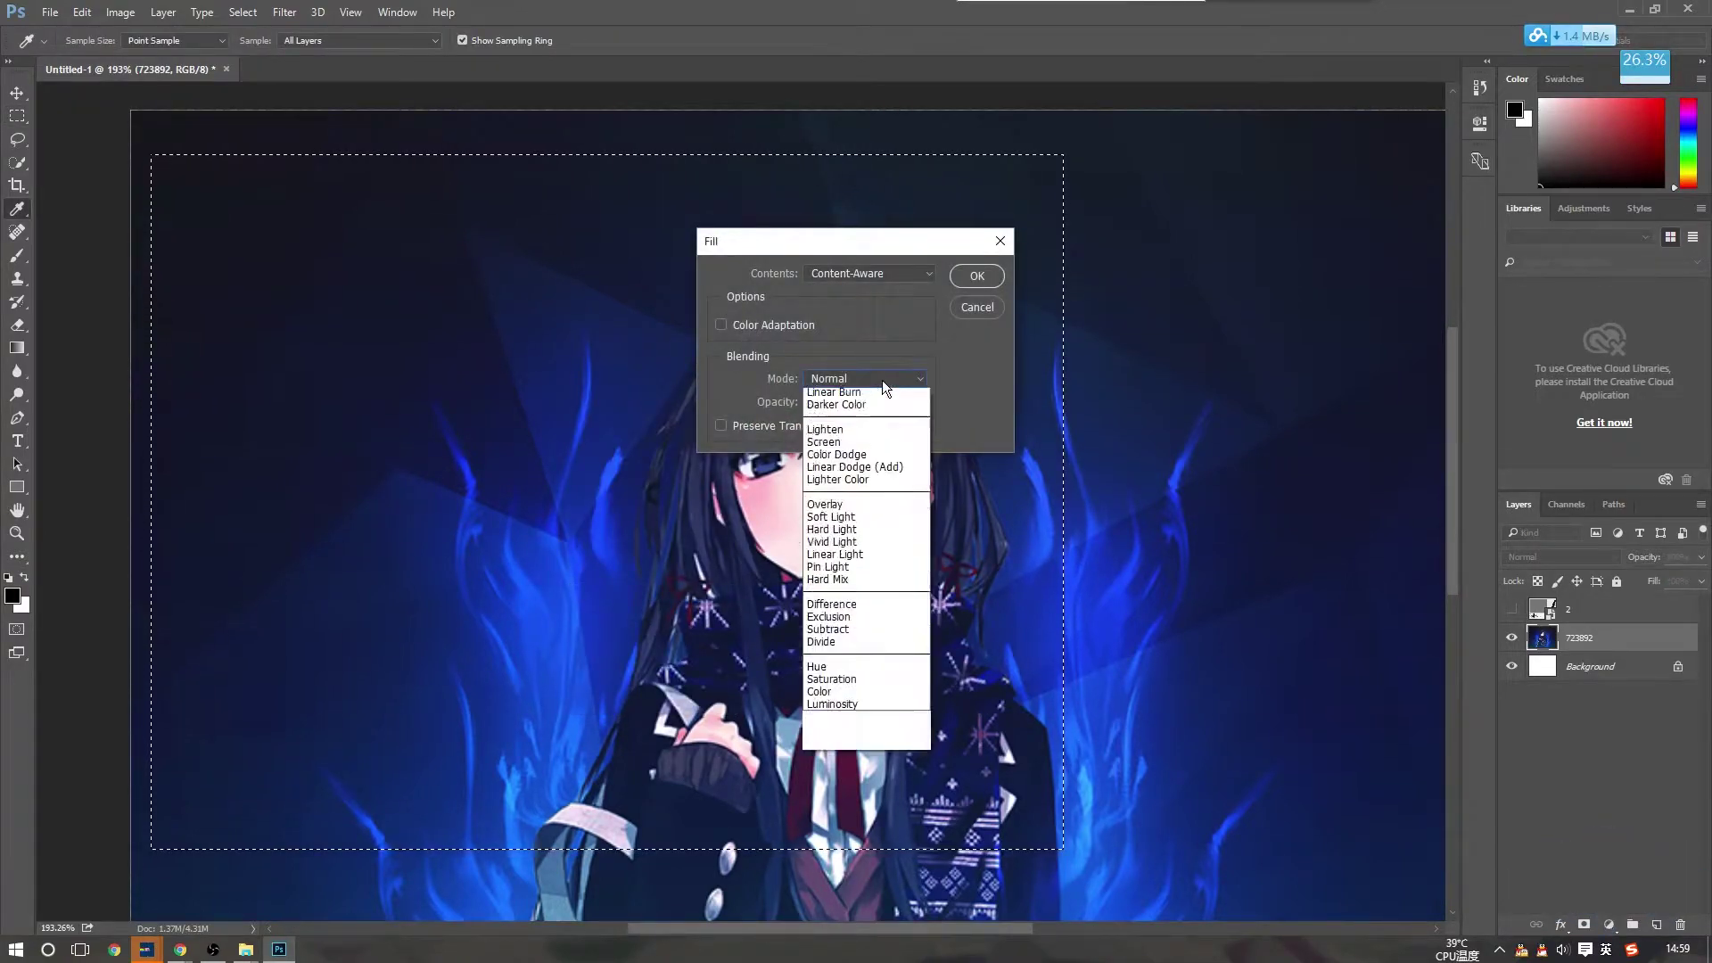
click(861, 372)
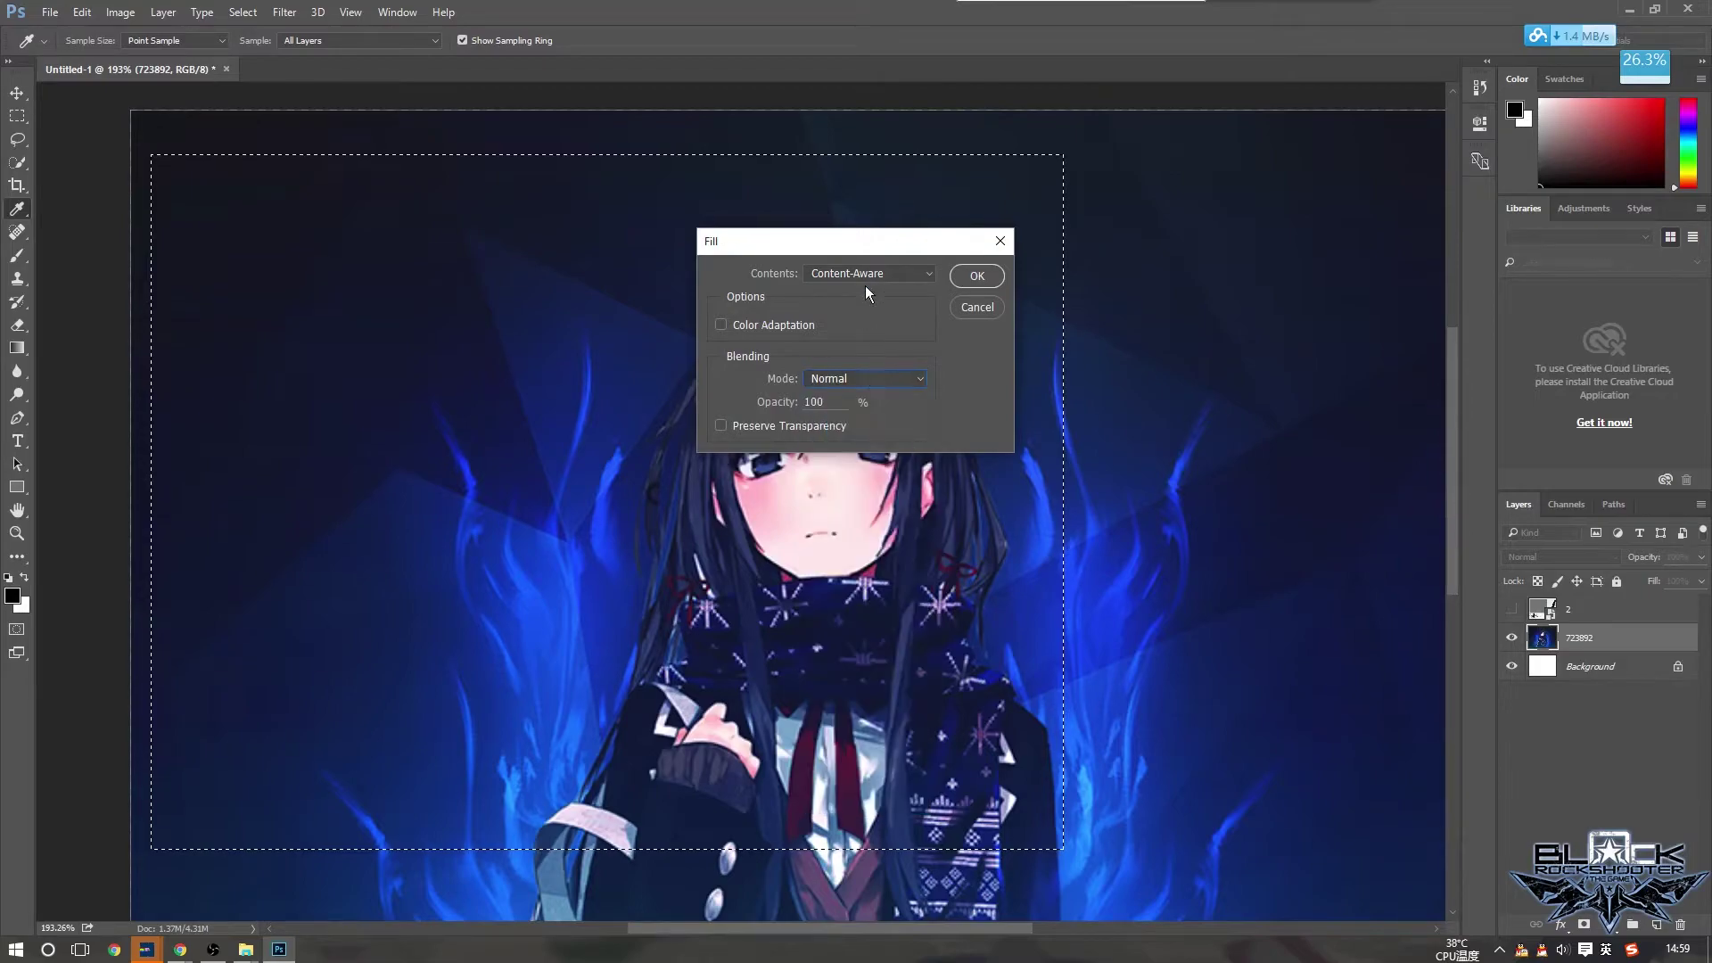
click(863, 276)
click(847, 391)
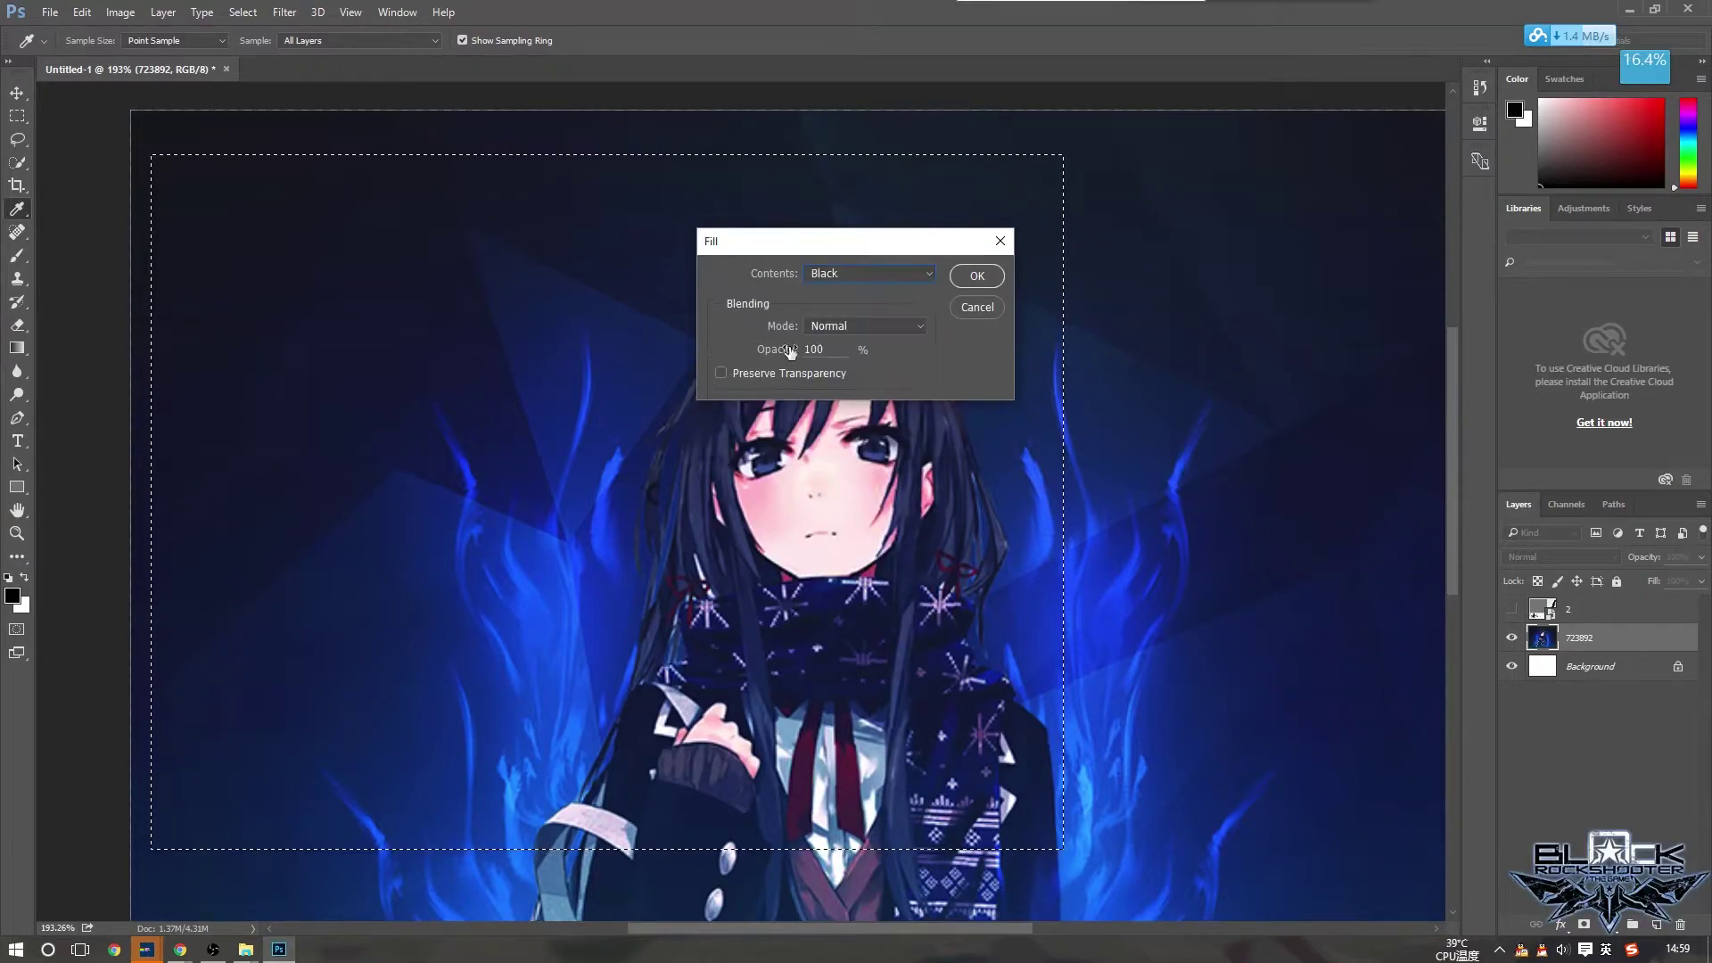
double_click(842, 348)
text(50)
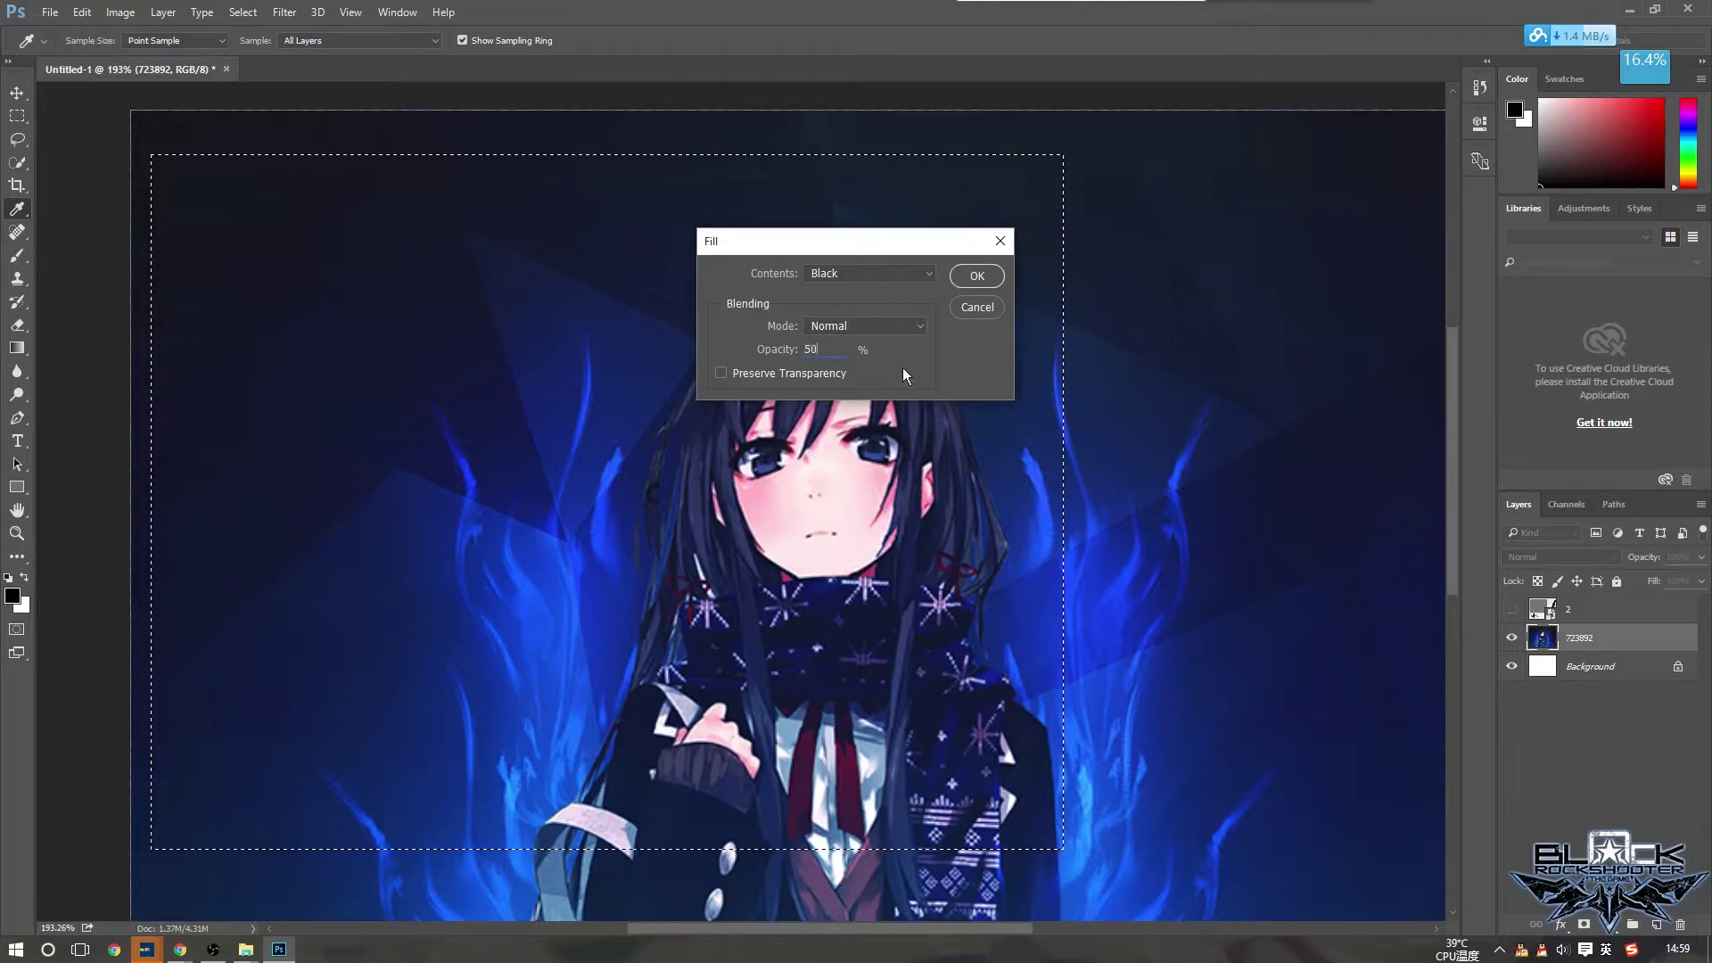
click(978, 275)
key(m)
scroll(1186, 358, down, 3)
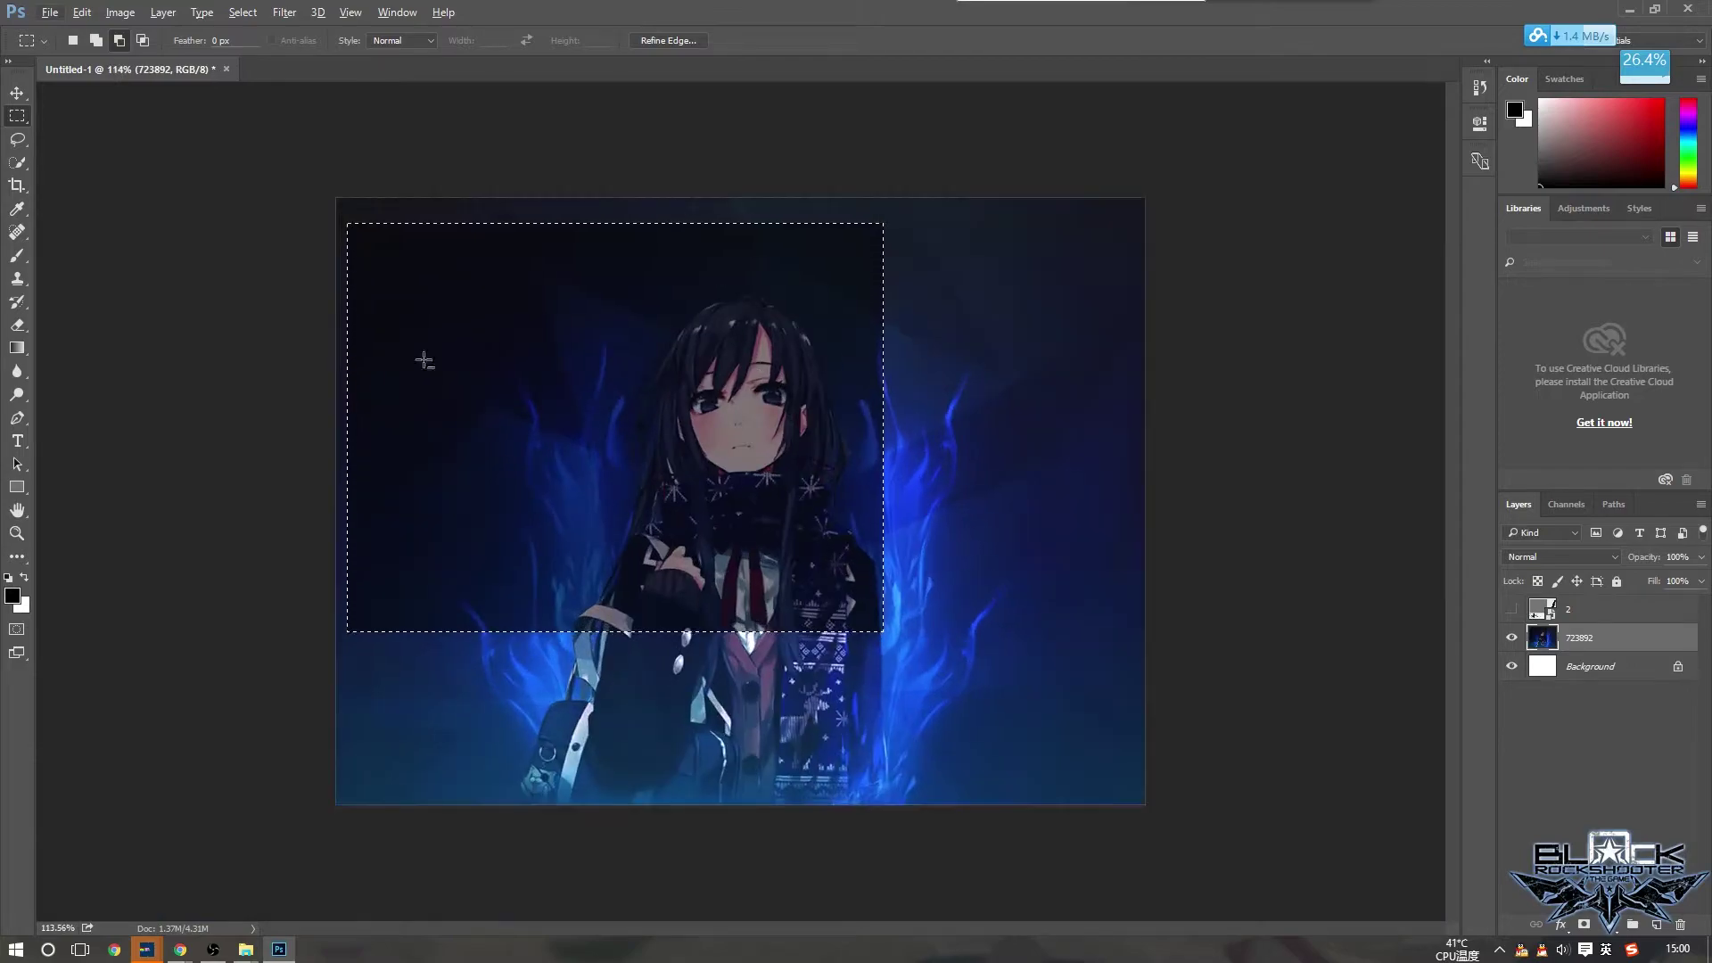
right_click(1043, 302)
click(1078, 318)
Start saving the document under a new file on the Desktop with BMP as the format
click(49, 13)
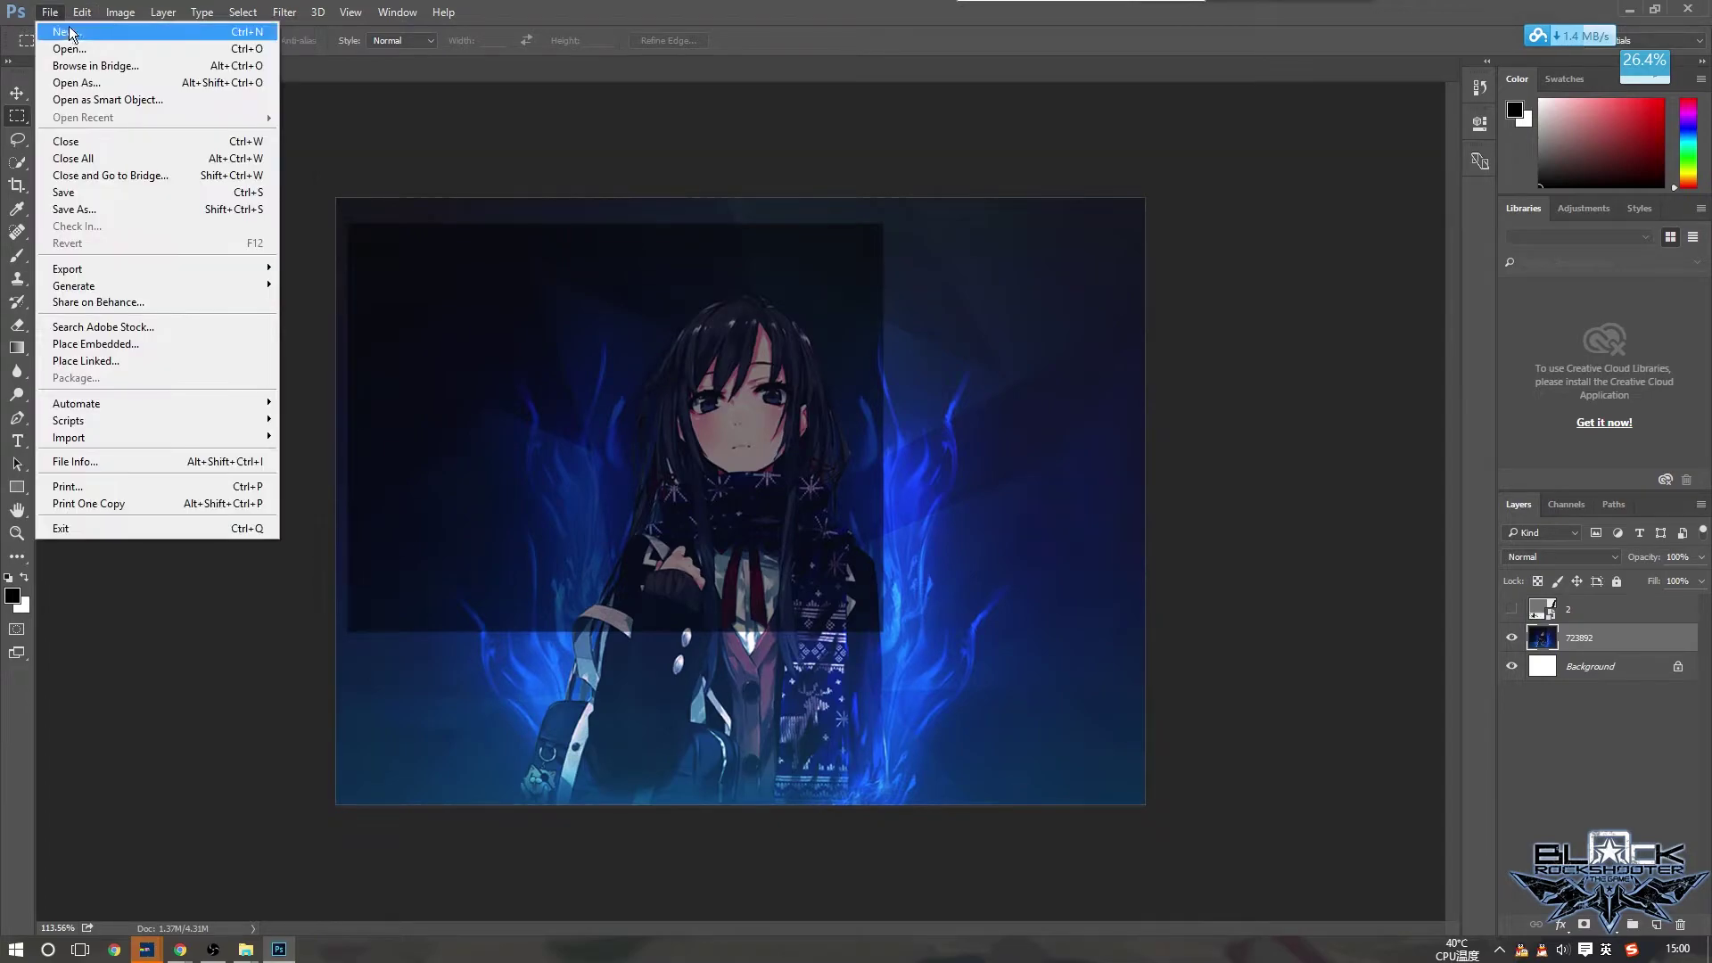
click(87, 209)
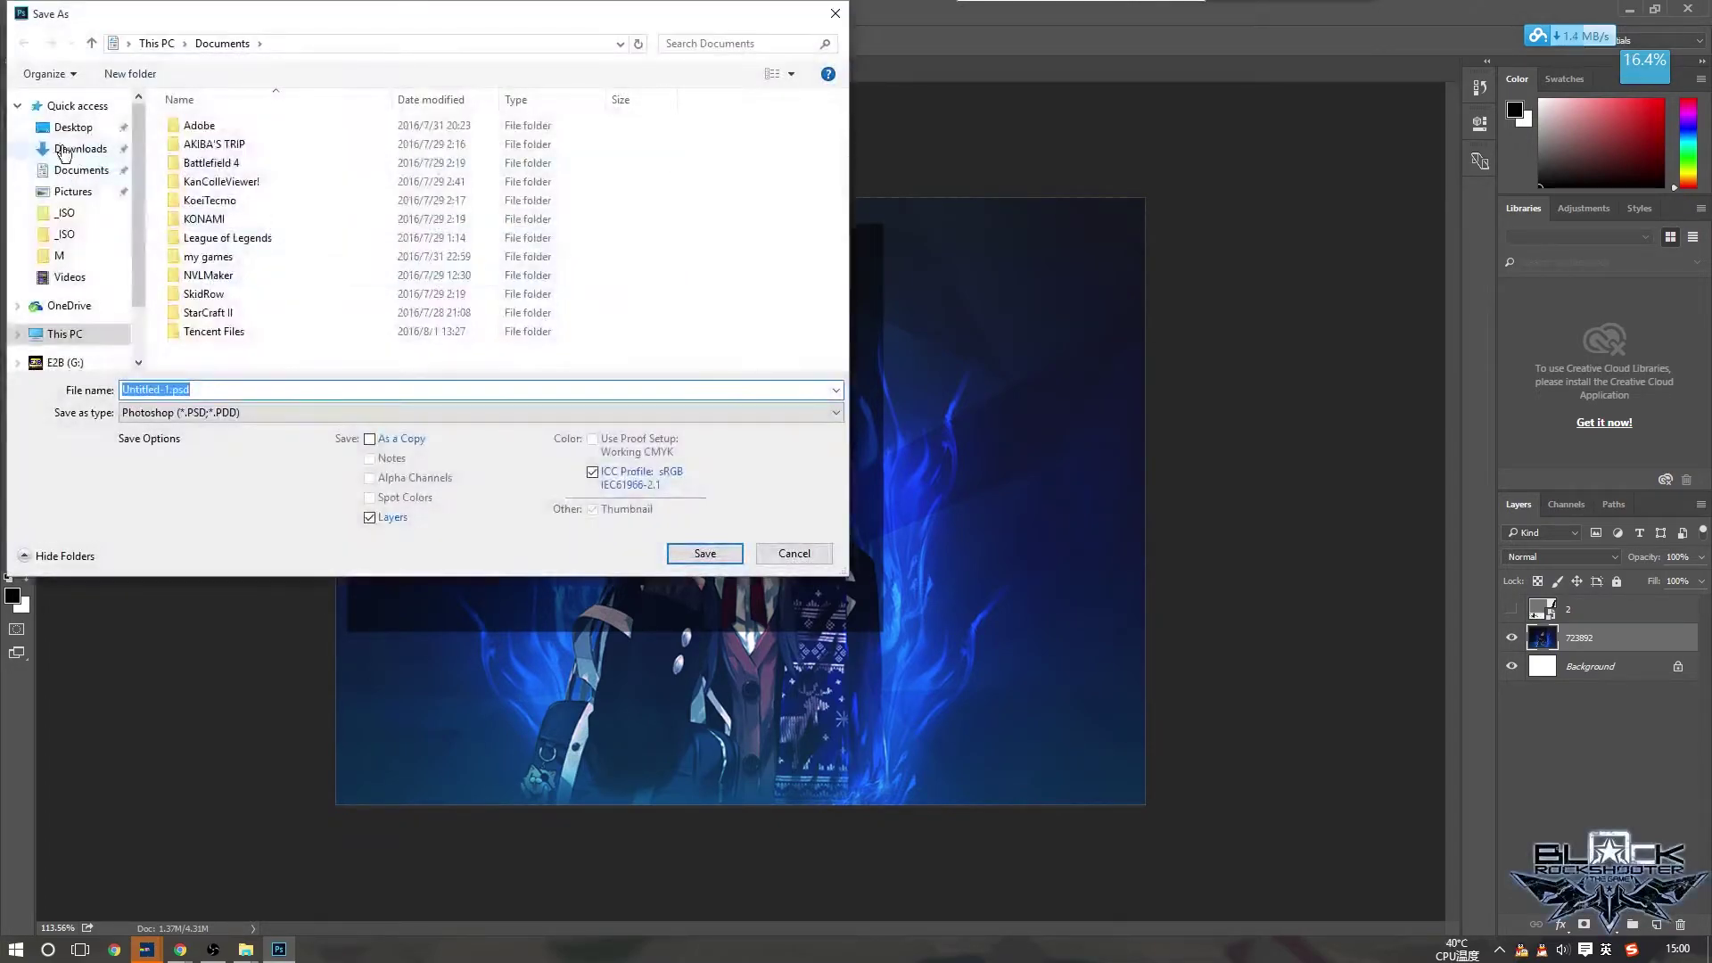
click(74, 127)
drag(479, 19, 827, 174)
click(582, 553)
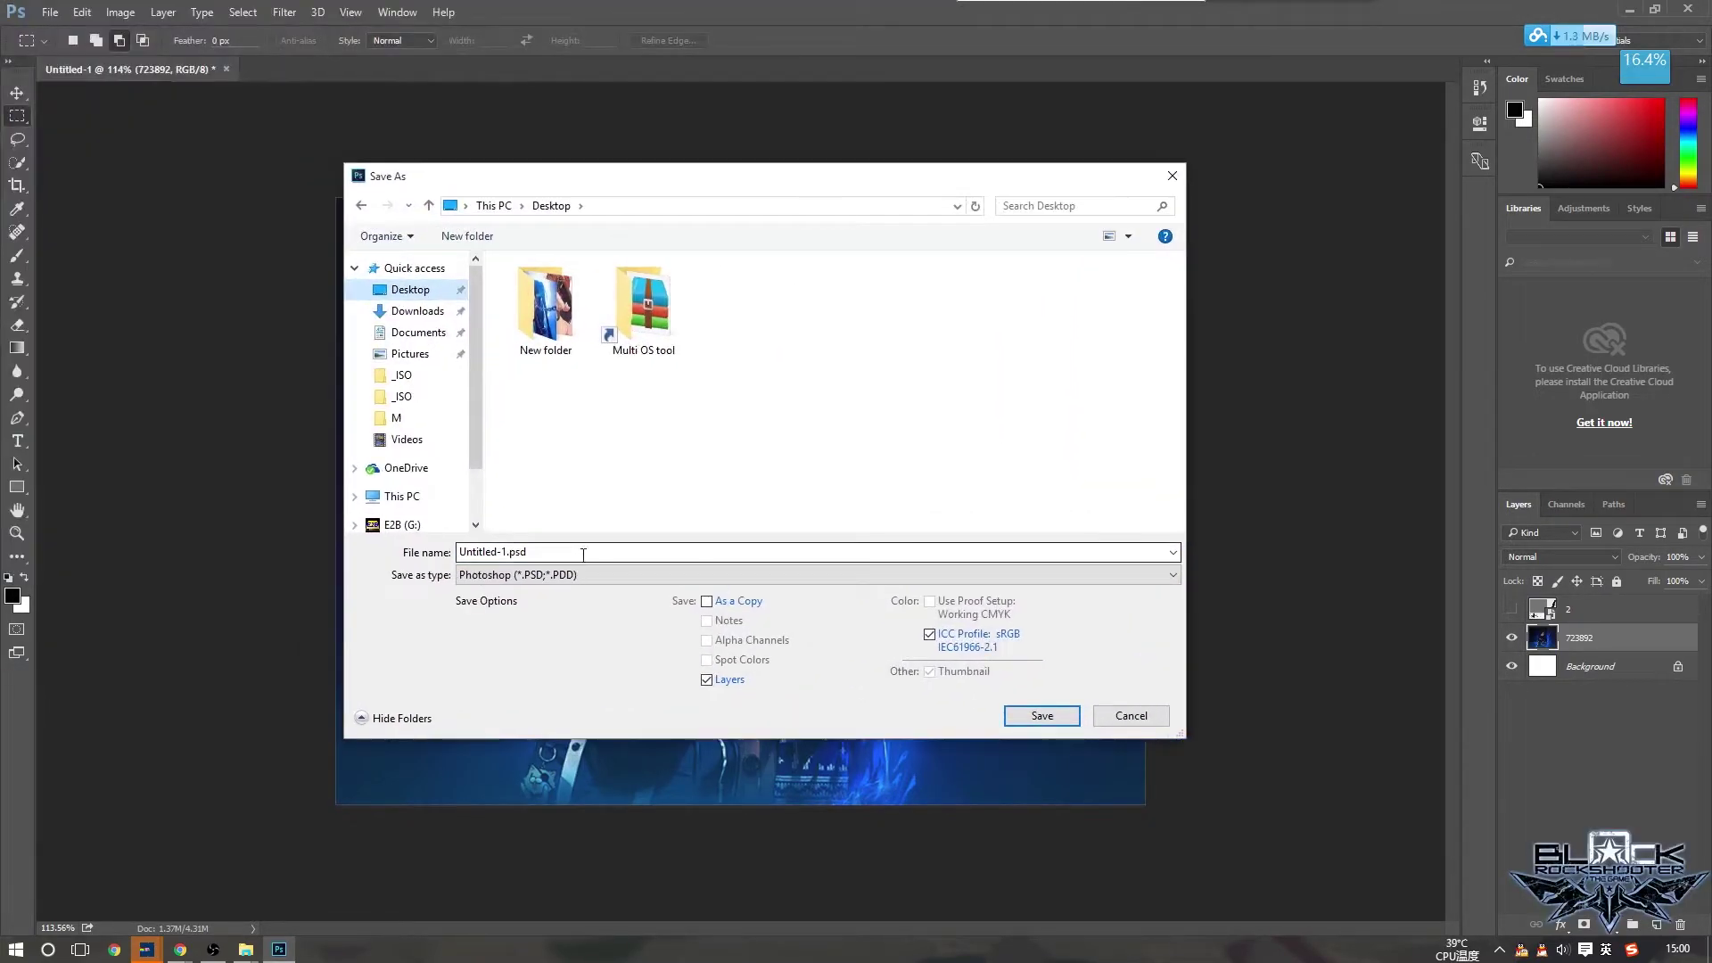
click(651, 575)
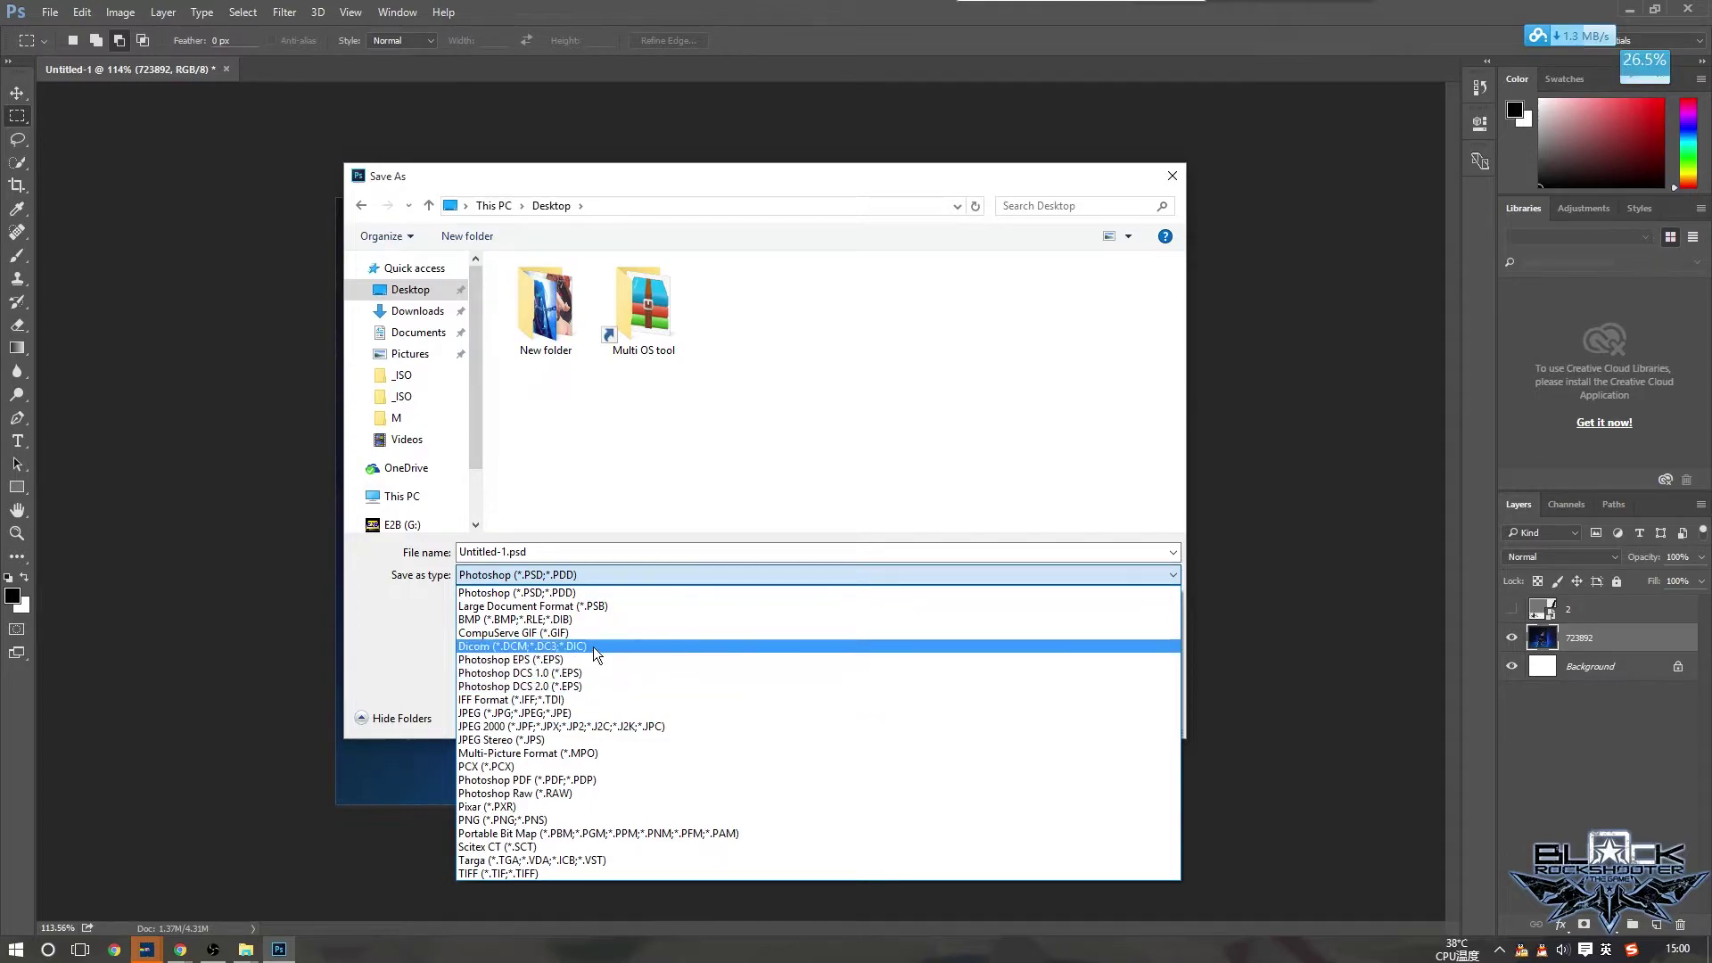
click(580, 623)
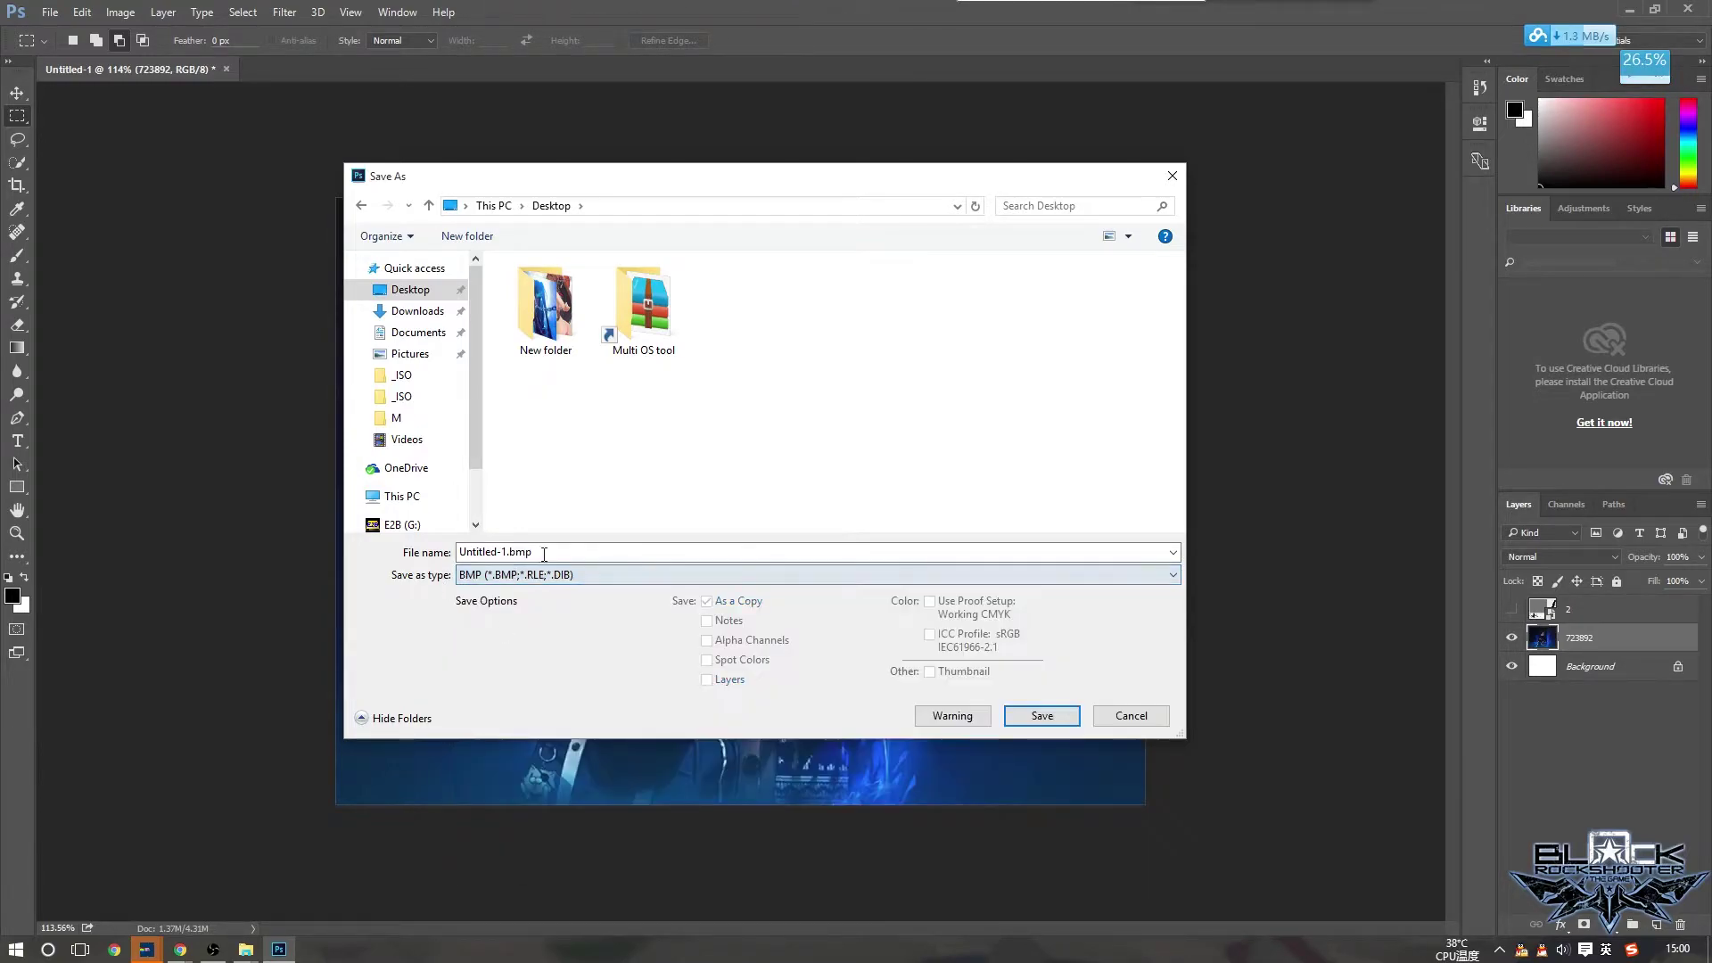
Save the image as Untitled-1.bmp in Windows format with 24-bit depth
click(481, 553)
drag(508, 552, 432, 552)
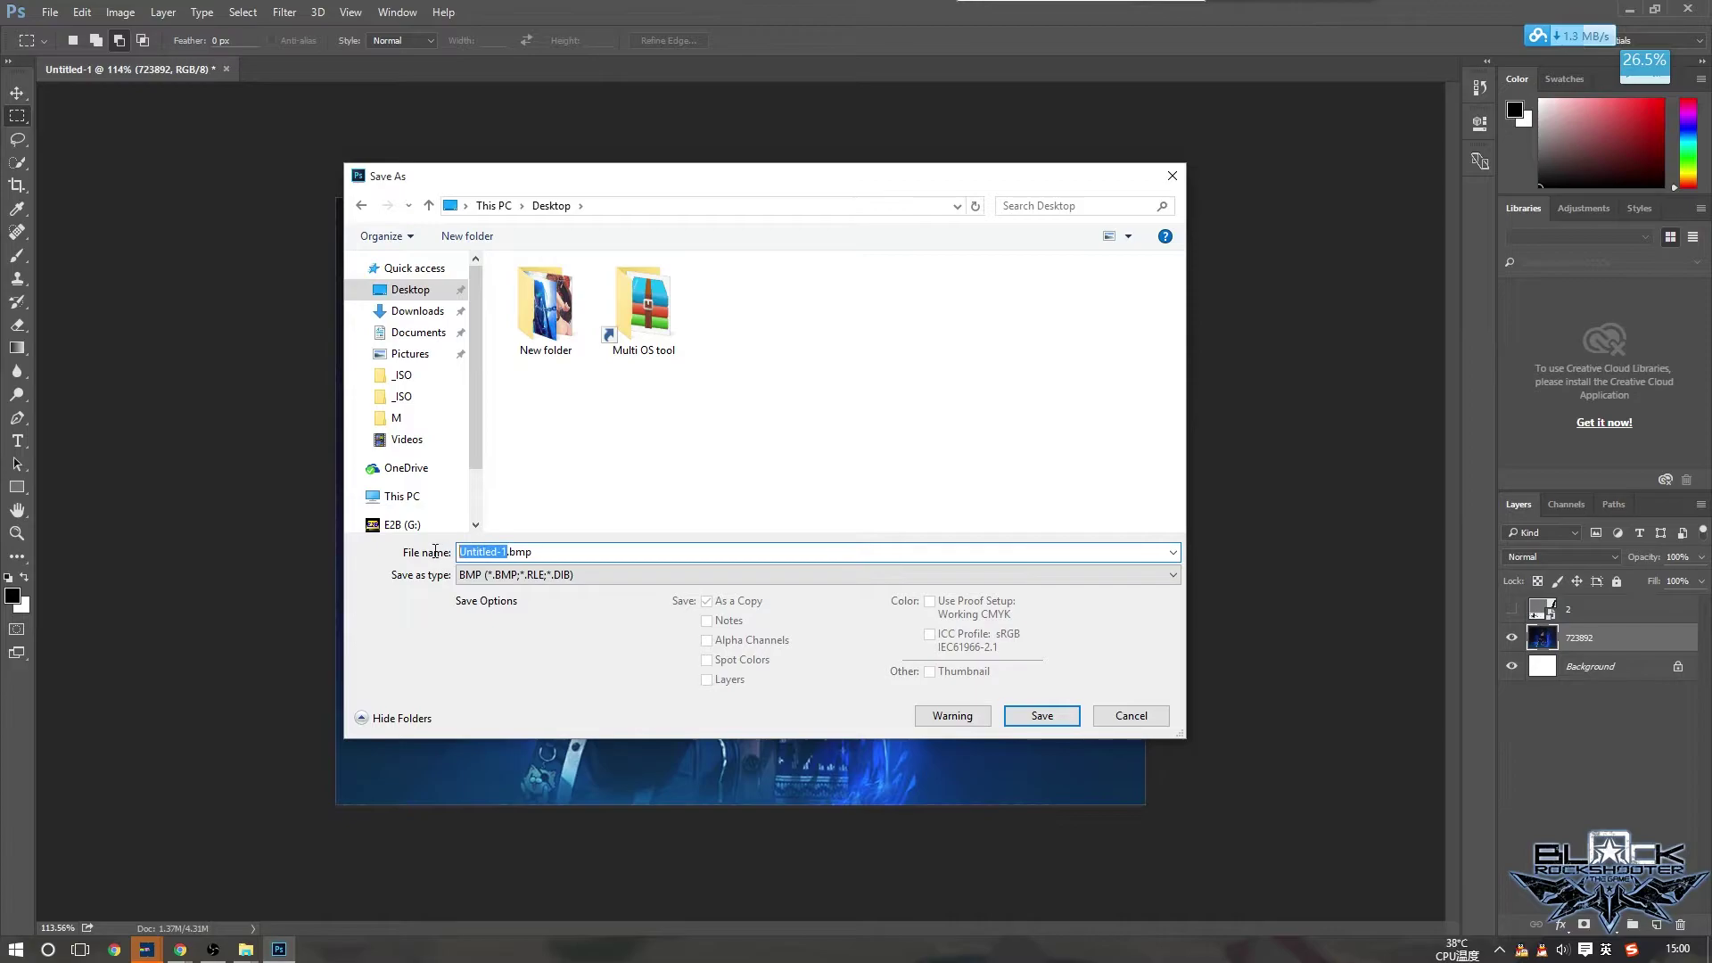
click(610, 555)
click(1034, 716)
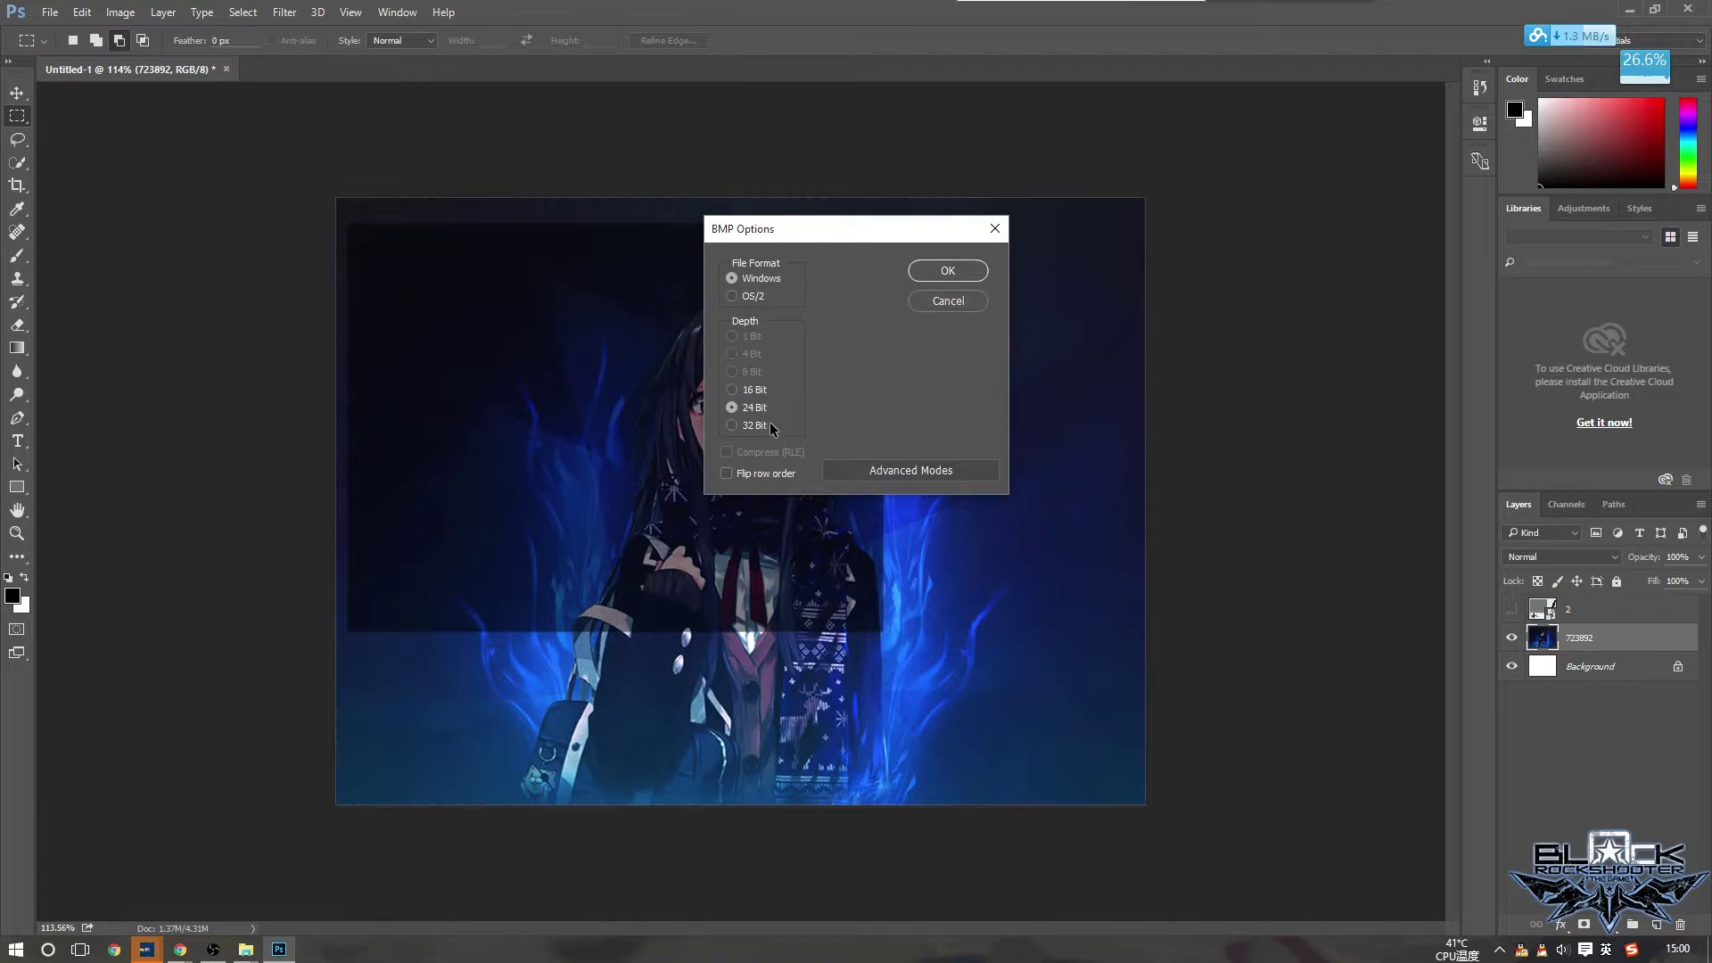
click(947, 271)
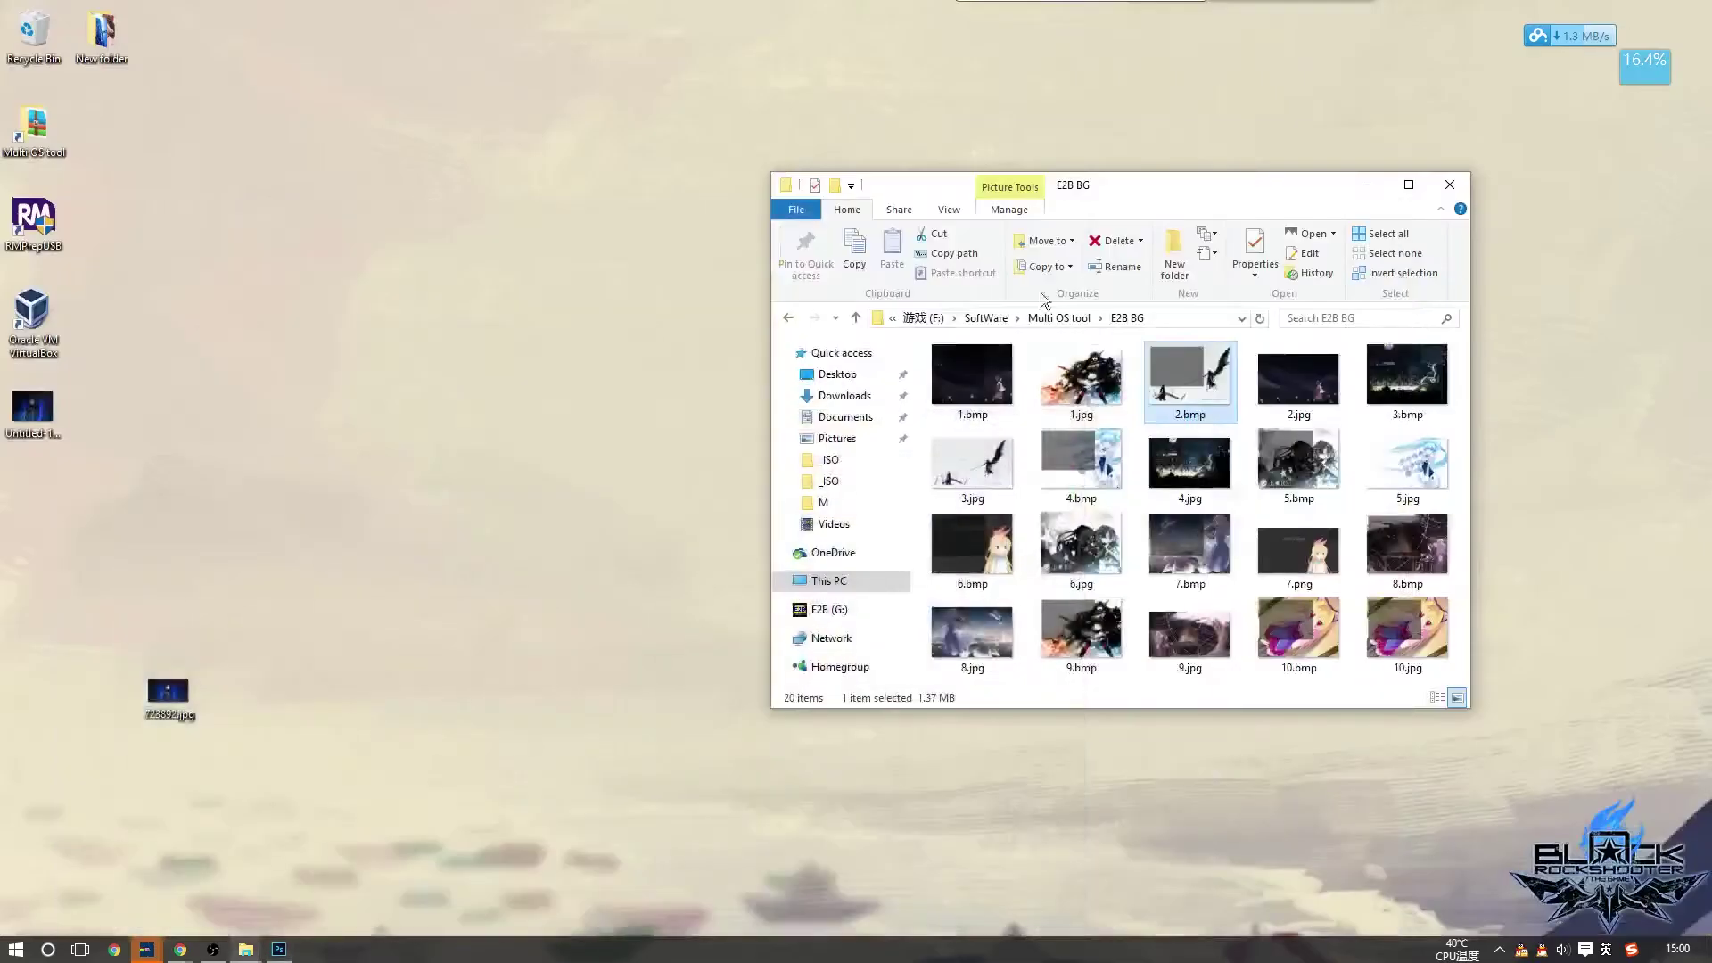
Switch to the desktop, check the saved Untitled-1.bmp in Photos and close it
double_click(89, 424)
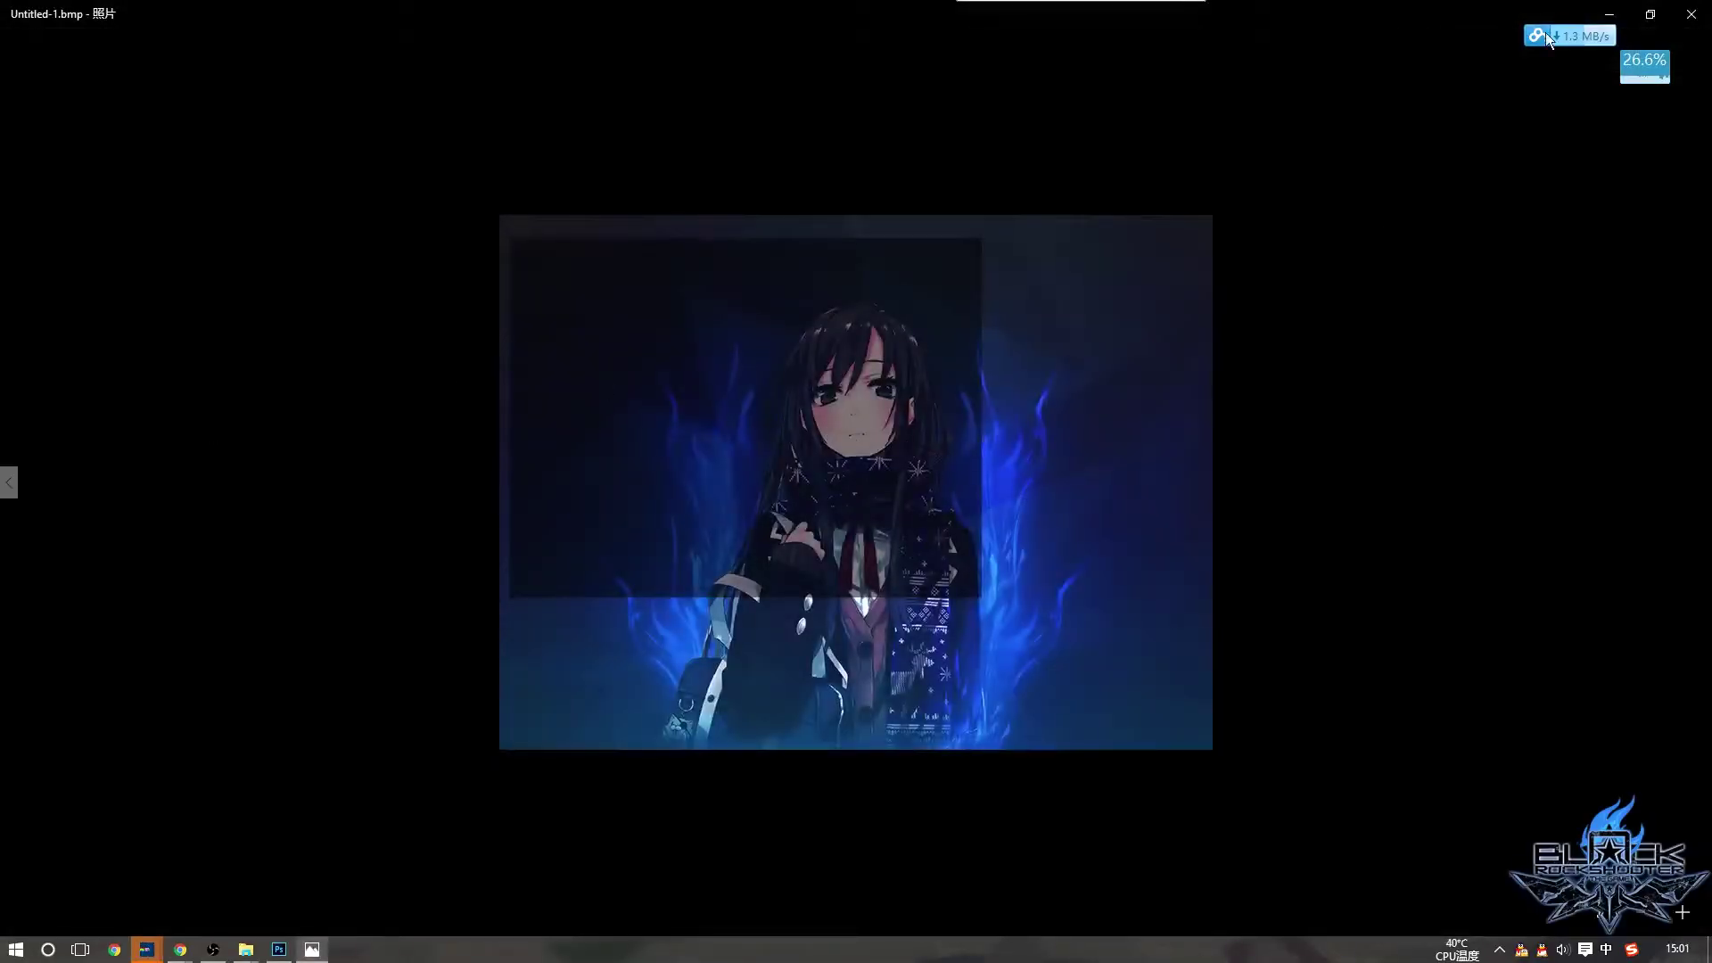
click(1692, 14)
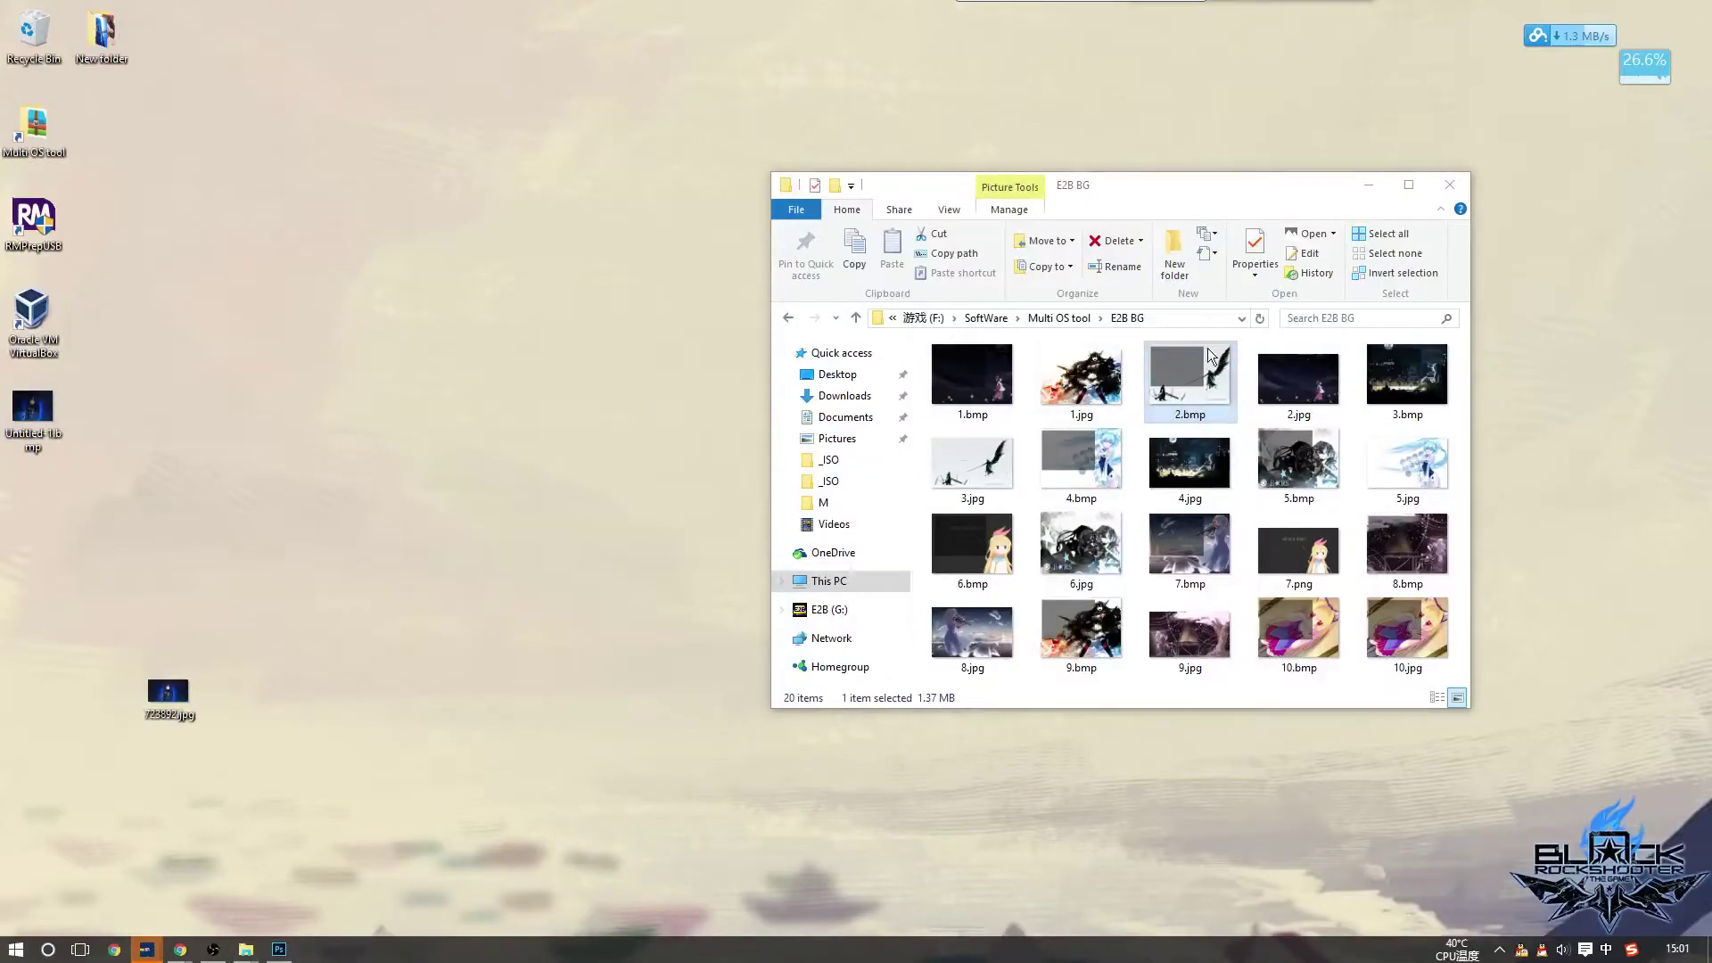
Browse the Multi OS tool folder in File Explorer, looking inside its RMPrepUSB, E2B BG, Easy2Boot_v1.75DPMS and Install_RMPrepUSB_Full_2.1.720 subfolders
drag(1276, 182, 1251, 94)
key(alt+Left)
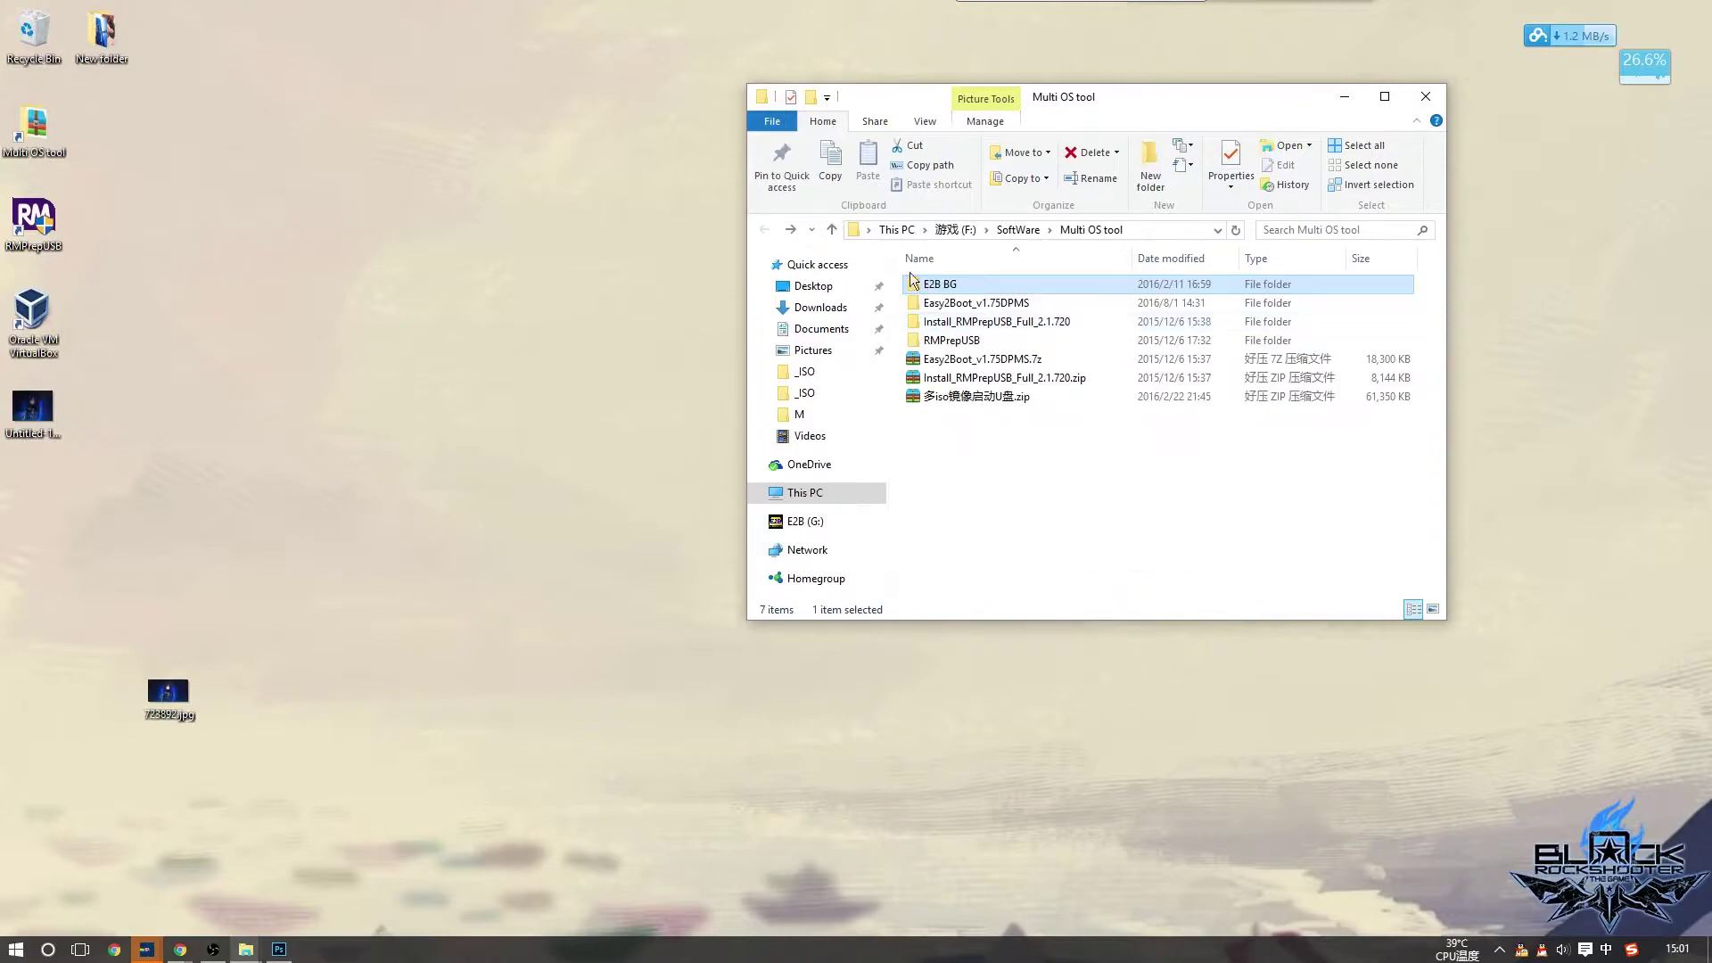
click(976, 303)
click(990, 340)
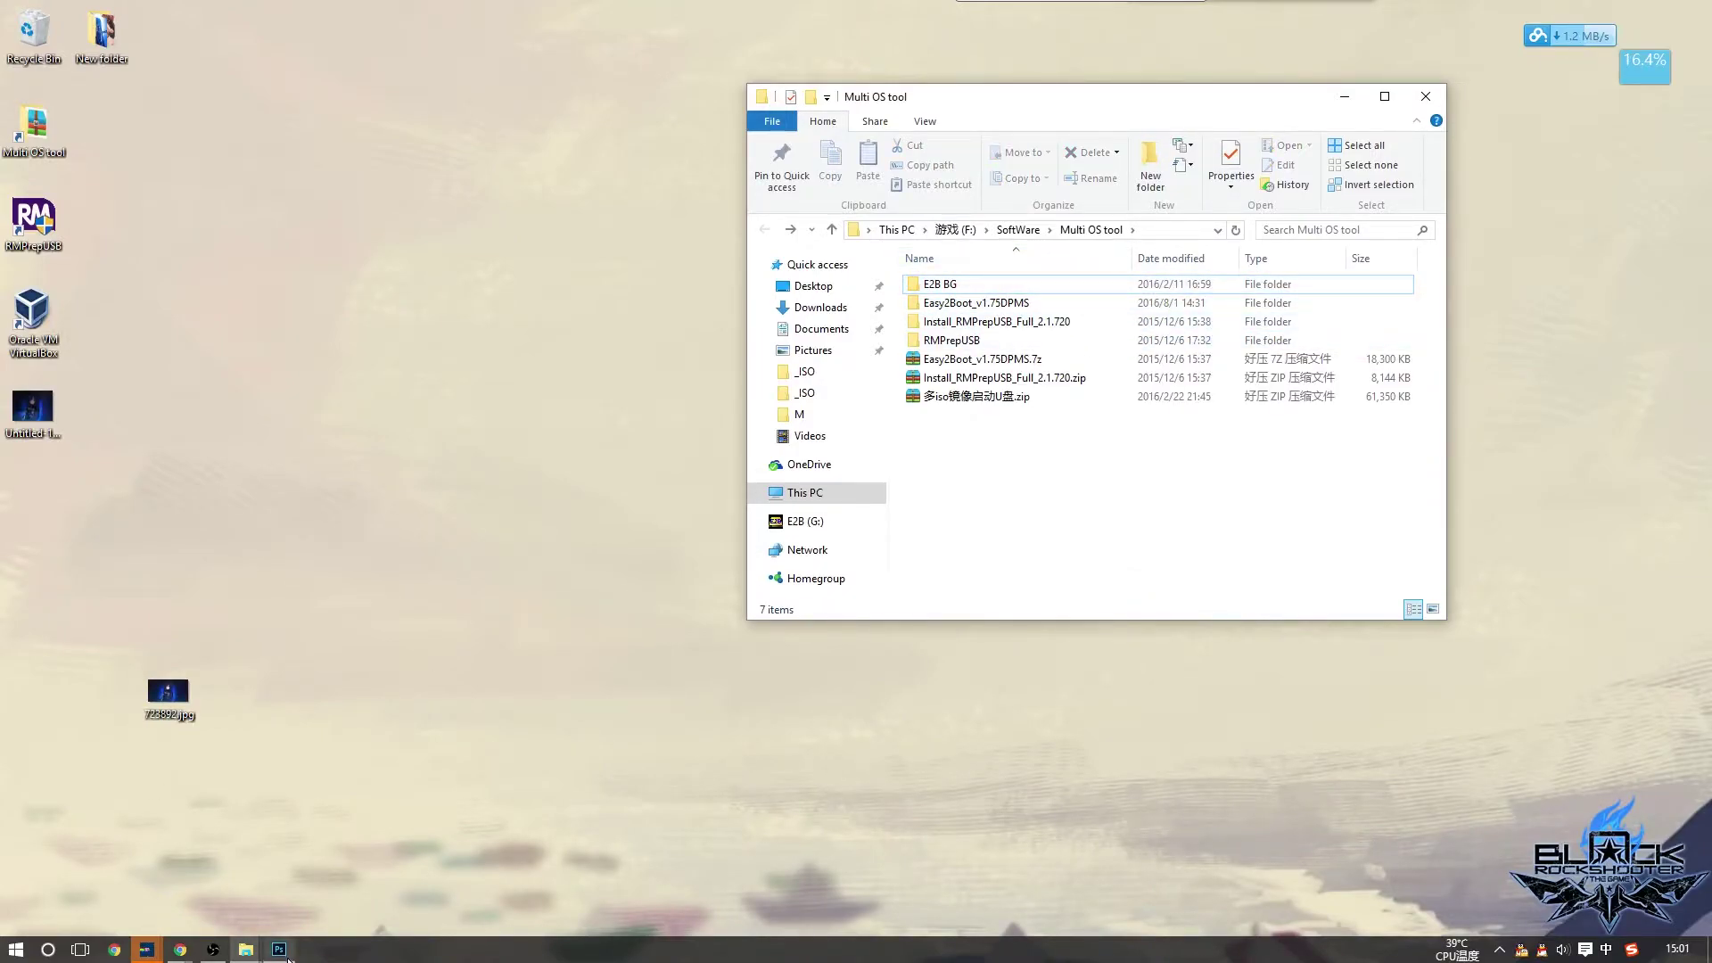
click(990, 340)
double_click(998, 340)
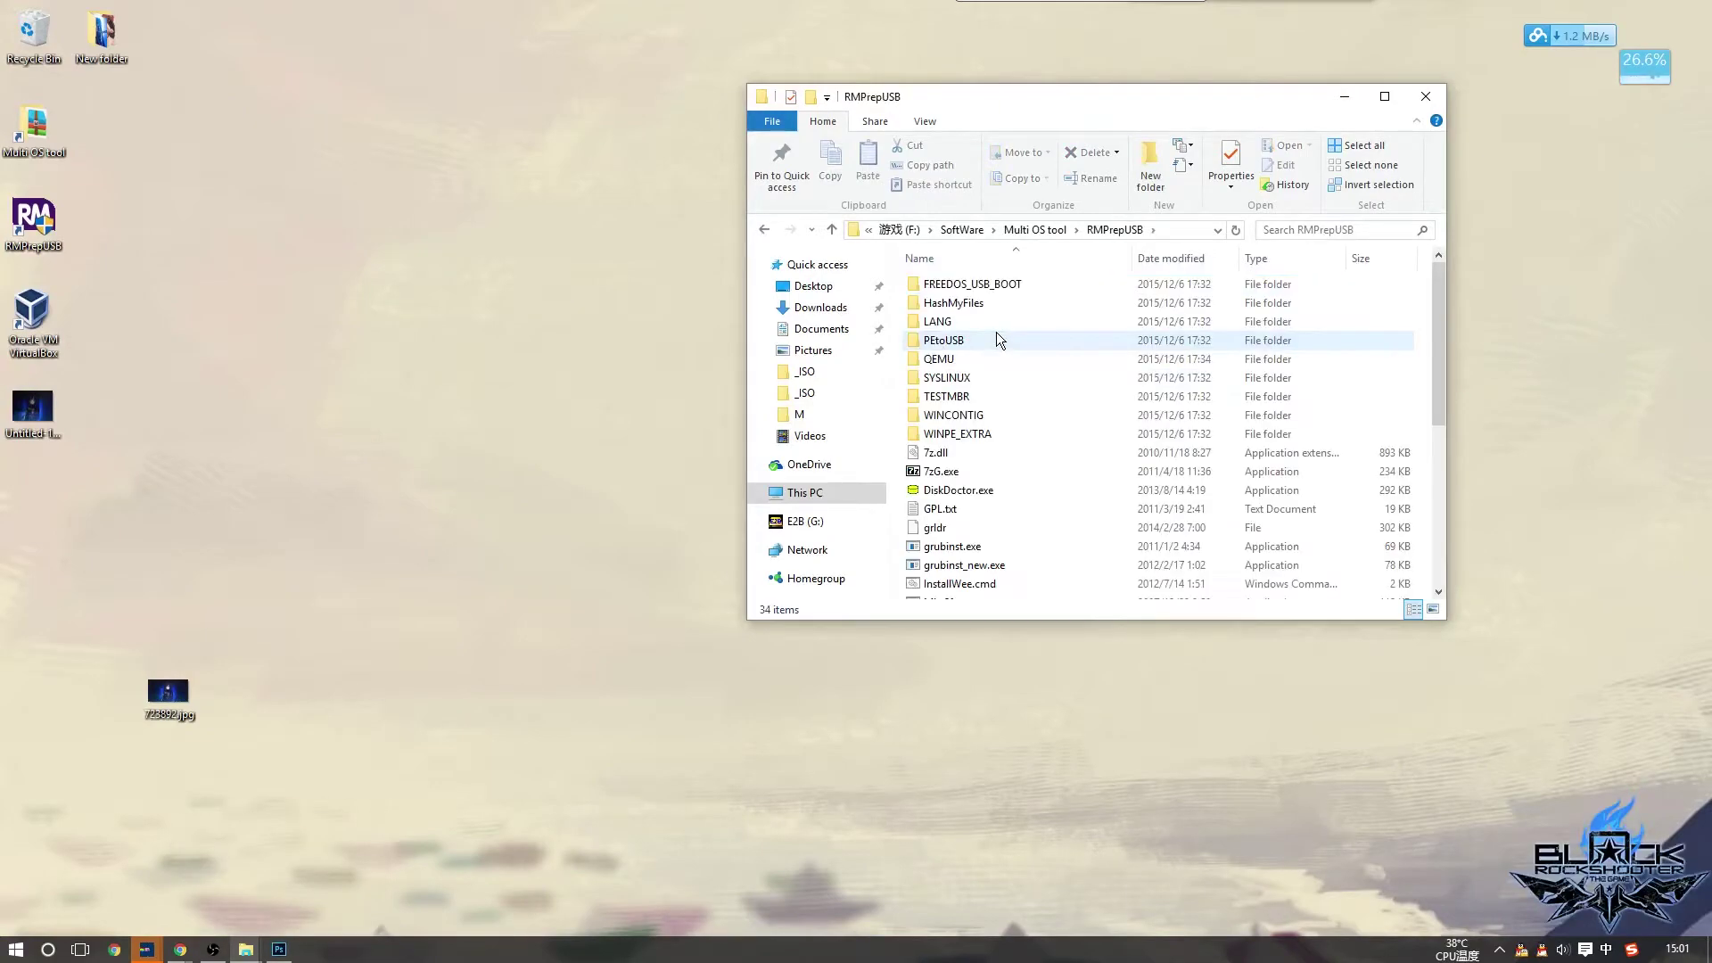
key(alt+Left)
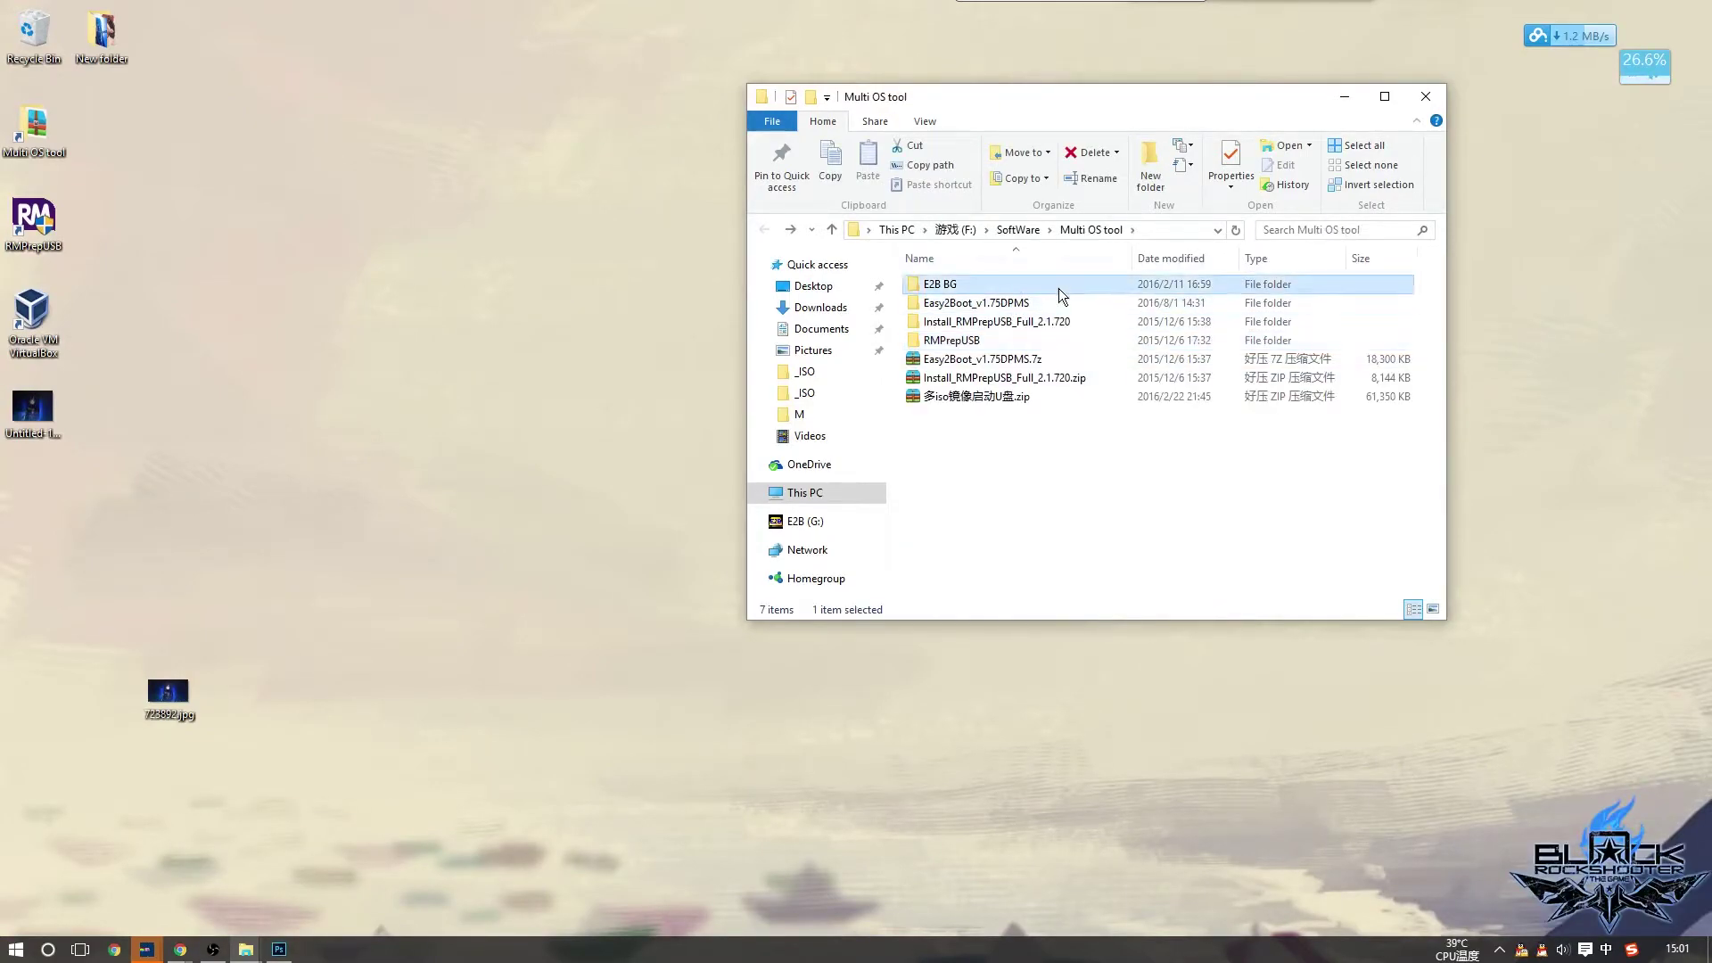
double_click(1058, 286)
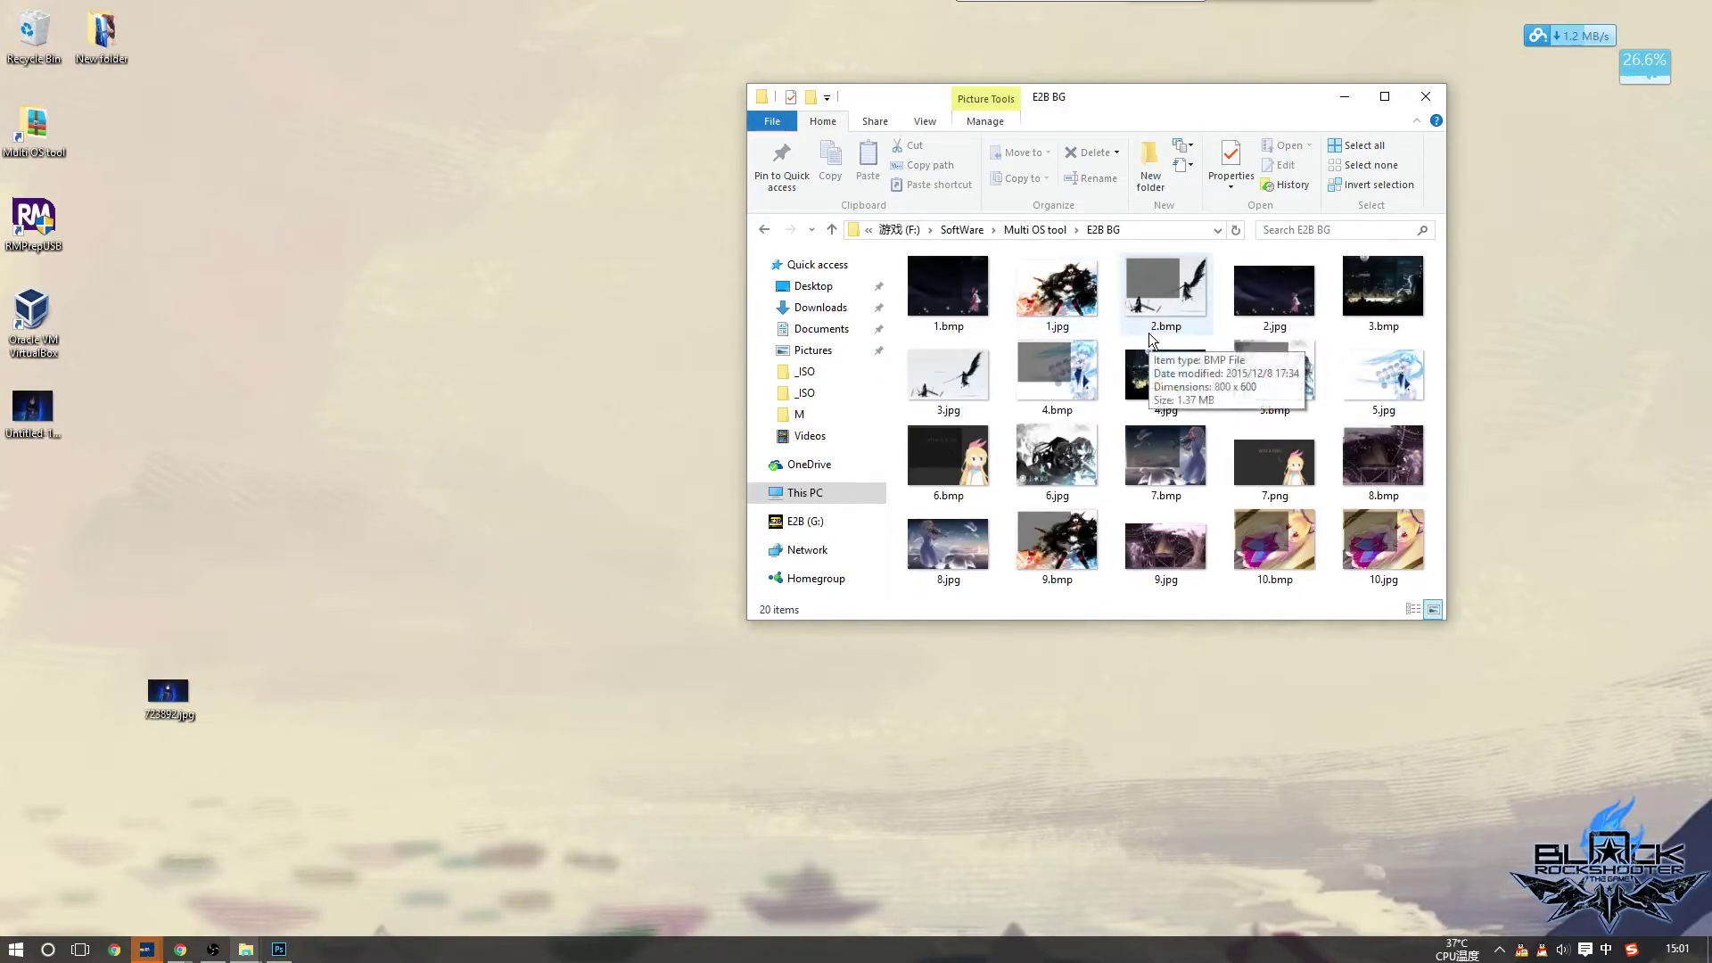
key(alt+Left)
double_click(1020, 303)
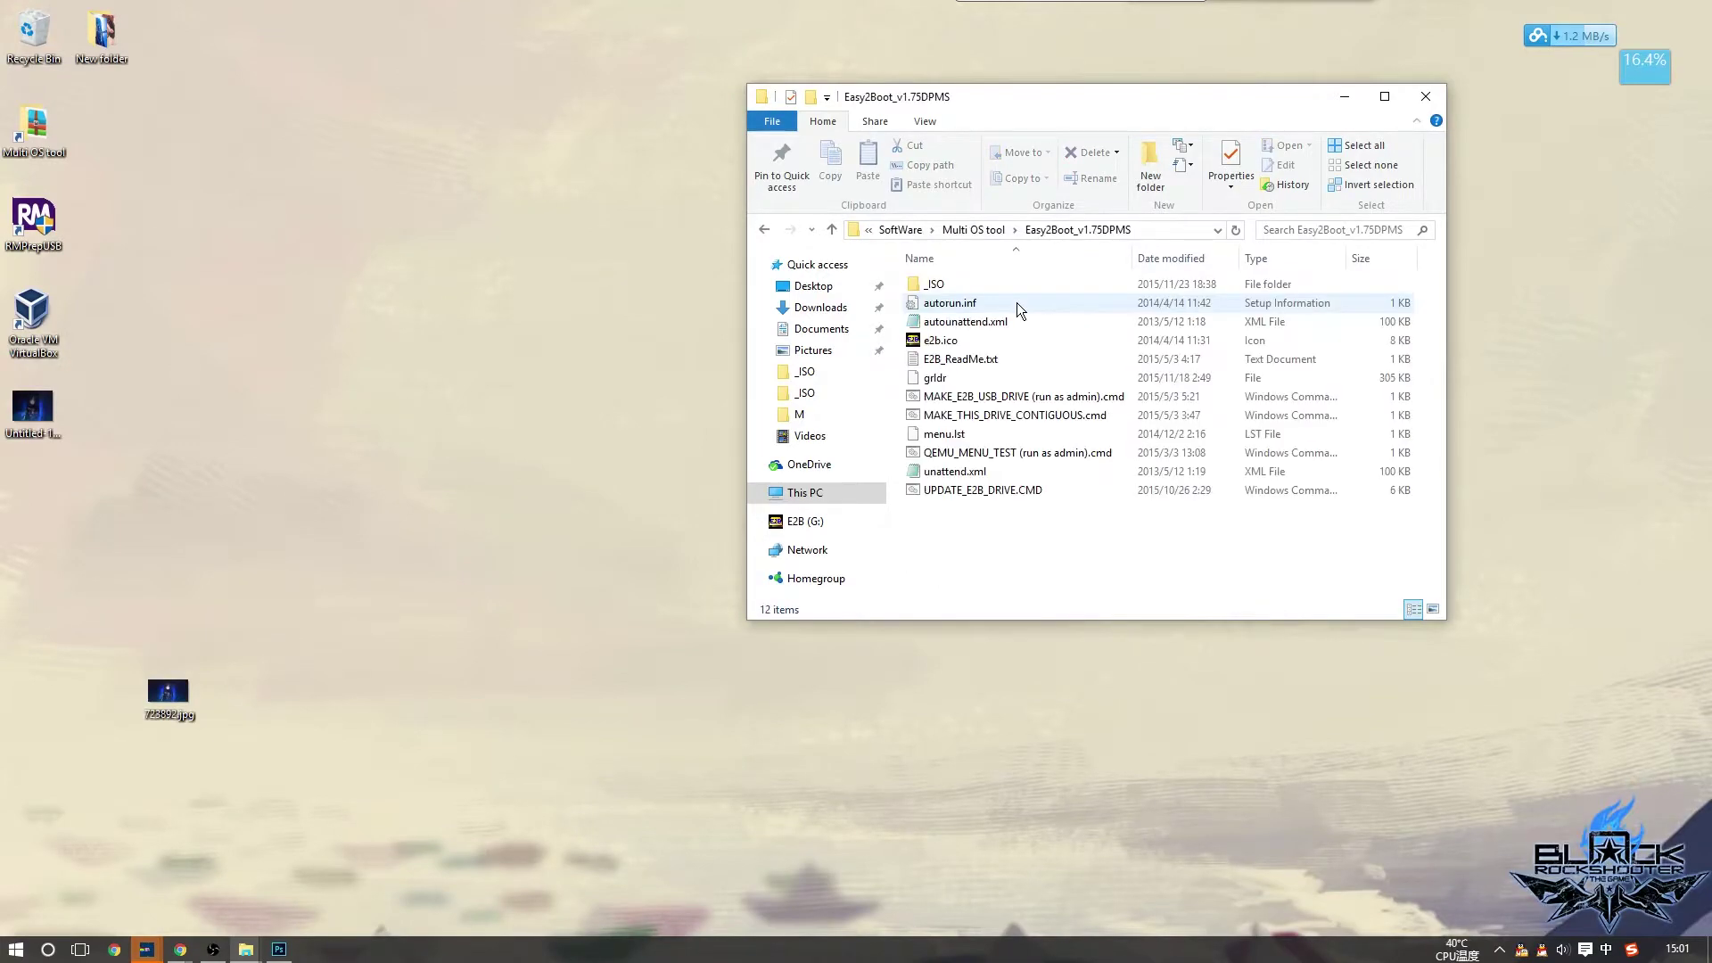
key(alt+Left)
click(981, 323)
double_click(981, 323)
key(alt+Left)
click(1053, 493)
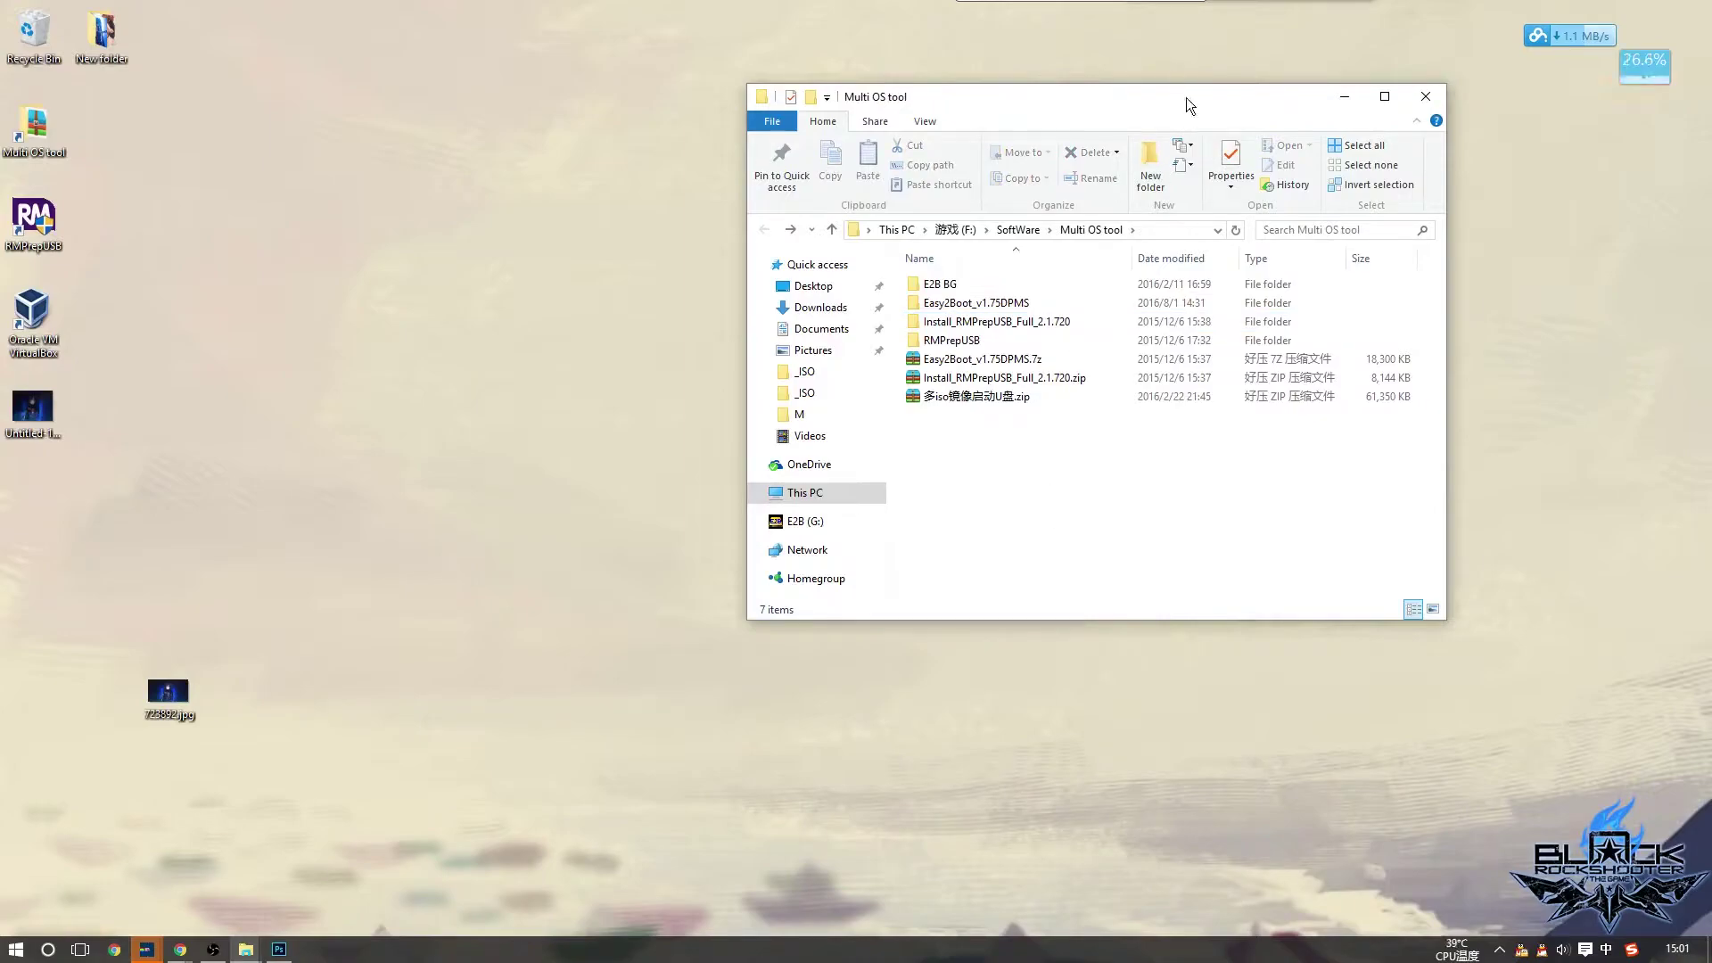
Go to This PC in File Explorer and open the _ISO folder on the E2B (H:) drive
drag(1186, 96, 1048, 109)
key(super)
click(302, 369)
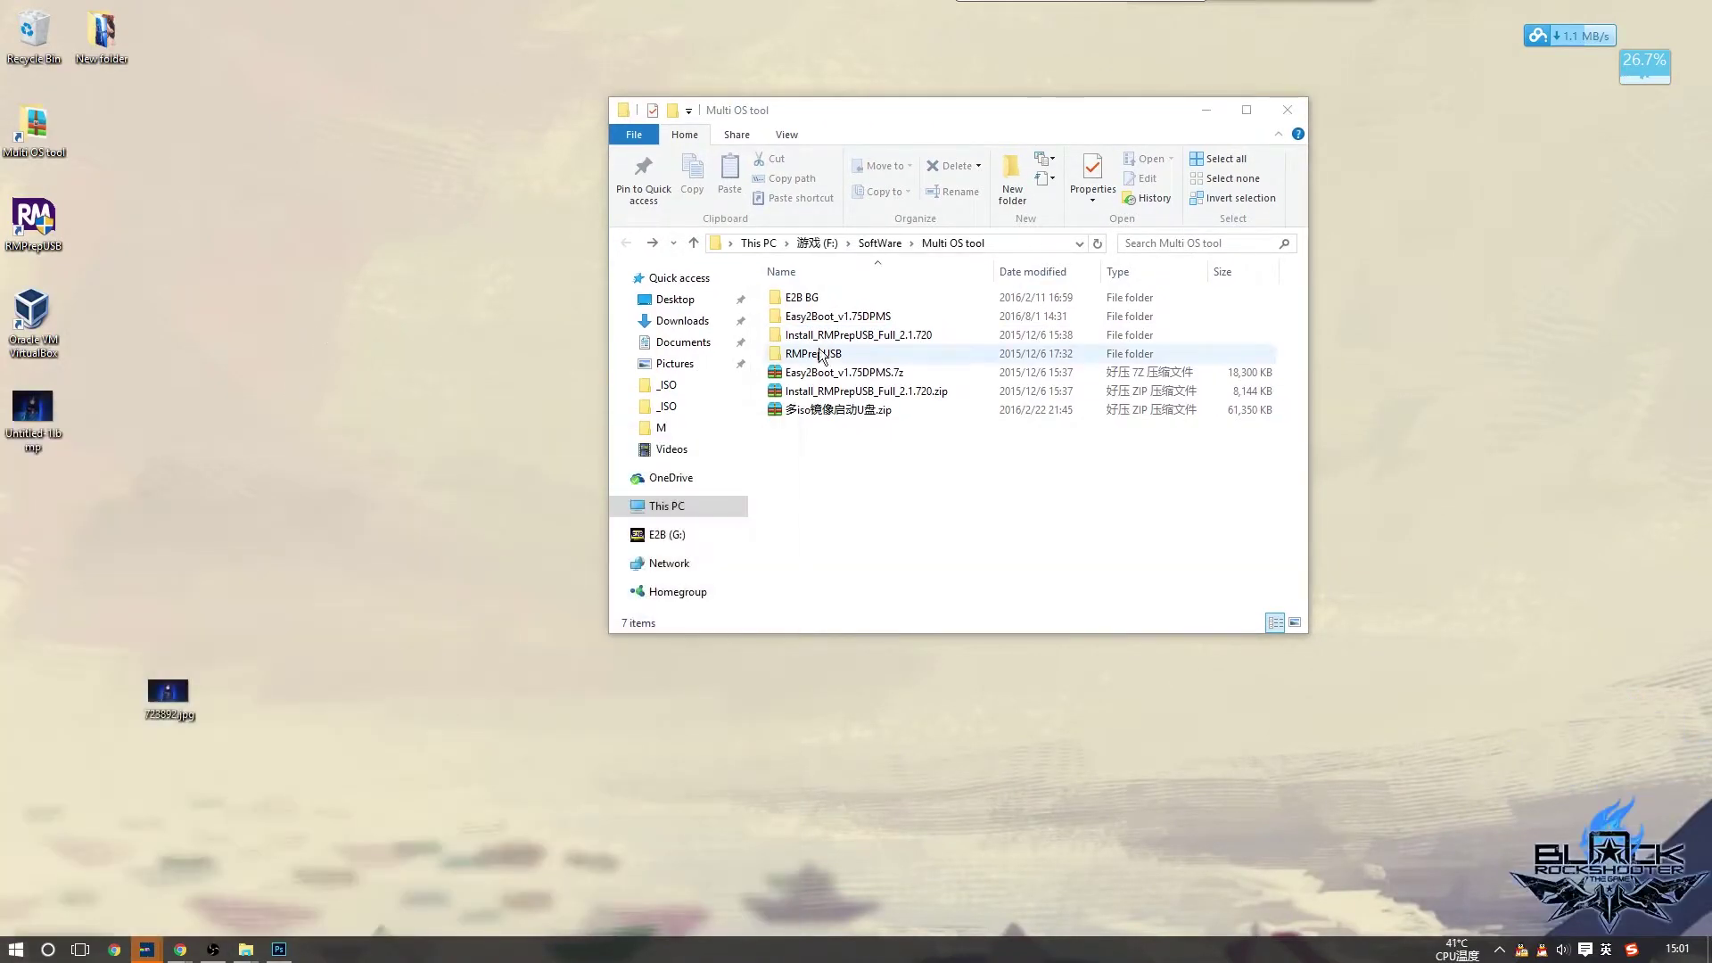
click(758, 243)
click(1057, 455)
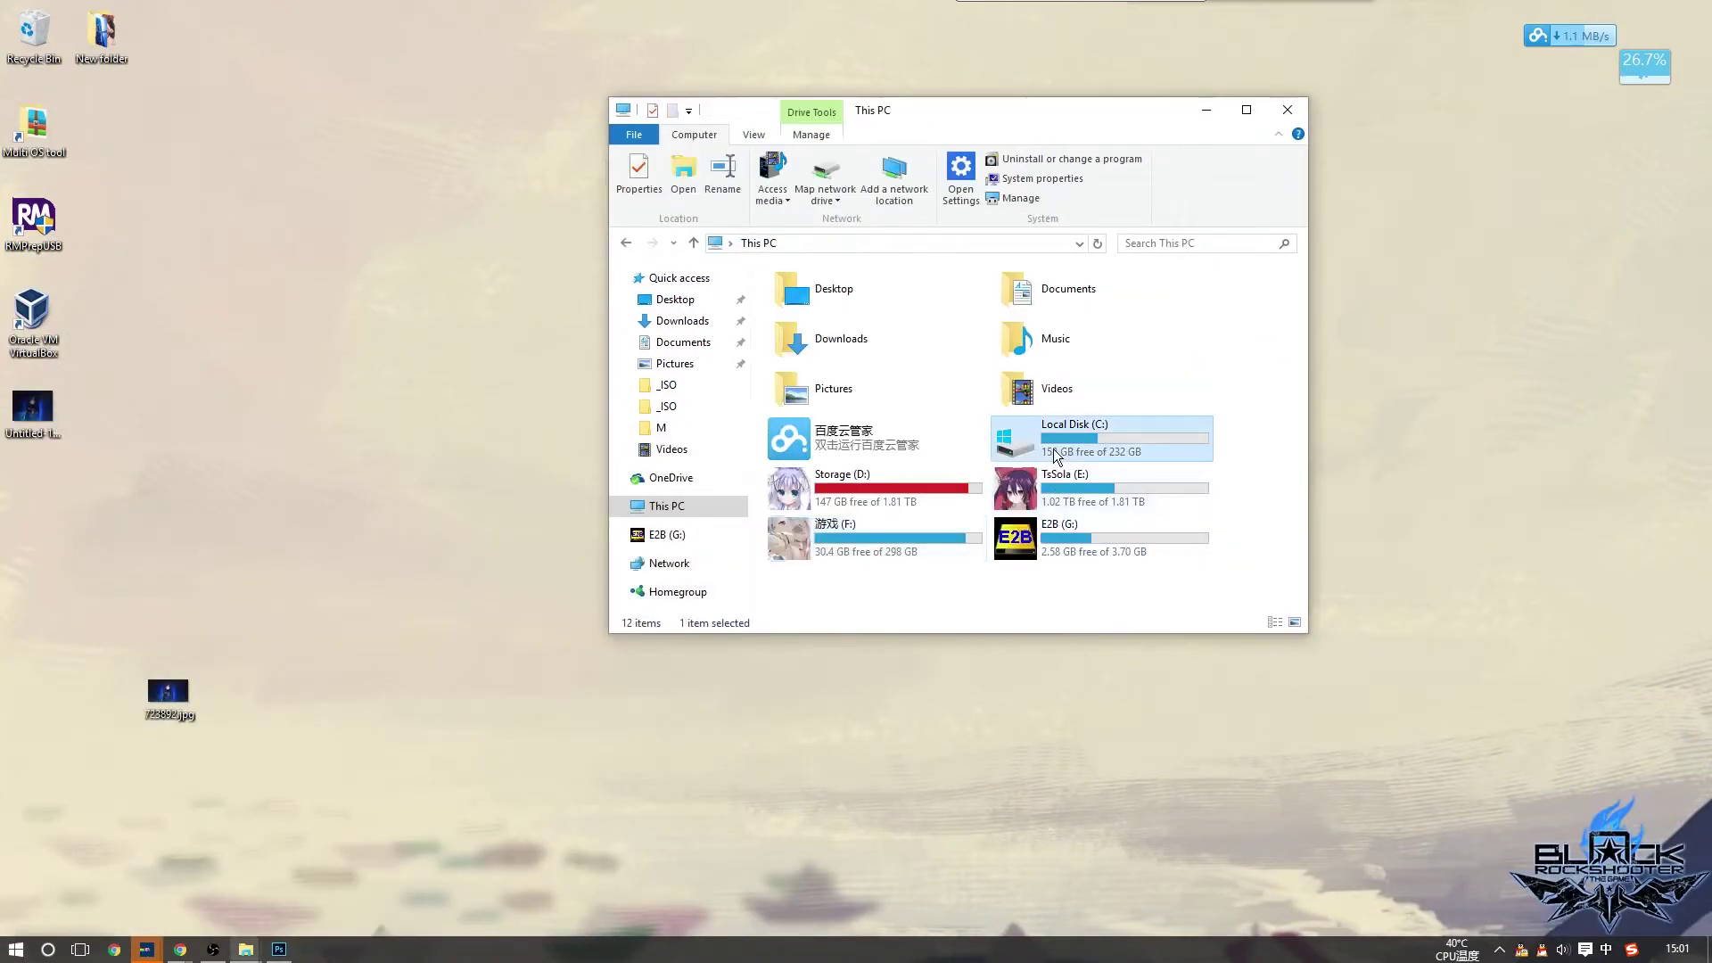
click(1141, 597)
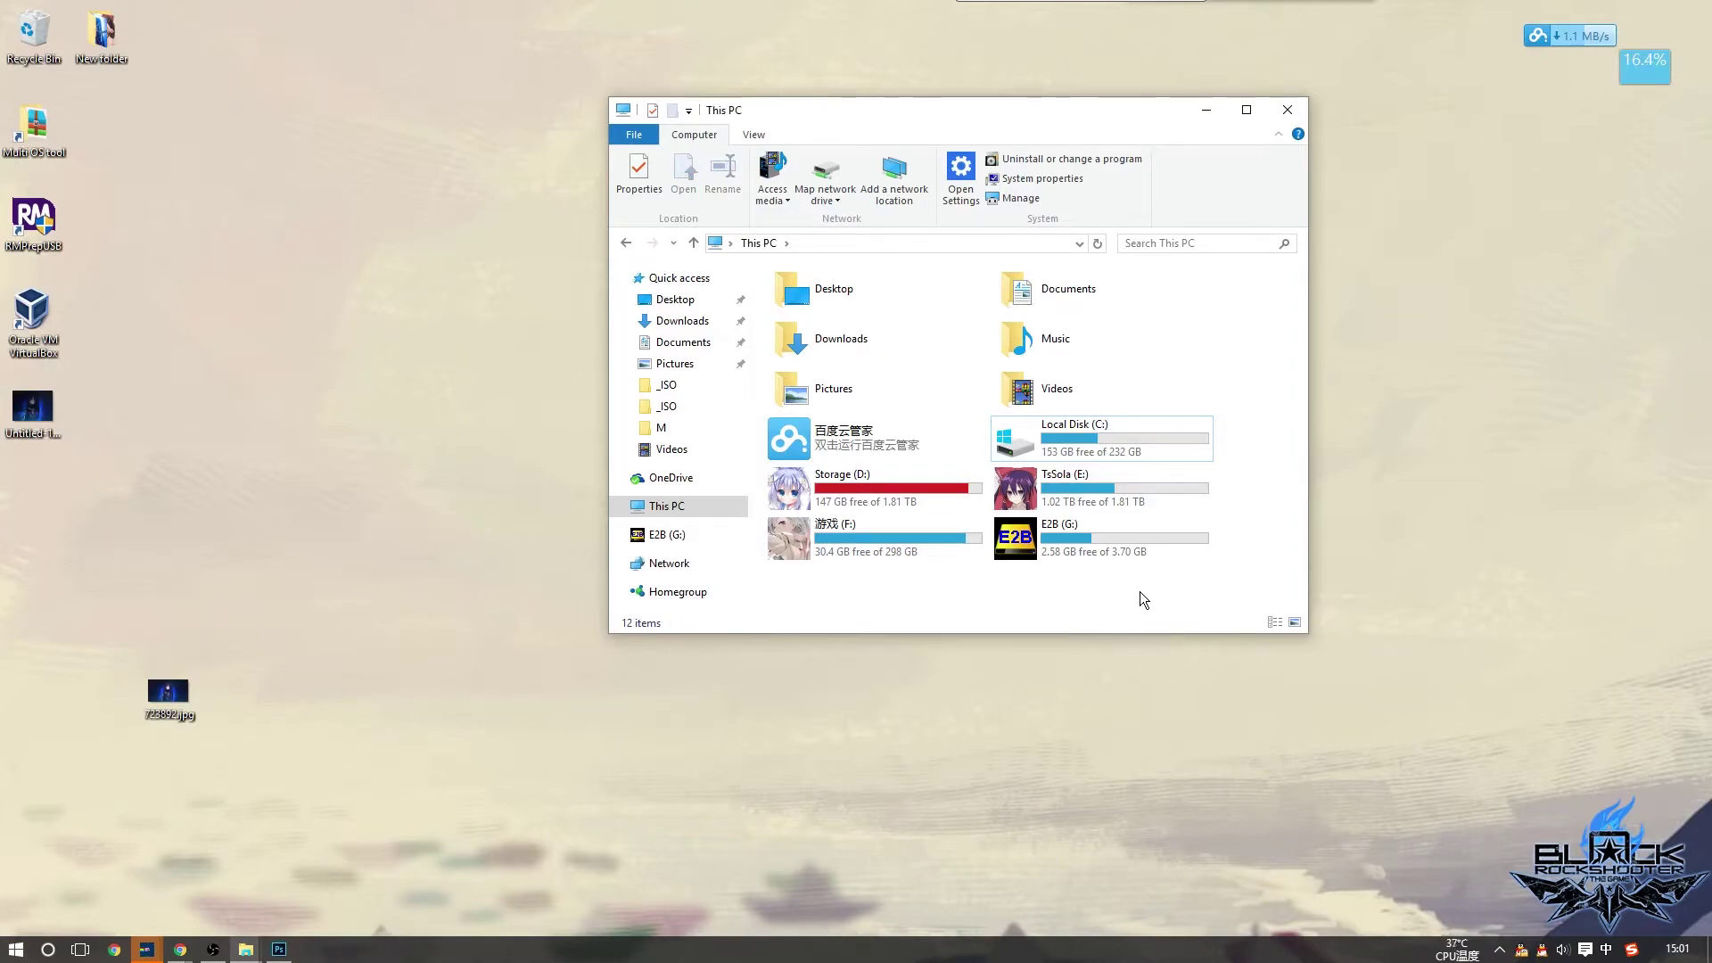
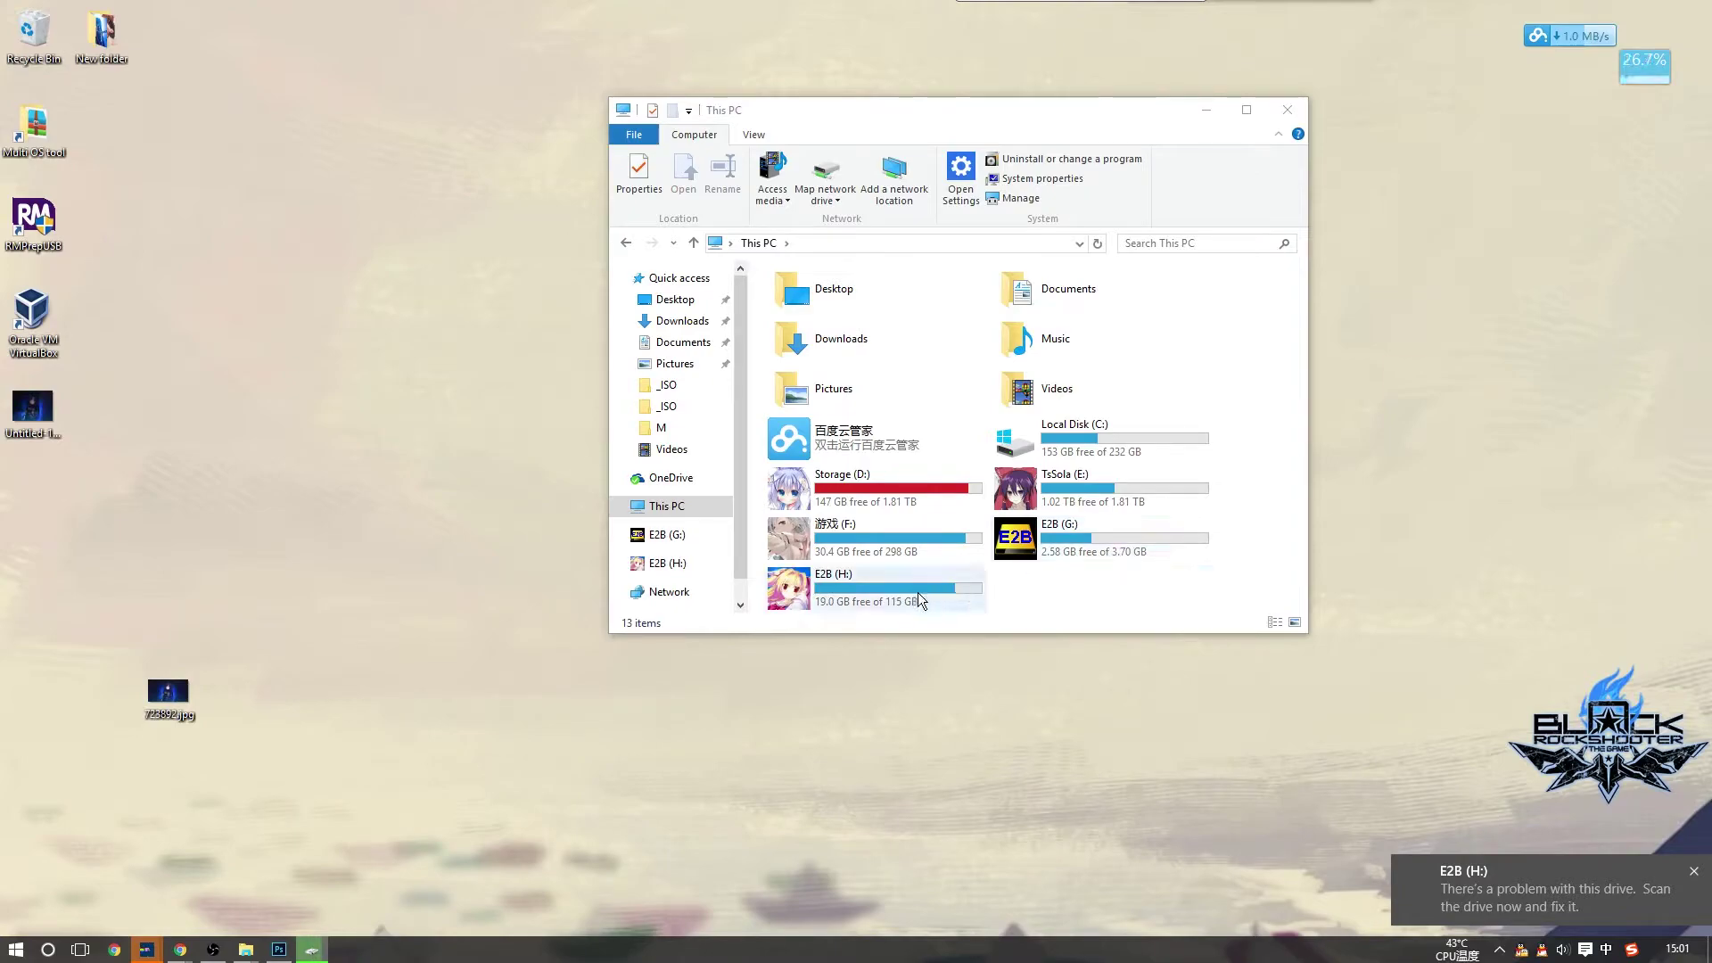
double_click(881, 592)
double_click(867, 336)
click(844, 501)
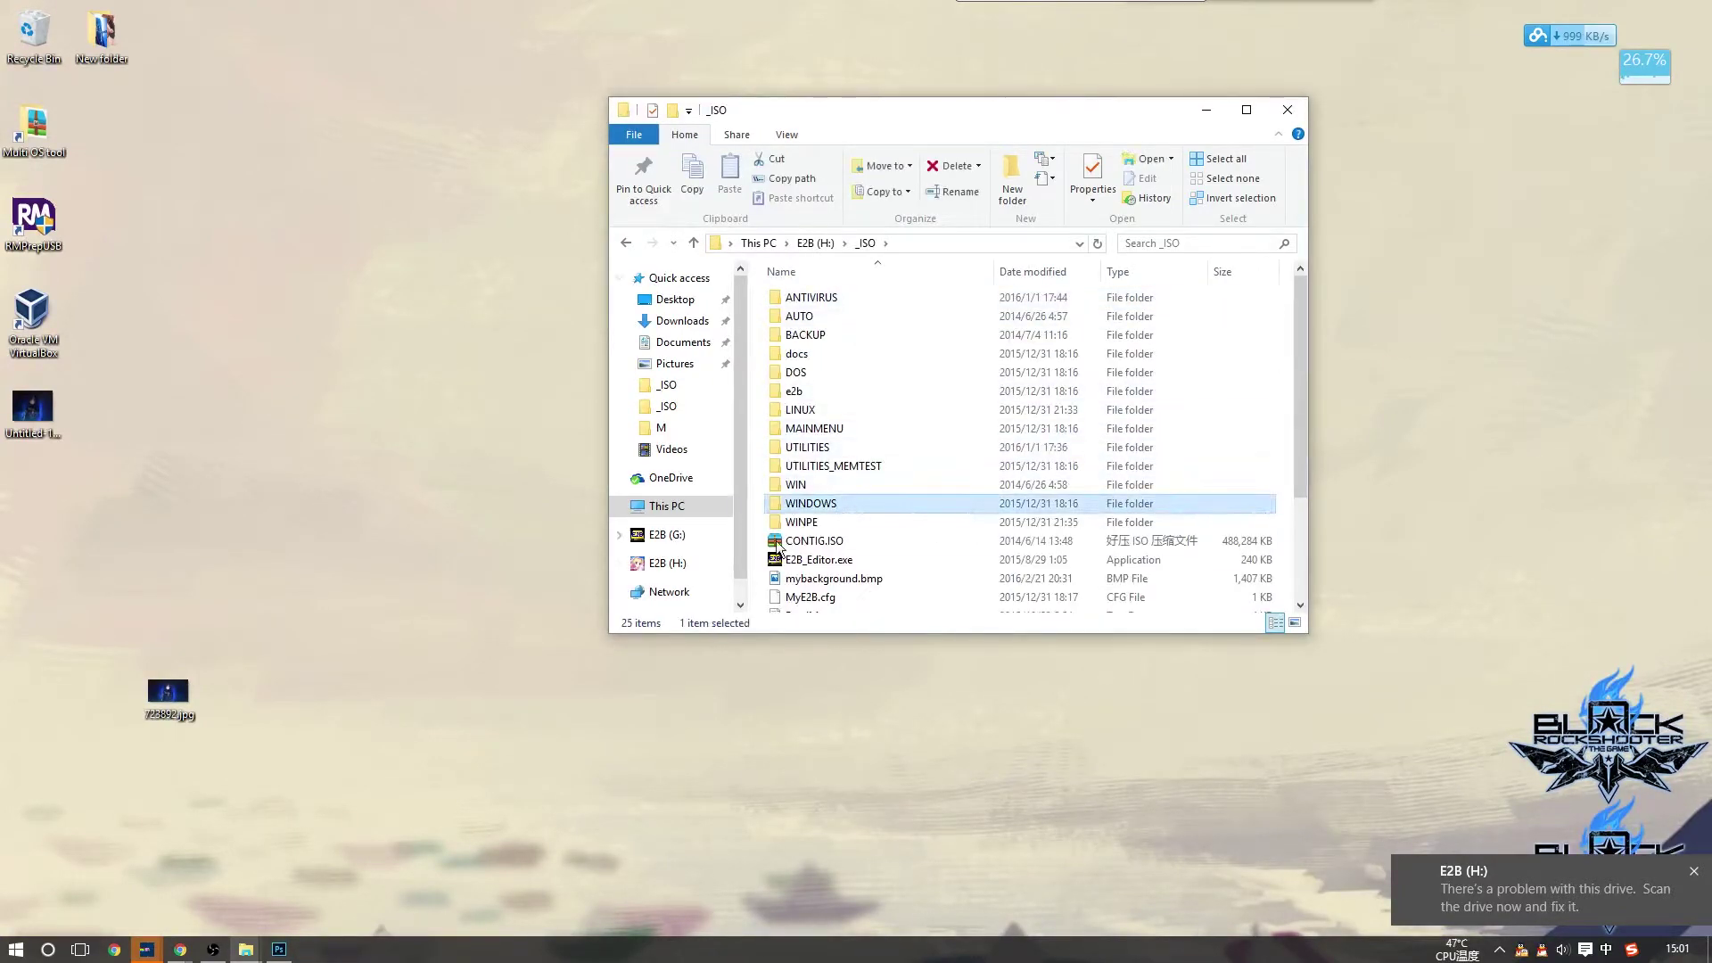
Examine the _ISO folder on the H: drive, including mybackground.bmp, the LINUX folder and its $$$$CONFIG subfolder
scroll(959, 397, down, 2)
scroll(960, 397, up, 2)
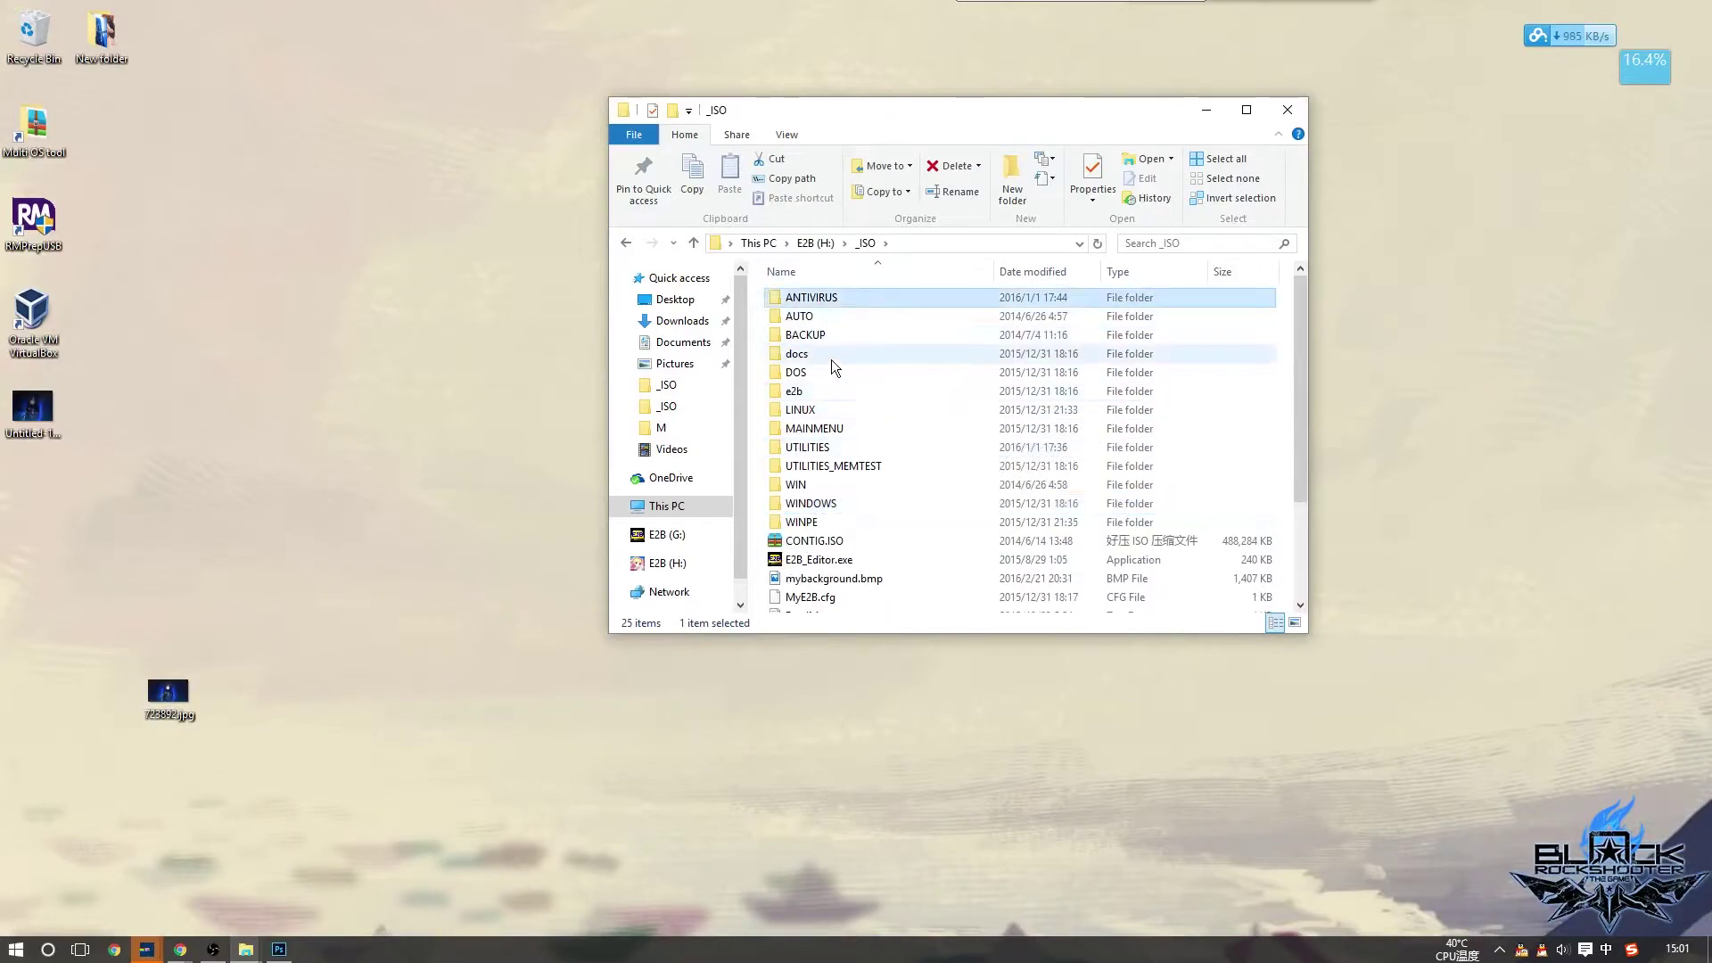
click(831, 410)
double_click(913, 411)
scroll(1030, 398, down, 3)
scroll(1030, 441, up, 3)
key(BackSpace)
scroll(860, 575, down, 3)
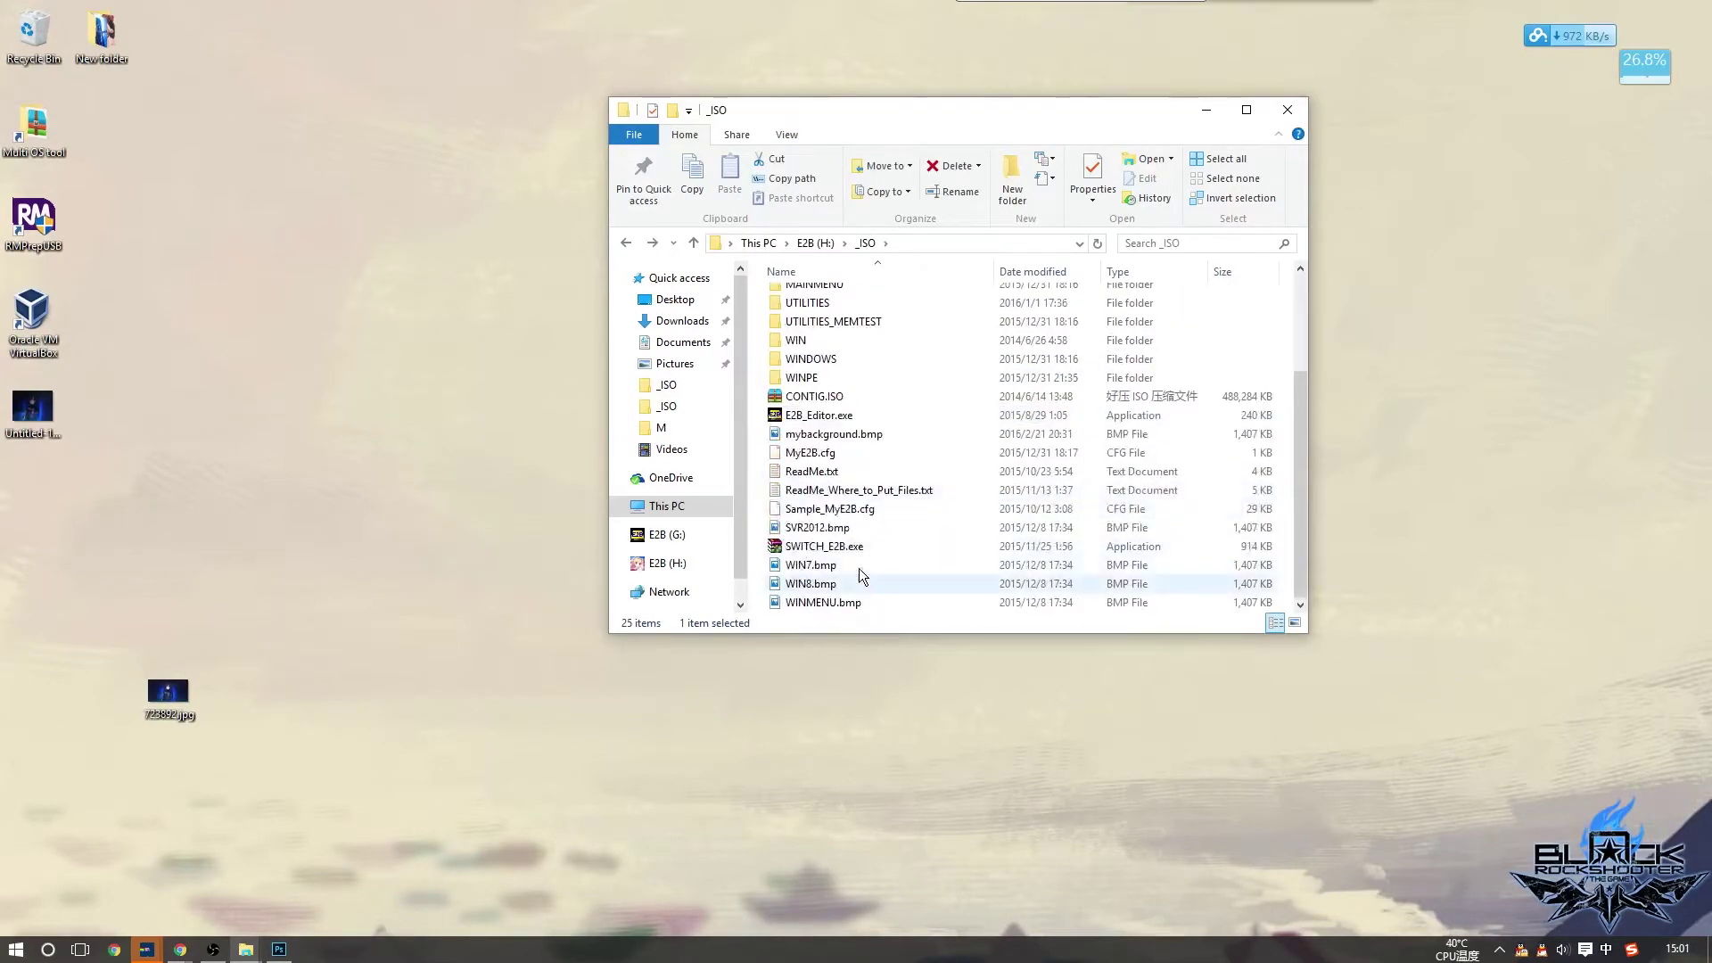
click(864, 434)
scroll(863, 434, up, 3)
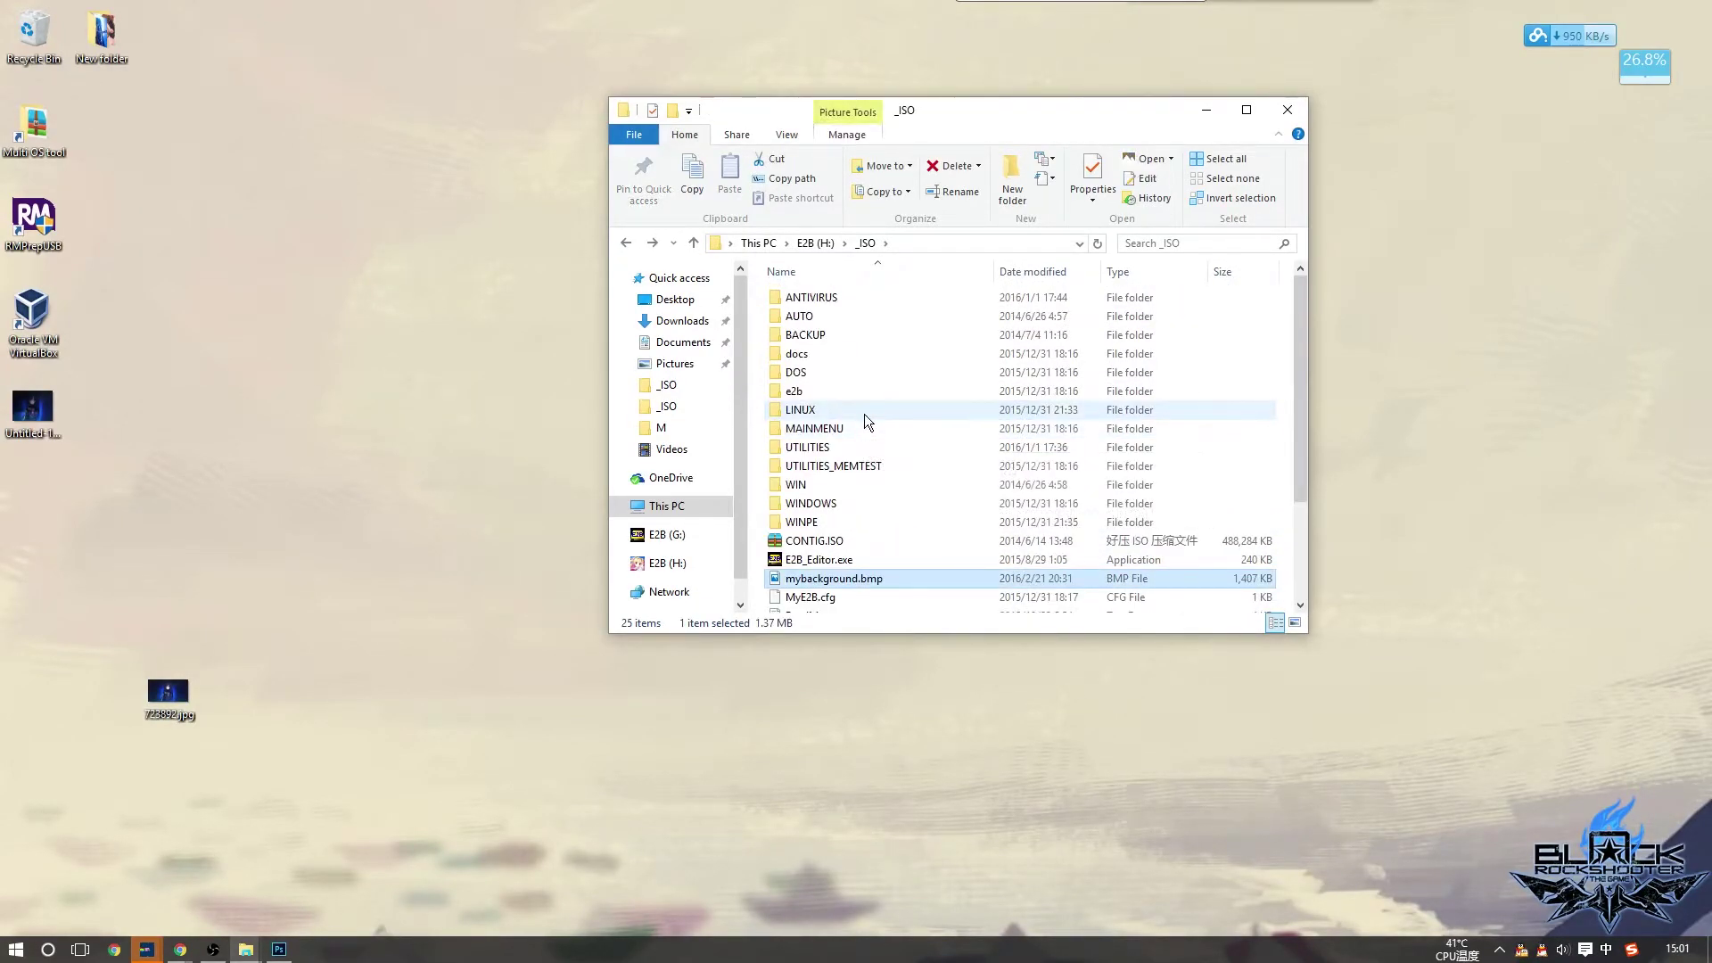
double_click(869, 410)
double_click(894, 296)
key(BackSpace)
key(BackSpace)
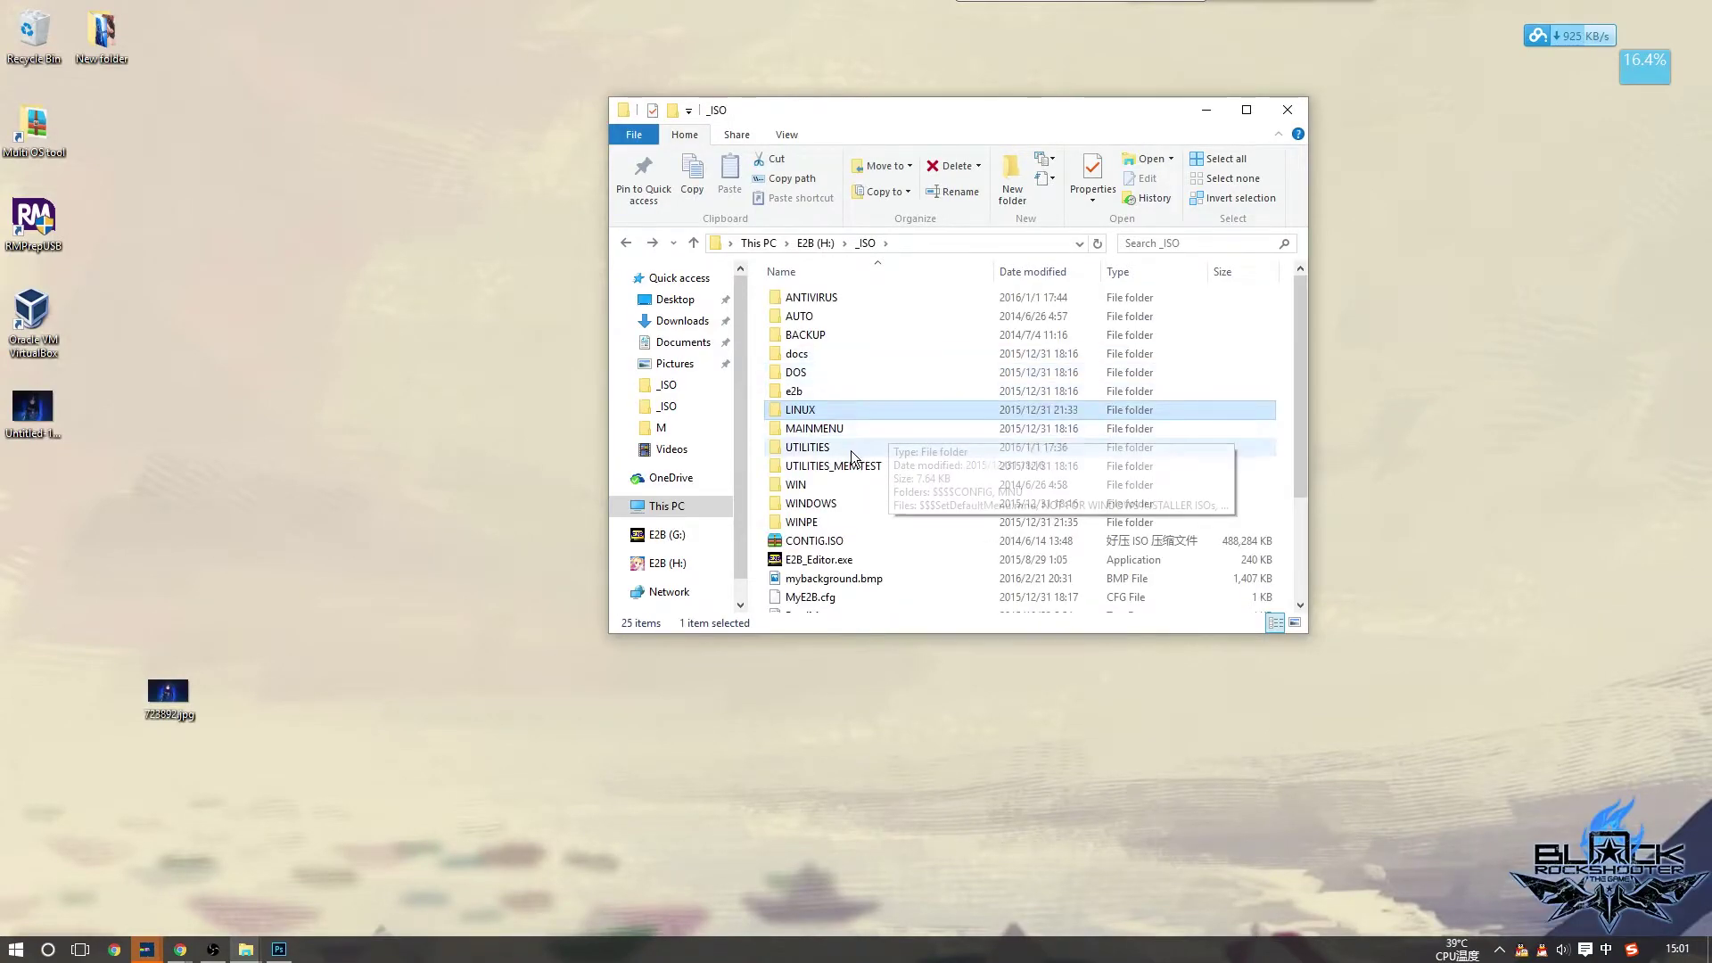
Compare the background images WIN7.bmp, WINMENU.bmp, mybackground.bmp and SVR2012.bmp with the menu folders in the H: drive's _ISO folder
click(874, 484)
scroll(893, 469, down, 3)
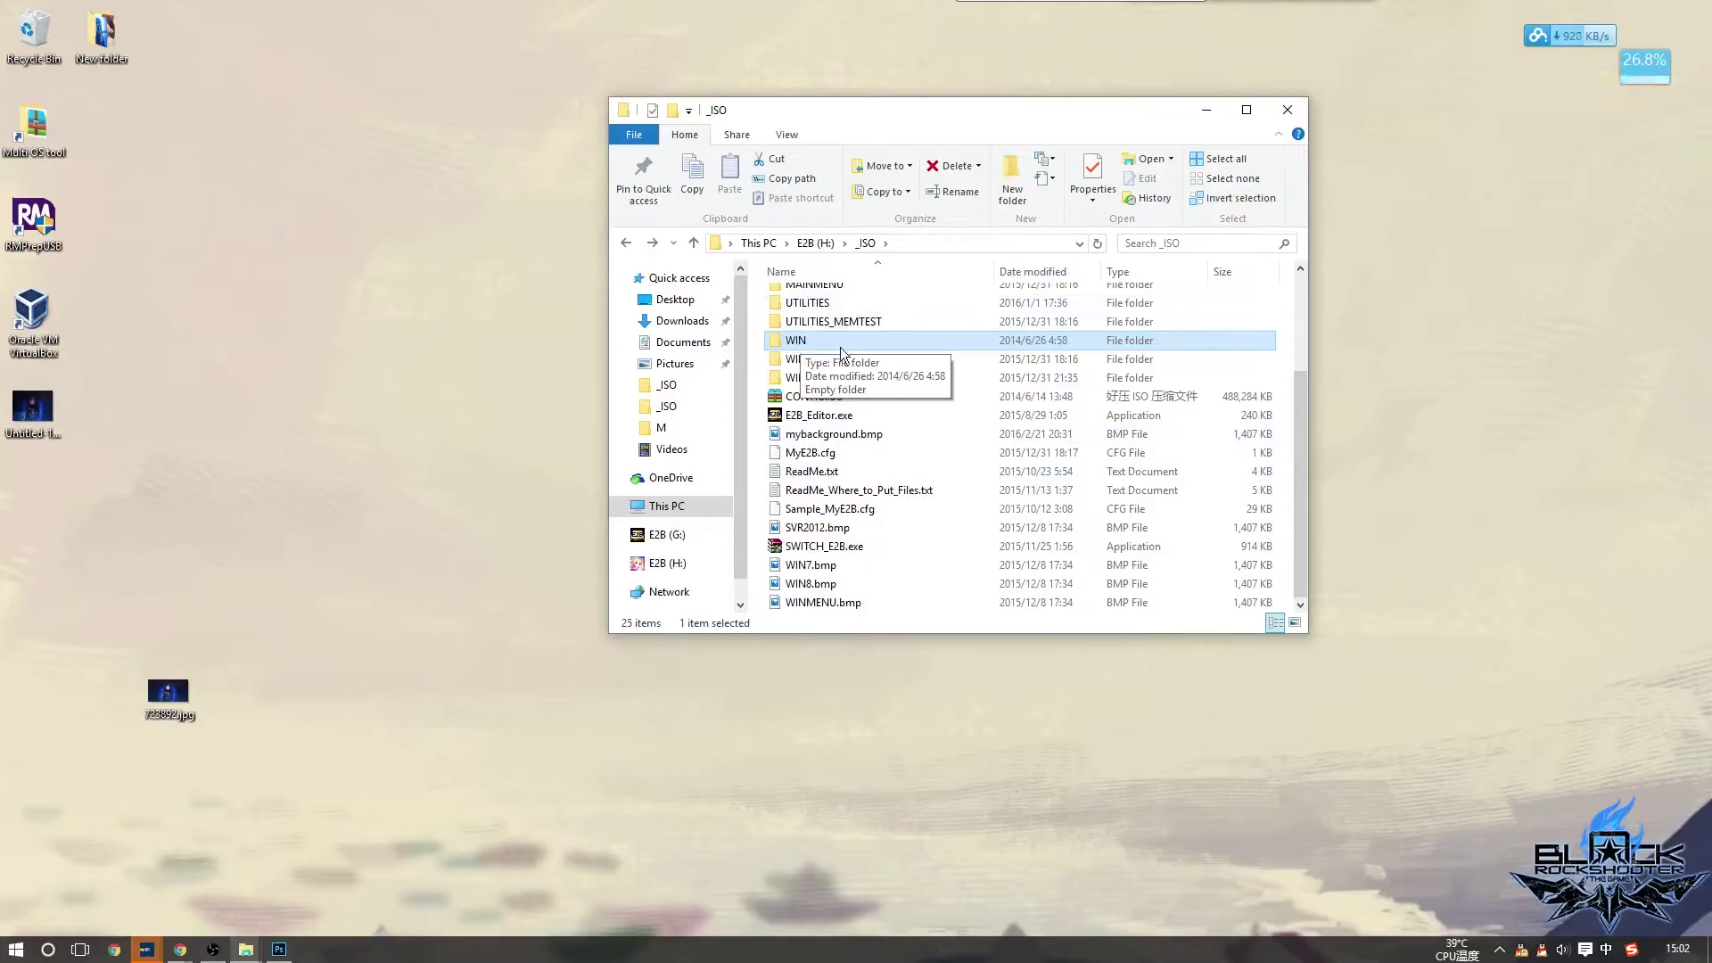
click(815, 566)
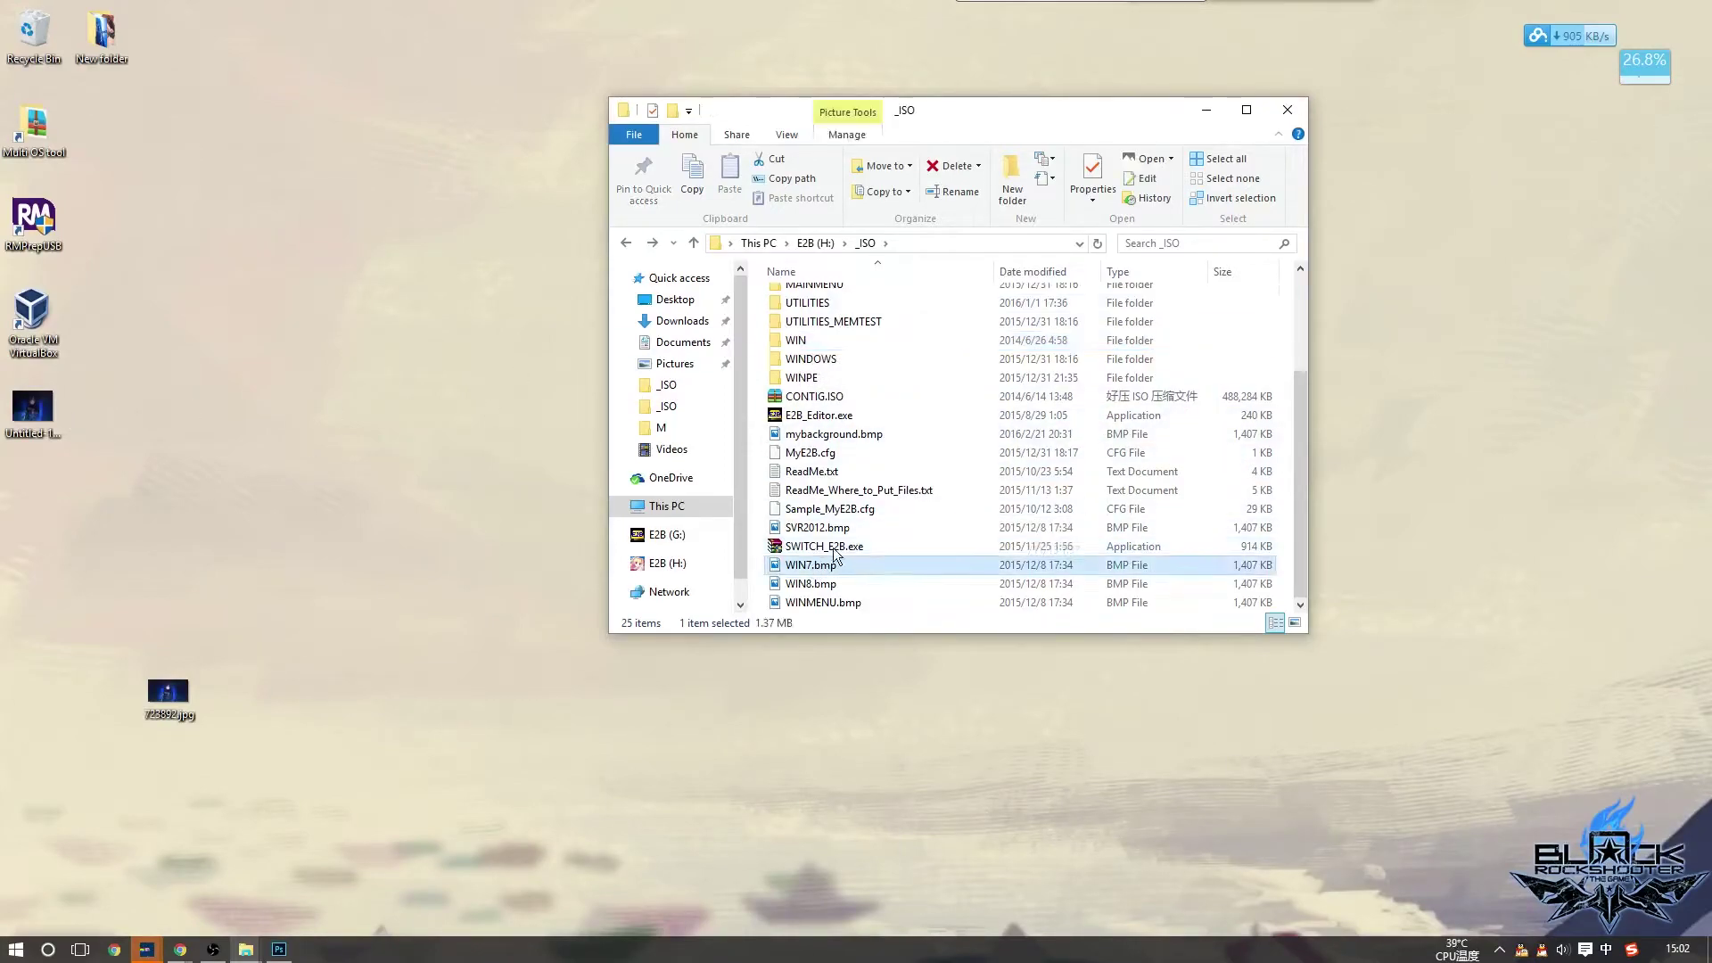
click(831, 360)
click(790, 568)
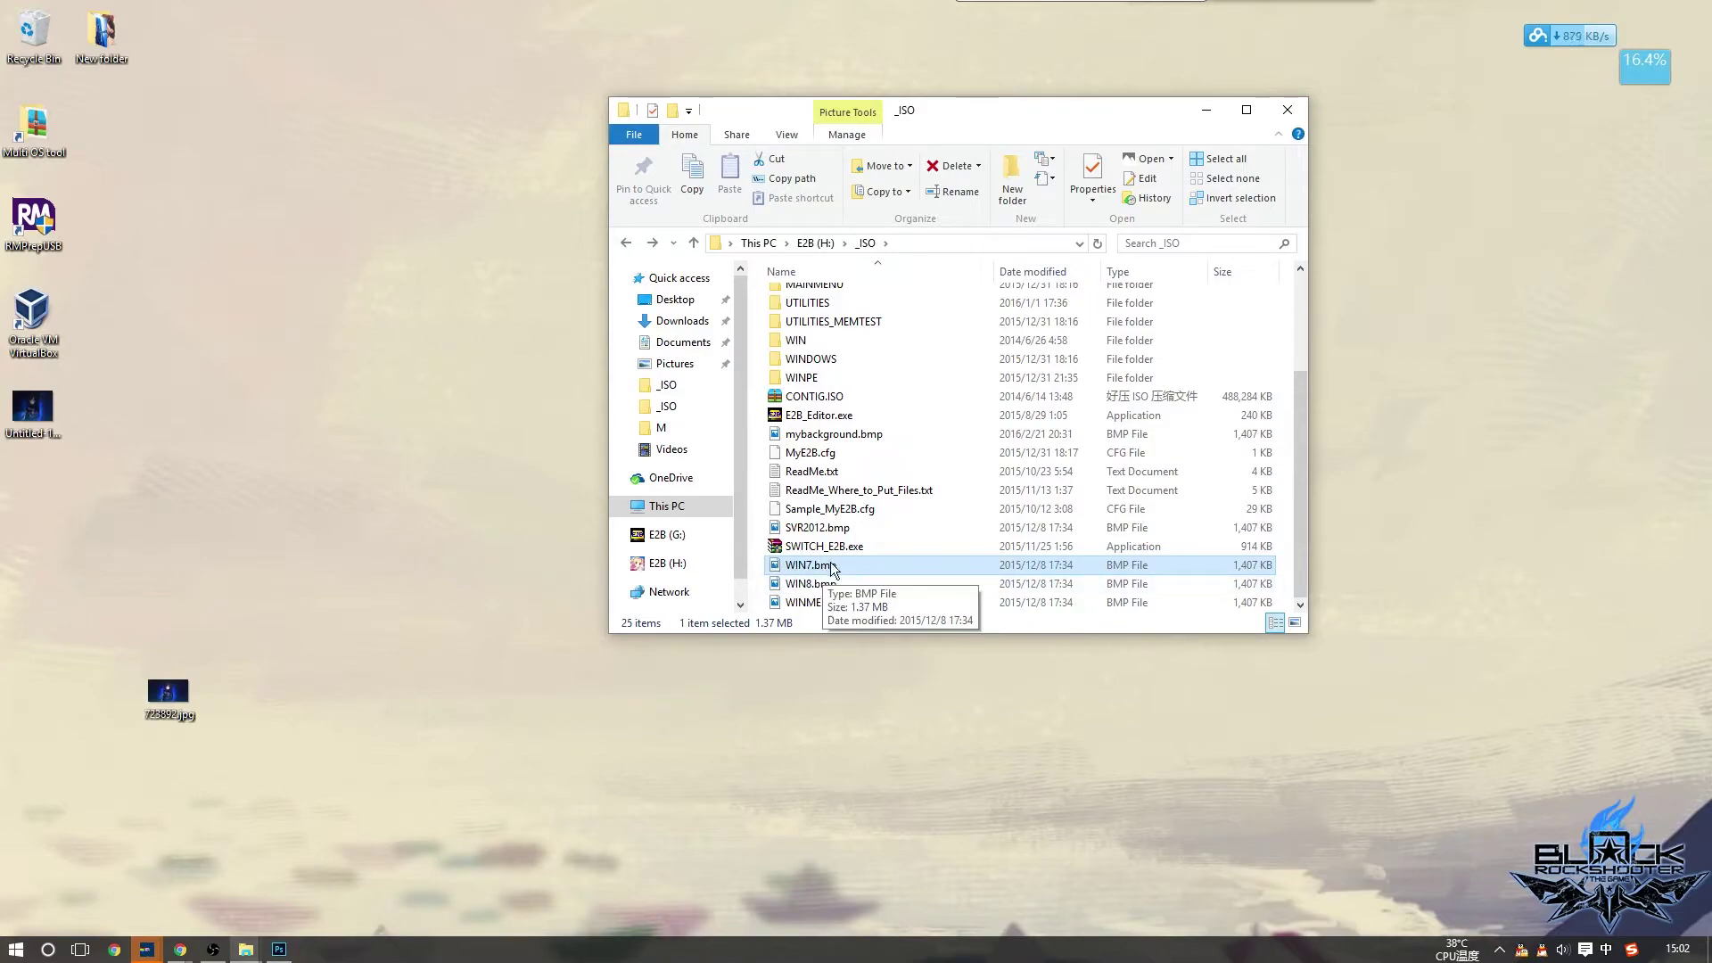
click(844, 603)
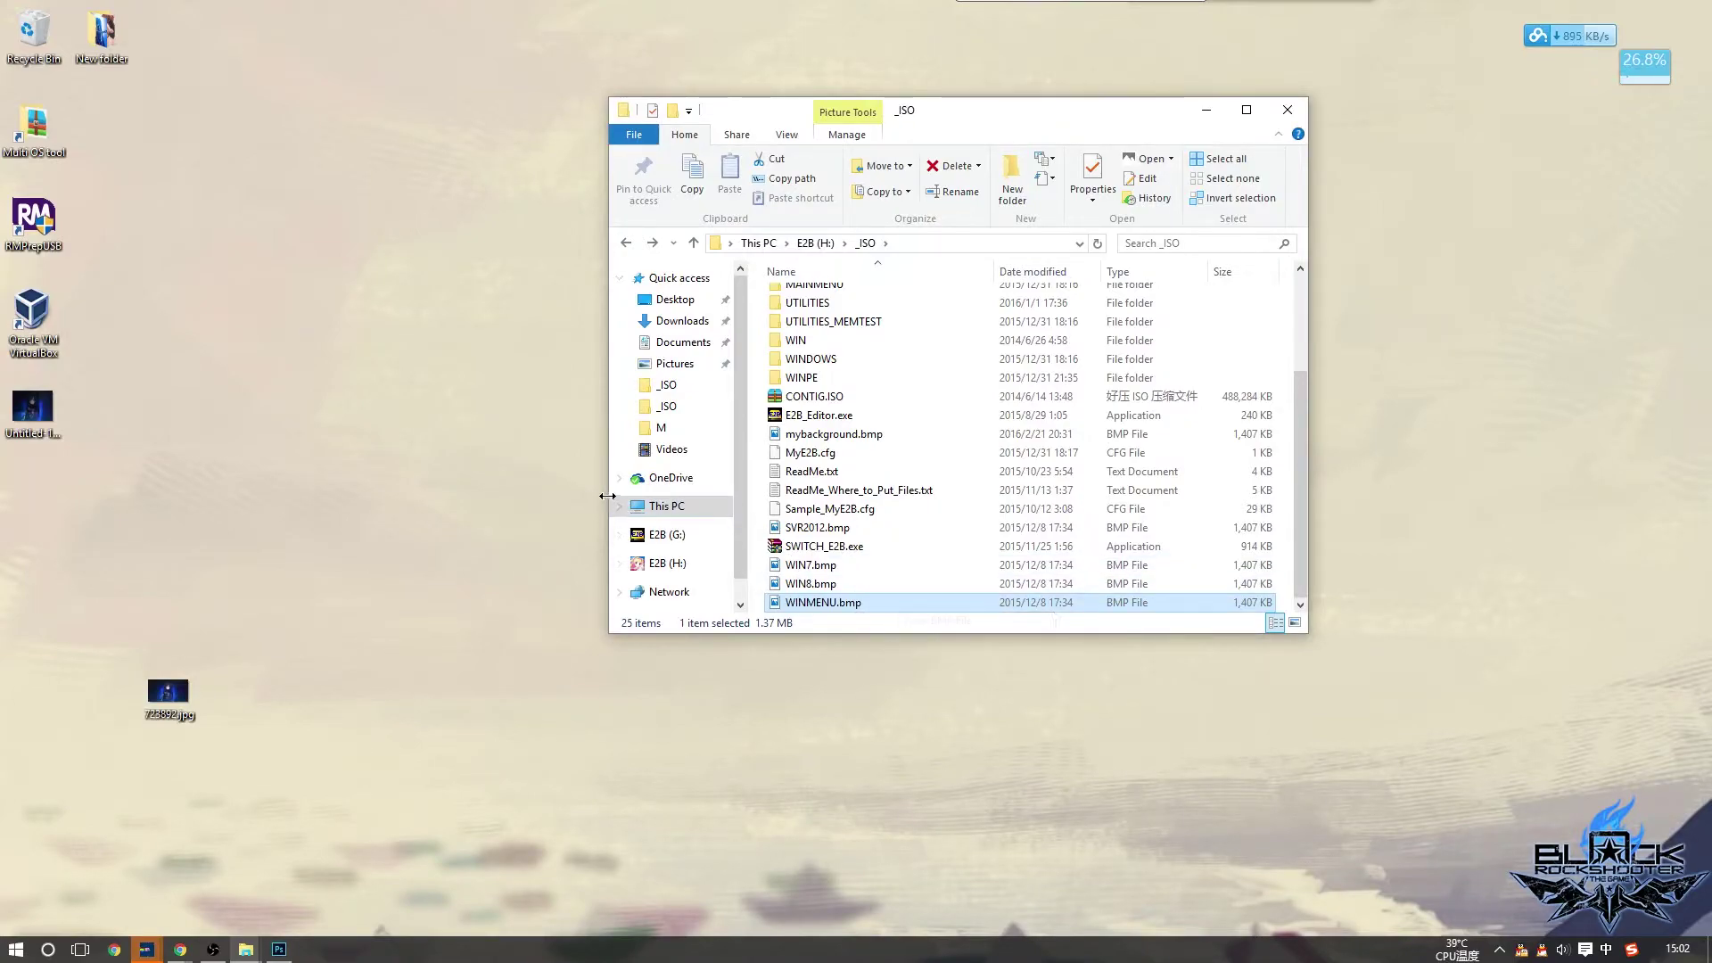
click(882, 435)
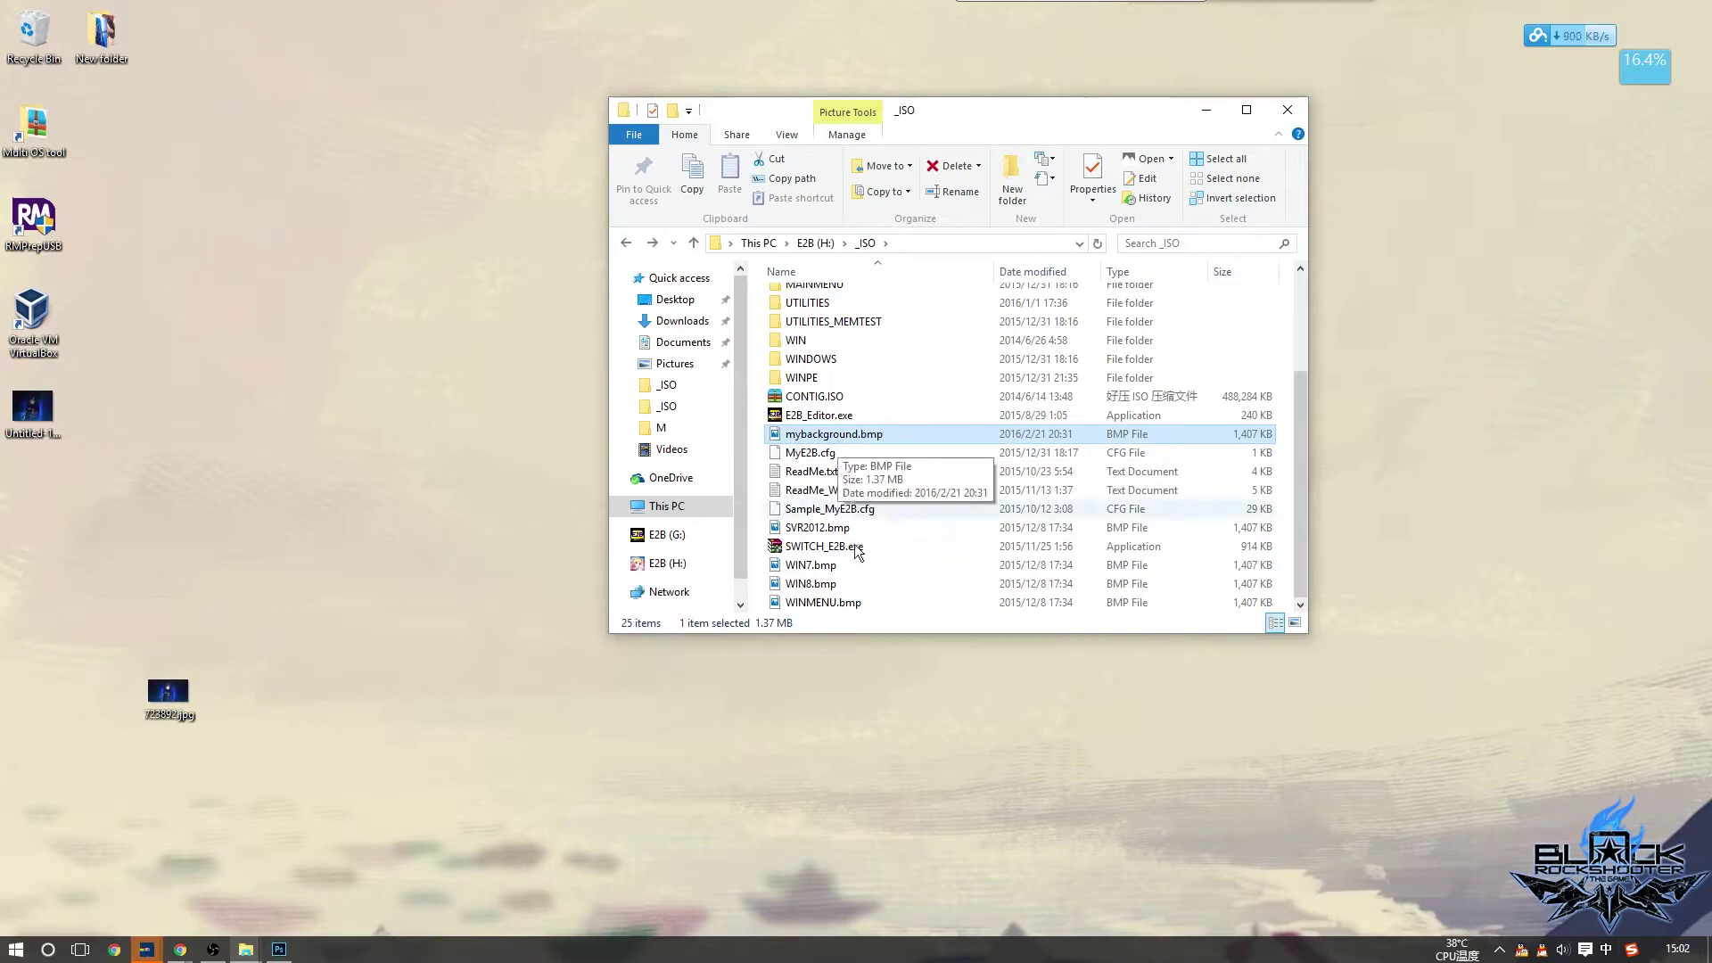
click(858, 599)
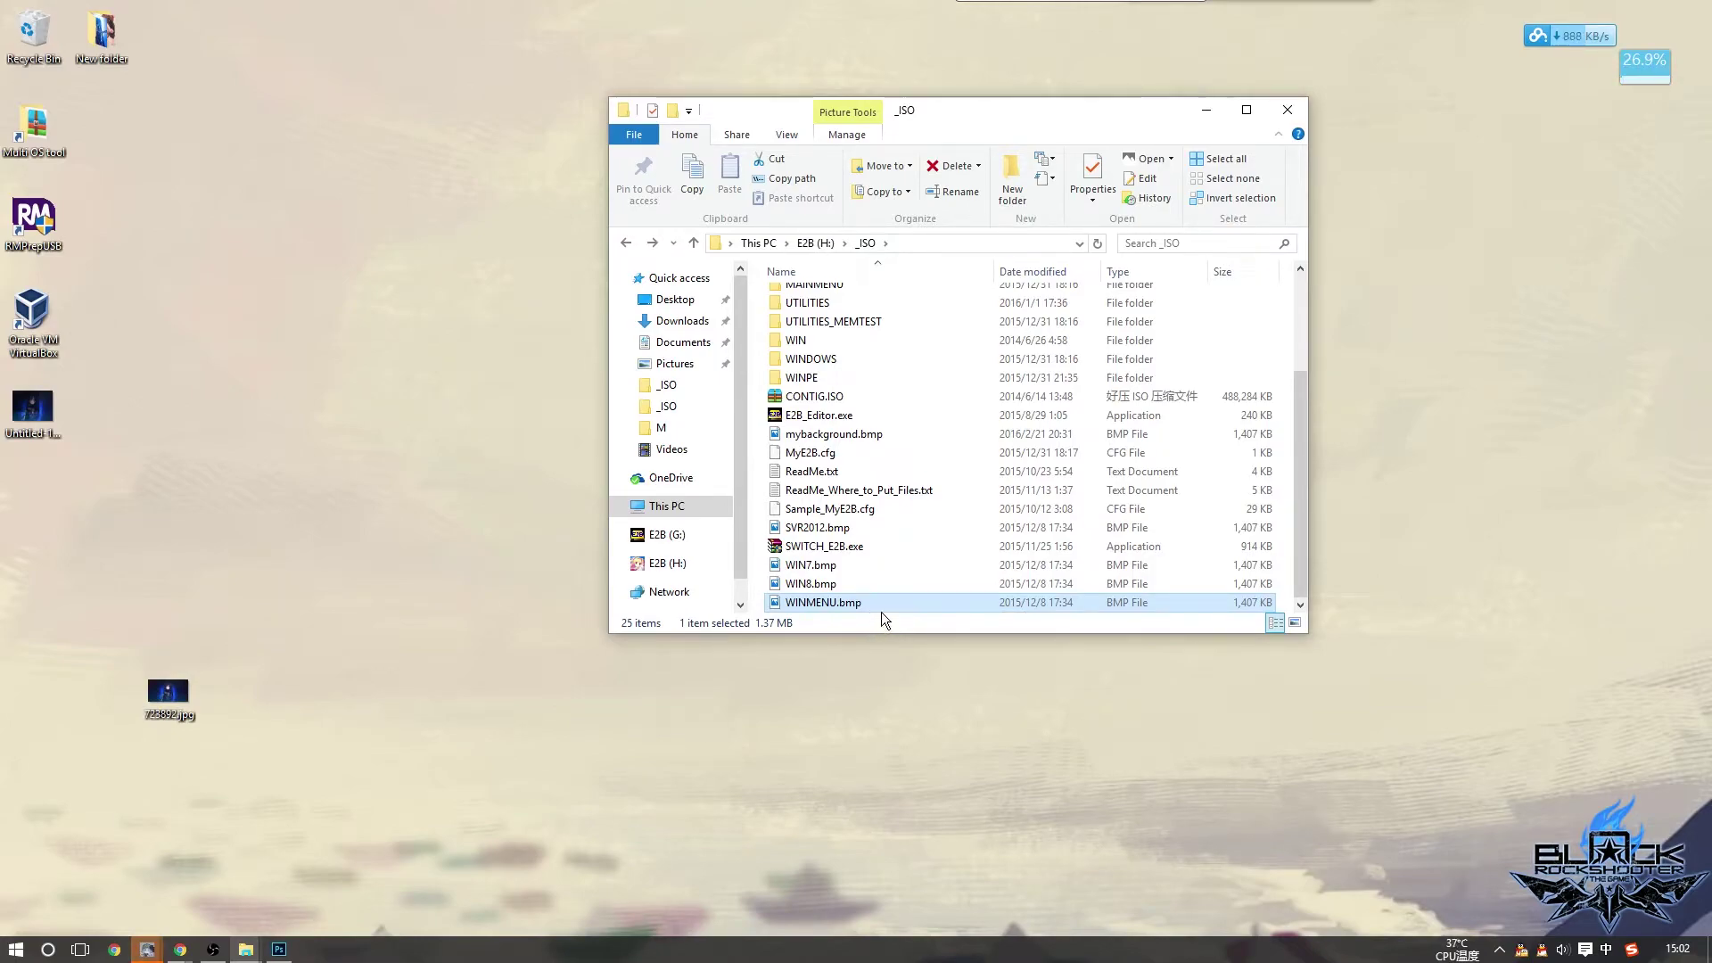
click(900, 565)
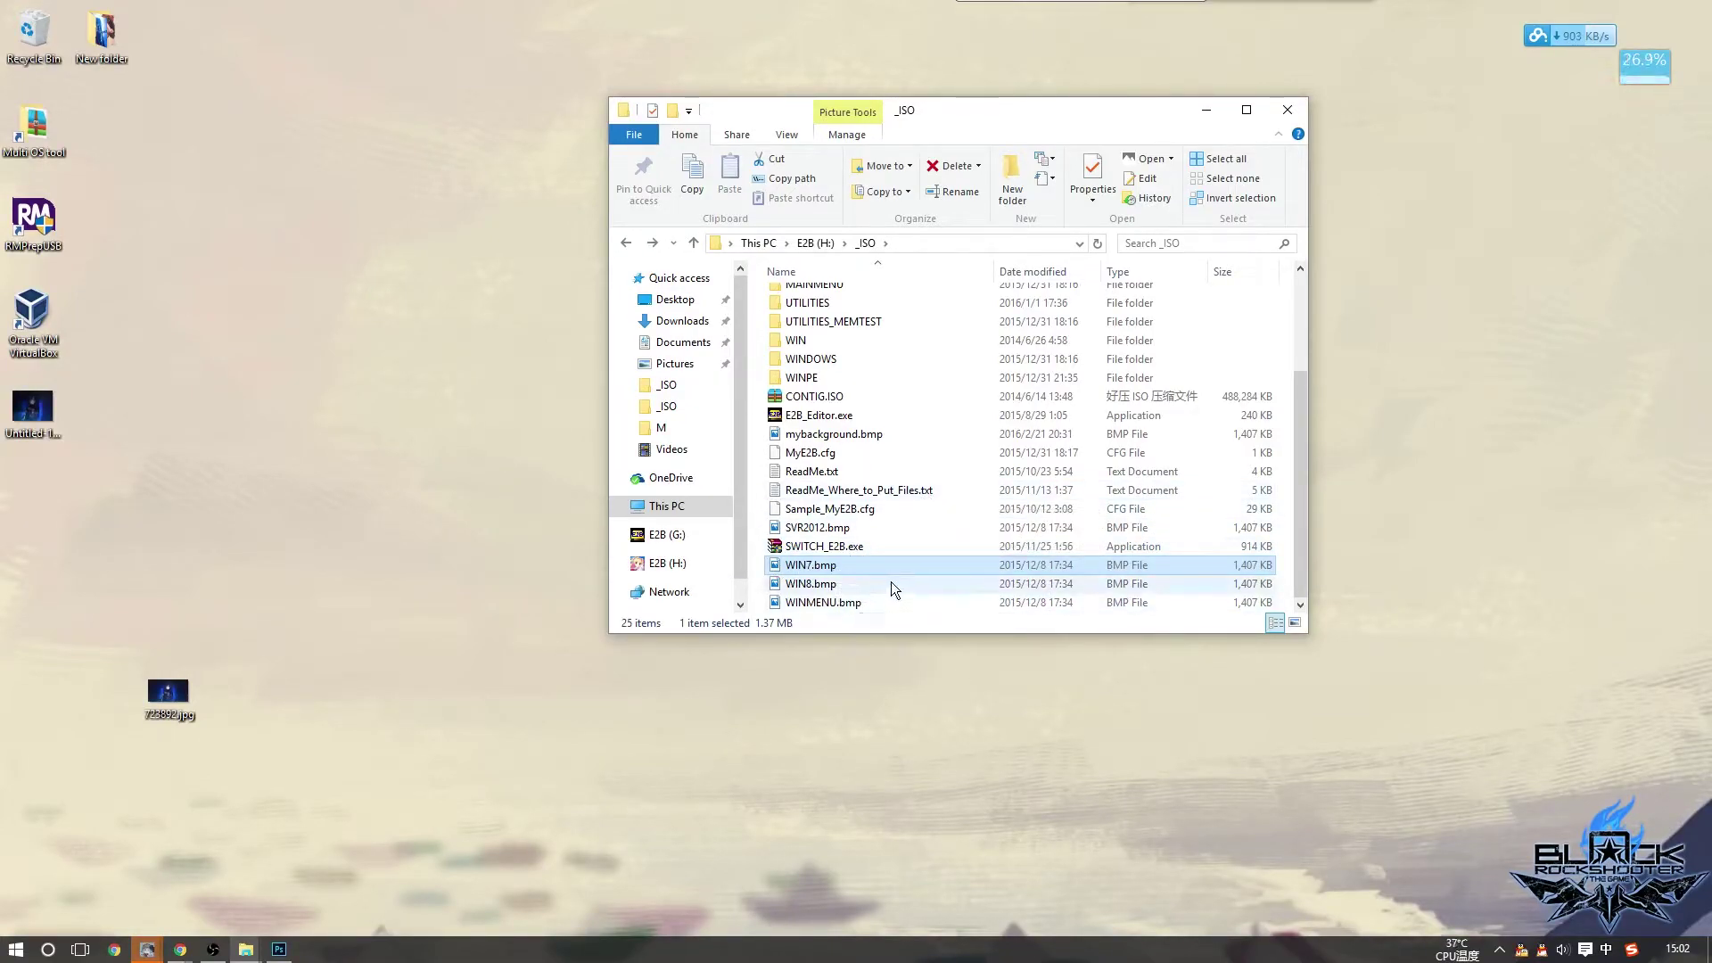
click(868, 606)
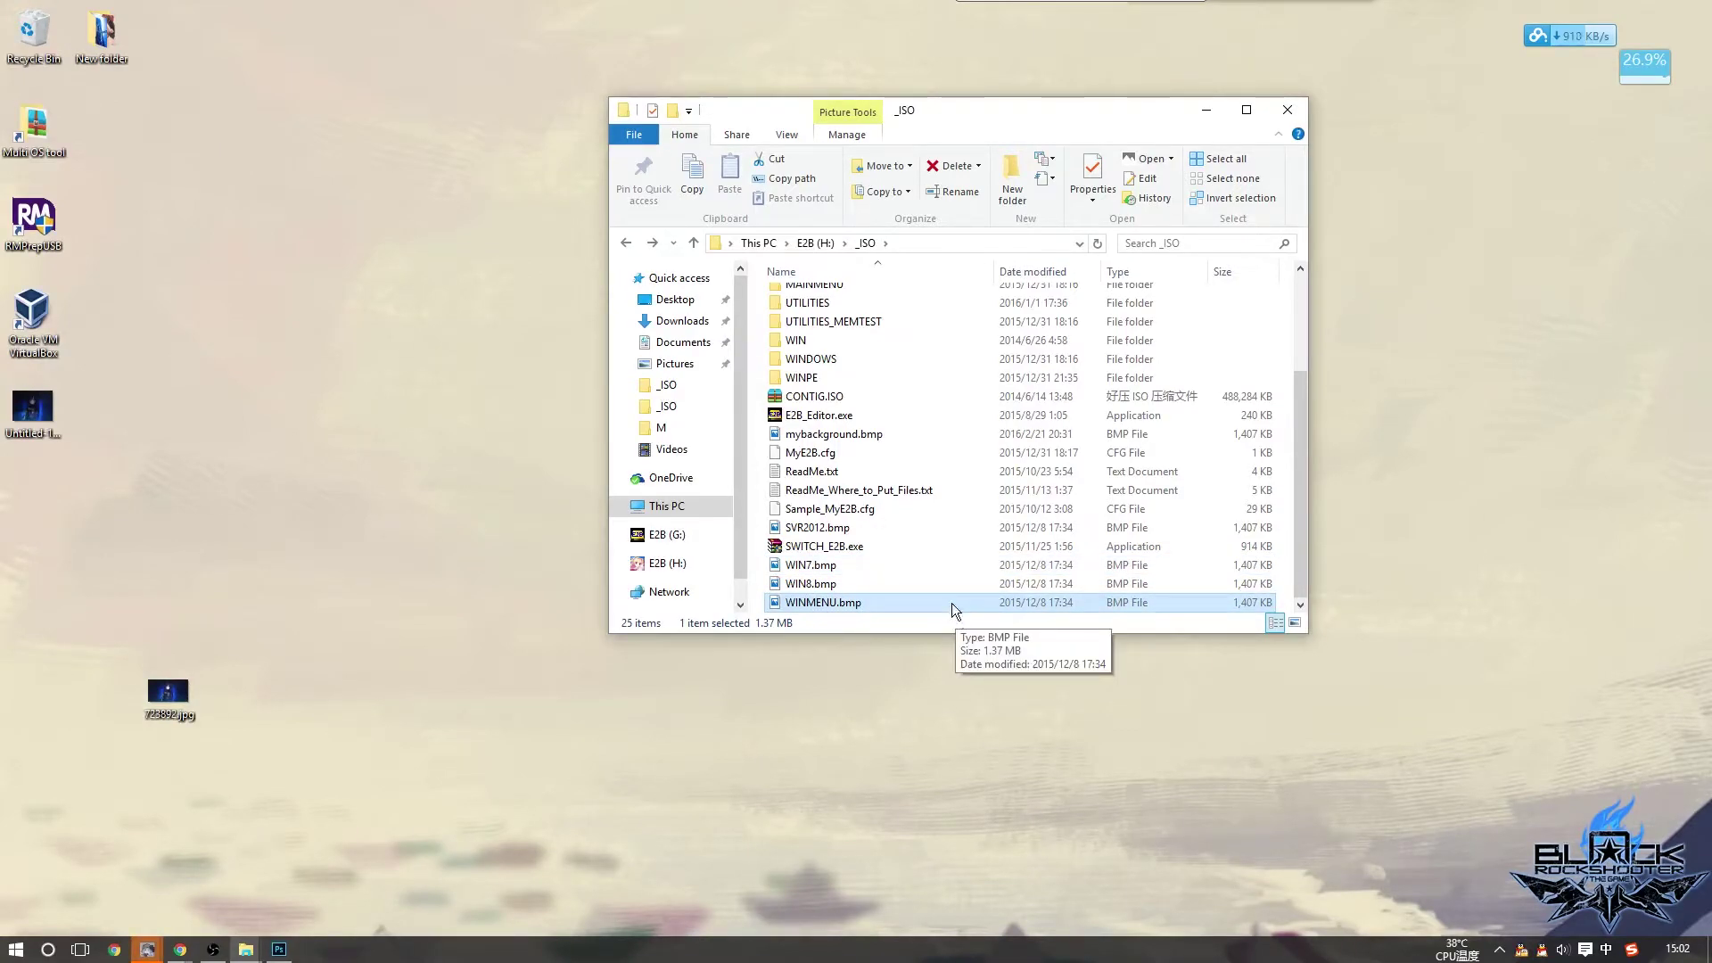
click(909, 532)
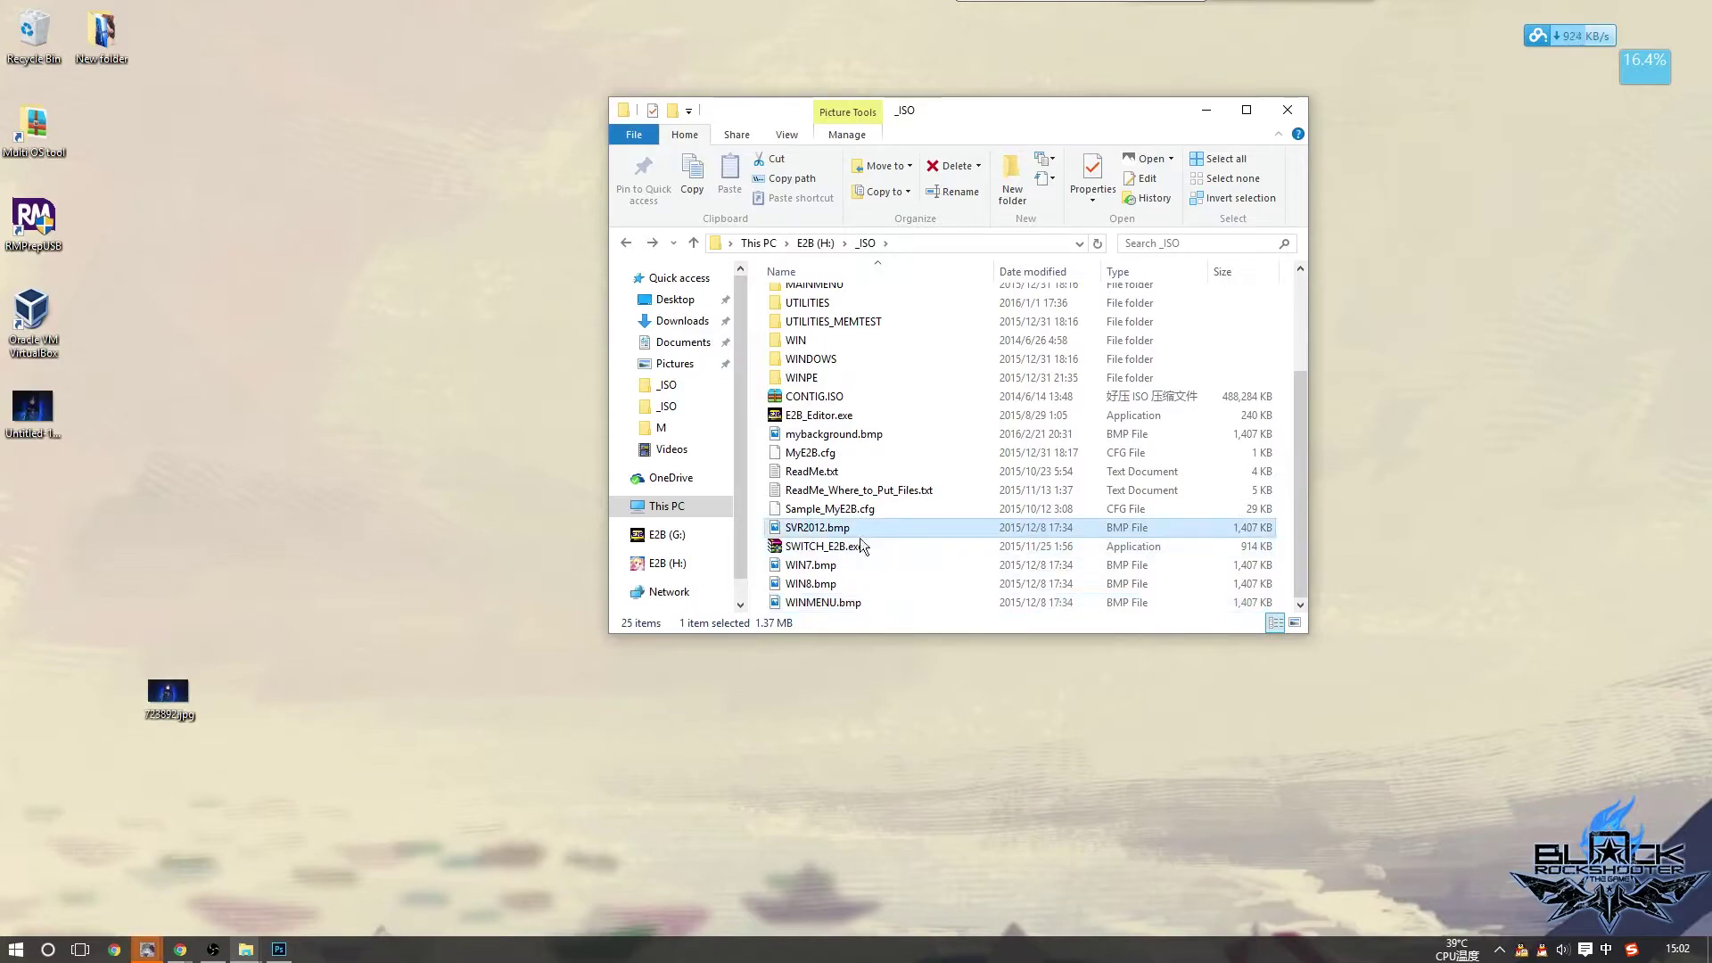
scroll(911, 535, up, 3)
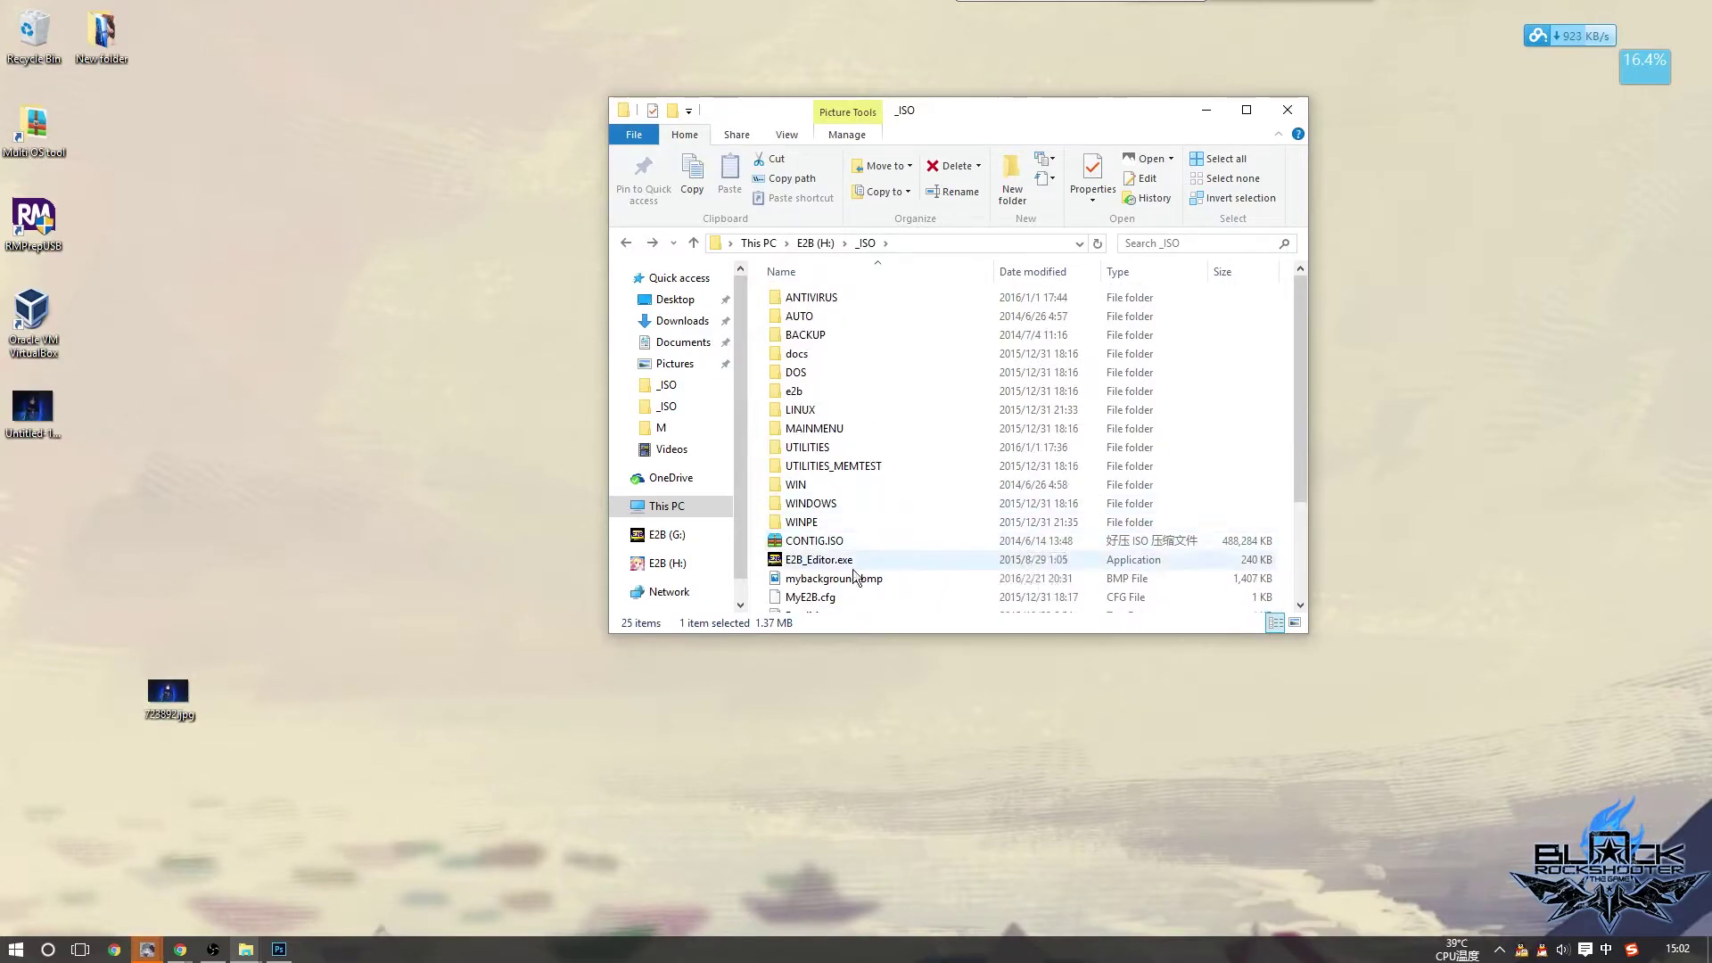
Open the LINUX folder on the H: drive and move its window aside to make room for a second one
click(828, 409)
double_click(827, 410)
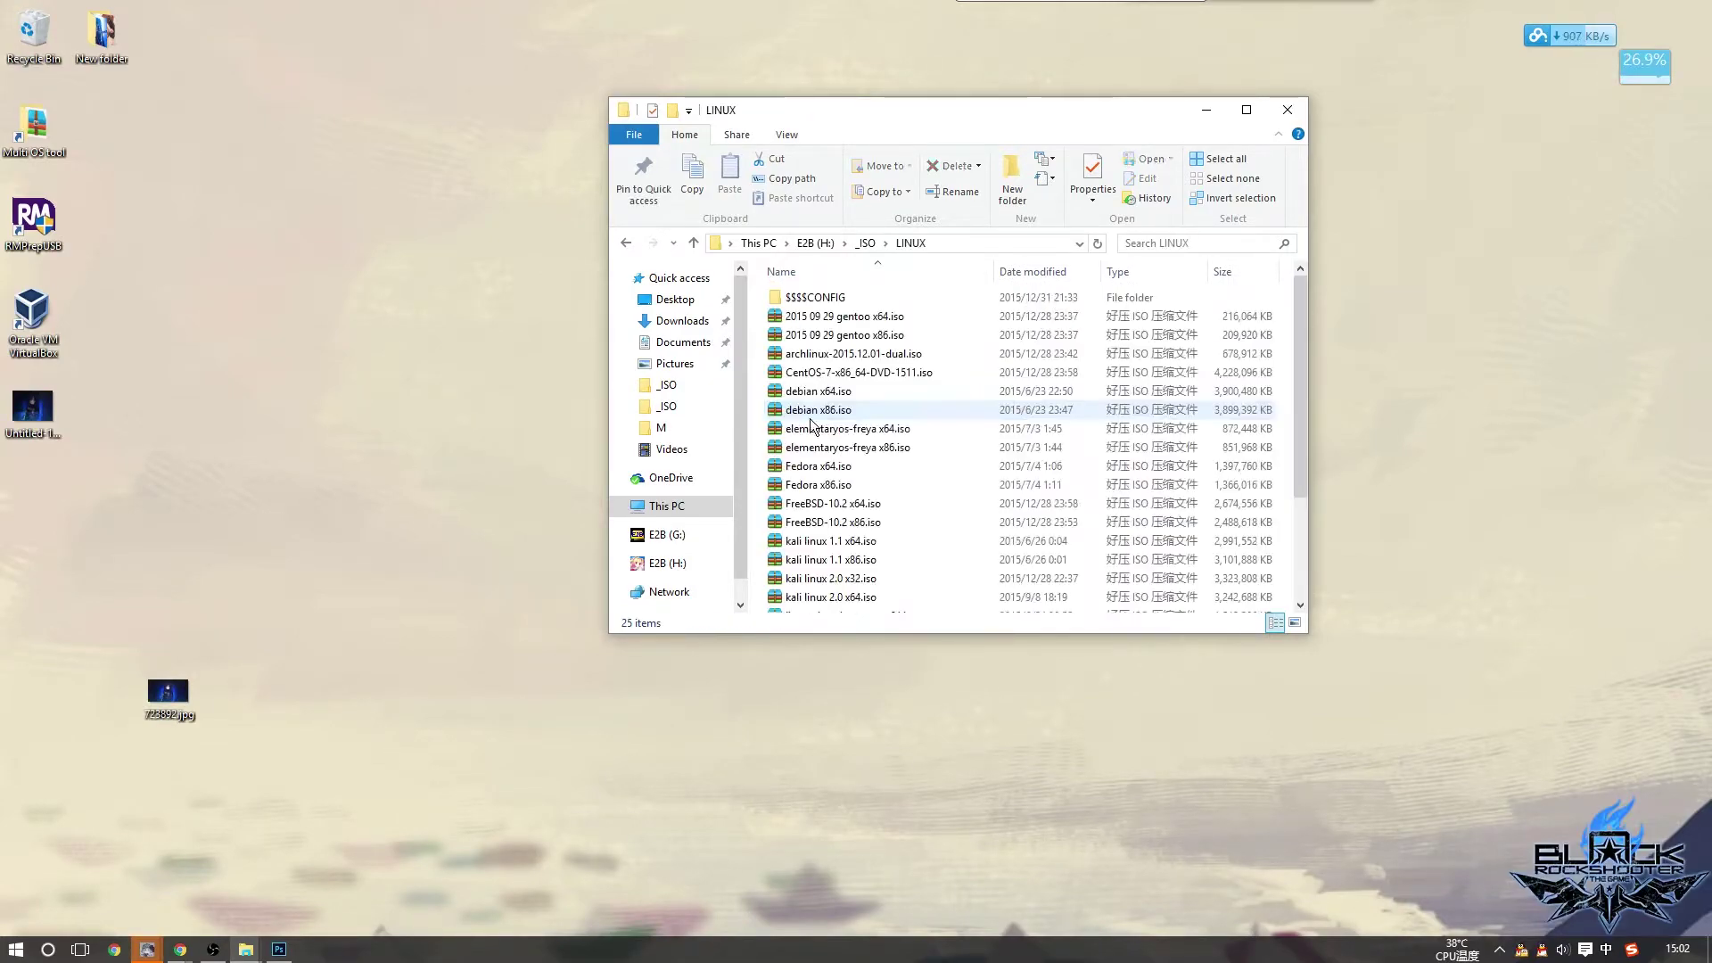
drag(924, 106, 1335, 123)
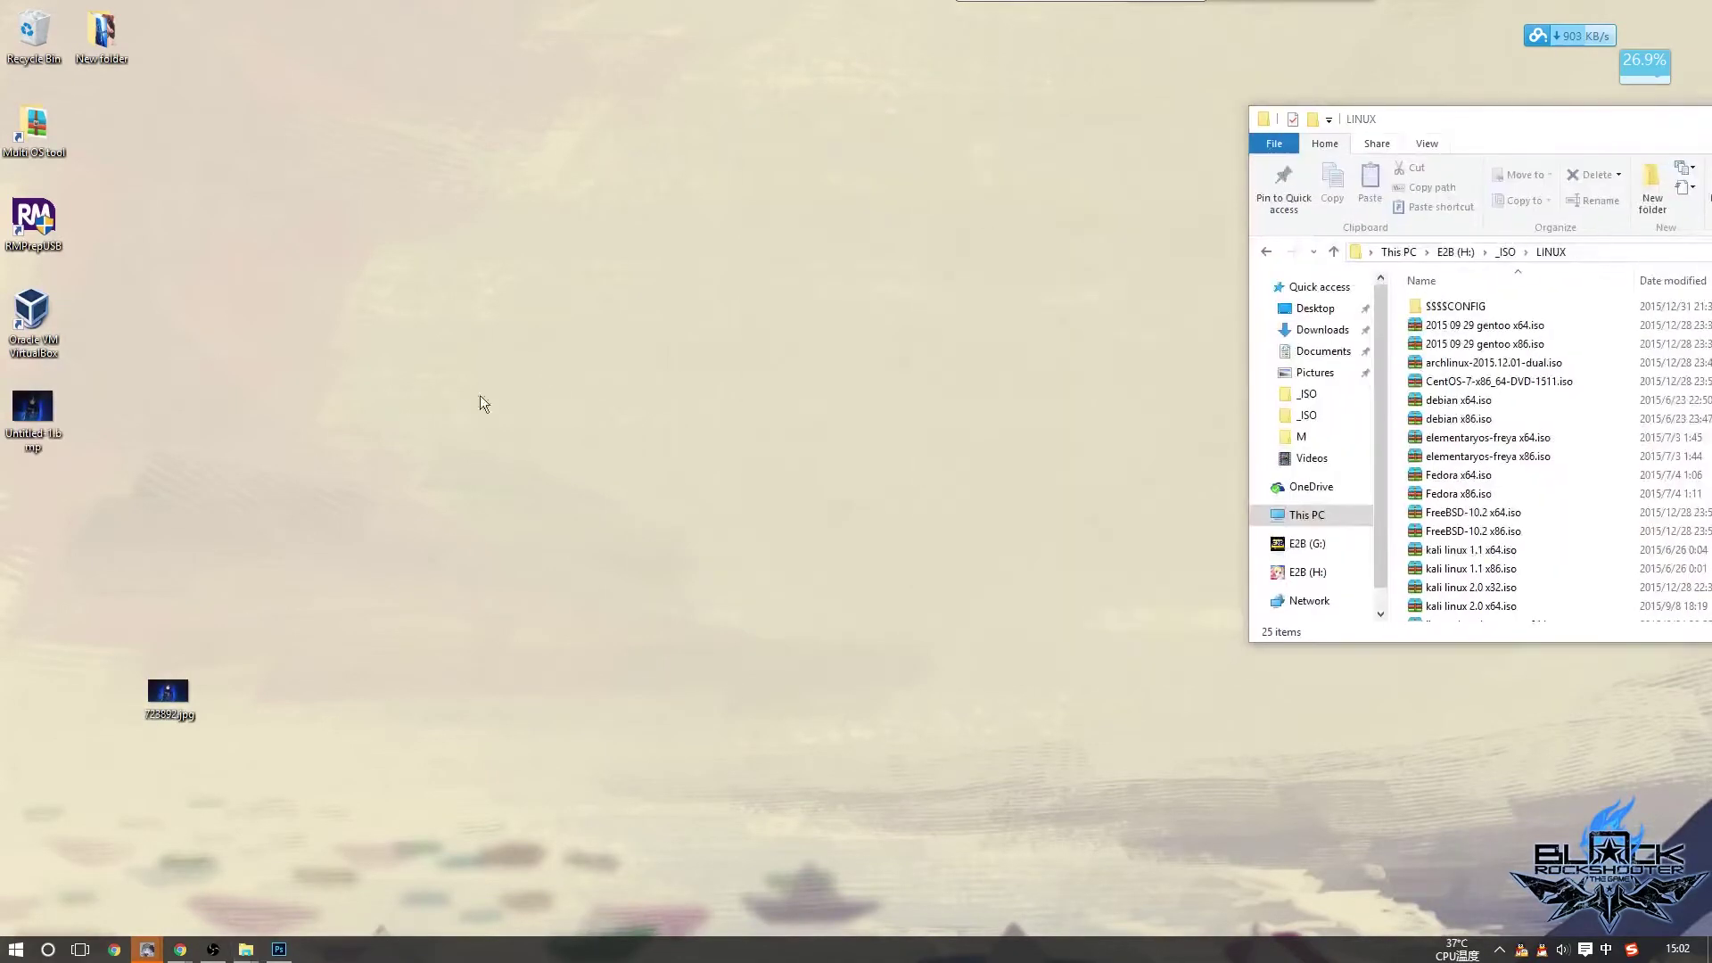
Open a second File Explorer window beside it and go to _ISO\LINUX on the E2B (G:) drive
key(super)
click(55, 825)
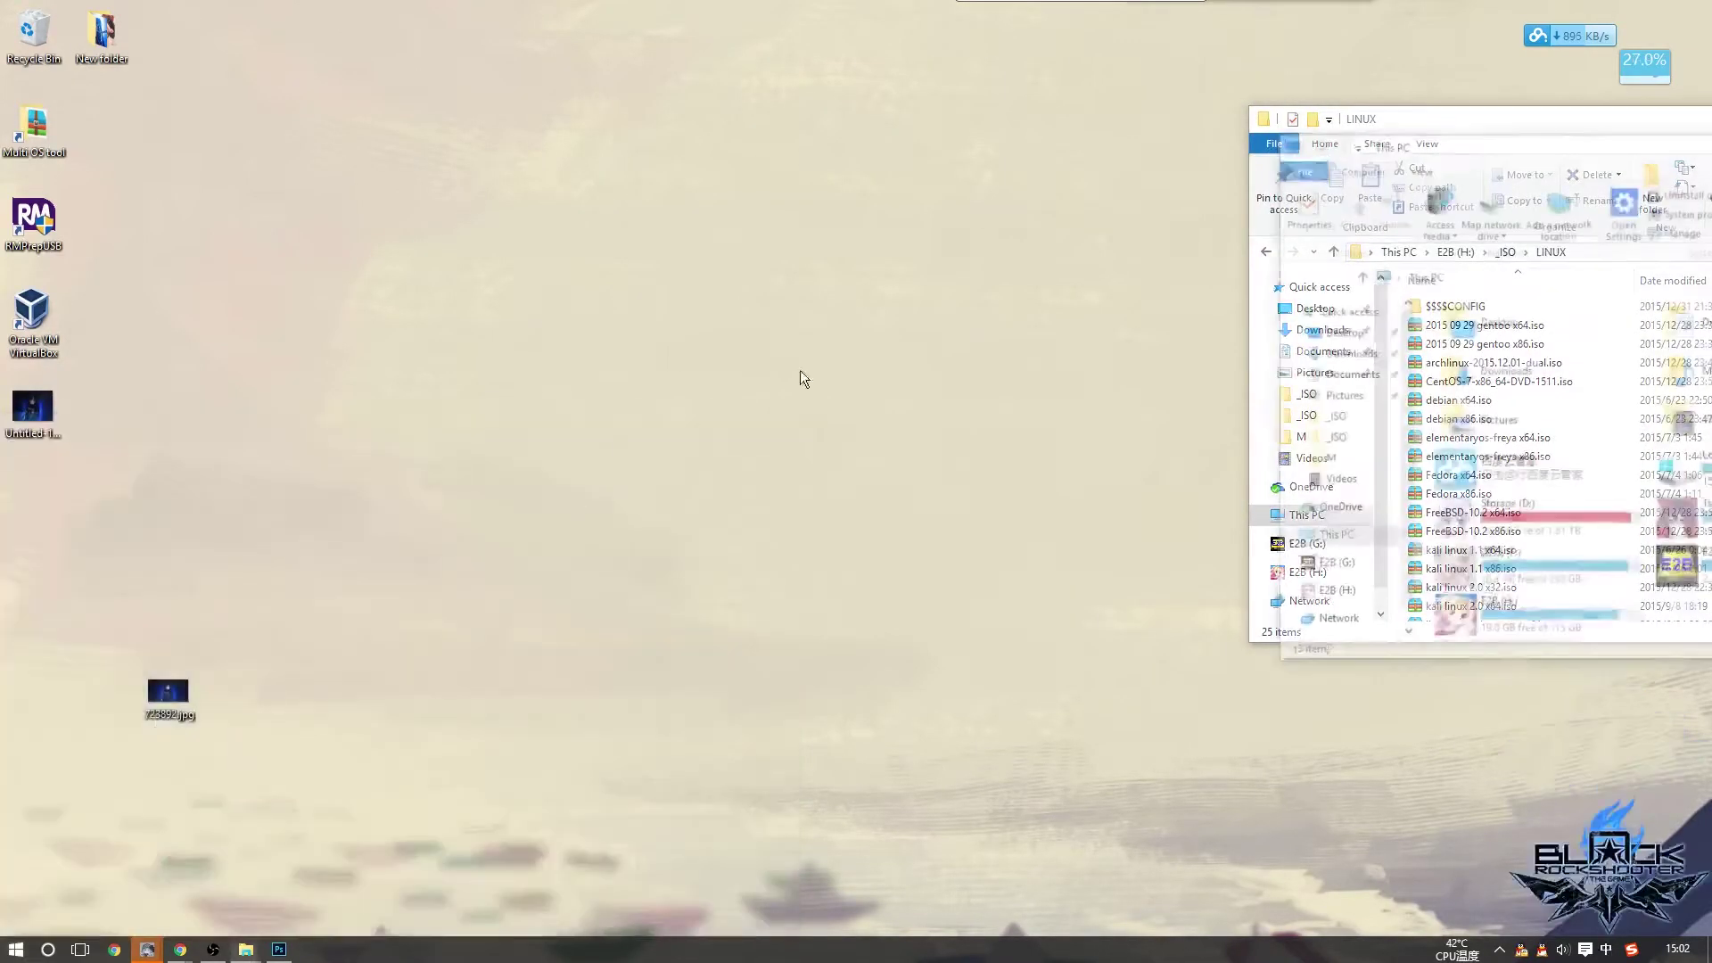
drag(1507, 118, 477, 151)
click(751, 582)
double_click(751, 576)
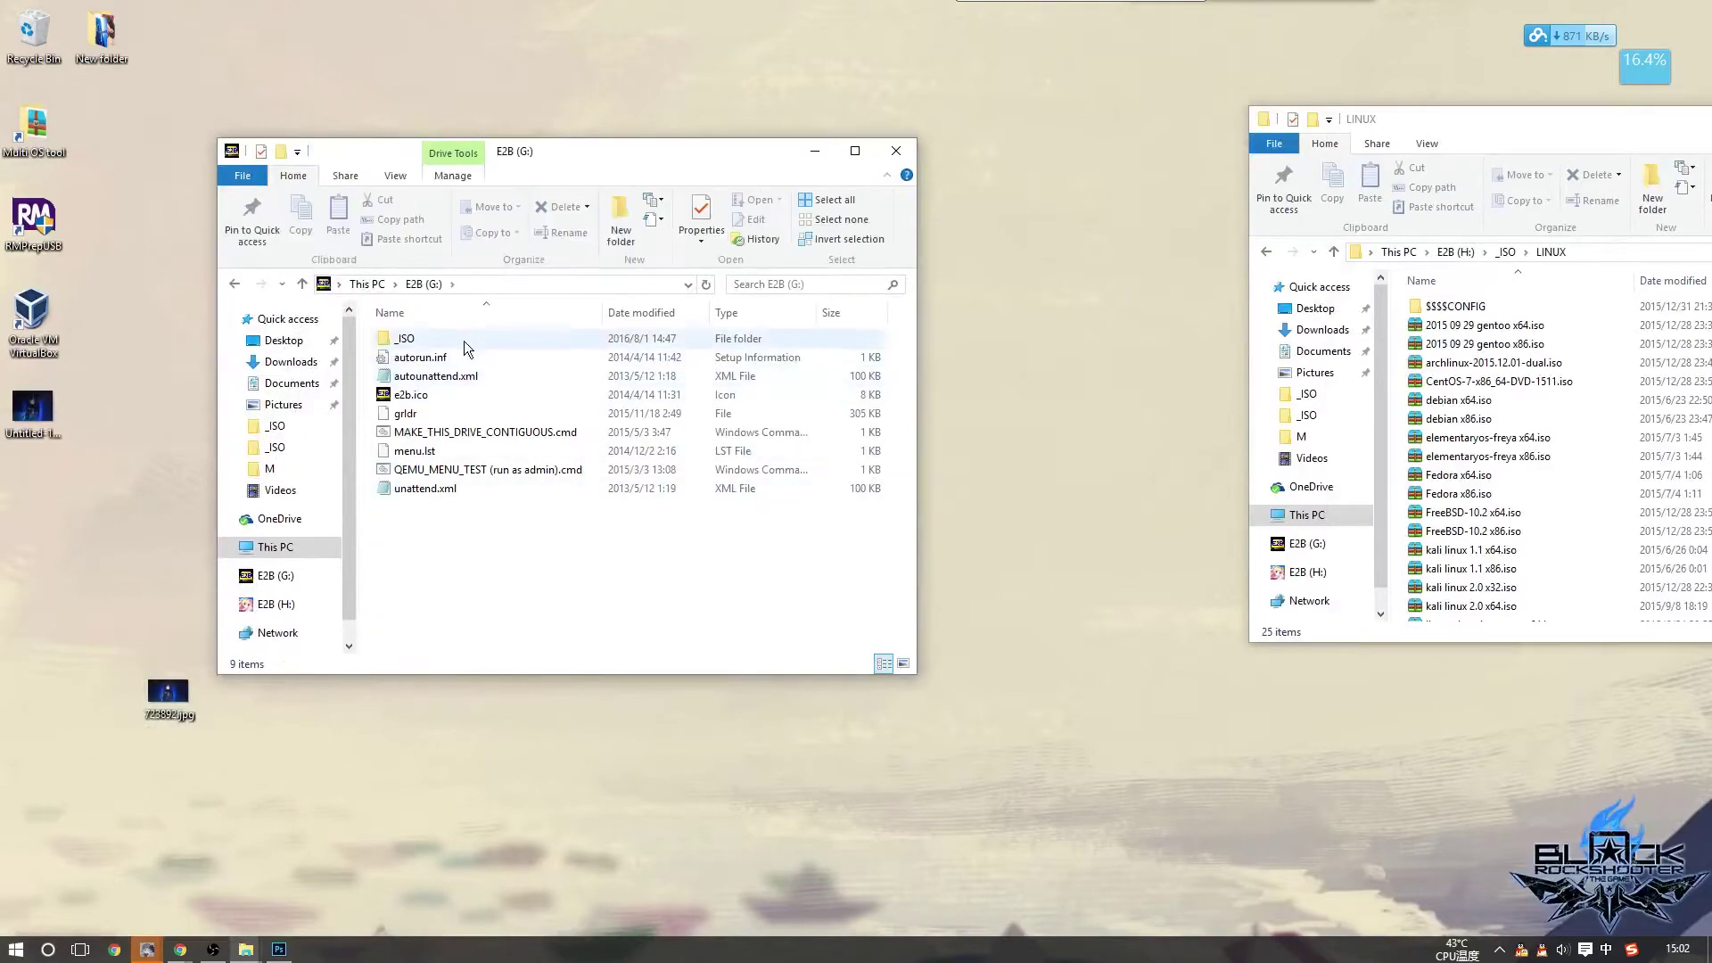
double_click(423, 339)
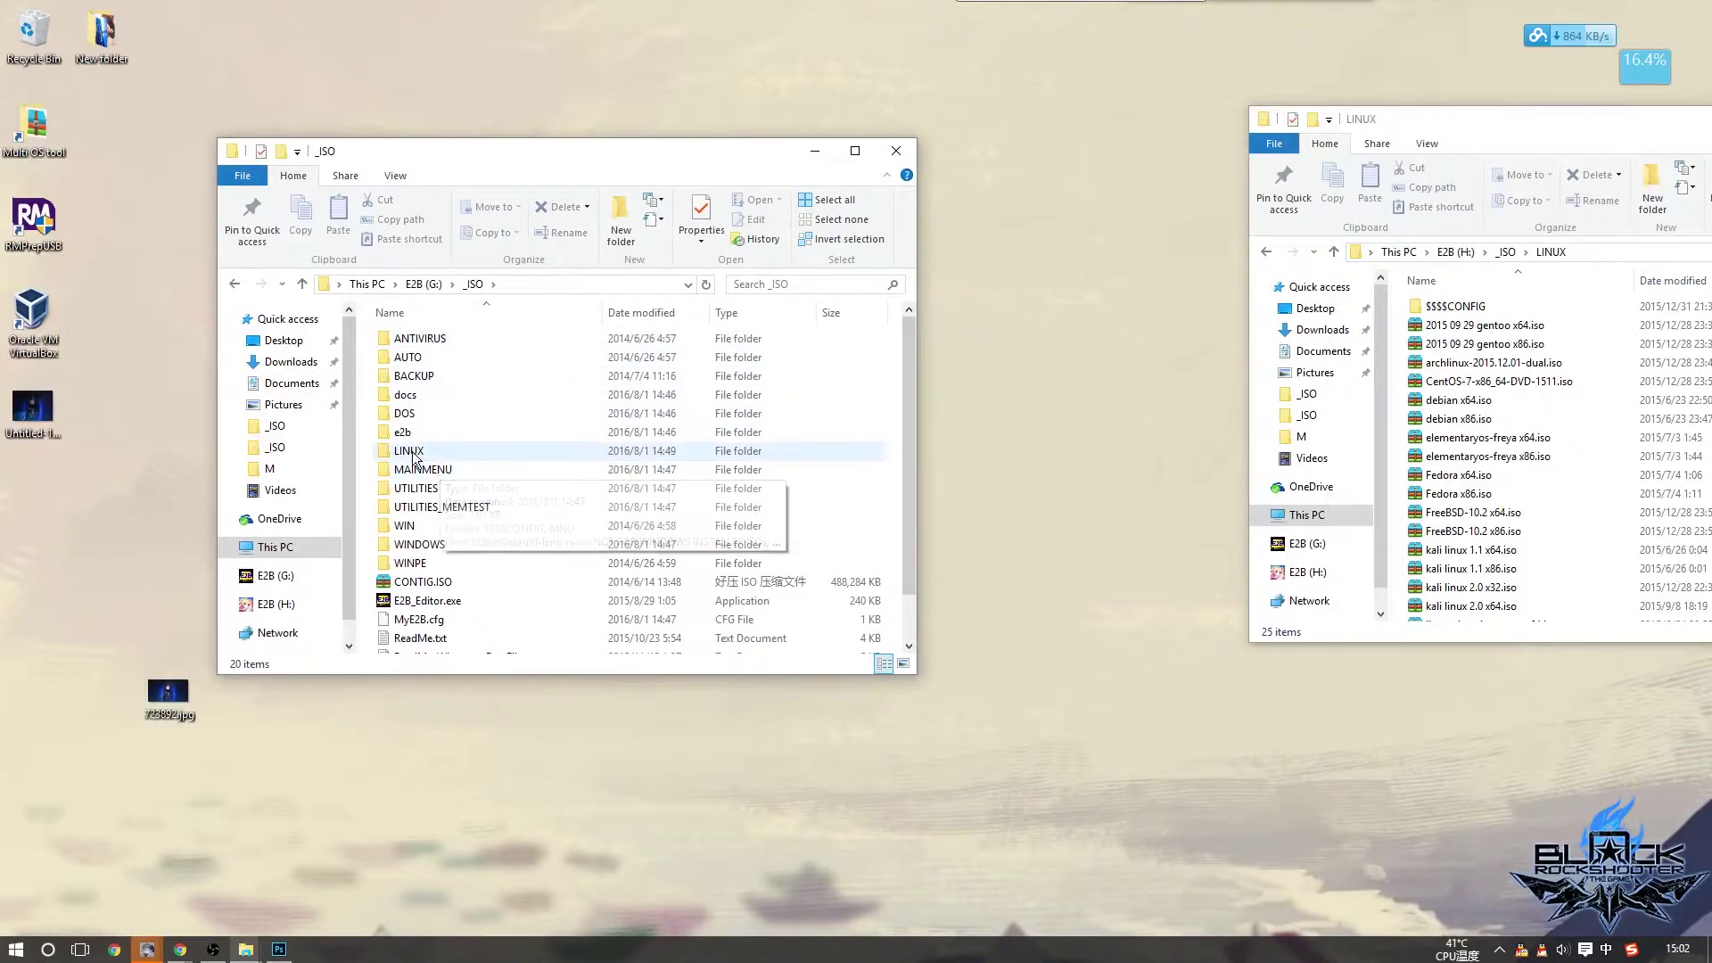
double_click(412, 450)
Create a new folder named $$$$CONFIG inside the G: drive's LINUX folder
right_click(485, 388)
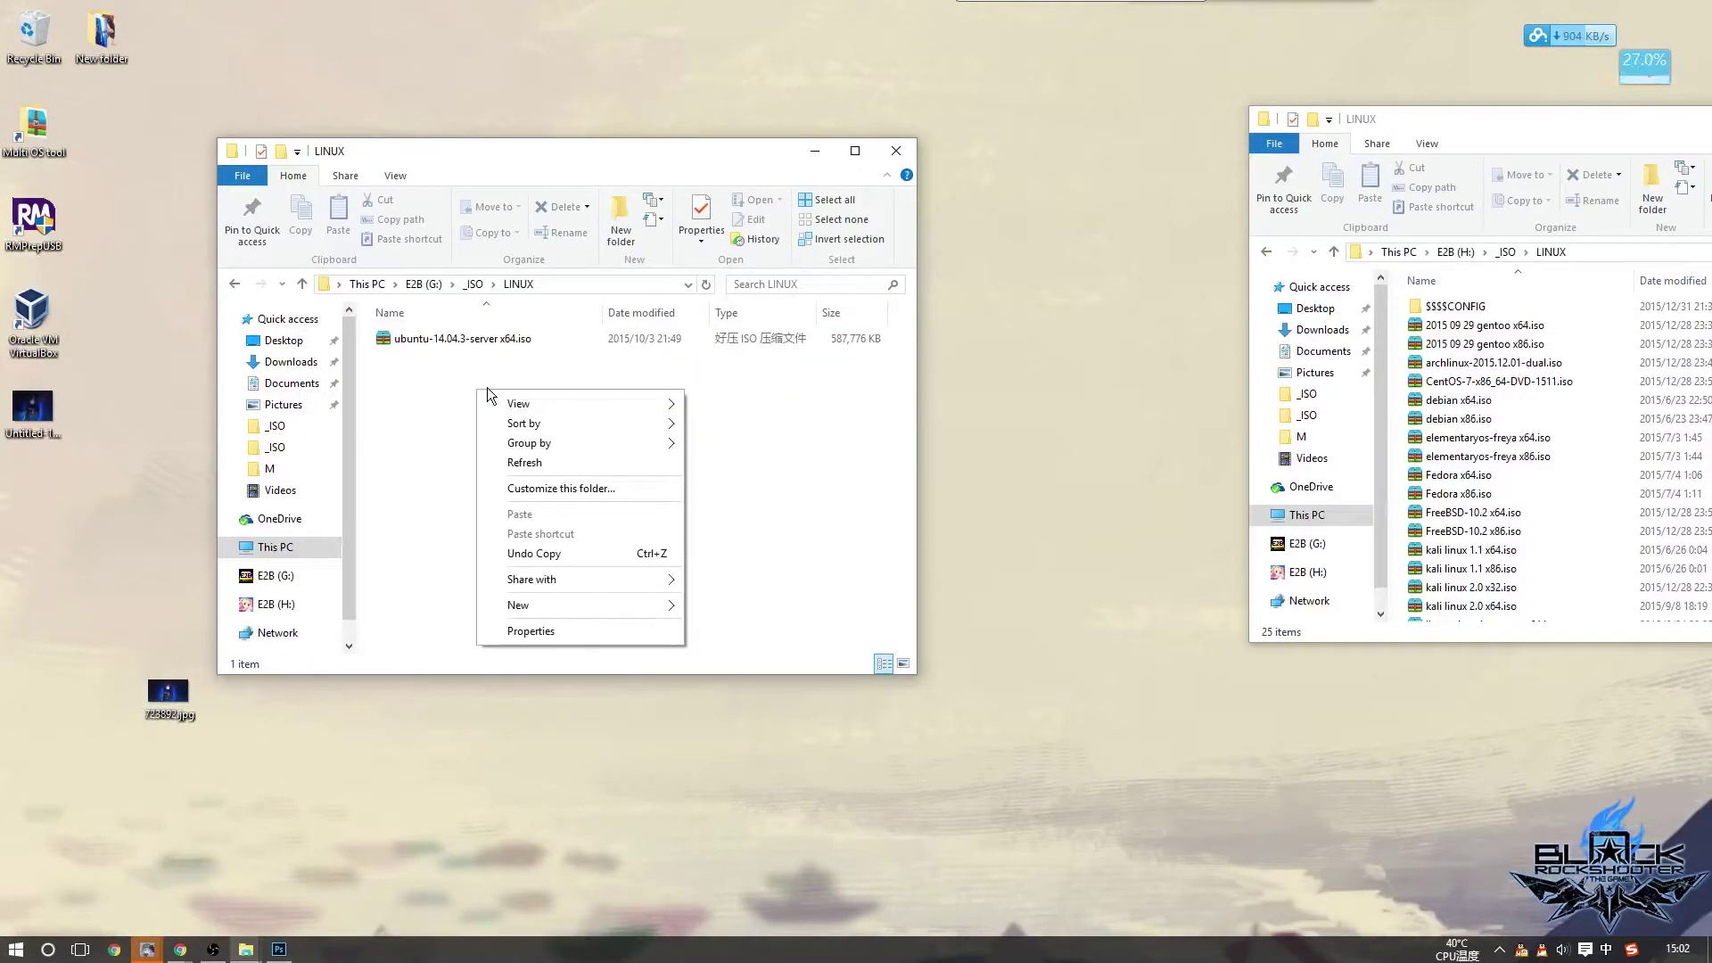
click(464, 387)
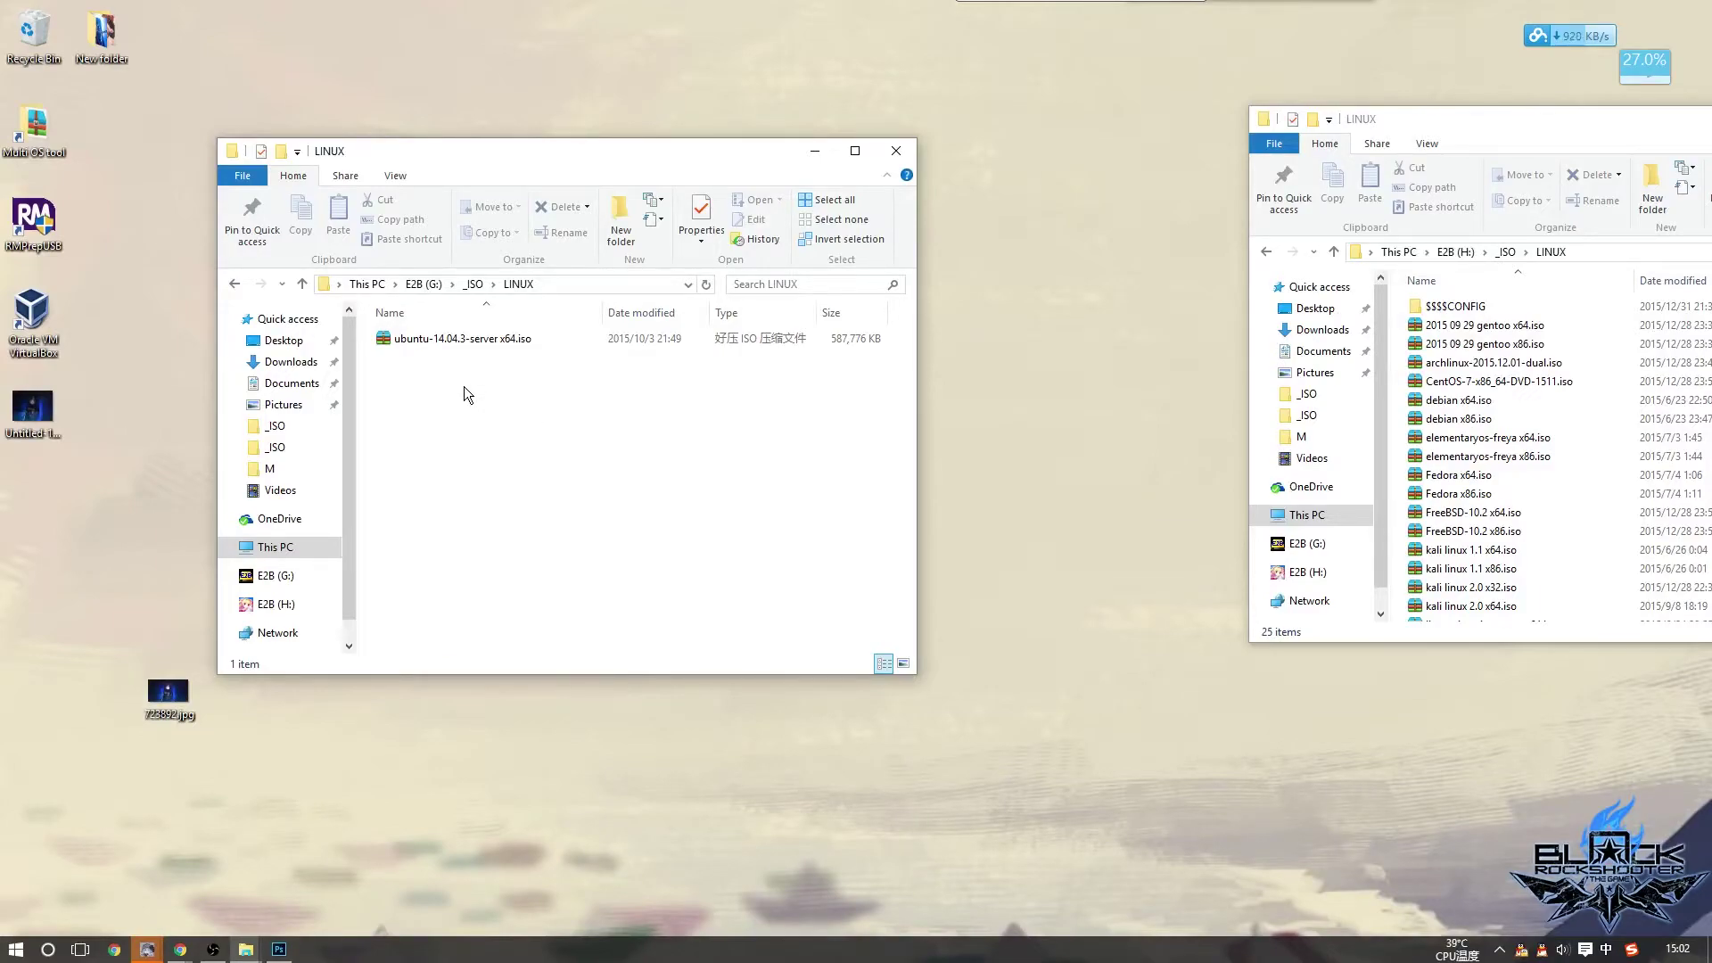
right_click(463, 387)
click(836, 420)
right_click(580, 387)
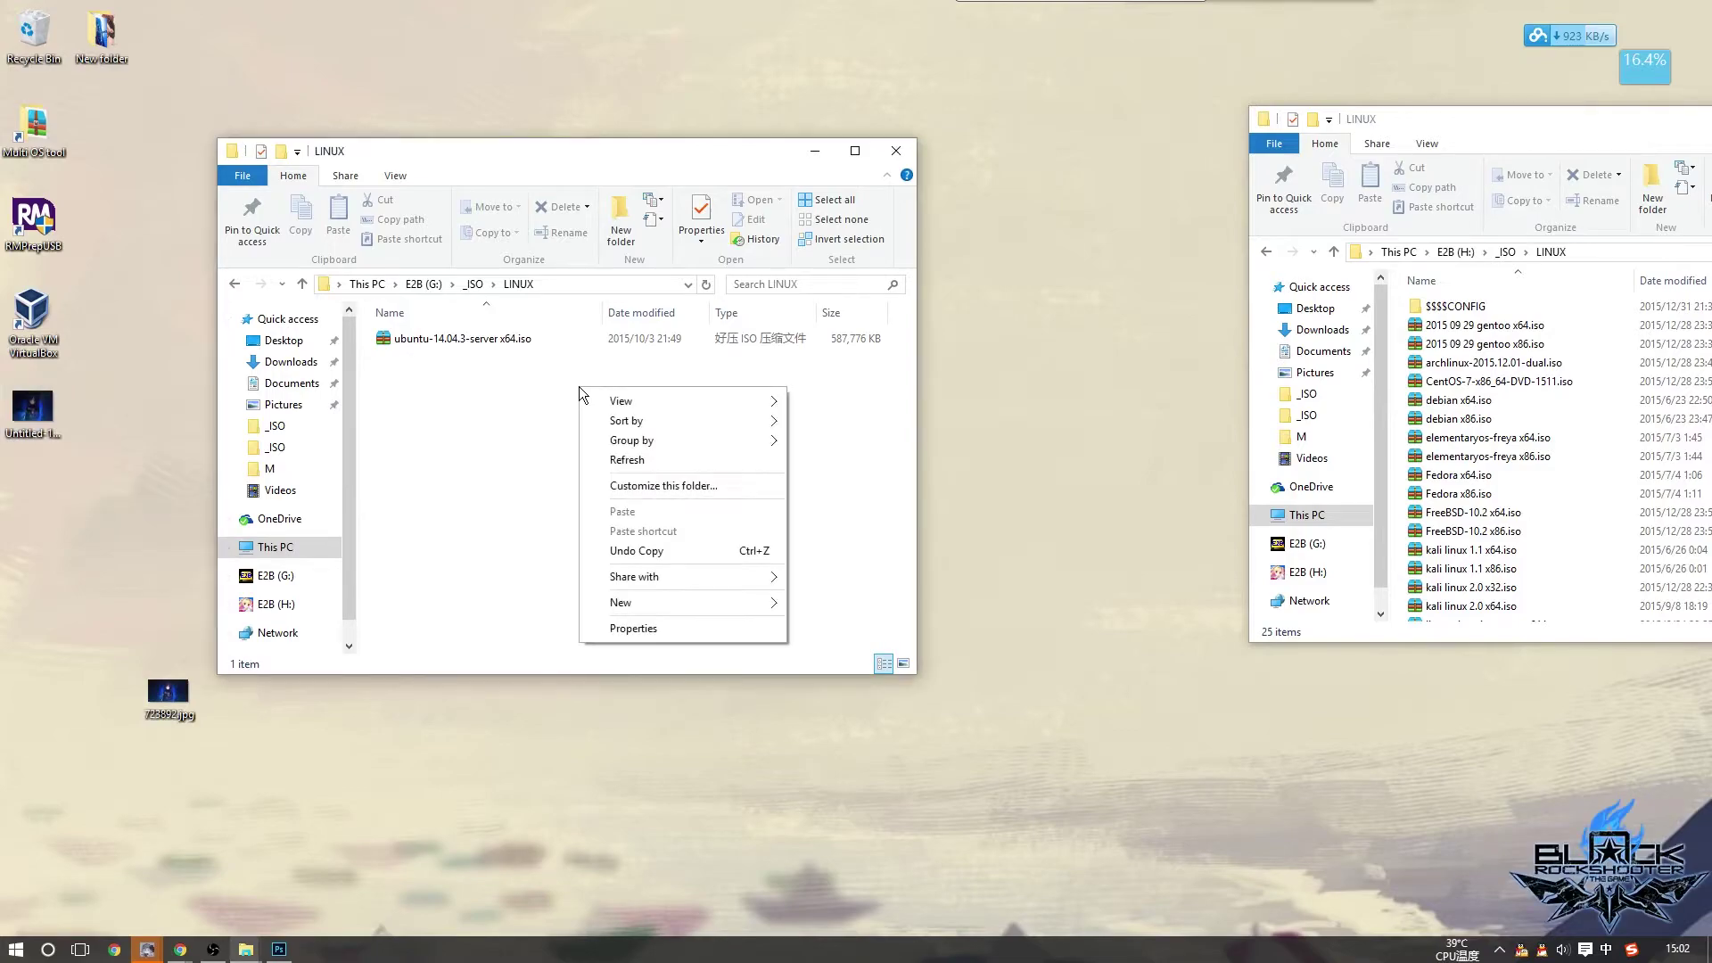
mouse_move(720, 608)
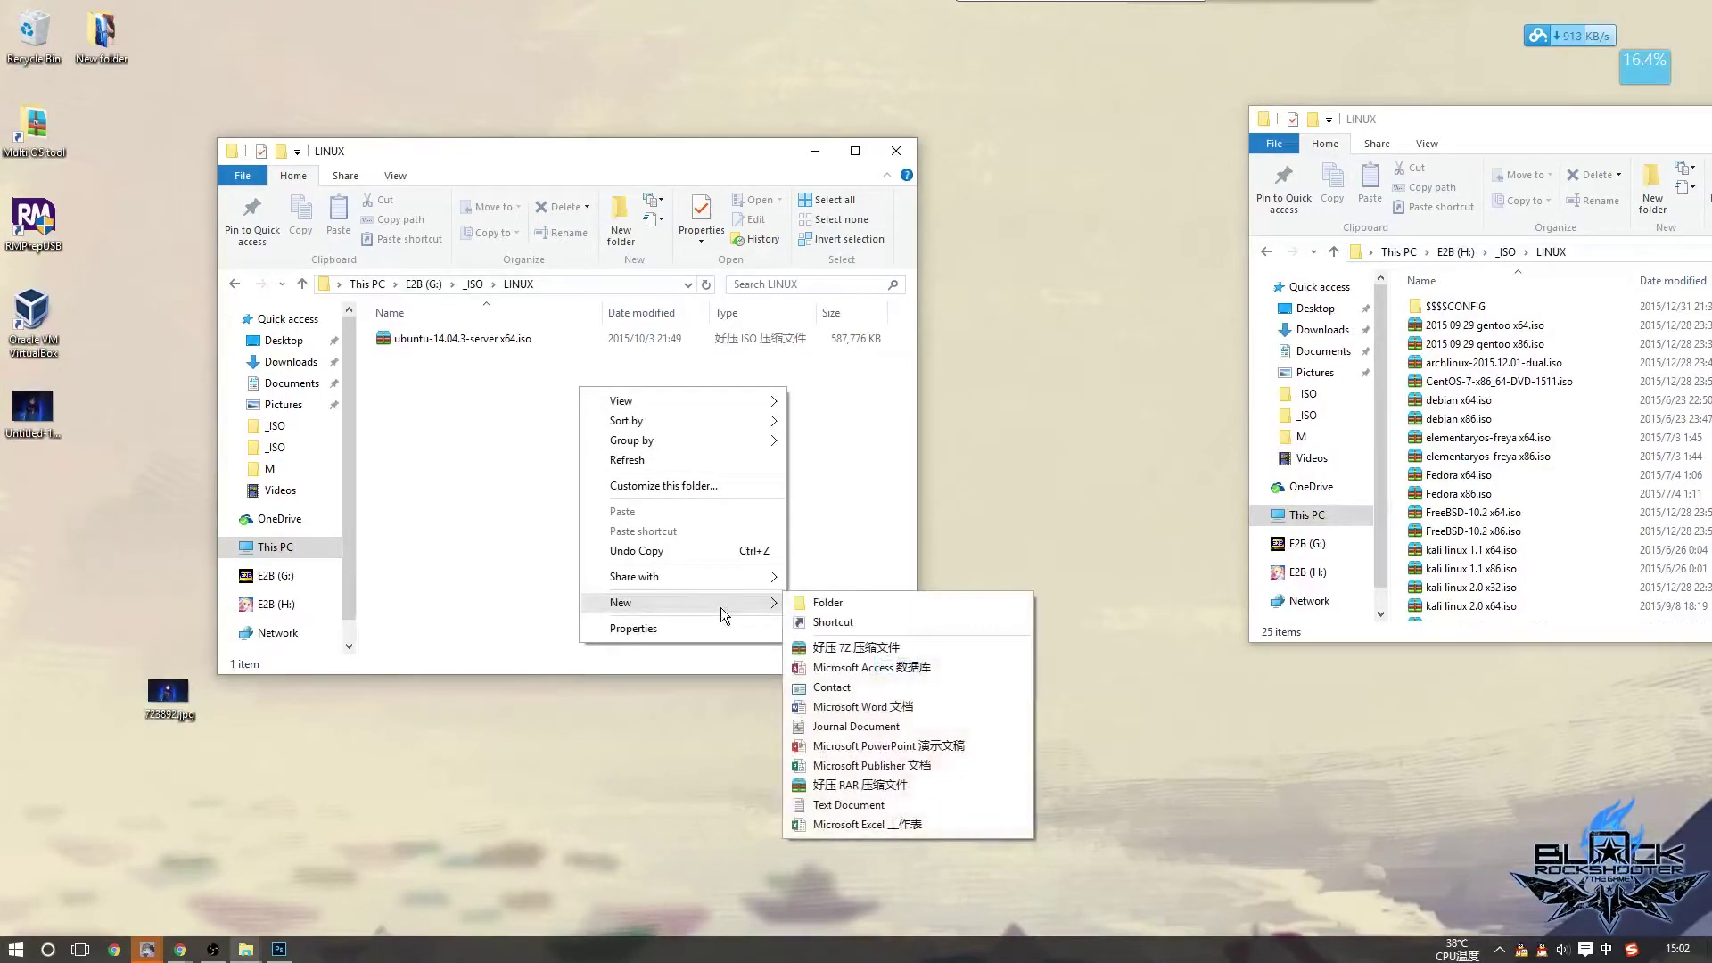
click(847, 605)
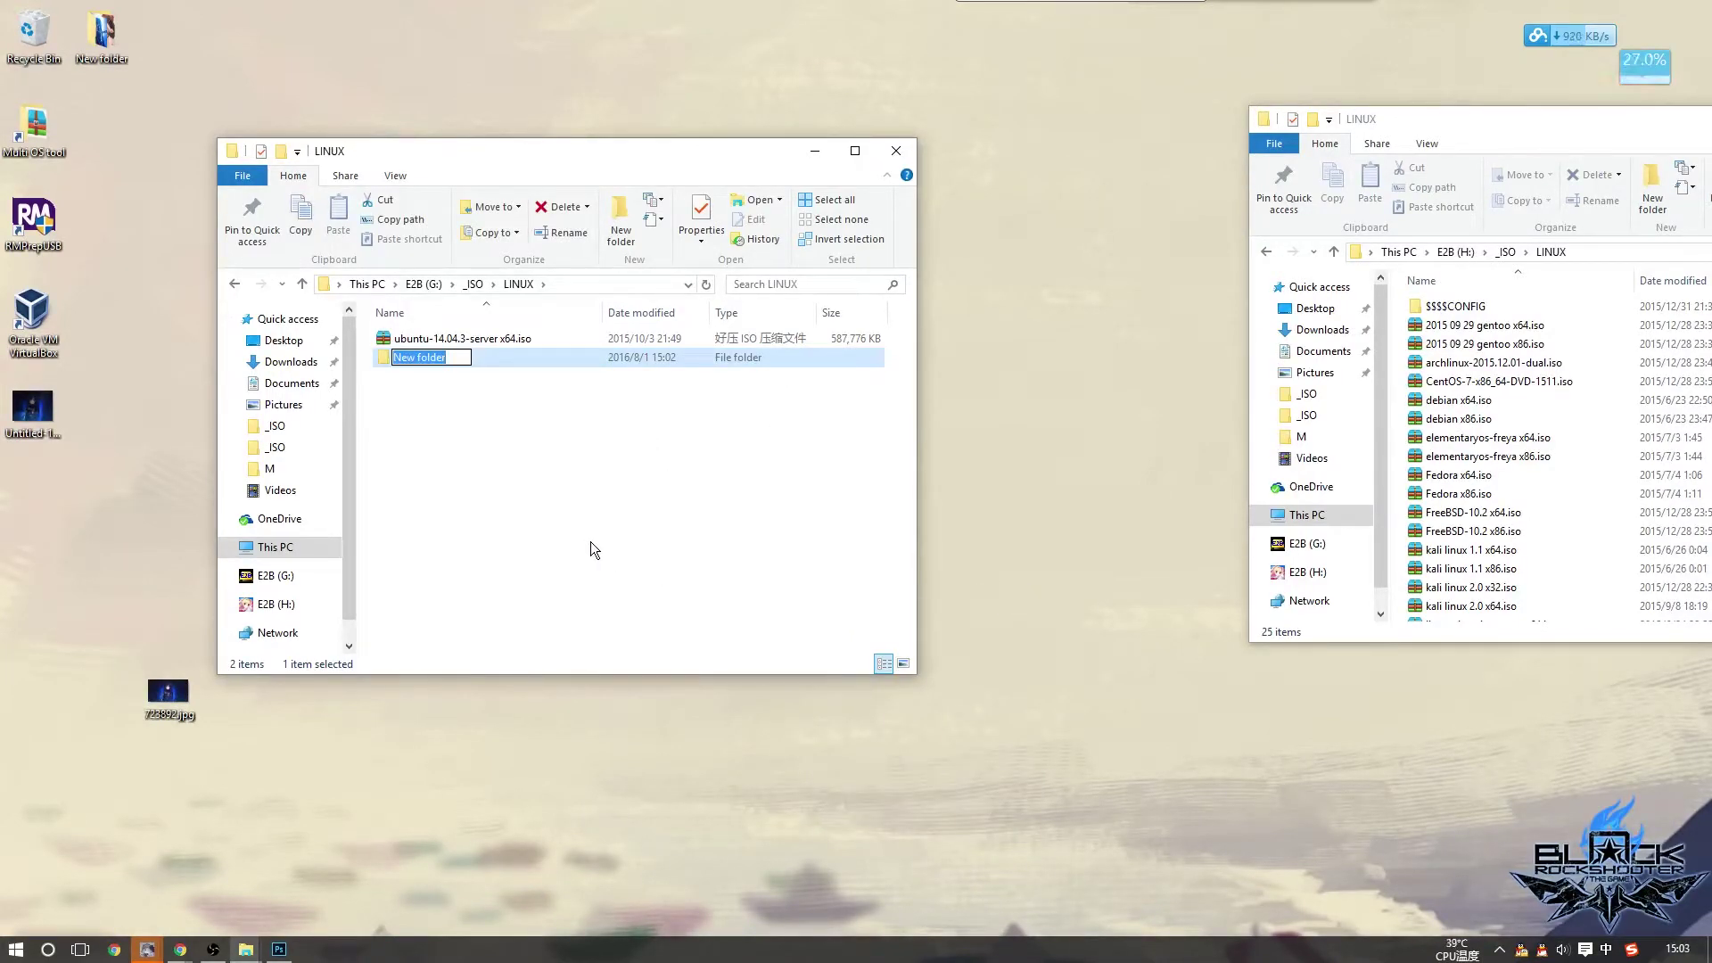
text($$)
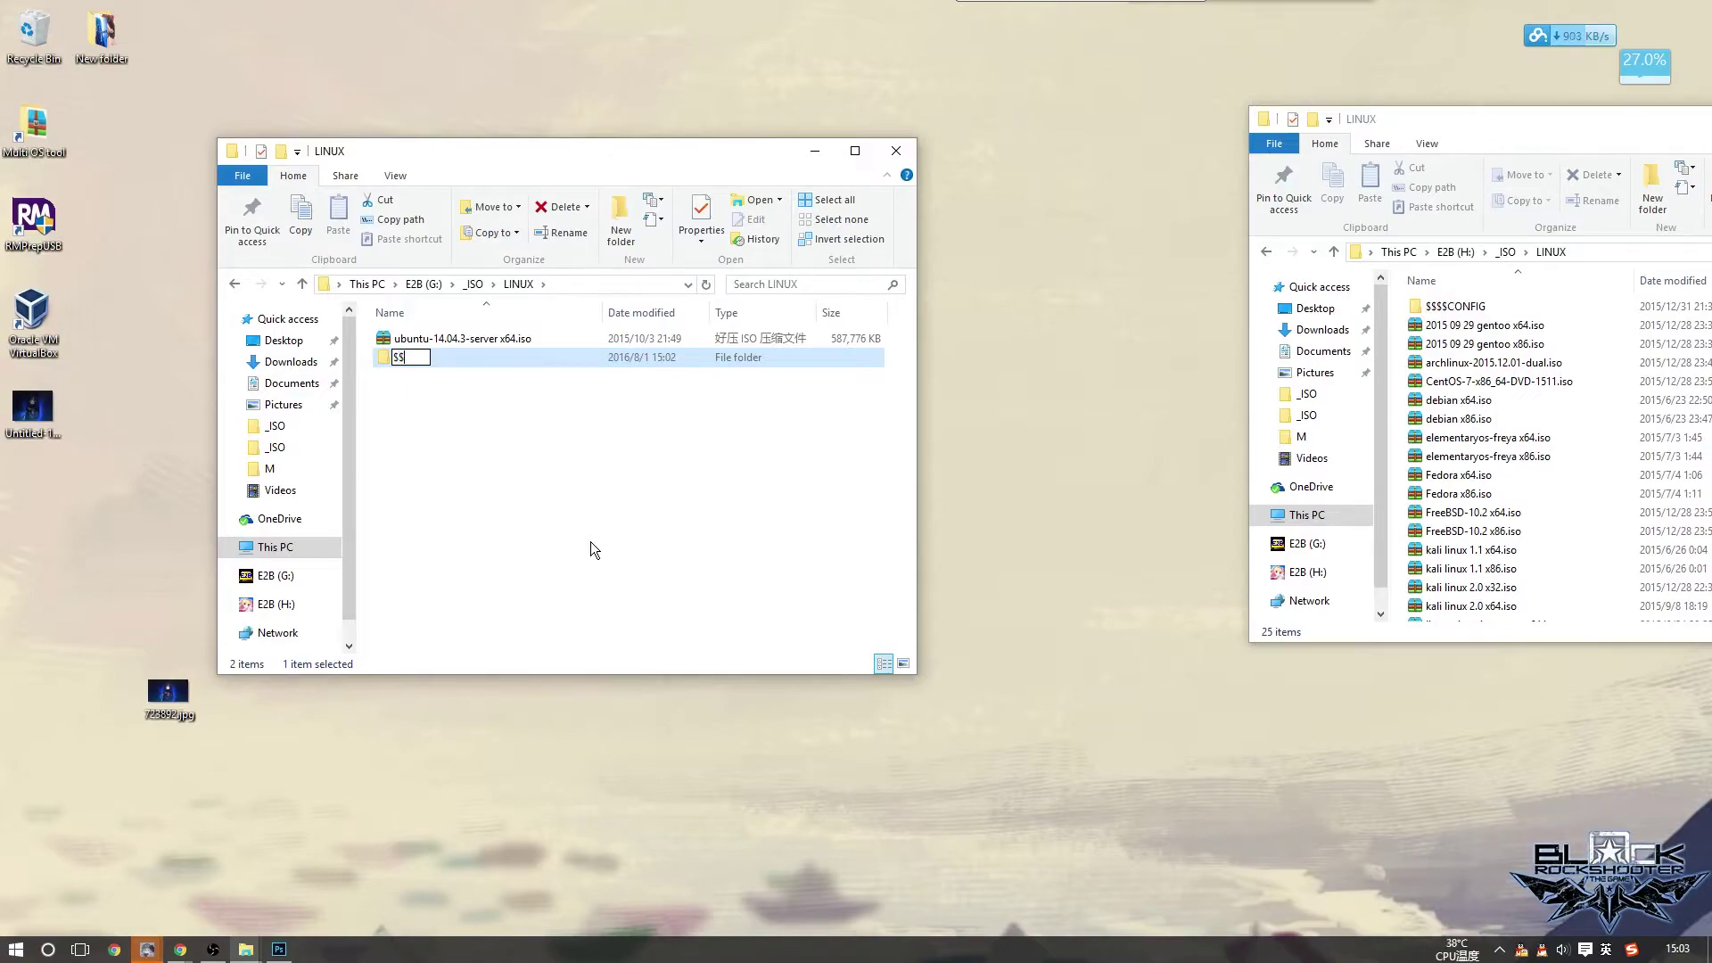
text($$CONFIG)
key(Return)
key(Return)
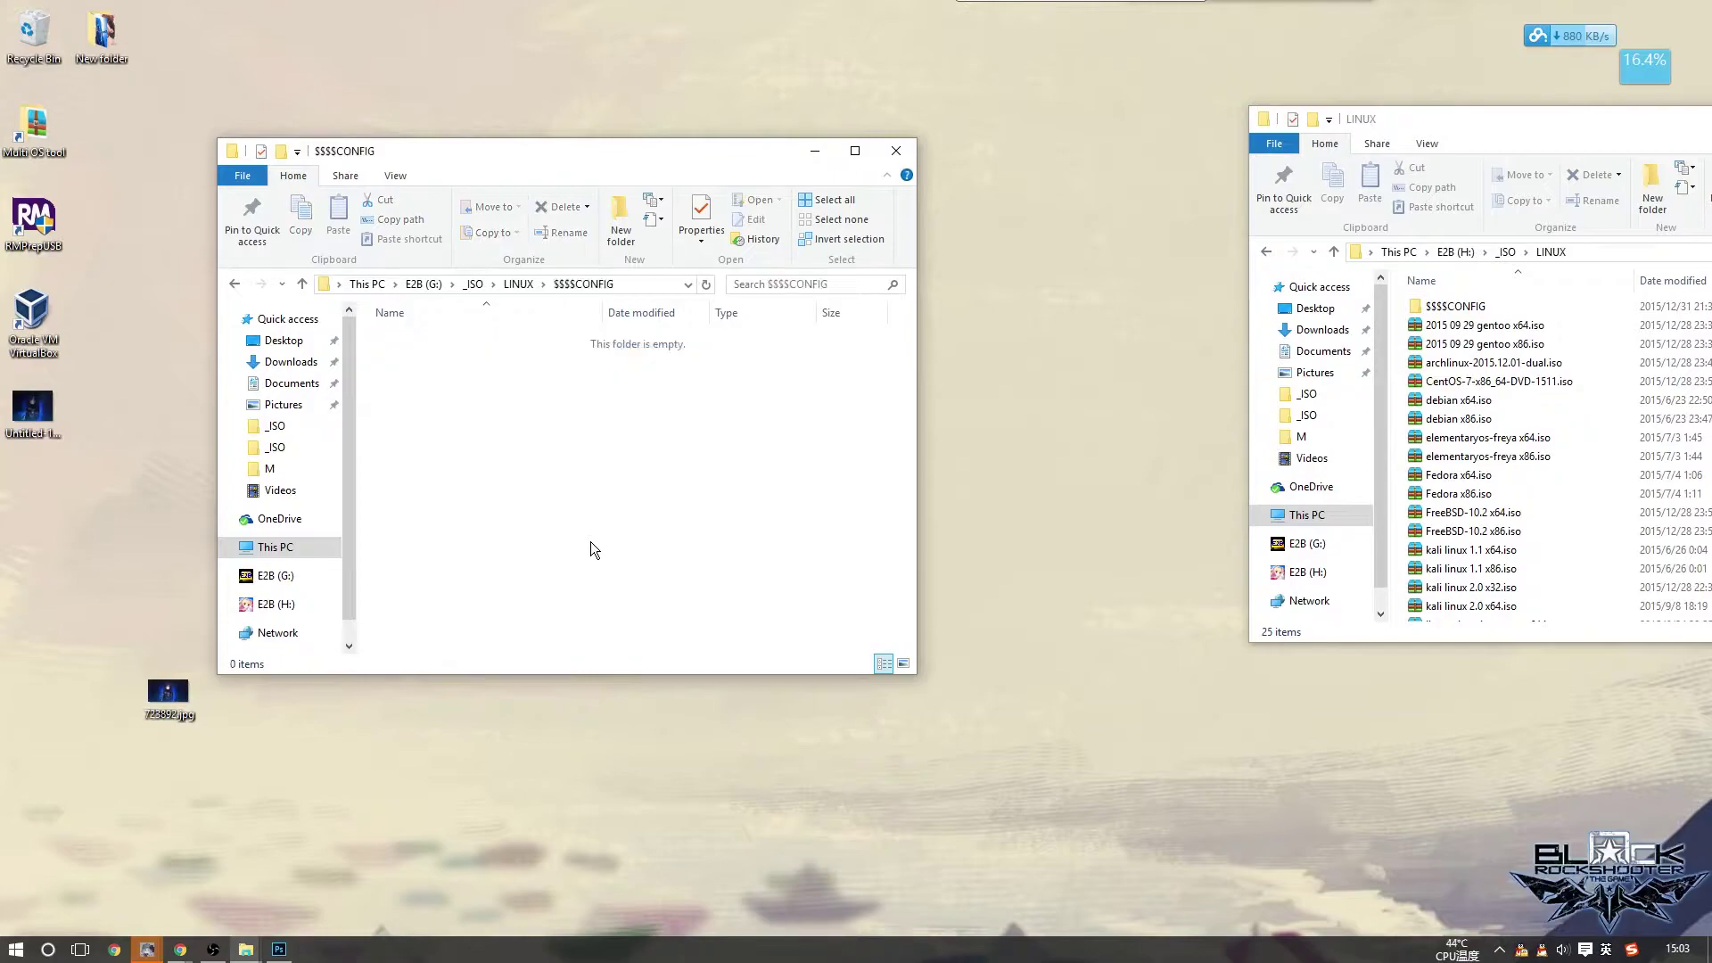
key(alt+Left)
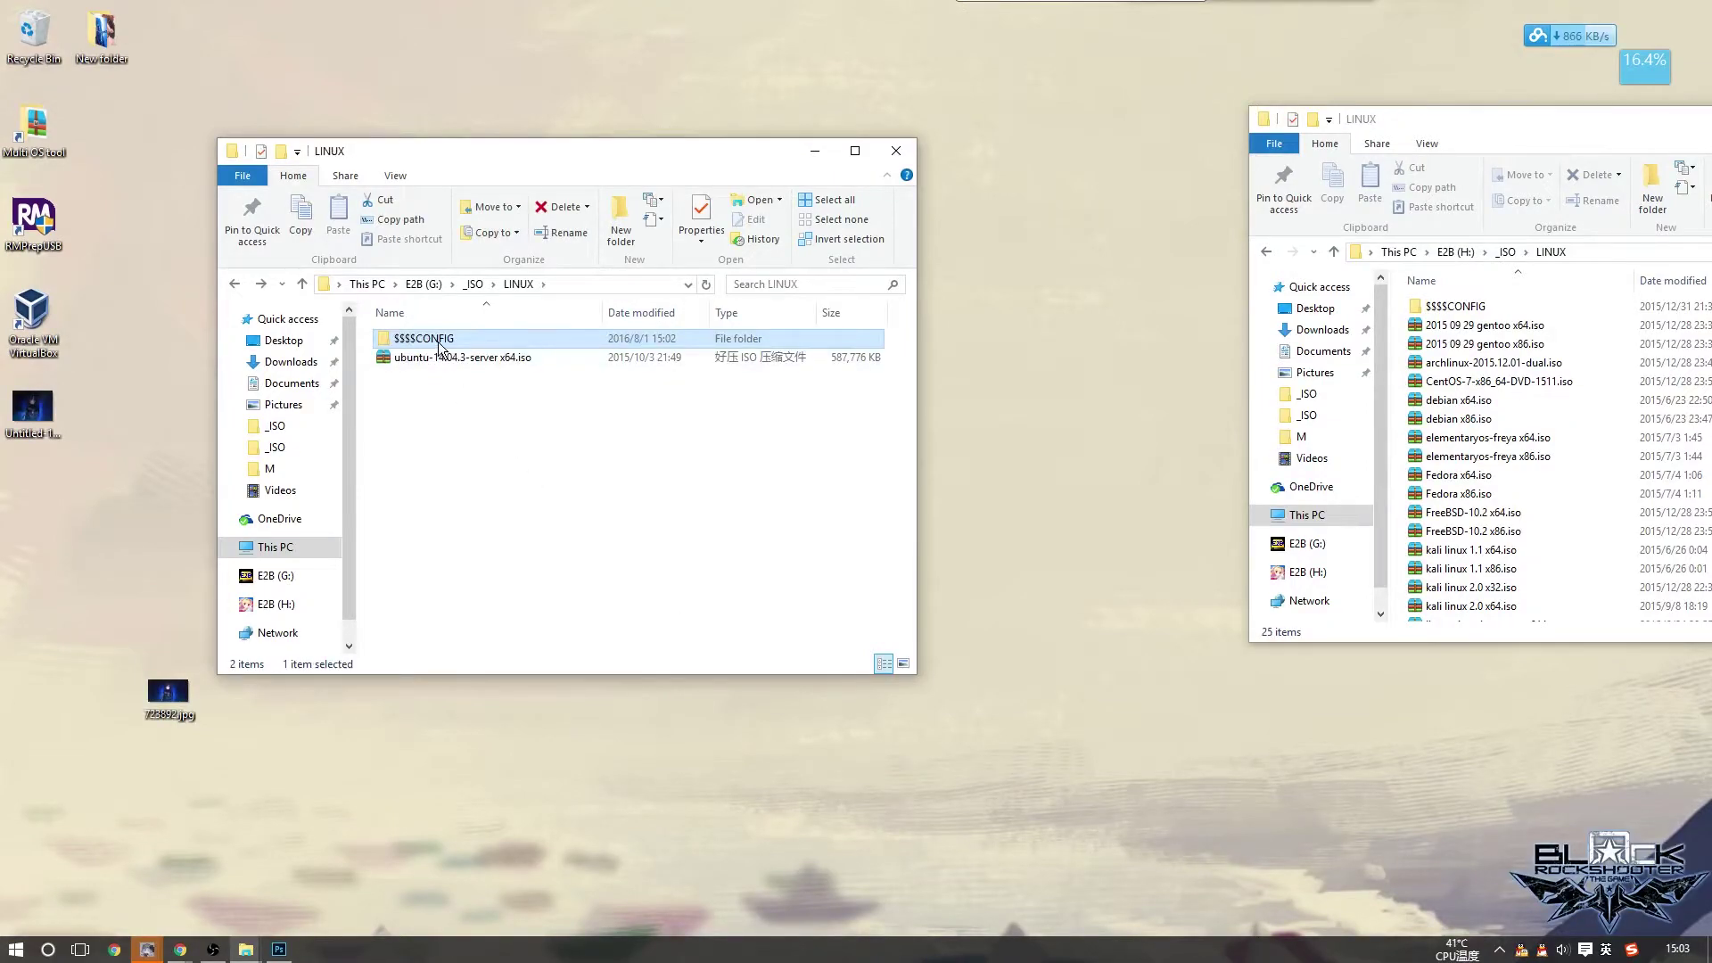
Create a new text document inside the G: drive's $$$$CONFIG folder
double_click(439, 342)
right_click(585, 390)
mouse_move(689, 610)
click(856, 808)
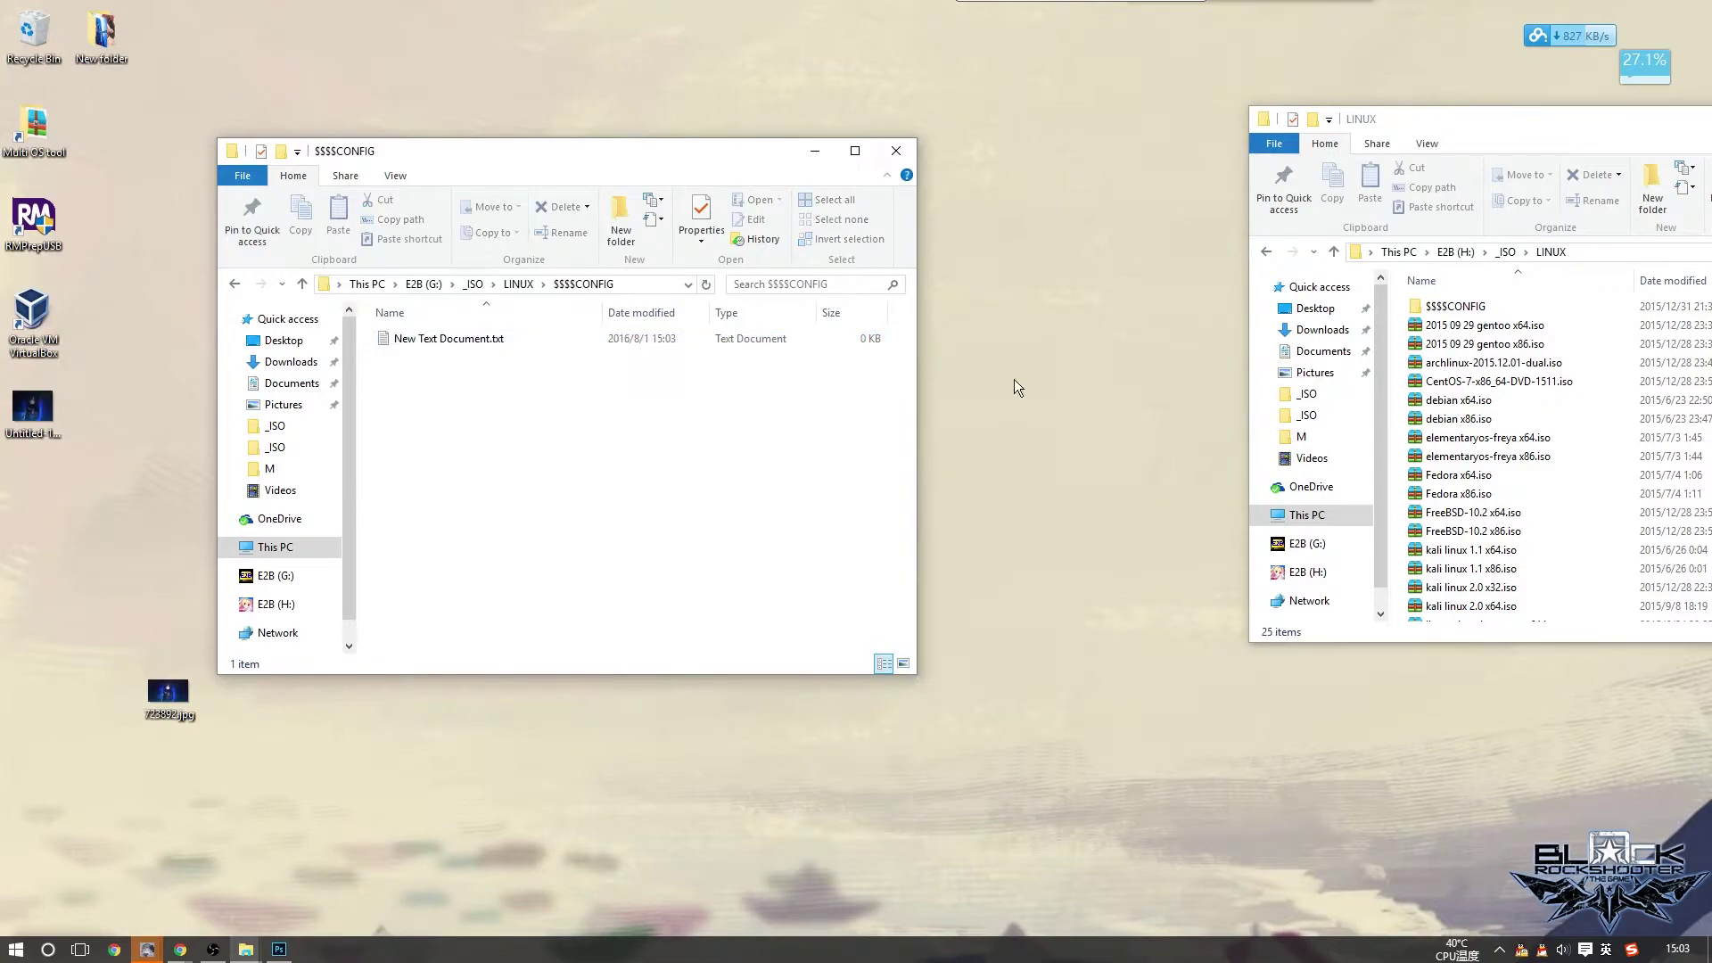
Rename the new text document in the G: drive's $$$$CONFIG folder to CONFIG.mnu, copying the name from the H: drive's file
double_click(1449, 307)
click(1488, 309)
click(1490, 308)
key(ctrl+c)
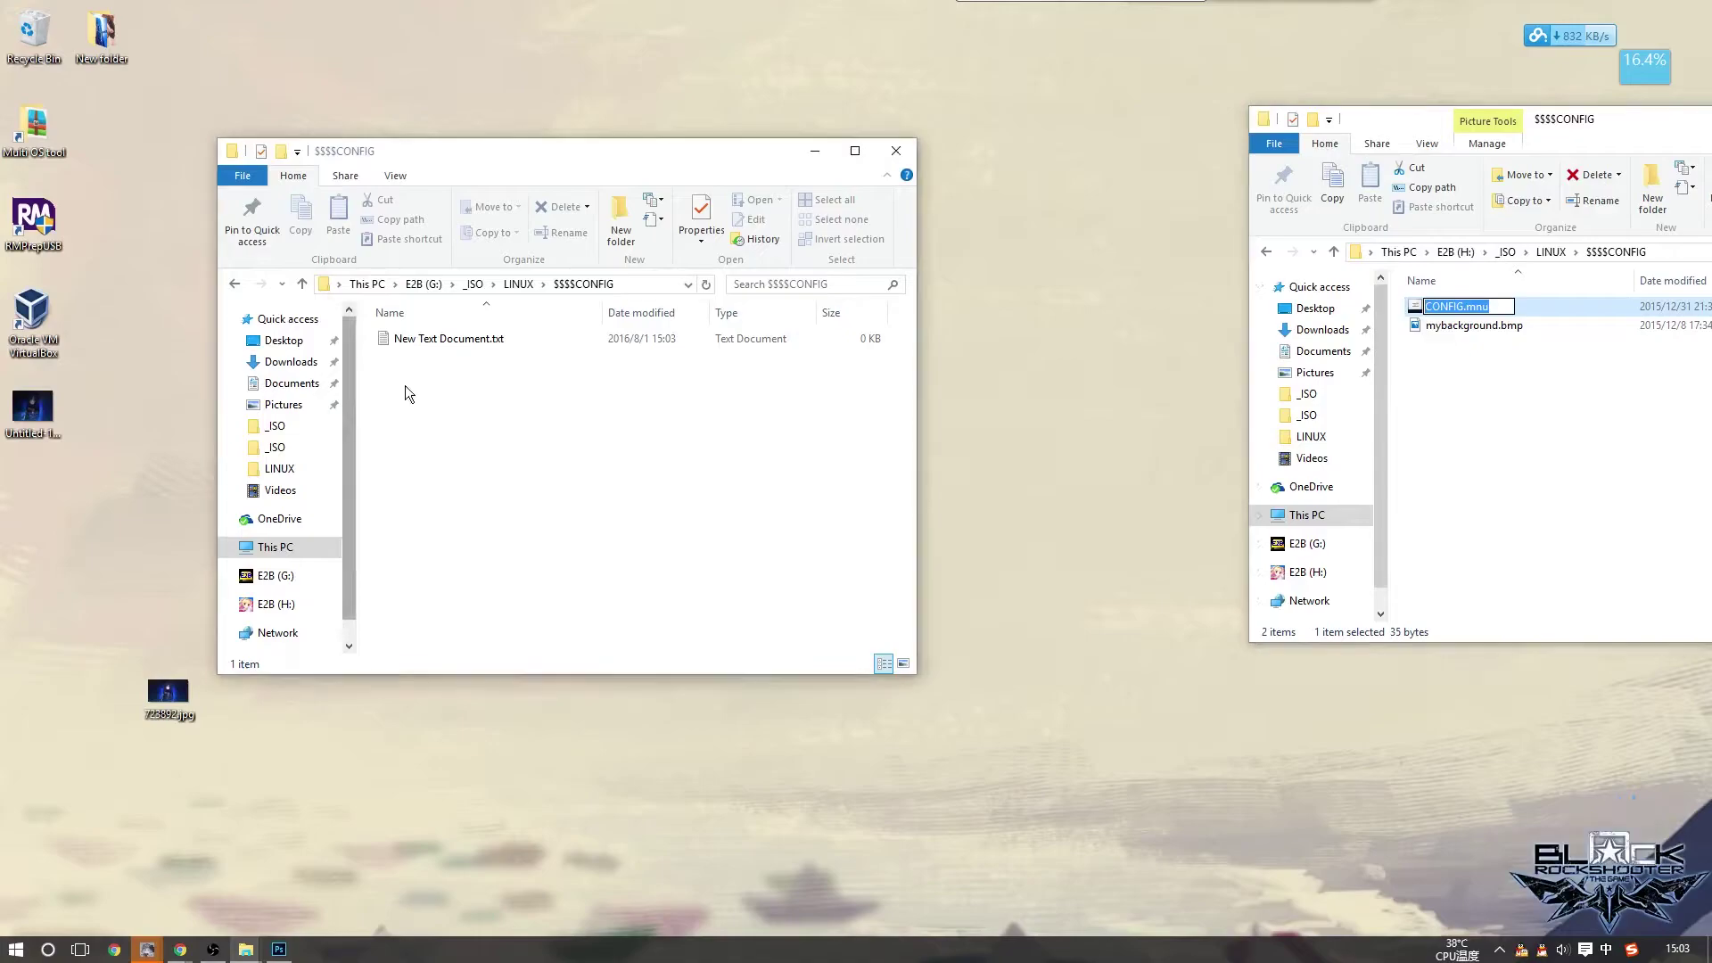
click(464, 340)
click(473, 342)
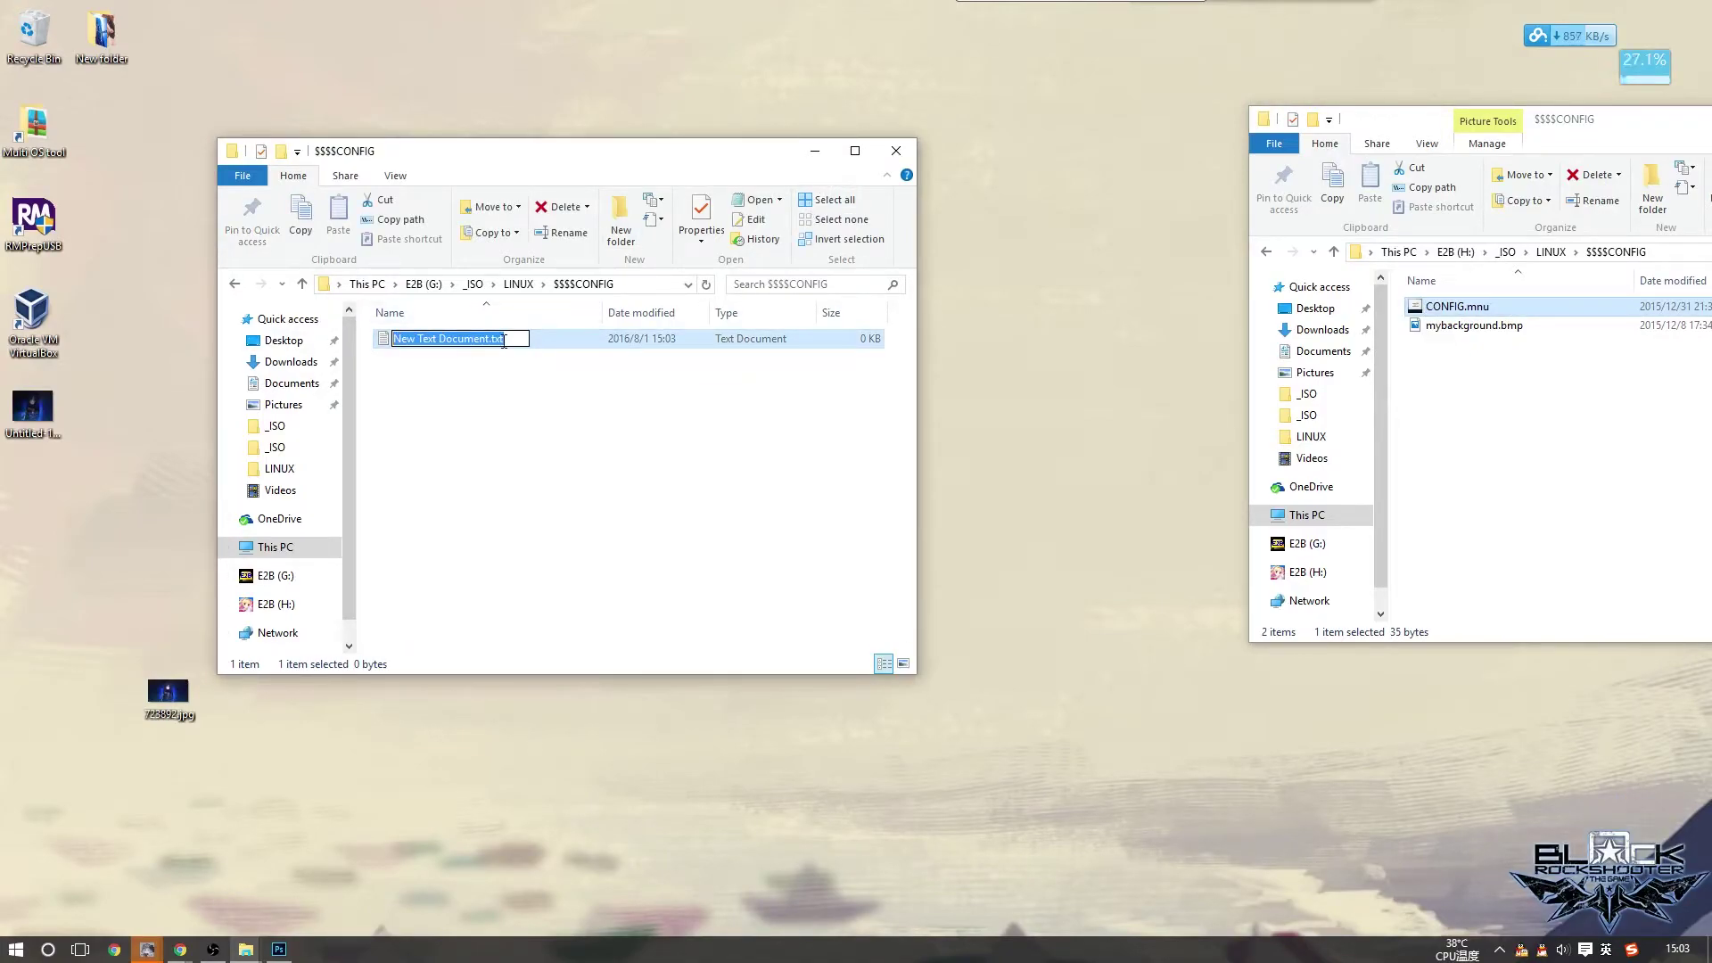
key(ctrl+v)
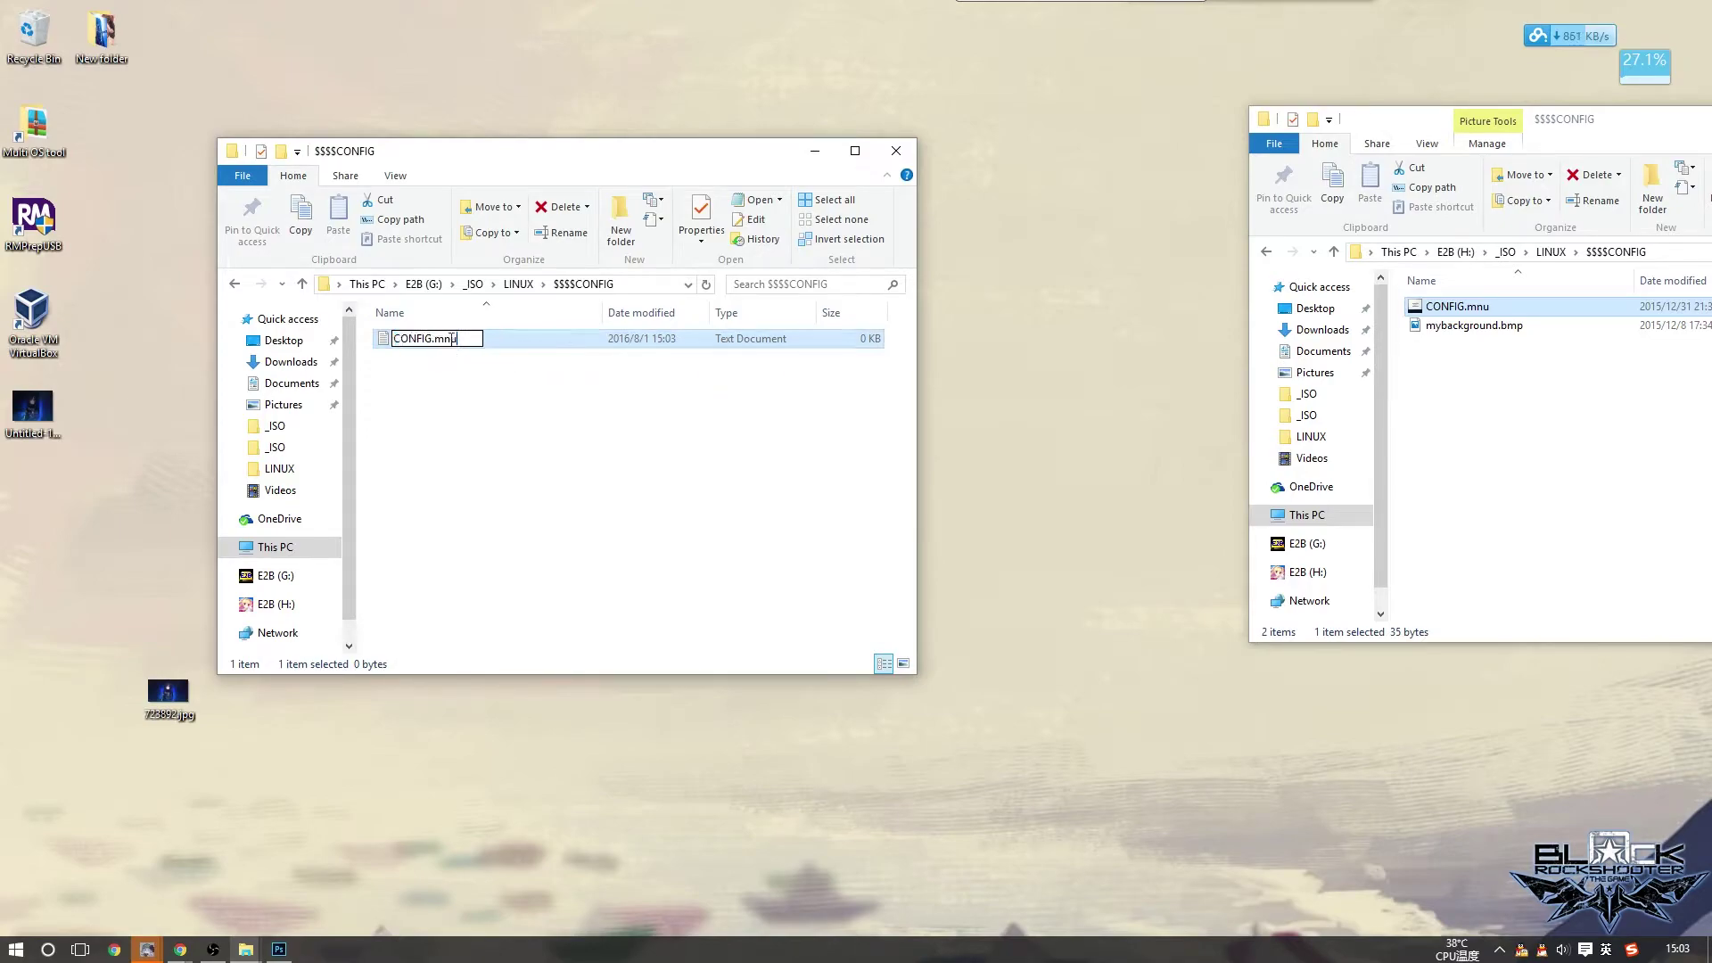
click(640, 462)
click(937, 479)
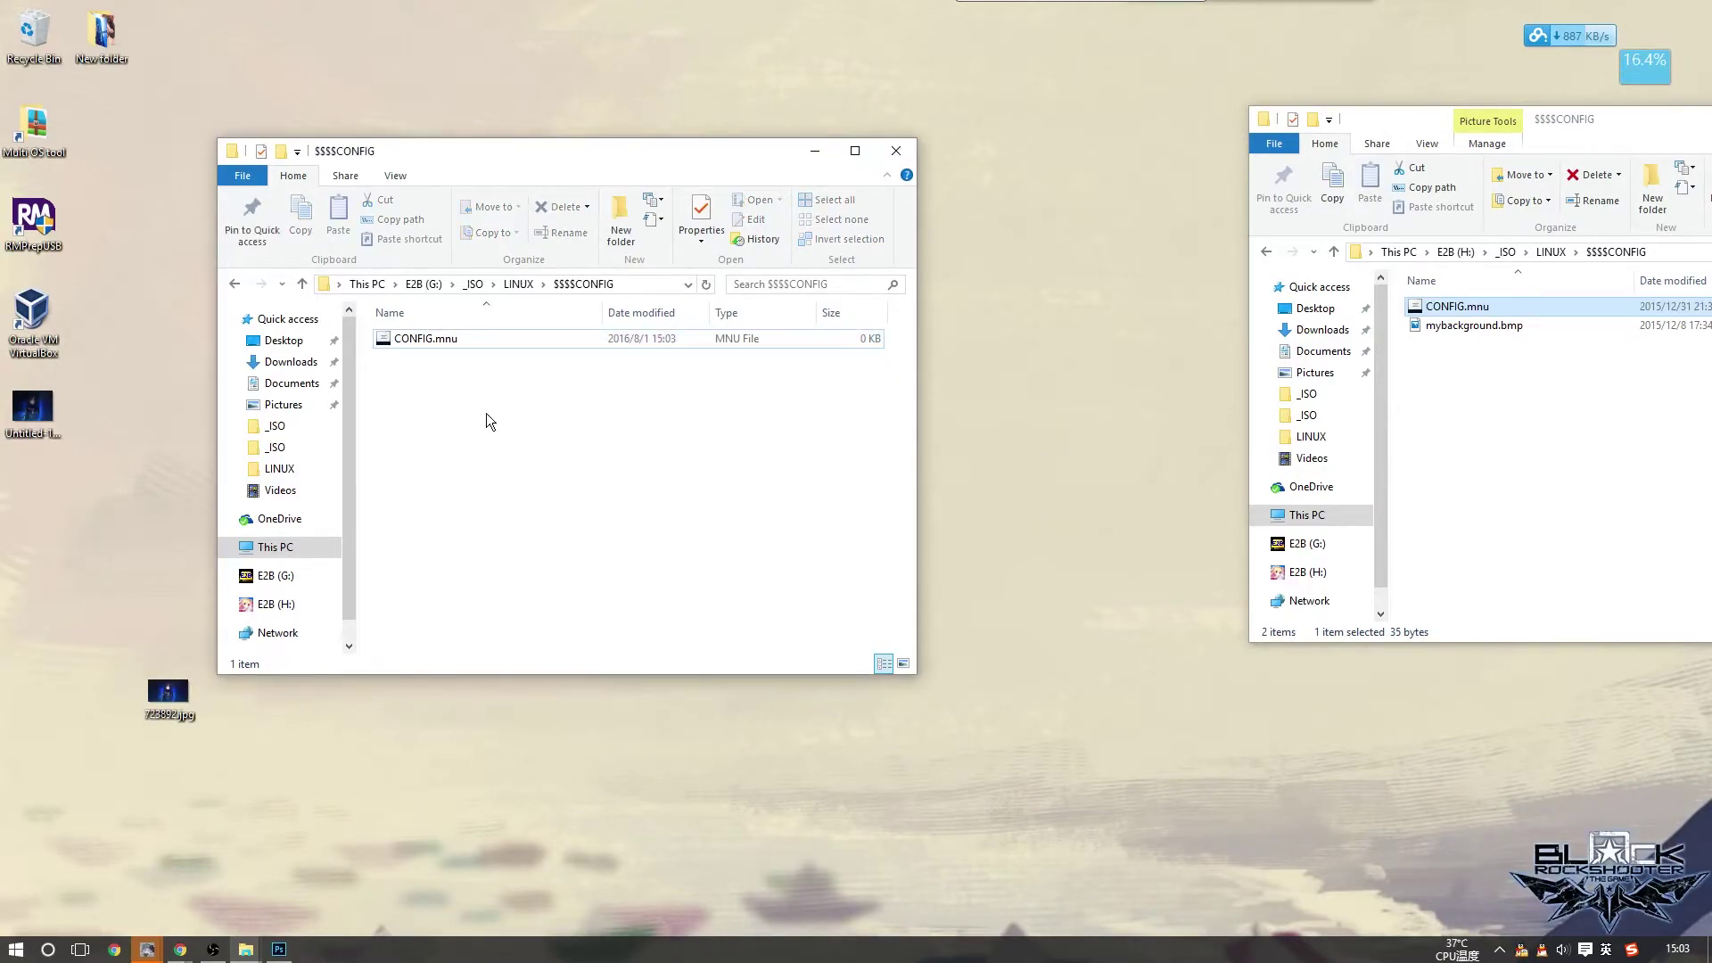
right_click(420, 337)
click(508, 371)
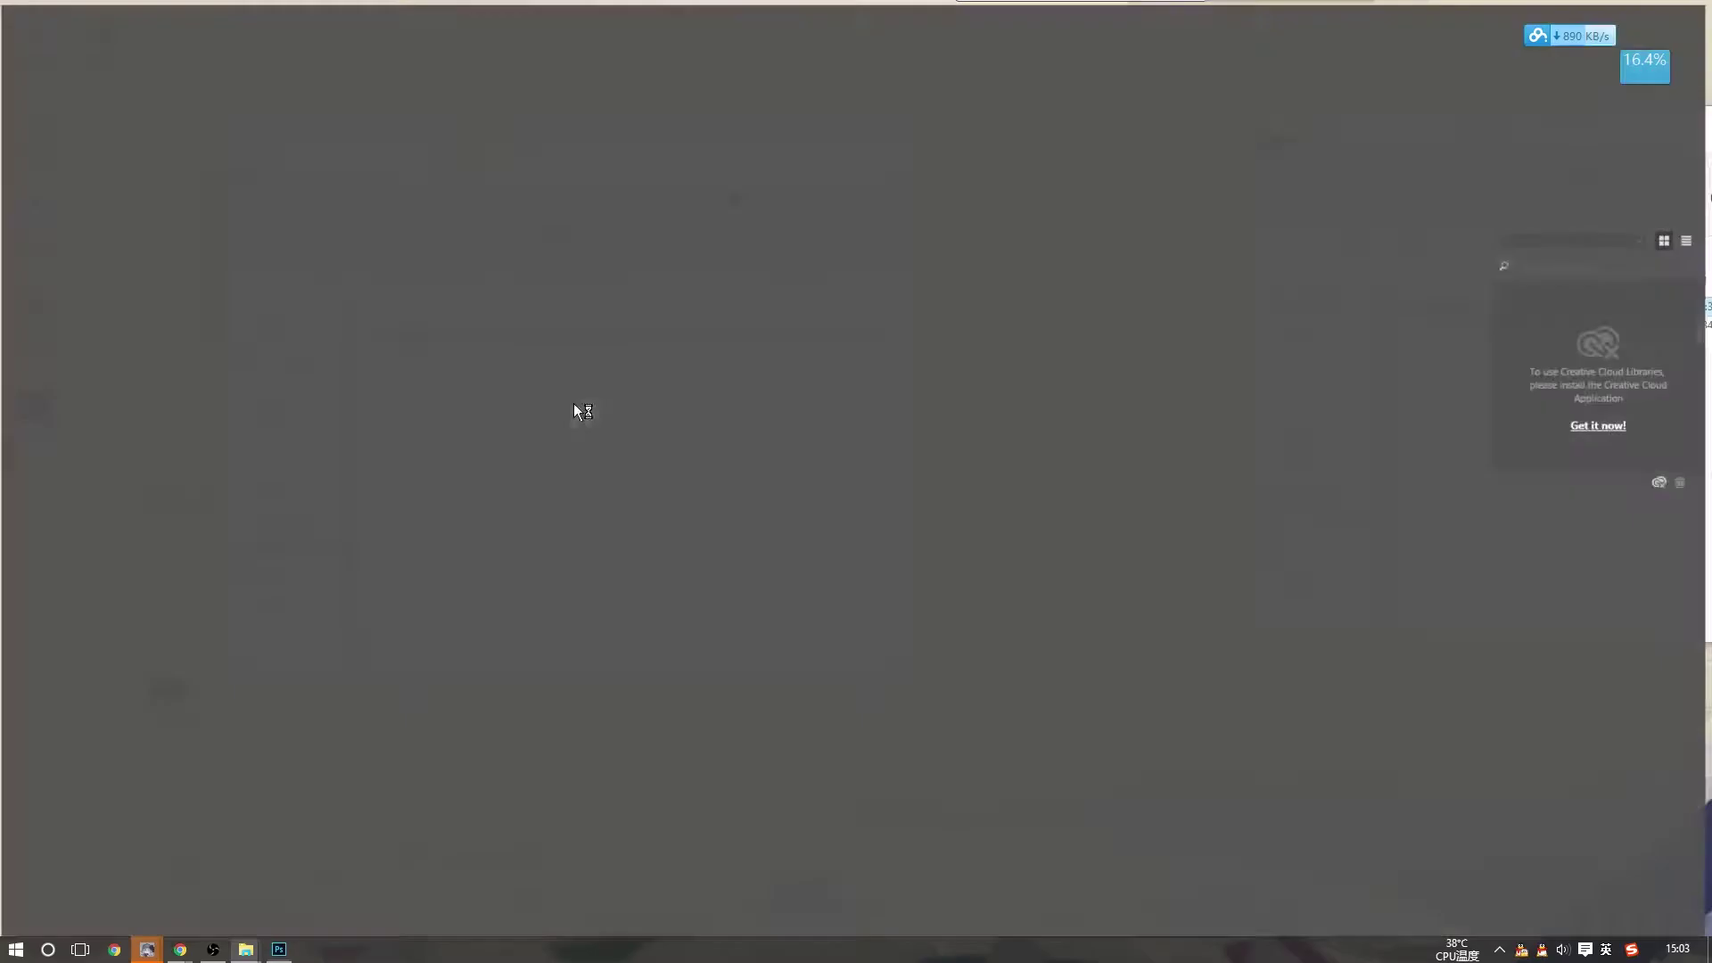
click(665, 370)
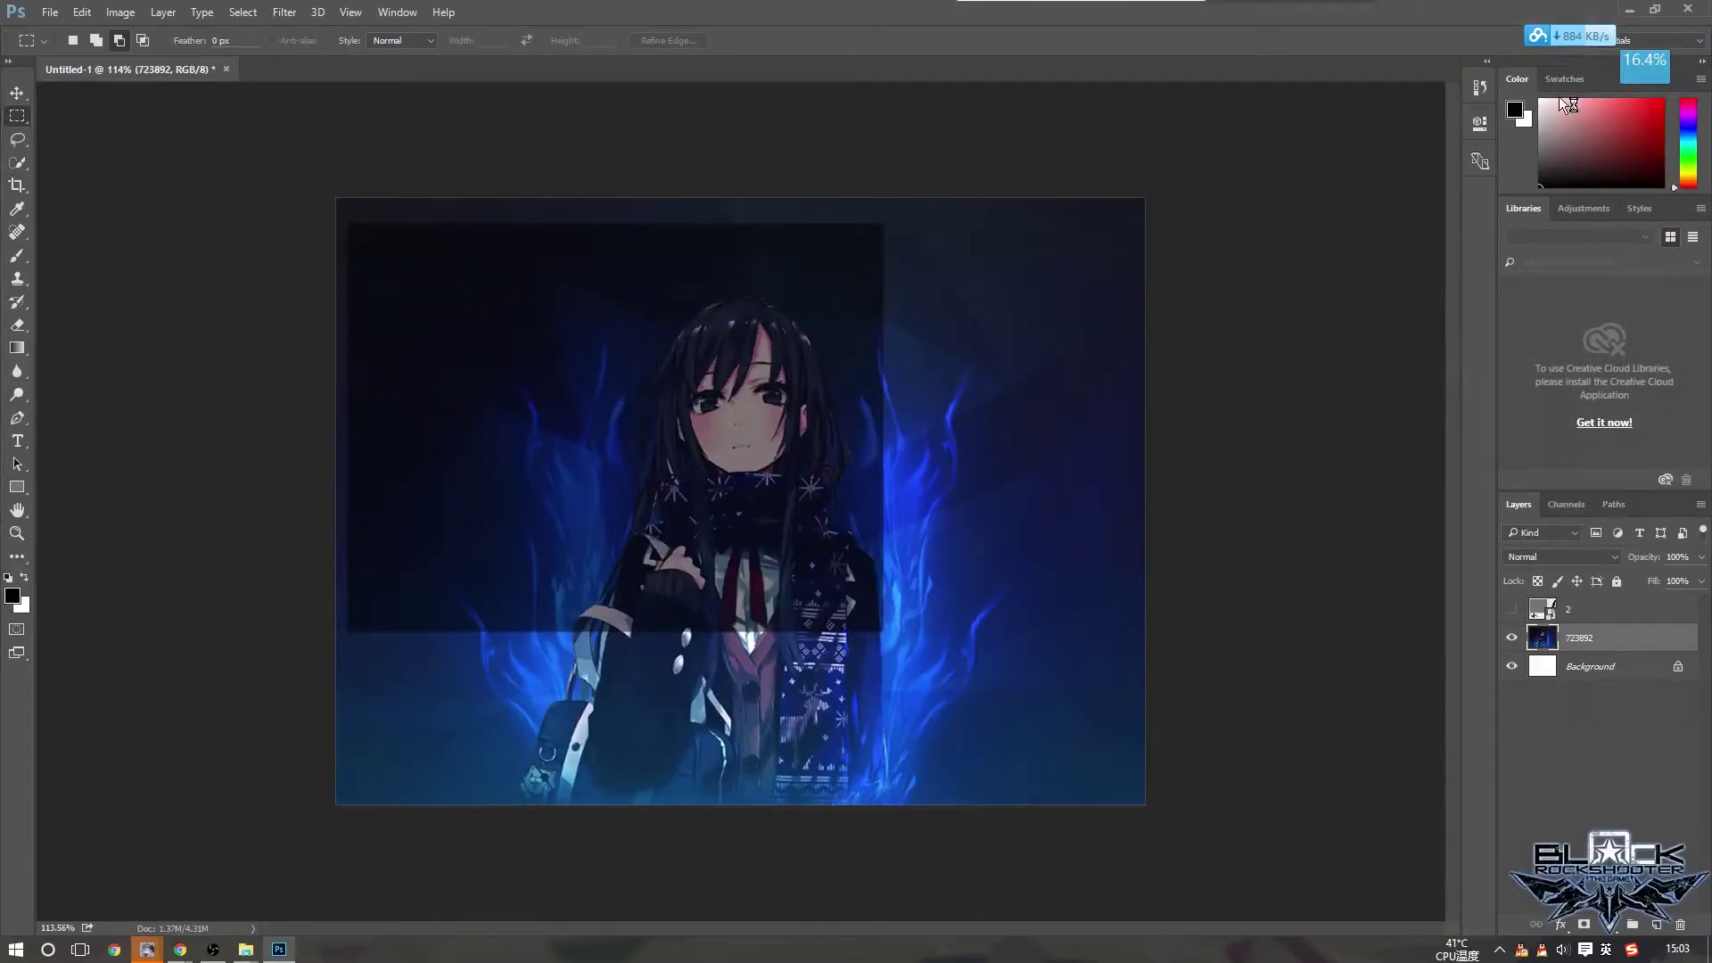
click(1630, 10)
Open the G: drive's CONFIG.mnu with Notepad and move its window below the file listings
right_click(437, 338)
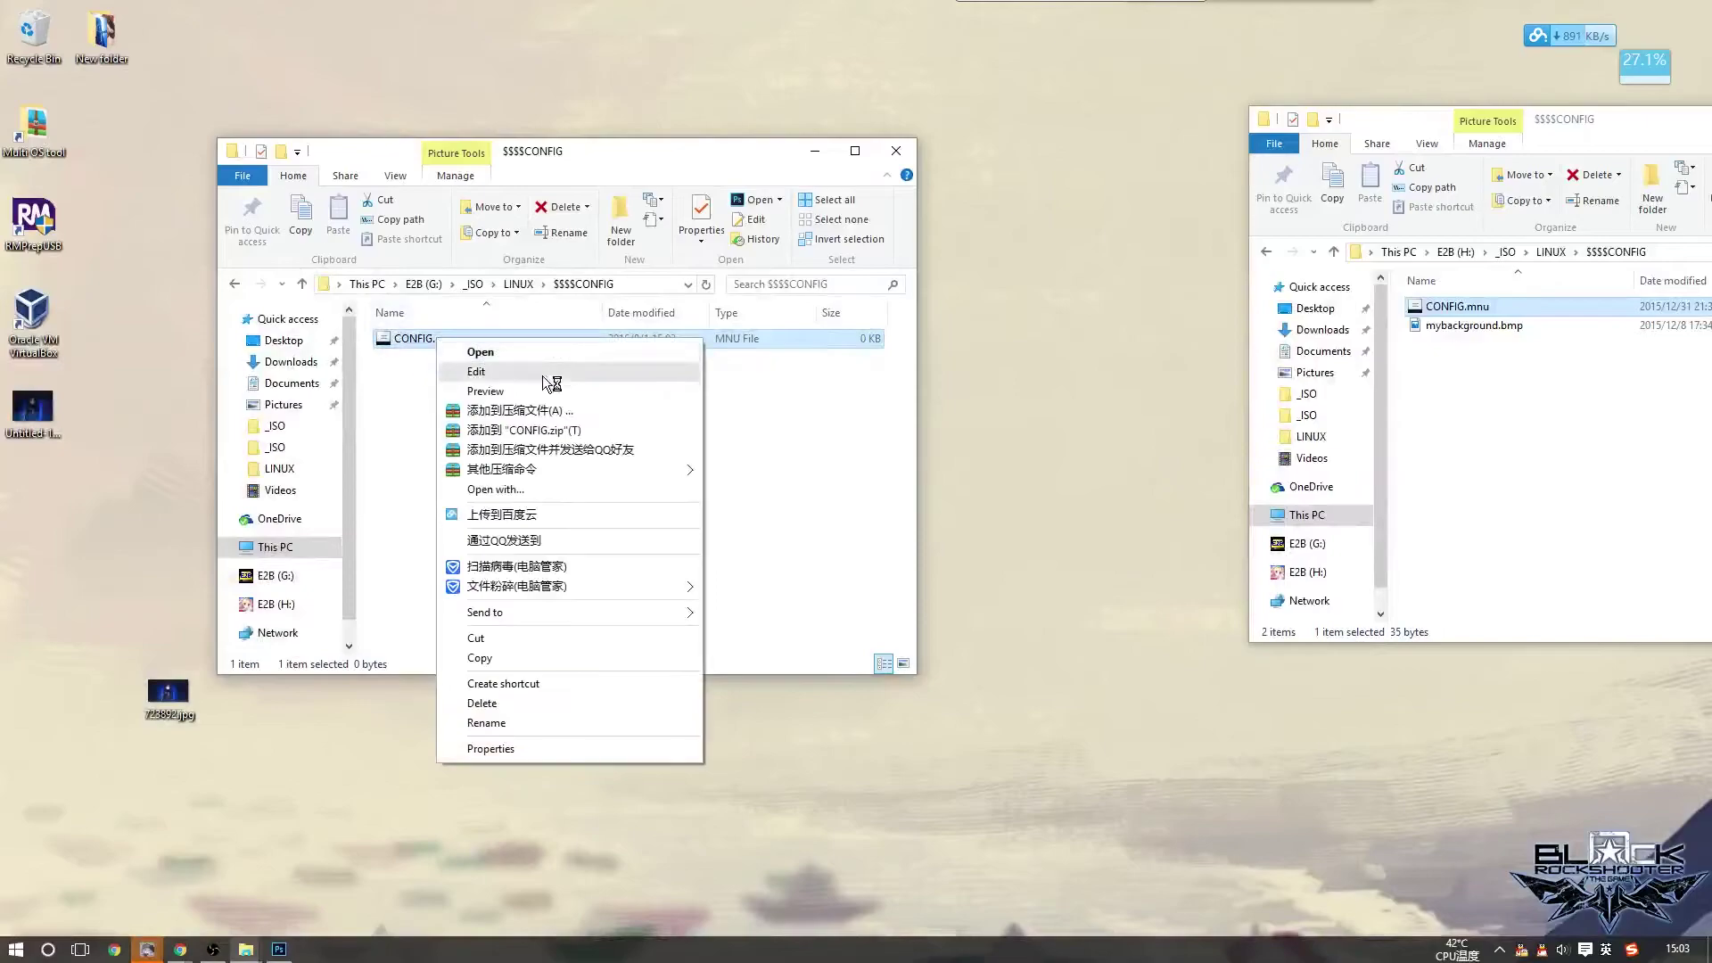
click(615, 490)
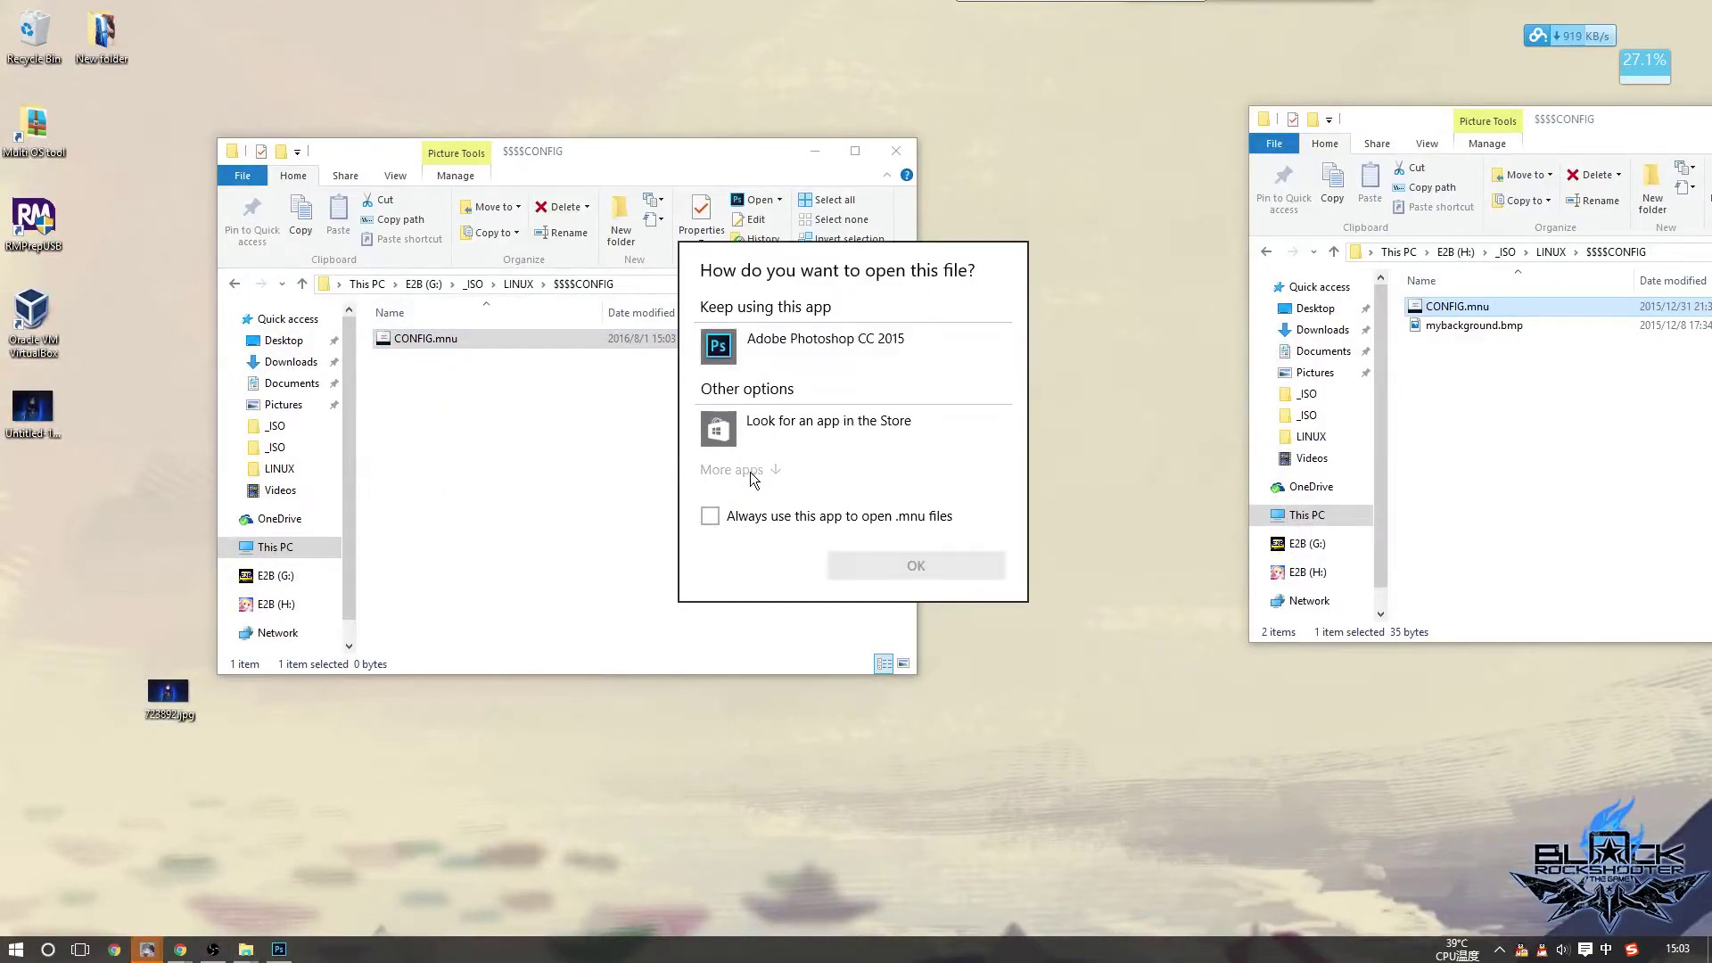
click(751, 471)
scroll(803, 474, down, 4)
click(779, 383)
click(915, 683)
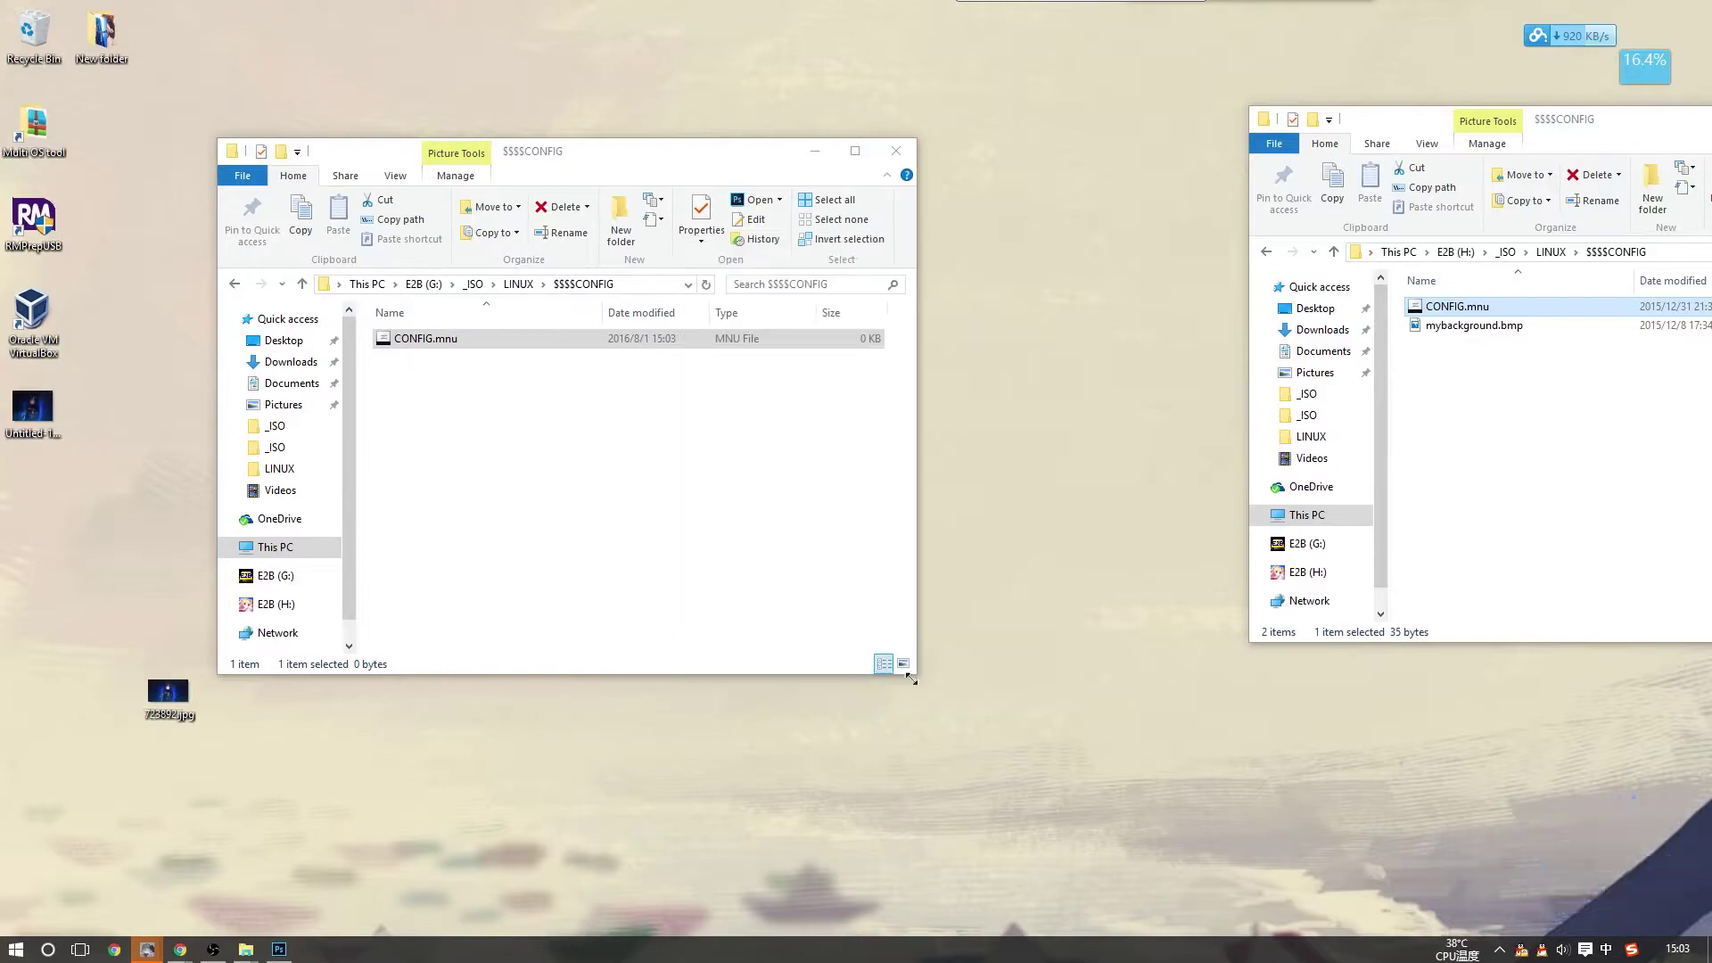
drag(553, 96, 648, 407)
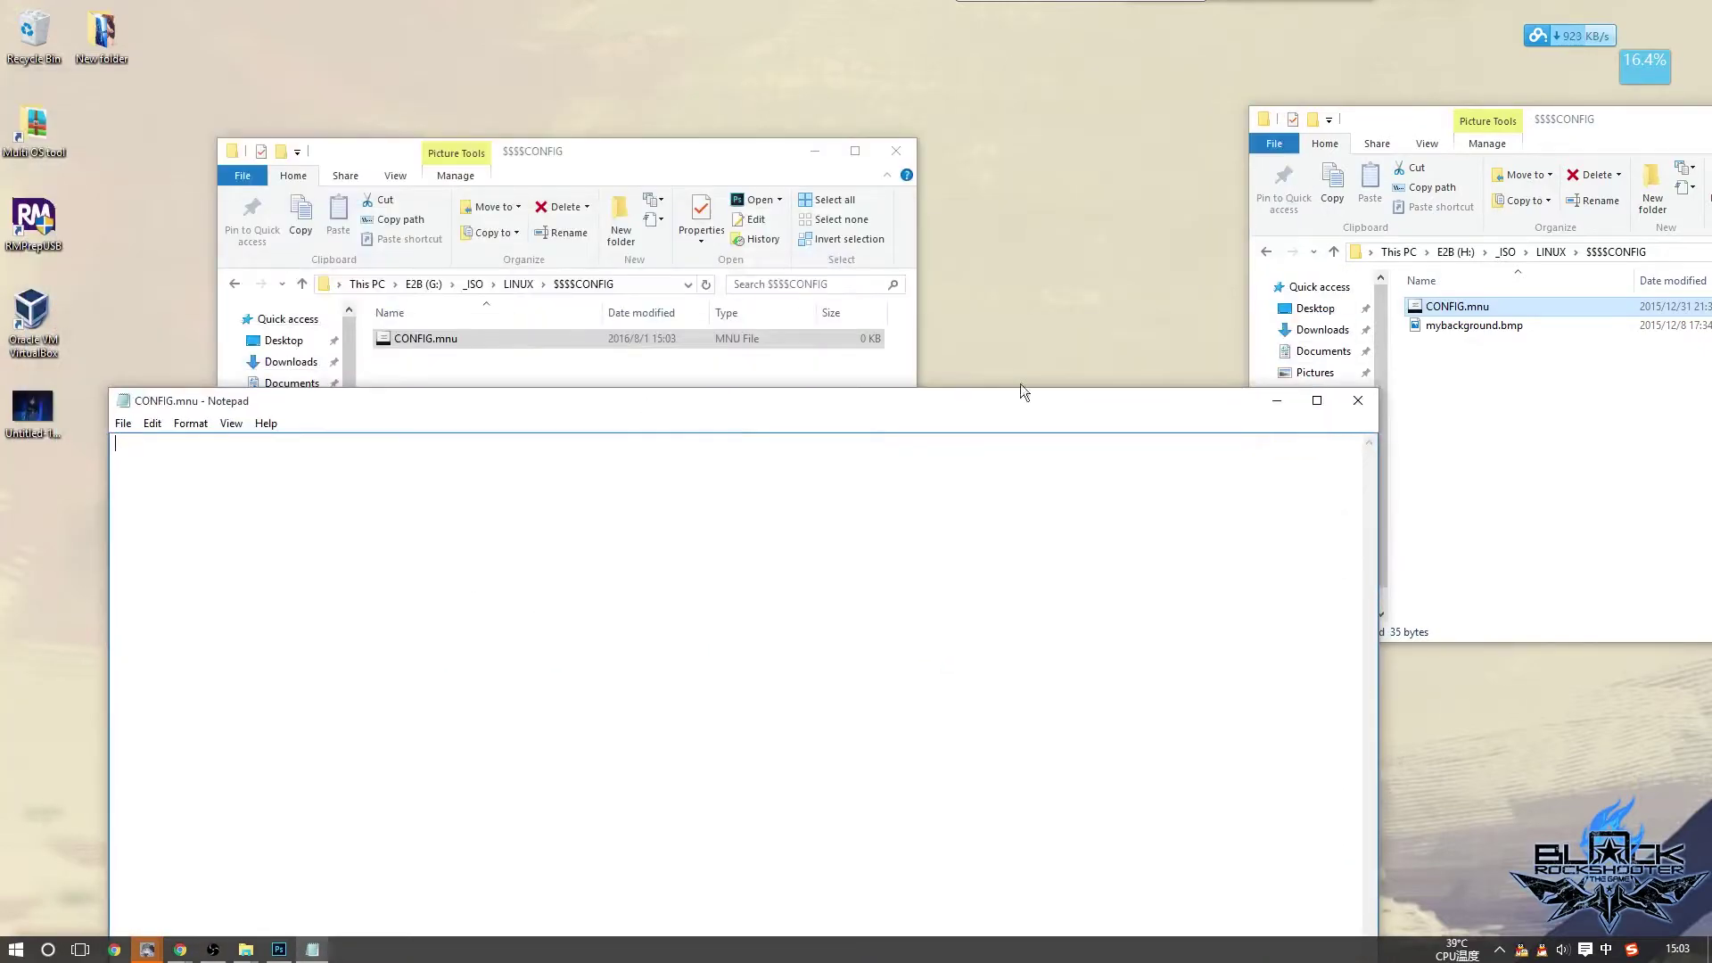
Open the H: drive's CONFIG.mnu with Notepad as a reference and move its window aside
right_click(1445, 305)
mouse_move(1503, 456)
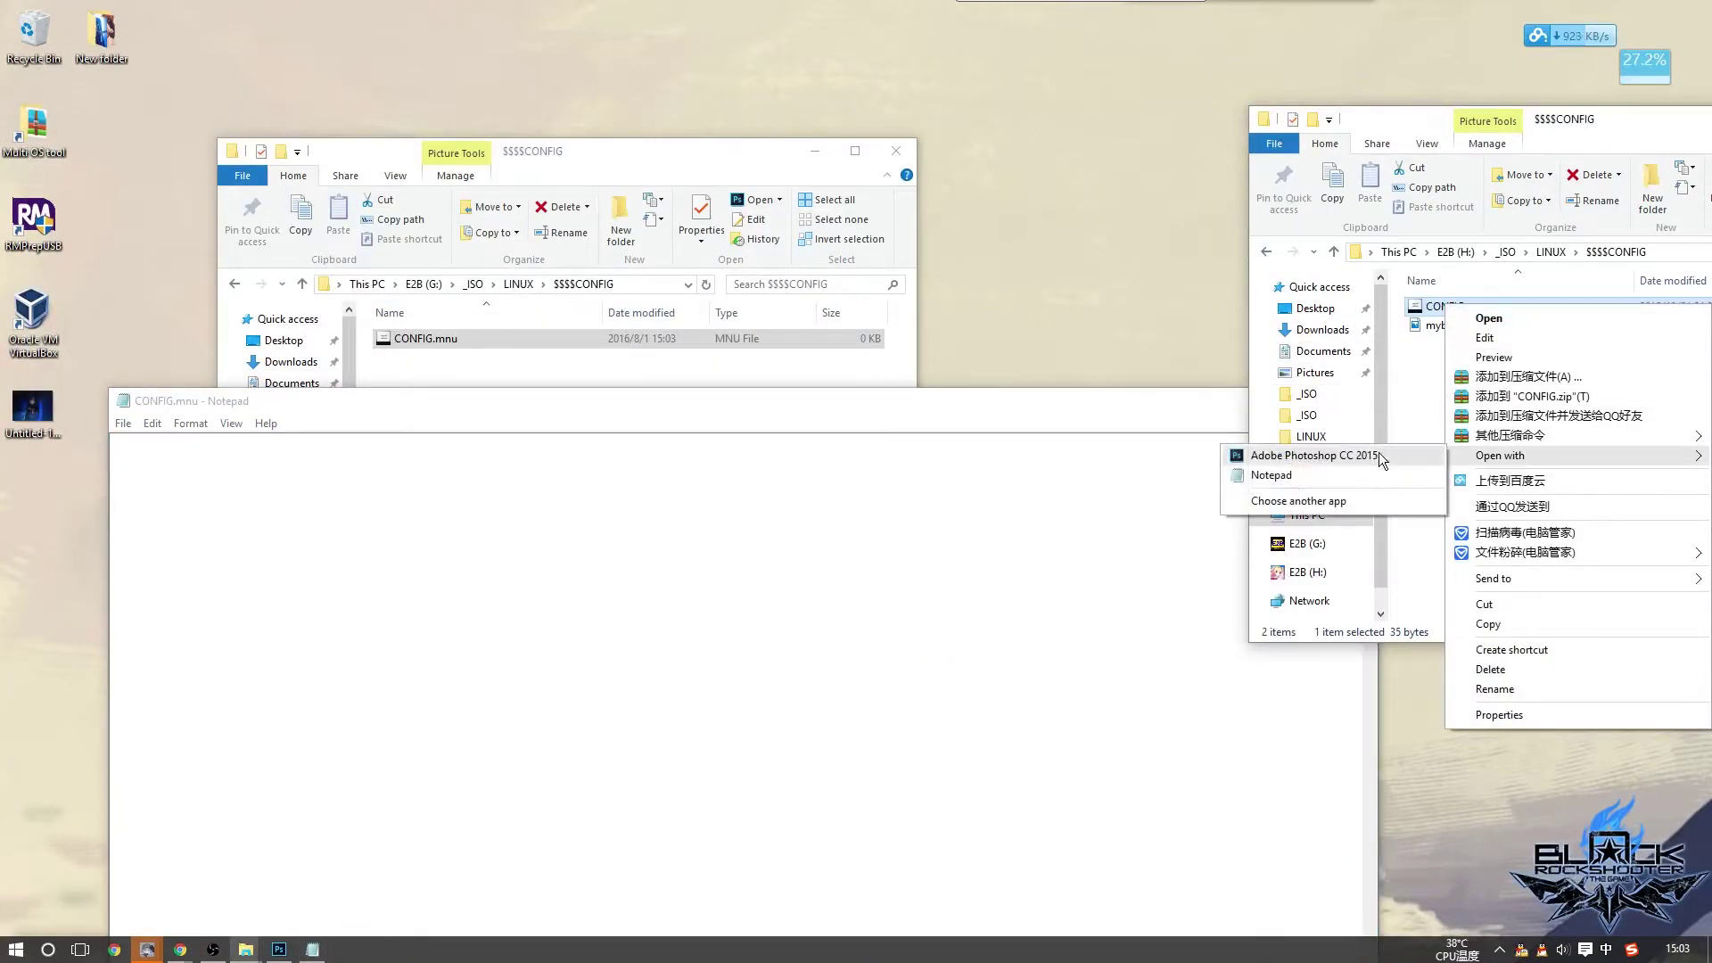
click(1311, 470)
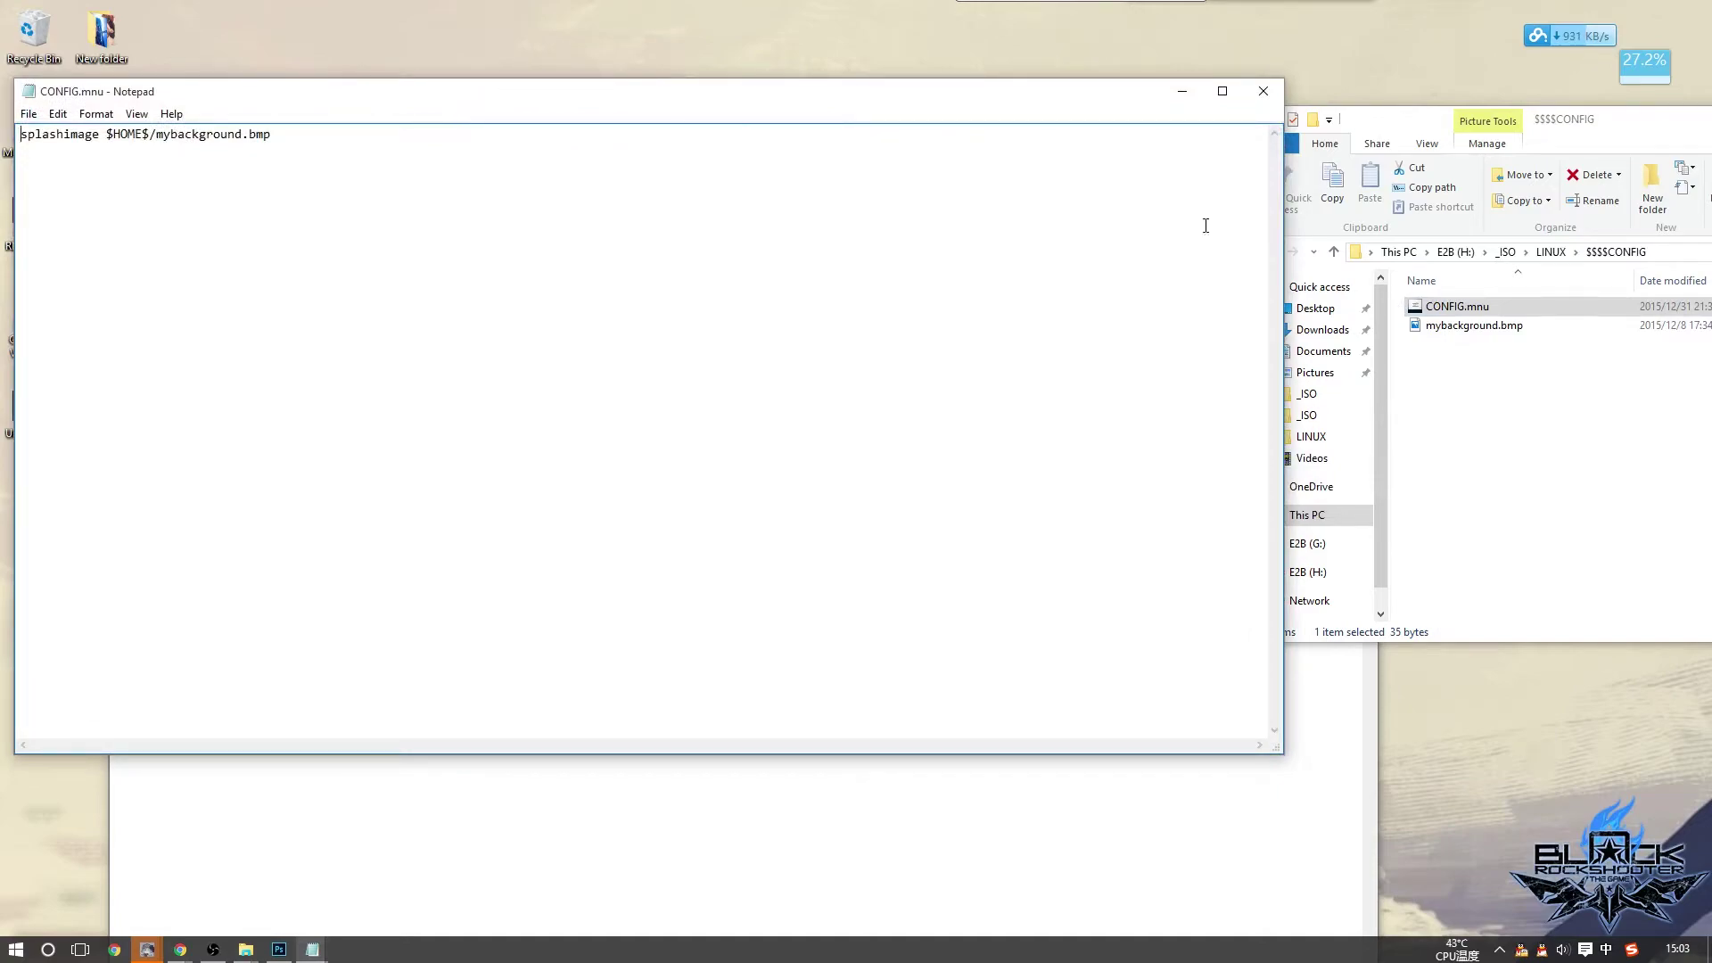
drag(736, 81, 1709, 416)
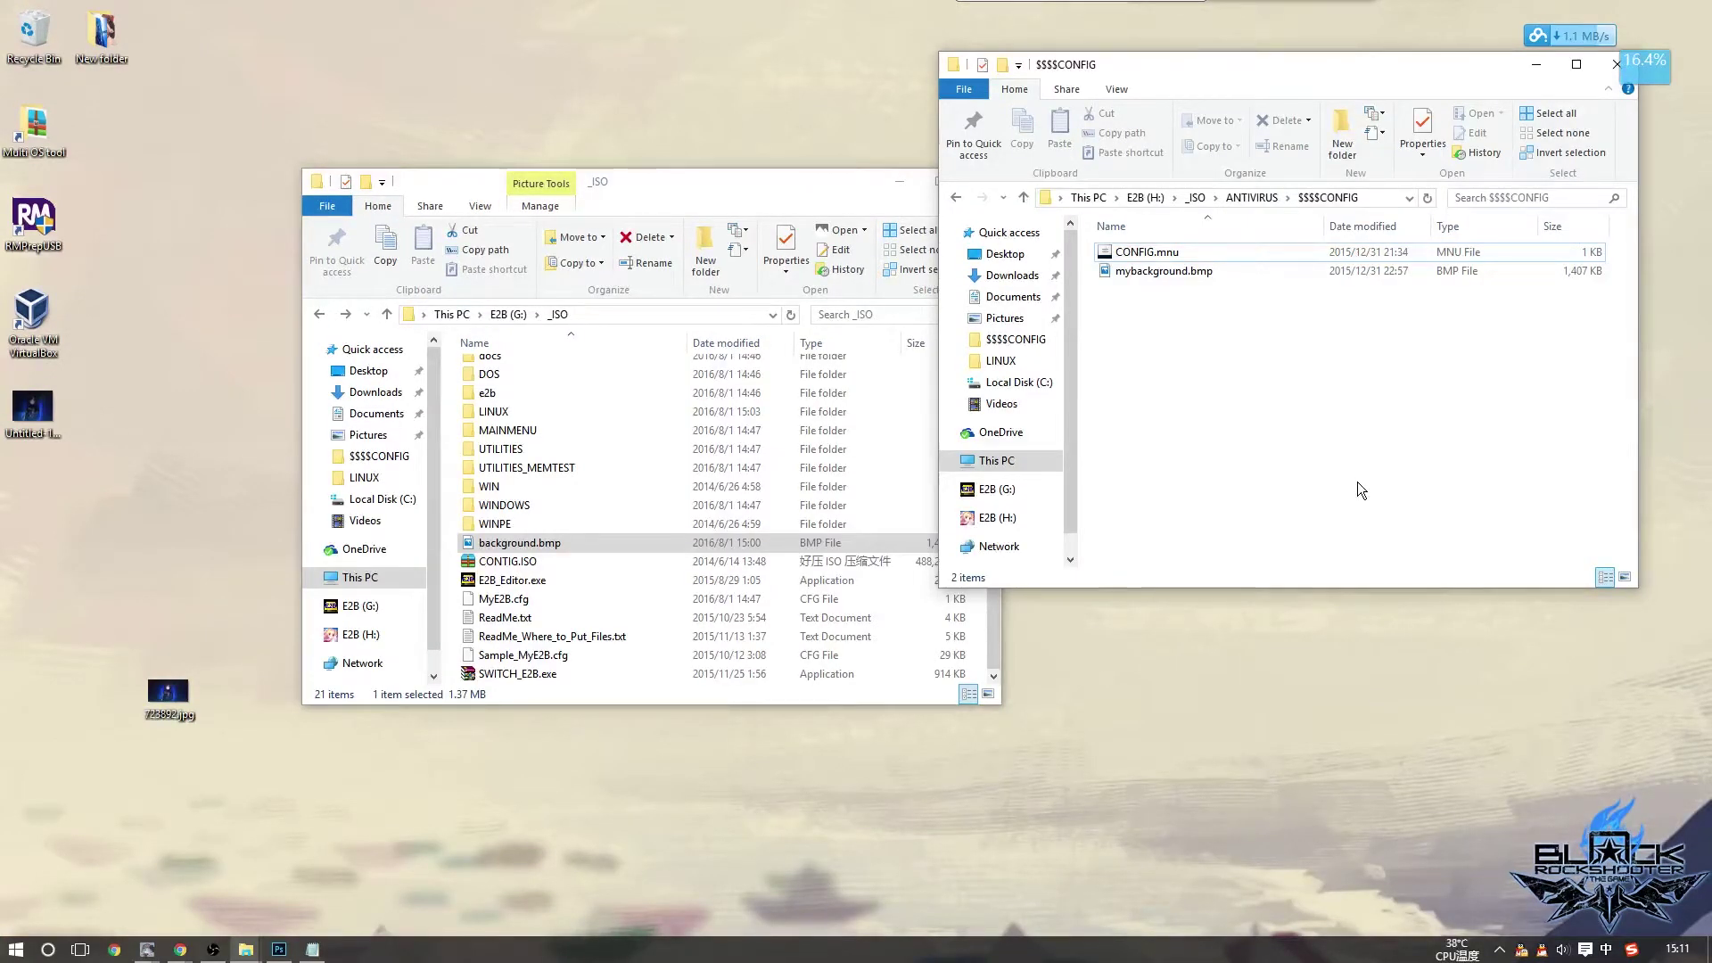
Return the H: window to _ISO and paste the copied background.bmp into _ISO\LINUX\$$$$CONFIG on the G: drive
key(BackSpace)
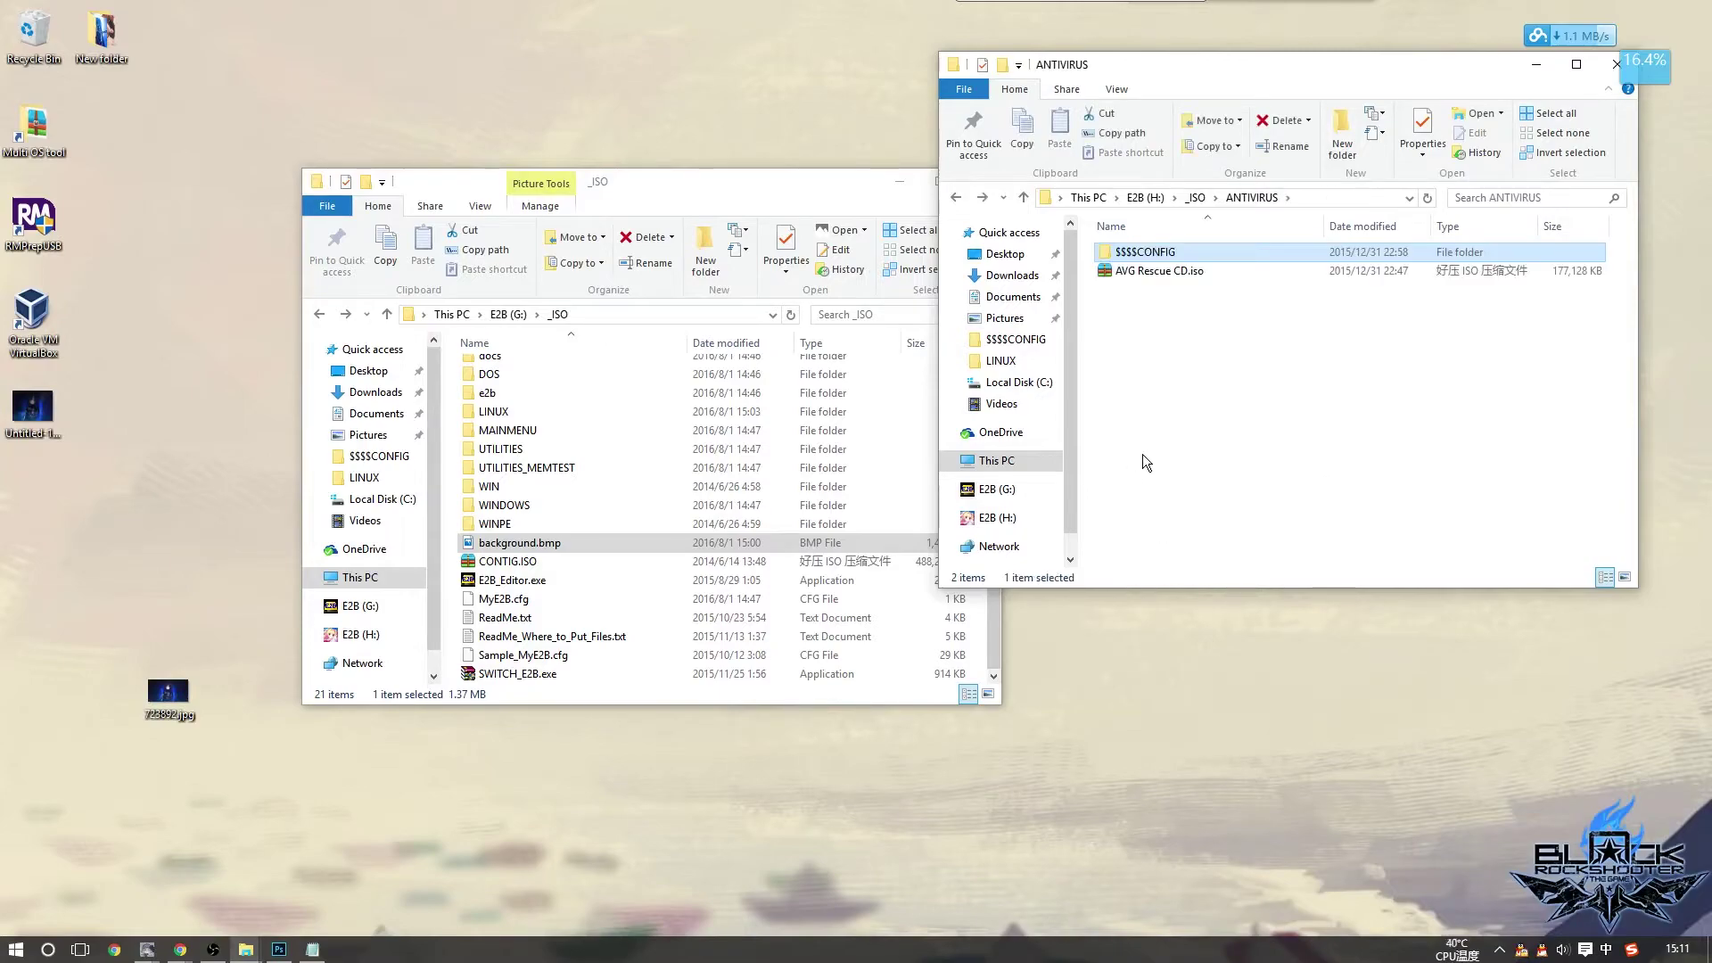
key(BackSpace)
drag(750, 173, 658, 155)
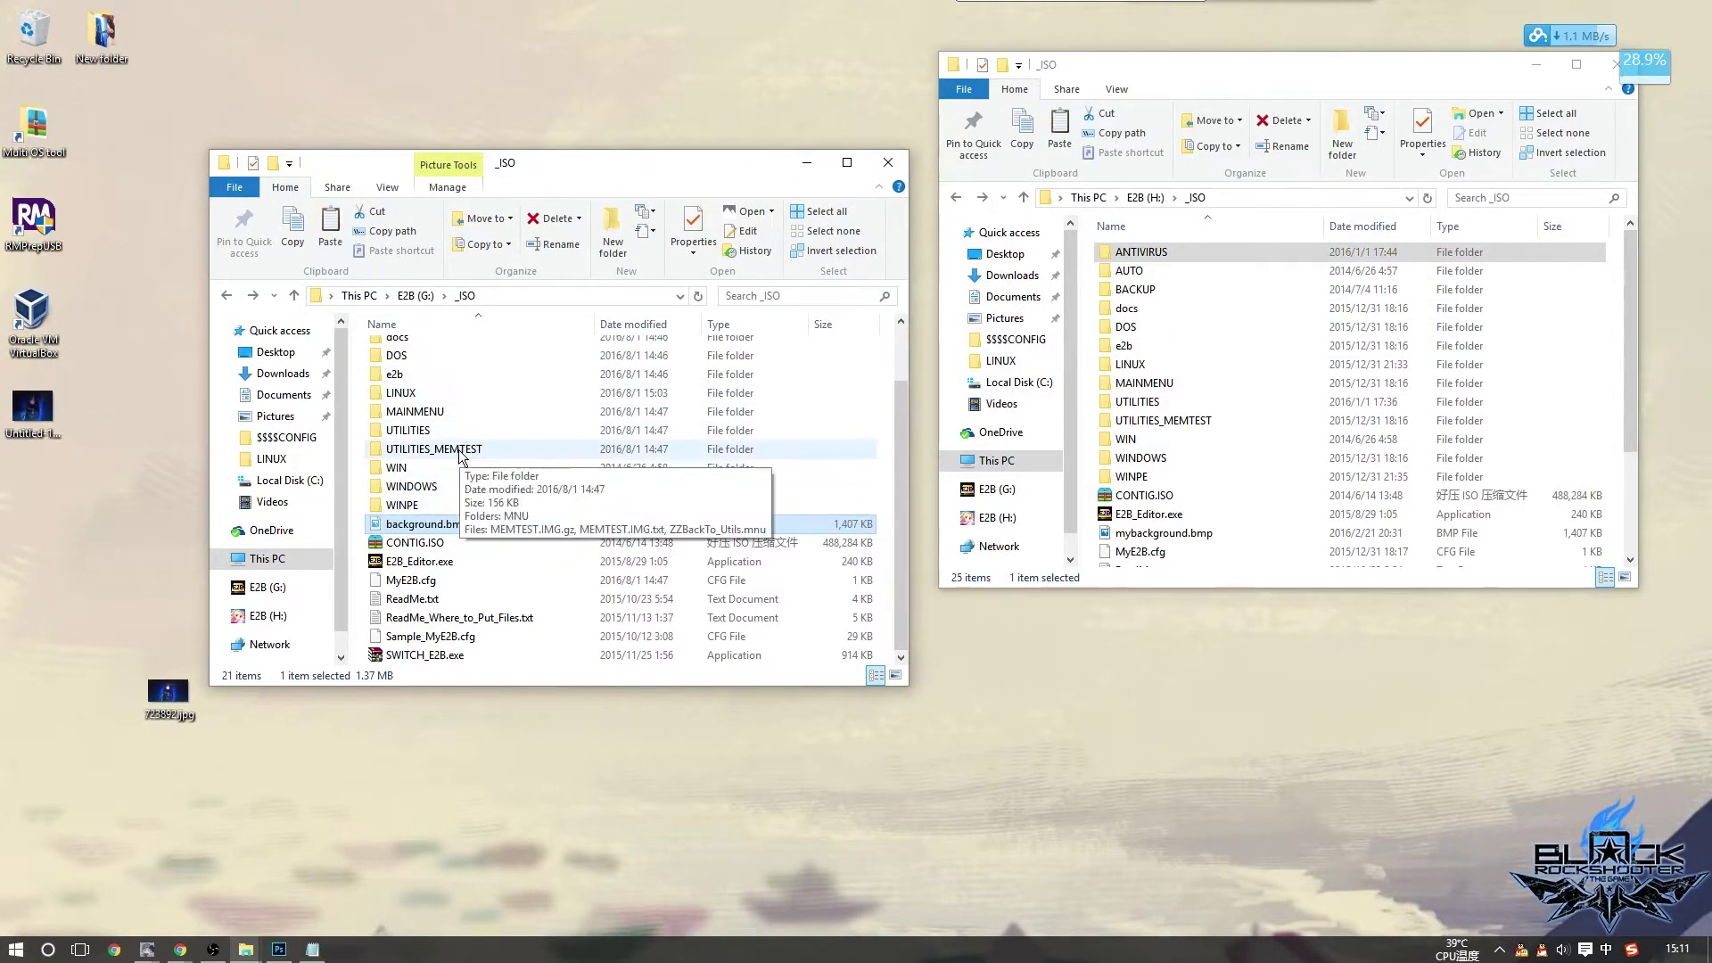
double_click(460, 390)
double_click(516, 350)
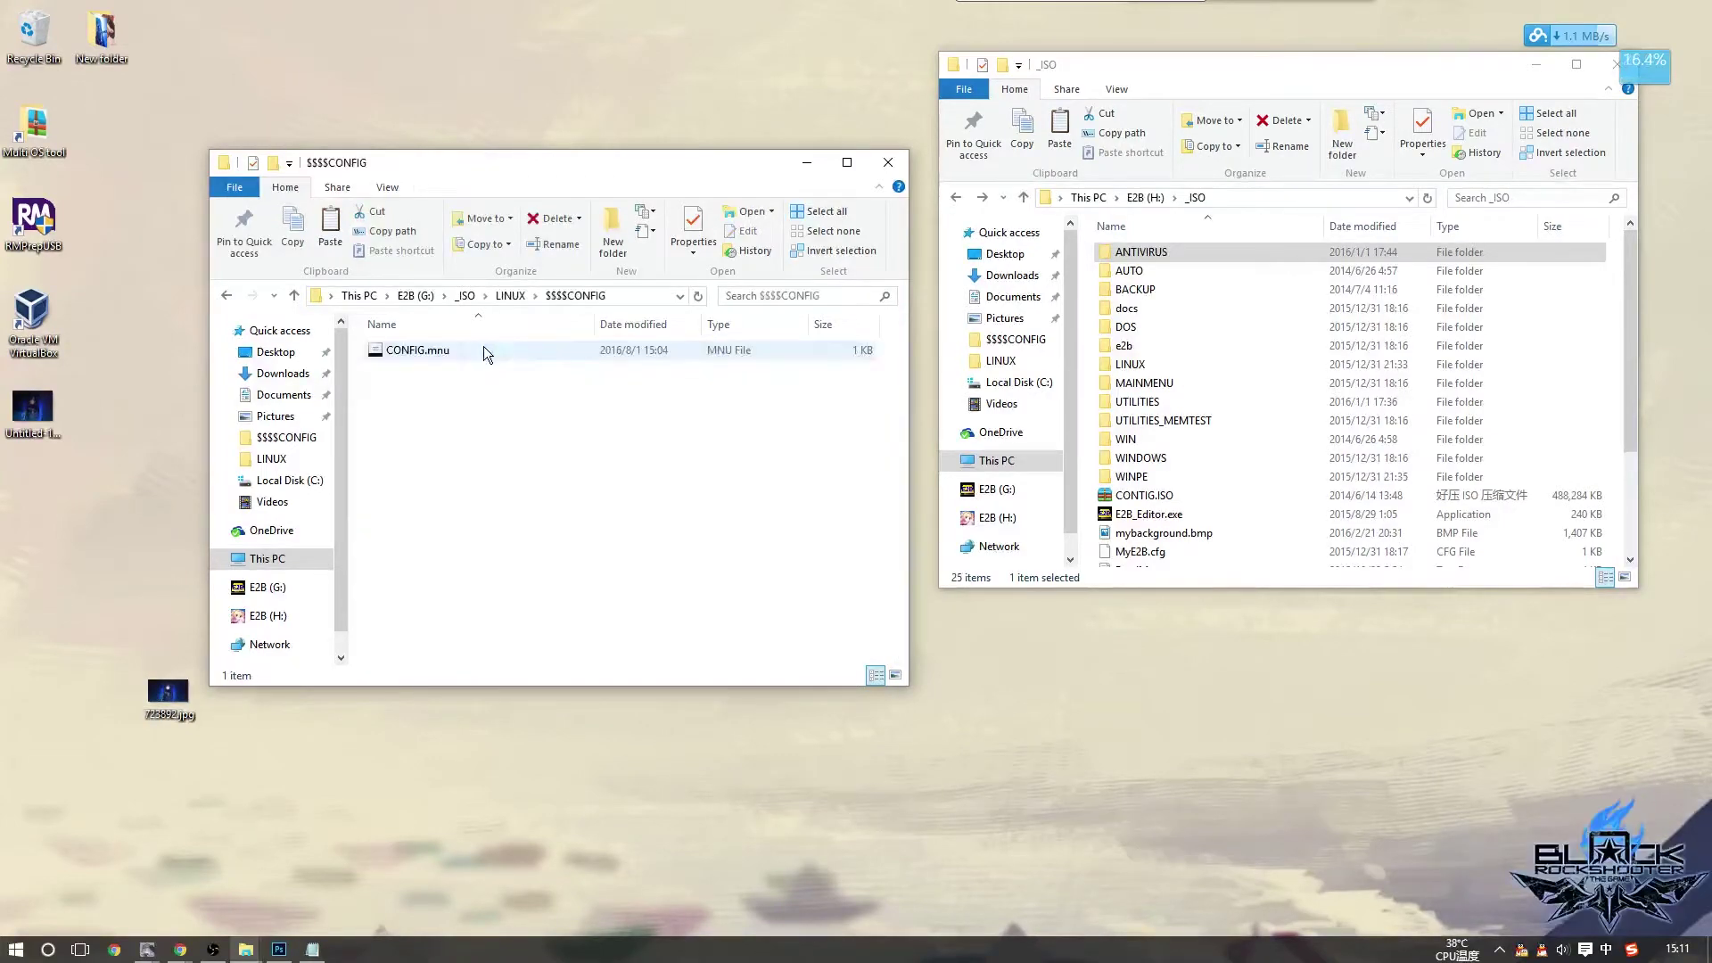
key(ctrl+v)
Open the G: drive's CONFIG.mnu in Notepad and place its window below the folder's file list
click(422, 349)
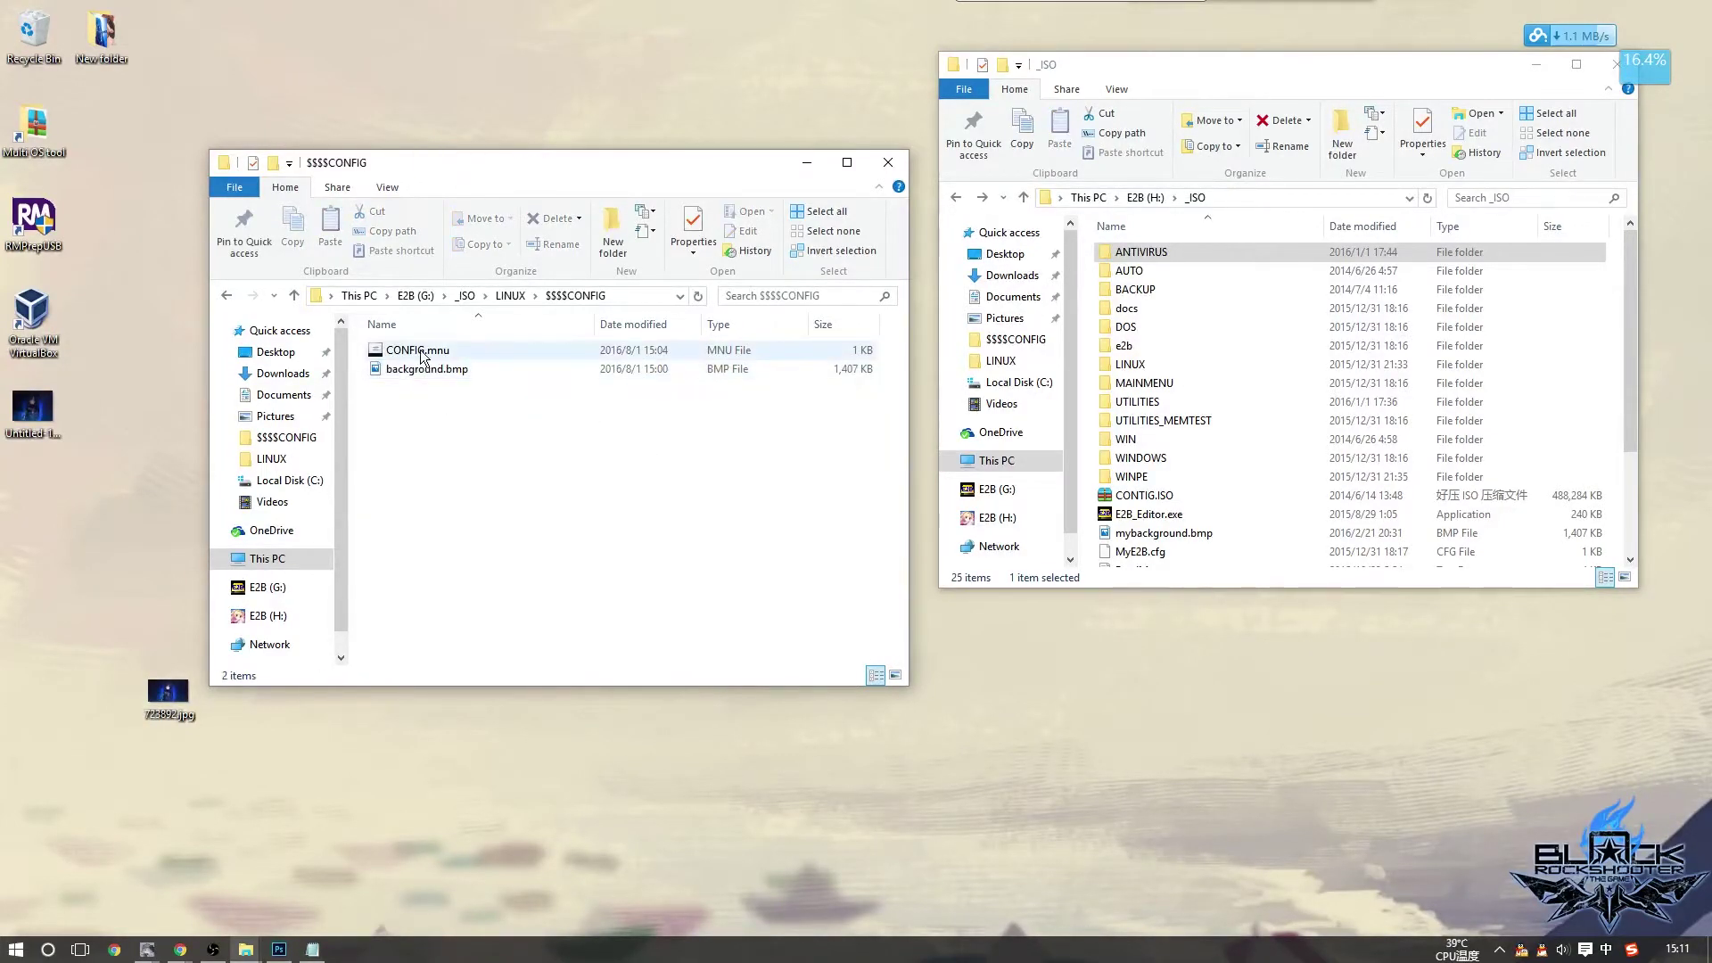
right_click(422, 349)
mouse_move(614, 505)
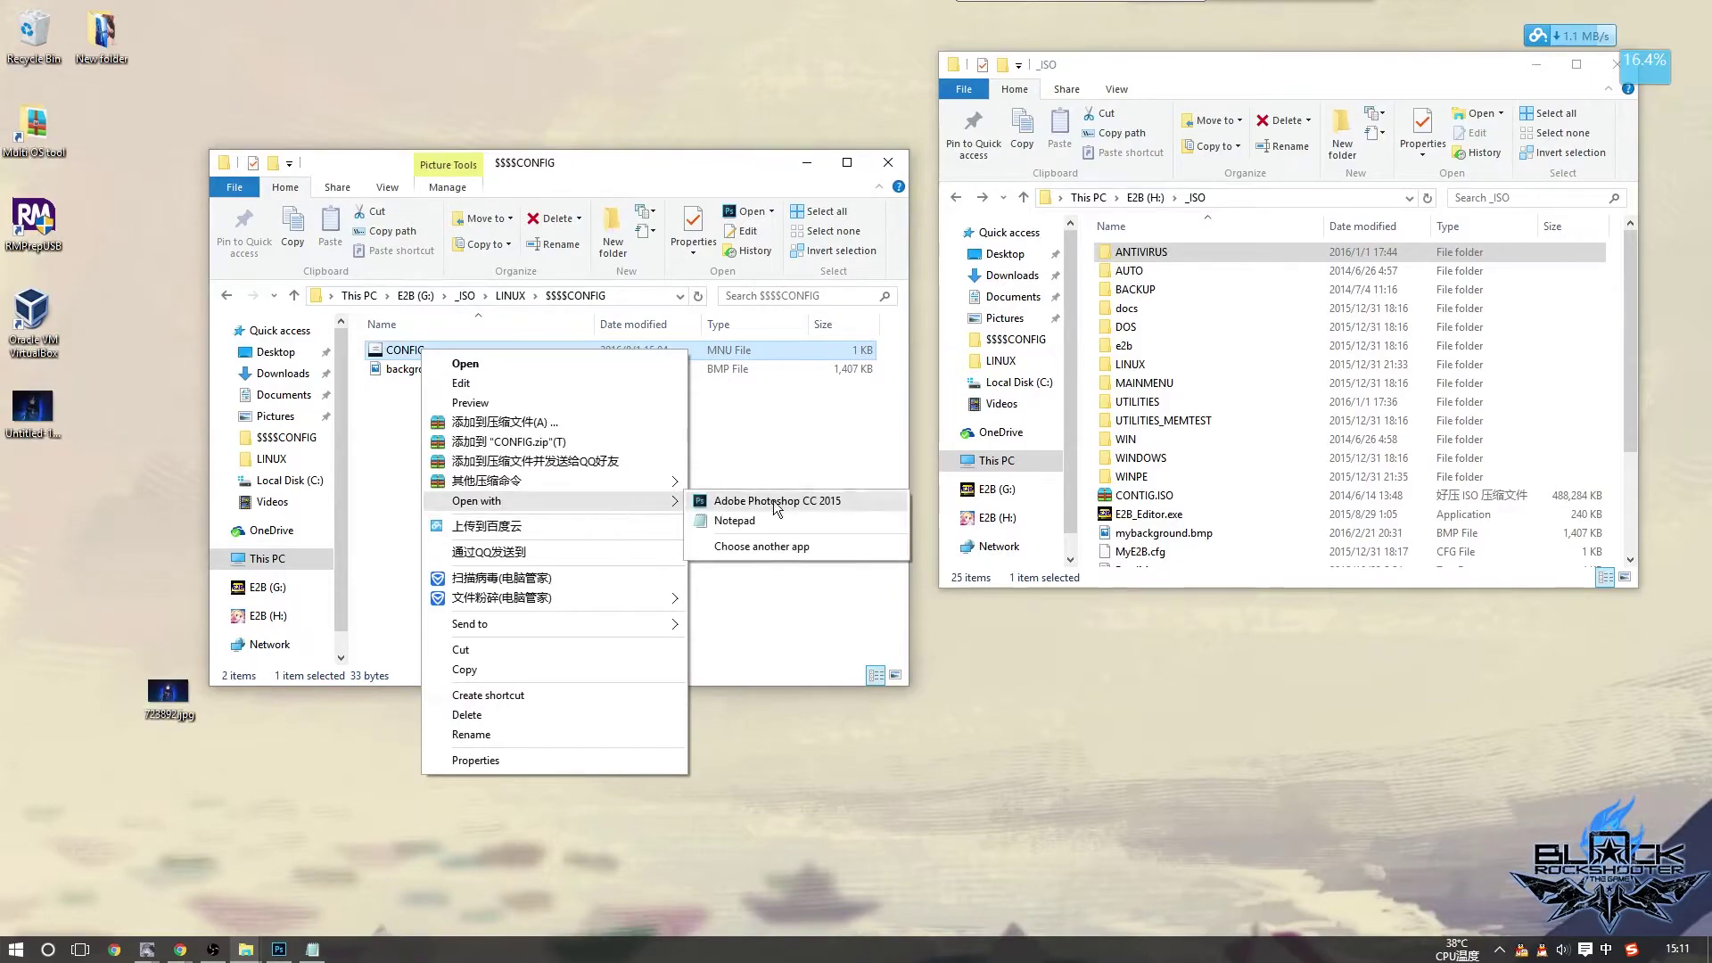
click(749, 525)
drag(671, 407, 700, 386)
drag(565, 438, 223, 435)
drag(670, 394, 647, 474)
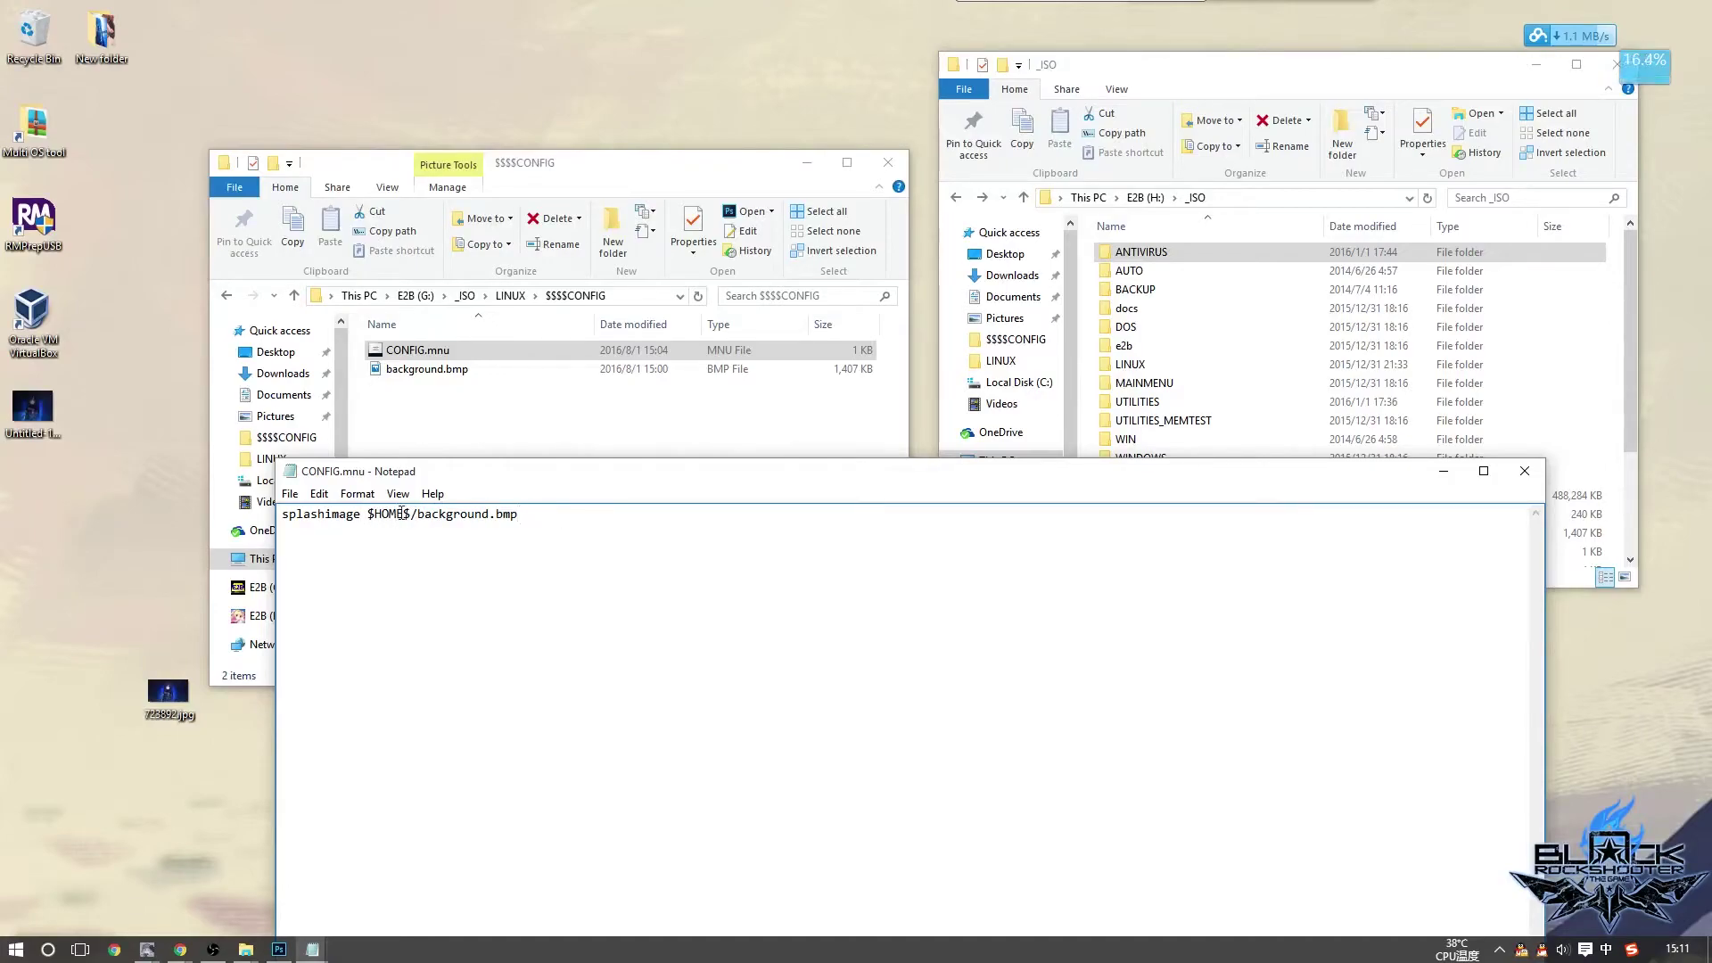
Compare the file name in CONFIG.mnu's splashimage line with the BMP file in the folder, and close the text file
click(535, 419)
drag(447, 421, 375, 339)
click(551, 457)
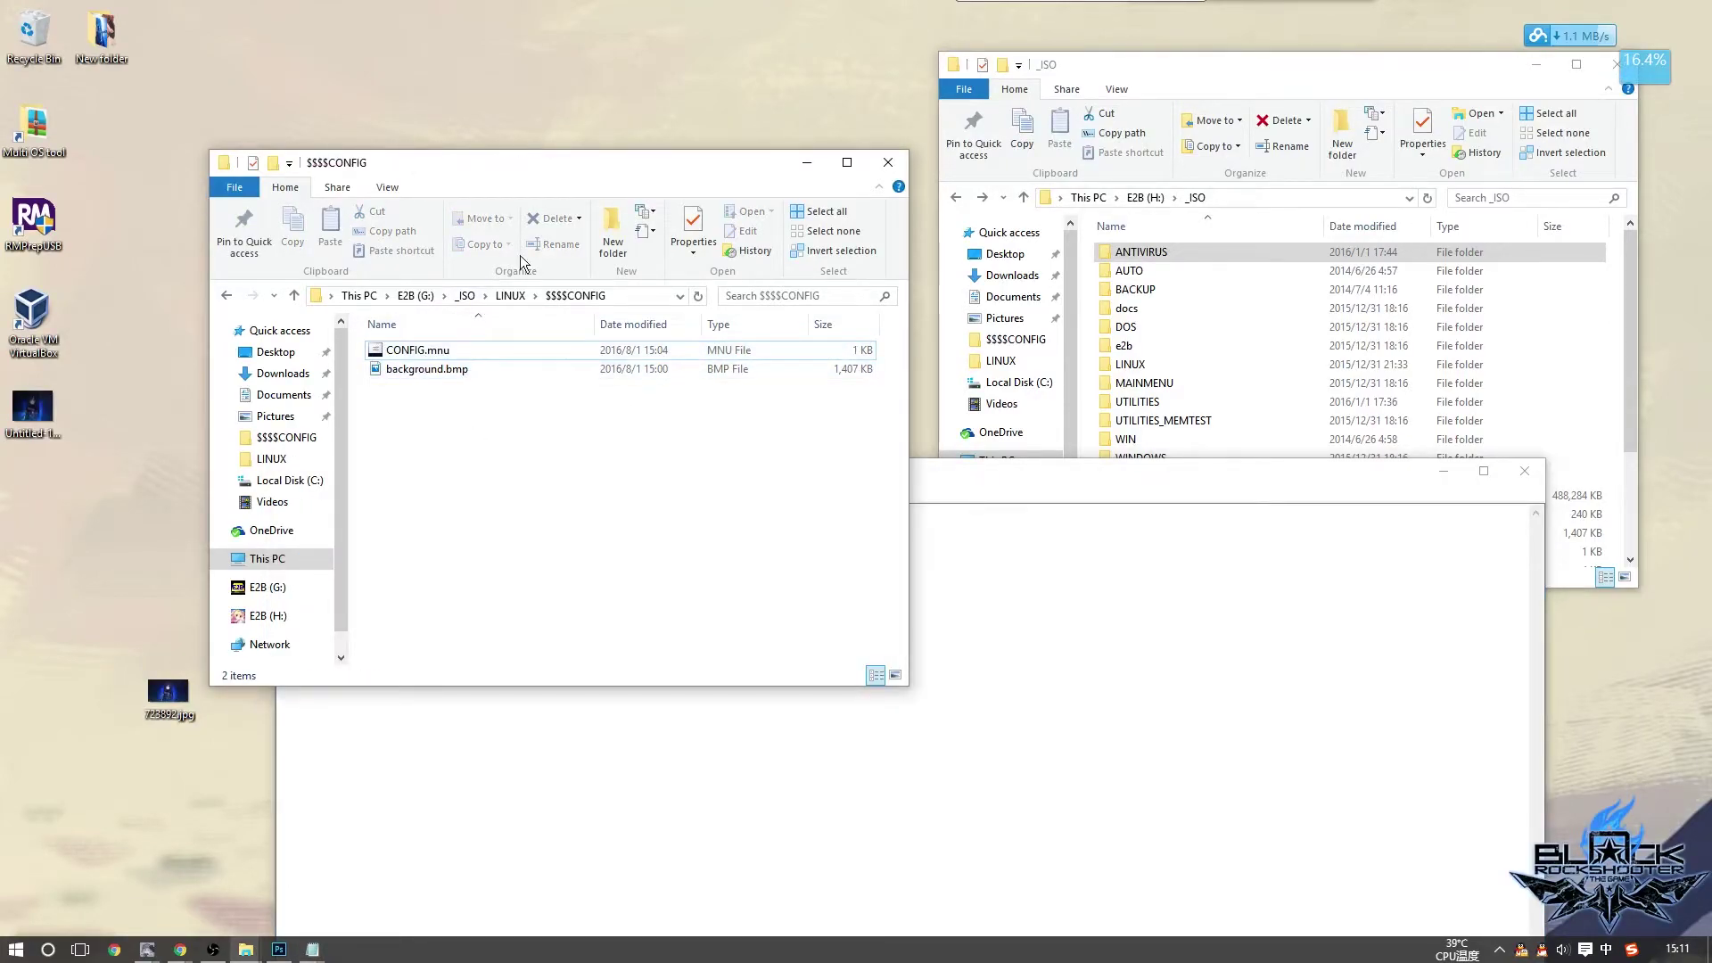
click(495, 501)
key(shift+Left)
key(shift+Left)
key(shift+Left)
key(shift+Left)
key(shift+Left)
key(shift+Left)
key(shift+Left)
key(shift+Left)
key(shift+Left)
key(shift+Left)
key(shift+Left)
key(shift+Left)
key(shift+Left)
key(shift+Left)
click(604, 527)
click(544, 414)
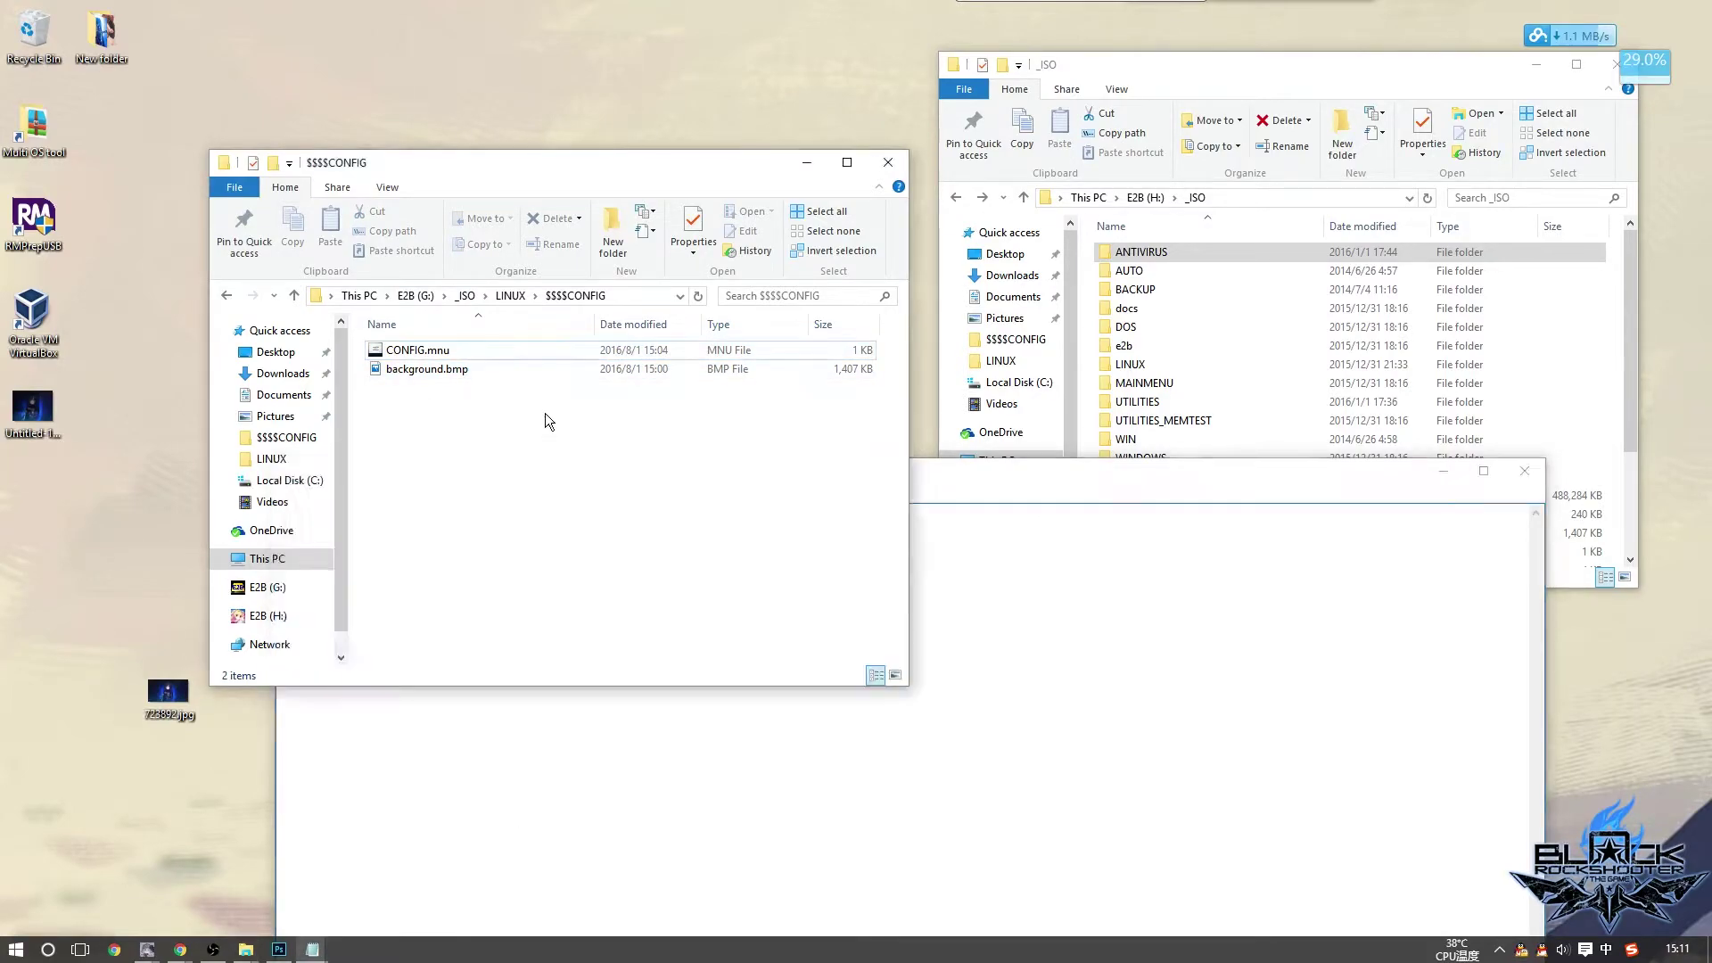
click(888, 488)
drag(889, 489, 770, 484)
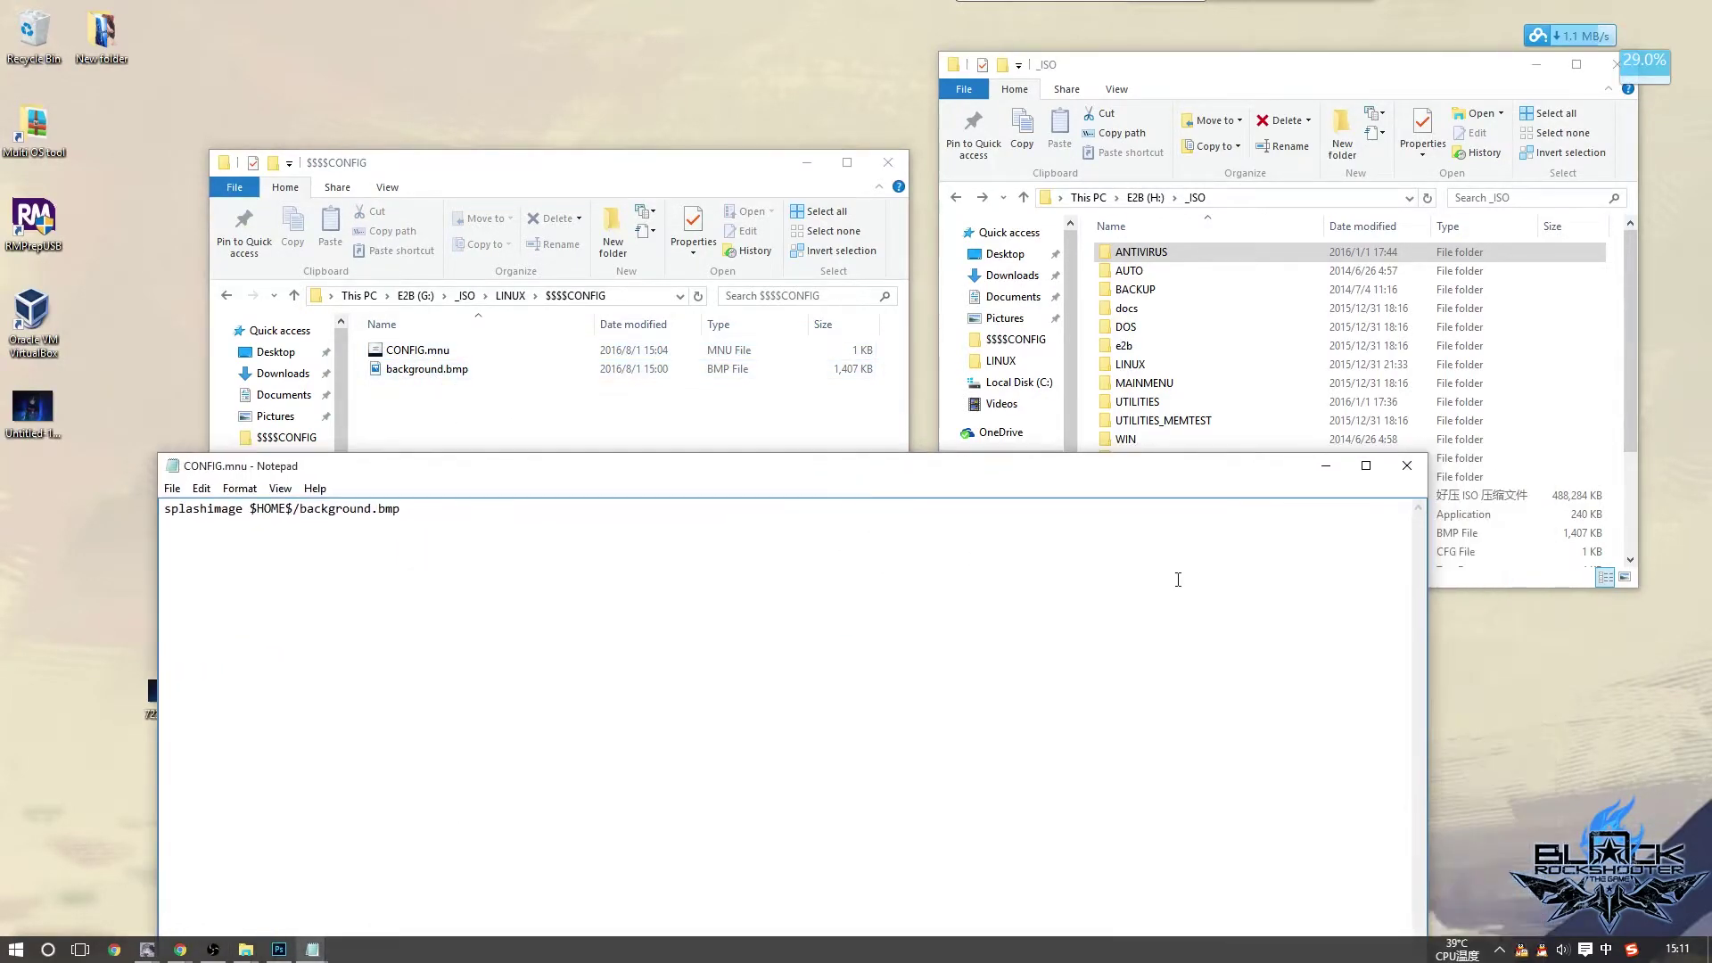
click(1413, 472)
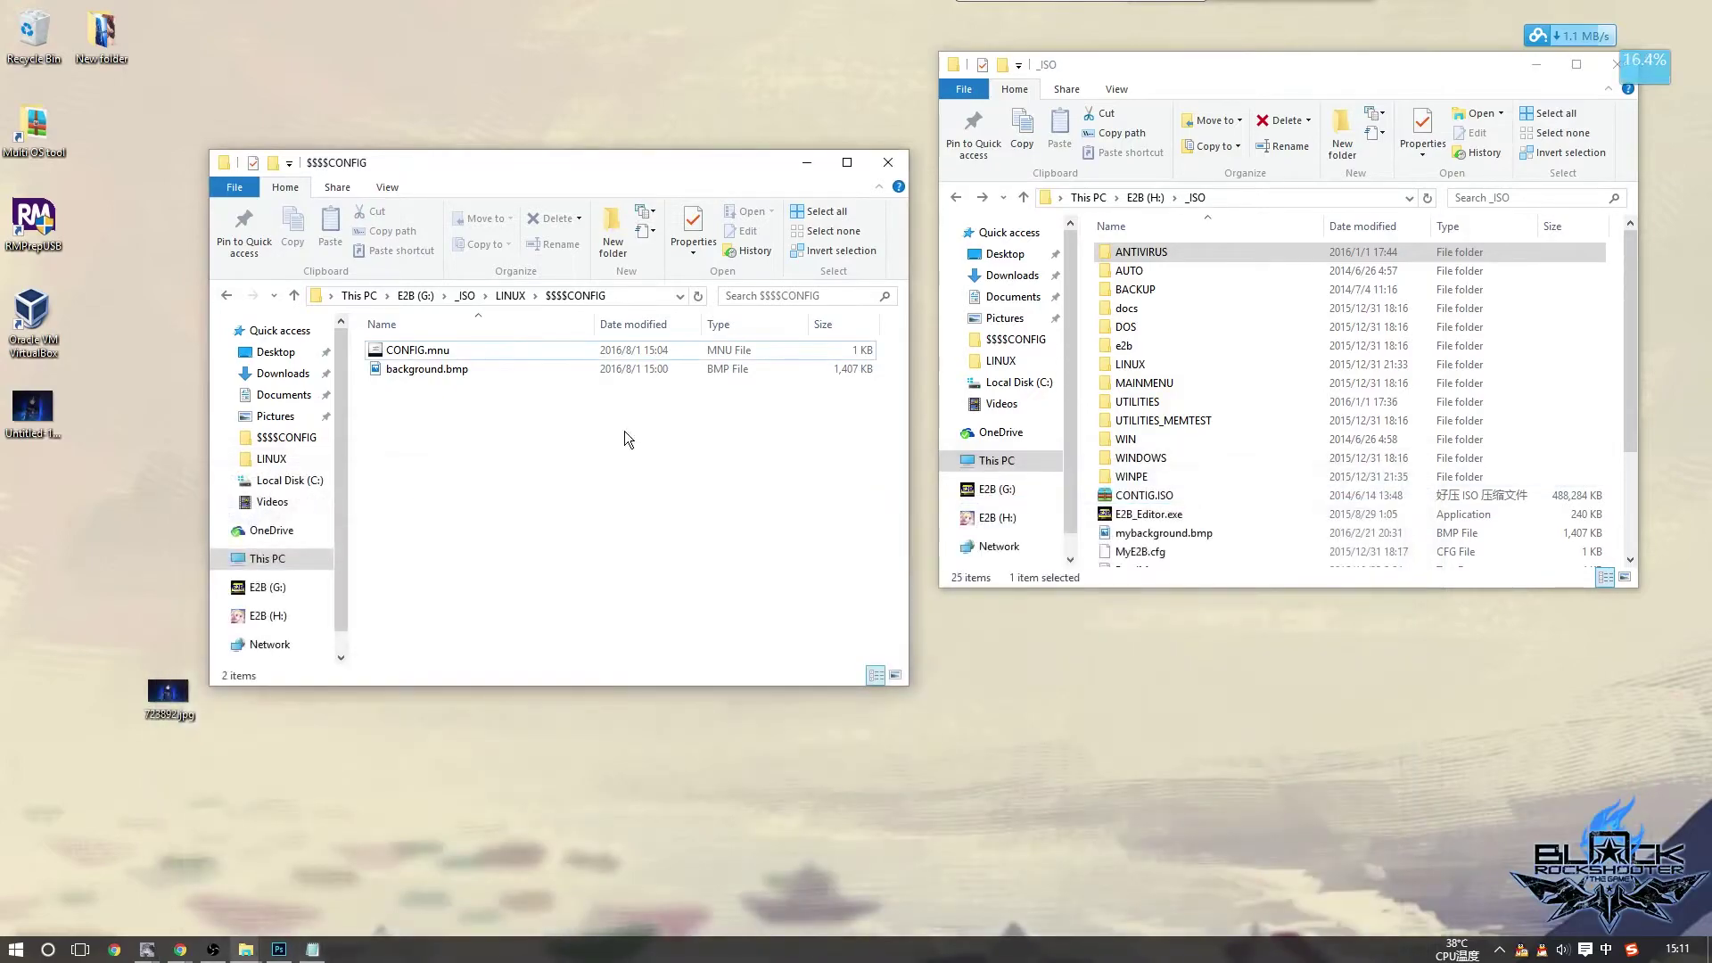
Clear both File Explorer windows off the desktop, closing the G: drive's $$$$CONFIG one
click(434, 368)
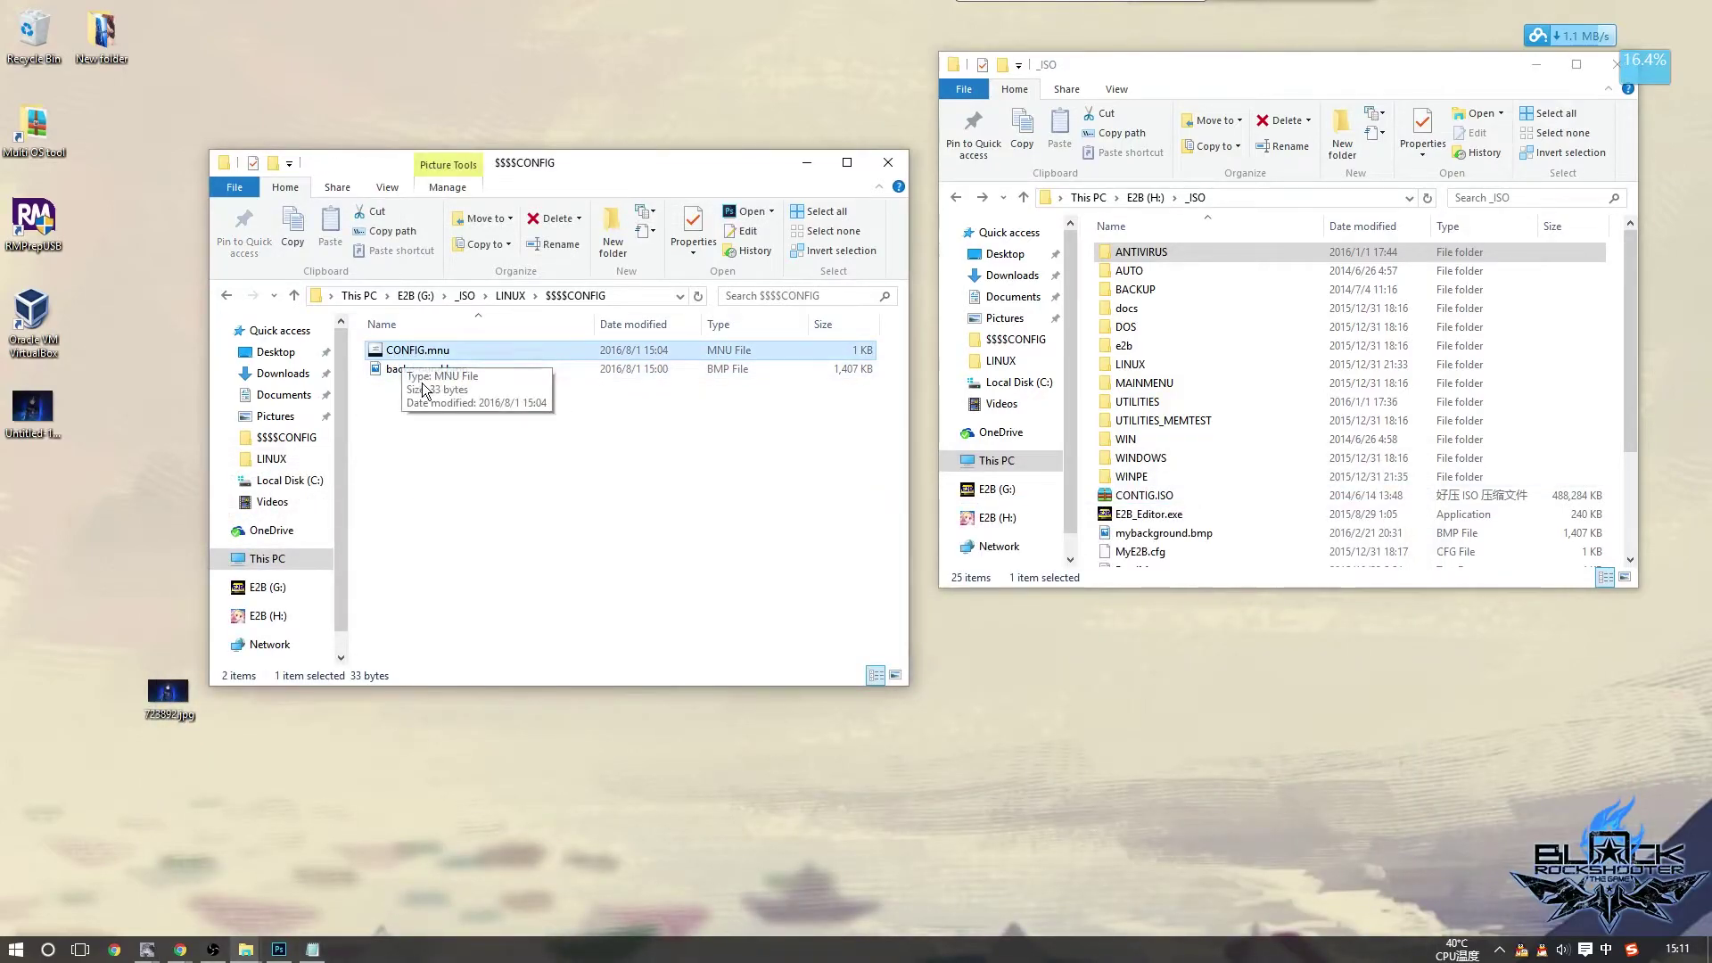
click(558, 416)
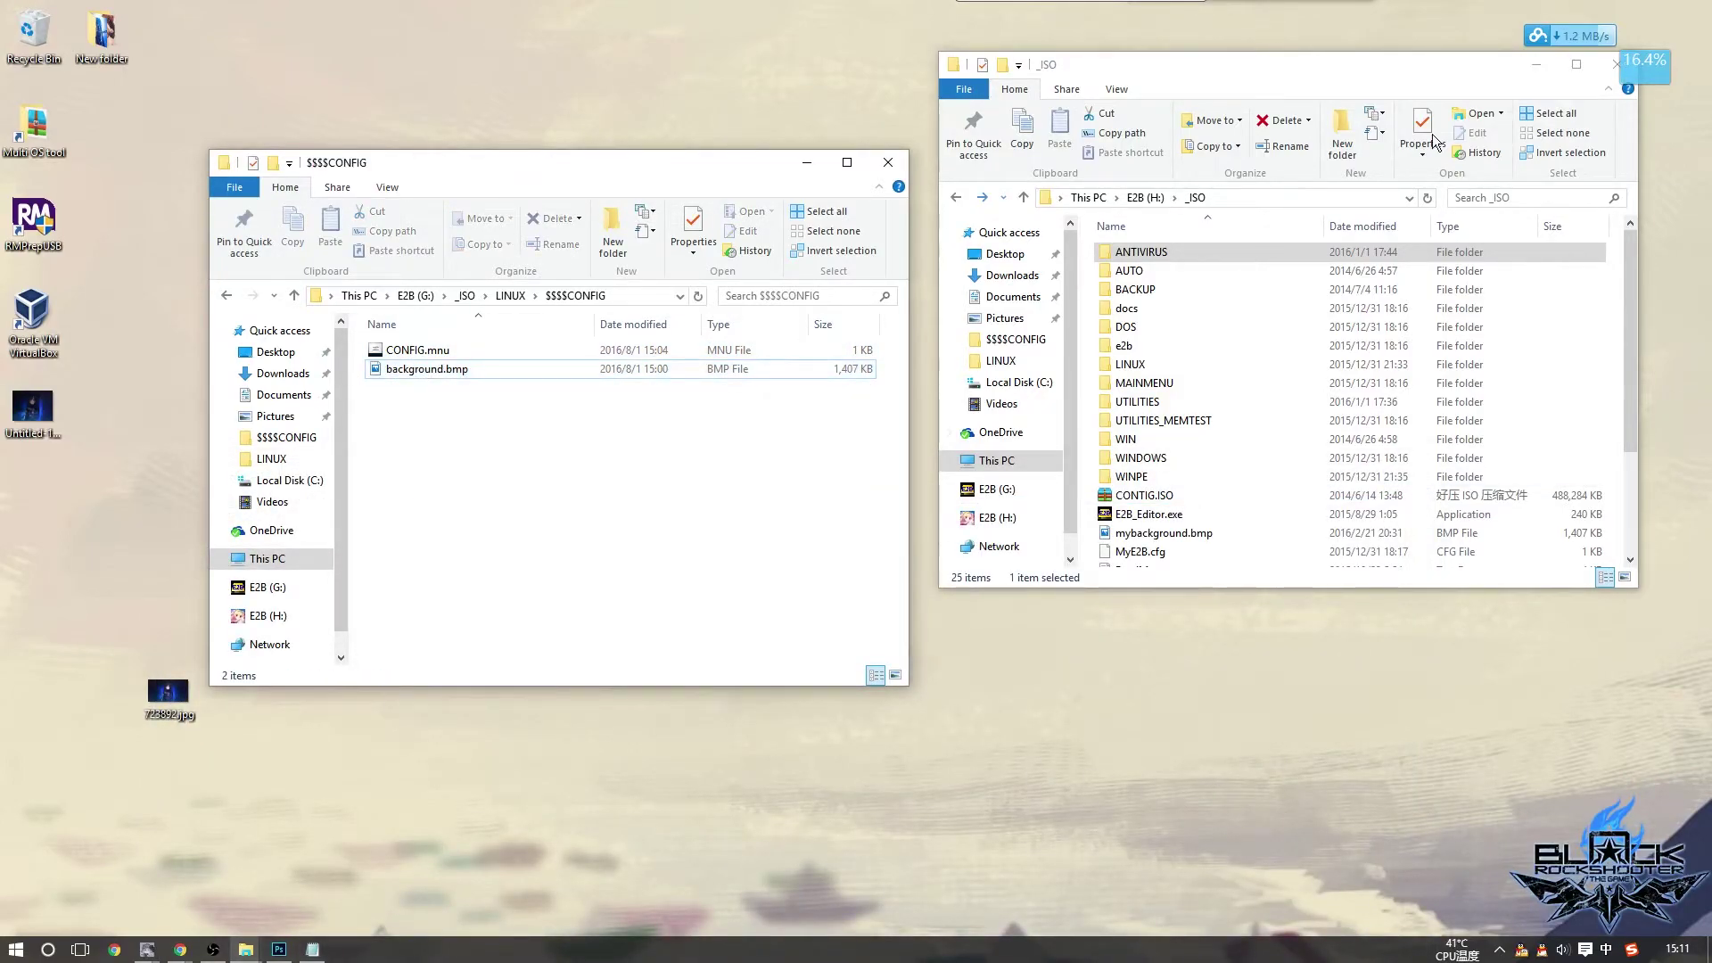
click(1549, 66)
click(889, 161)
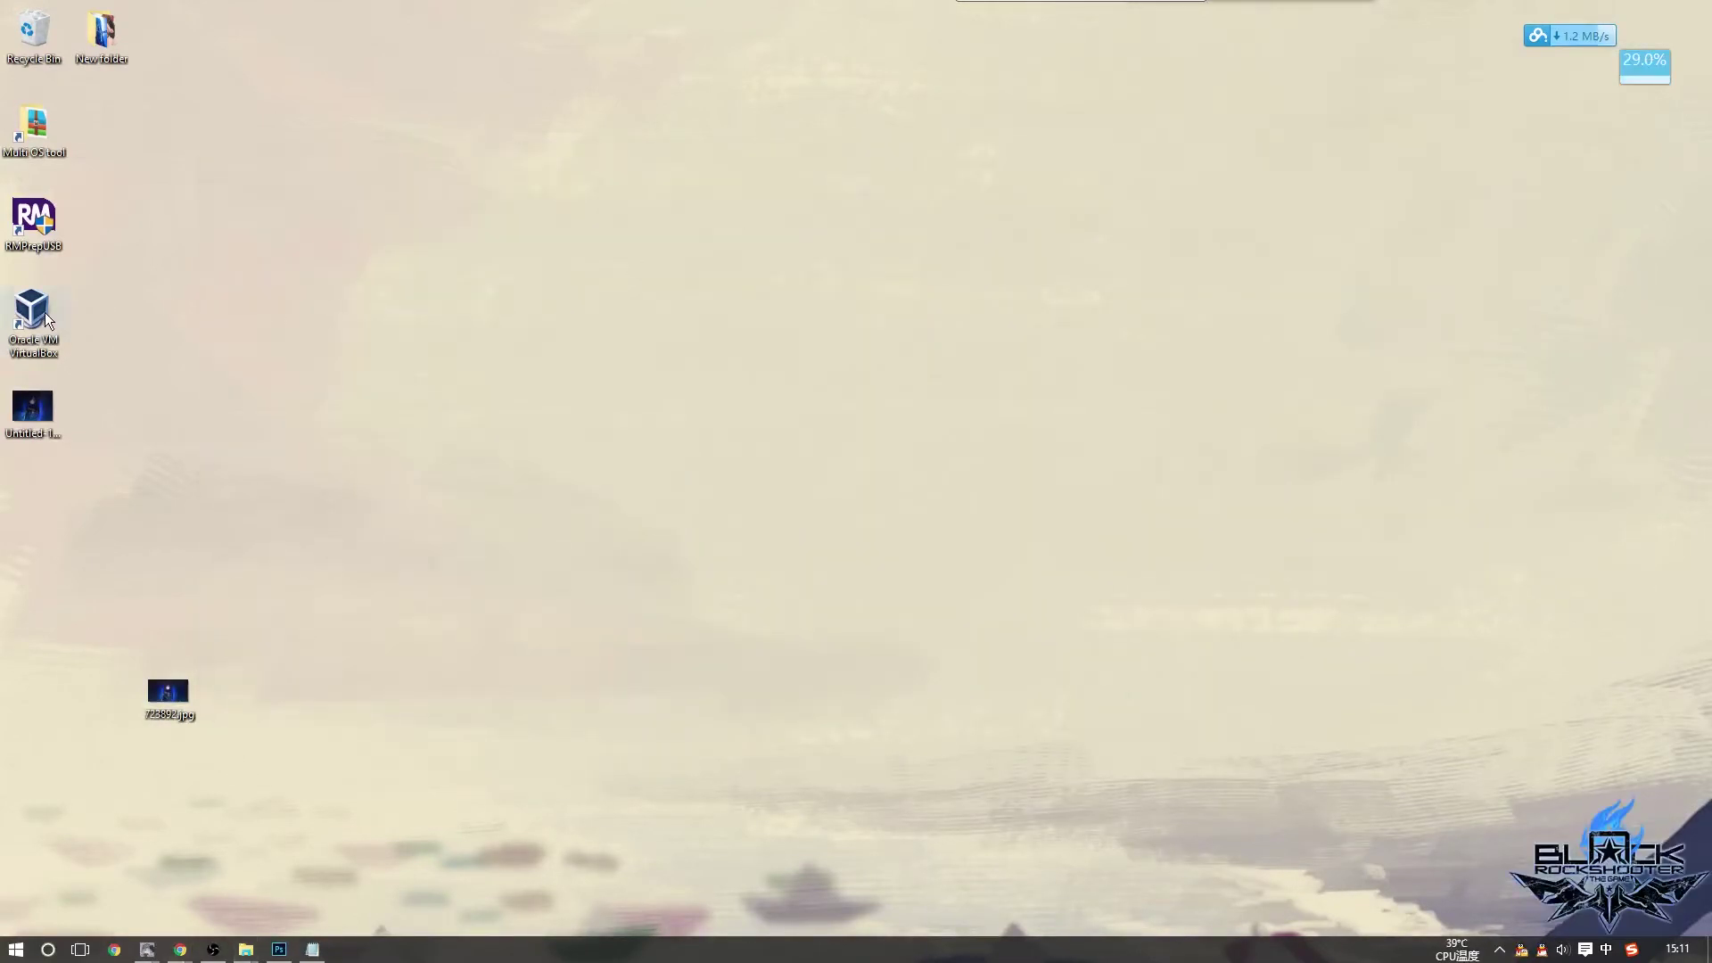
Run Oracle VM VirtualBox as administrator and remove the USB virtual machine from the list without deleting its files
right_click(24, 305)
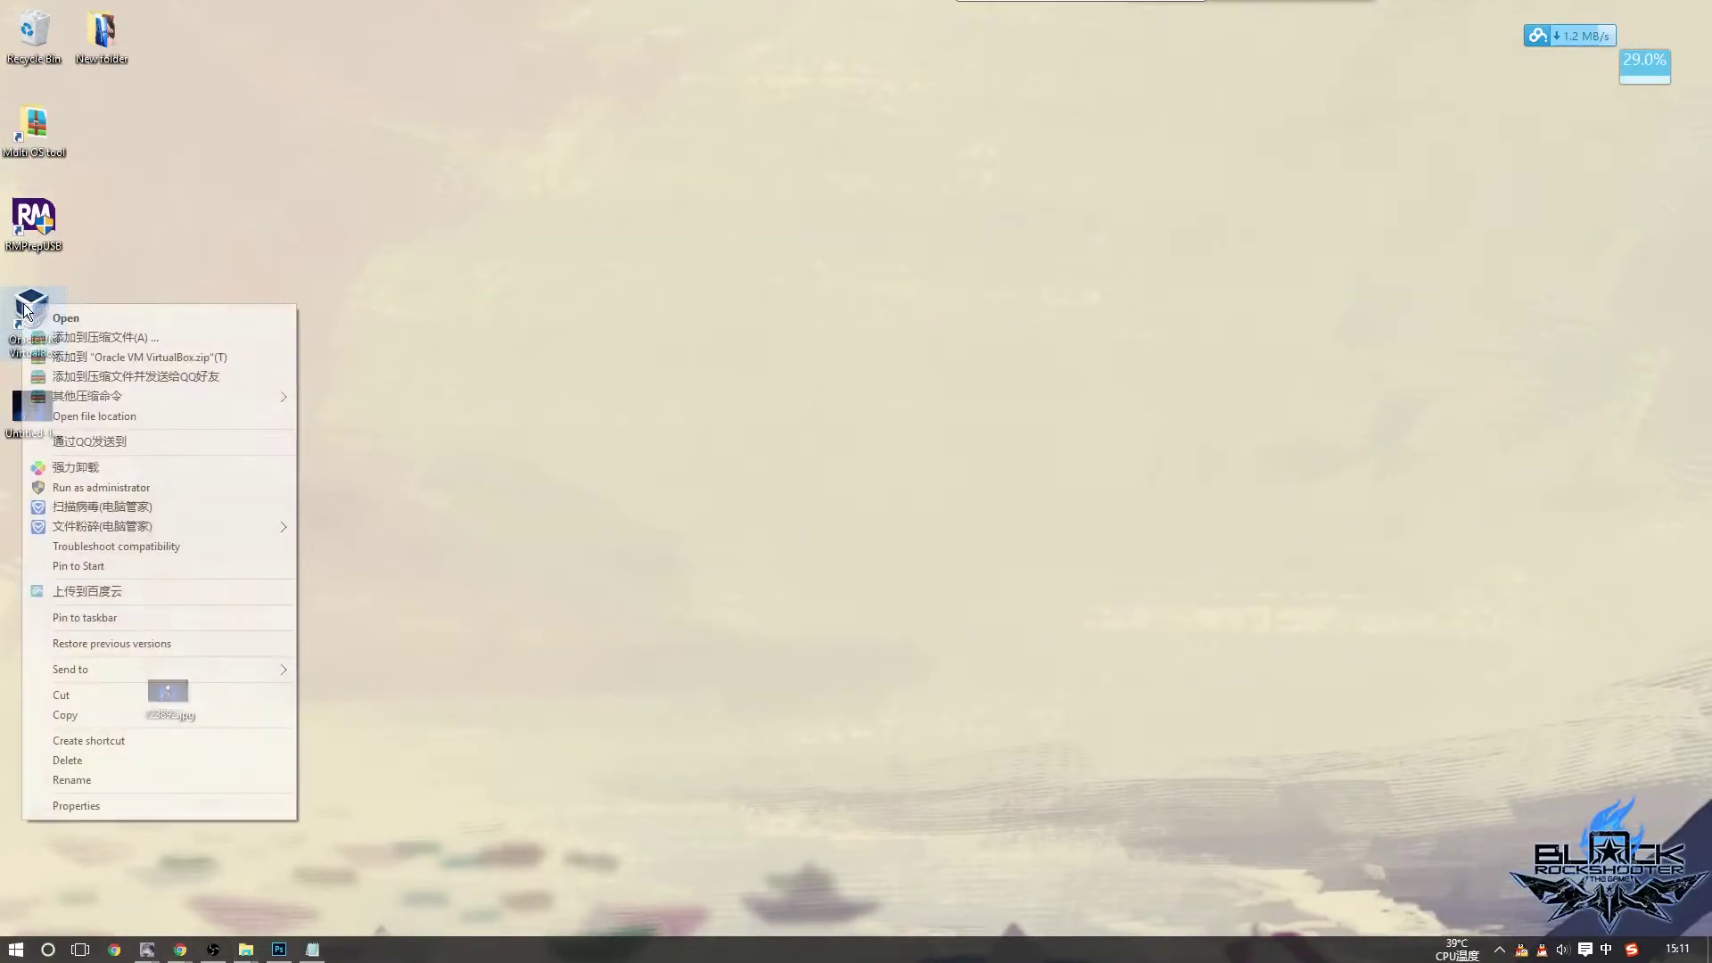
click(134, 488)
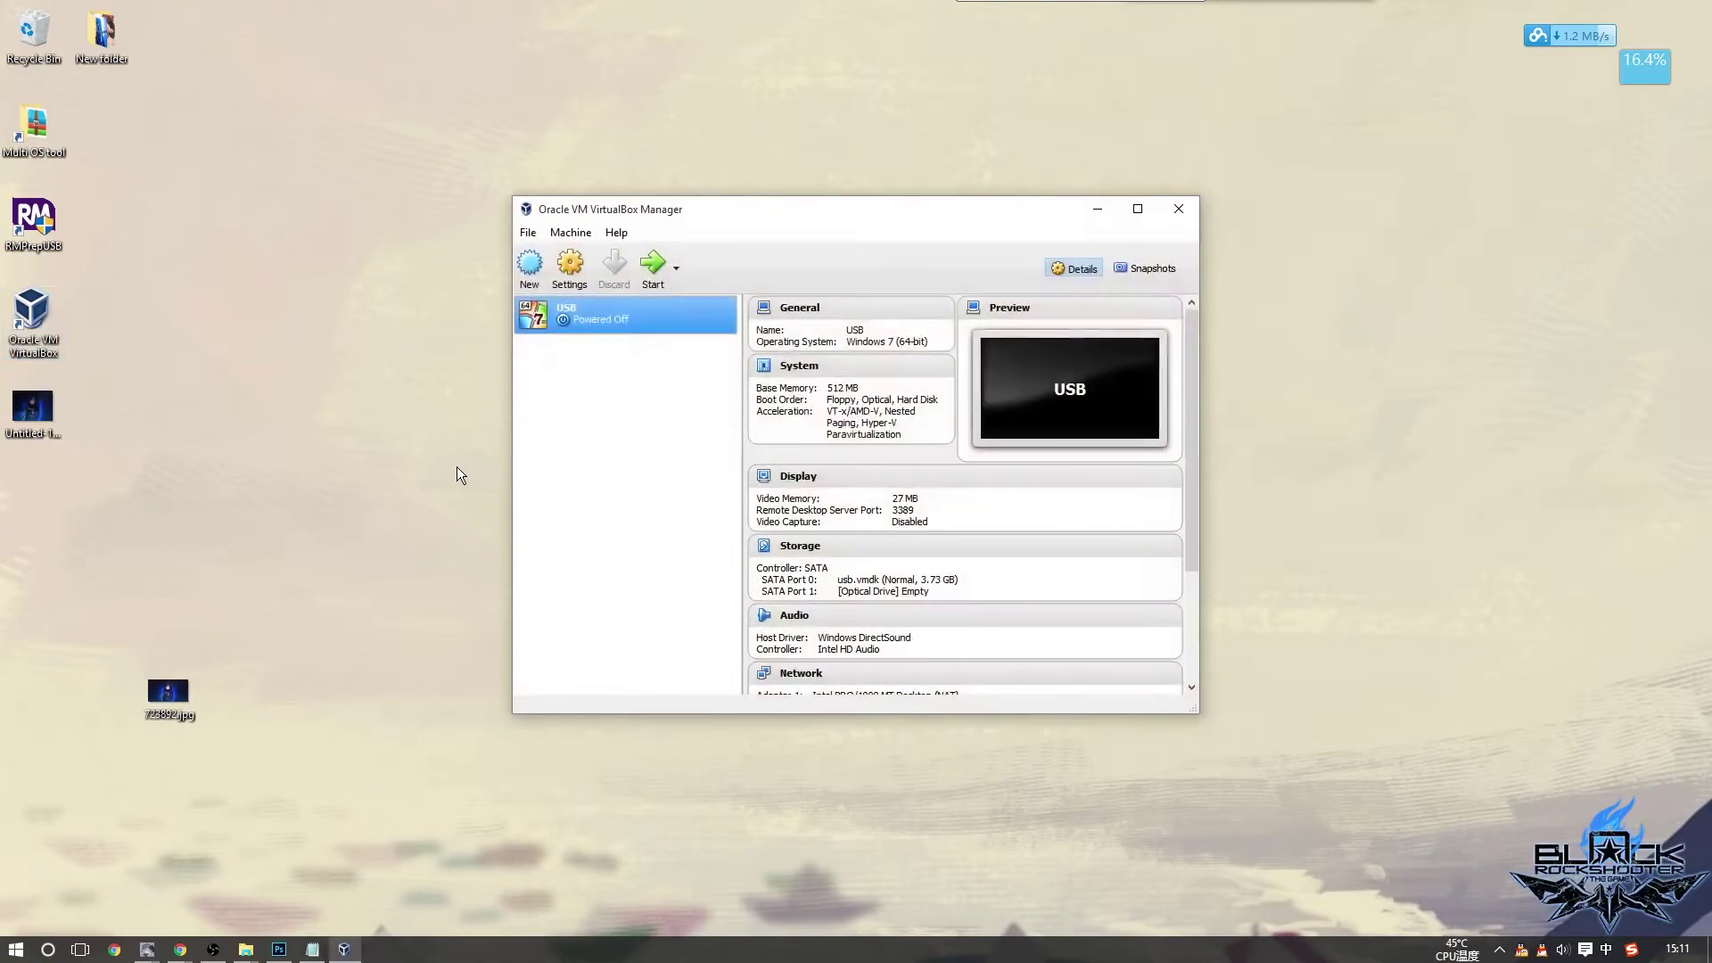
right_click(667, 316)
click(719, 367)
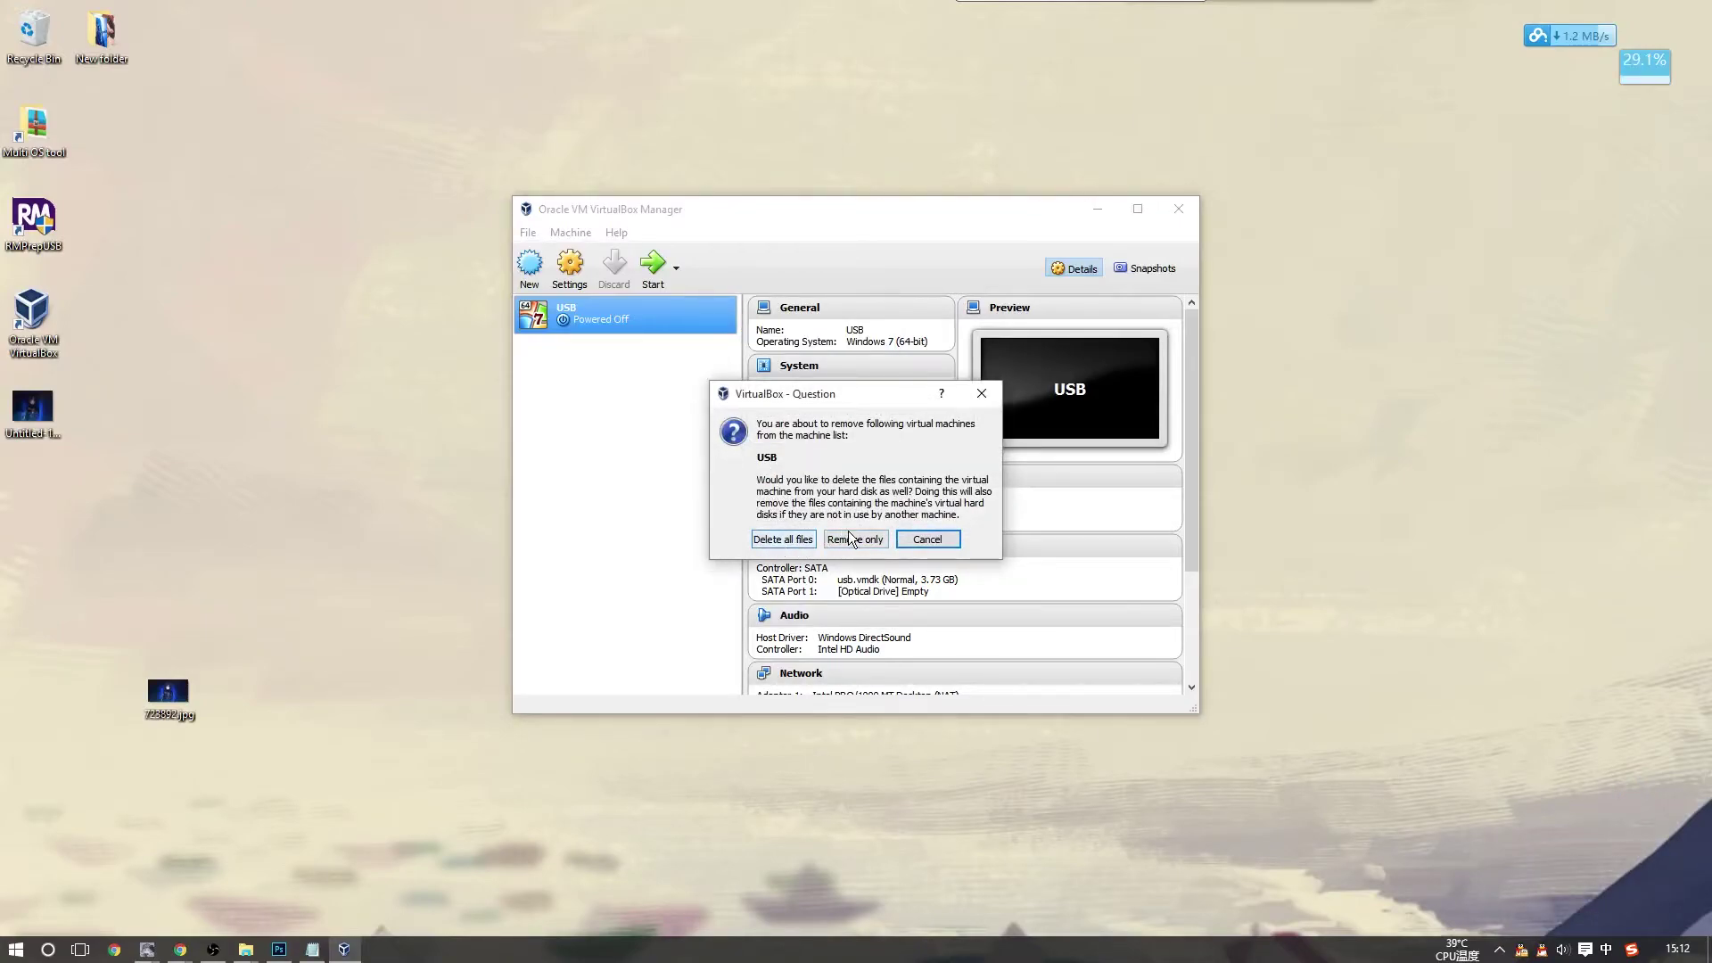
click(841, 539)
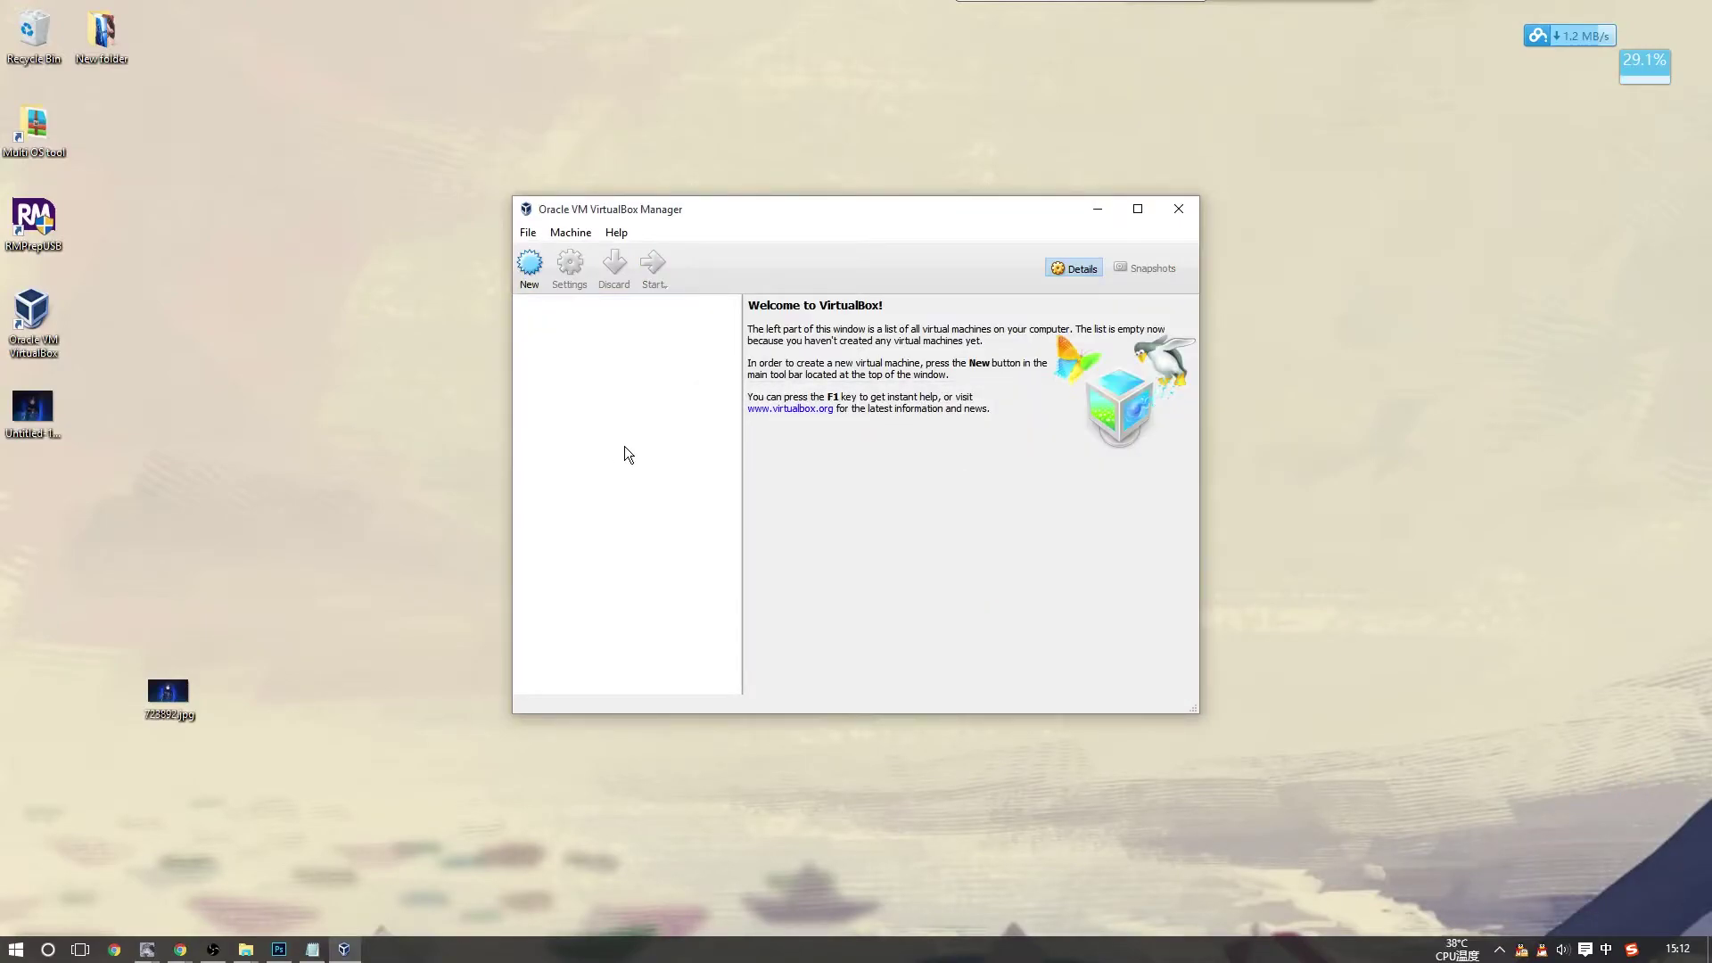
Start creating a virtual machine in expert mode and name it USB
click(530, 264)
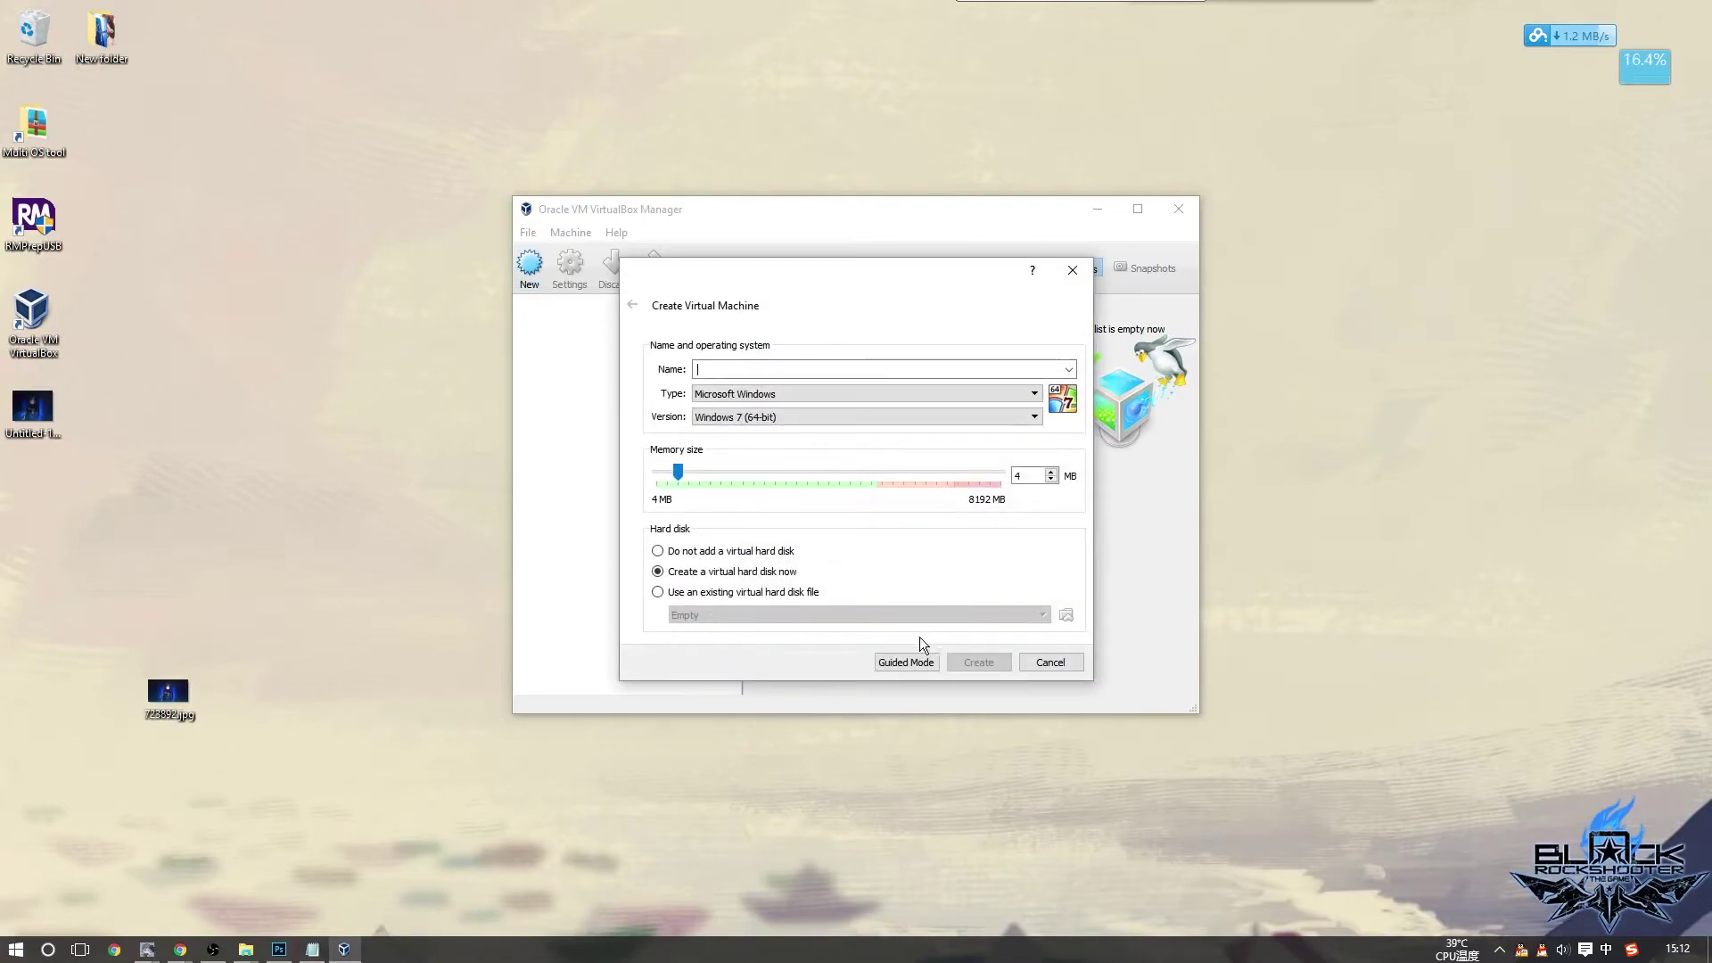
click(906, 662)
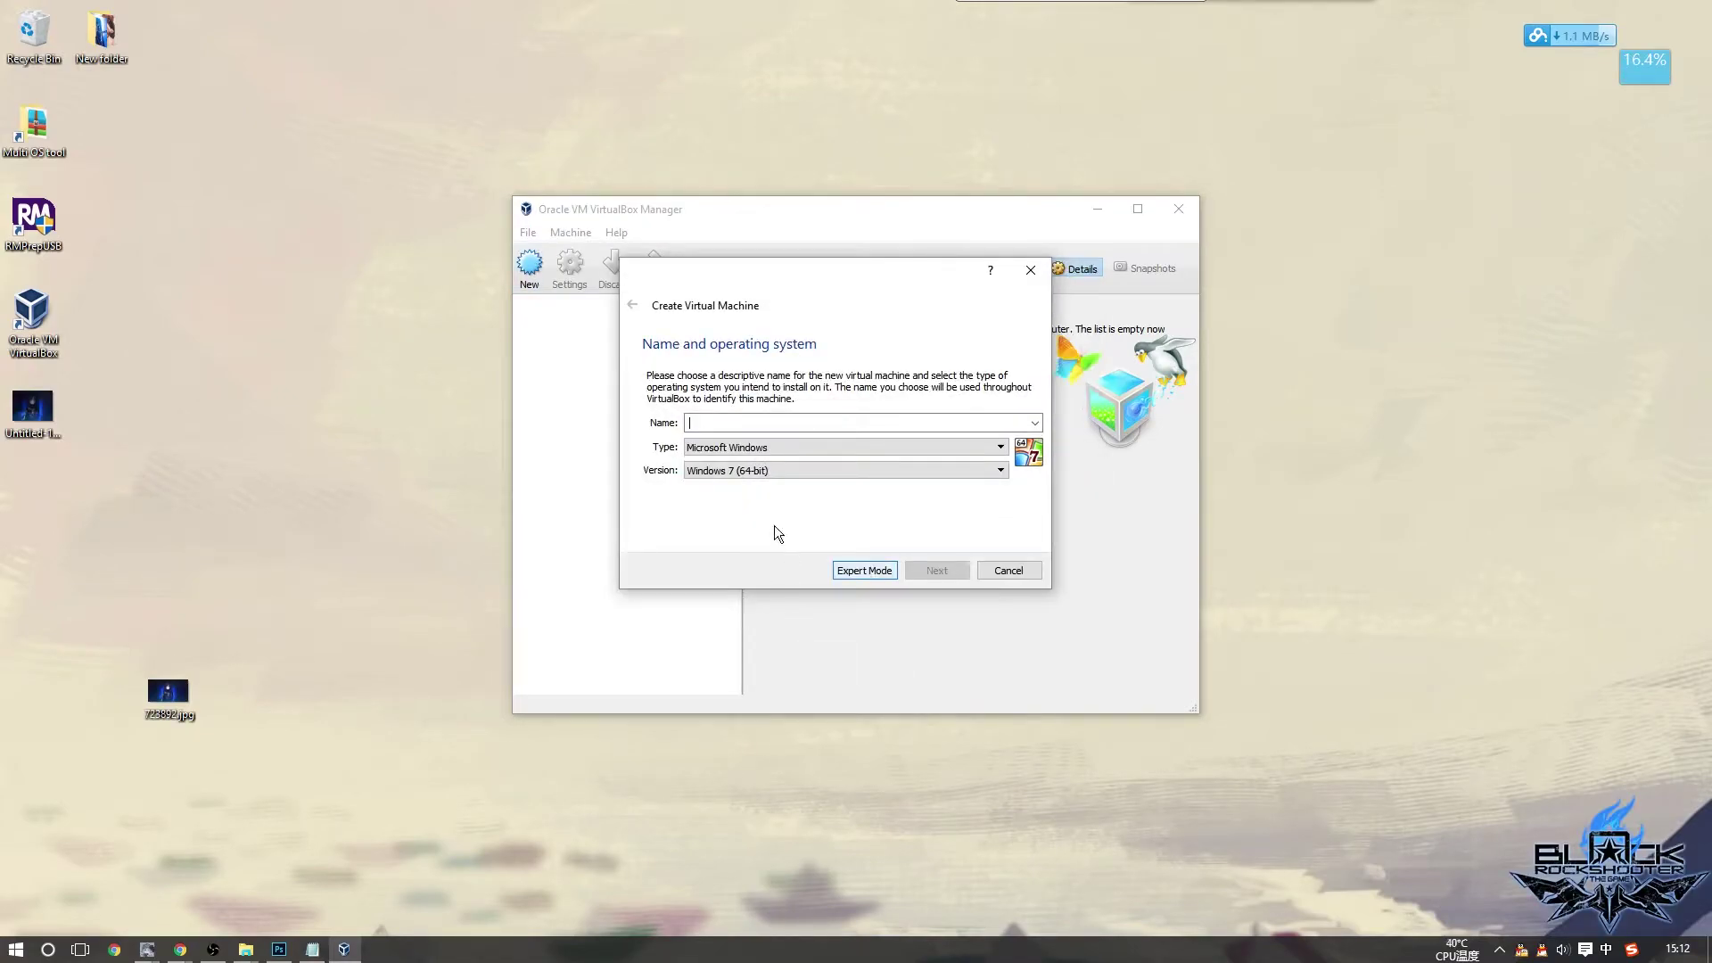
click(870, 571)
click(723, 368)
text(USB)
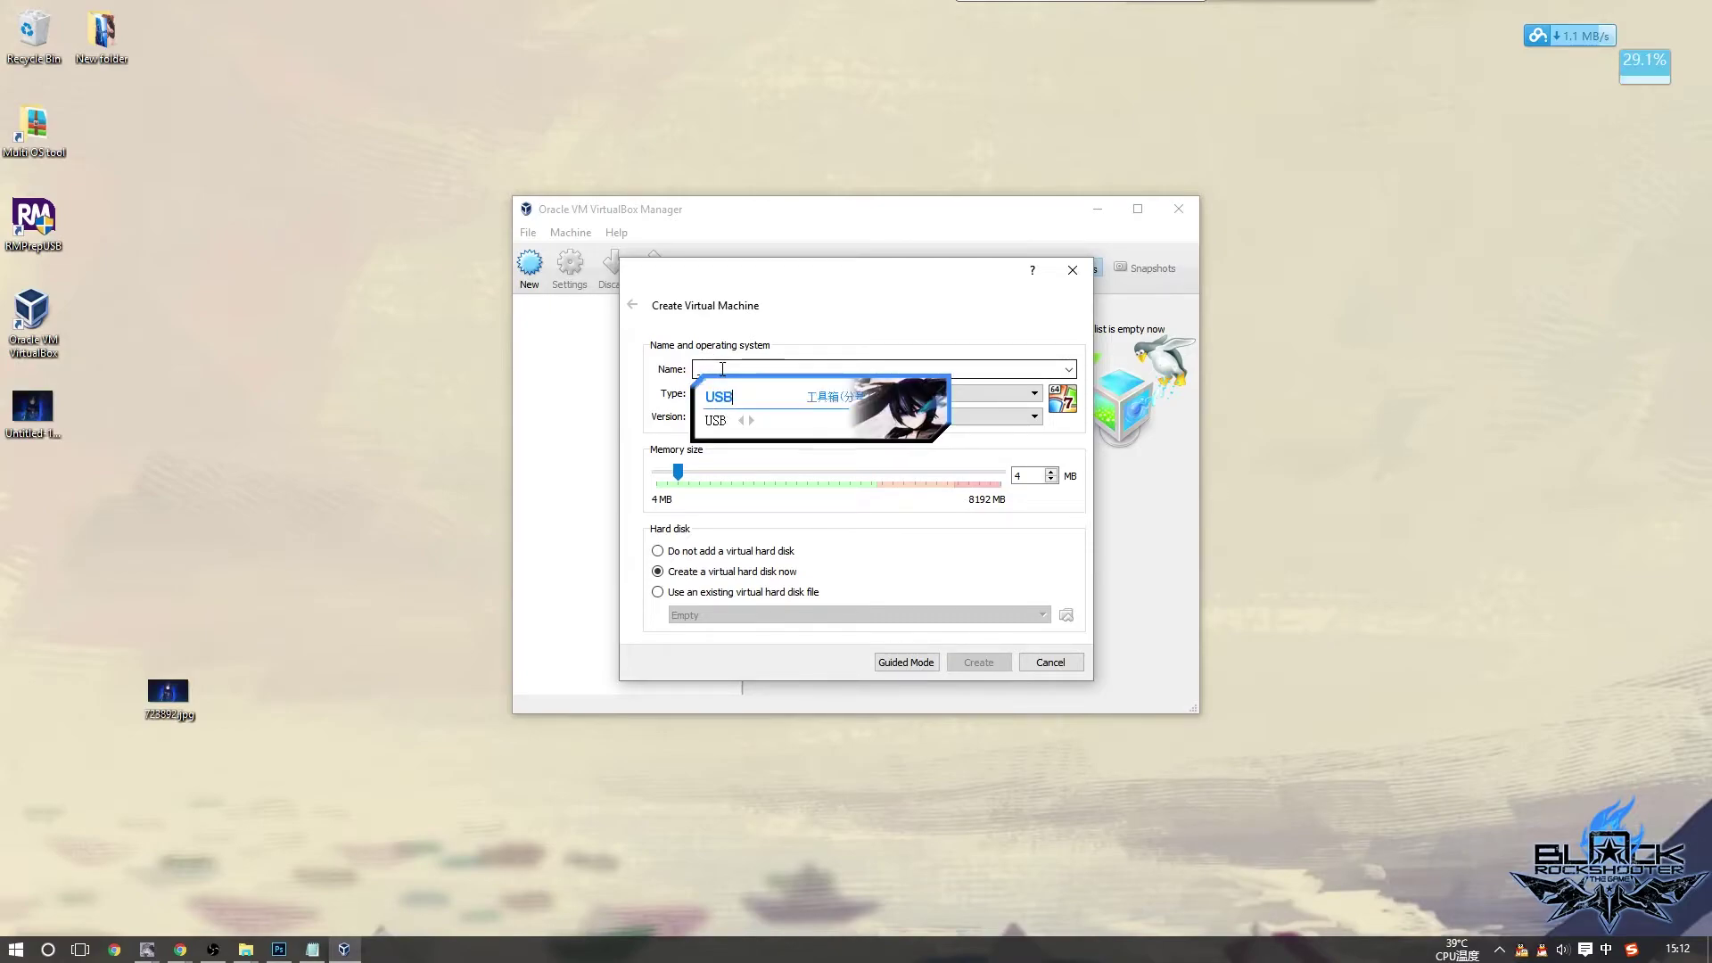
key(Return)
Use the existing usb.vmdk file on drive C: as the hard disk and create the virtual machine as USB2
click(676, 593)
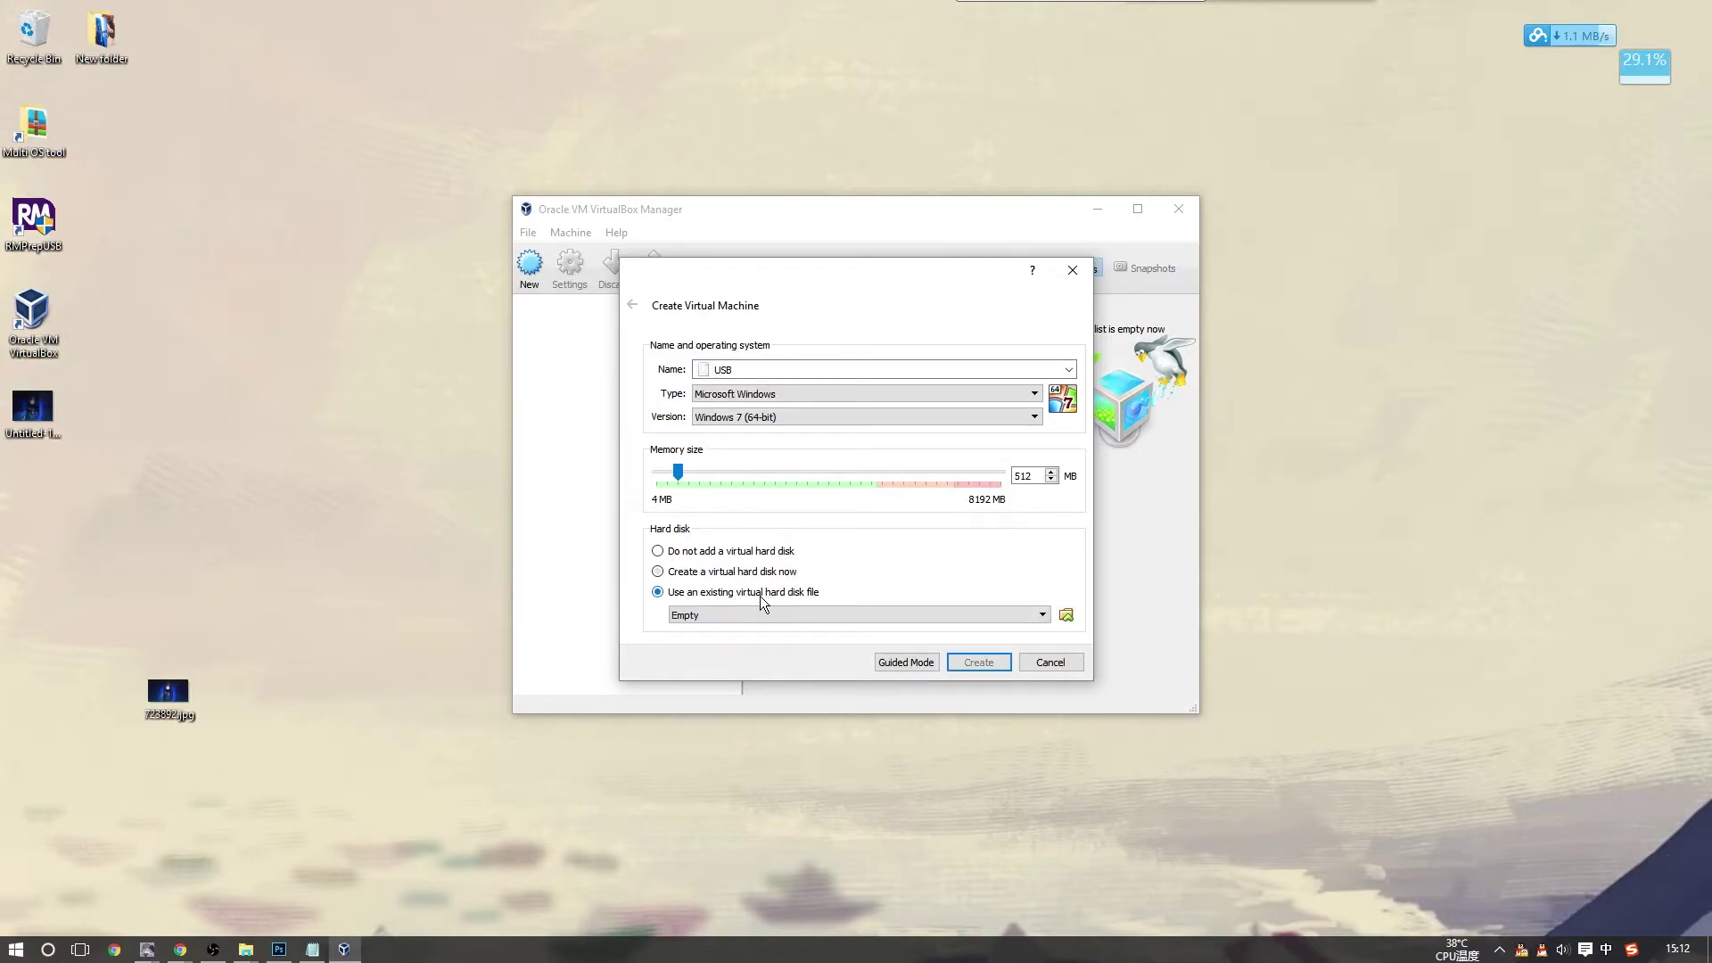
click(1066, 615)
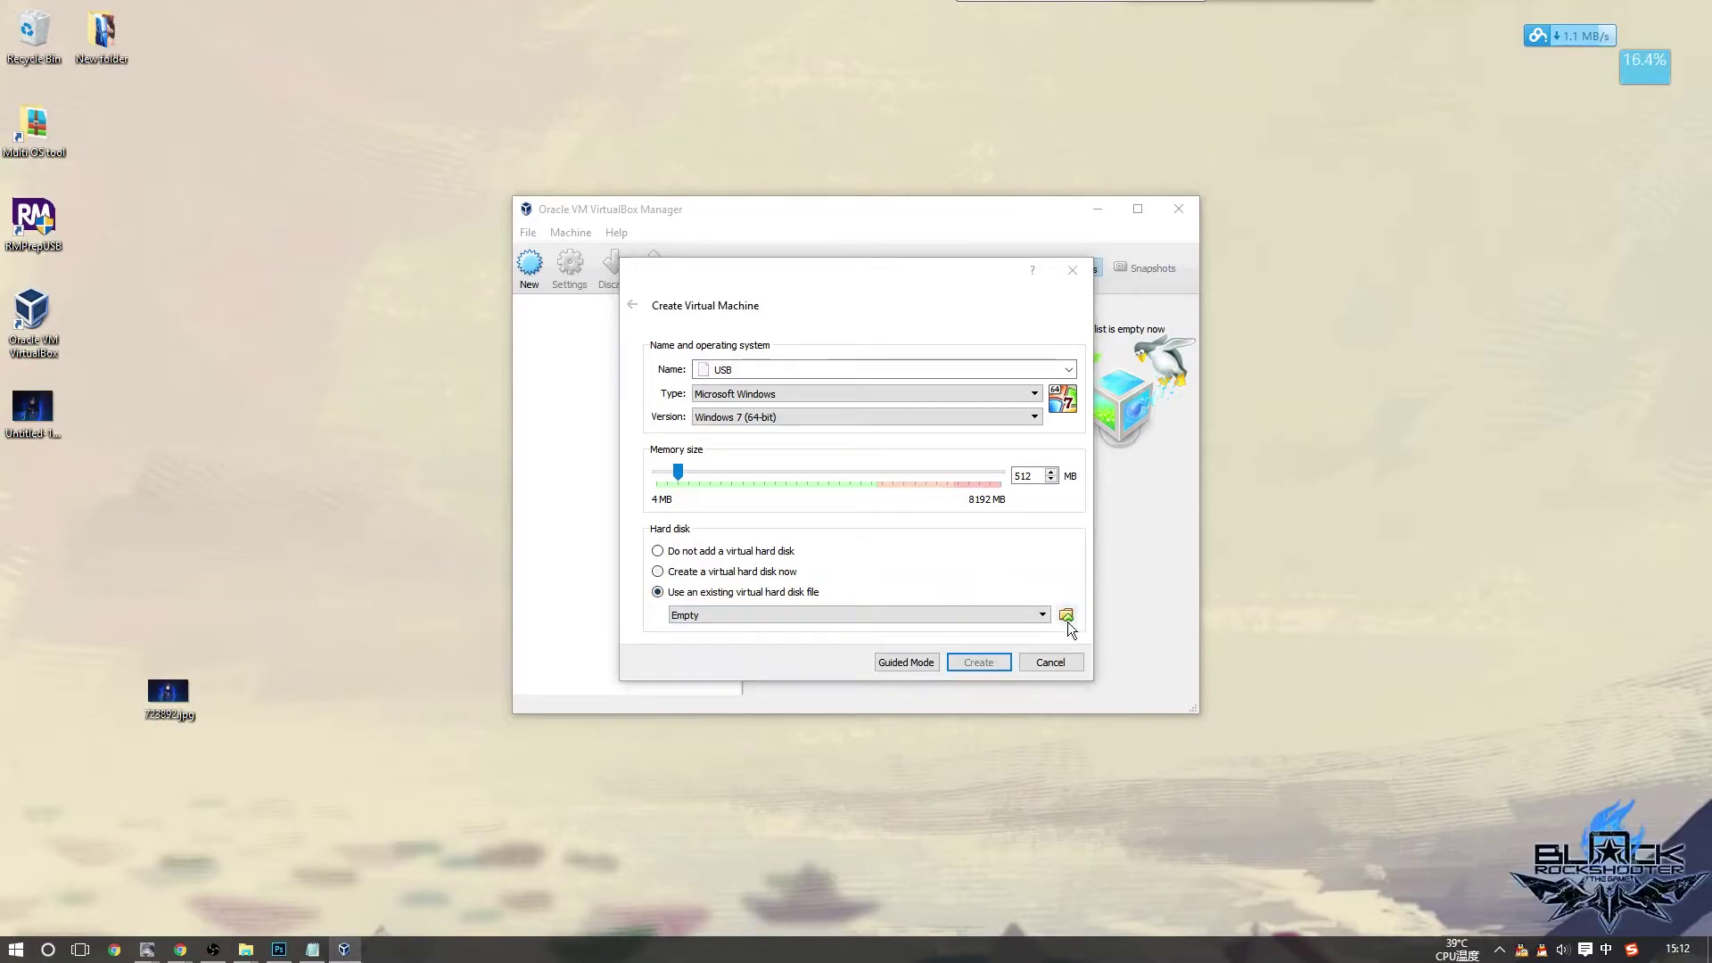
drag(885, 277, 677, 165)
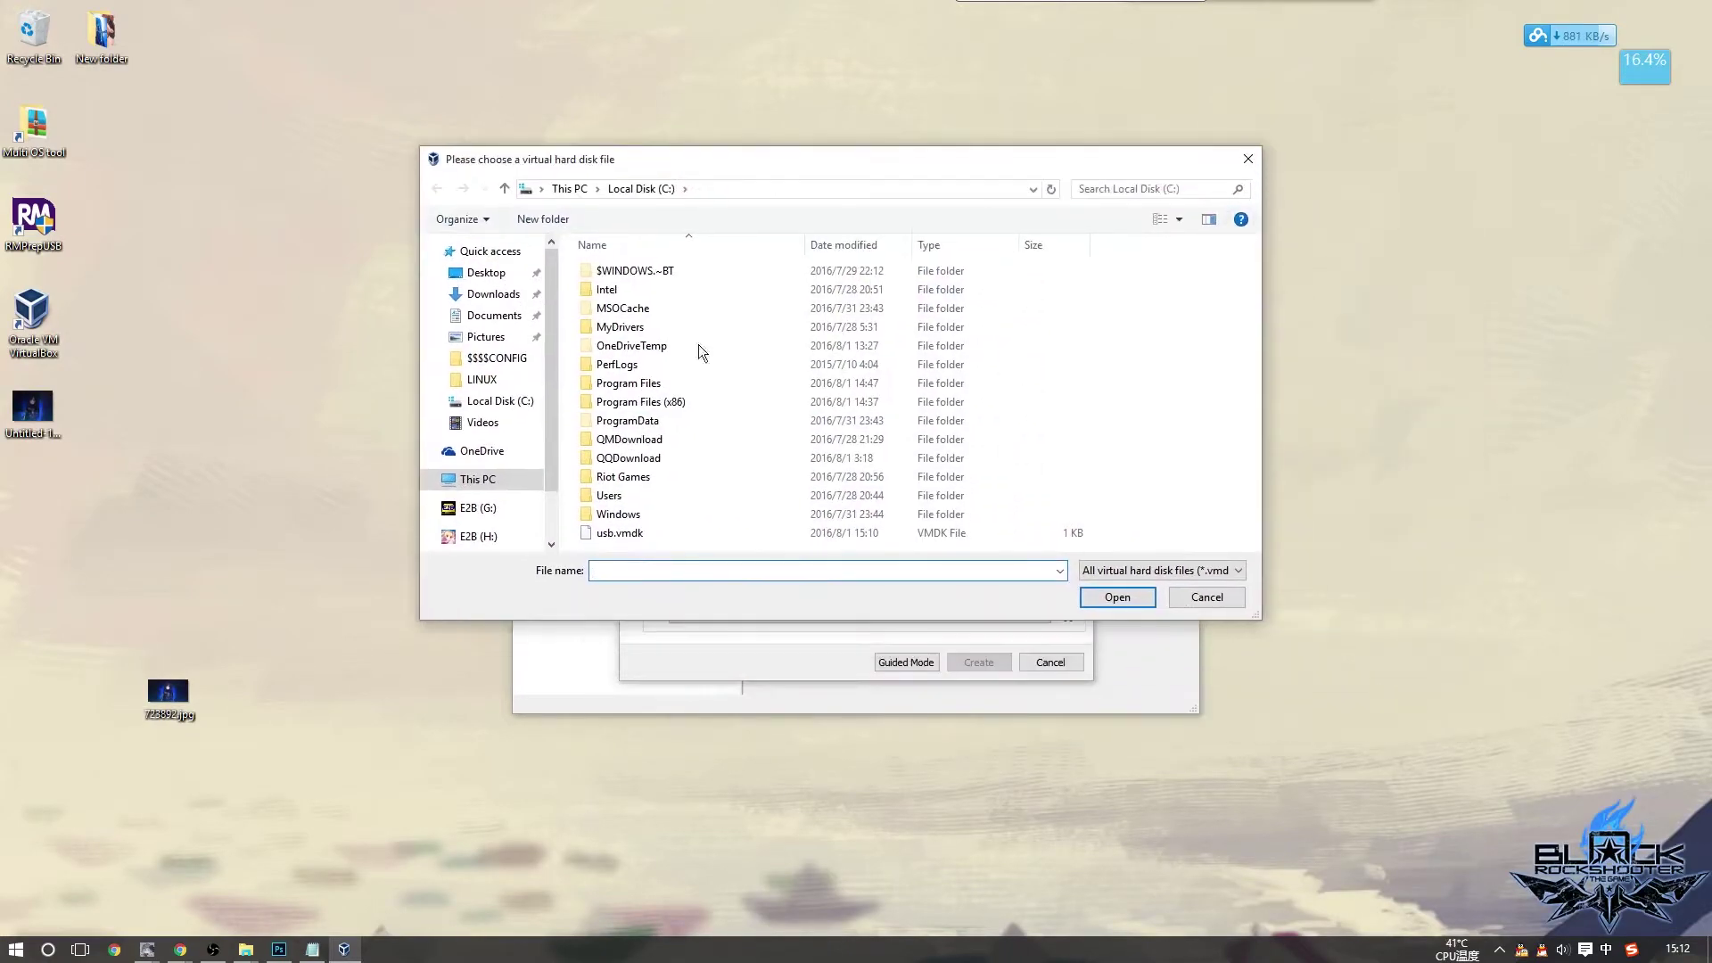
click(618, 535)
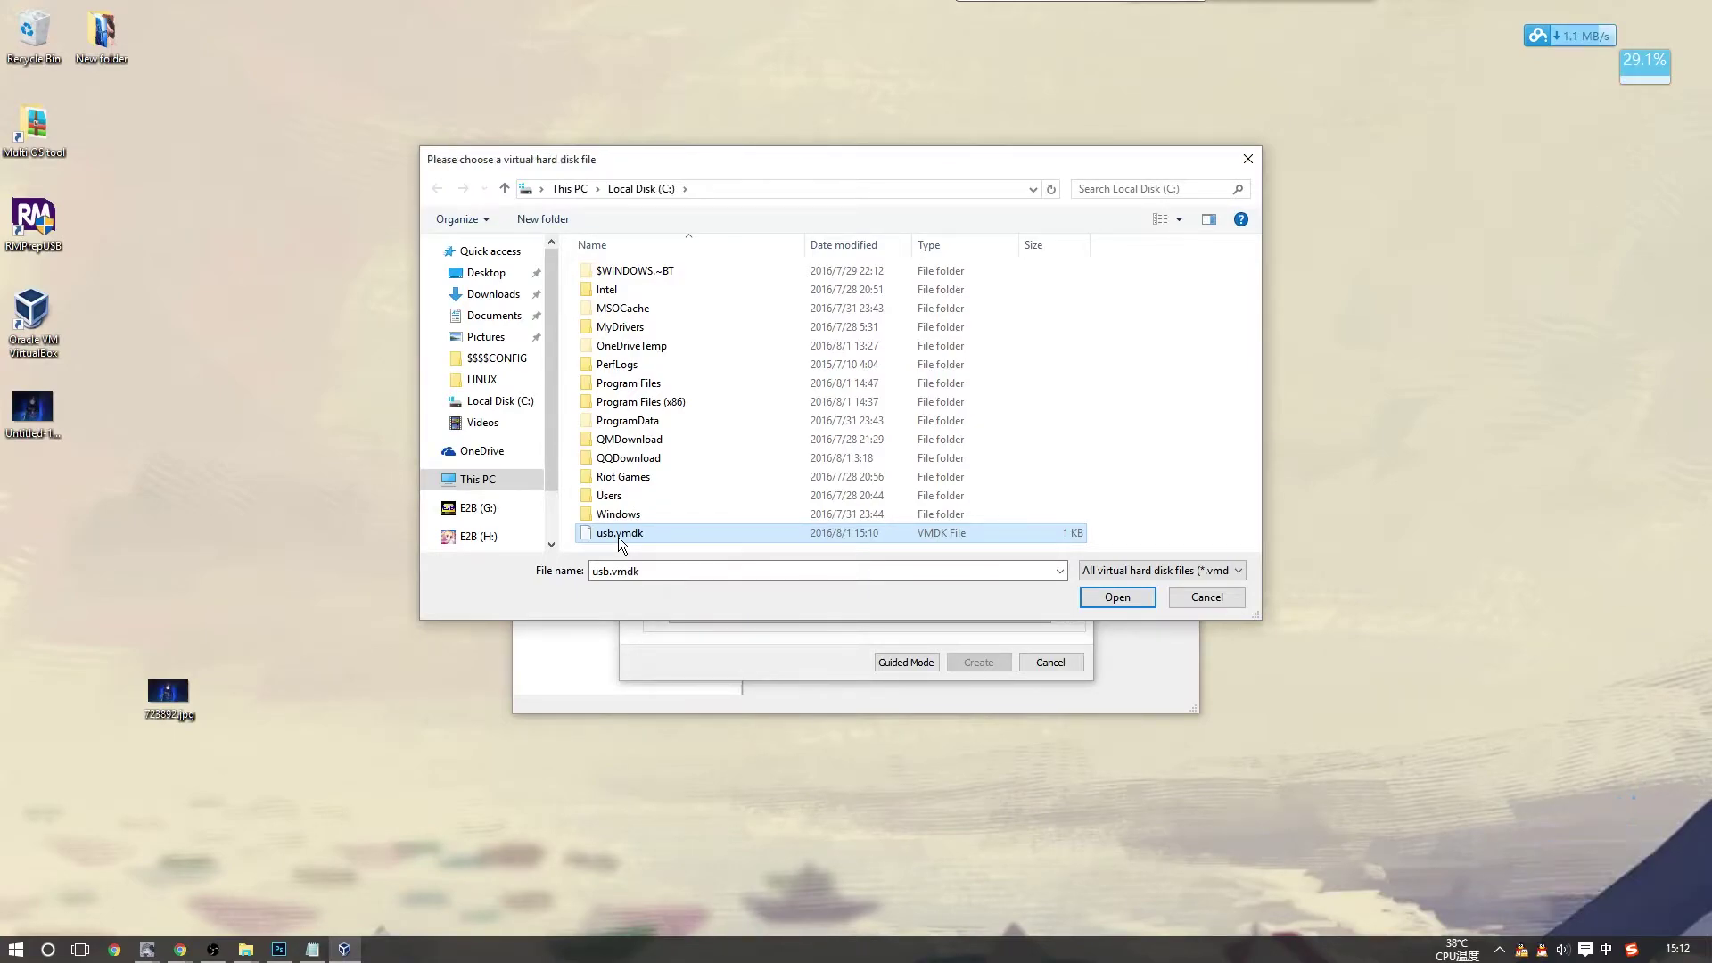
double_click(618, 535)
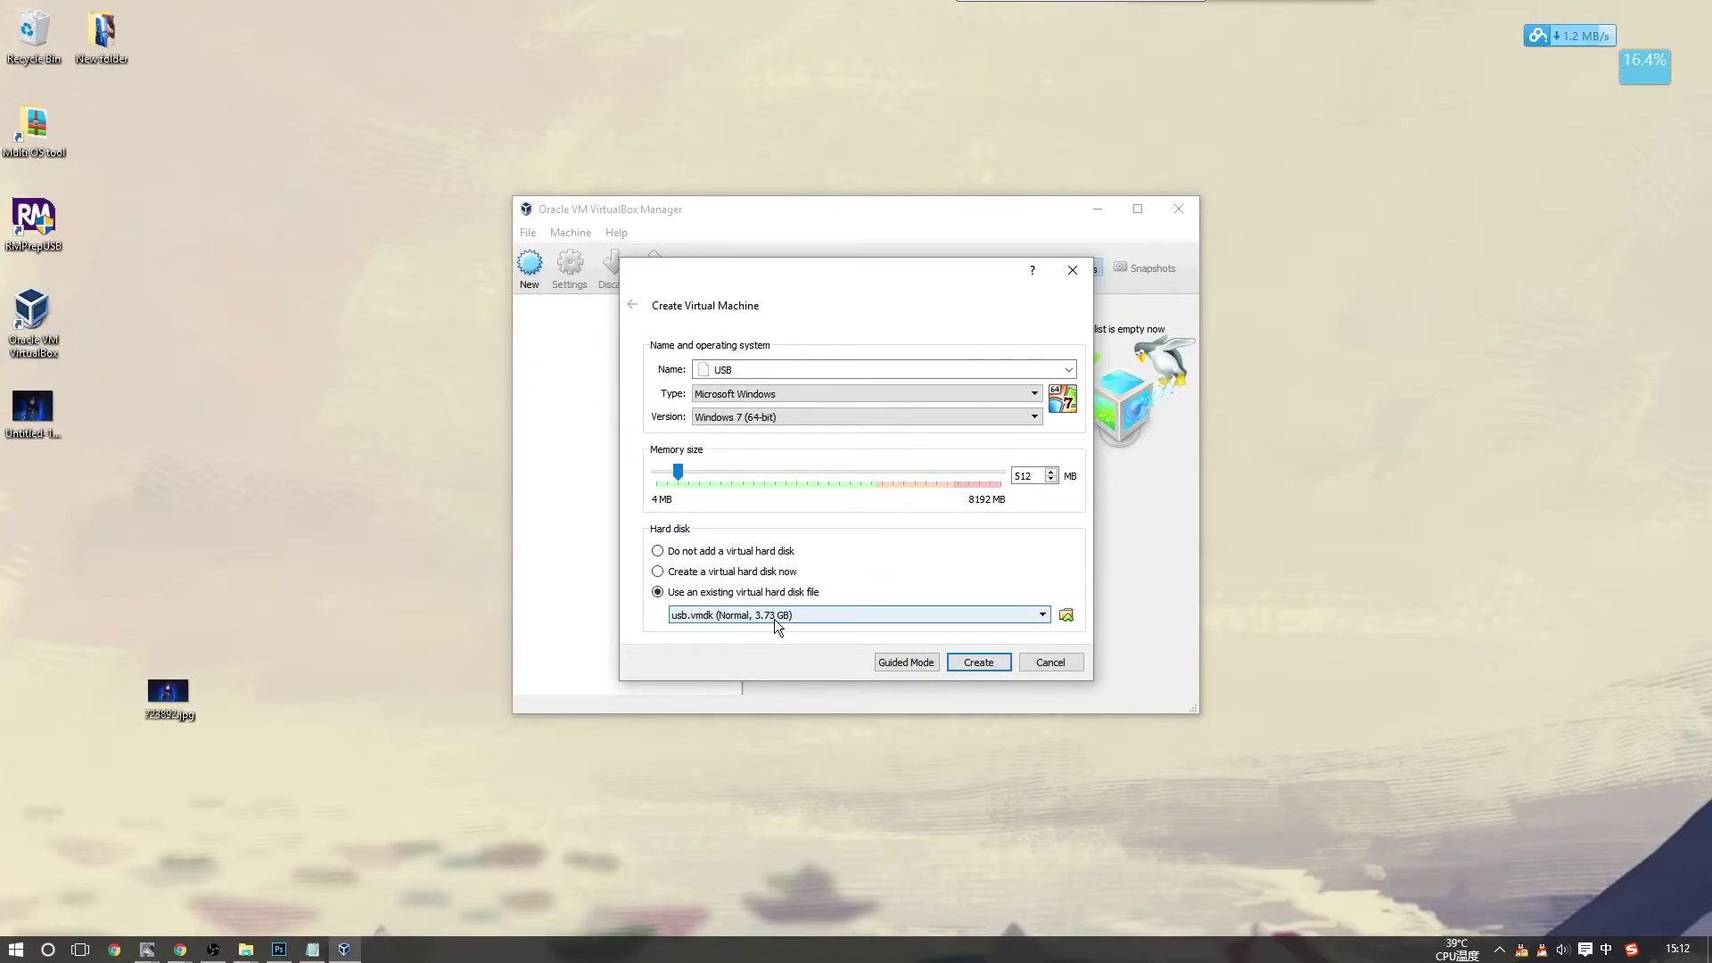
click(982, 667)
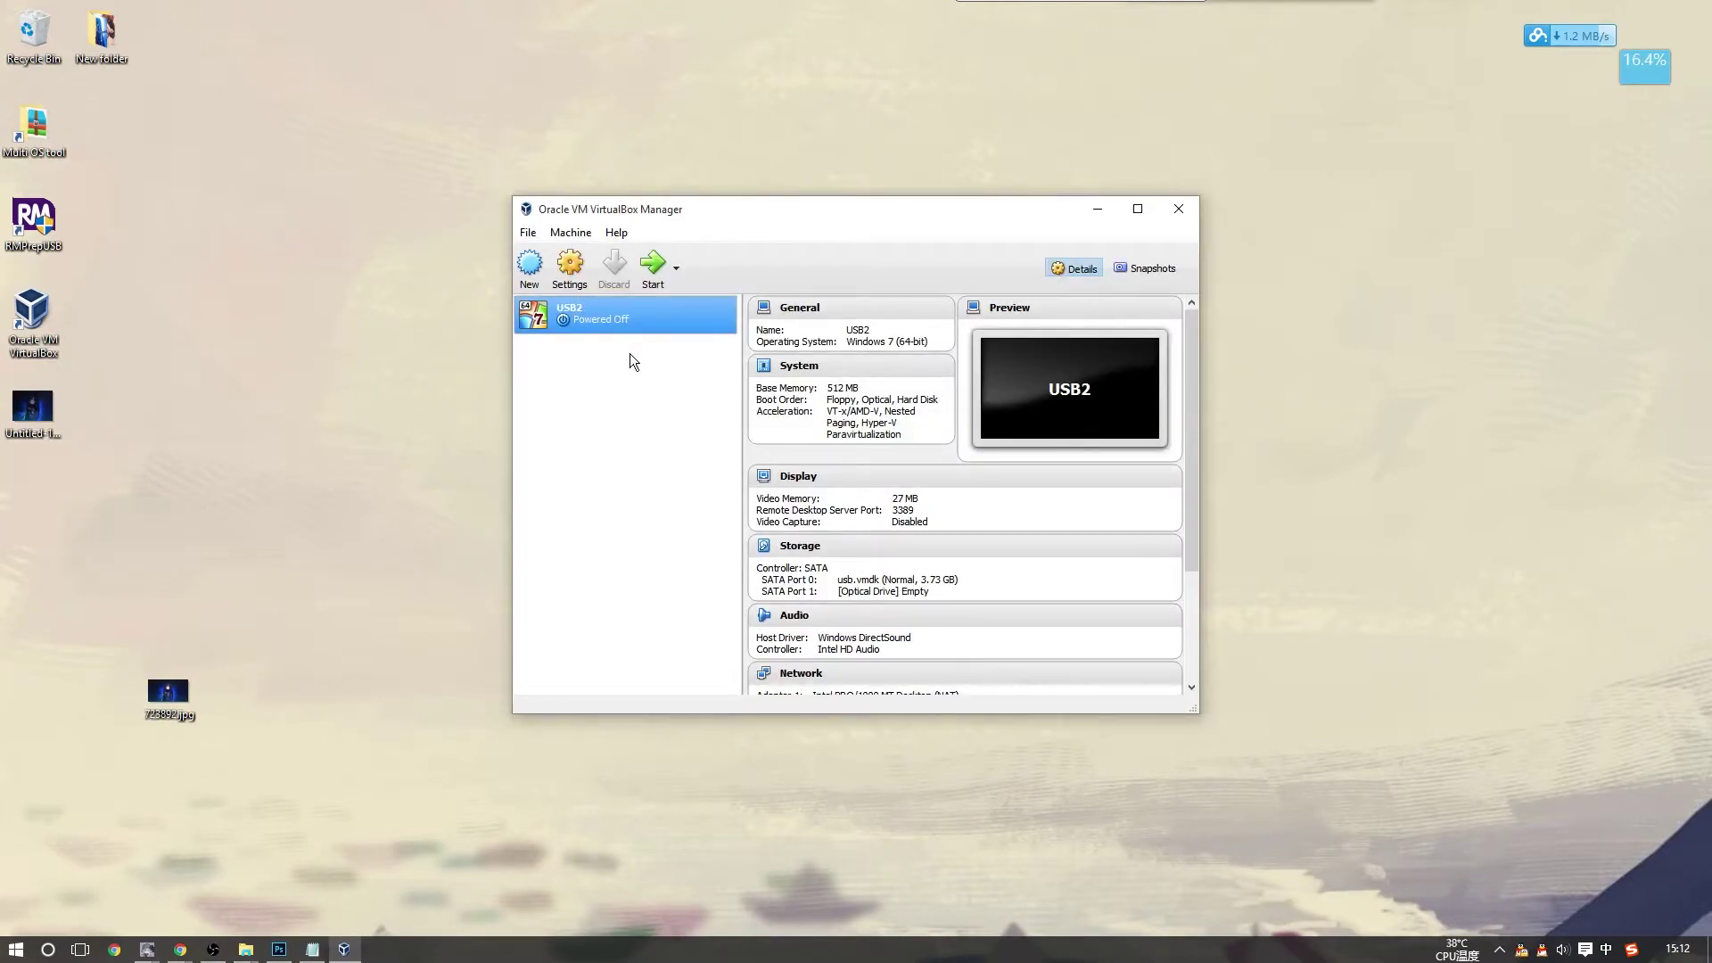
Start the USB2 virtual machine, maximize its window, and let it capture the mouse and keyboard
click(660, 276)
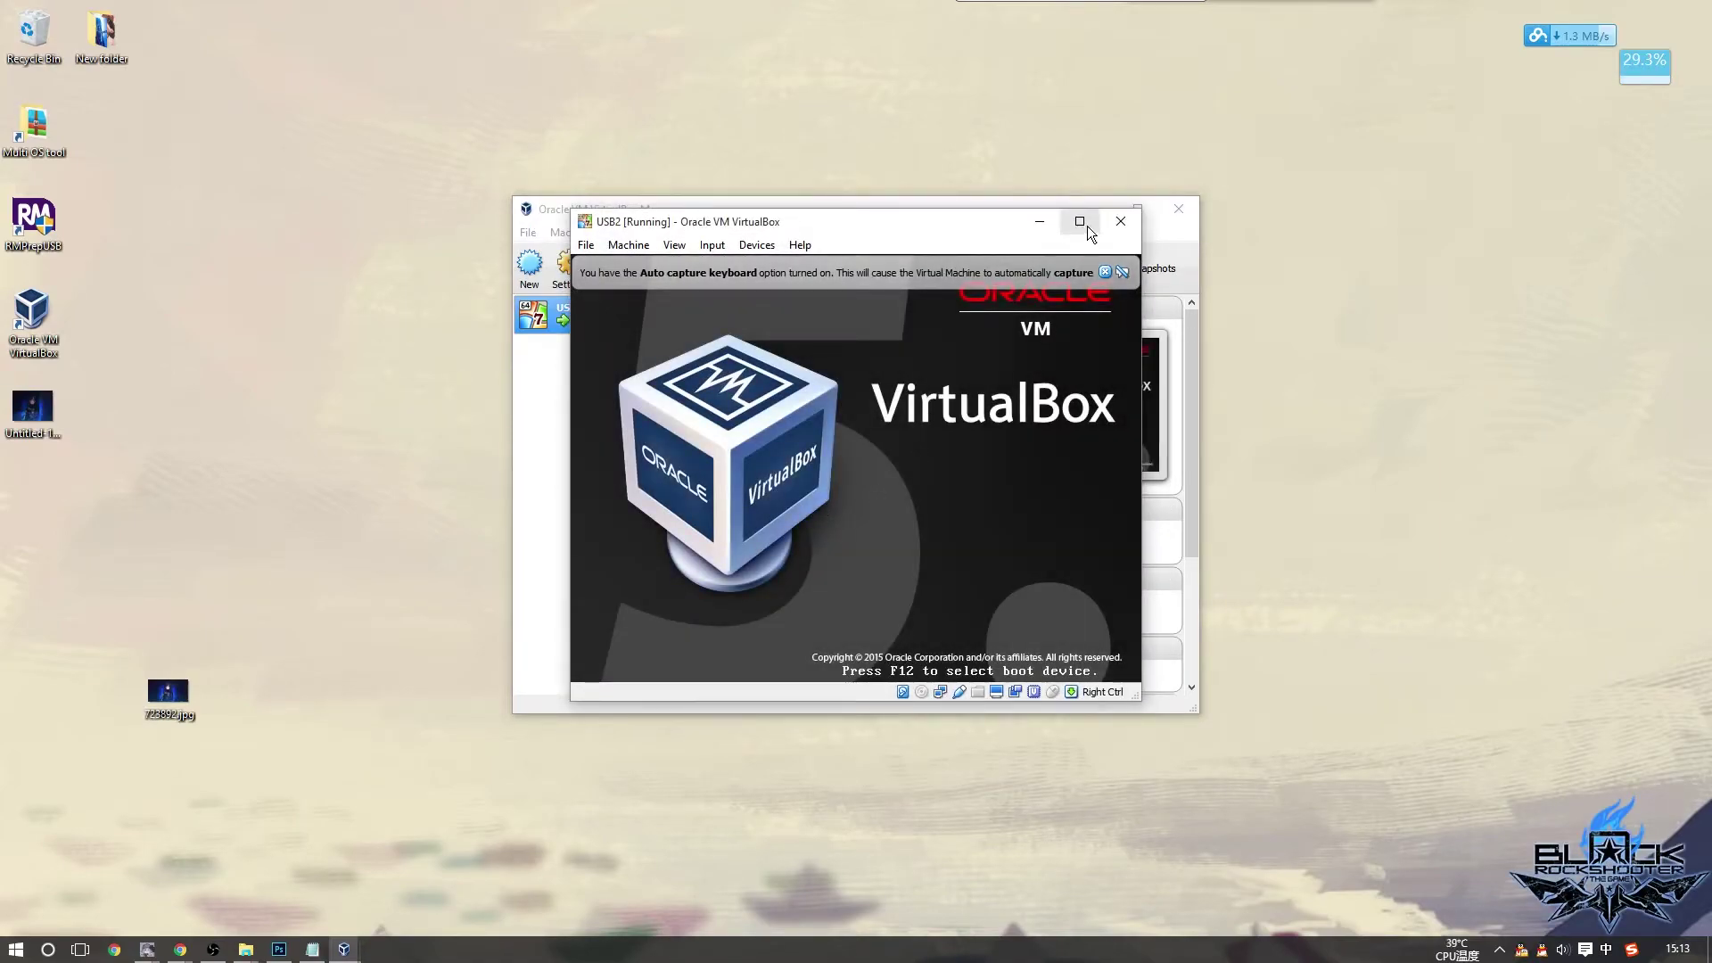
click(1079, 221)
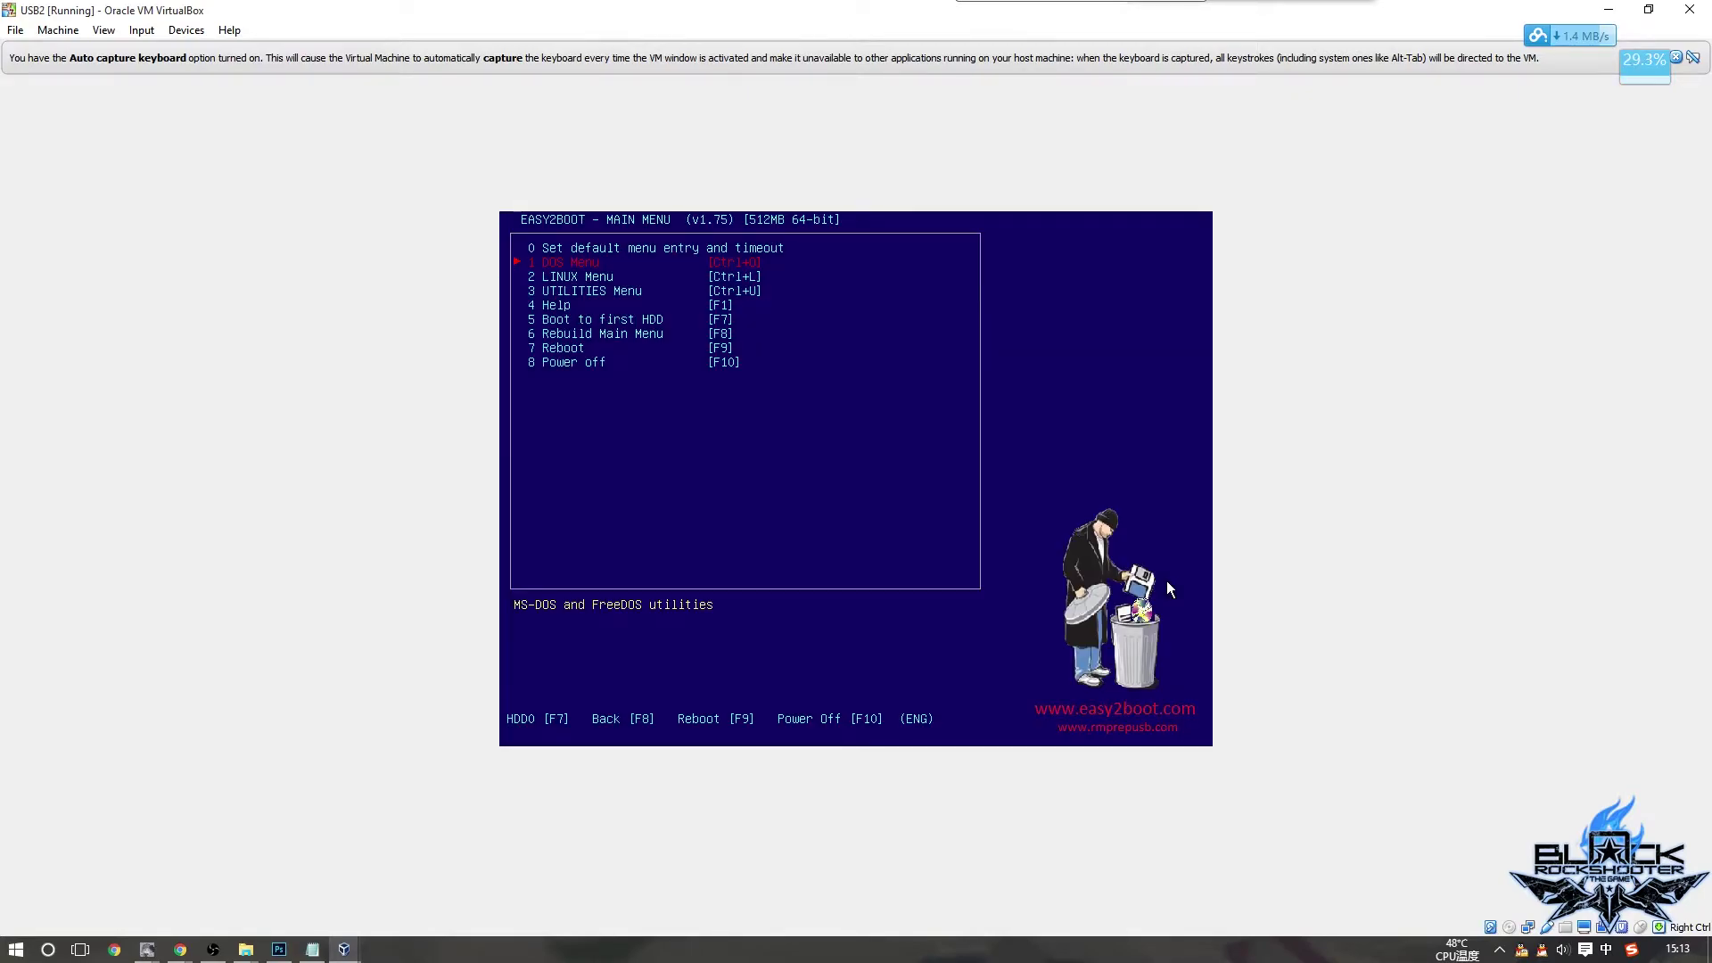
click(838, 568)
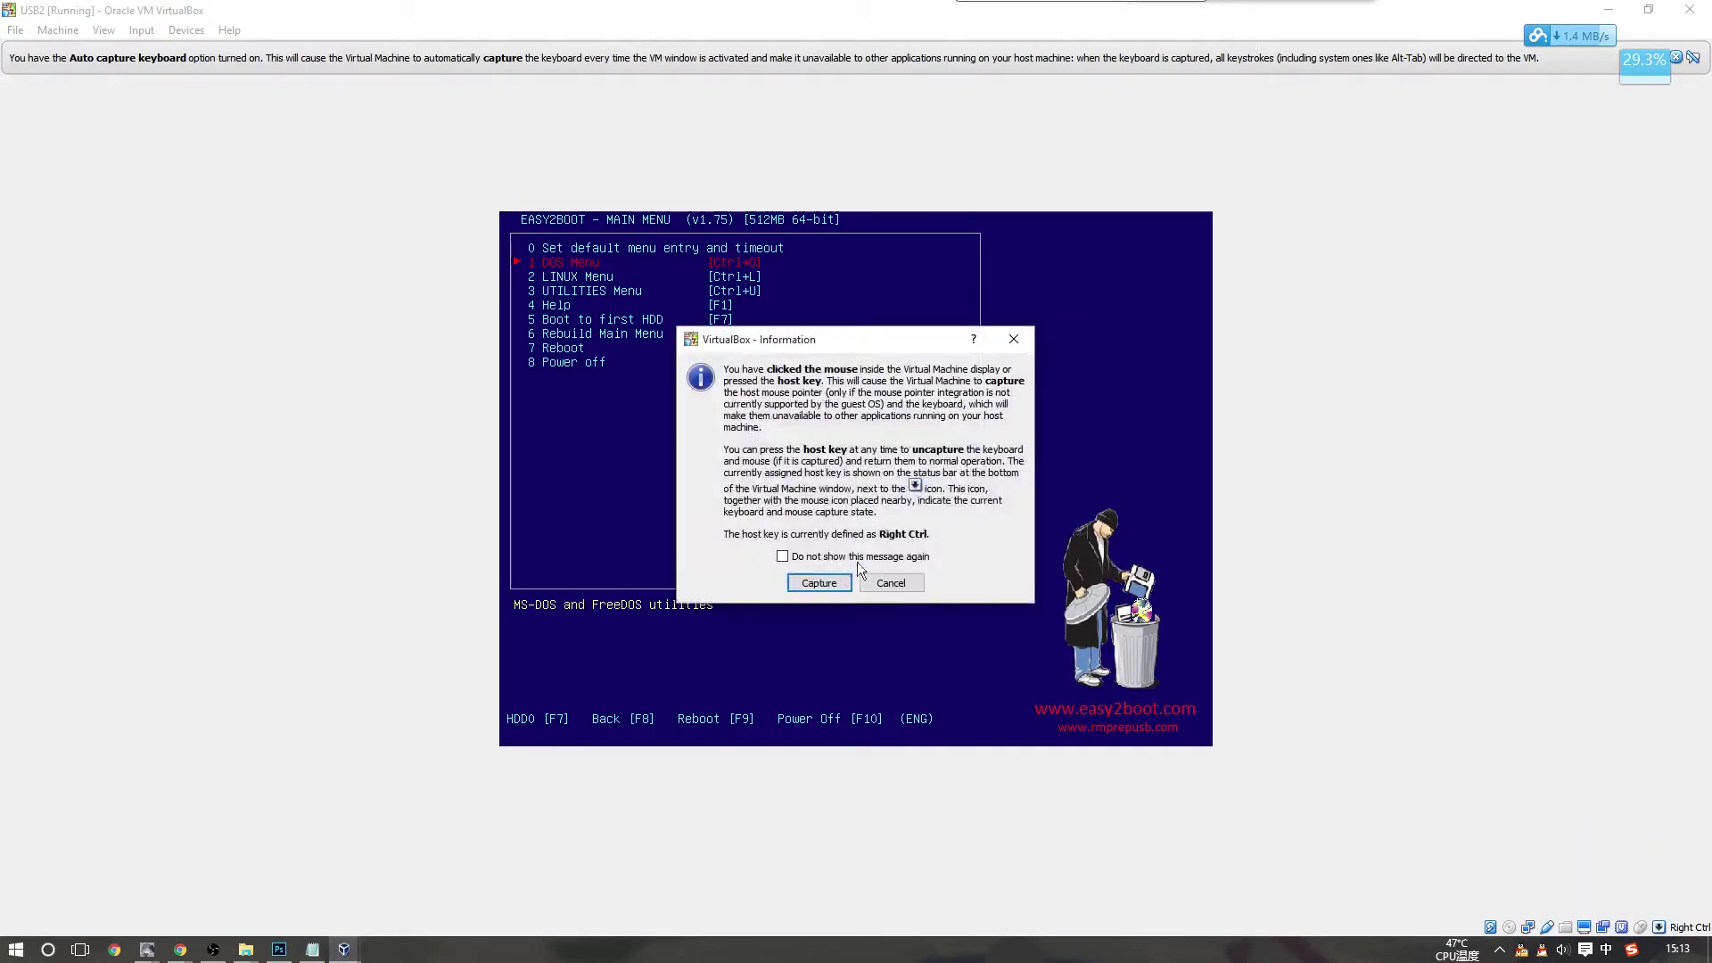
click(834, 583)
Open Easy2Boot's Linux Menu and move through its entries to check the custom background
key(Down)
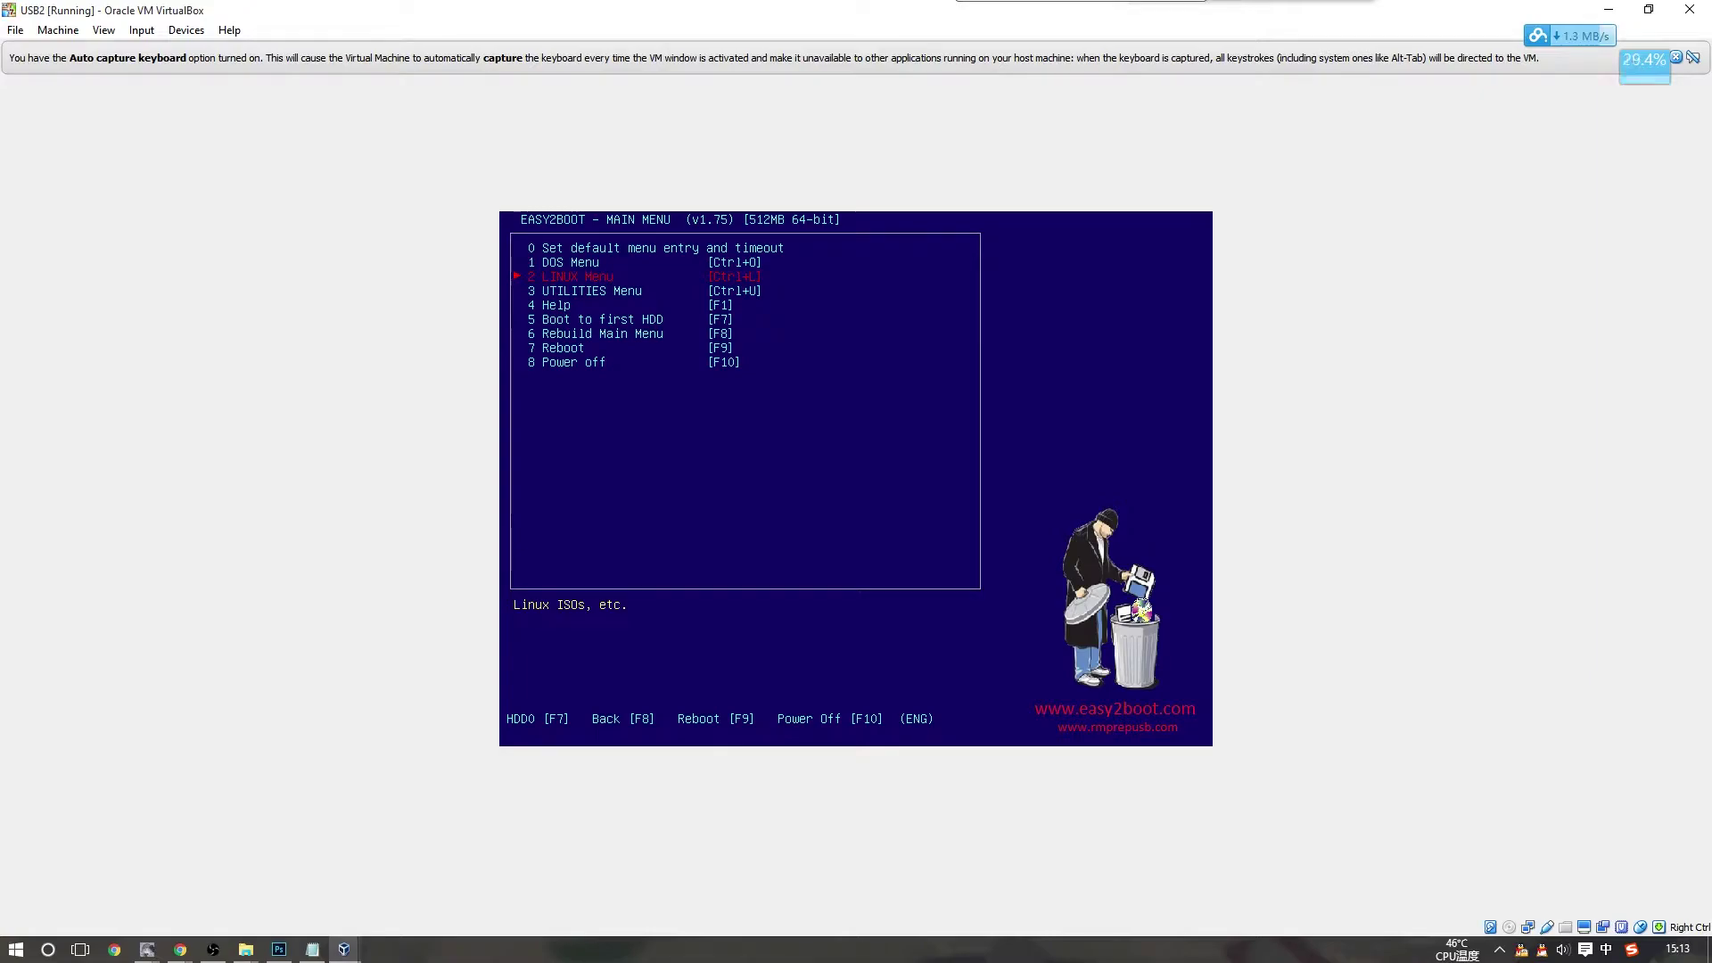
key(Return)
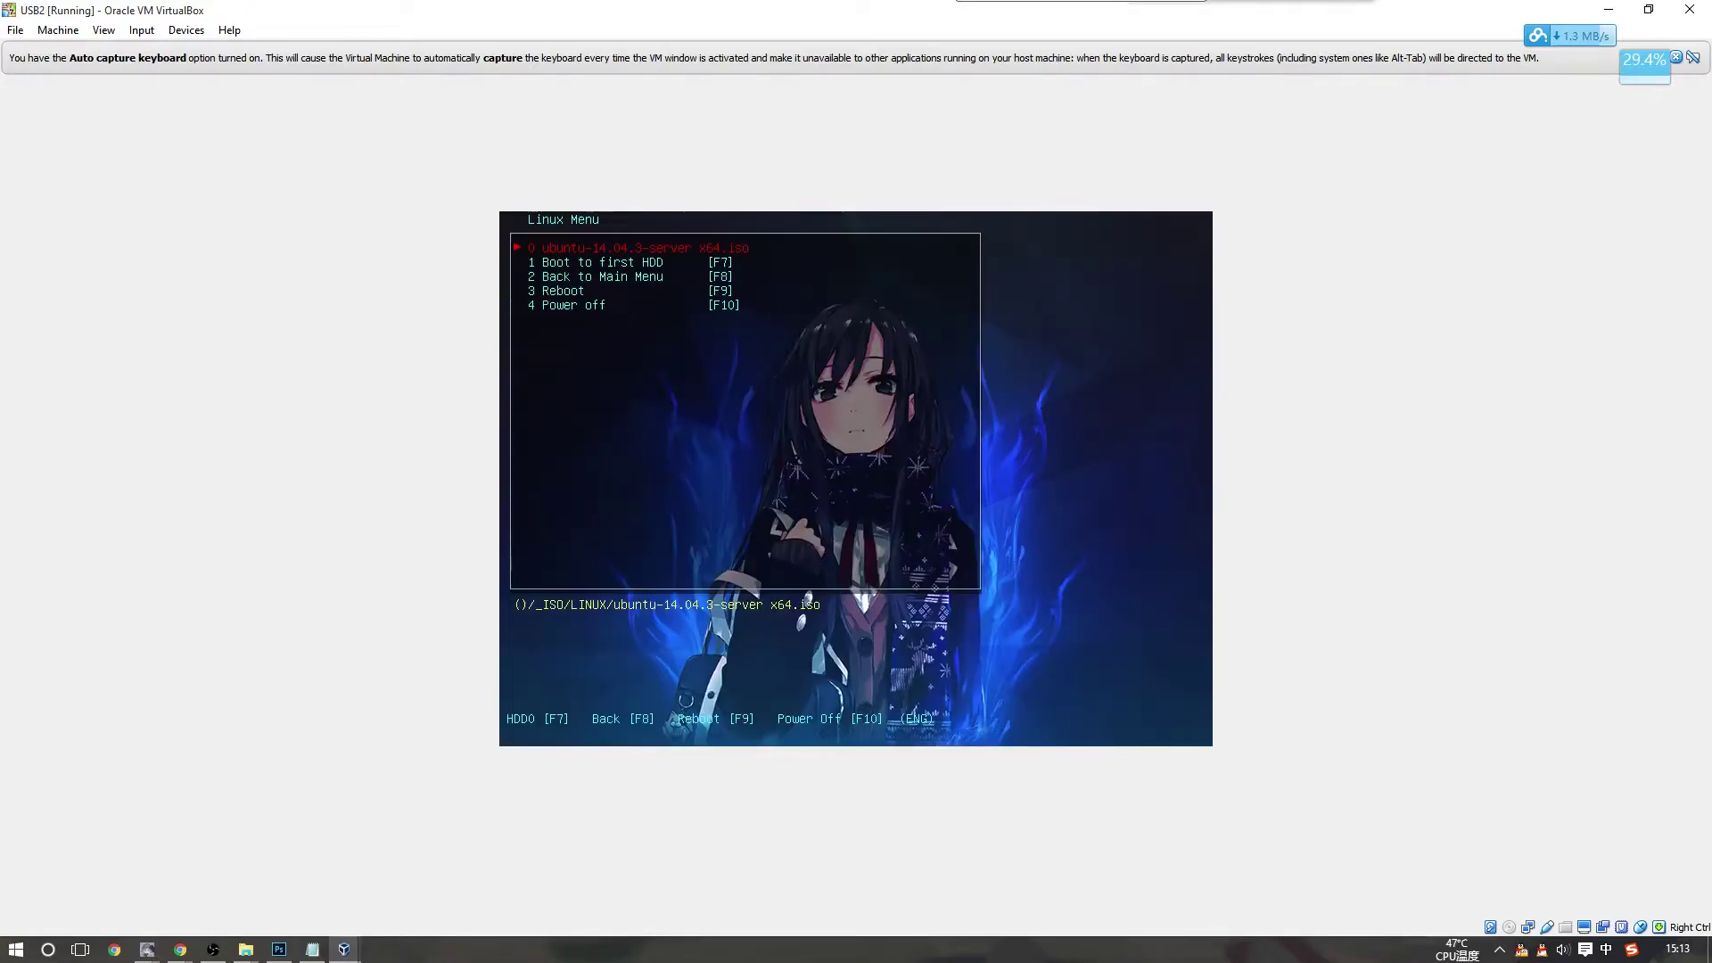
key(Down)
key(Down)
key(Down)
key(Down)
key(Up)
key(Up)
key(Up)
key(Up)
Shut down the USB2 virtual machine, dismissing the error message, and close VirtualBox Manager
click(1680, 18)
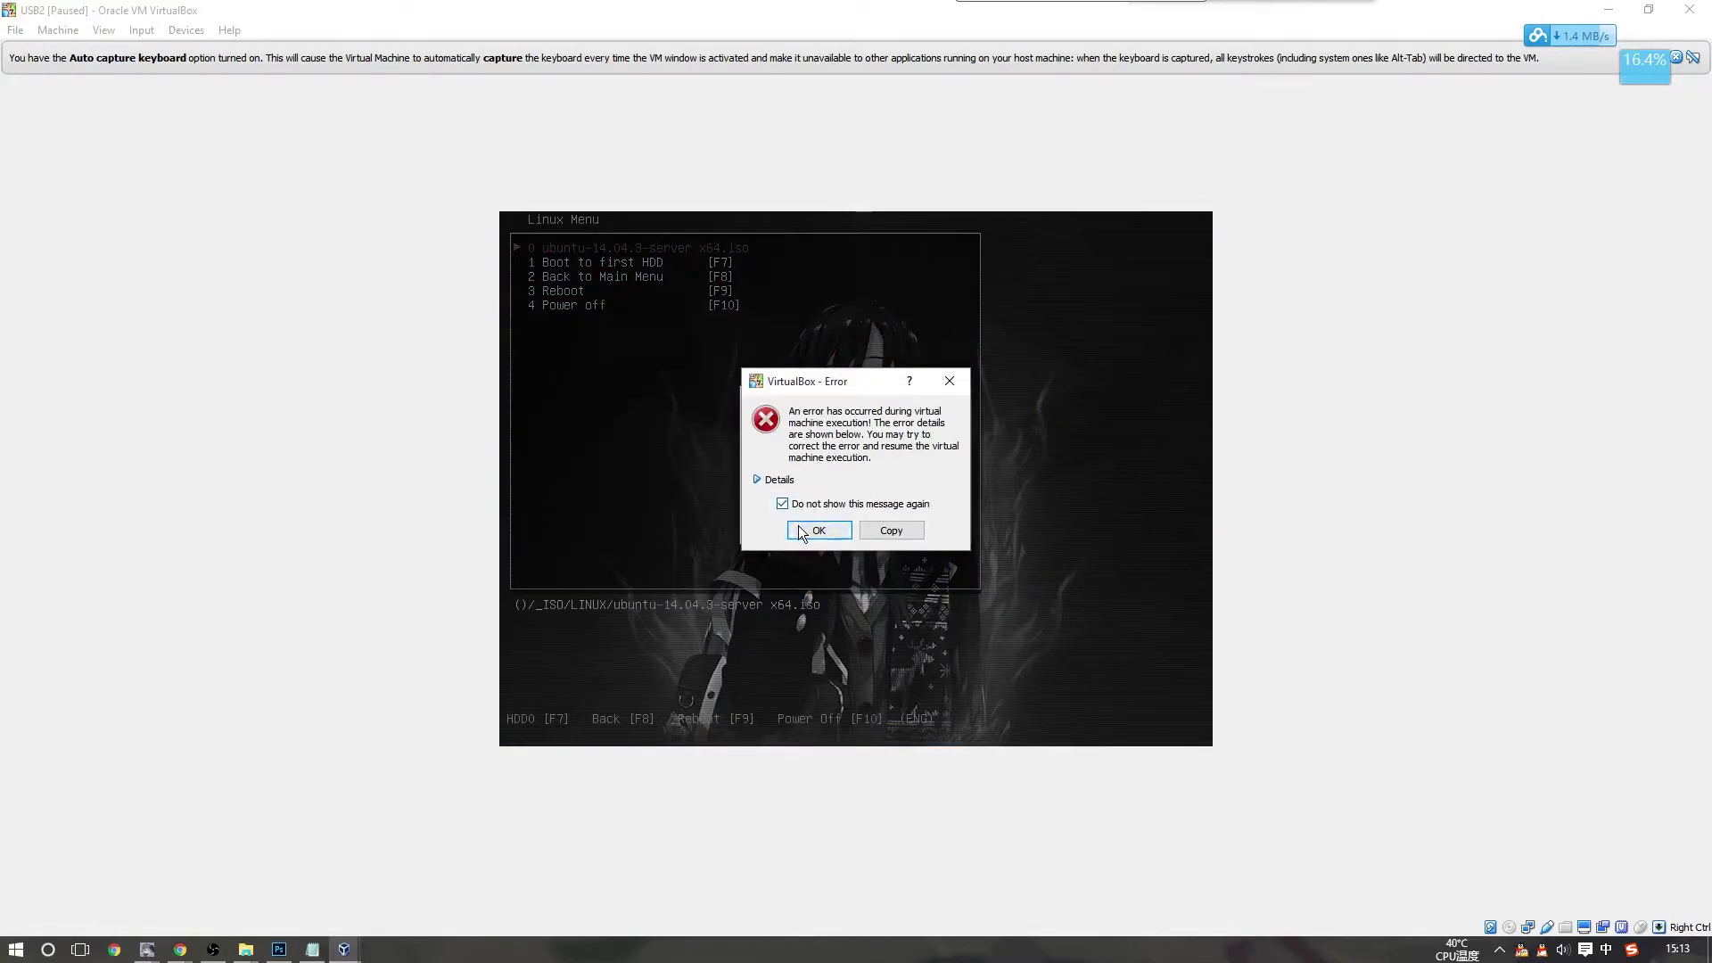
click(799, 527)
click(821, 488)
click(782, 524)
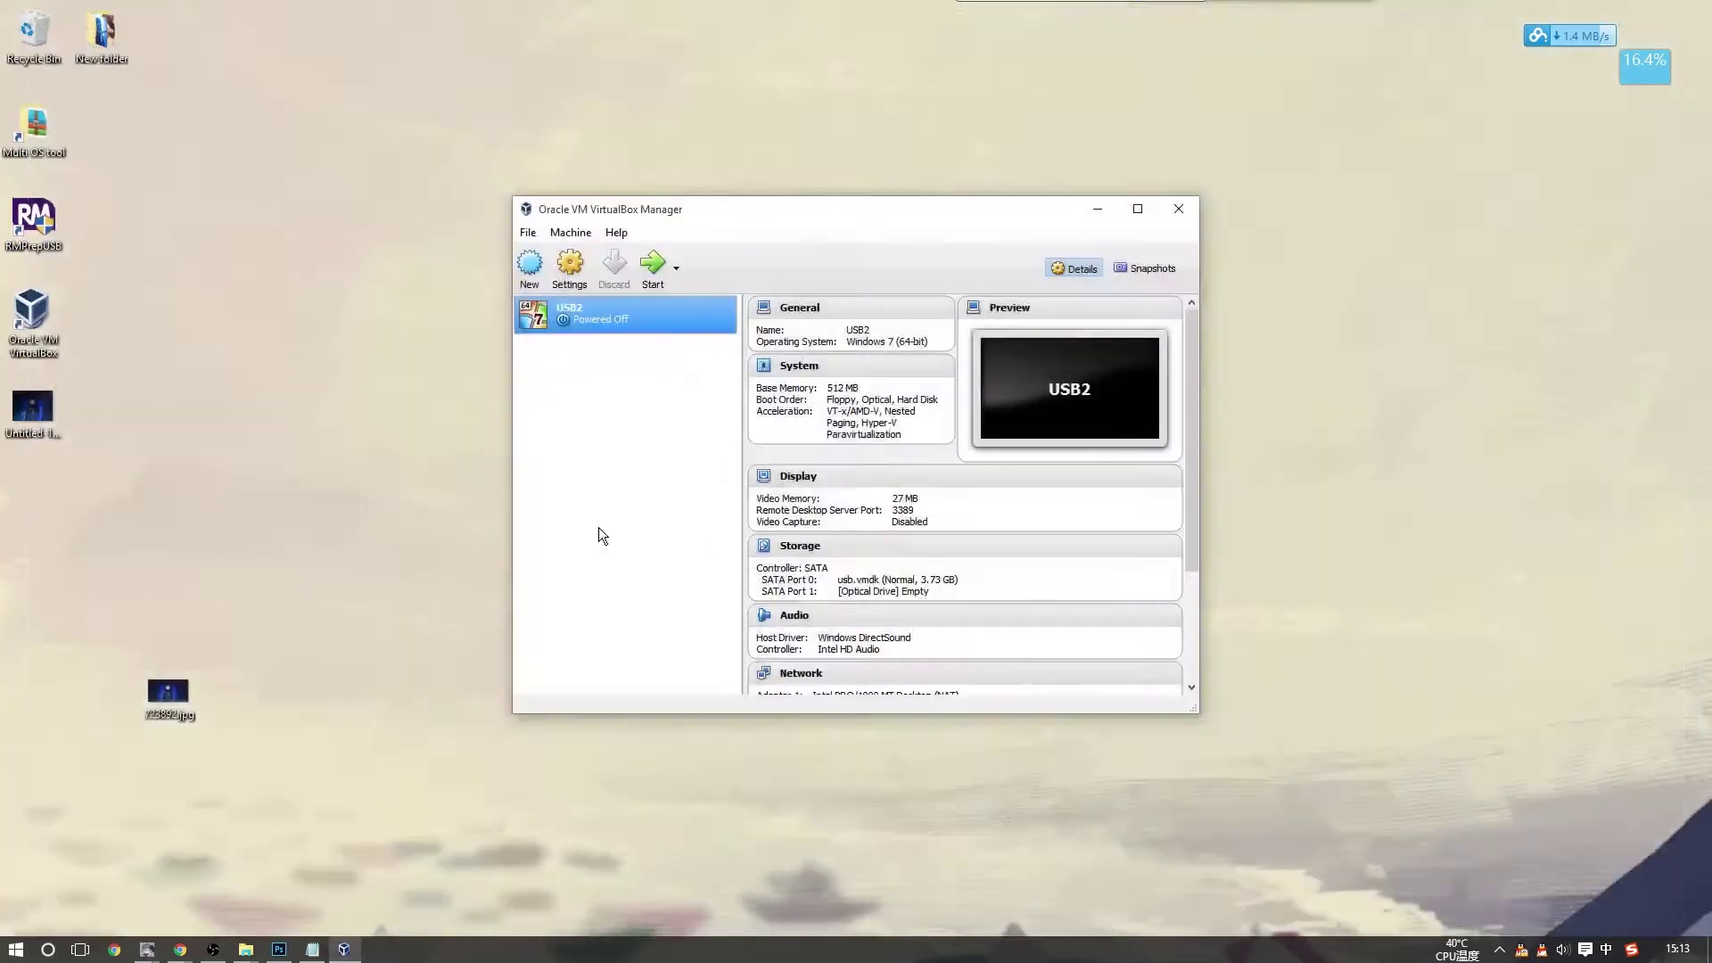
click(1178, 209)
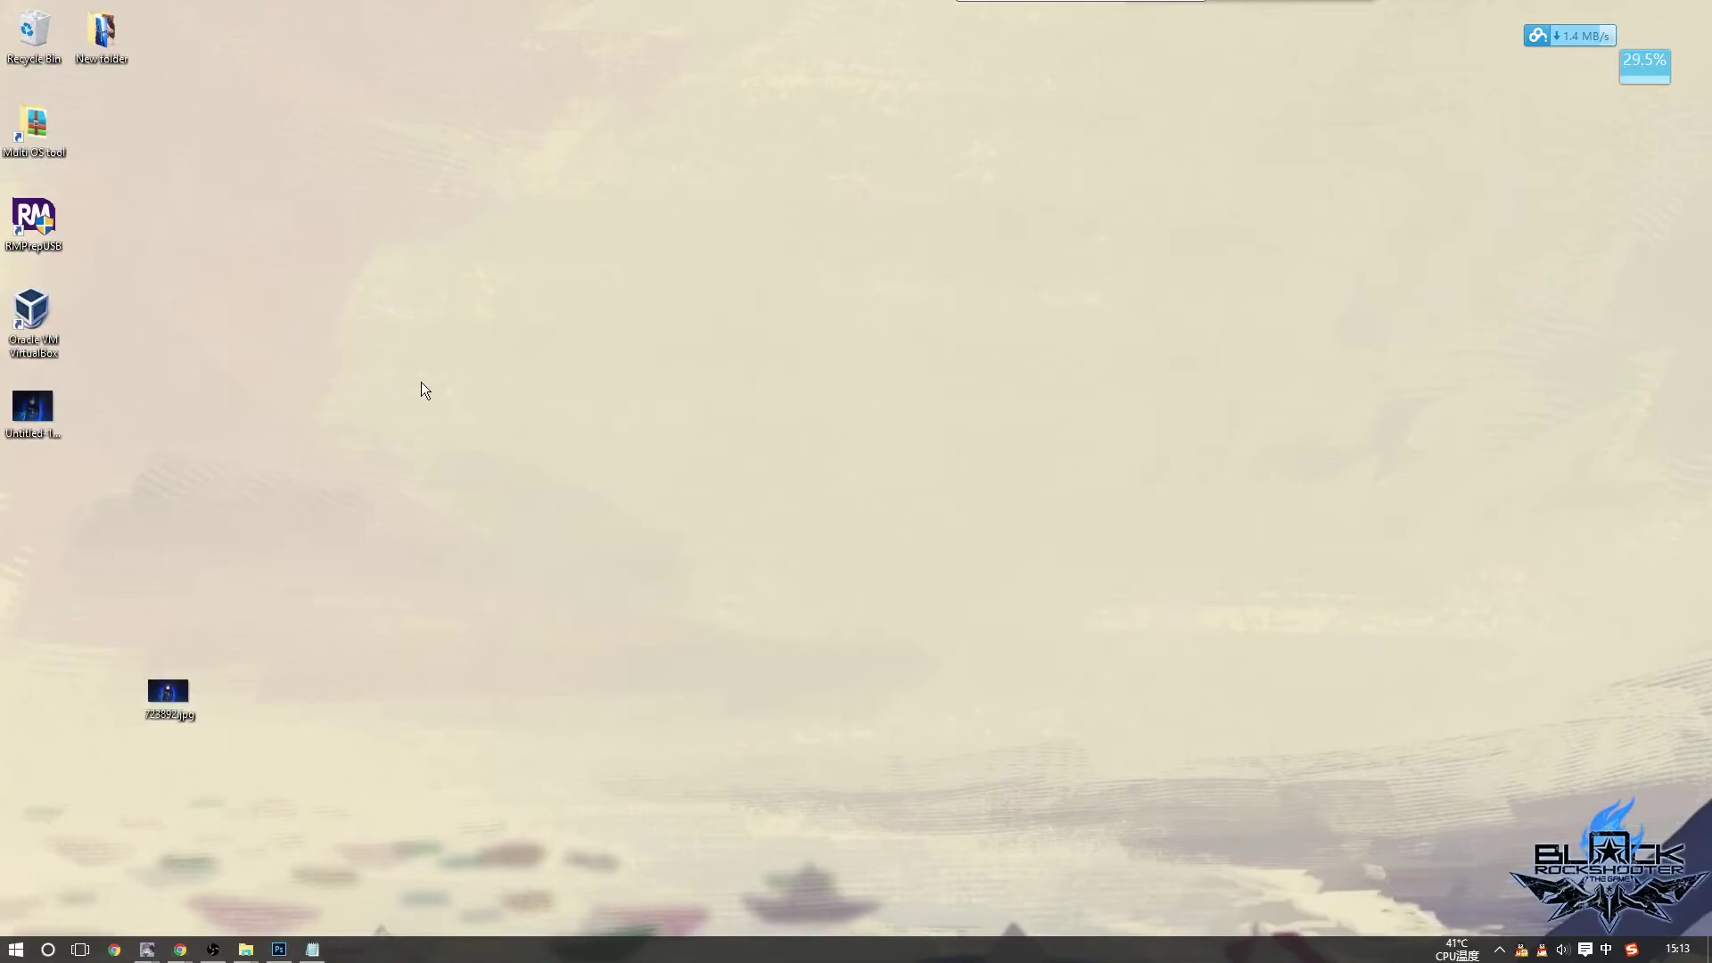
Go up from the G: drive's $$$$CONFIG folder to _ISO and examine the version folders inside WINDOWS
mouse_move(245, 947)
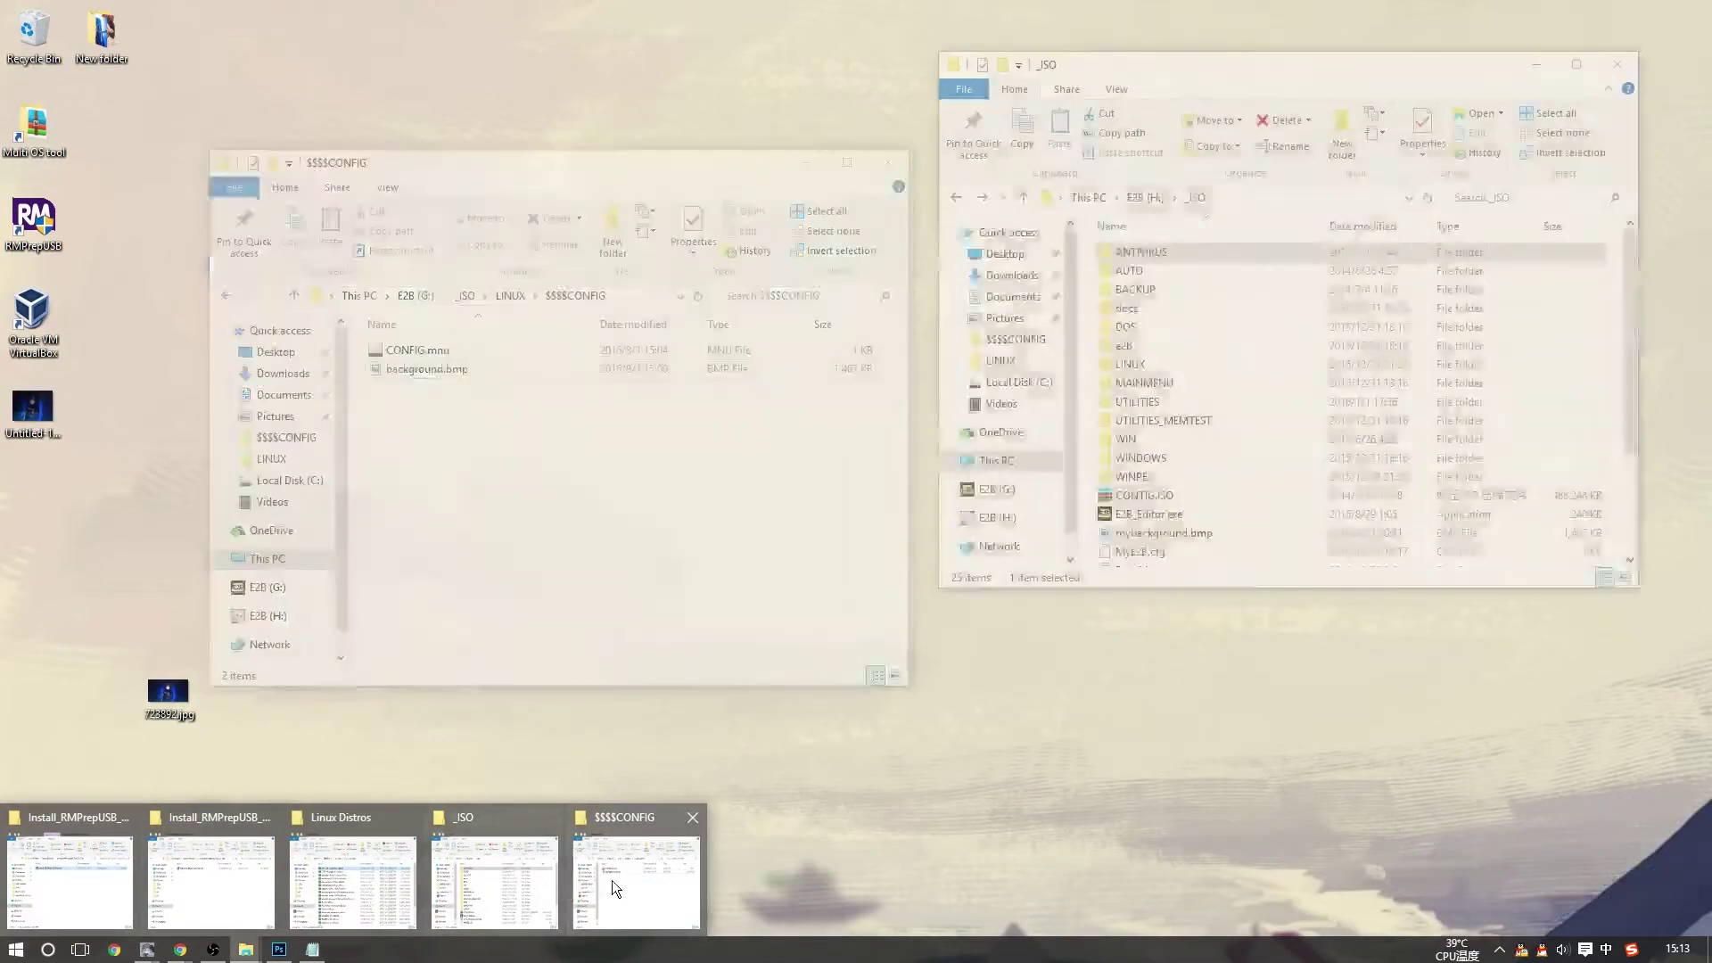
click(612, 881)
key(BackSpace)
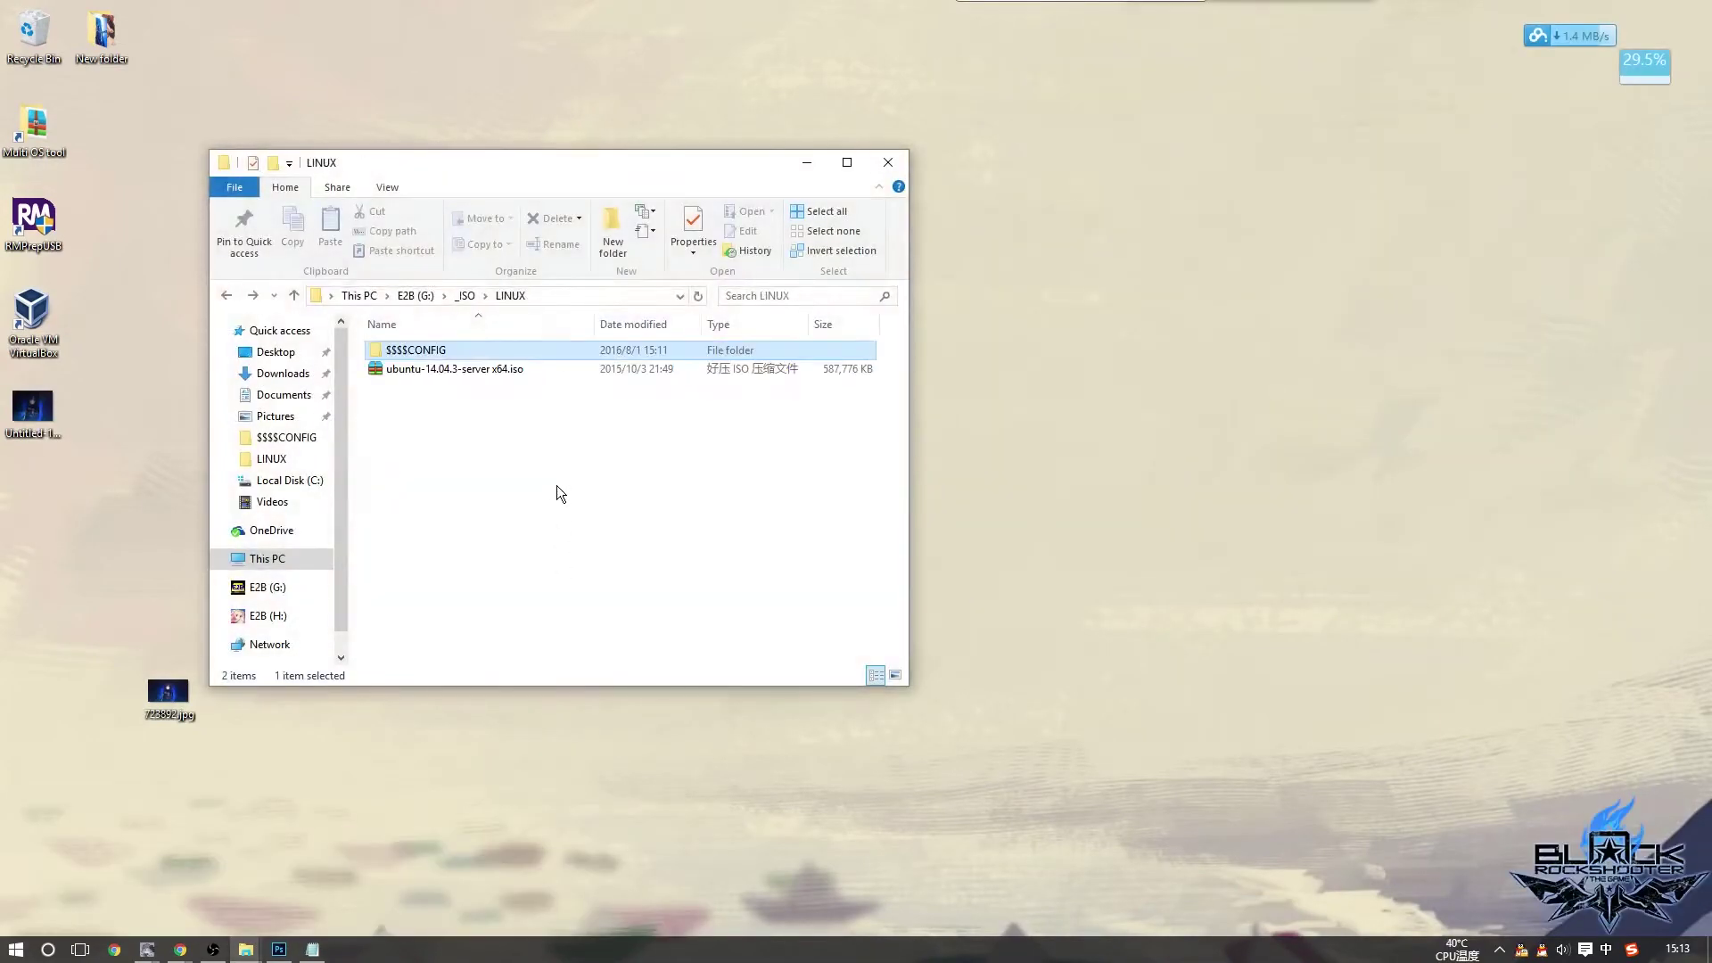
key(BackSpace)
scroll(679, 555, down, 1)
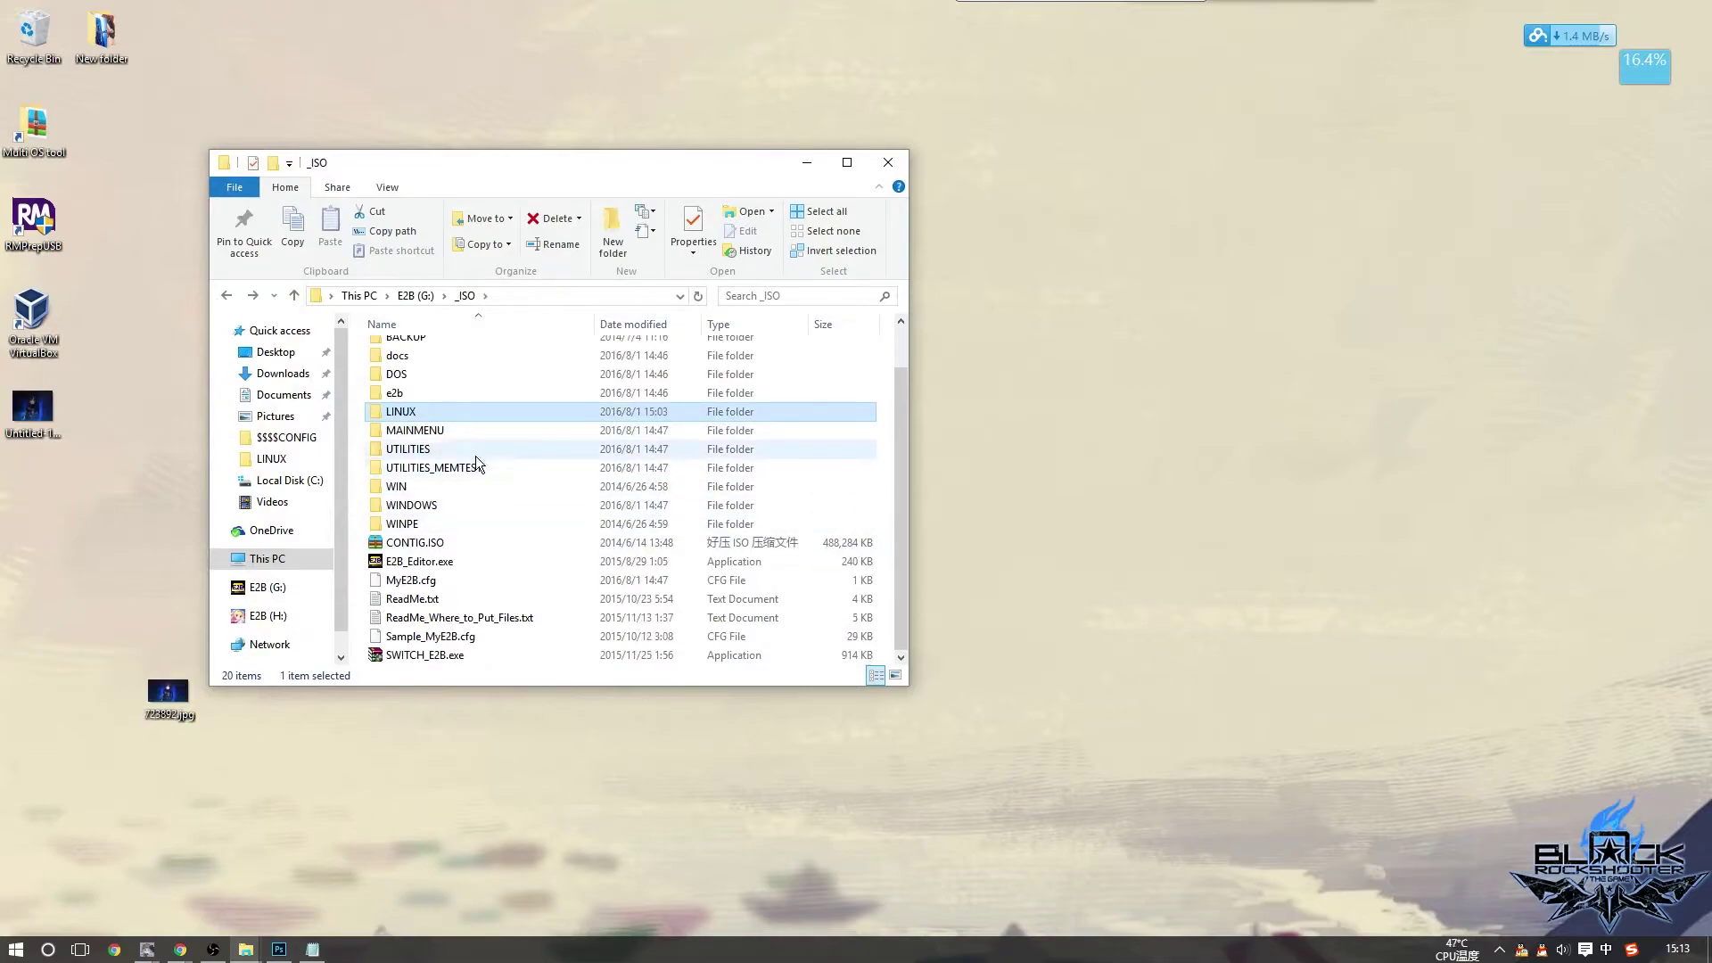
double_click(432, 505)
click(424, 430)
click(385, 464)
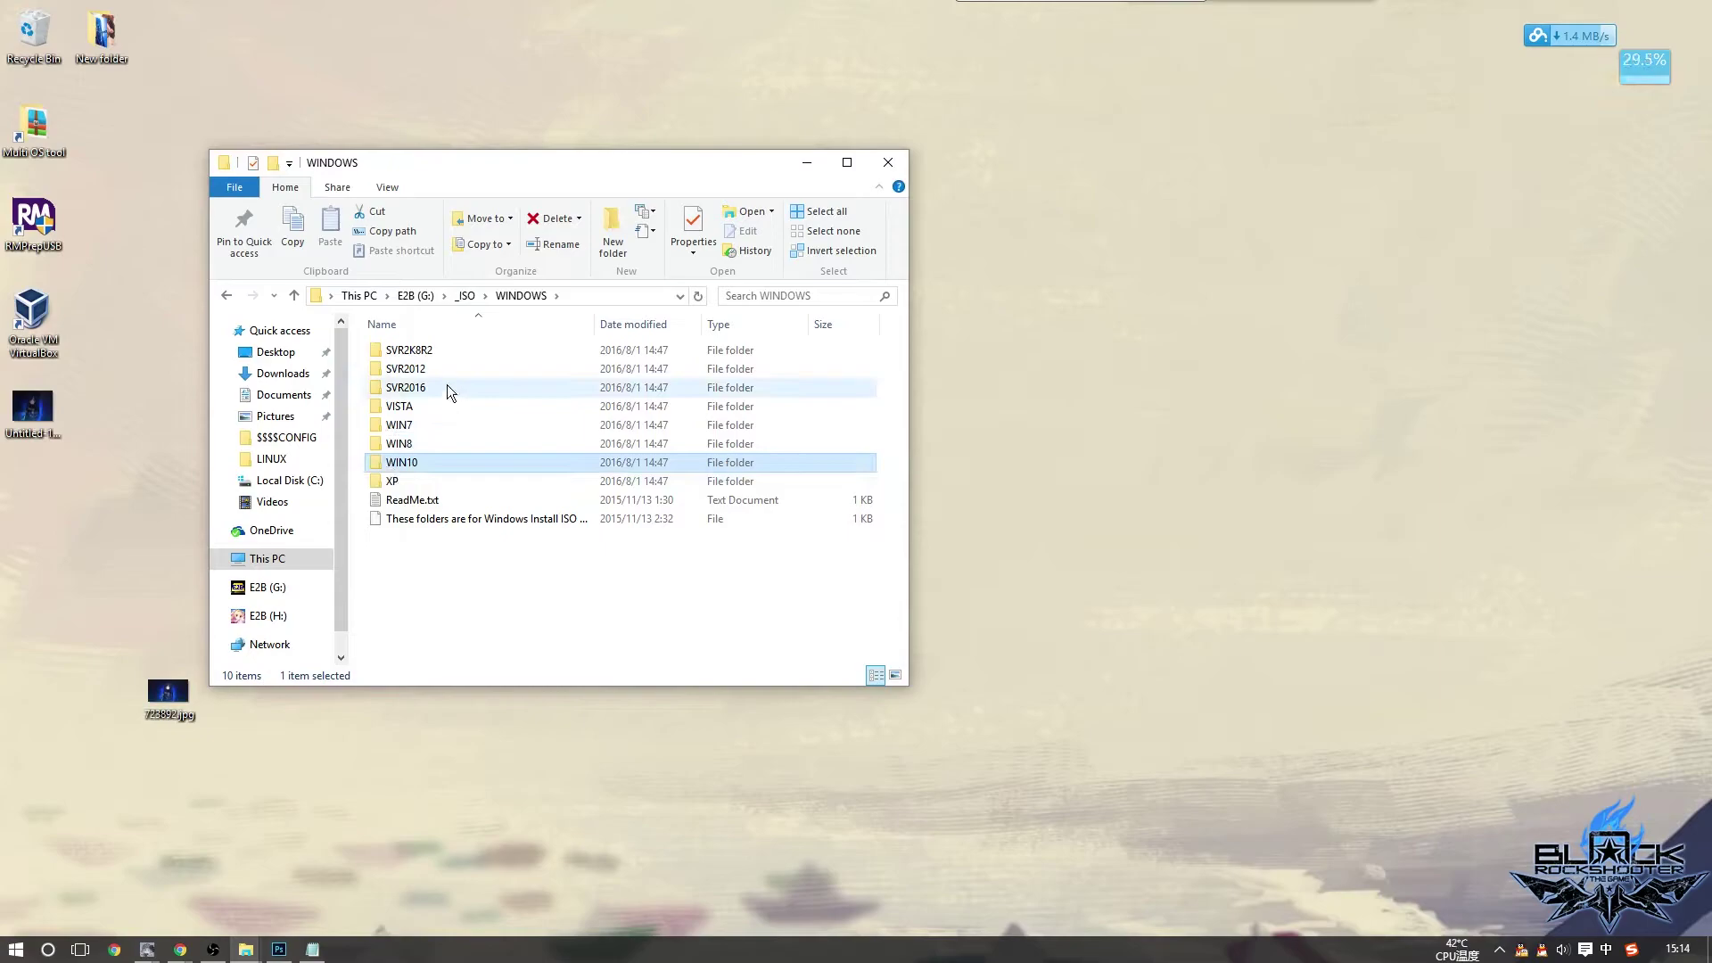
Return to the G: drive's _ISO folder and bring up the H: drive's _ISO window alongside it
key(BackSpace)
scroll(803, 607, down, 1)
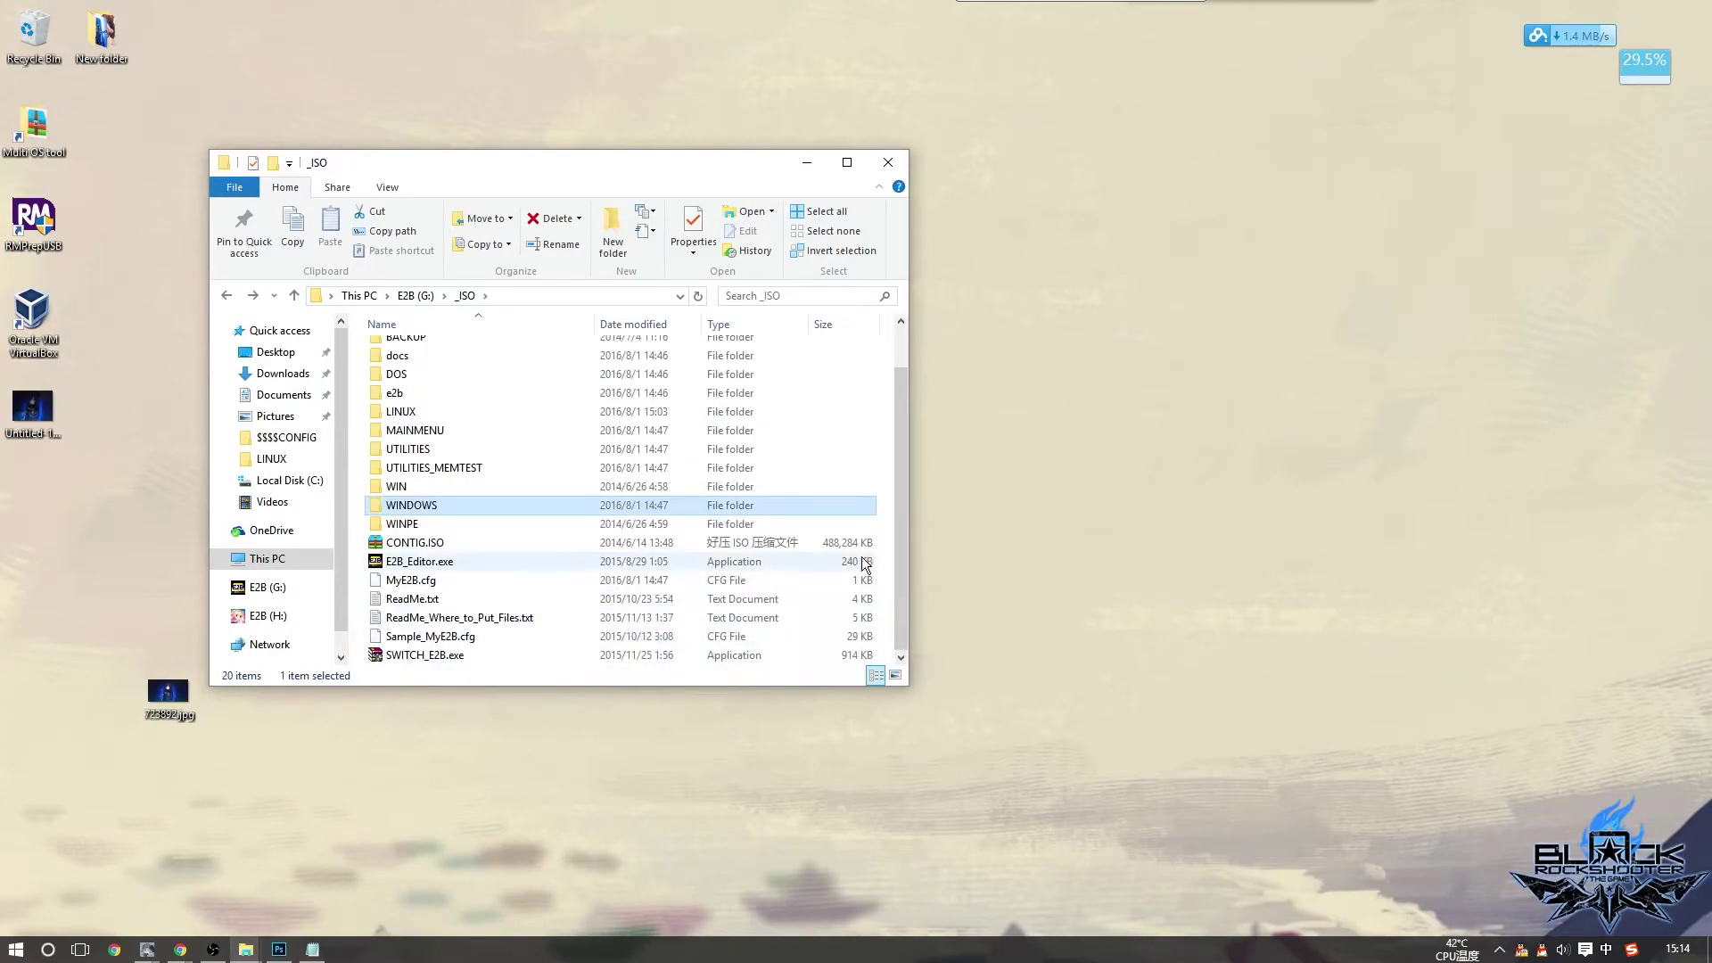
click(881, 585)
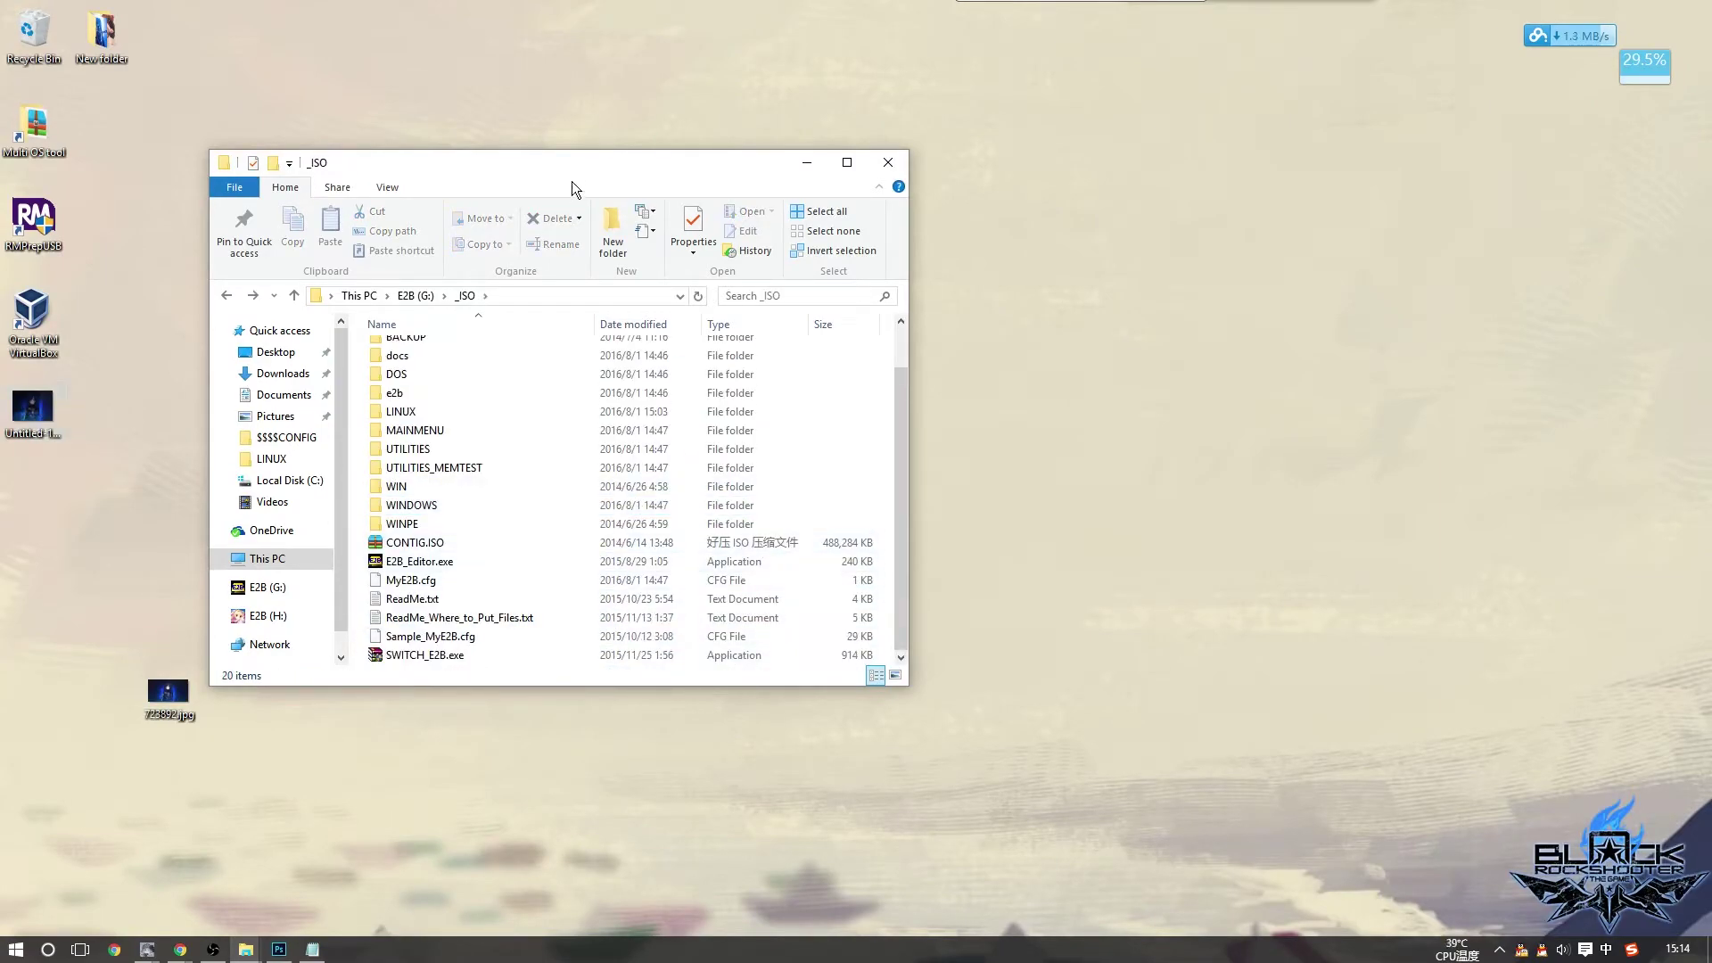
drag(507, 164, 665, 148)
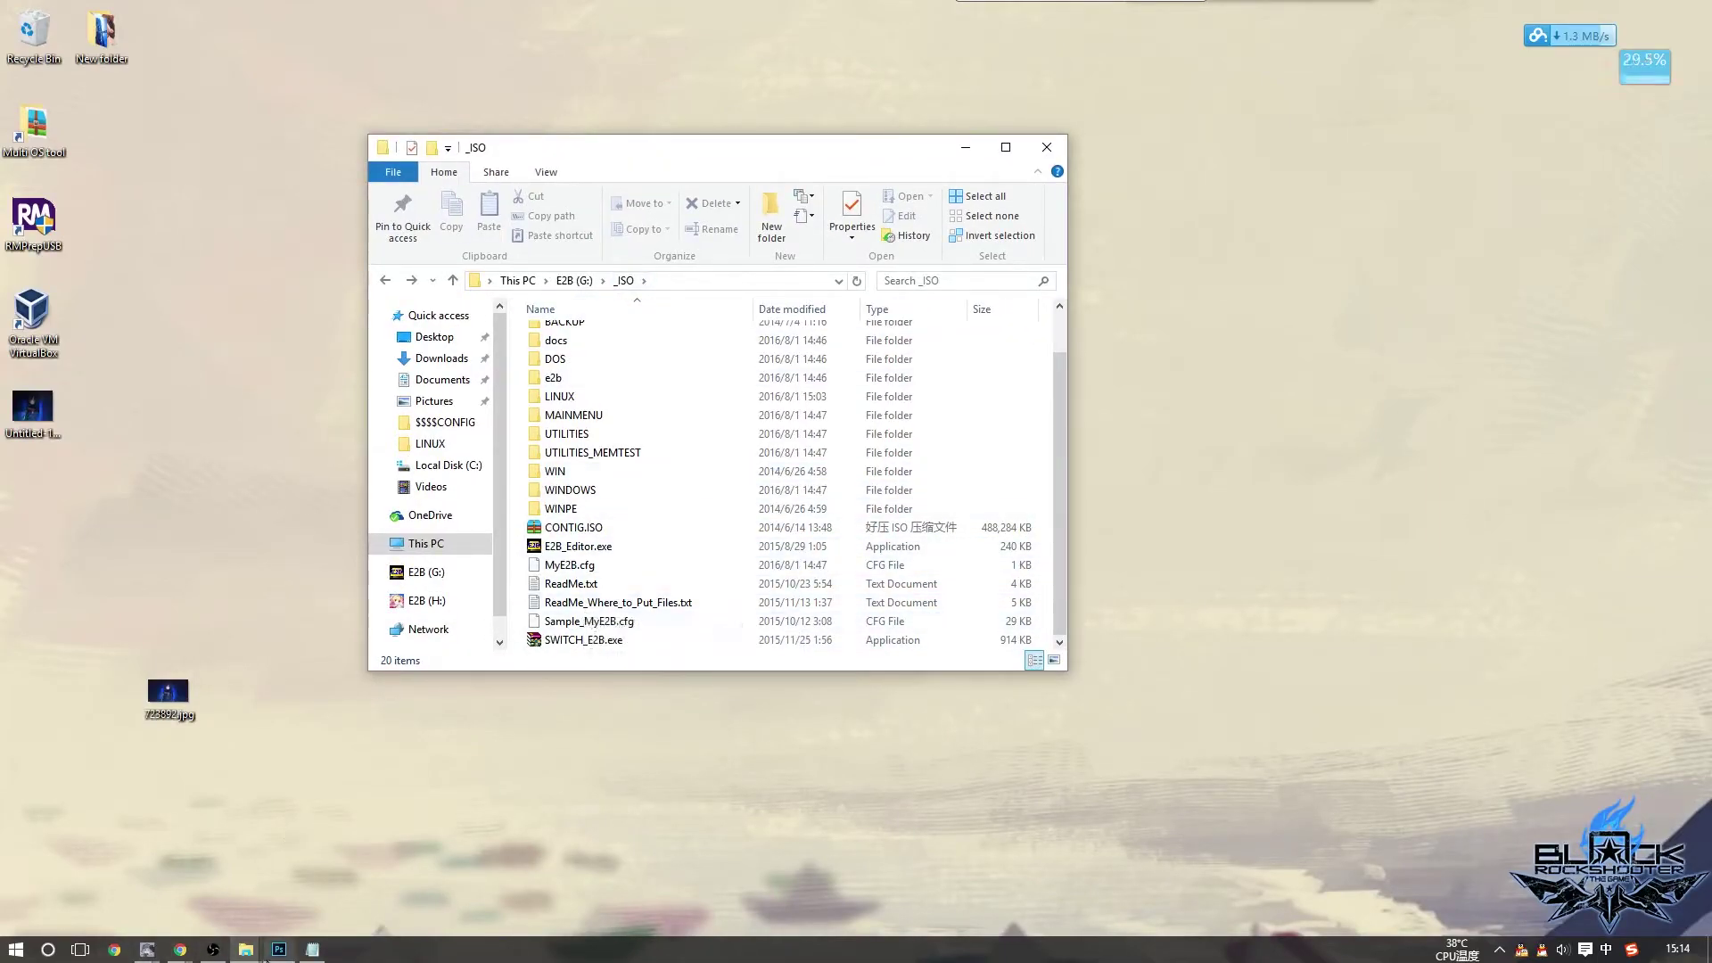
mouse_move(246, 949)
click(620, 879)
click(465, 898)
Copy WIN7.bmp, WIN8.bmp and WINMENU.bmp from the H: drive's _ISO folder into the G: drive's _ISO folder
scroll(1282, 410, down, 1)
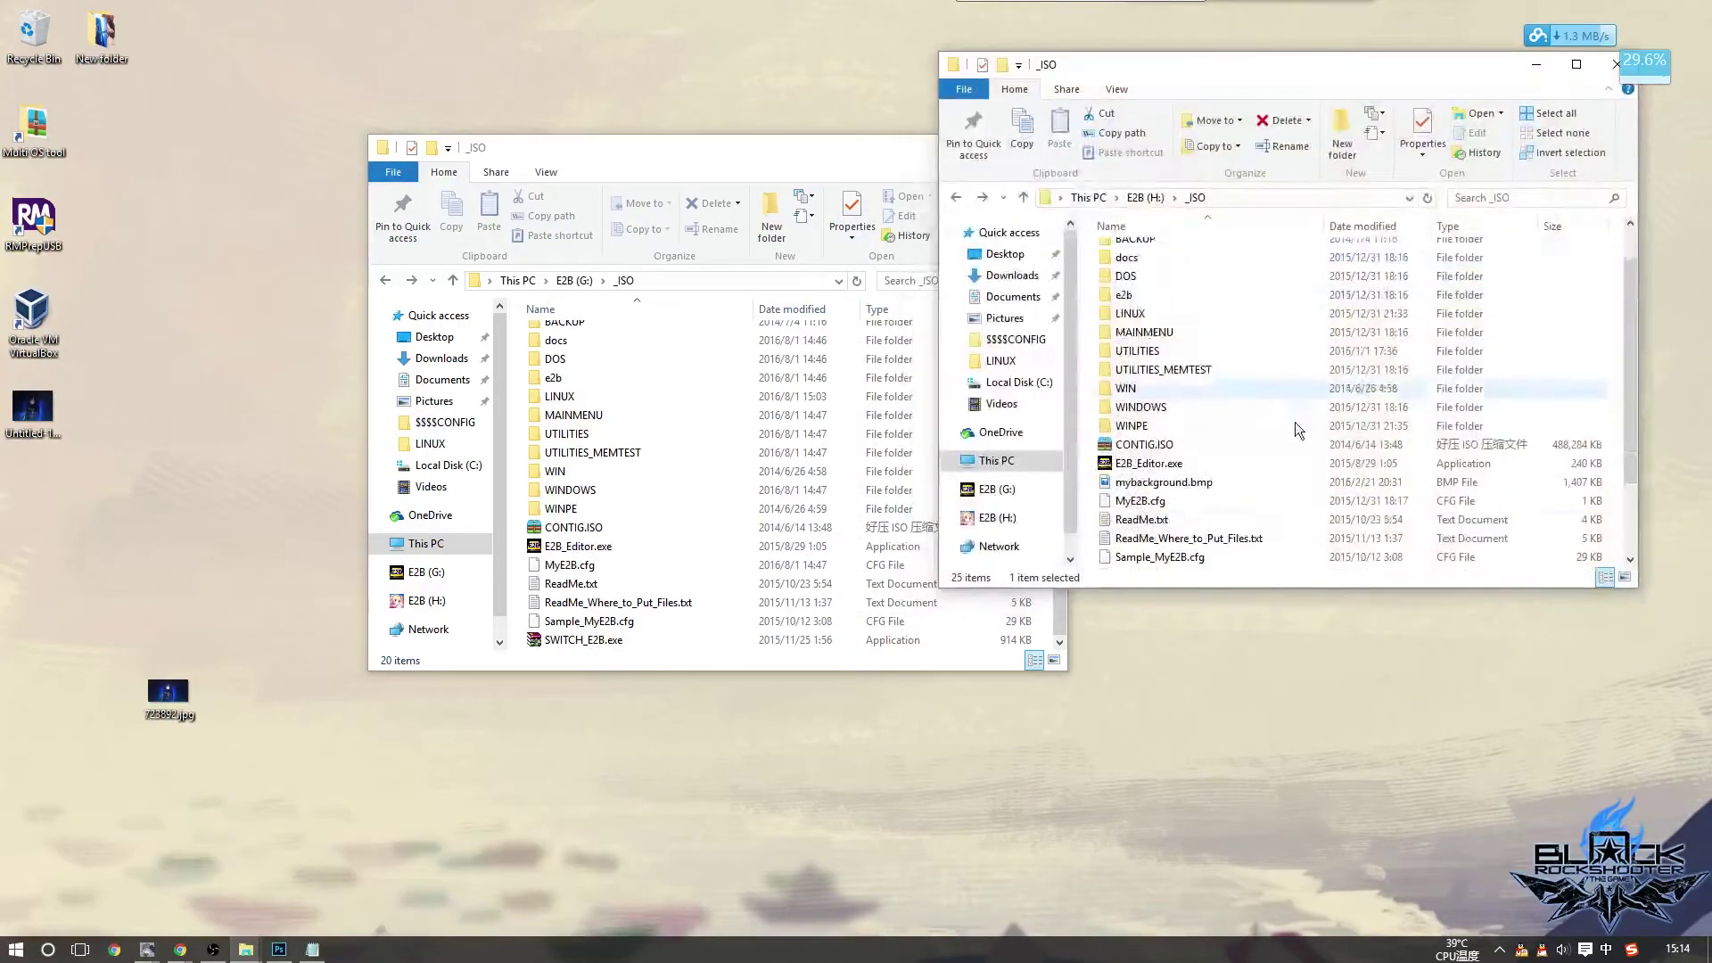
click(1216, 525)
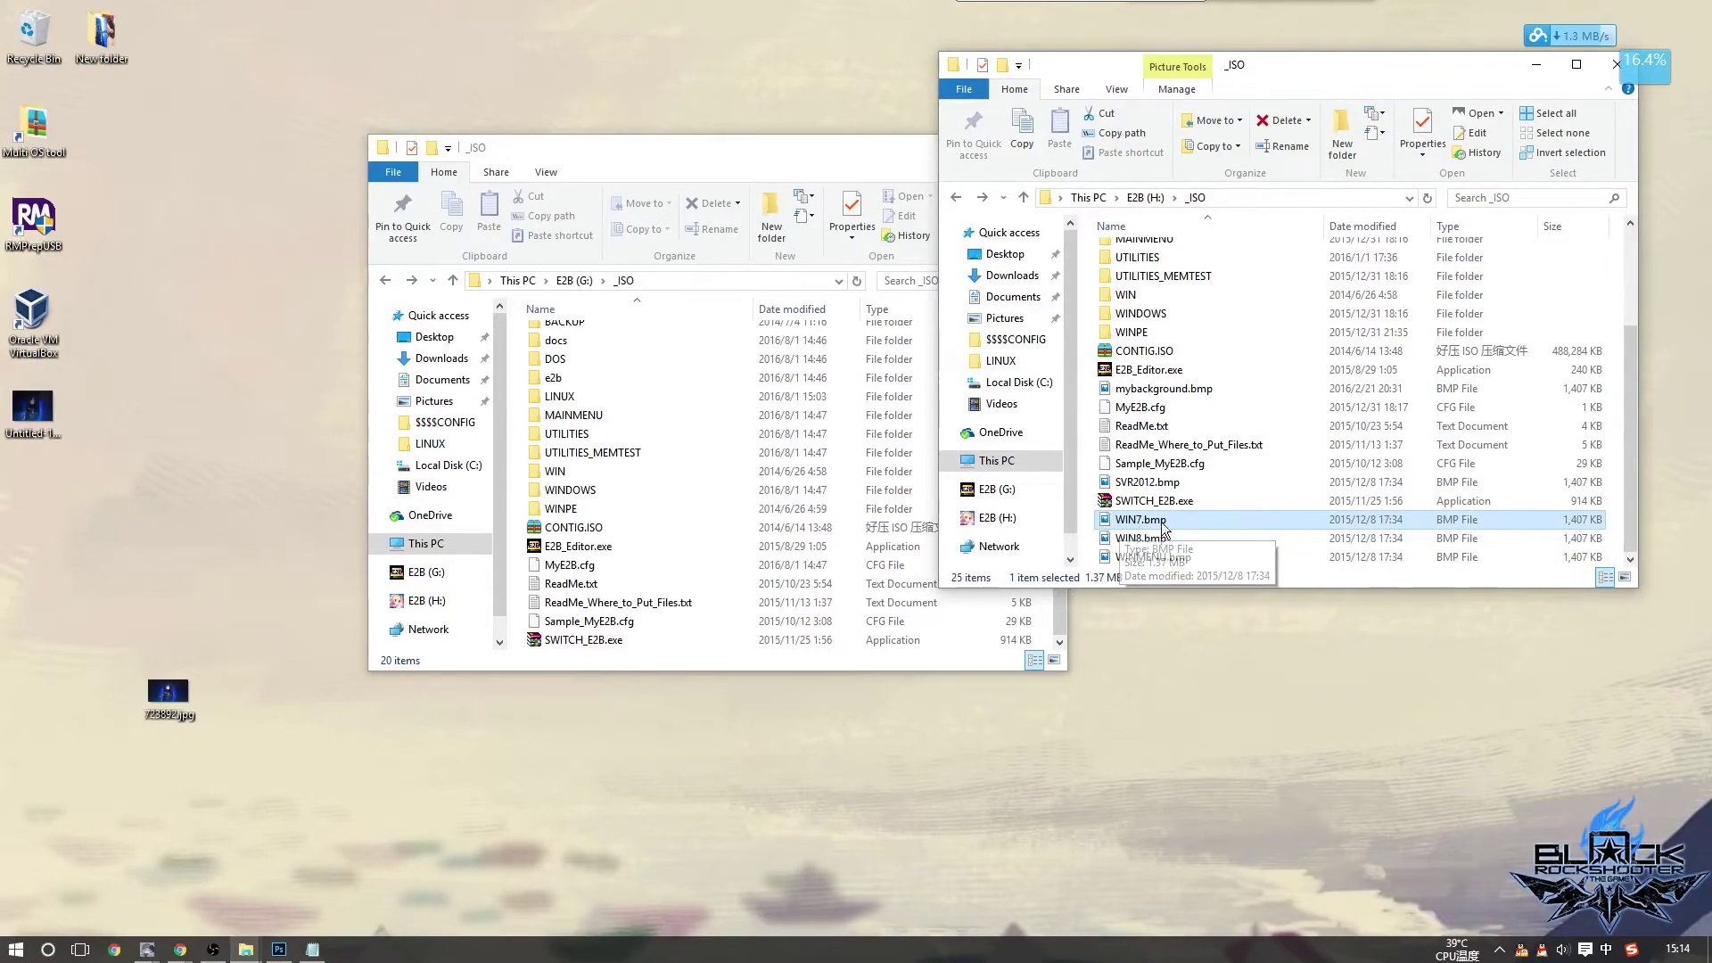
ctrl+click(1212, 540)
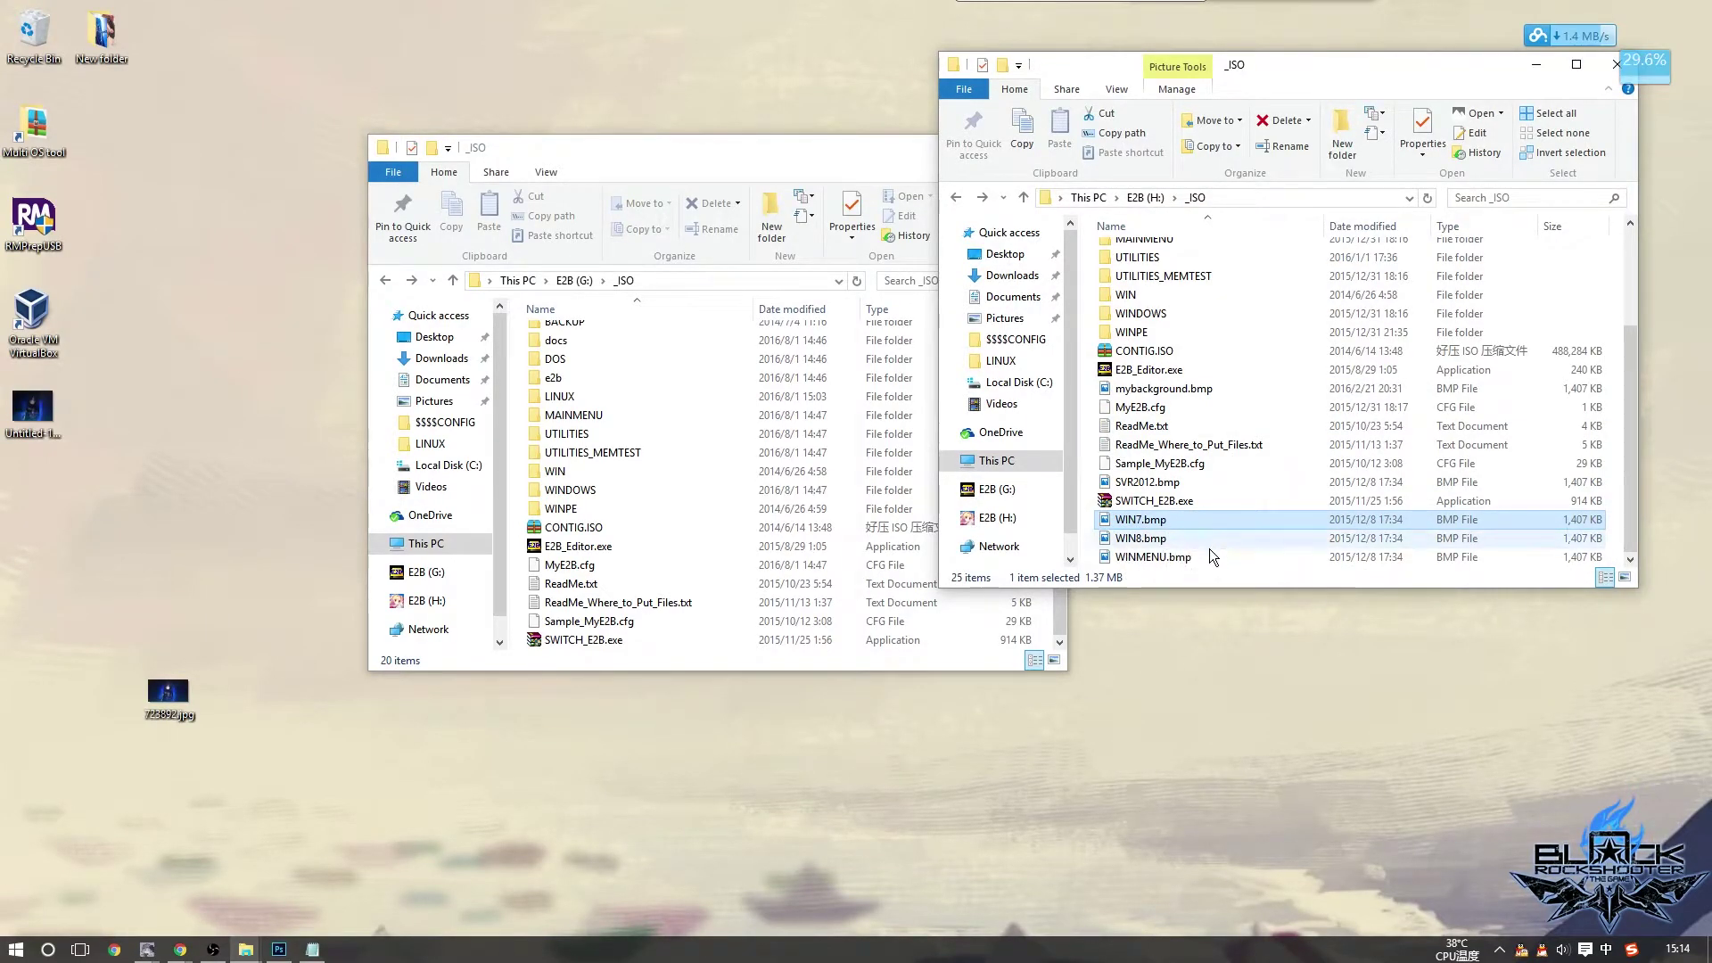
ctrl+click(1191, 555)
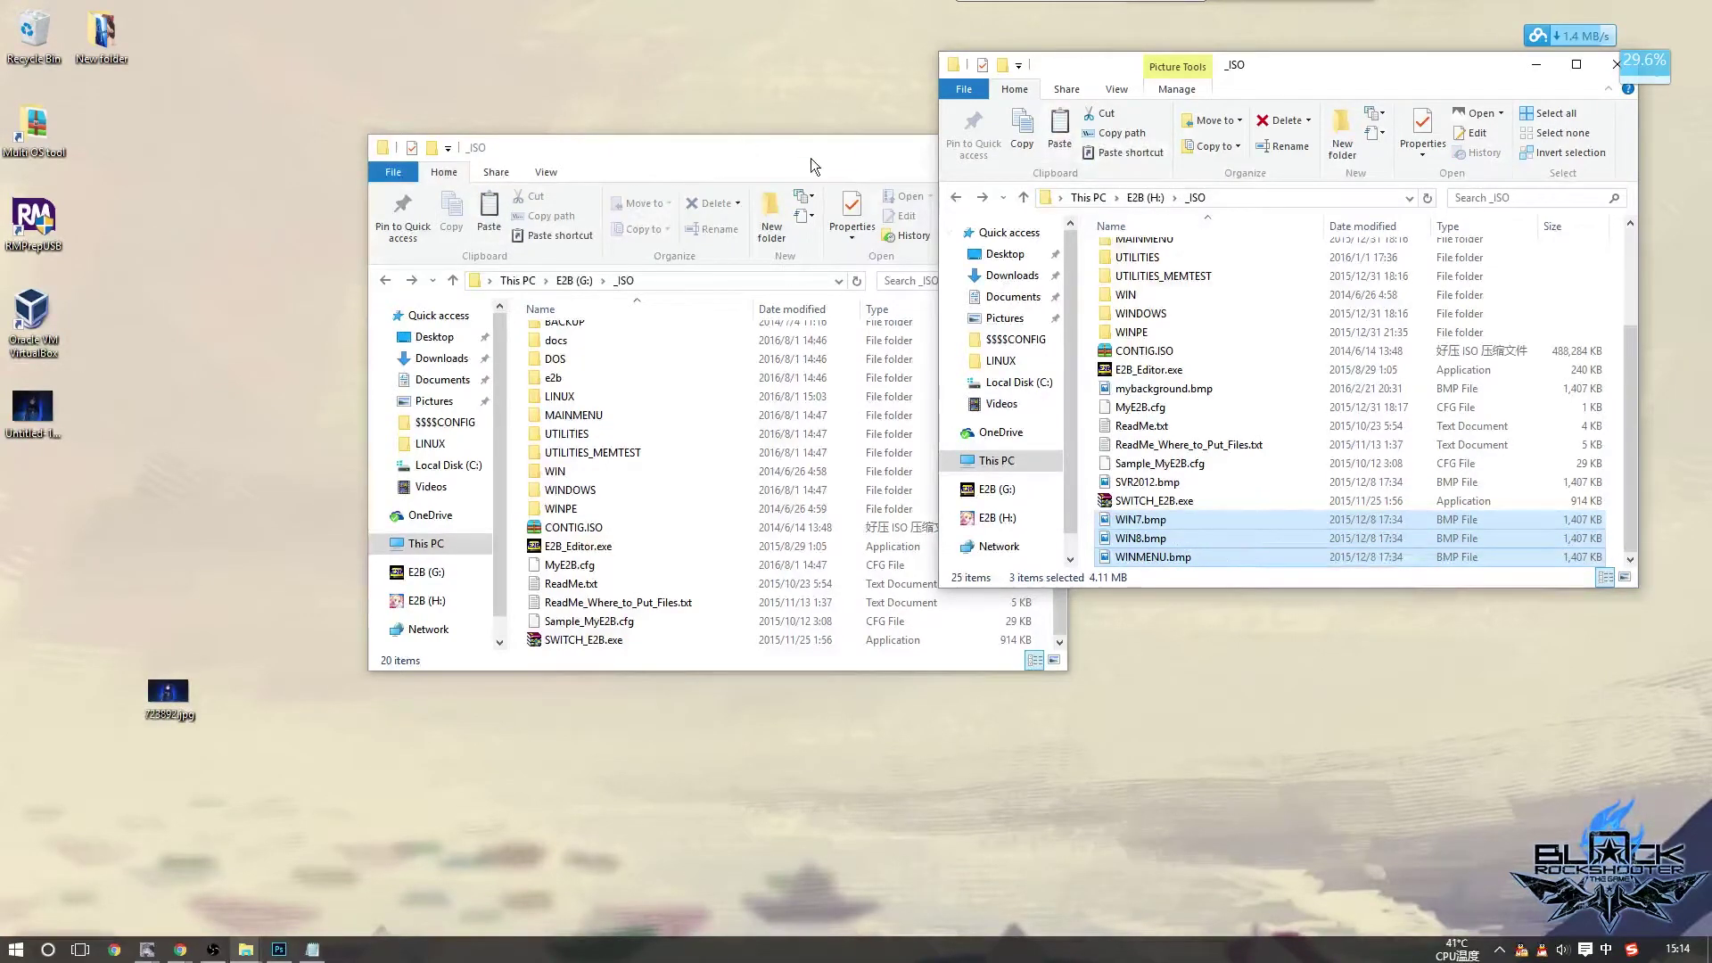
drag(809, 161, 570, 141)
key(ctrl+v)
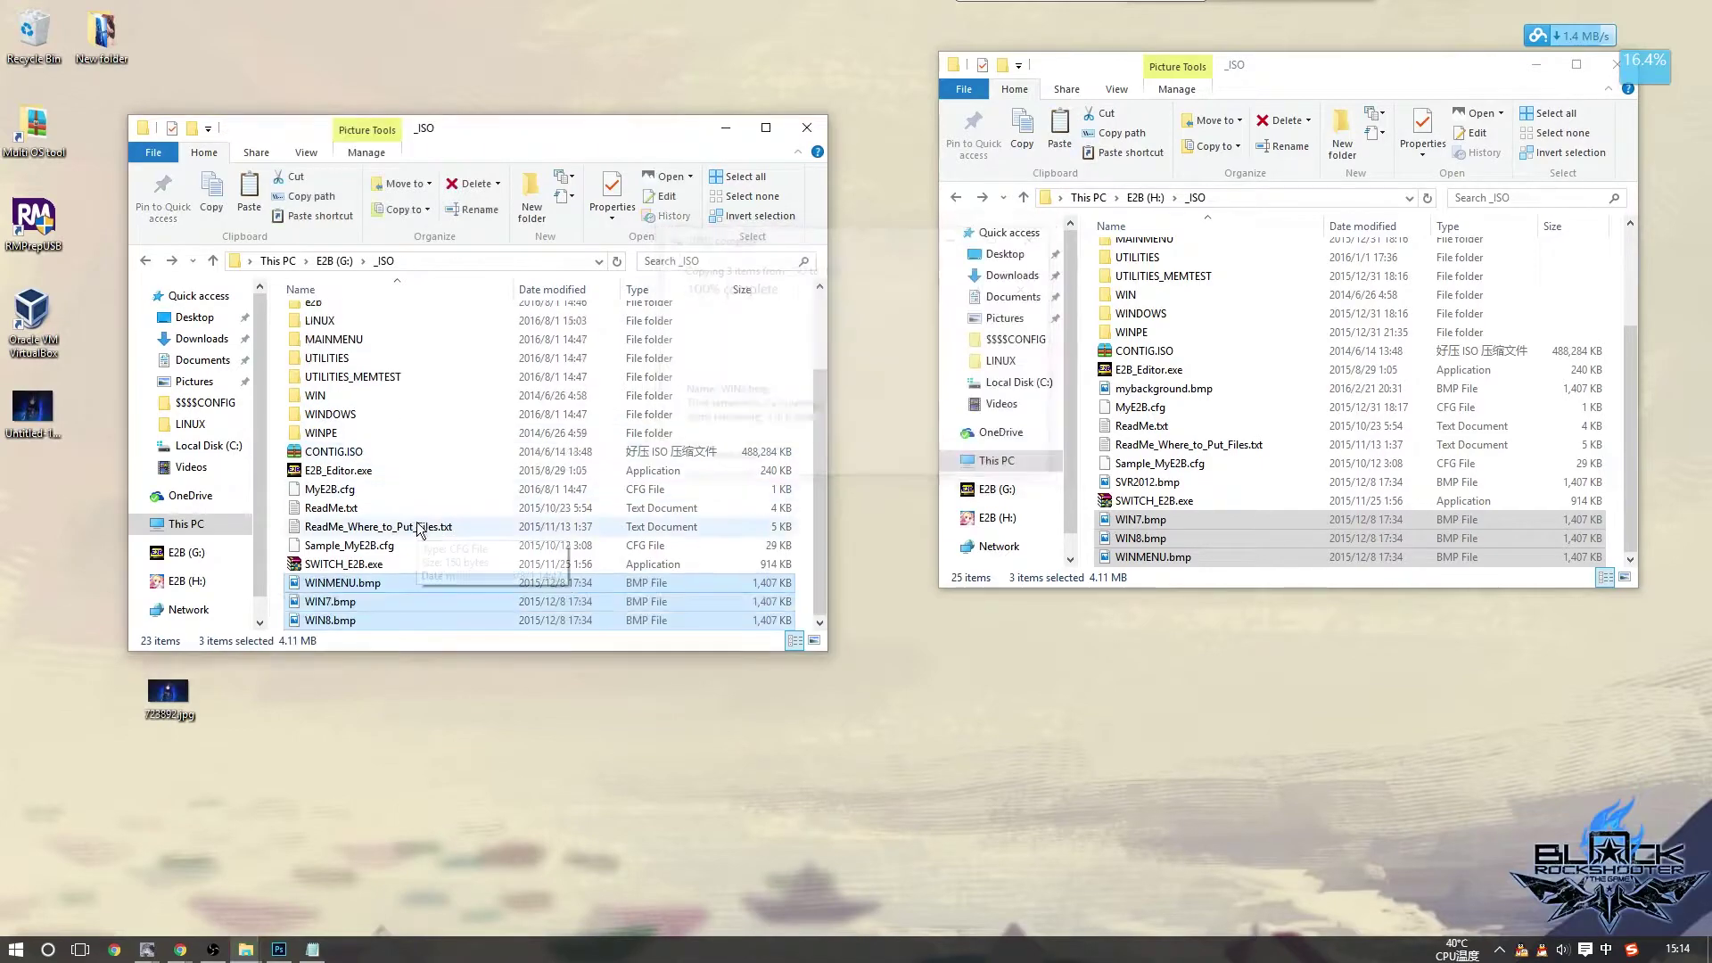
Examine the G: drive's WINDOWS\WIN7 folder, and return to _ISO to look over the copied Windows BMP files
click(478, 583)
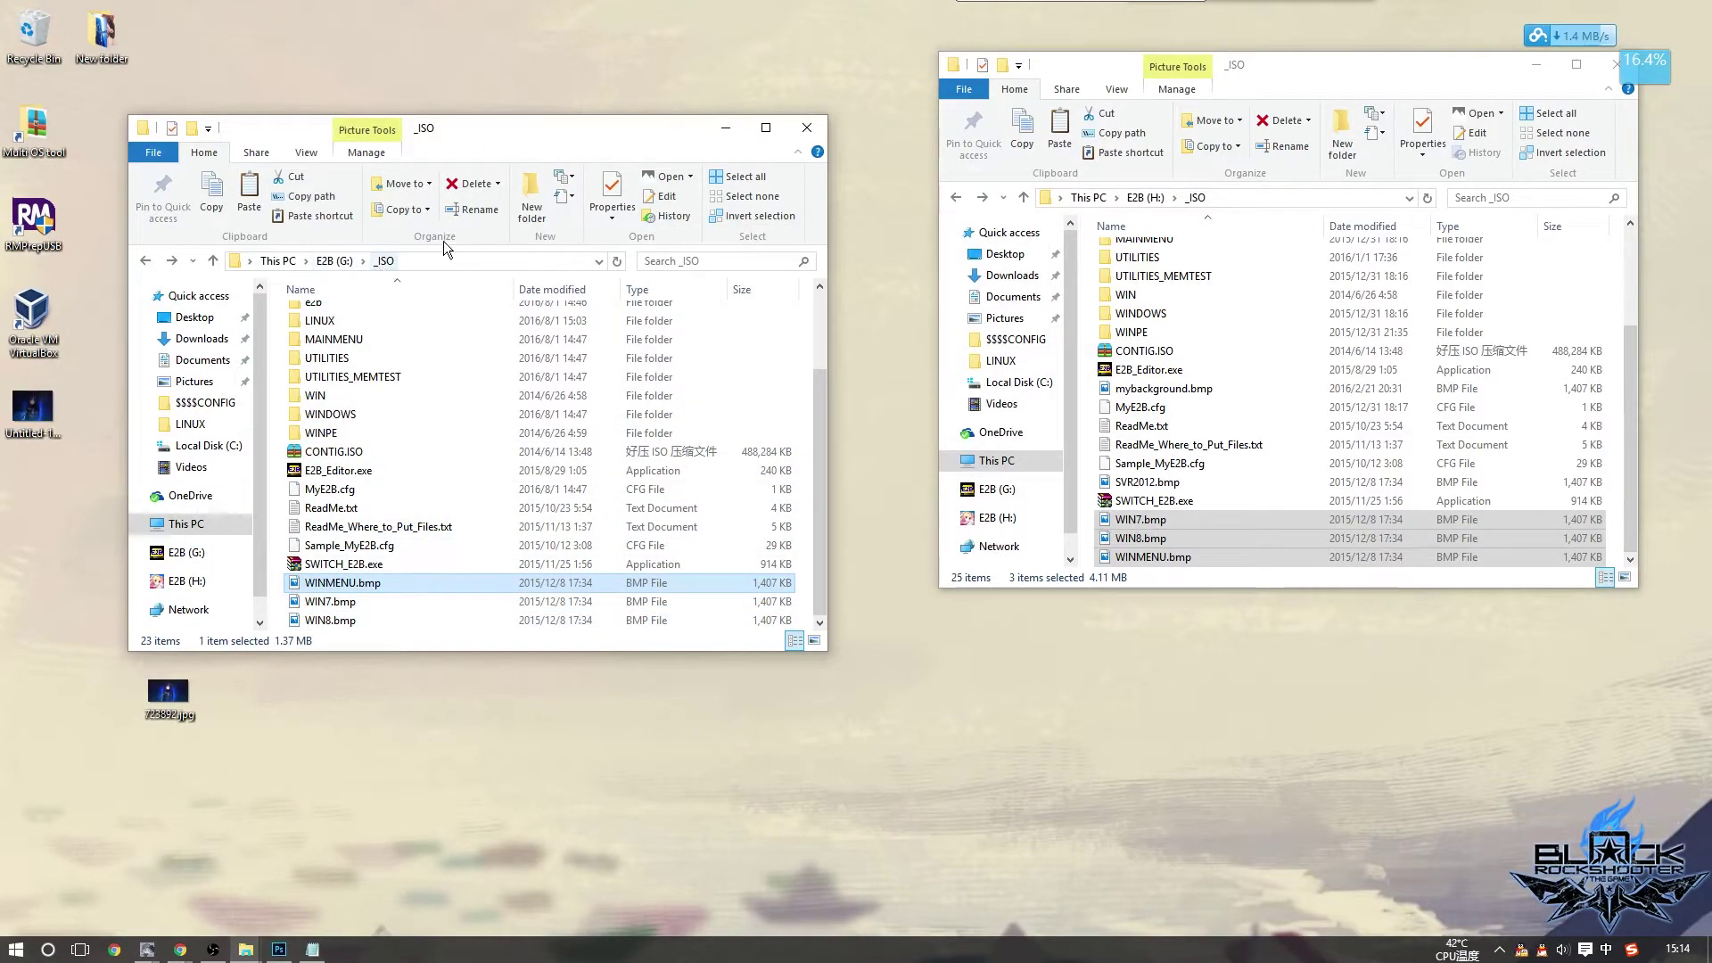
drag(527, 134, 593, 130)
scroll(469, 512, up, 2)
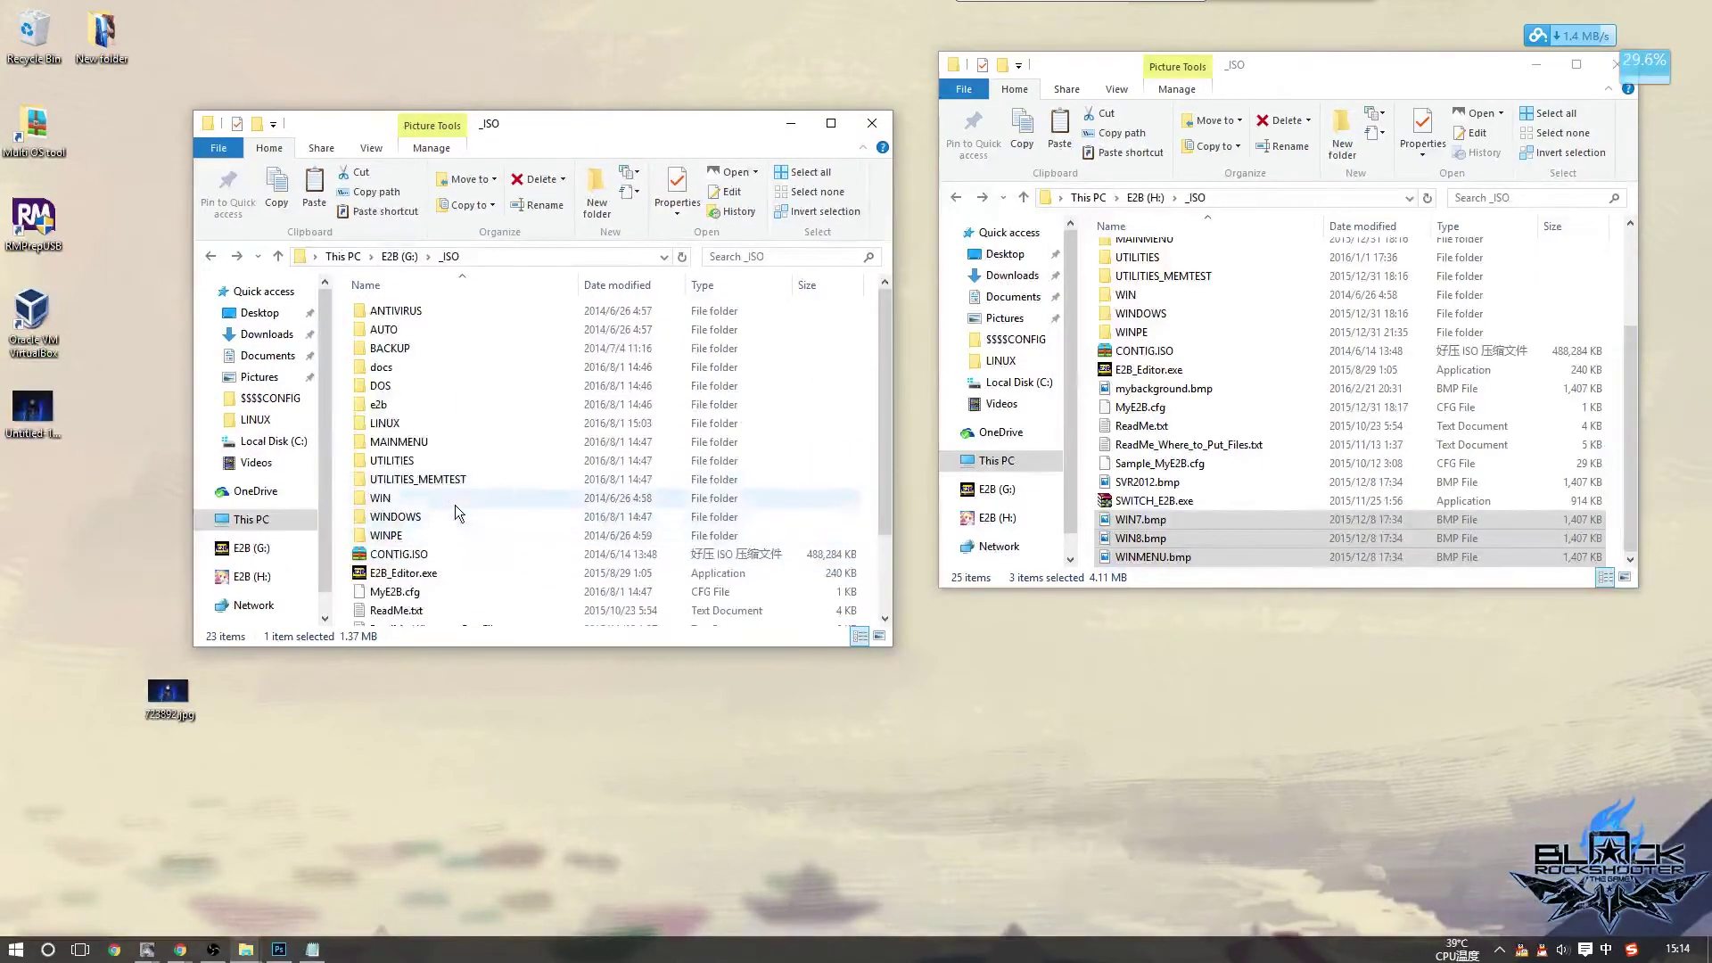
click(455, 515)
double_click(452, 518)
double_click(422, 367)
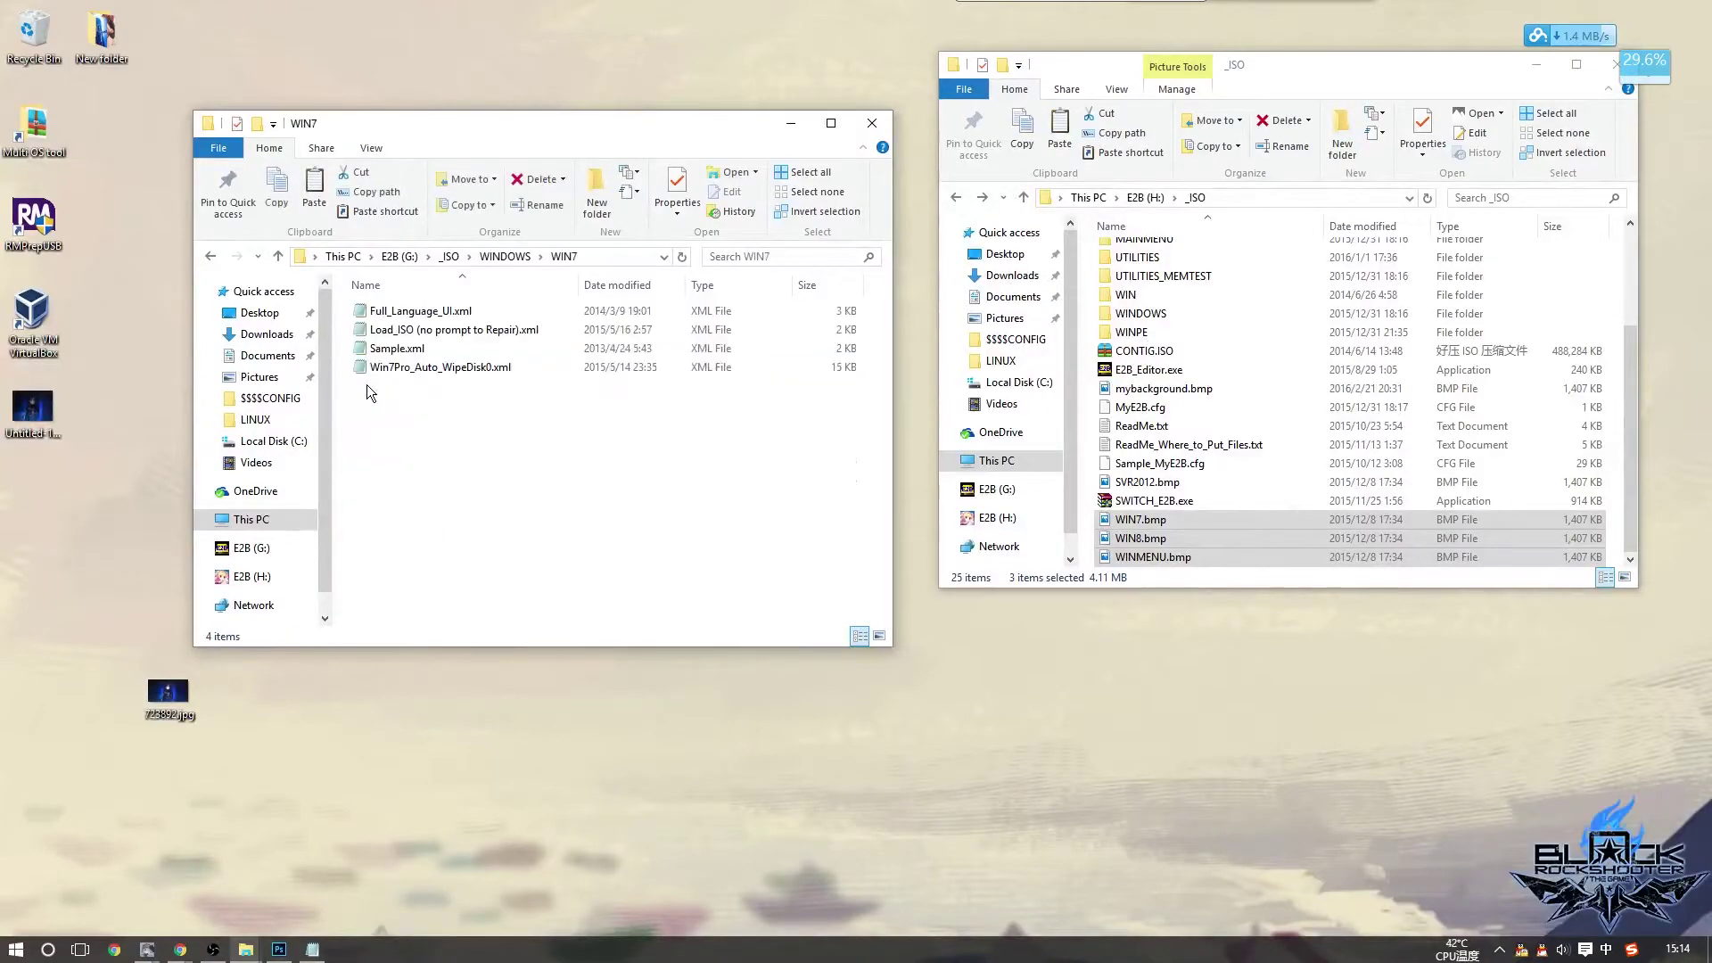
key(BackSpace)
key(BackSpace)
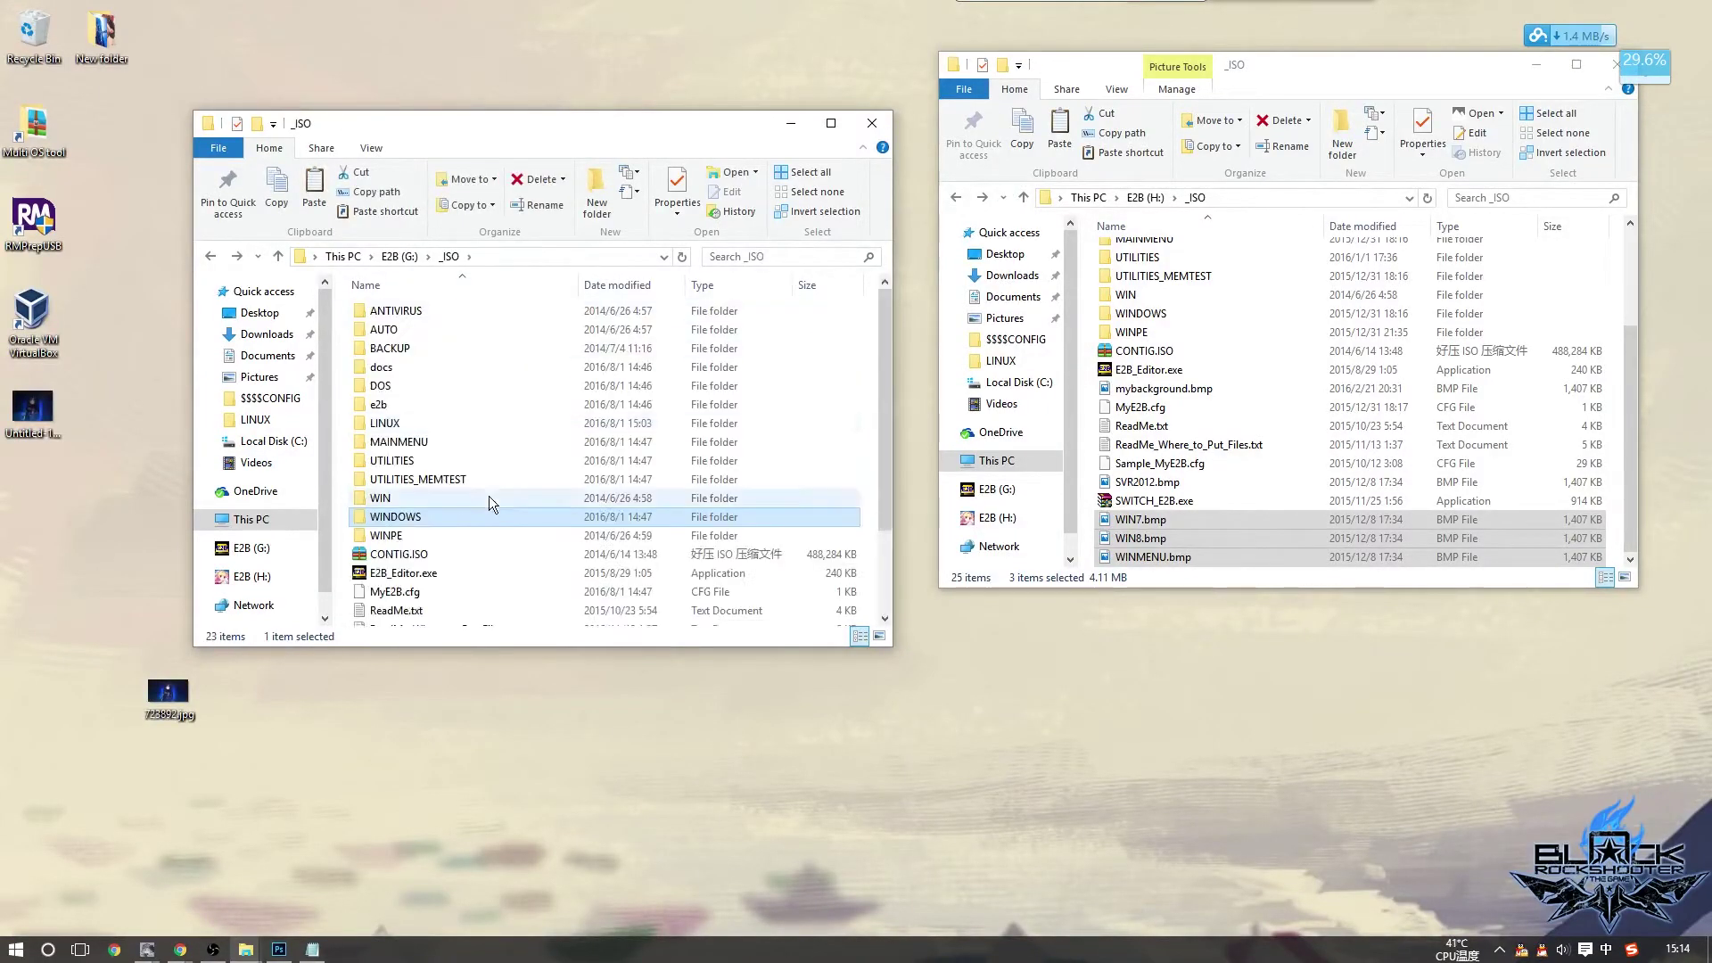
scroll(535, 482, down, 2)
click(473, 594)
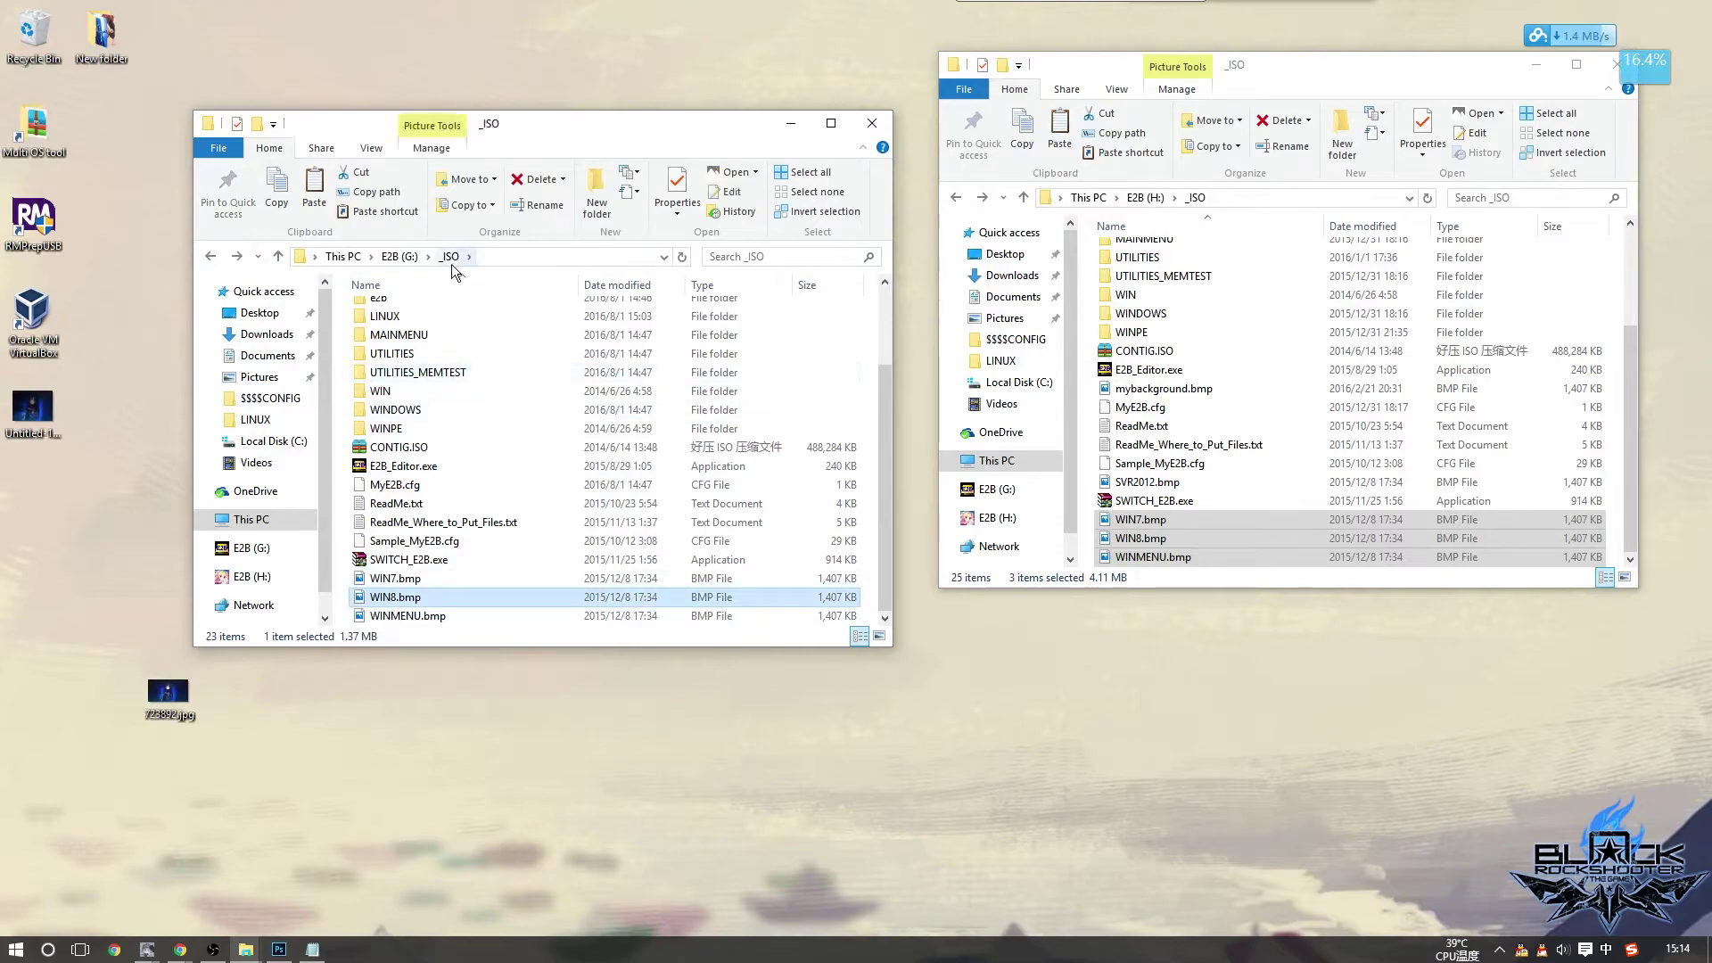
Copy mybackground.bmp from the H: drive's _ISO folder into the G: drive's _ISO folder and open the copy for viewing
click(1177, 444)
click(1160, 388)
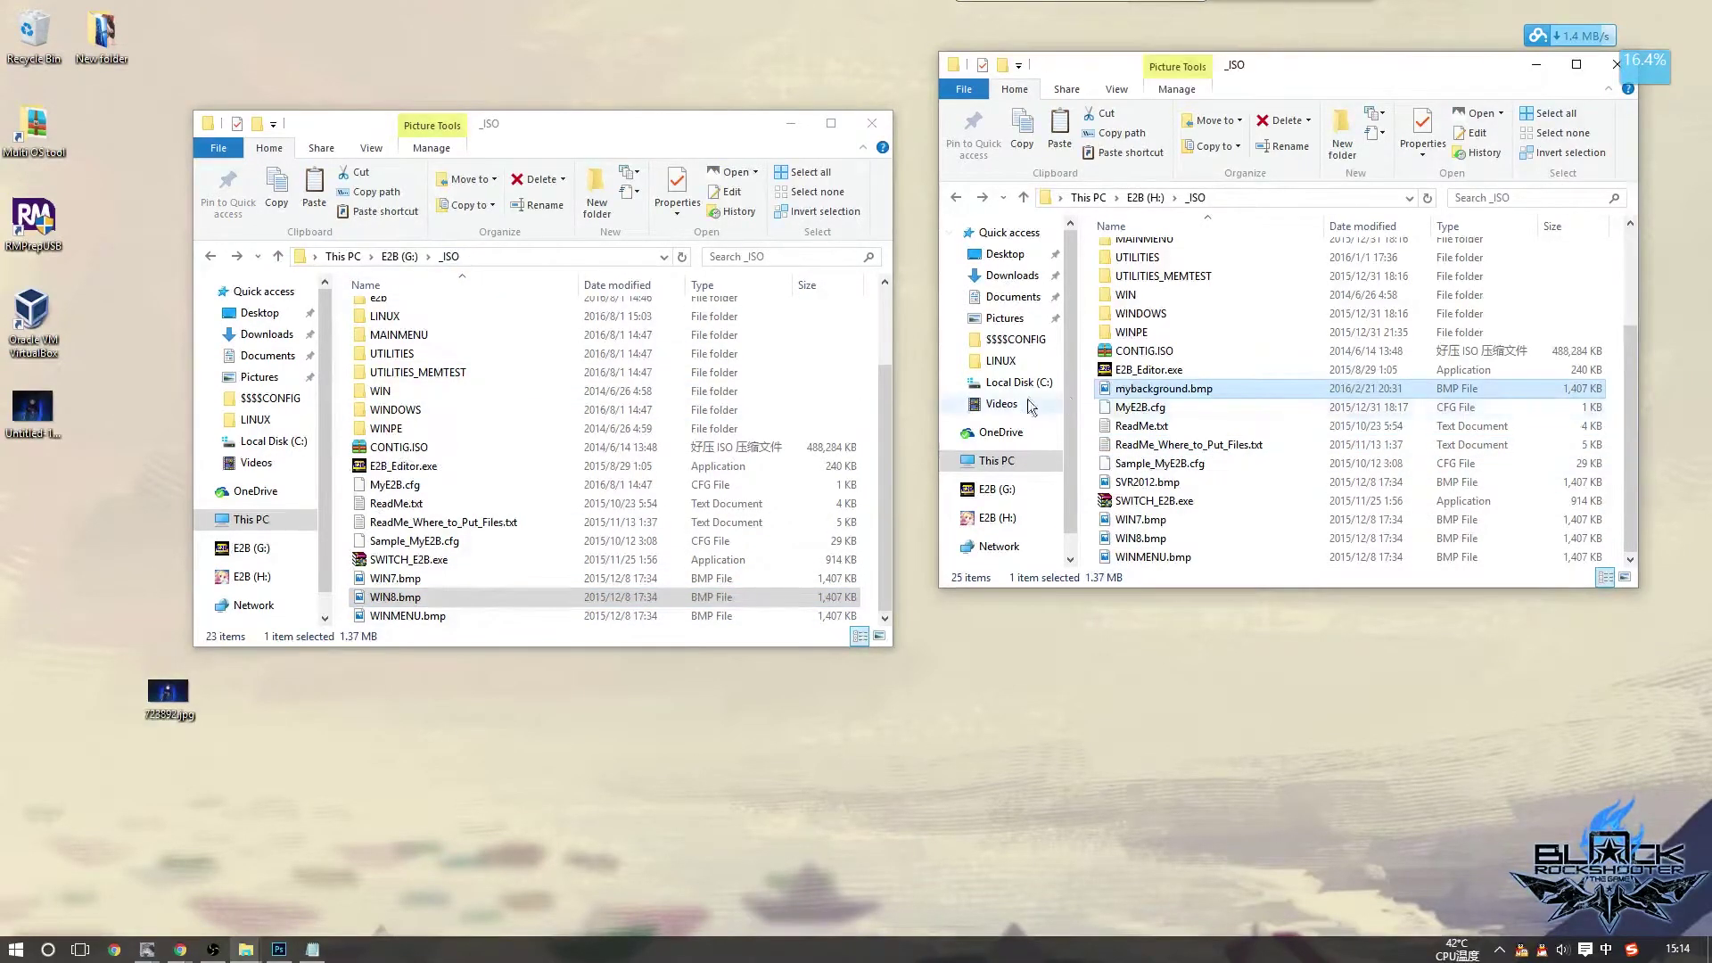
click(1213, 387)
key(Return)
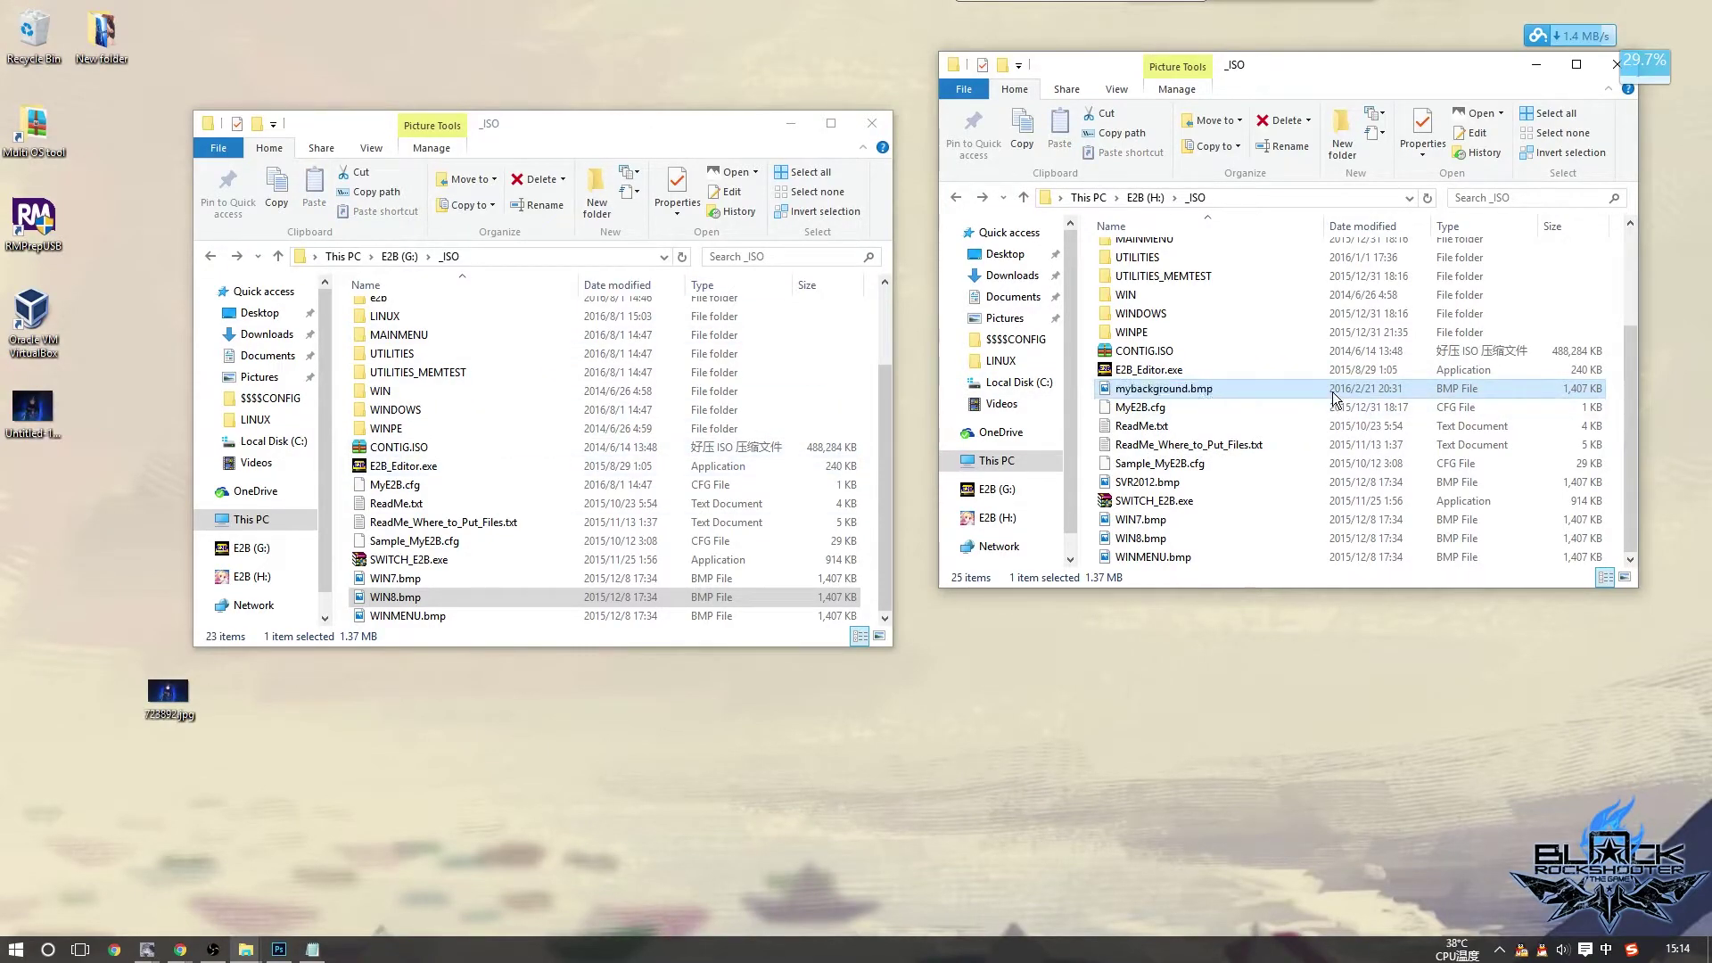
click(874, 485)
key(ctrl+v)
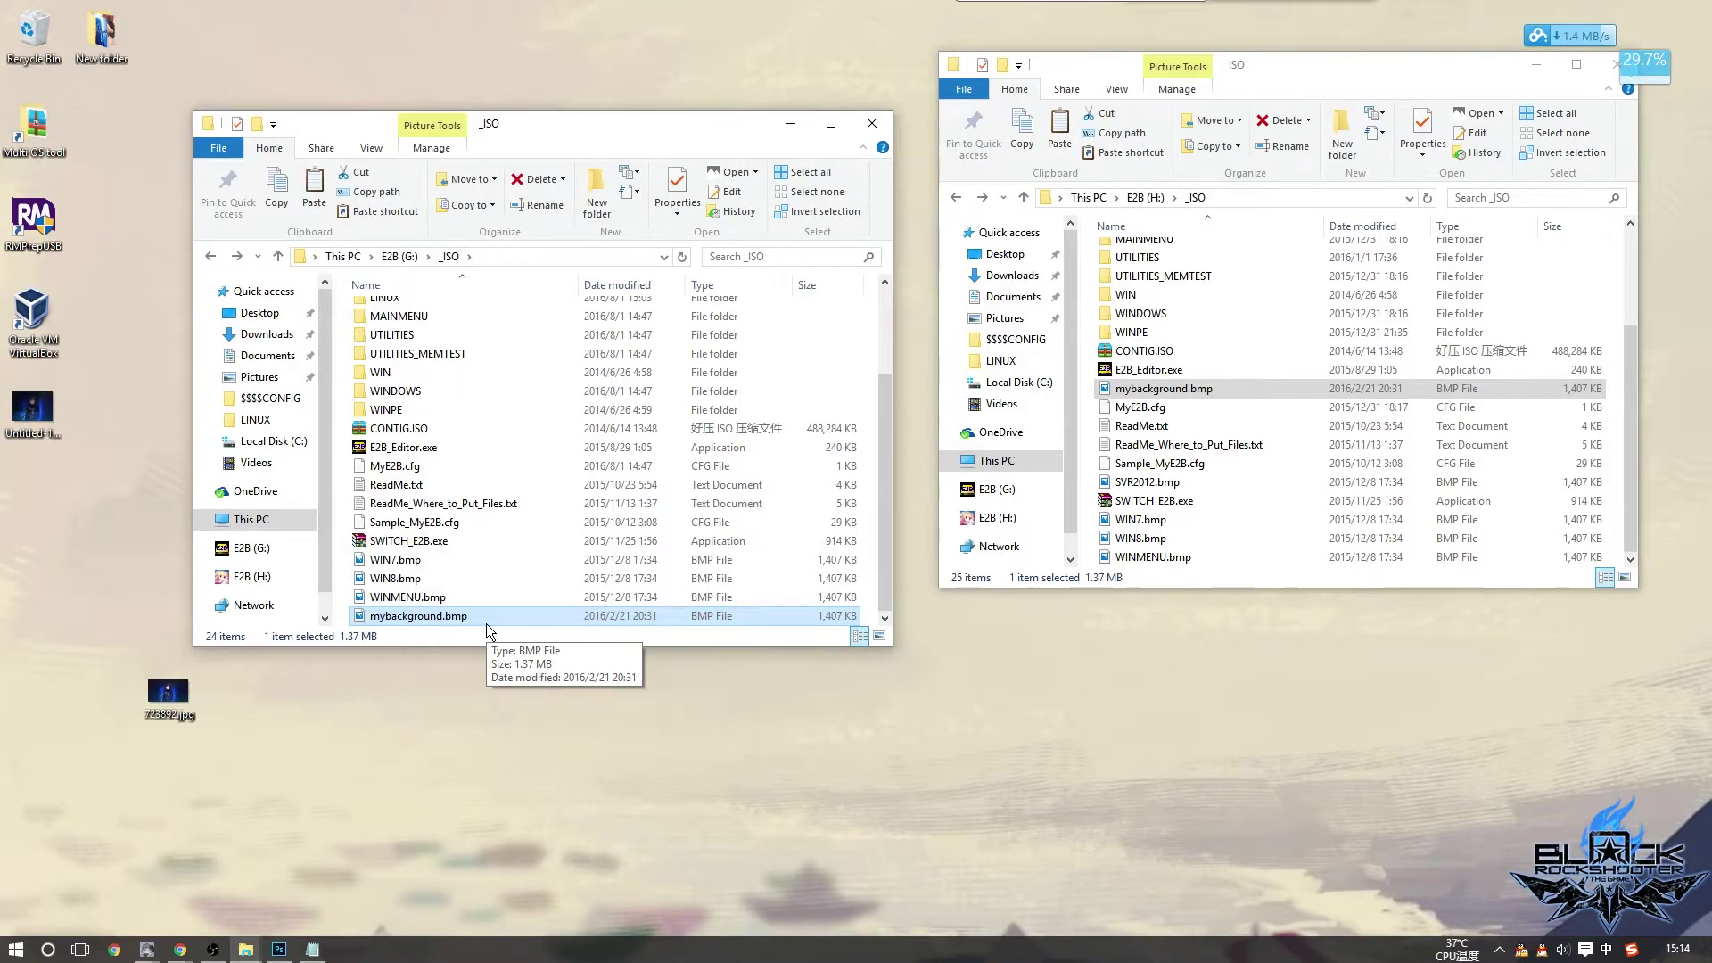
double_click(410, 617)
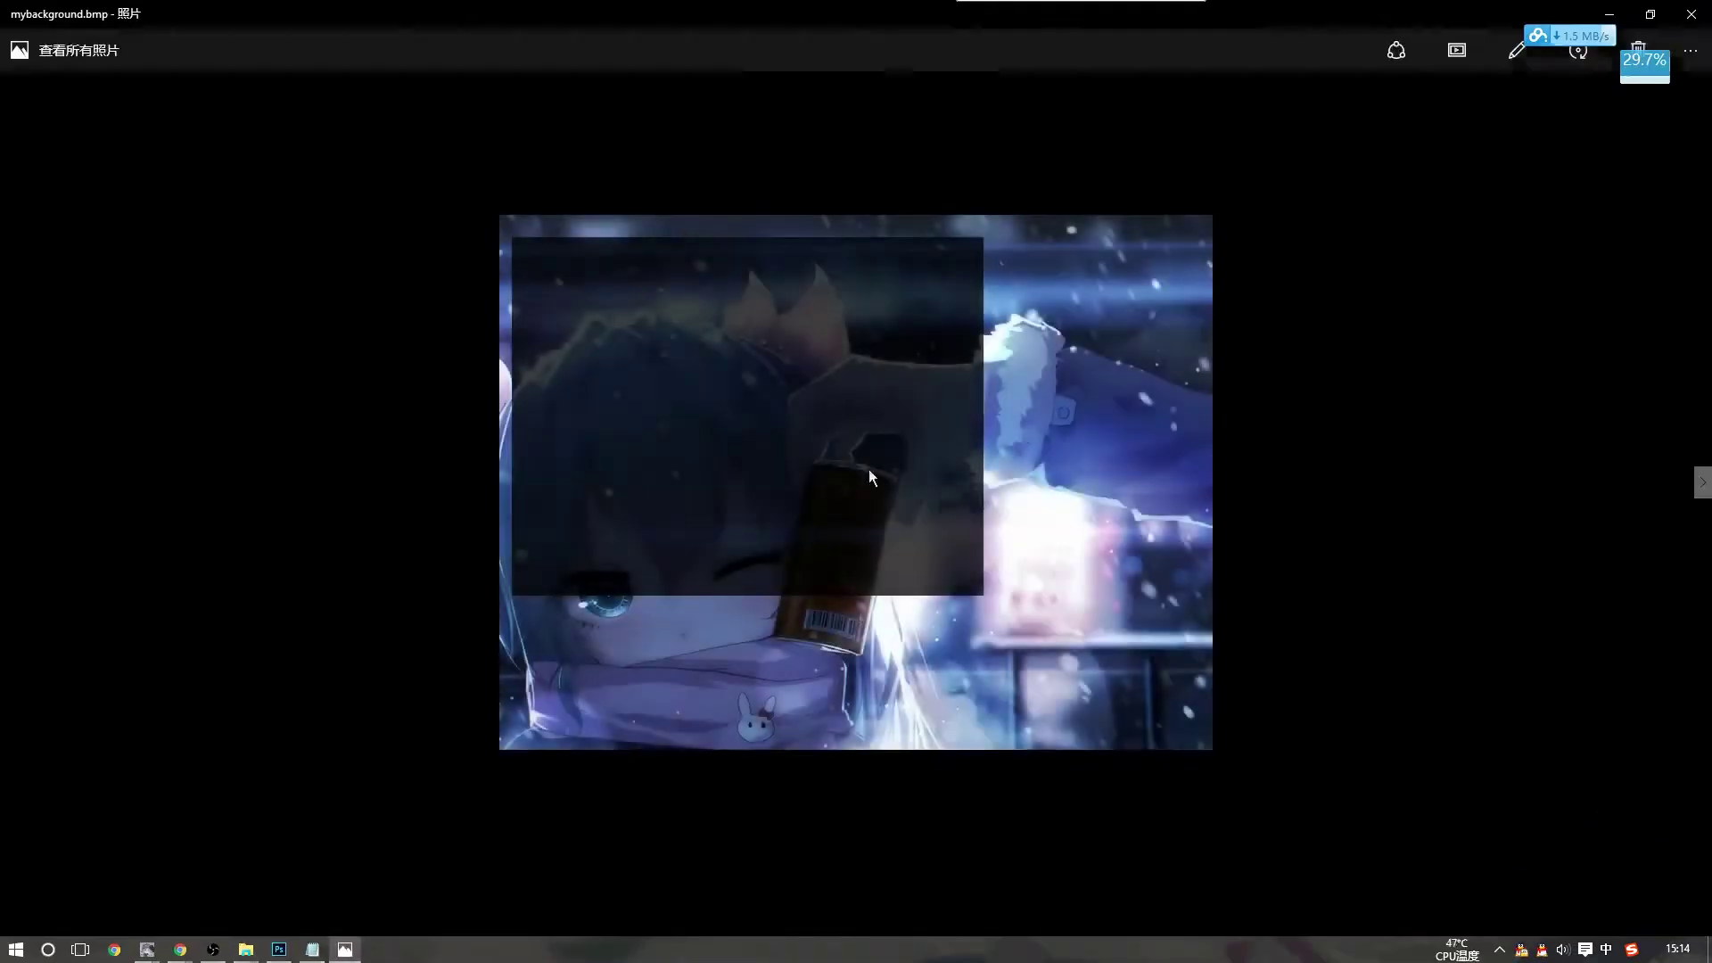
Close the mybackground.bmp view, then view WIN7.bmp from the G: drive's _ISO folder and close it
click(1691, 14)
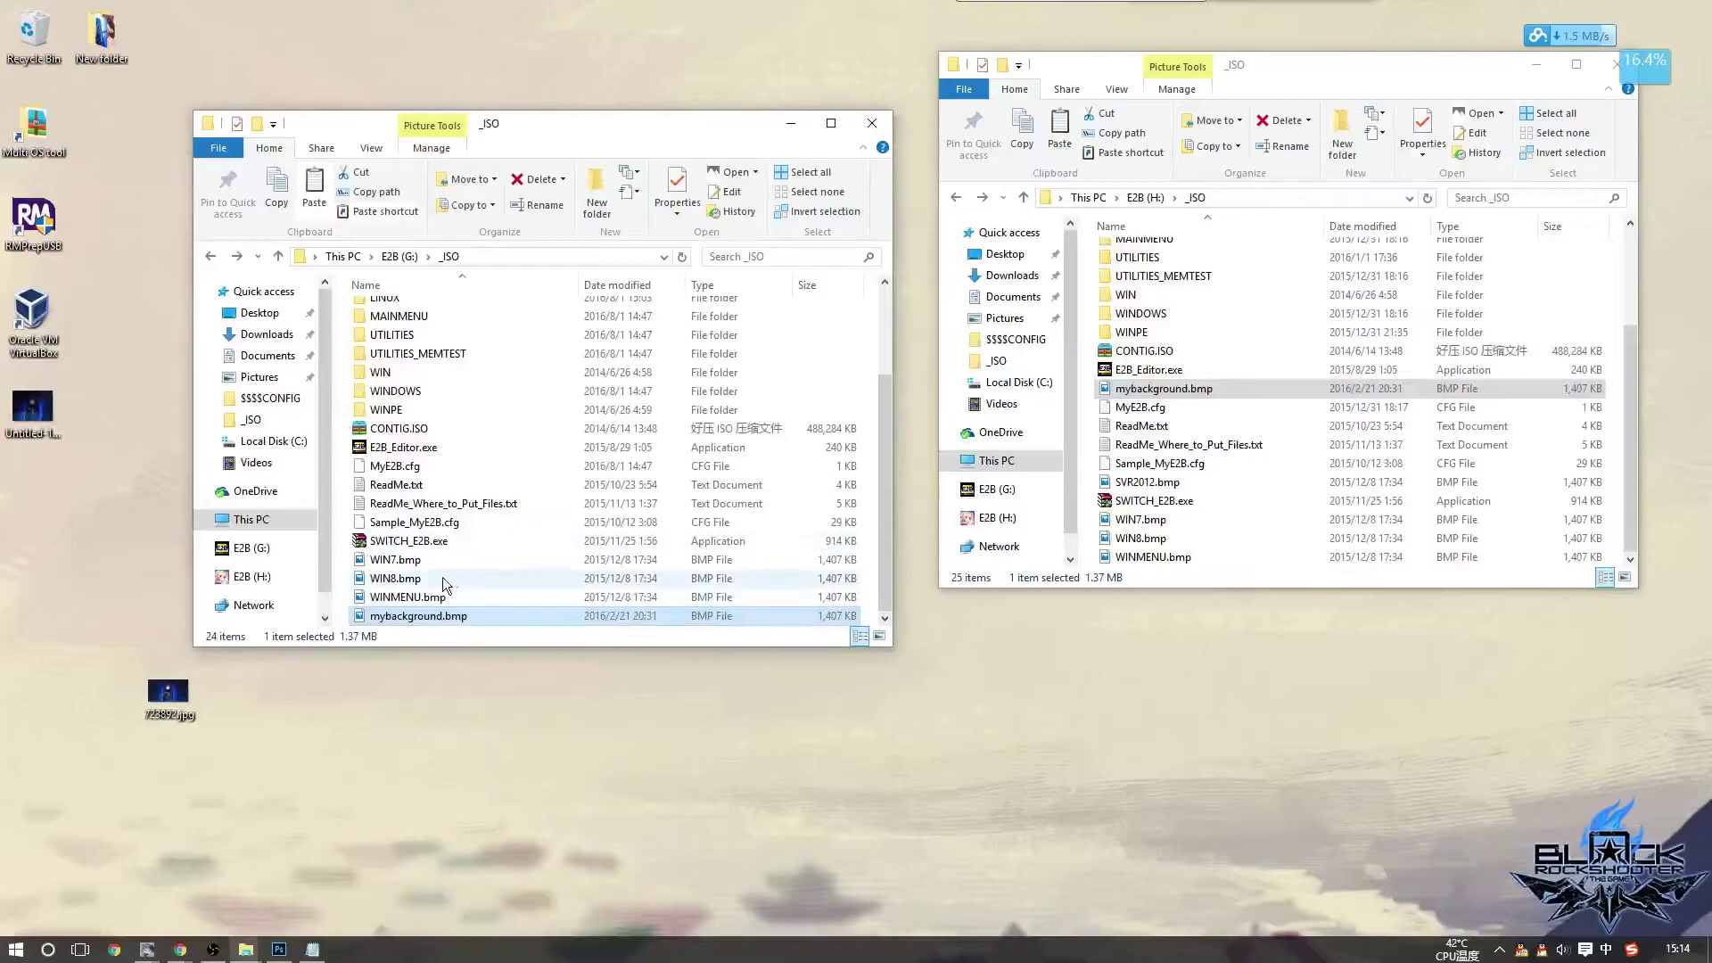
double_click(469, 563)
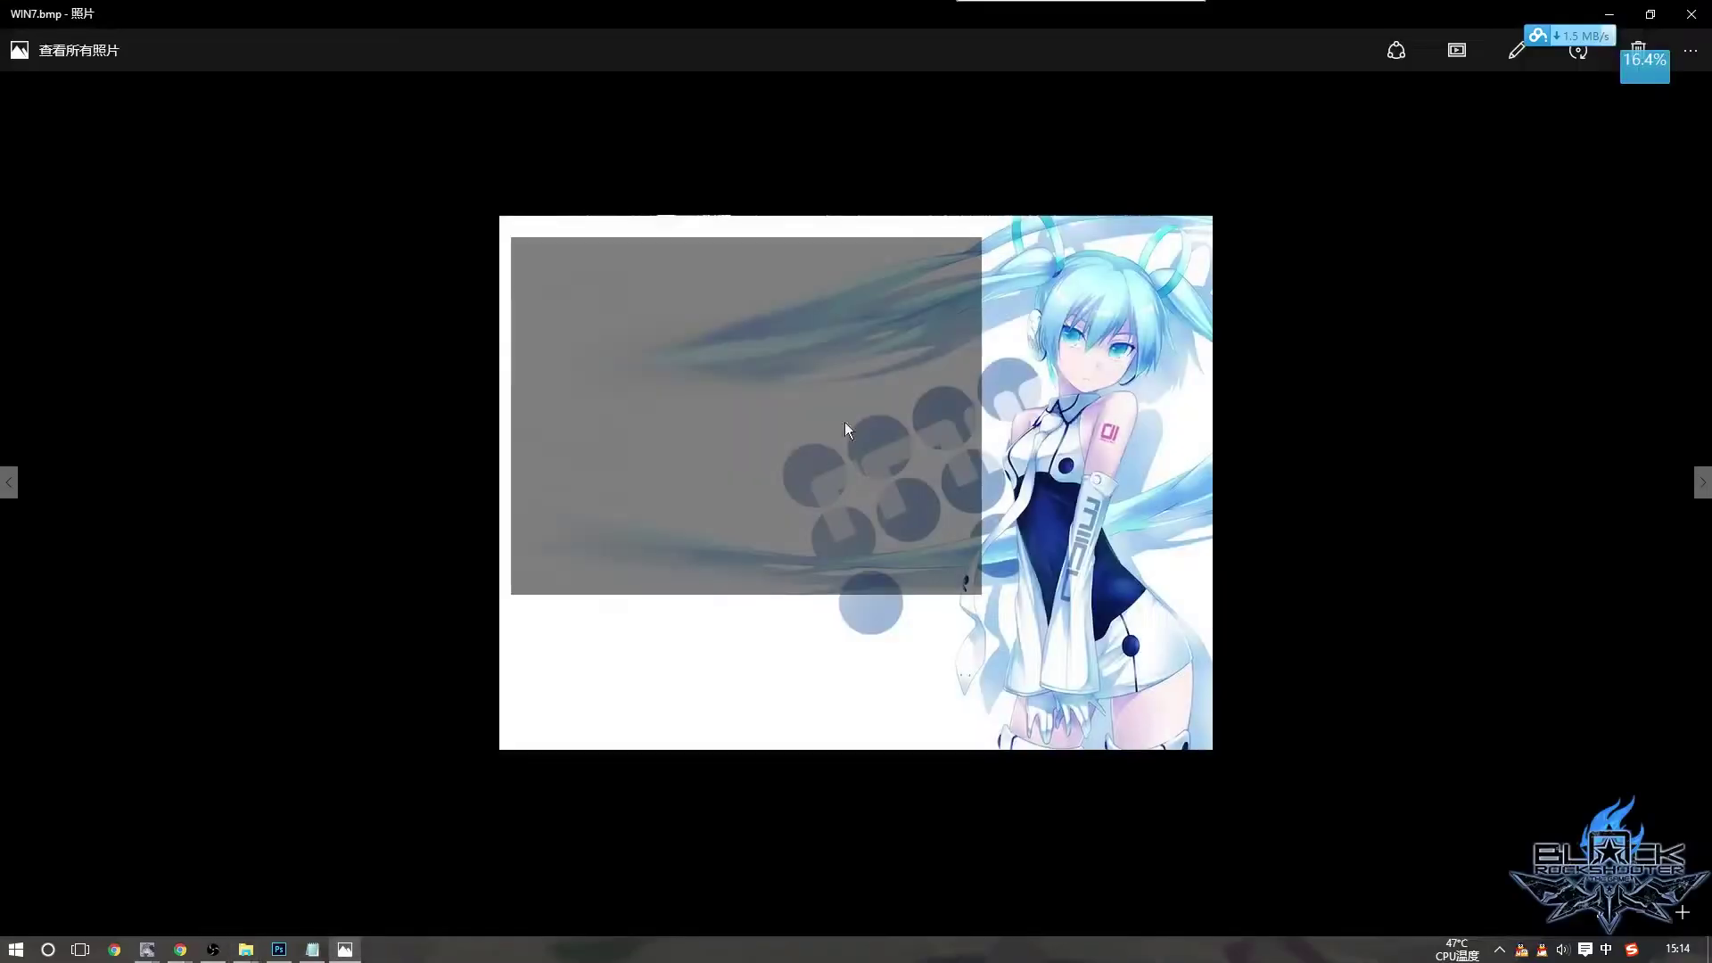
click(1690, 14)
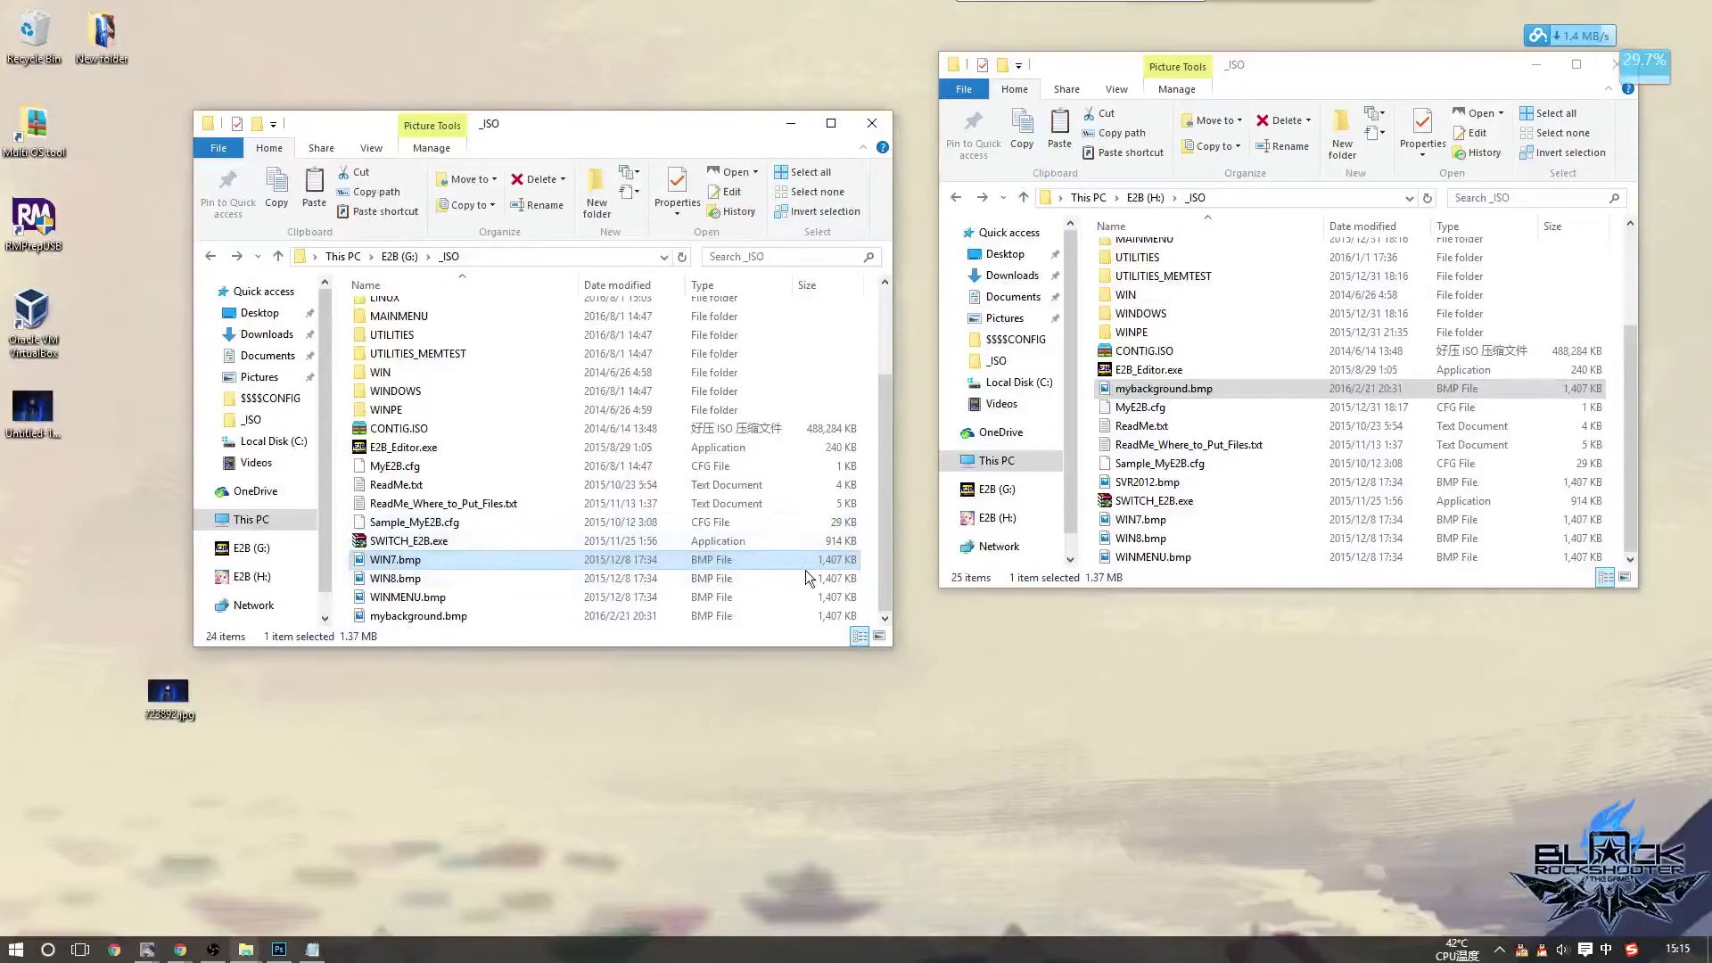
Use RMPrepUSB to make all files on the G: drive contiguous, and close the program
click(874, 555)
double_click(15, 231)
click(941, 572)
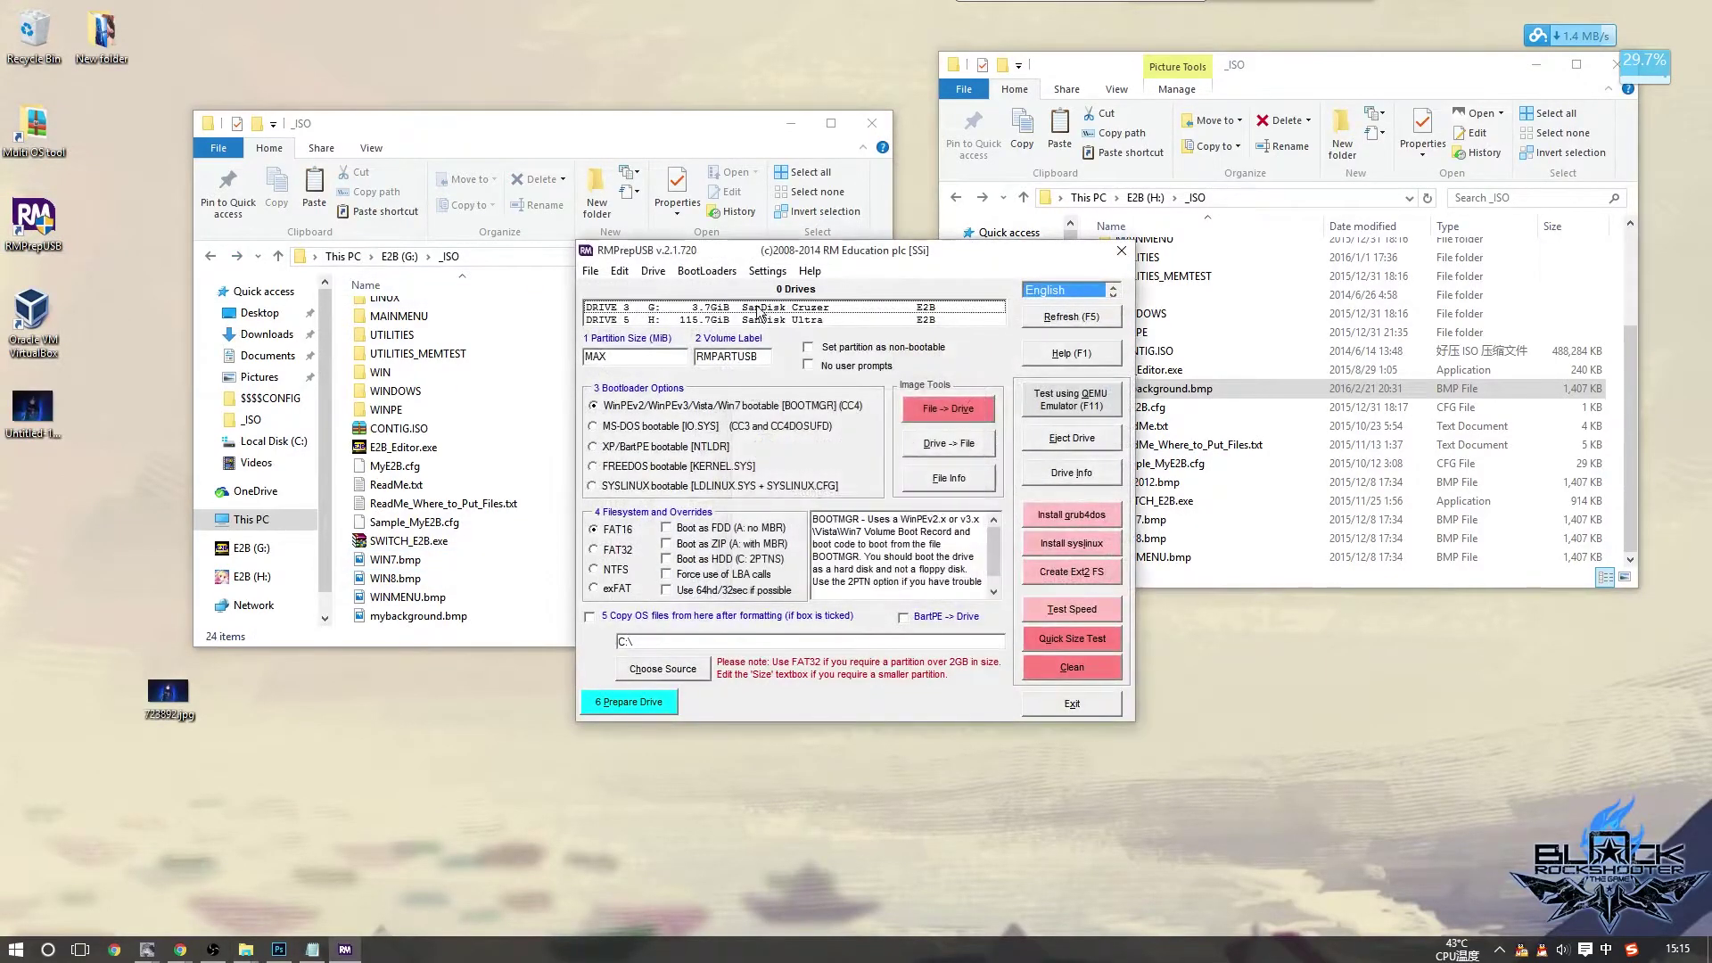
click(700, 271)
mouse_move(653, 271)
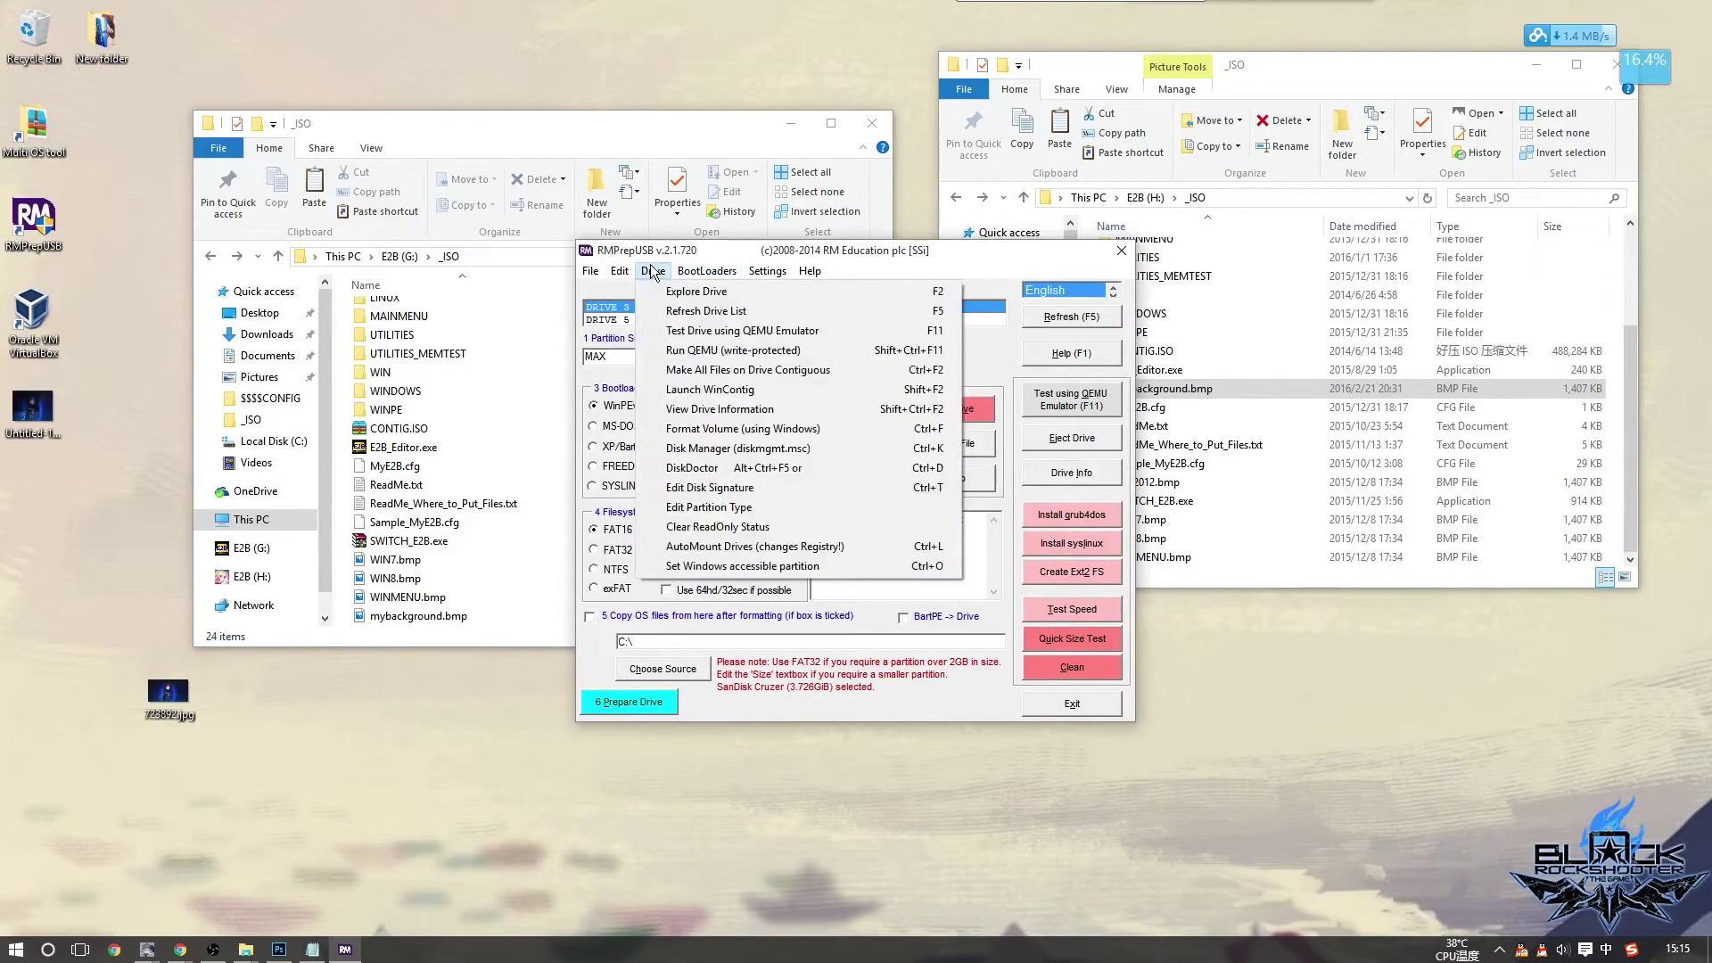
click(854, 373)
click(879, 530)
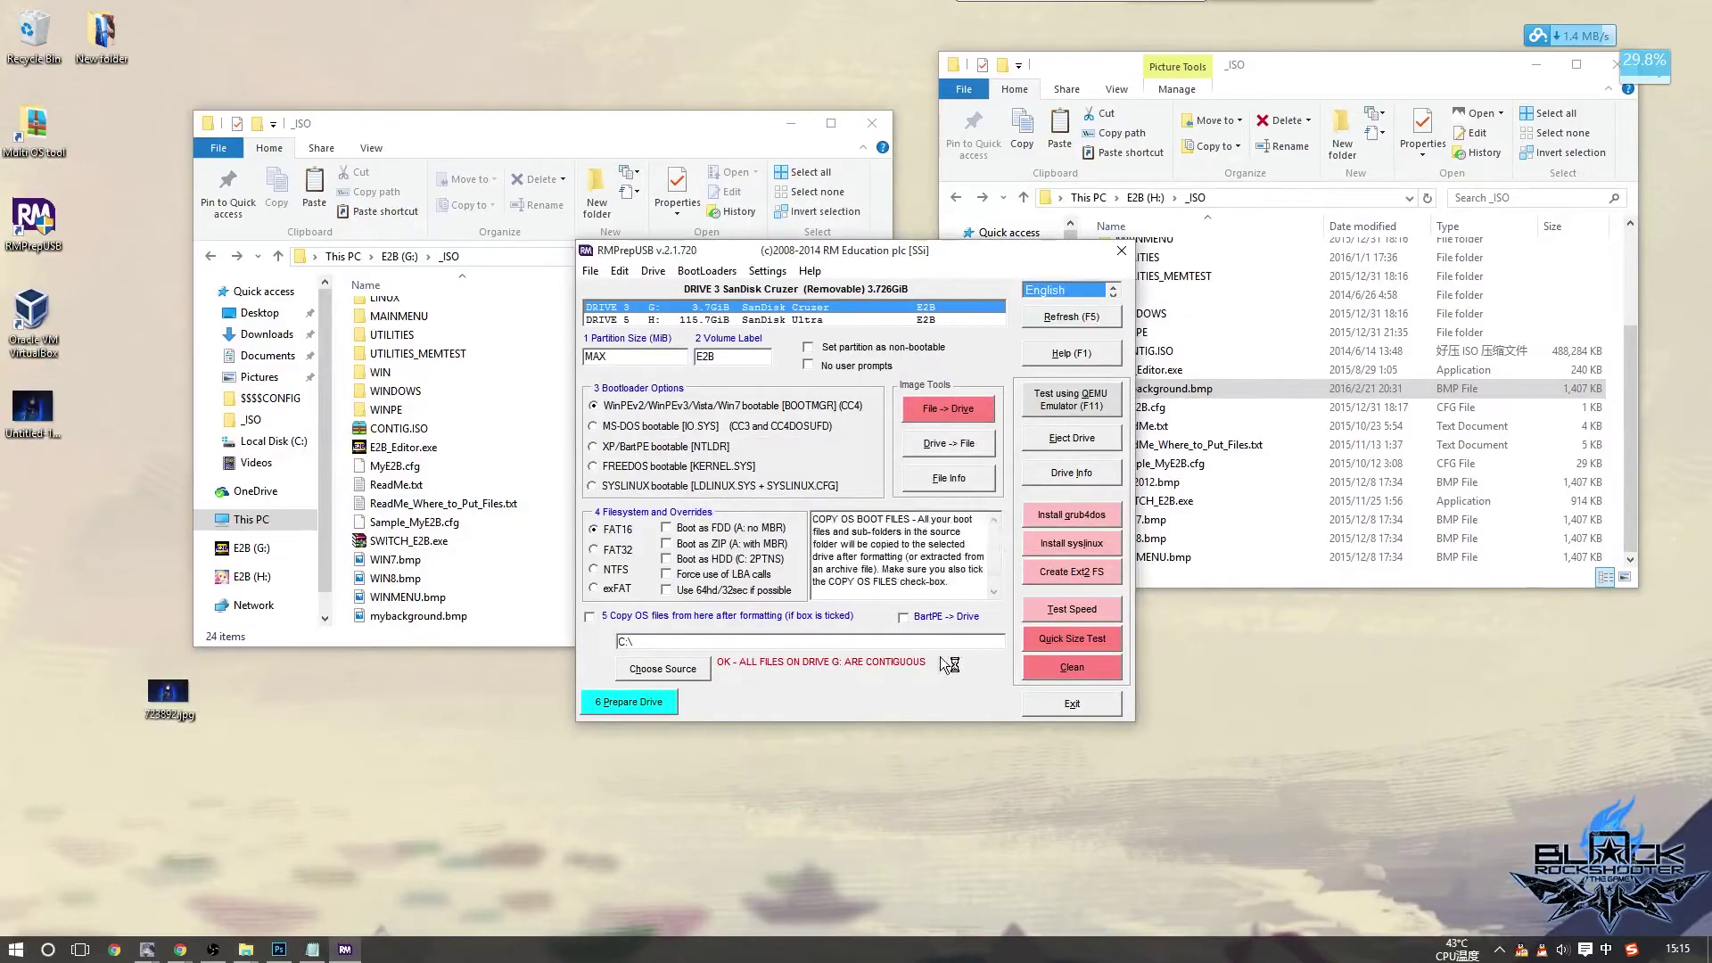
click(1118, 256)
Run Oracle VM VirtualBox as administrator and start the USB2 virtual machine
click(790, 125)
double_click(46, 357)
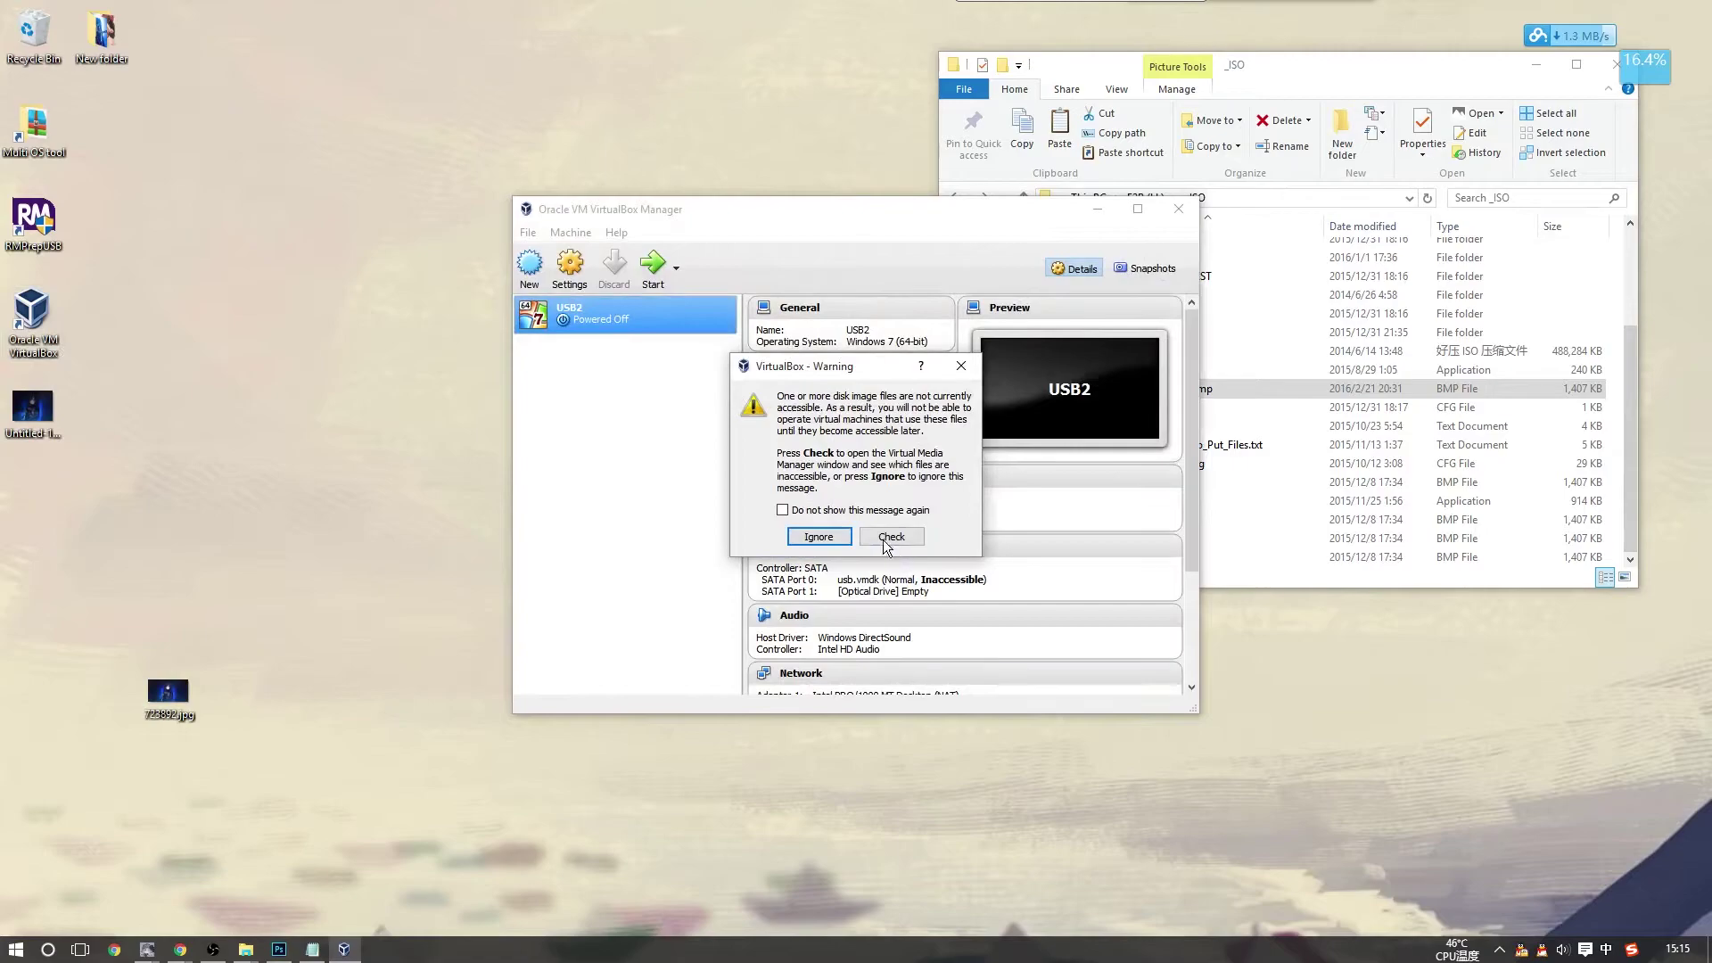
click(818, 537)
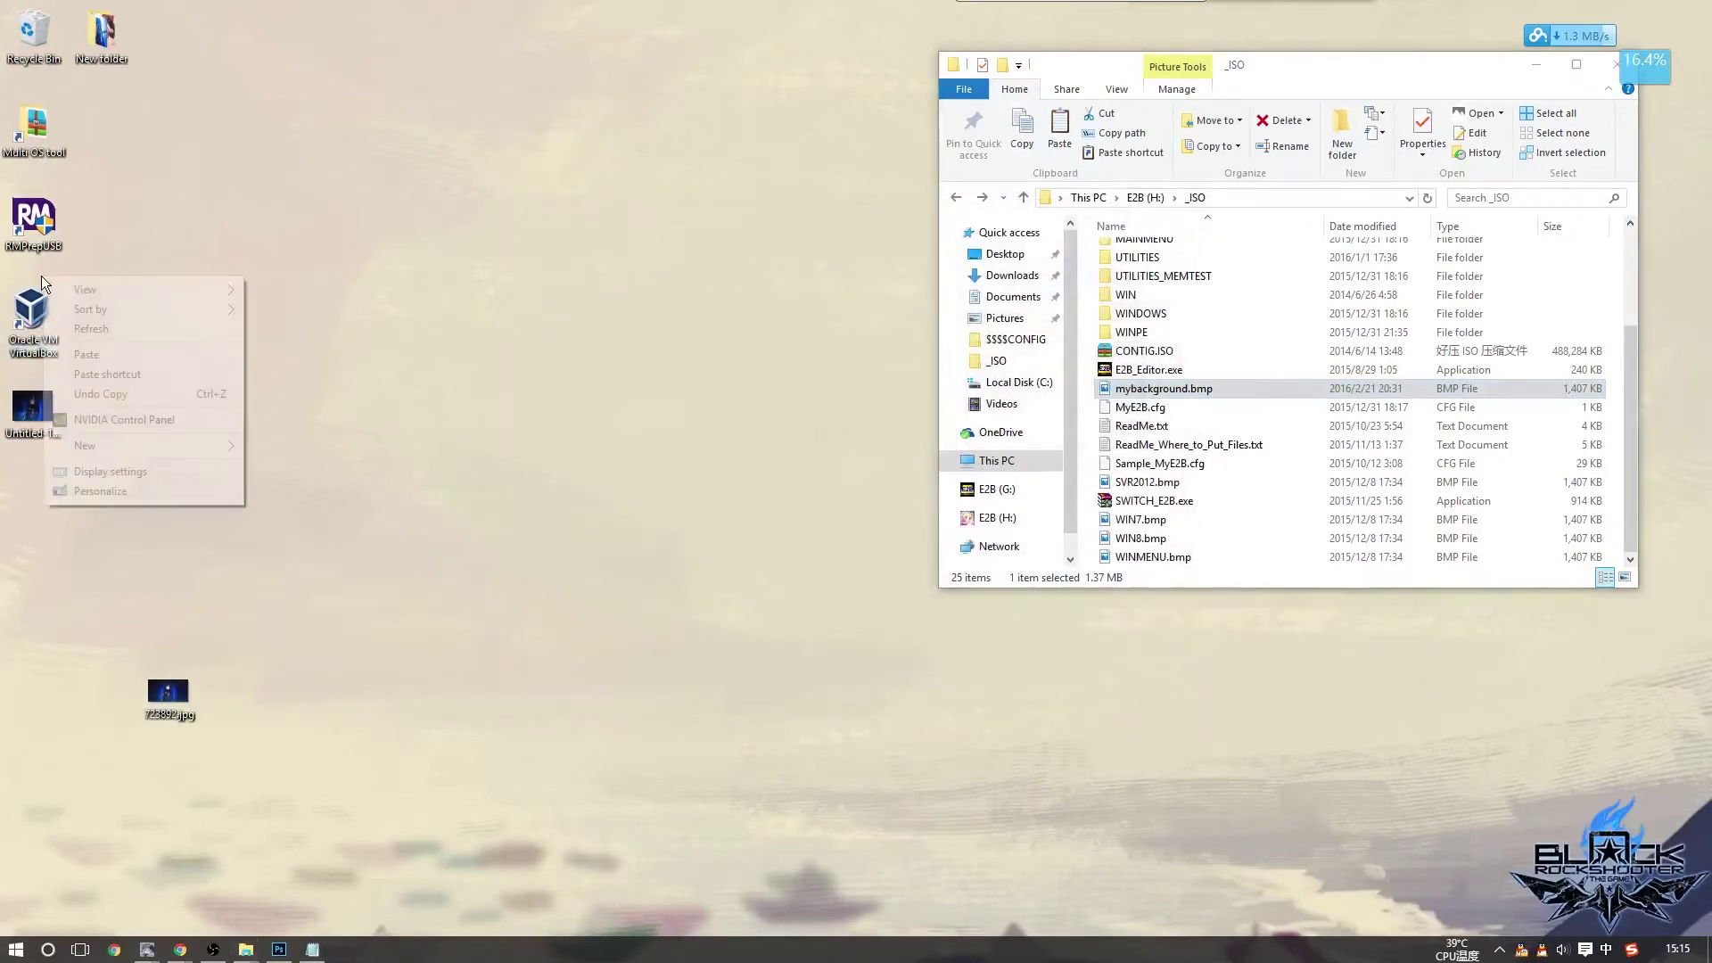
right_click(32, 326)
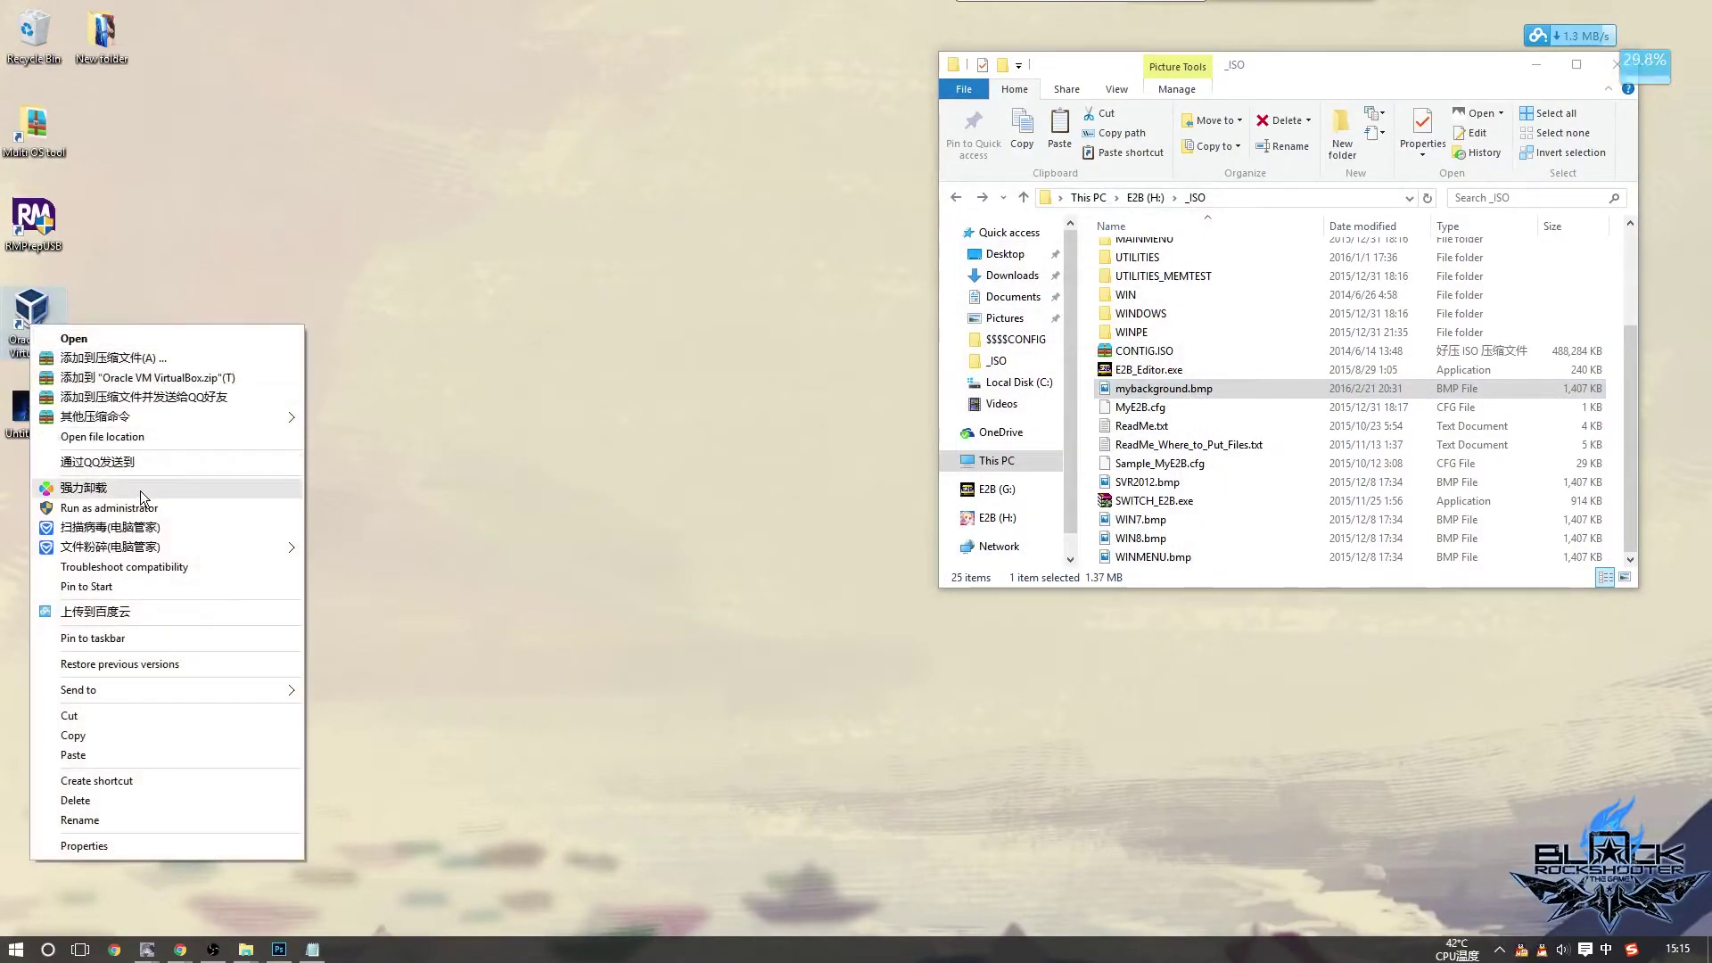
click(109, 507)
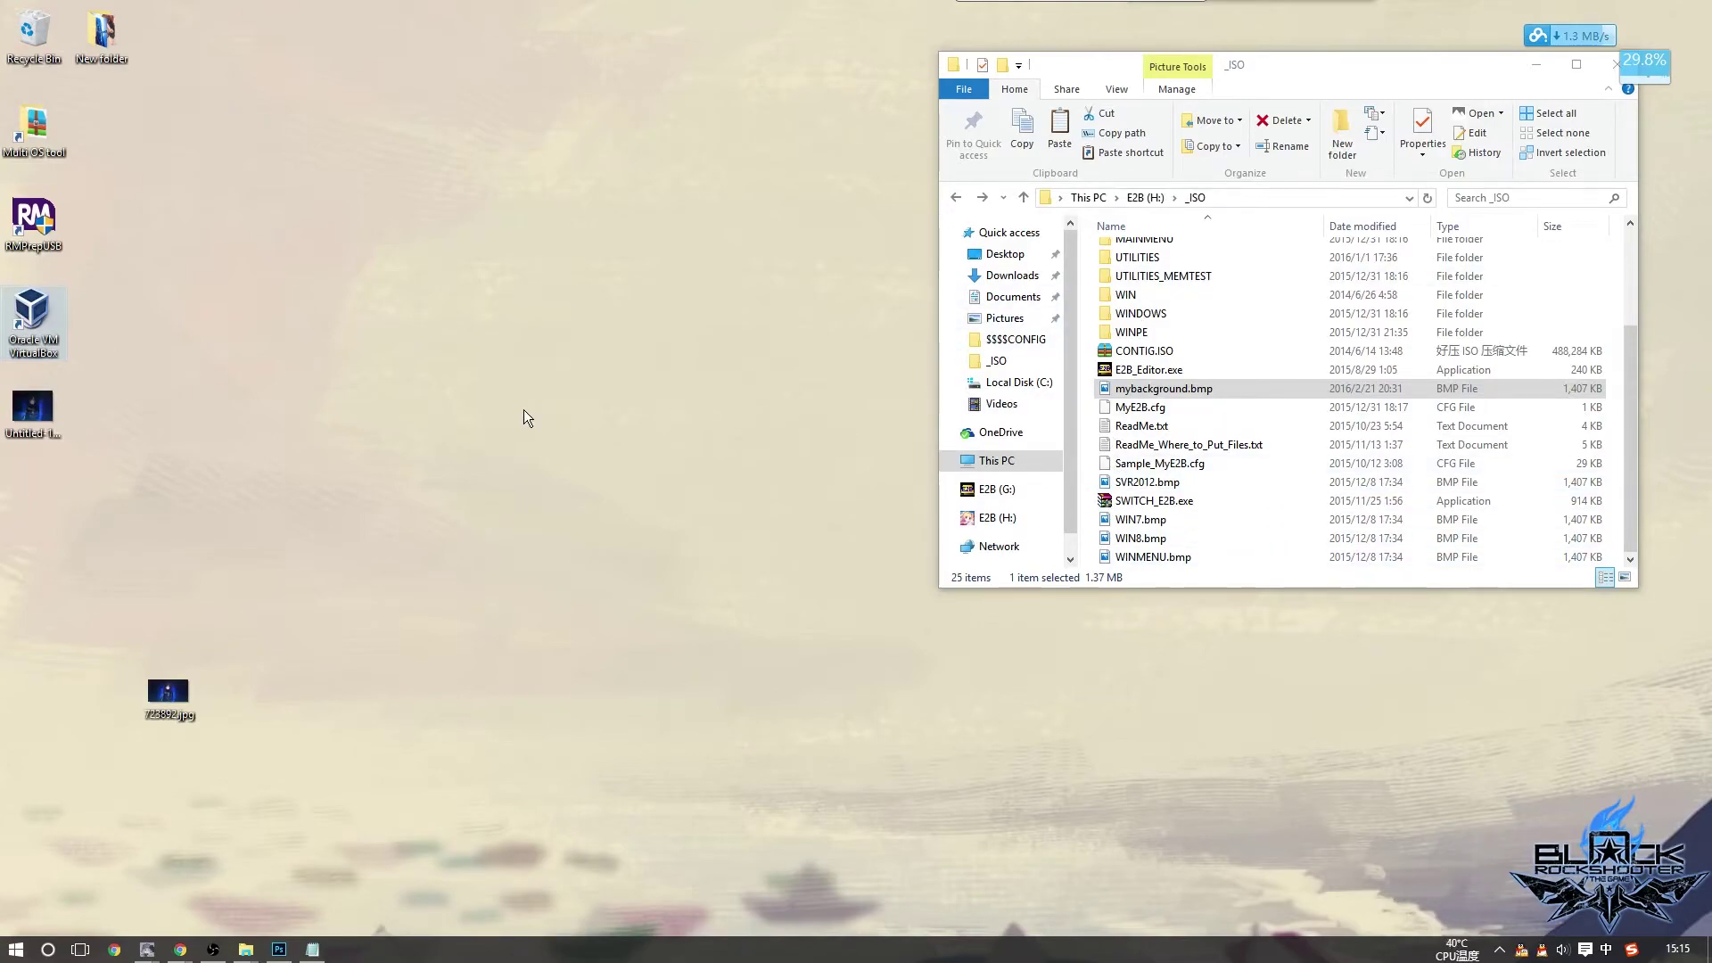
click(670, 270)
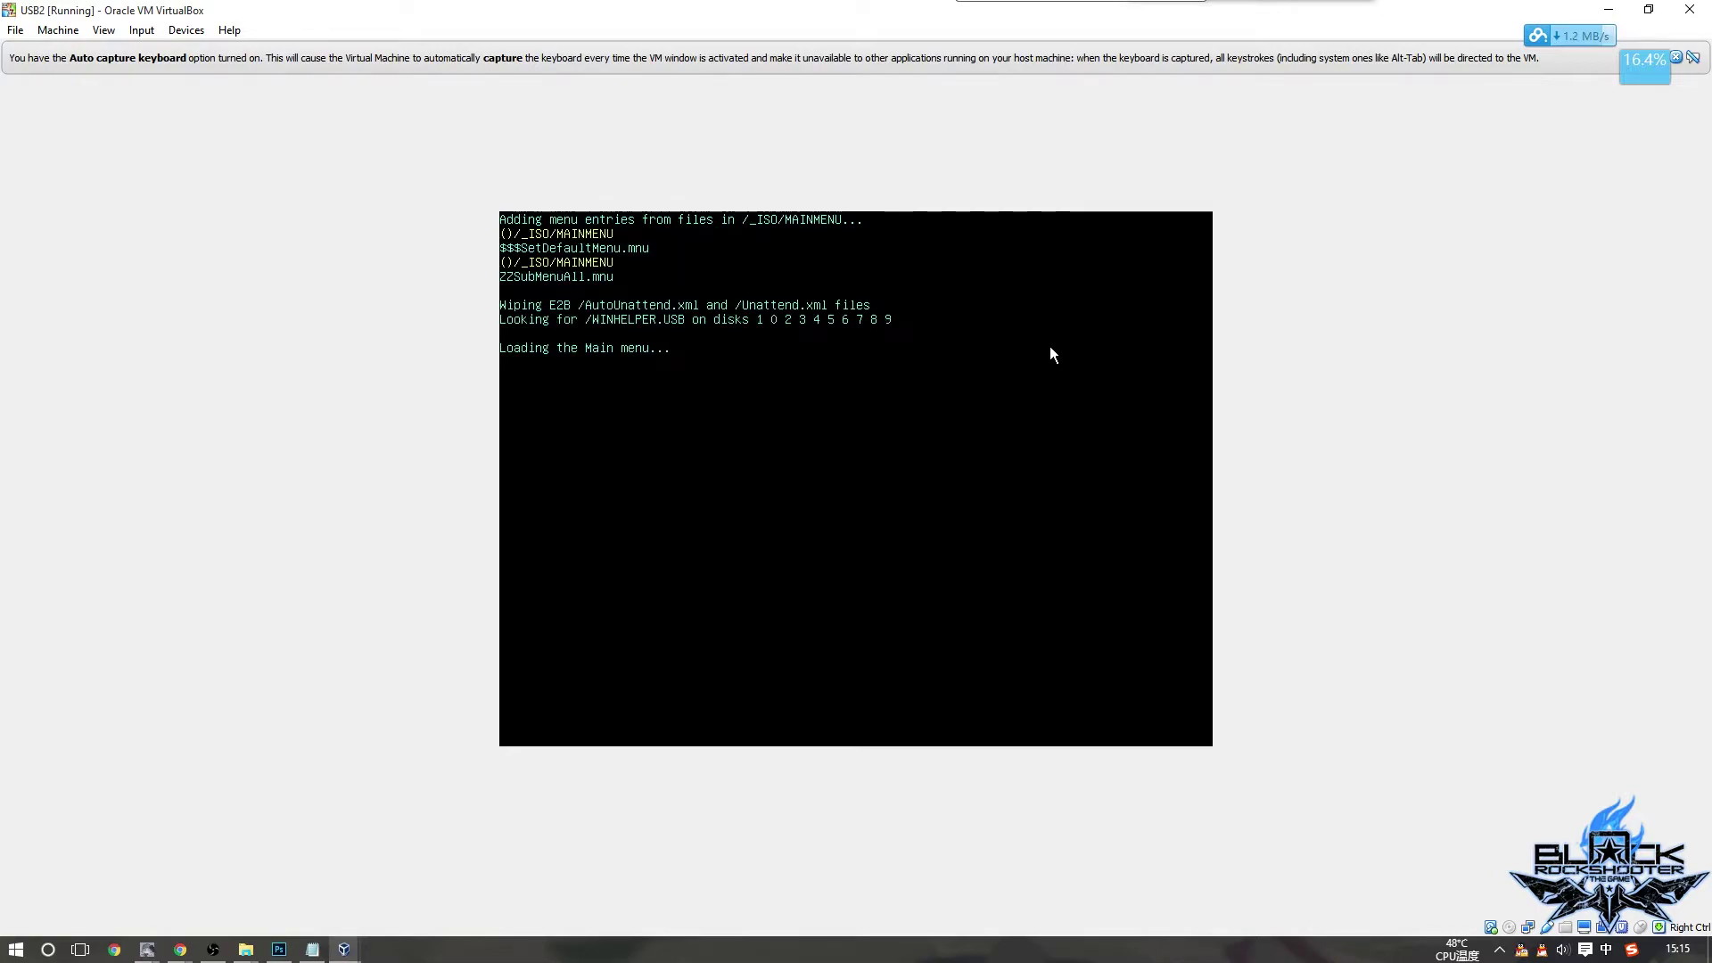
Examine the backgrounds of the Easy2Boot main menu and the Linux menu, and return to the main menu
key(Down)
key(Down)
key(Down)
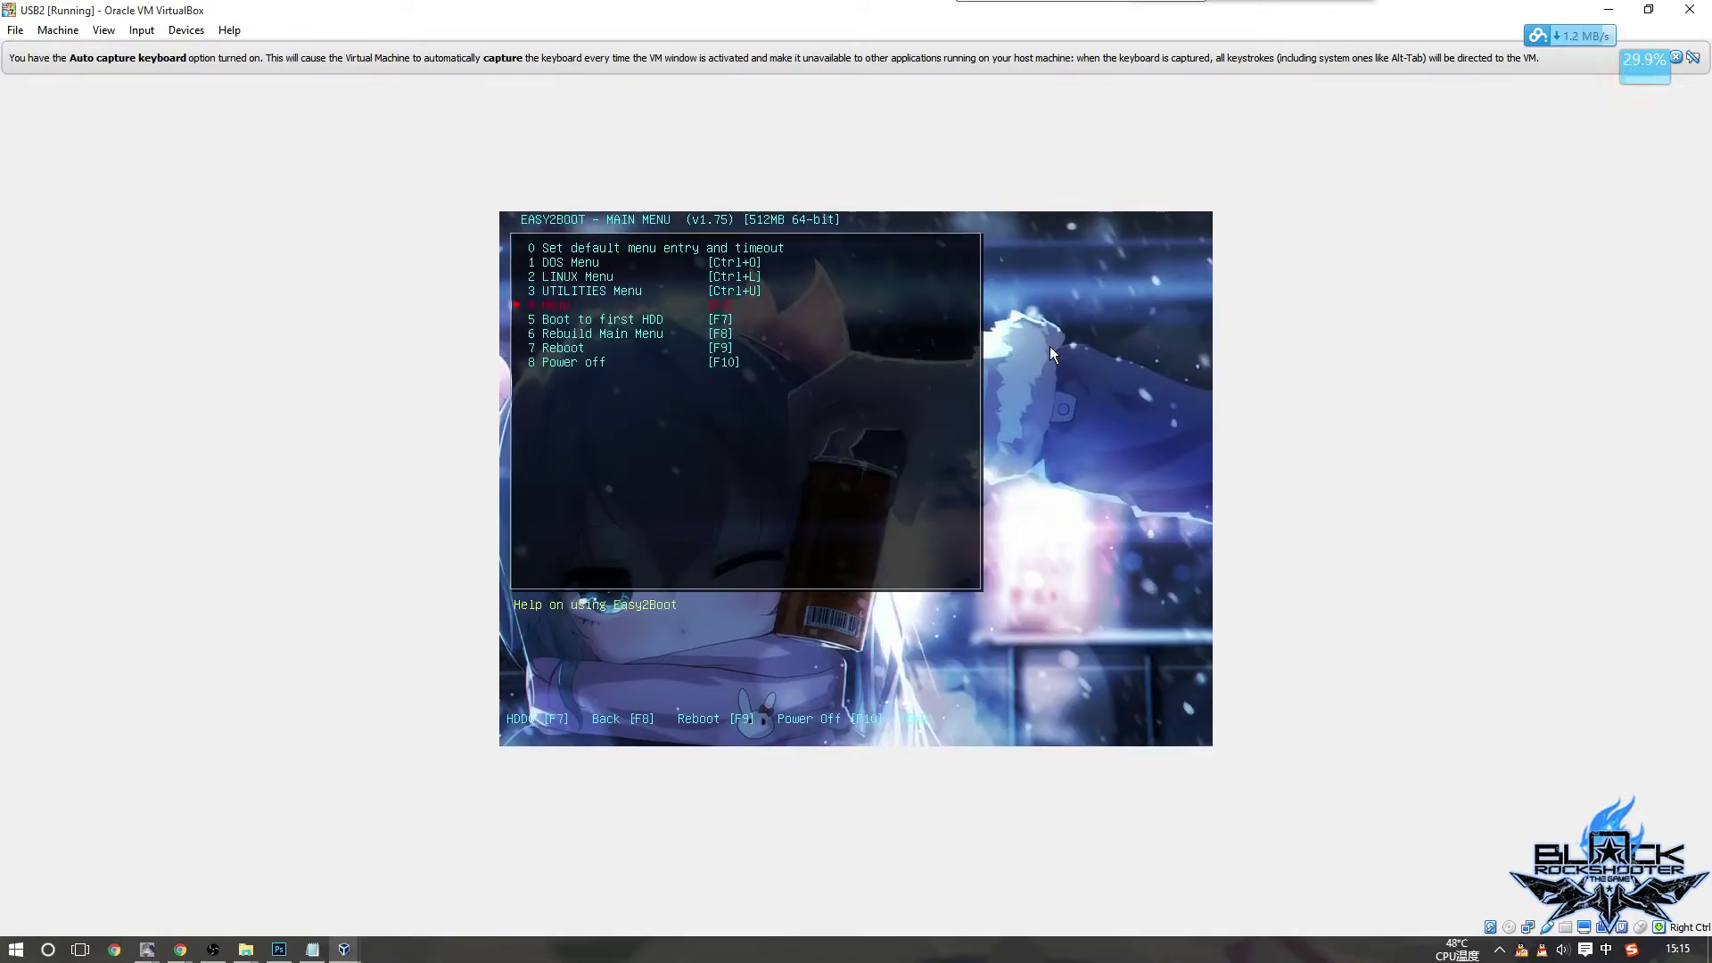
key(Up)
key(Up)
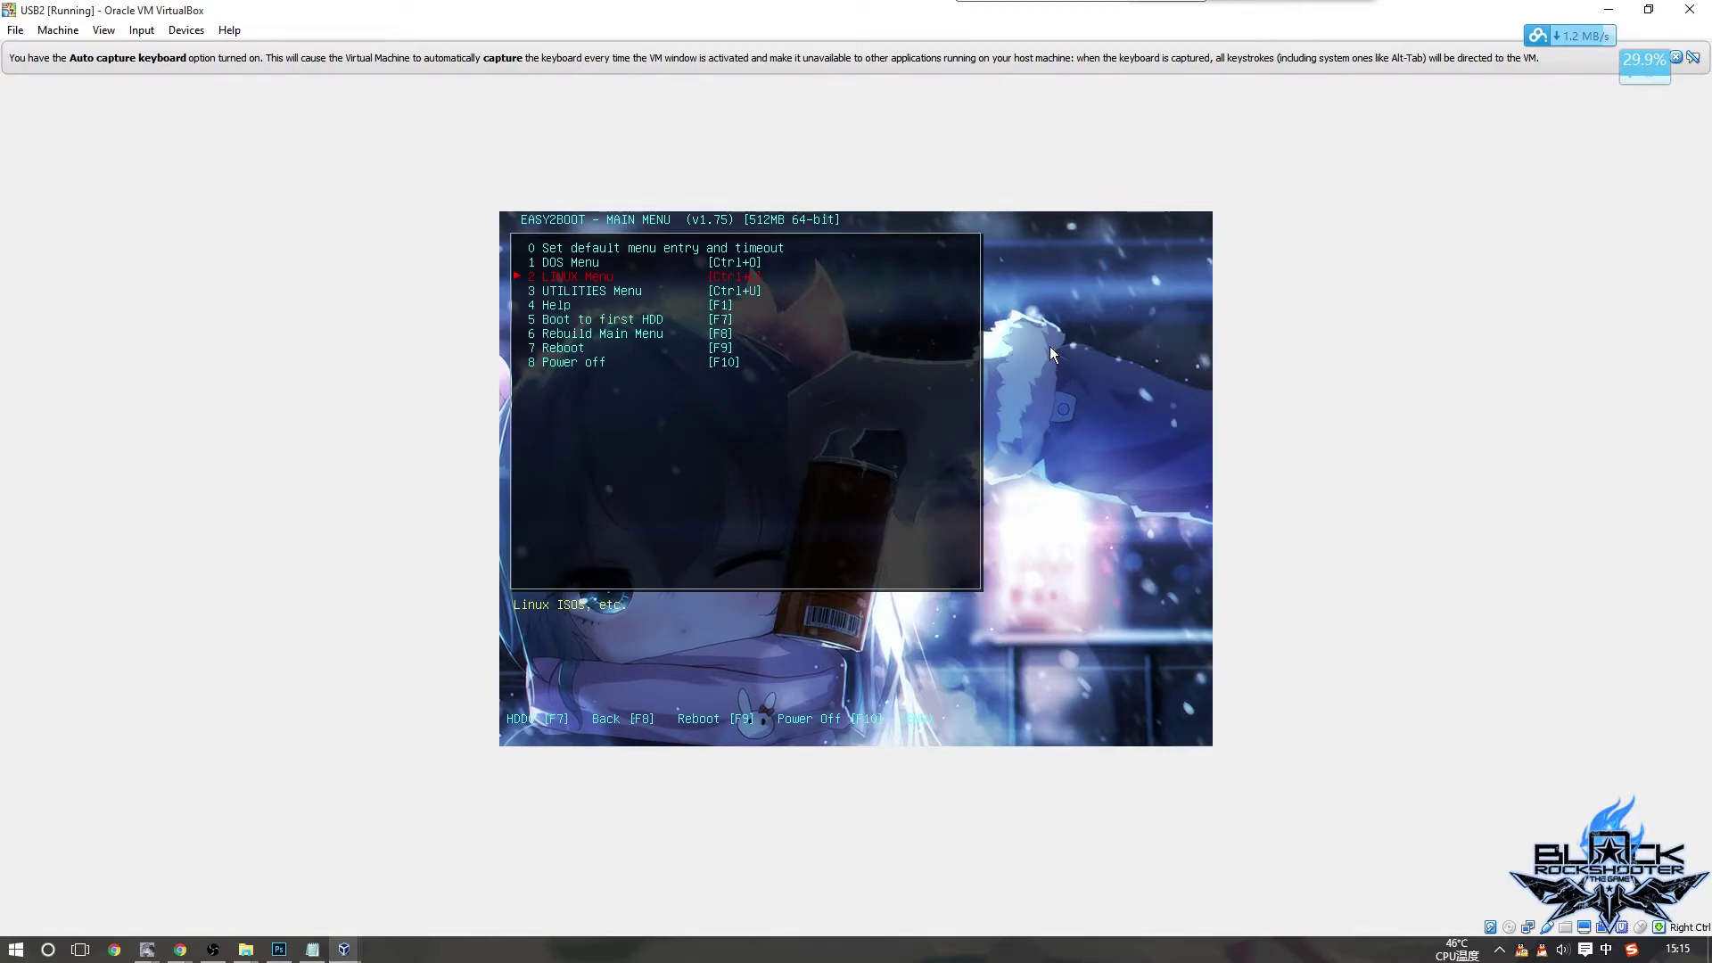
key(Return)
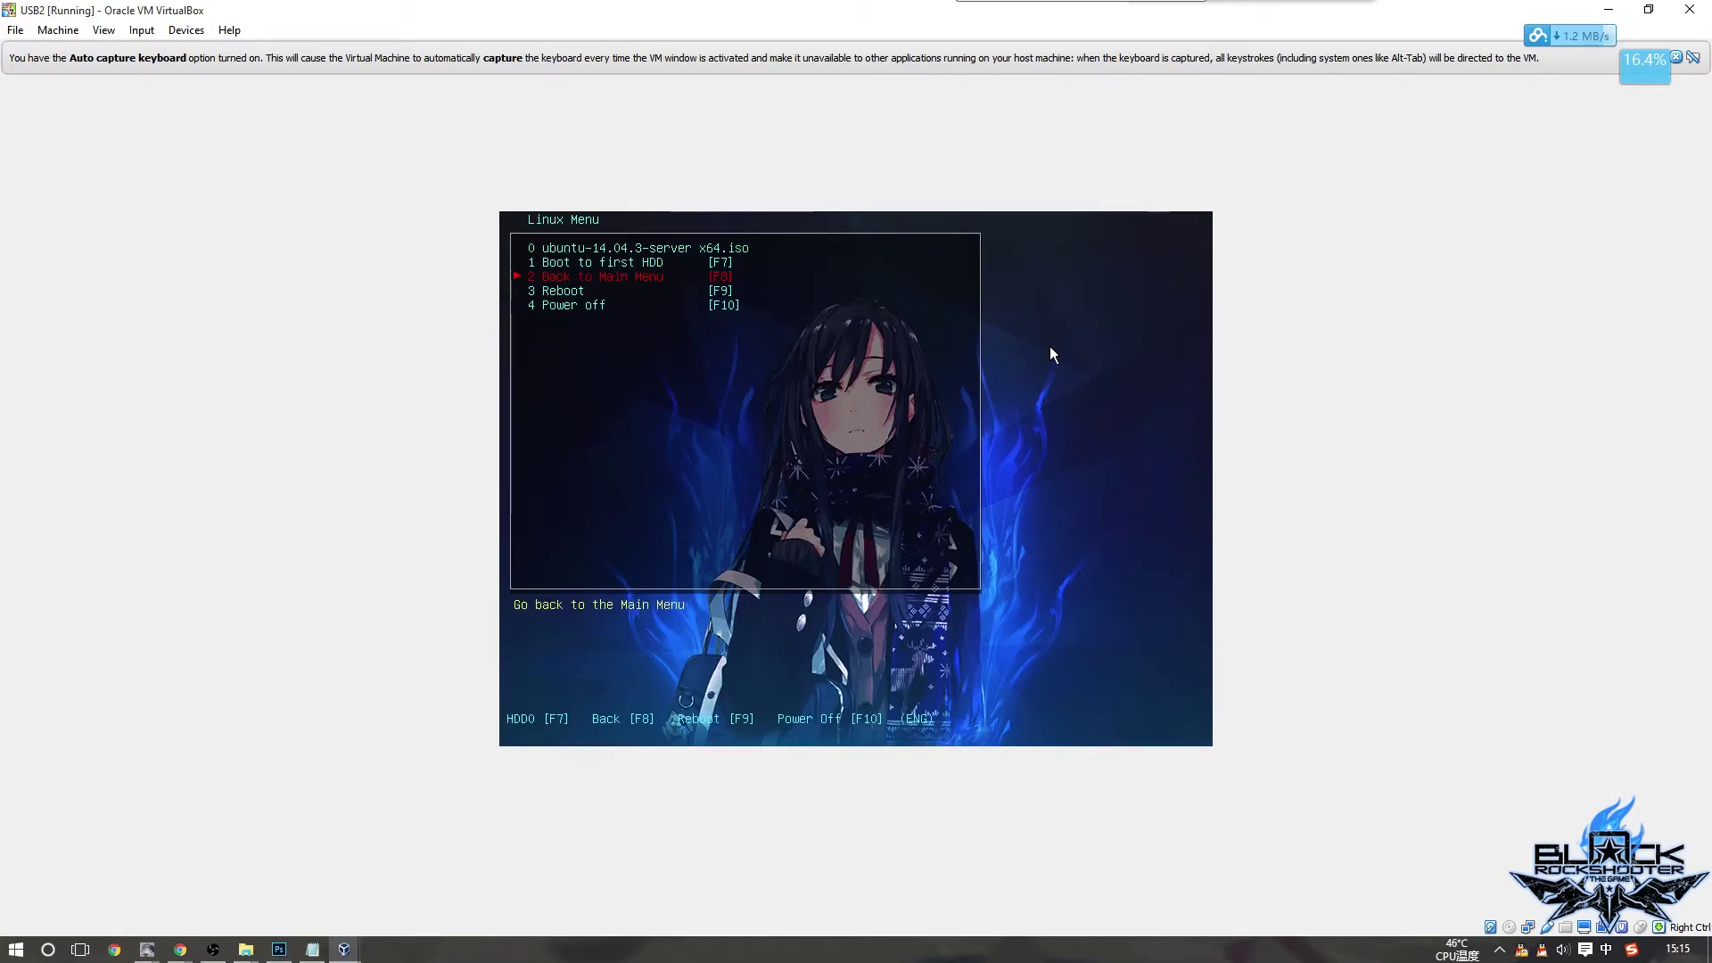
key(Up)
key(Down)
key(Return)
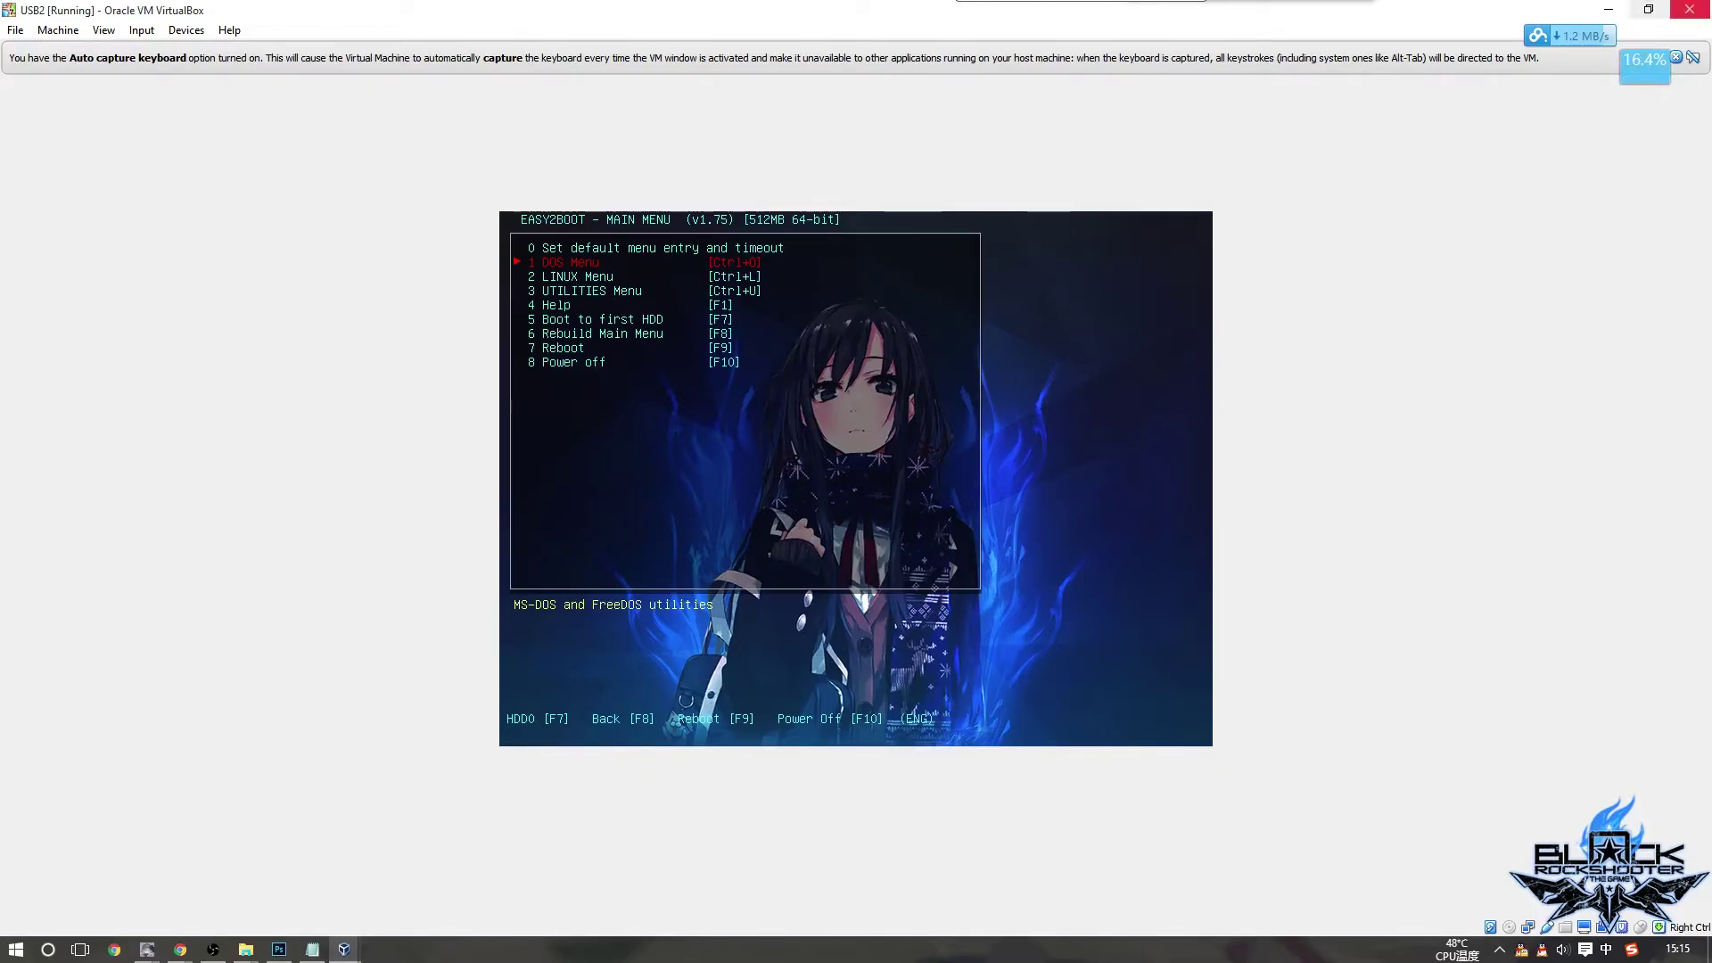
Shut down the USB2 virtual machine and move the VirtualBox Manager clear of the H: drive's folder window
key(Control_R+q)
click(781, 523)
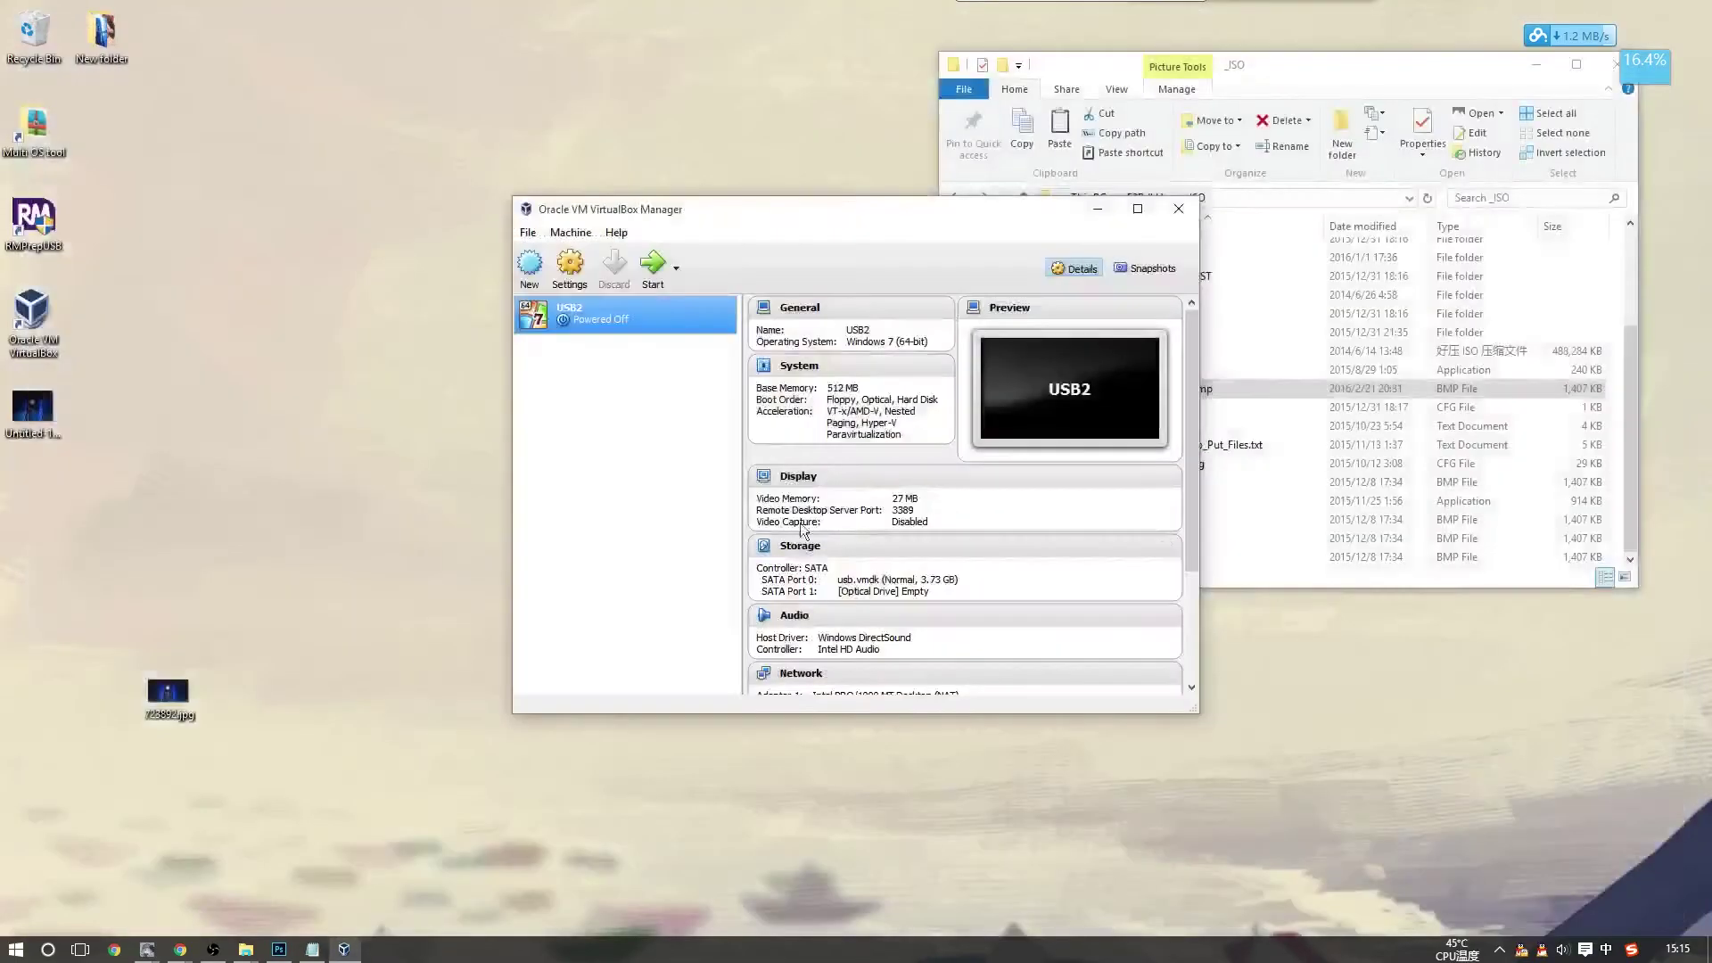
click(617, 232)
click(549, 212)
drag(548, 212, 179, 197)
Open the H: drive's _ISO\MAINMENU\$$$$CONFIG folder and minimize the VirtualBox Manager
click(1338, 451)
scroll(1311, 441, up, 3)
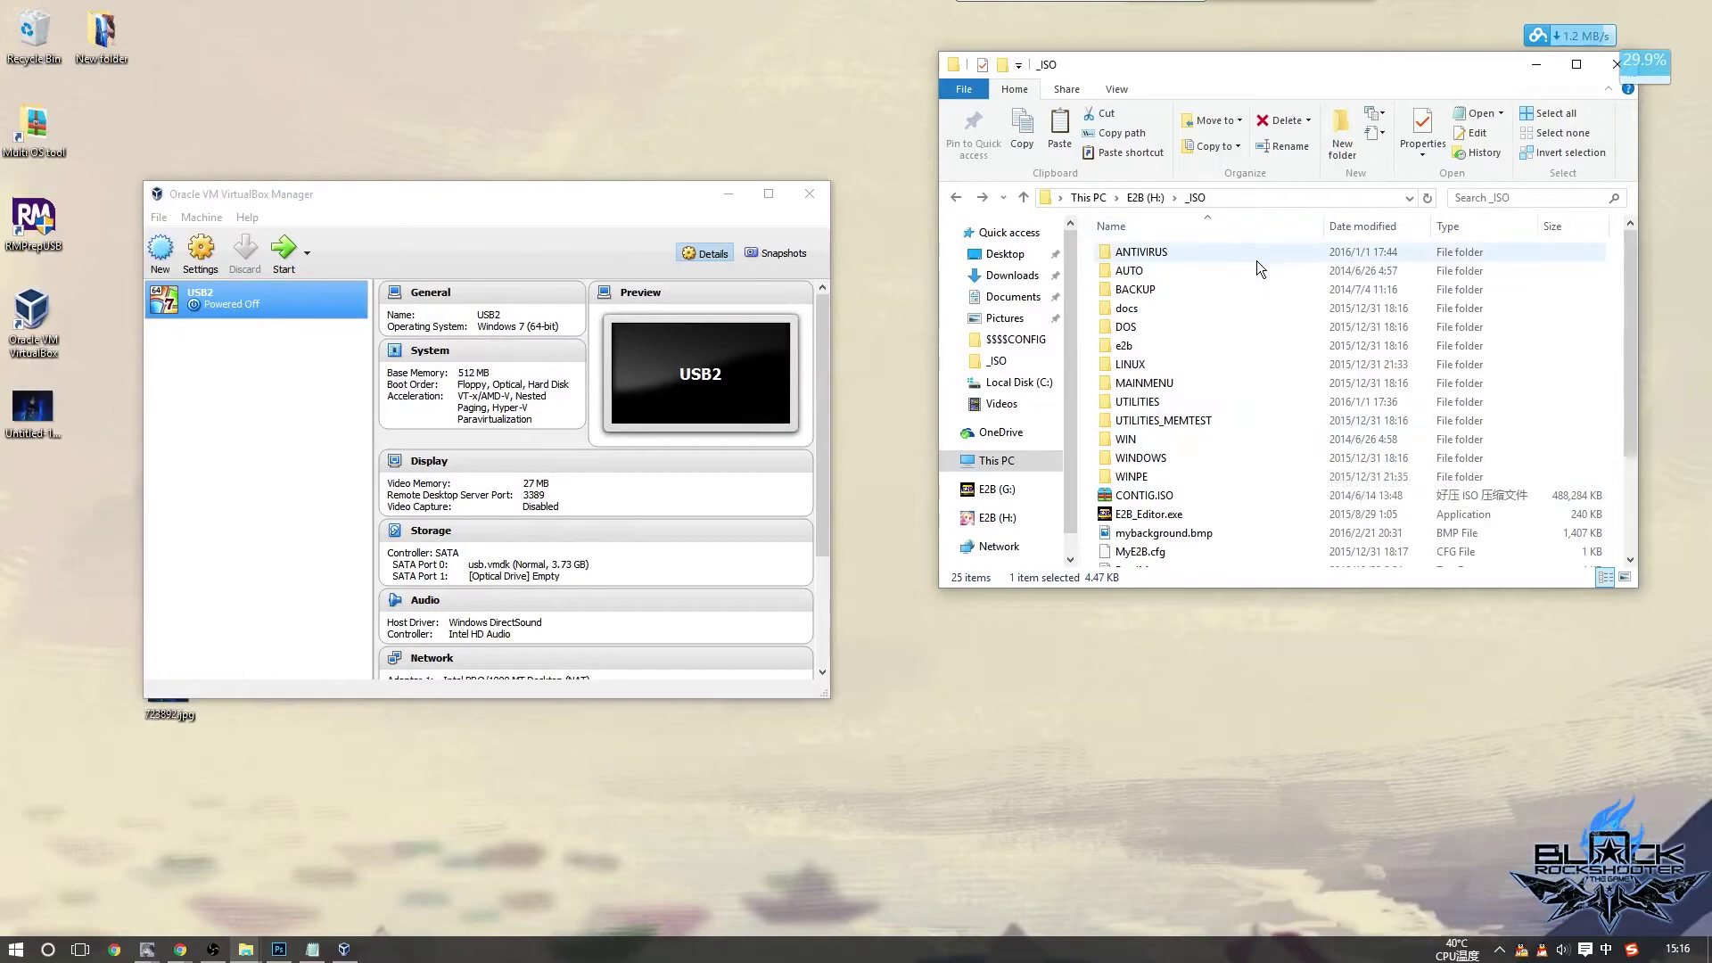
double_click(1216, 382)
click(1189, 254)
click(729, 194)
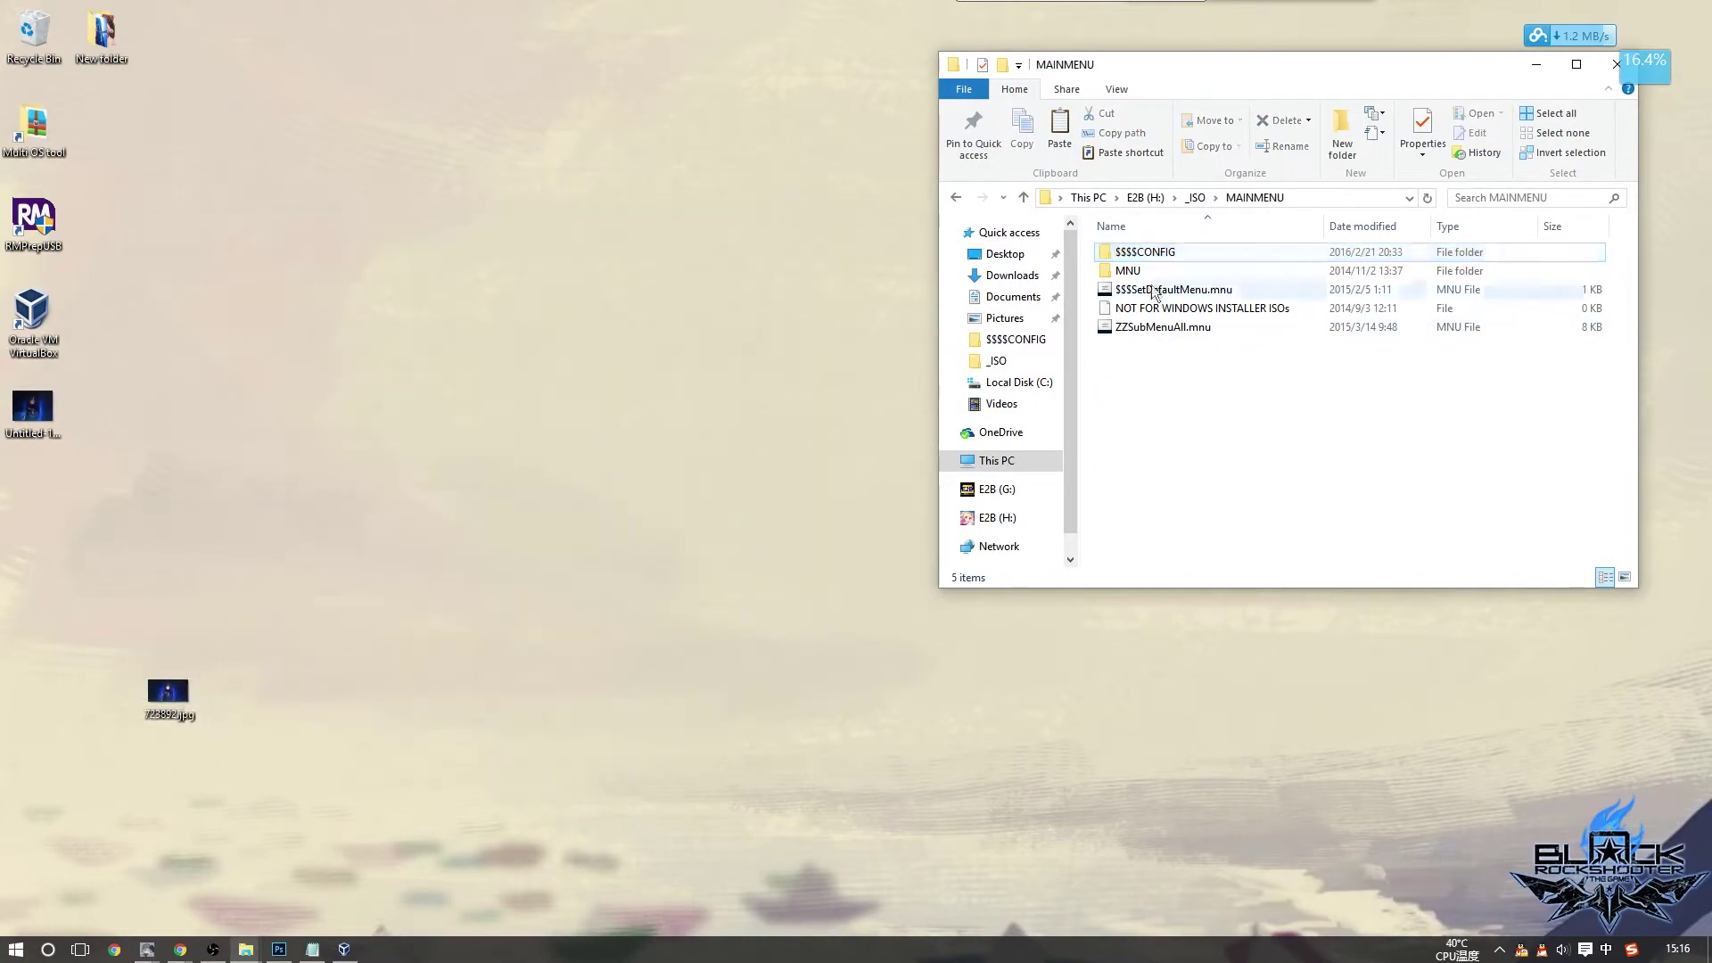
double_click(1170, 258)
click(1171, 256)
click(1151, 330)
click(234, 600)
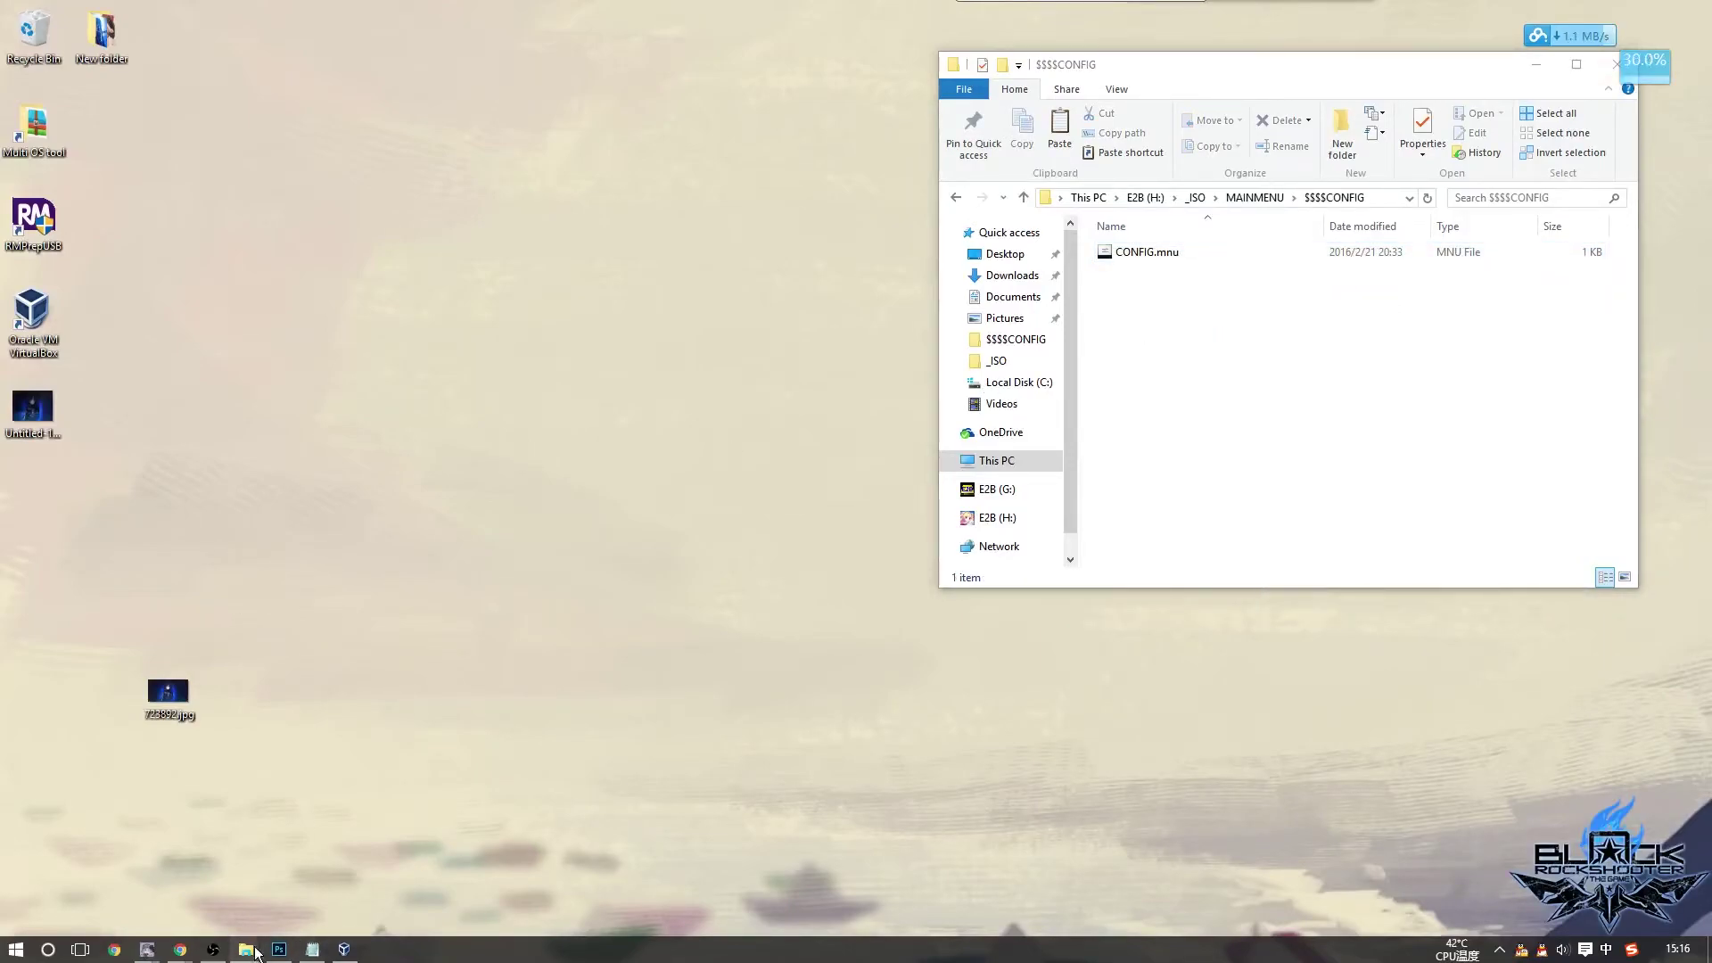
Bring up the G: drive's _ISO window and open its MAINMENU\$$$$CONFIG folder
mouse_move(251, 951)
click(649, 887)
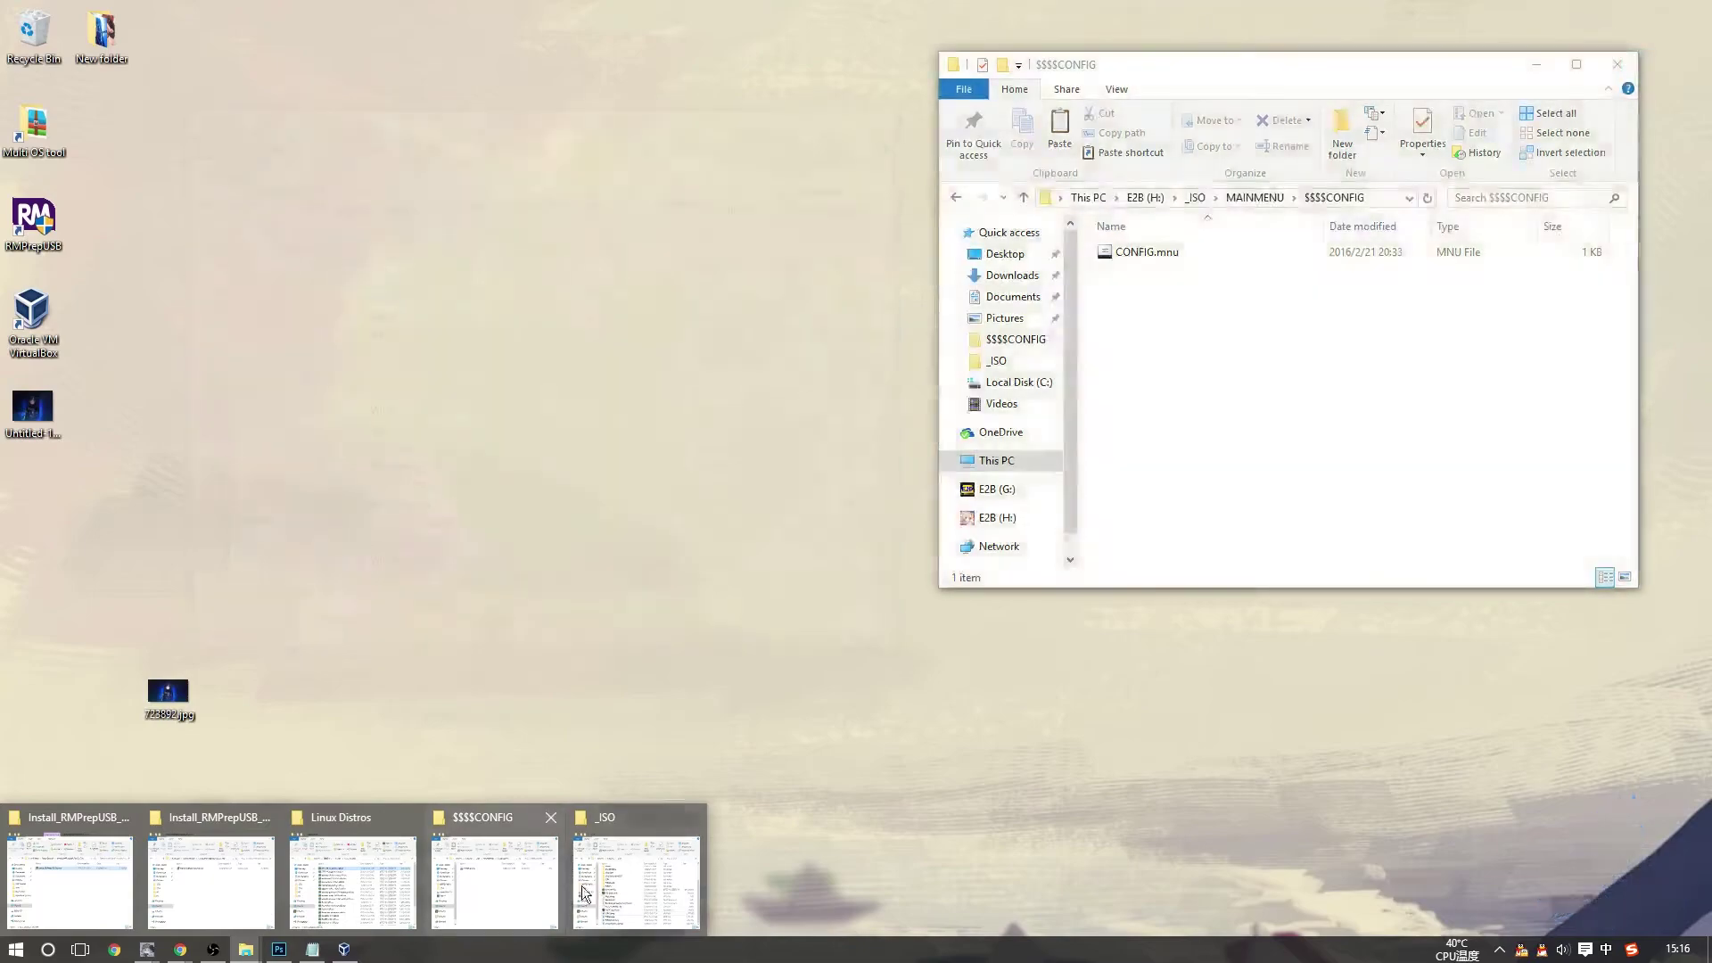
scroll(420, 404, up, 3)
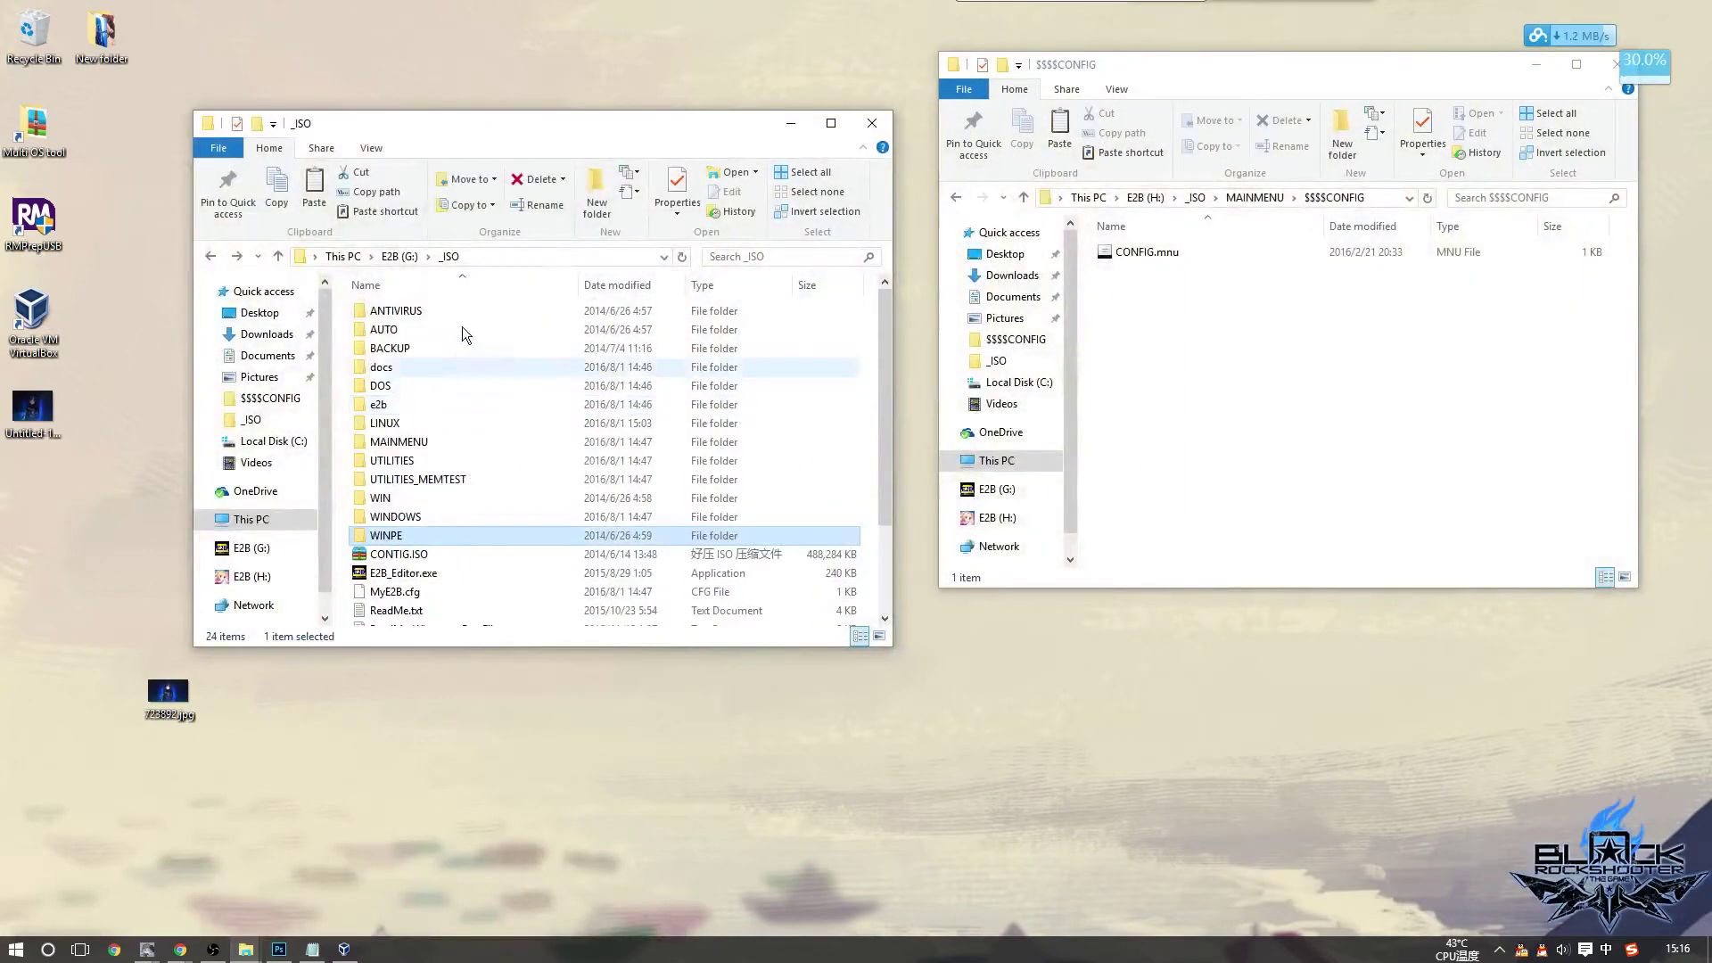
click(409, 444)
double_click(444, 444)
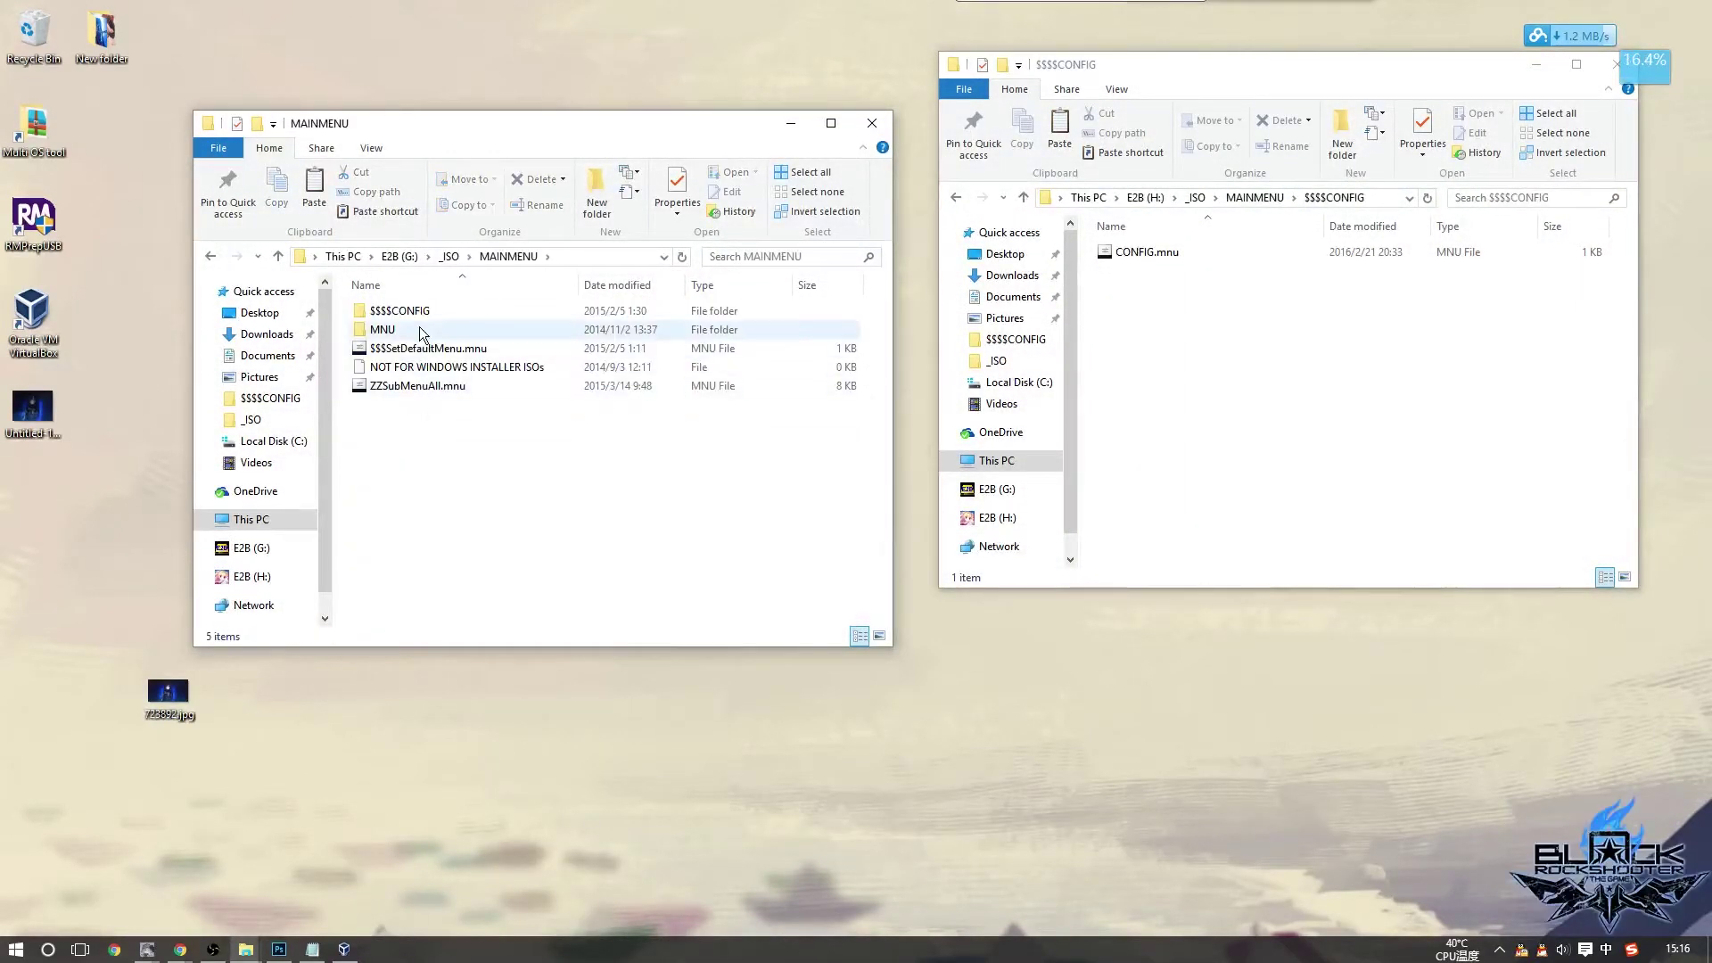
double_click(435, 314)
Create a text document in the G: drive's $$$$CONFIG folder and rename it CONFIG.mnu, copying the name from the H: drive's file
right_click(672, 350)
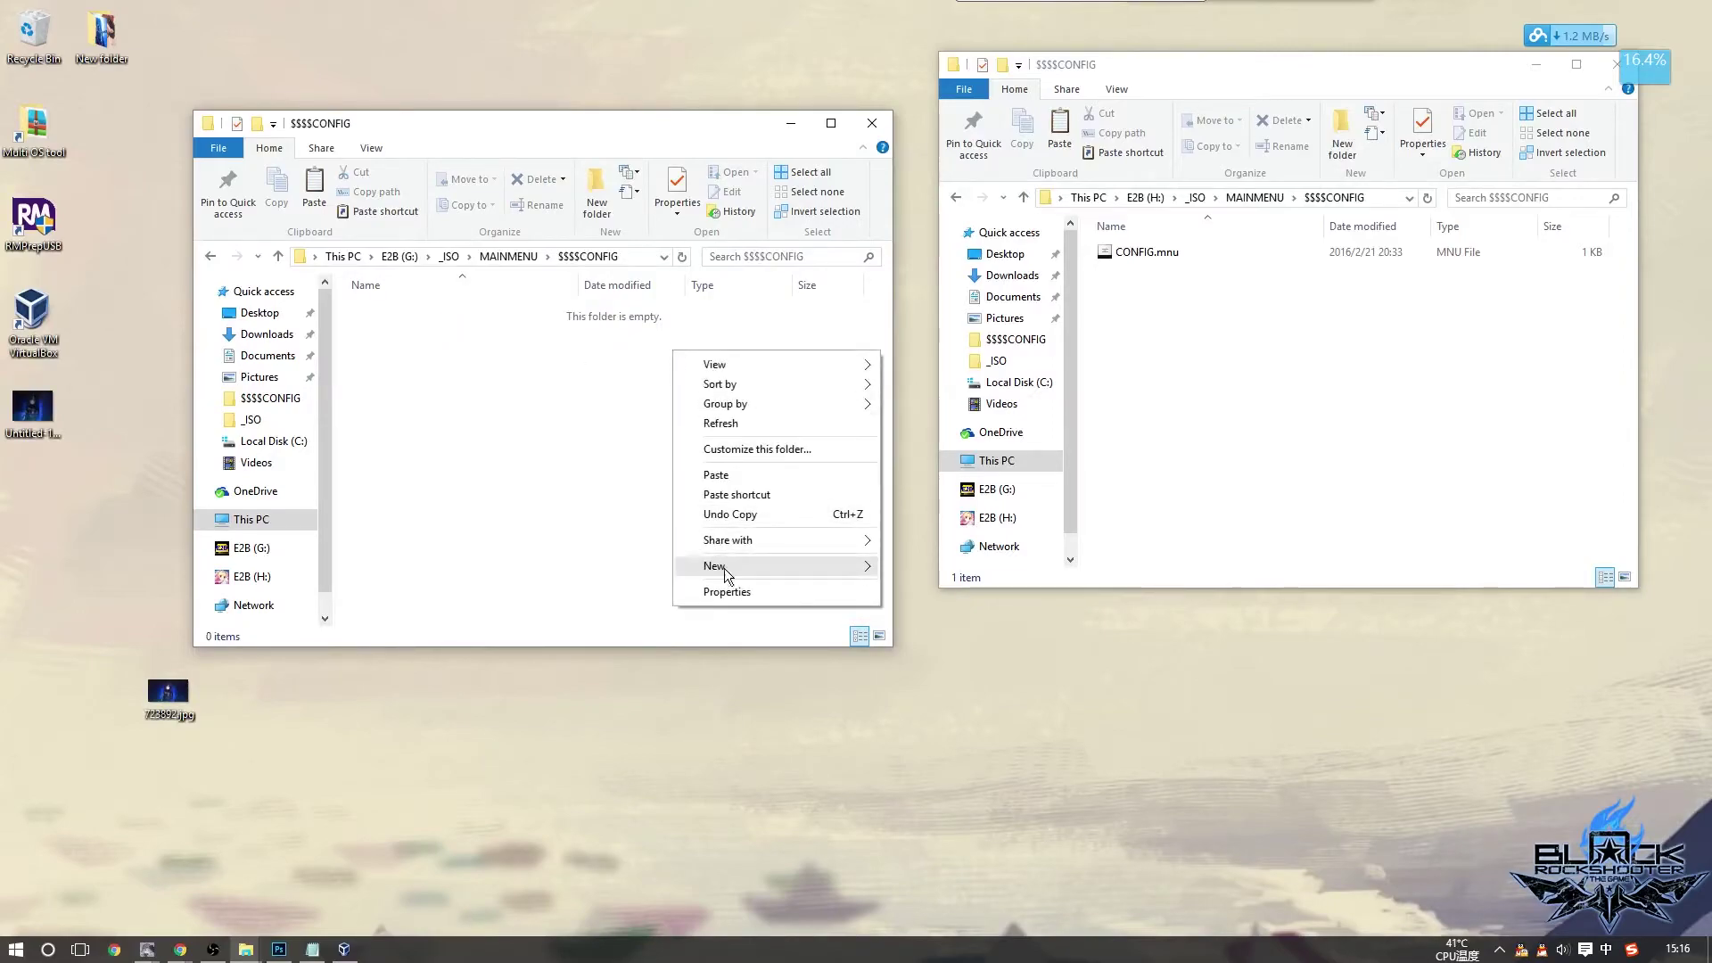
mouse_move(728, 571)
click(881, 769)
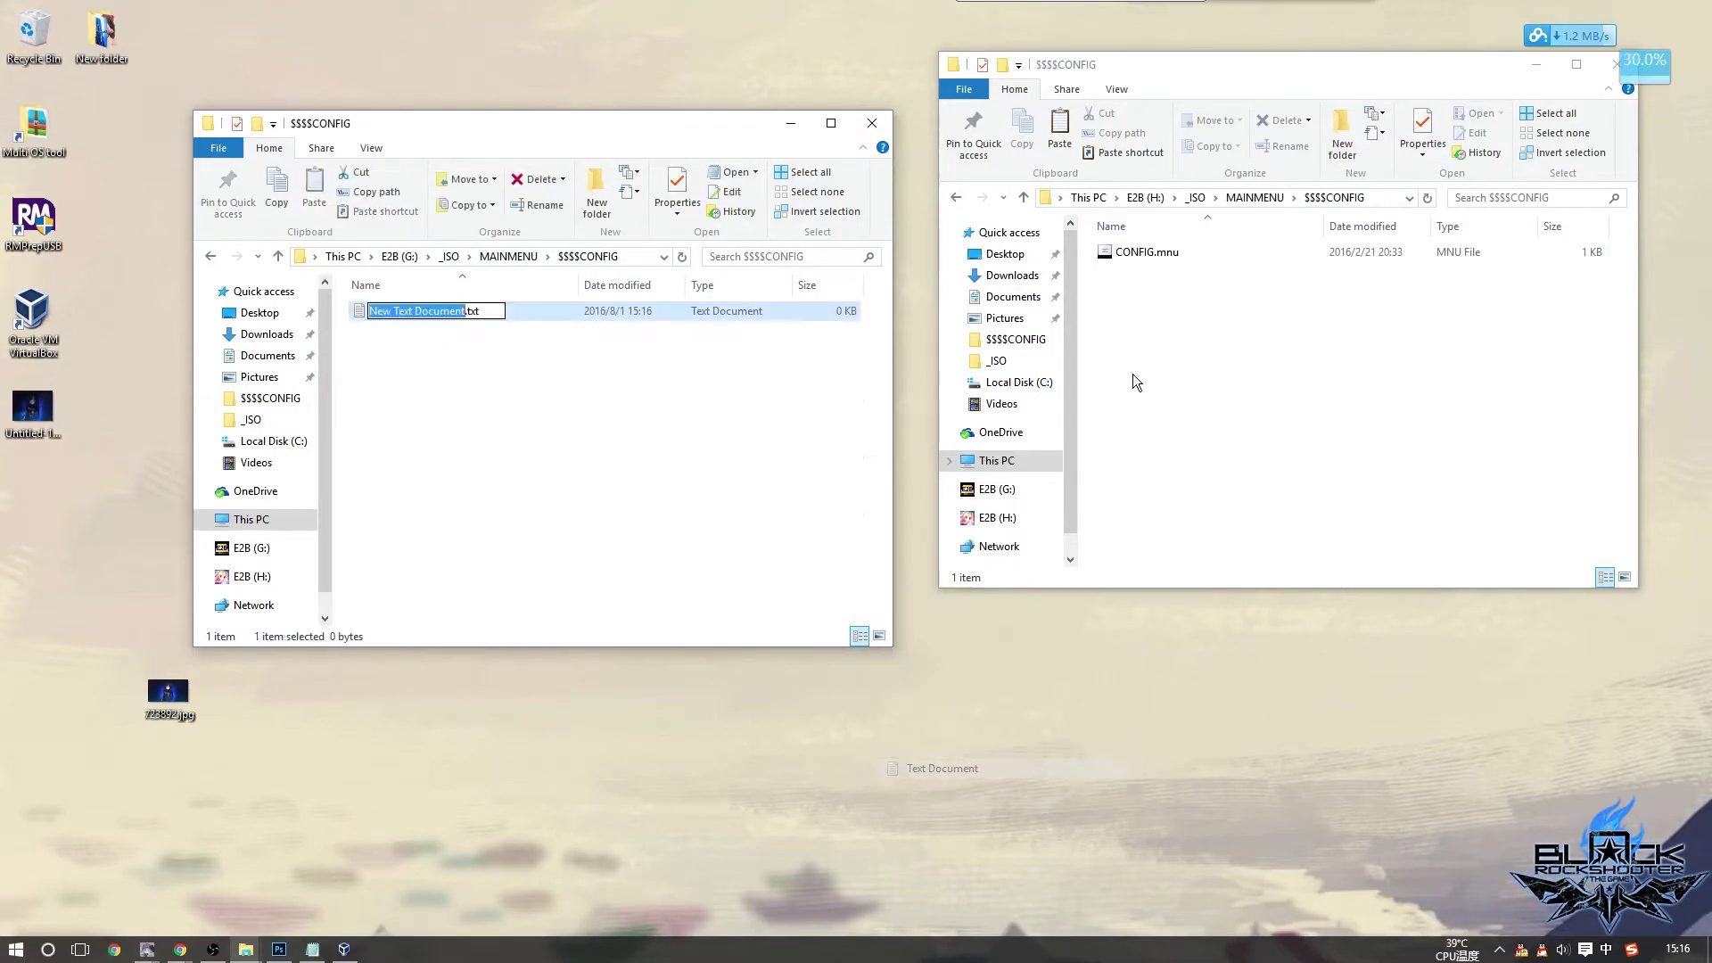
click(1164, 261)
click(1168, 258)
key(ctrl+c)
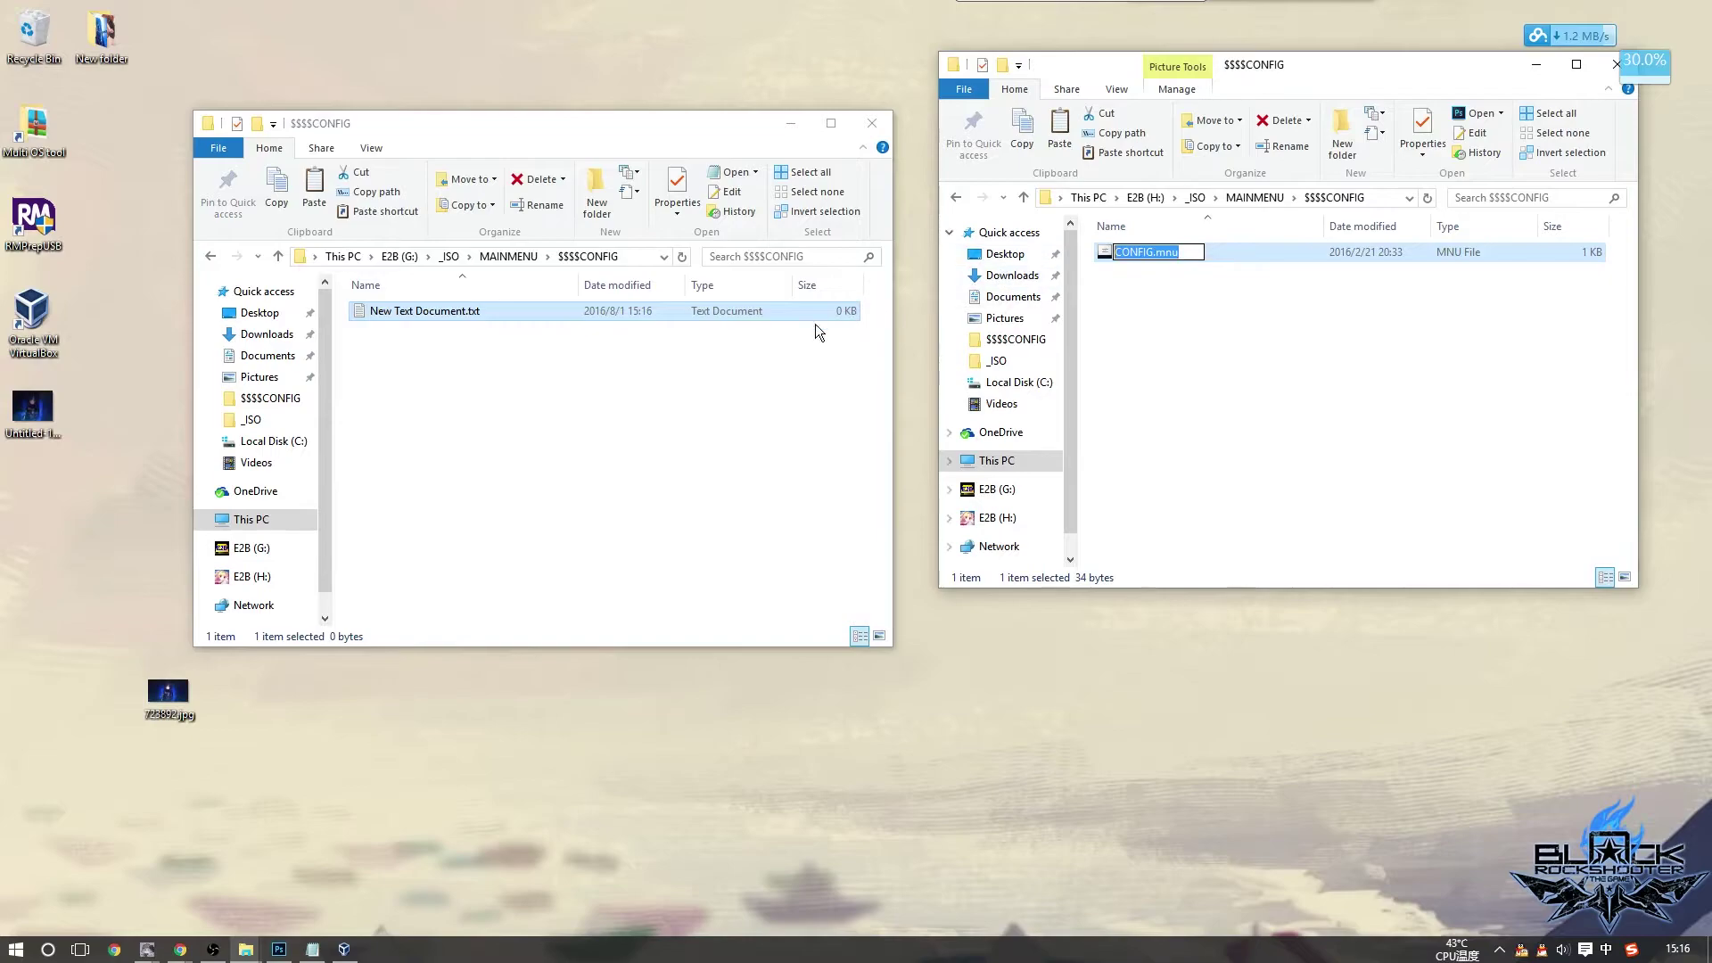
click(416, 312)
key(ctrl+a)
key(ctrl+v)
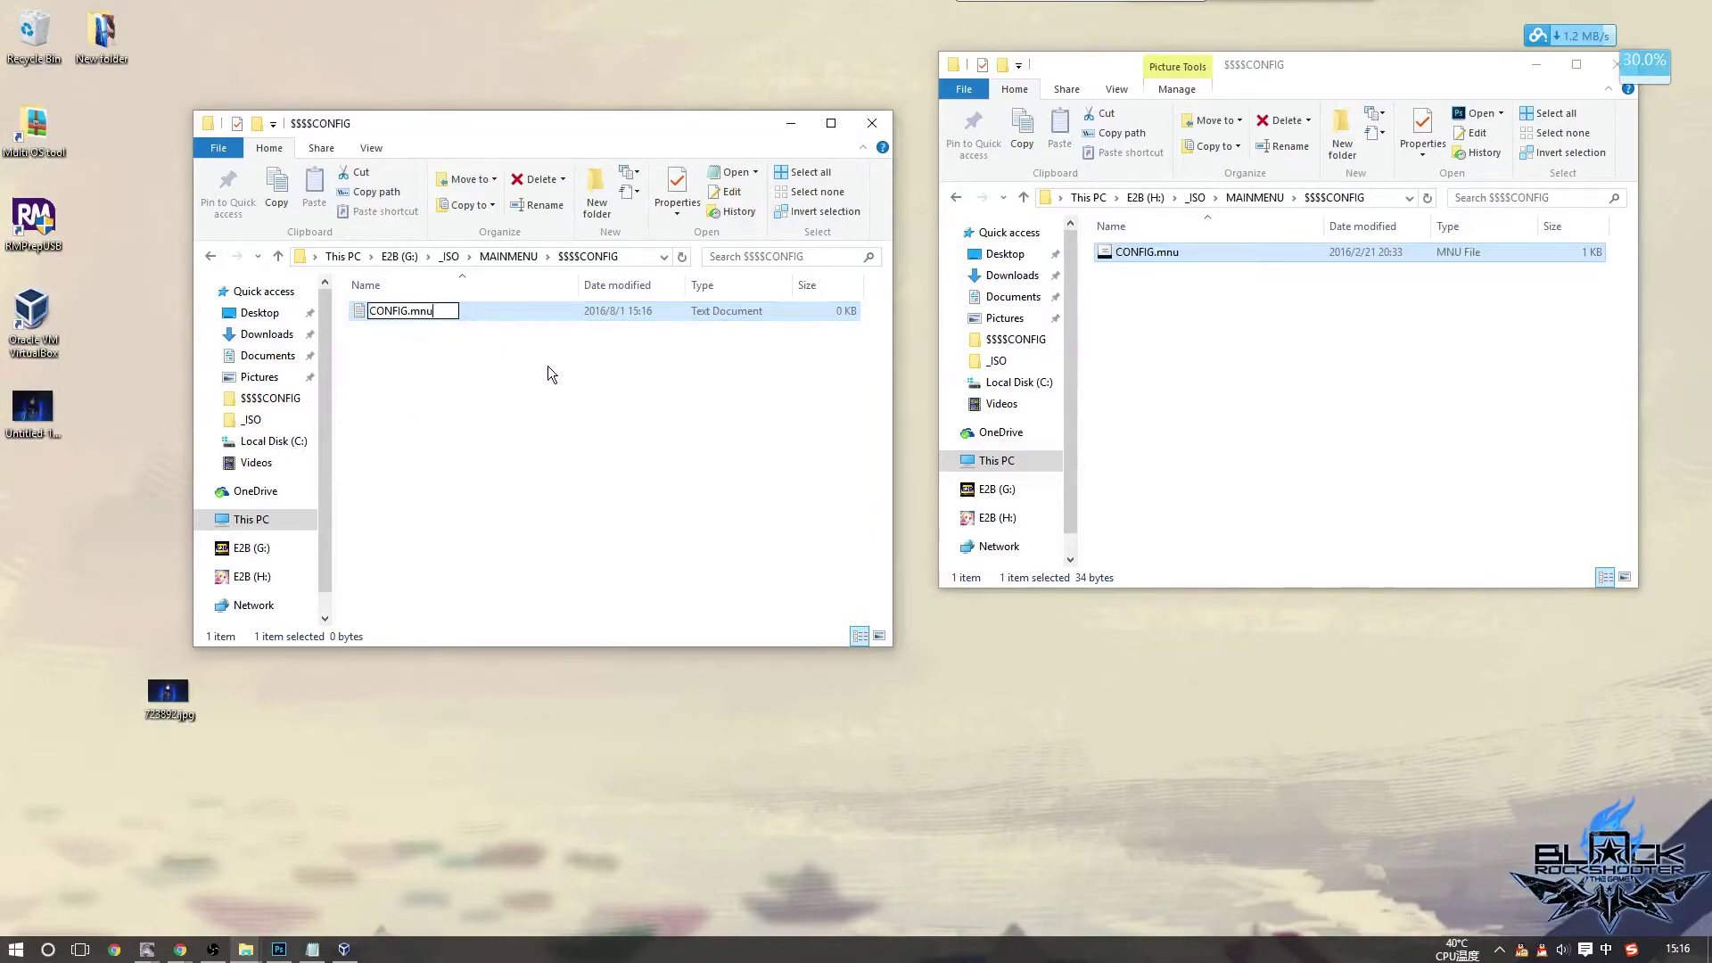
key(Return)
click(927, 489)
Open the H: drive's CONFIG.mnu and the G: drive's empty CONFIG.mnu in separate Notepad windows, arranged so both can be read
right_click(1168, 253)
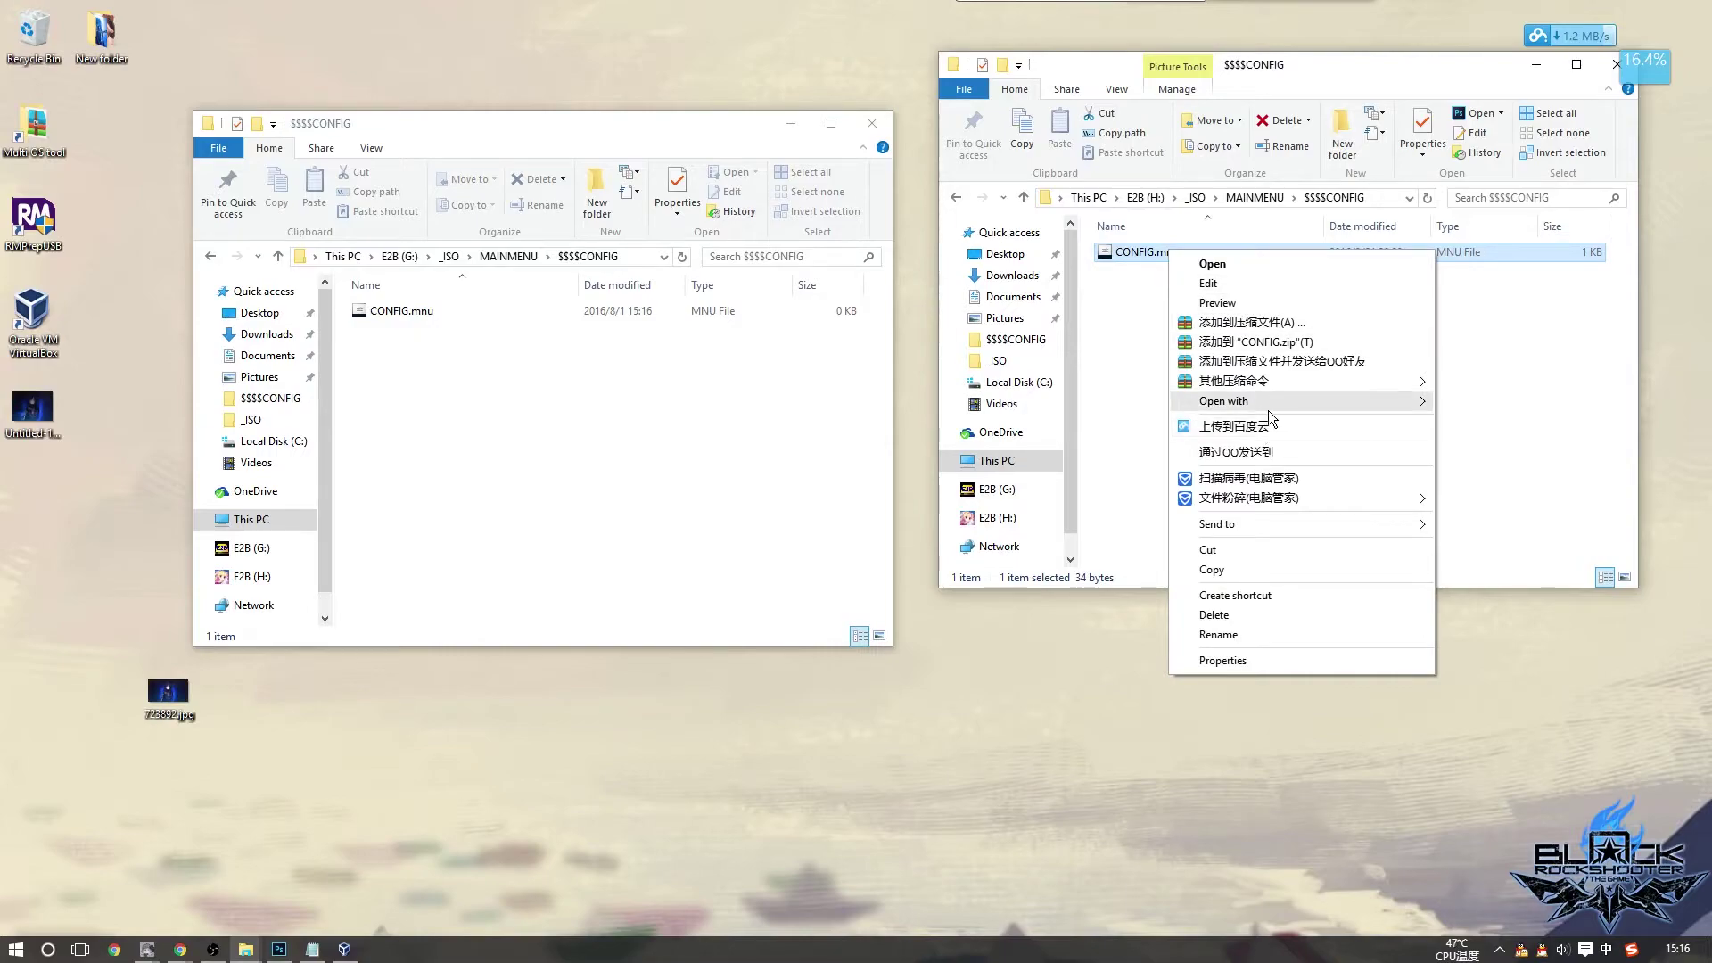
mouse_move(1268, 406)
click(1480, 421)
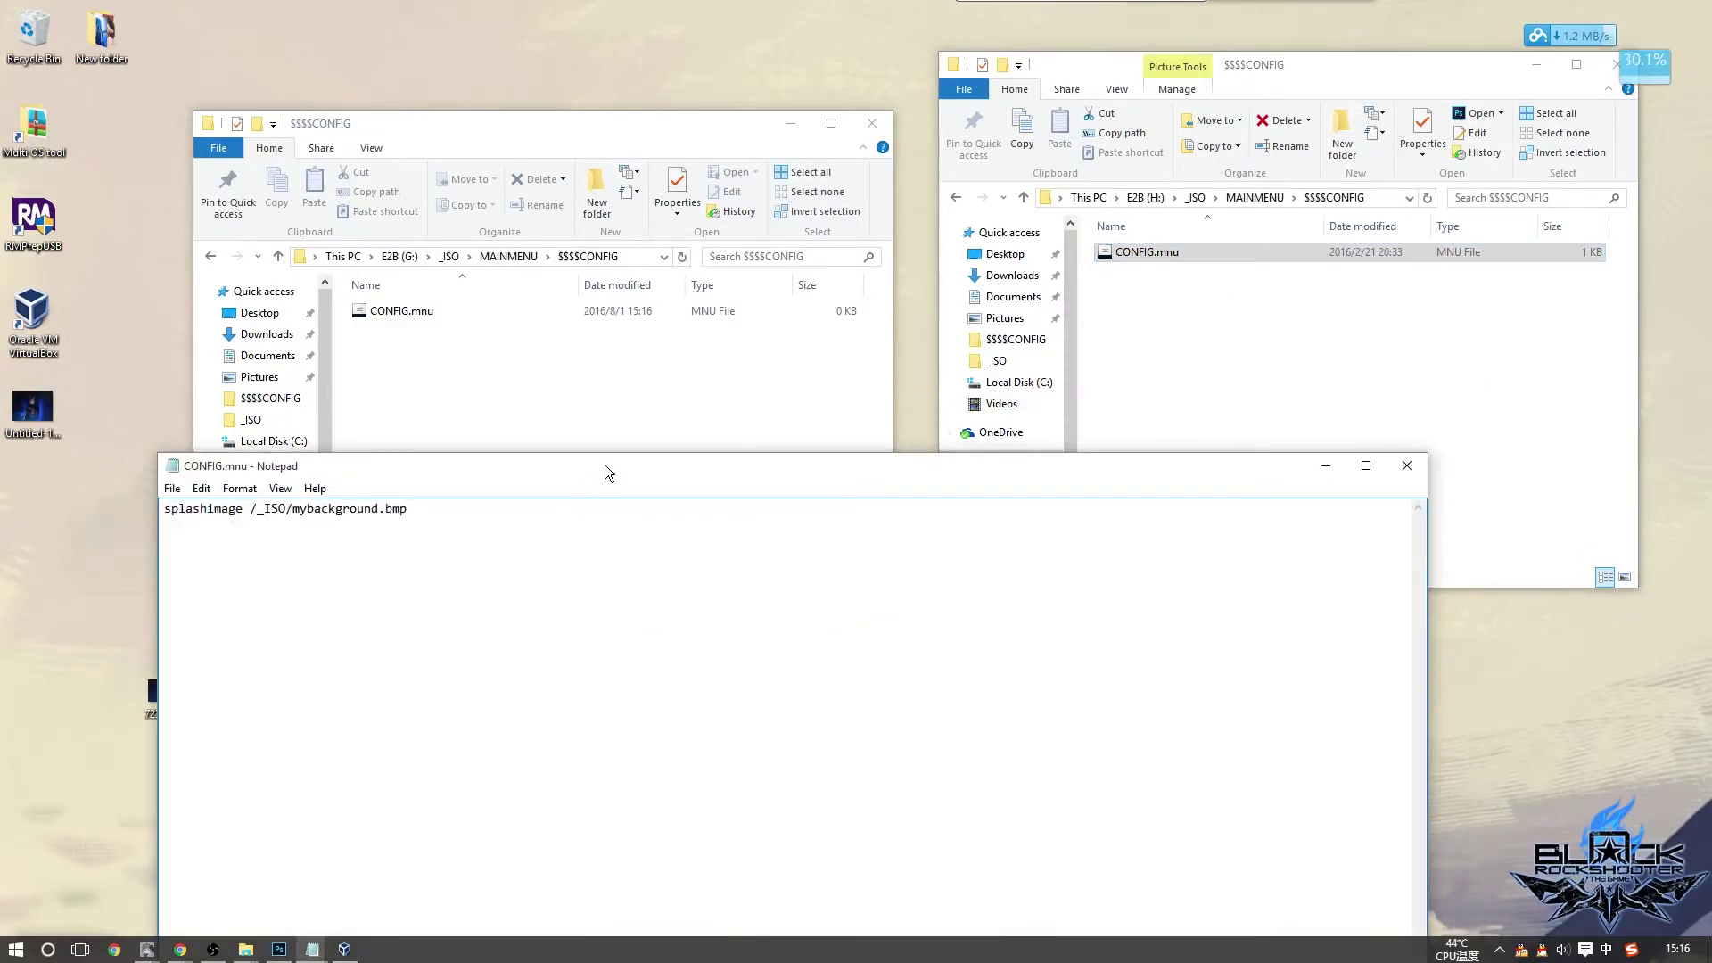
drag(605, 465, 1387, 452)
right_click(404, 314)
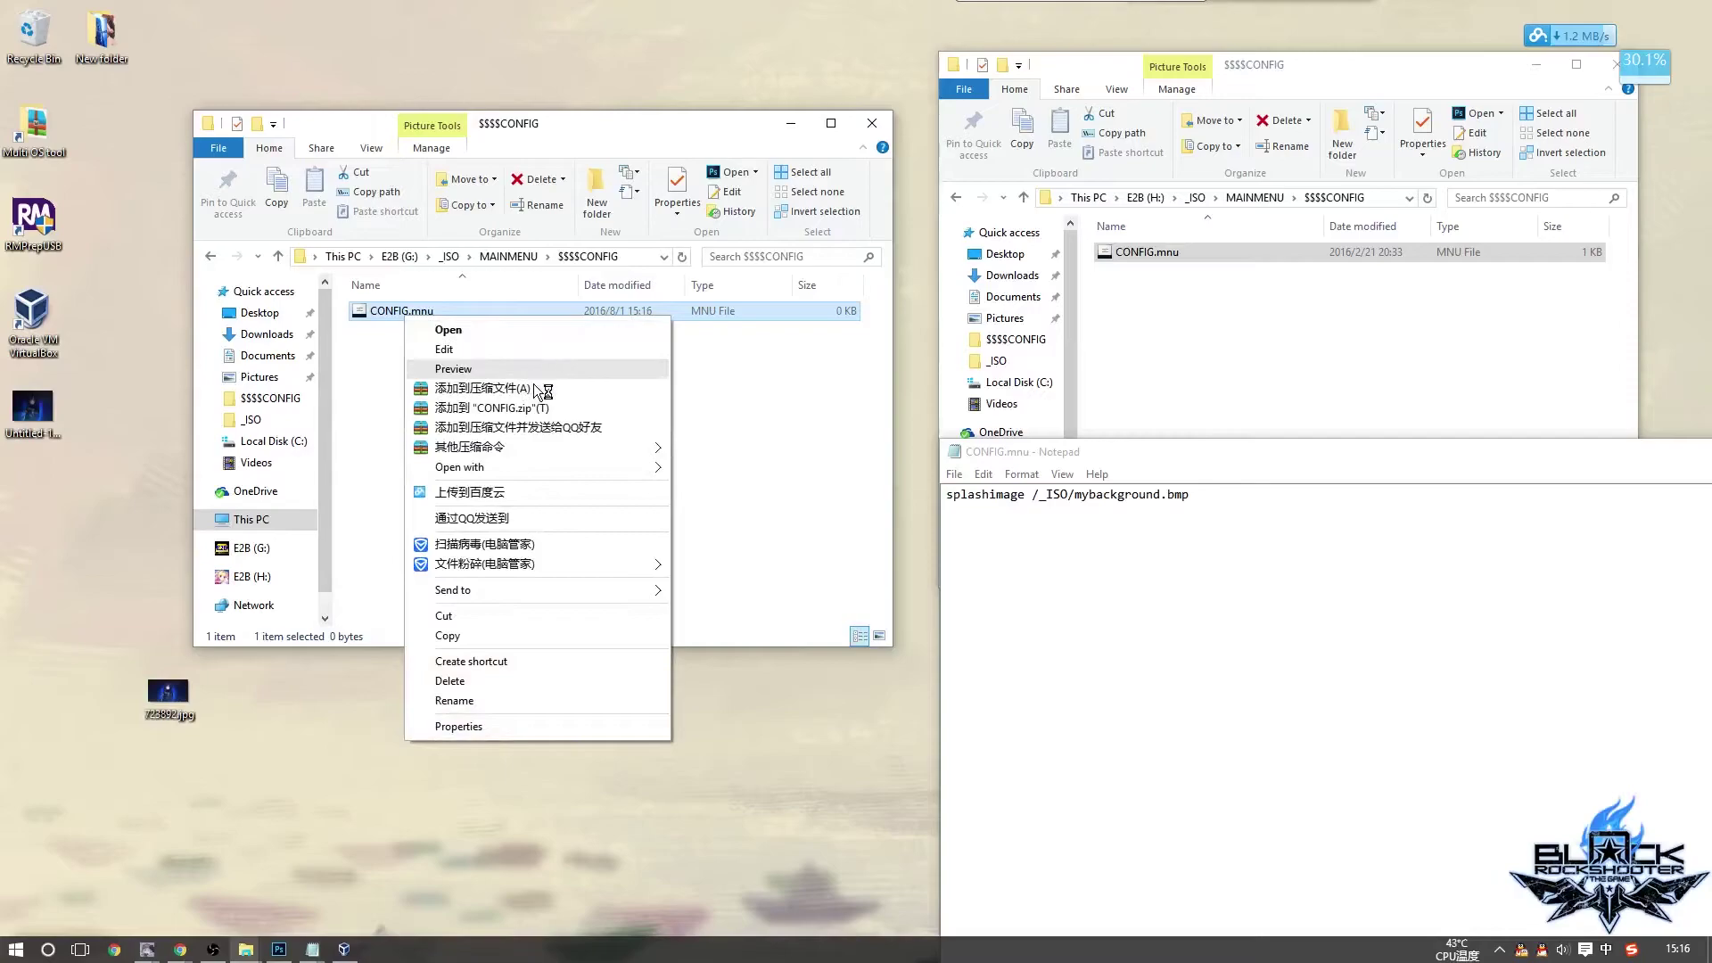
mouse_move(579, 470)
click(733, 490)
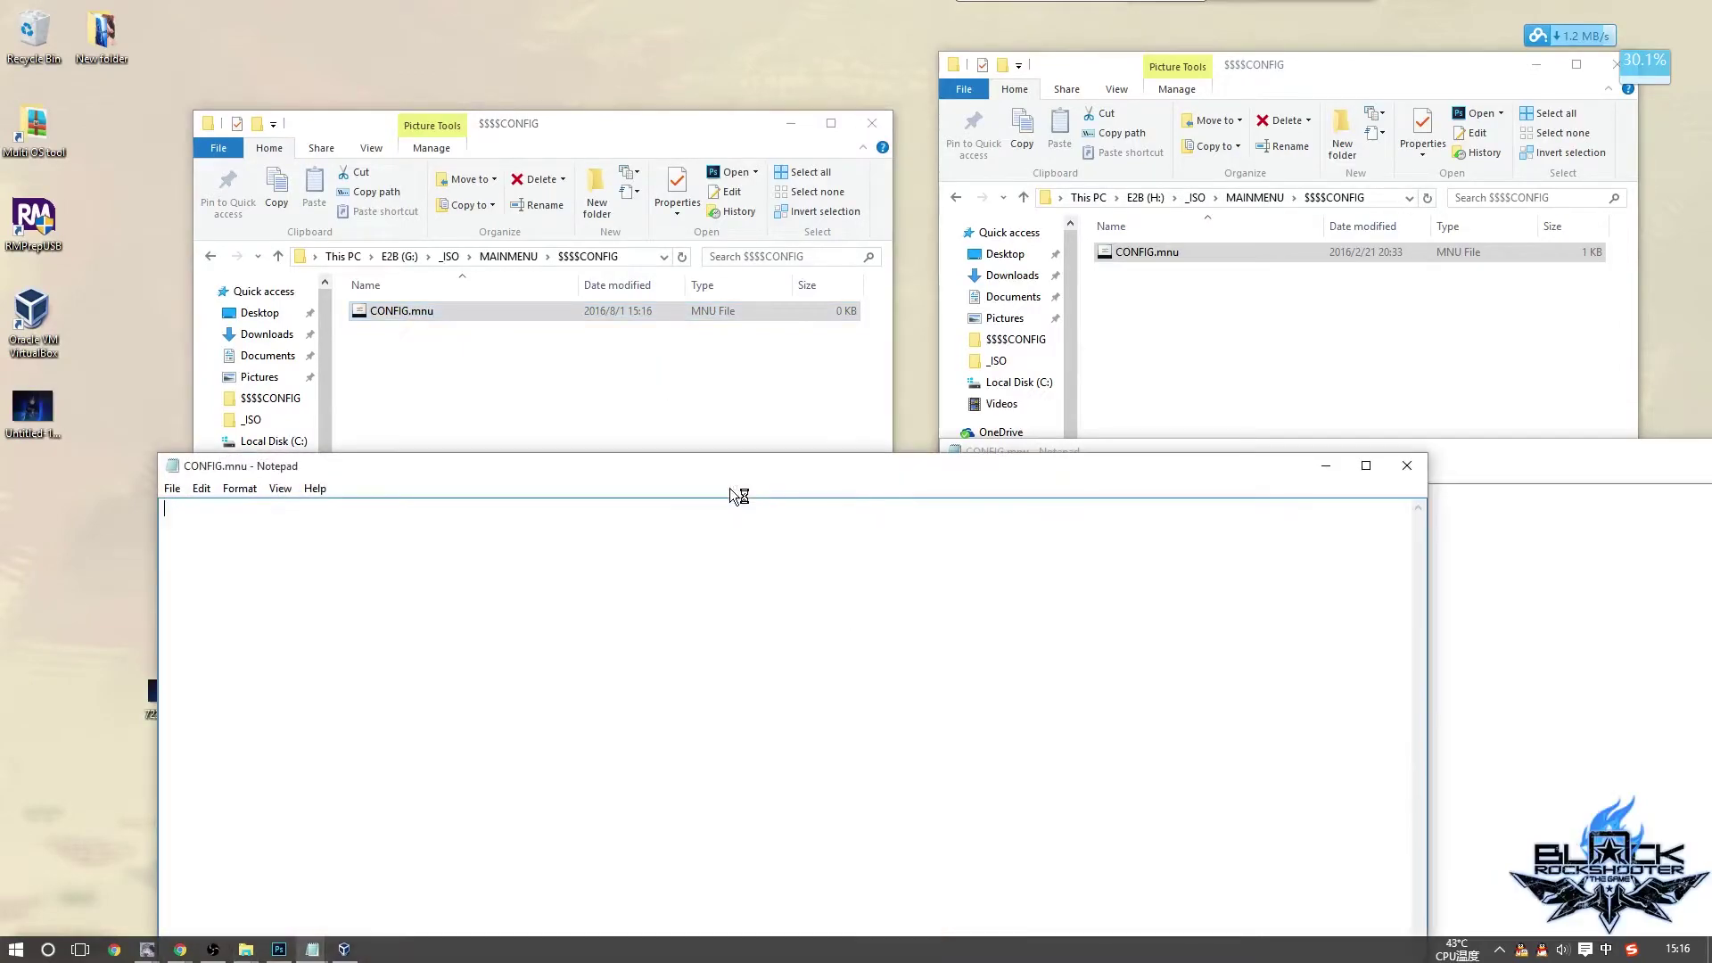
drag(872, 467, 895, 543)
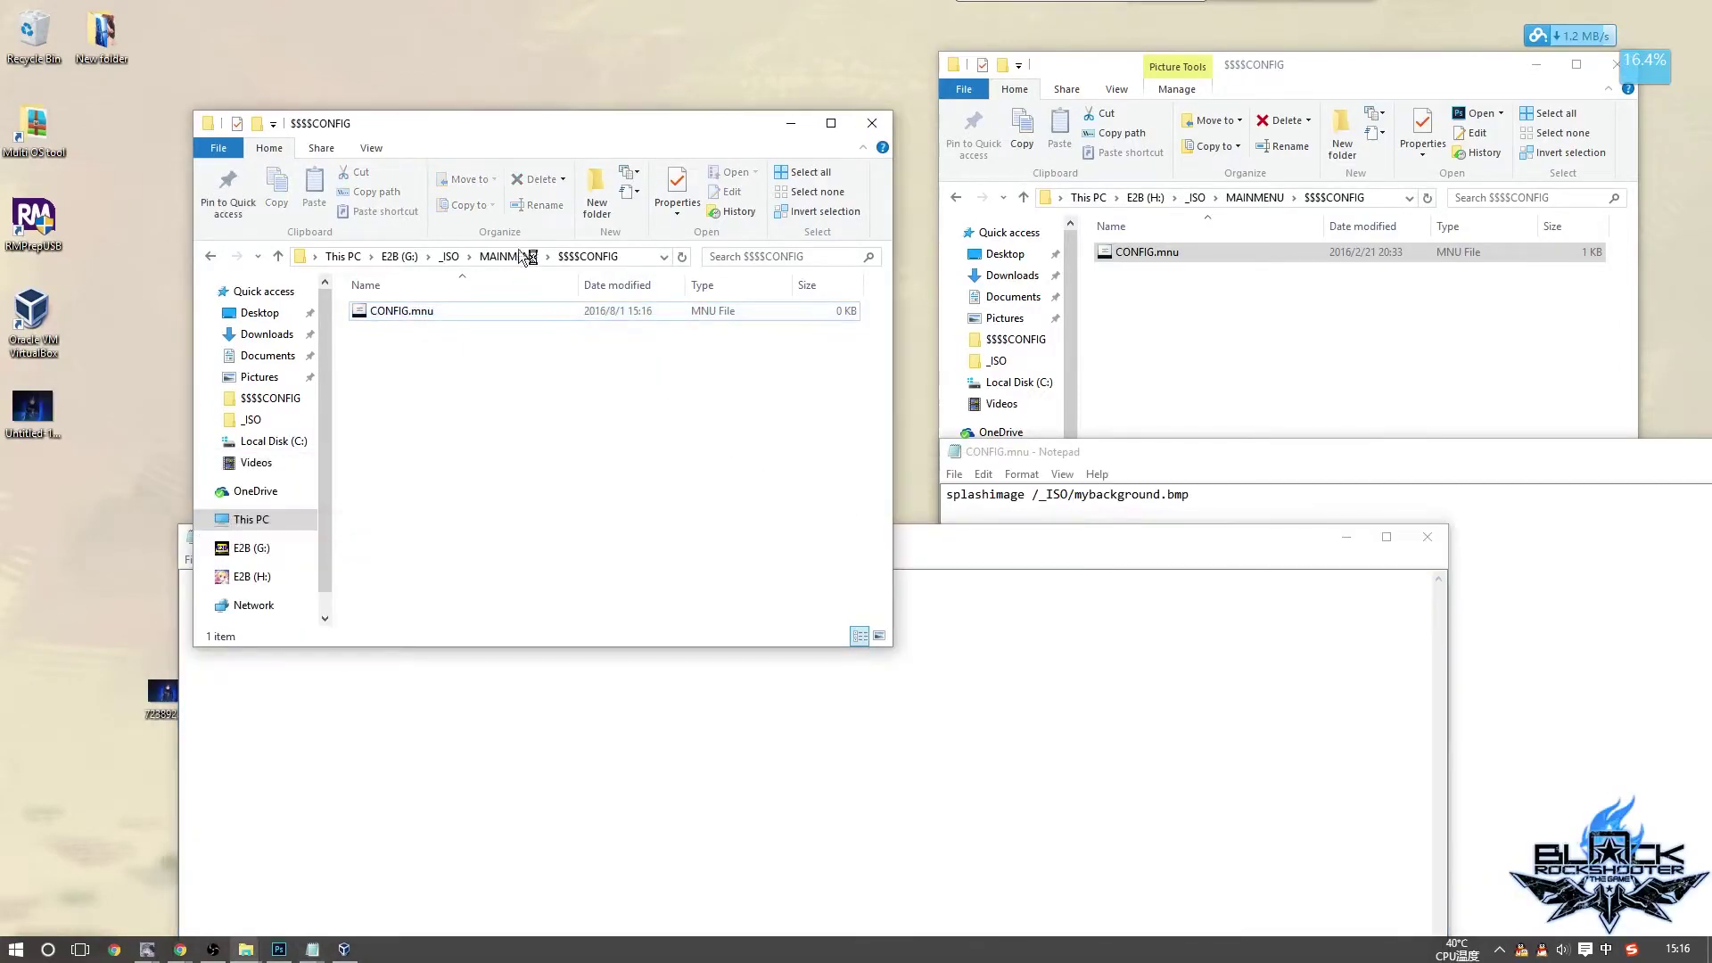
Enter the line "splashimage /_ISO/mybackground.bmp" in the G: drive's CONFIG.mnu
click(555, 691)
text(spl)
key(Return)
key(shift)
text(ashimage /_ISO/mybackground.)
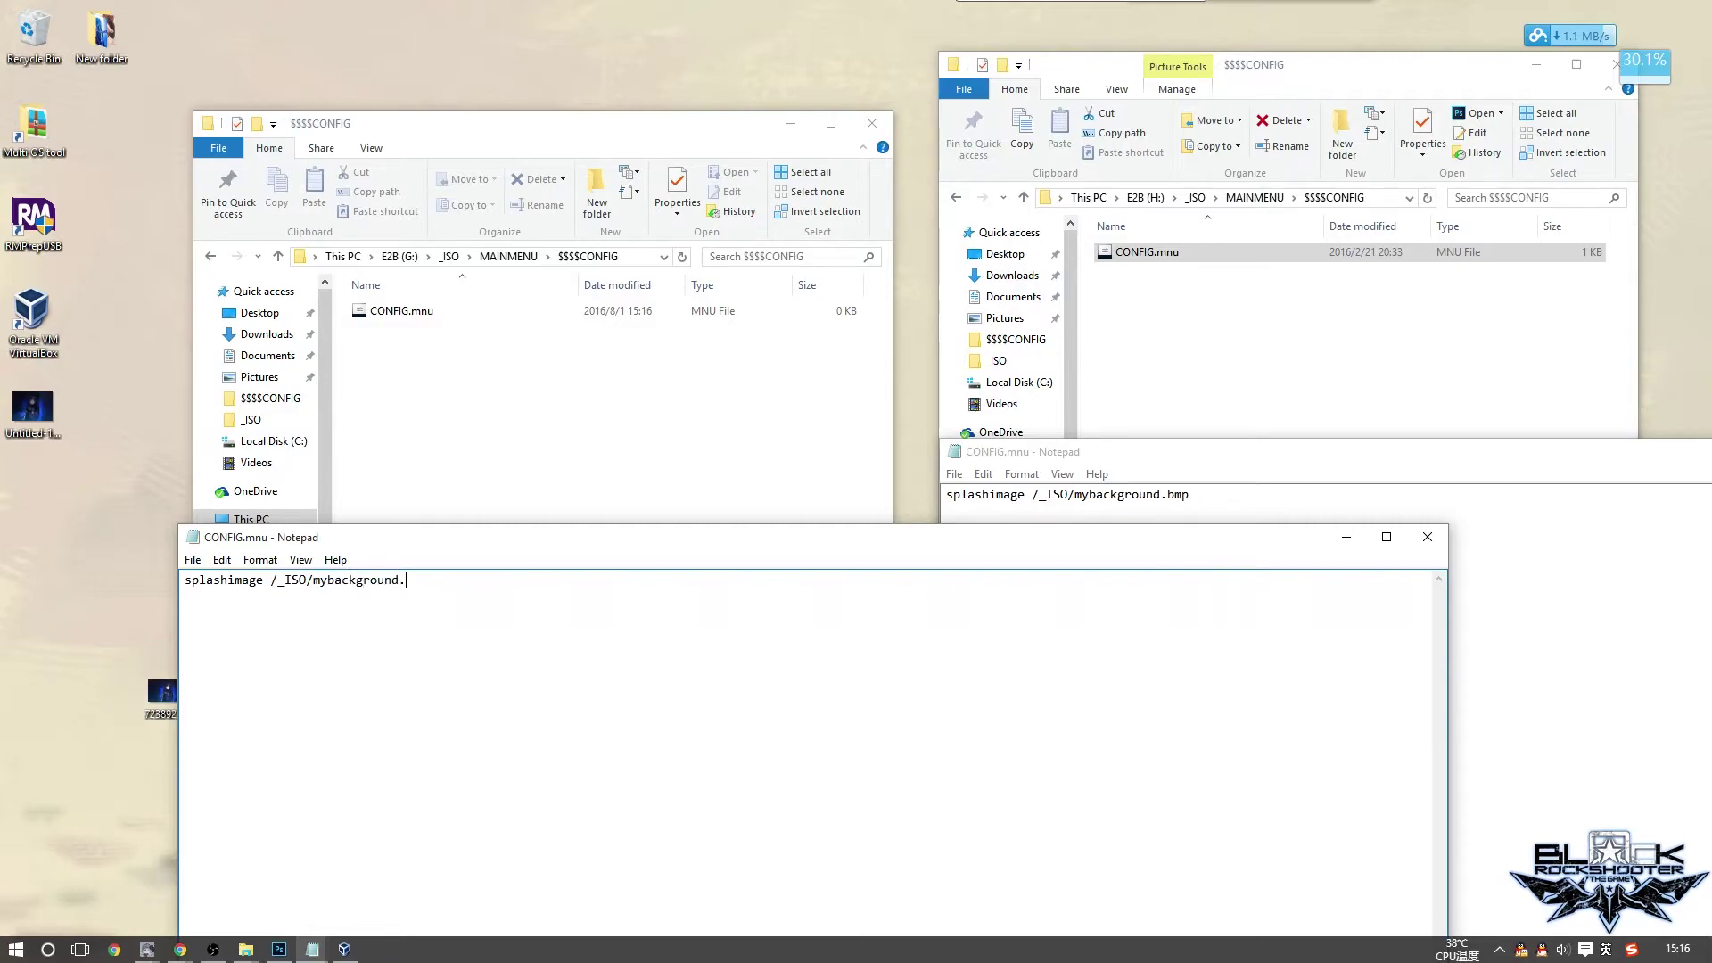
text(bmp)
Check the G: drive's _ISO folder for mybackground.bmp against the splashimage path, and return to its CONFIG.mnu in Notepad
click(512, 367)
click(449, 256)
drag(571, 123, 723, 74)
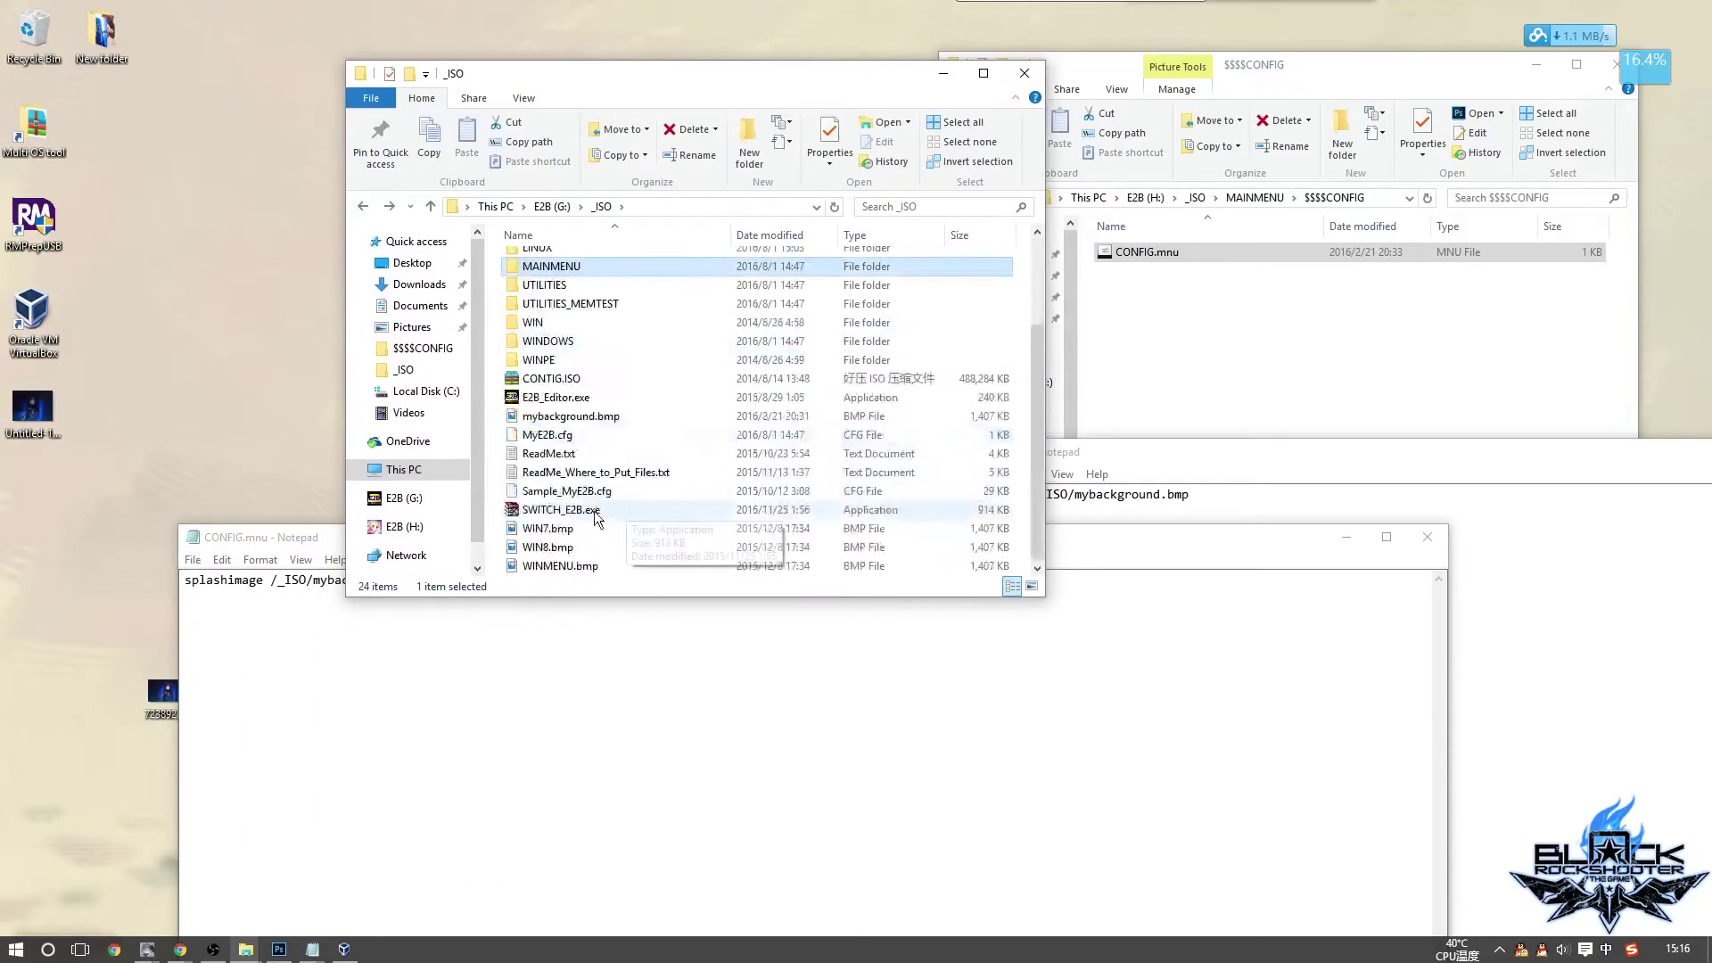
click(580, 528)
click(588, 417)
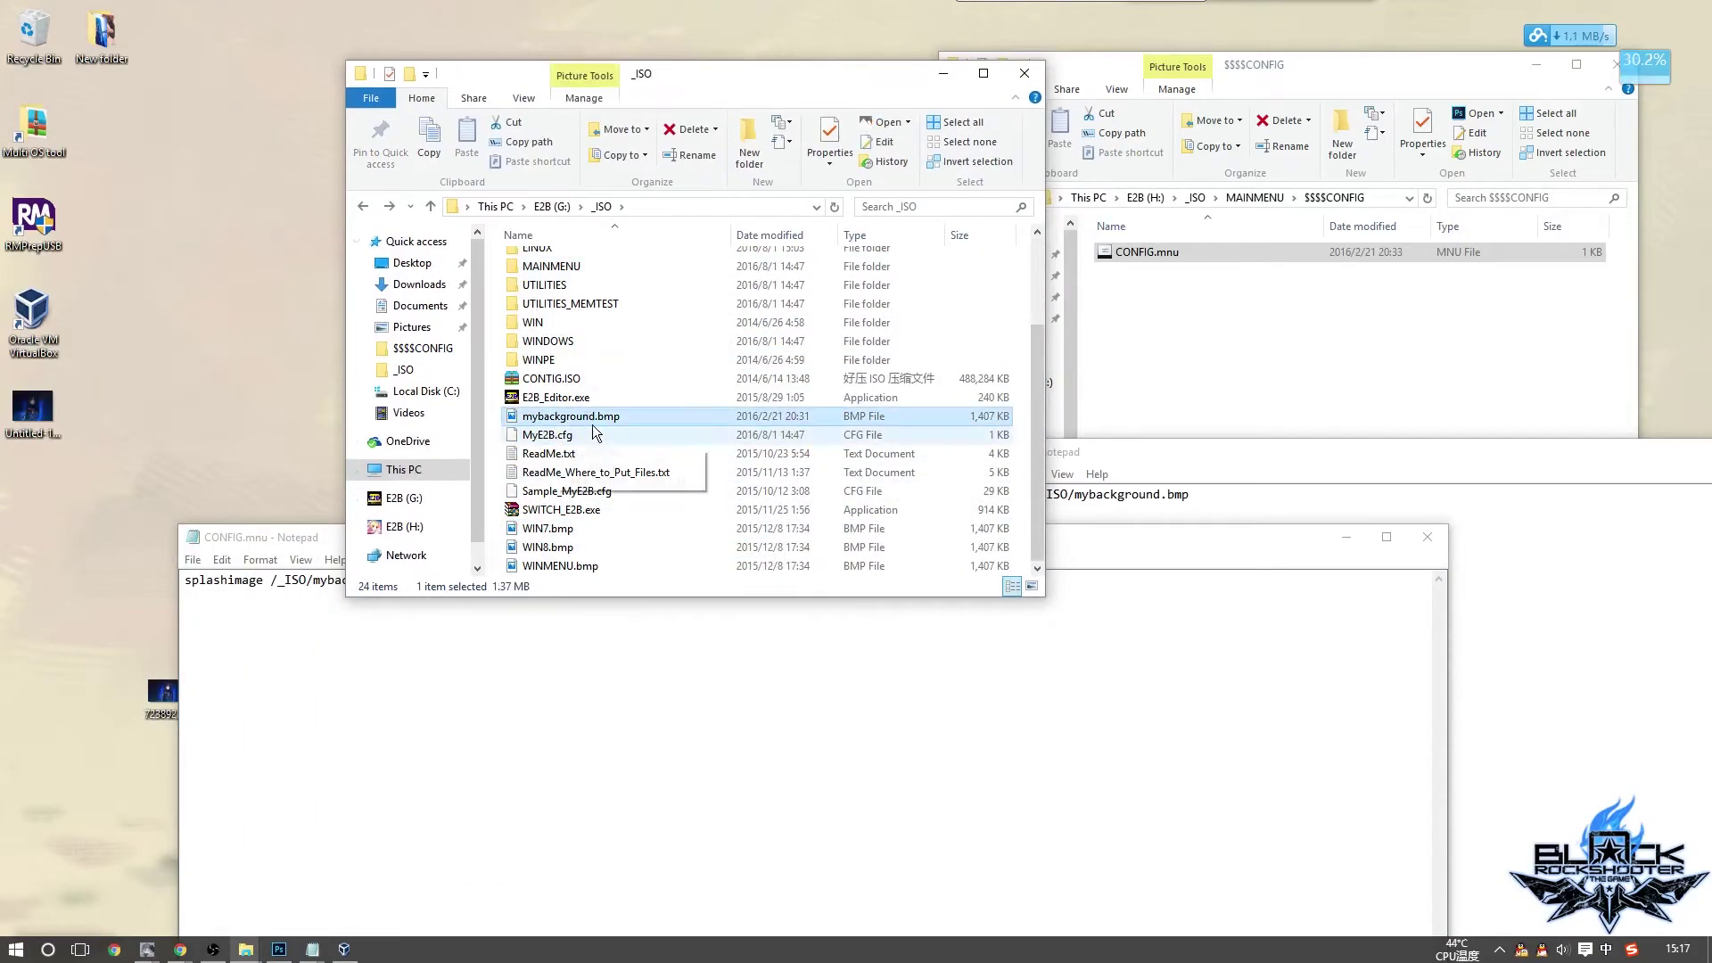
click(403, 612)
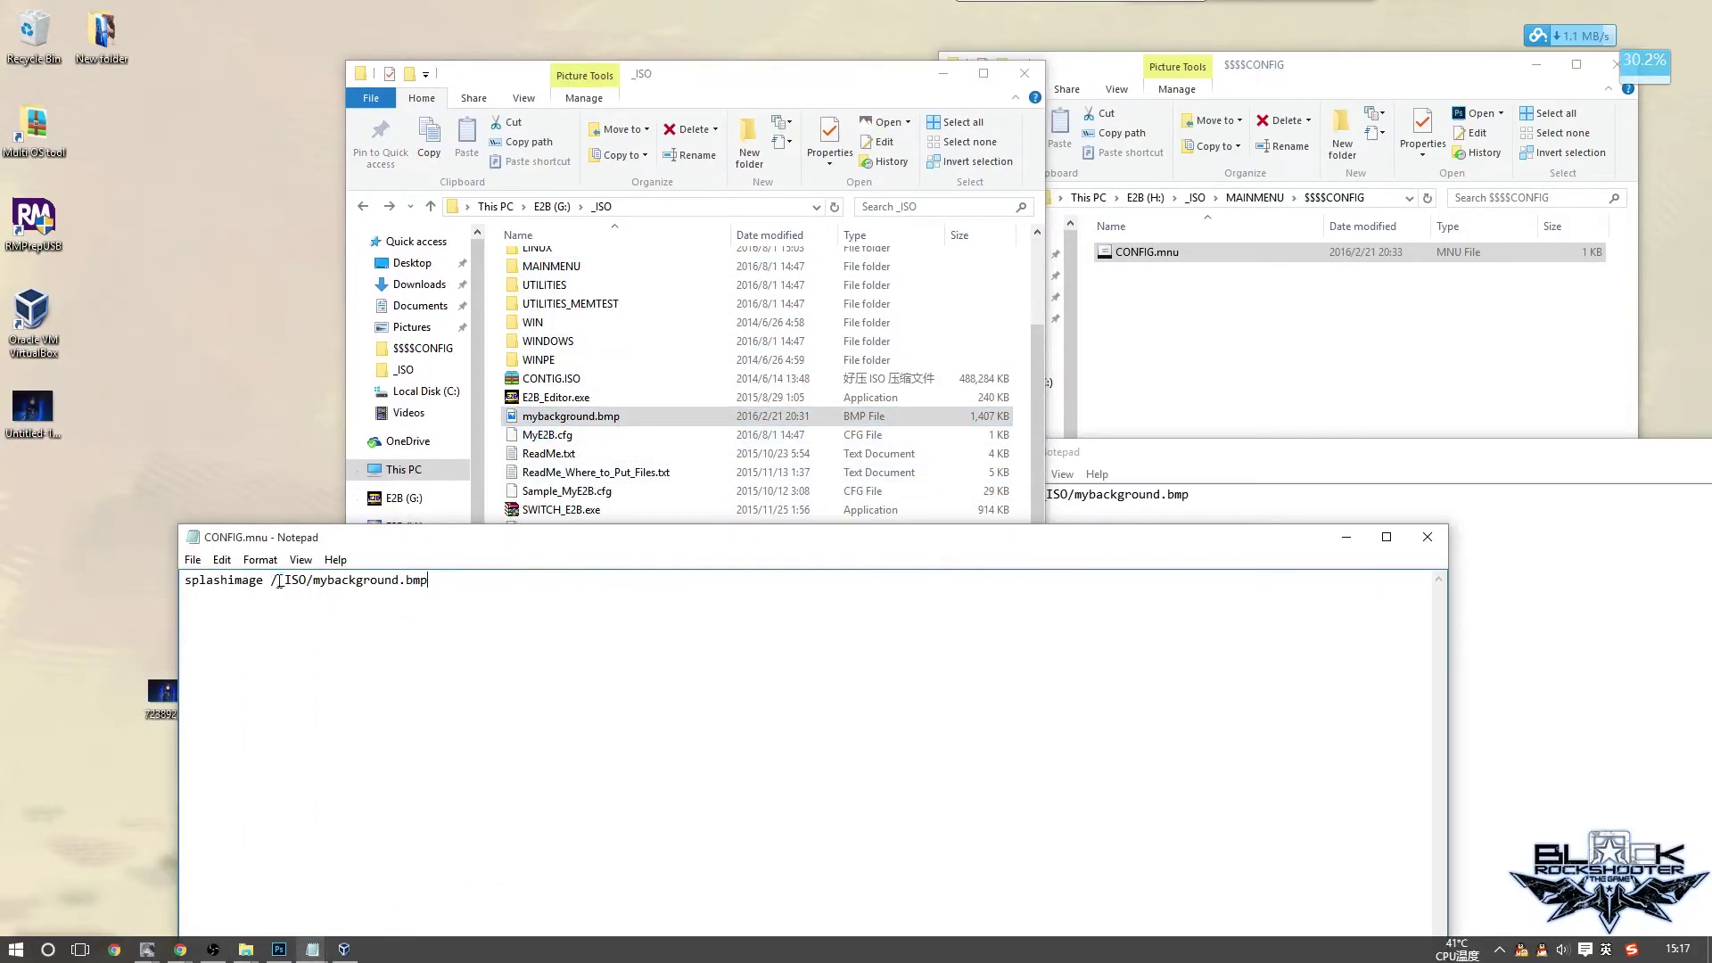
Close the CONFIG.mnu Notepad windows and move the two Explorer windows apart so both folders can be seen
click(313, 580)
drag(1067, 544, 1213, 453)
click(1572, 449)
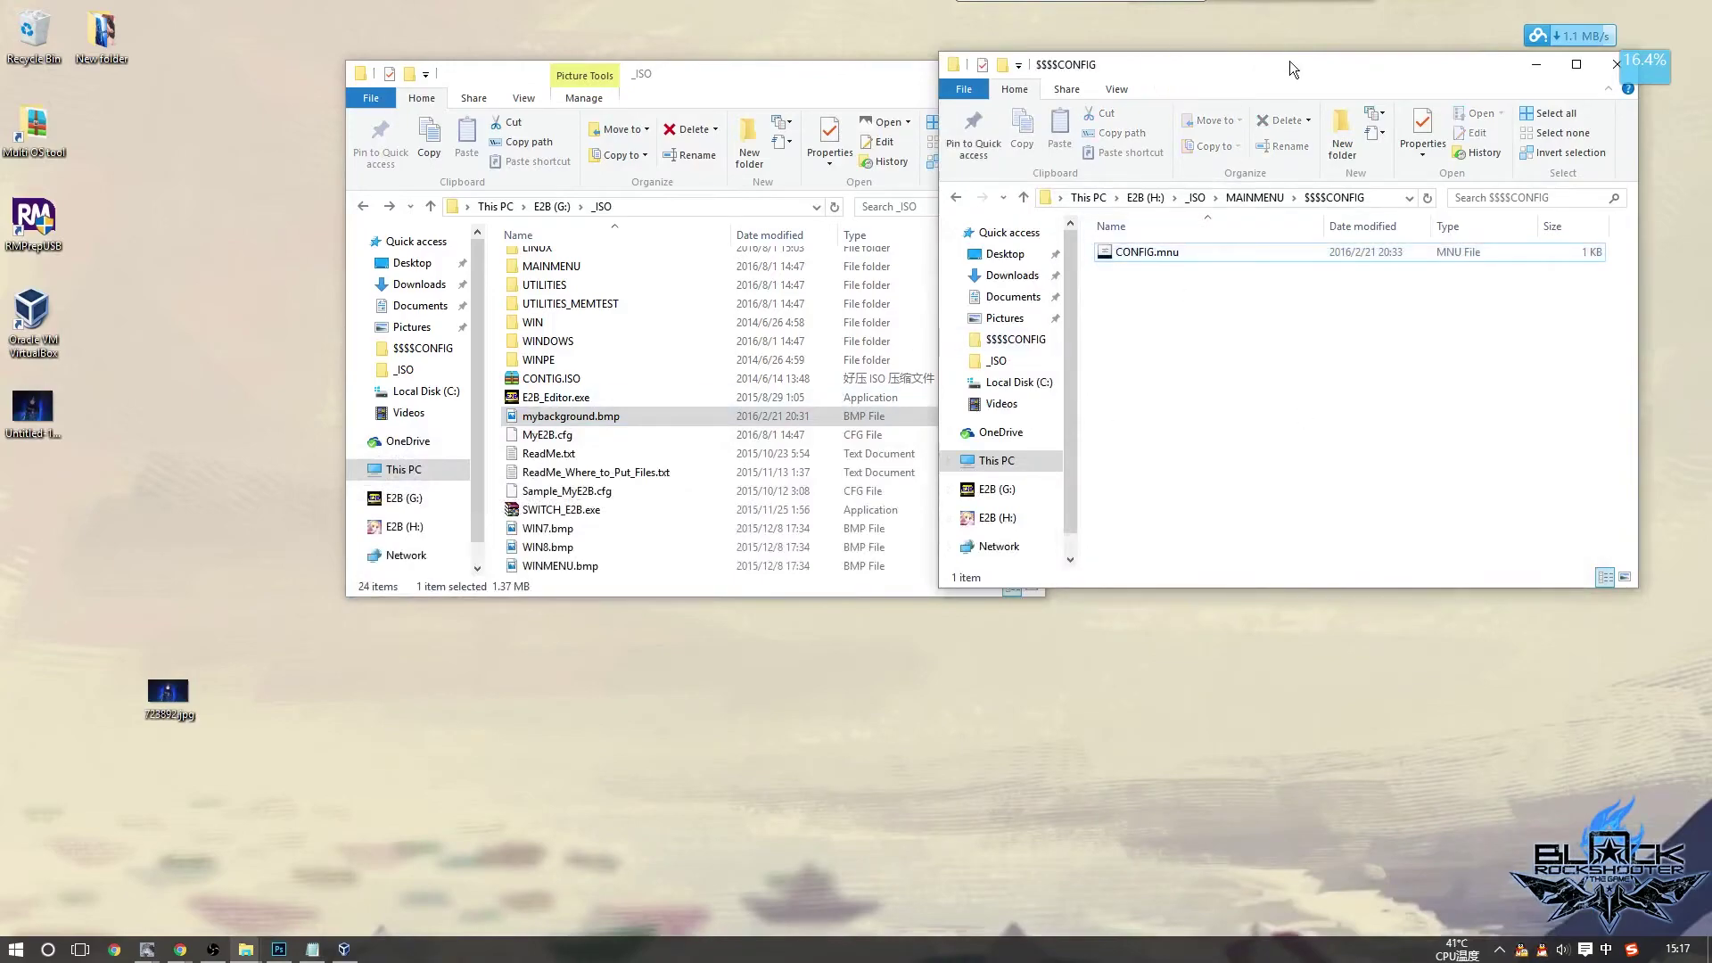
drag(1242, 89, 1420, 141)
drag(837, 108, 772, 119)
drag(1453, 121, 1487, 115)
click(693, 93)
drag(693, 93, 635, 121)
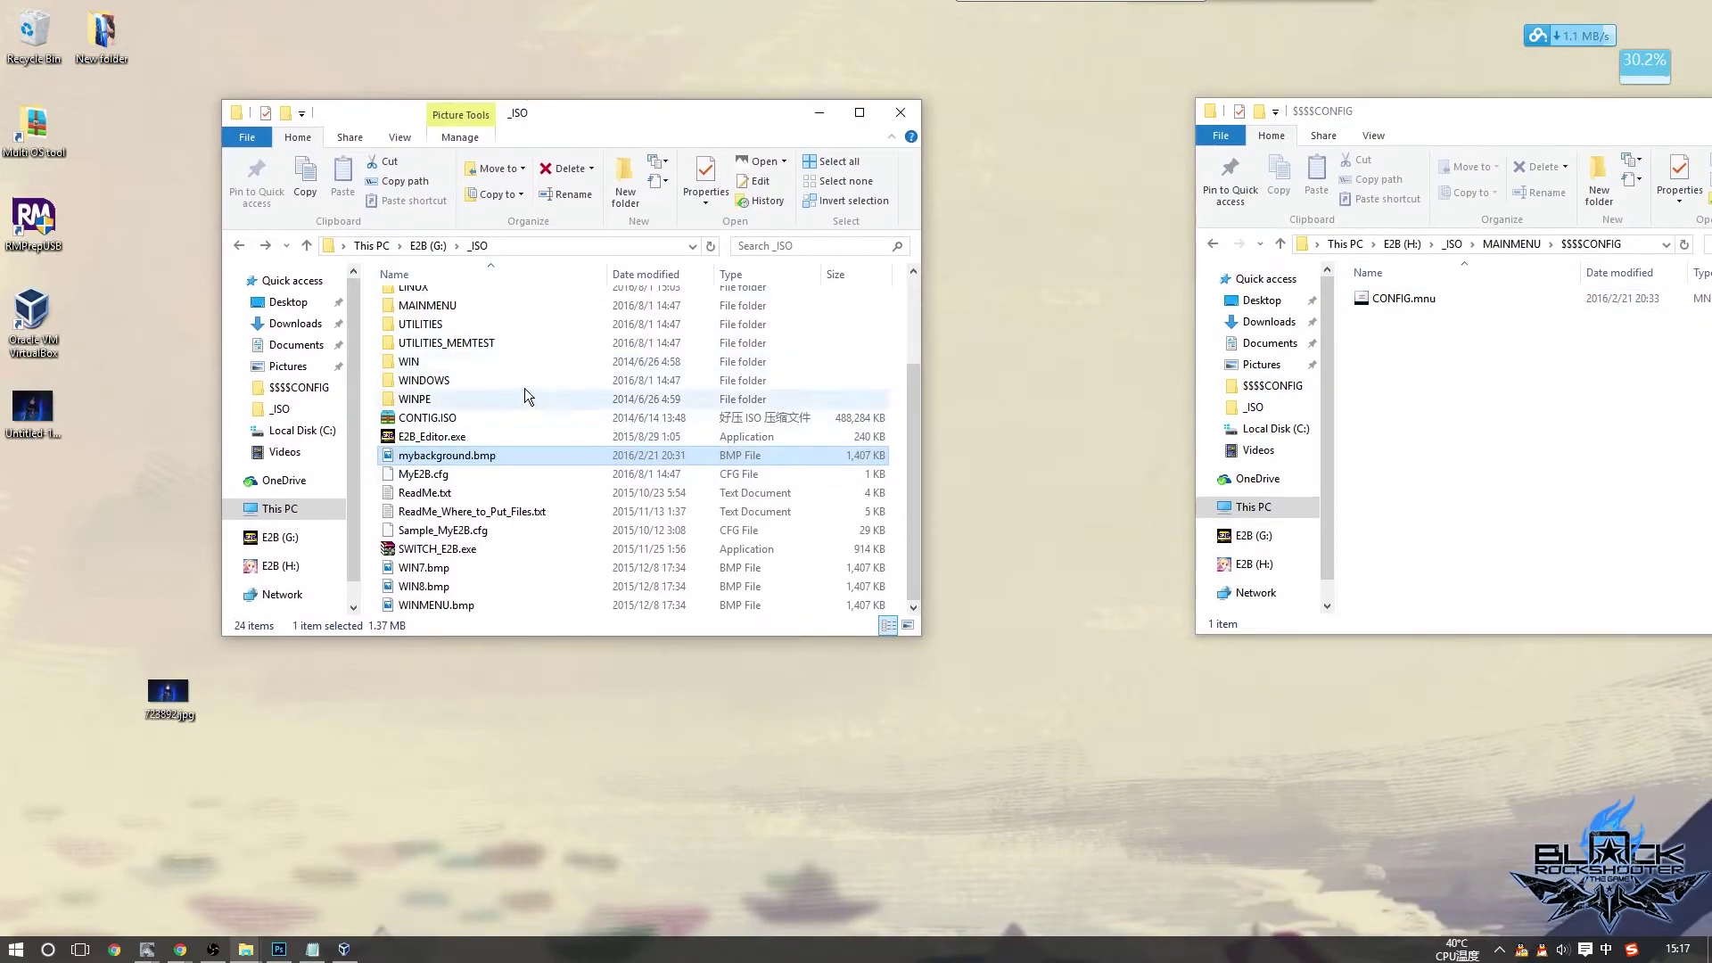
Open CONFIG.mnu from the G: drive's _ISO\LINUX\$$$$CONFIG folder in Notepad
scroll(510, 328, up, 2)
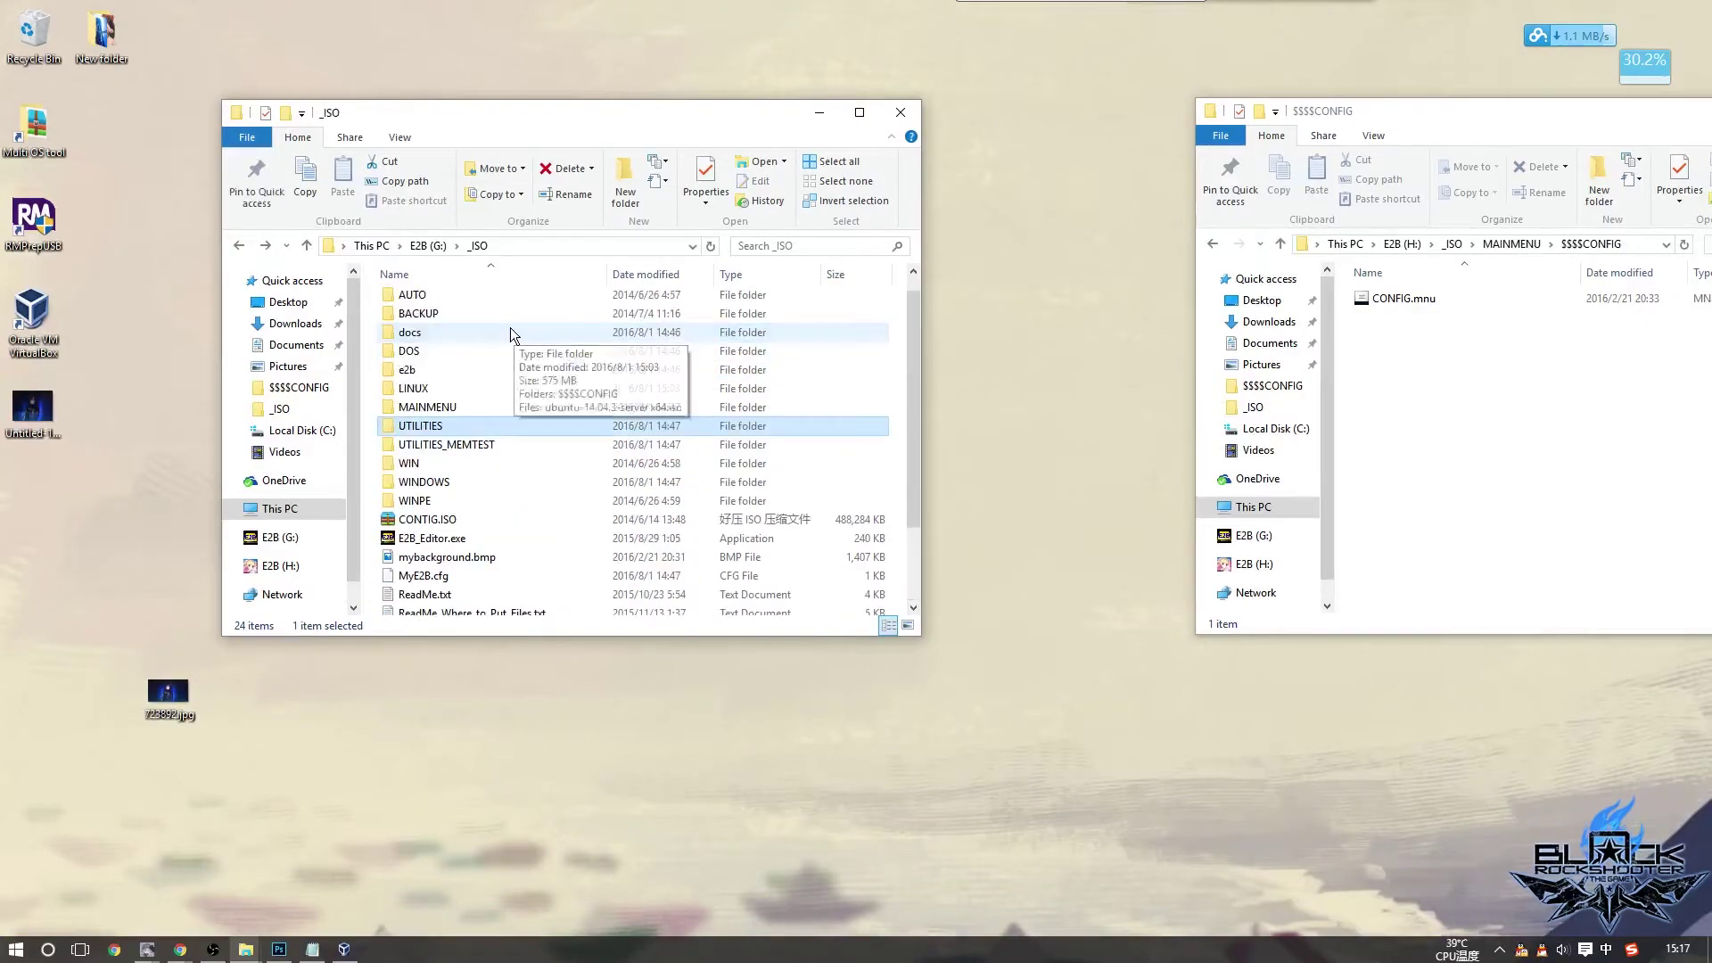
double_click(427, 398)
double_click(423, 301)
click(419, 301)
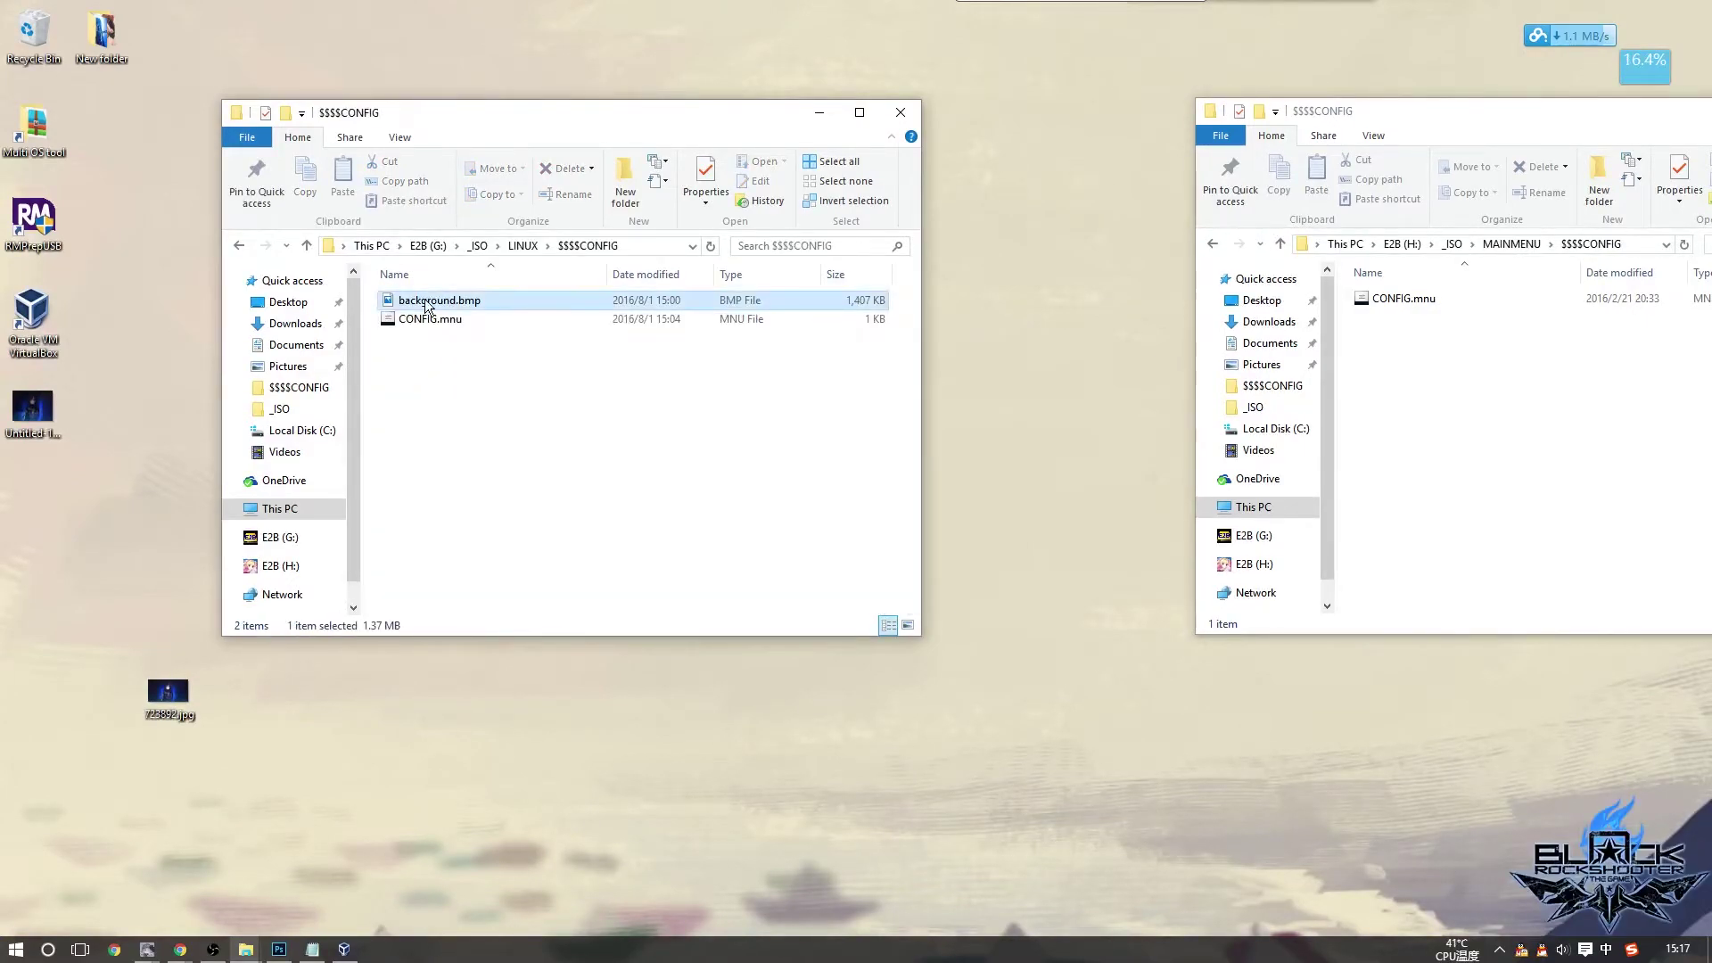
right_click(420, 300)
right_click(430, 320)
mouse_move(603, 480)
click(746, 498)
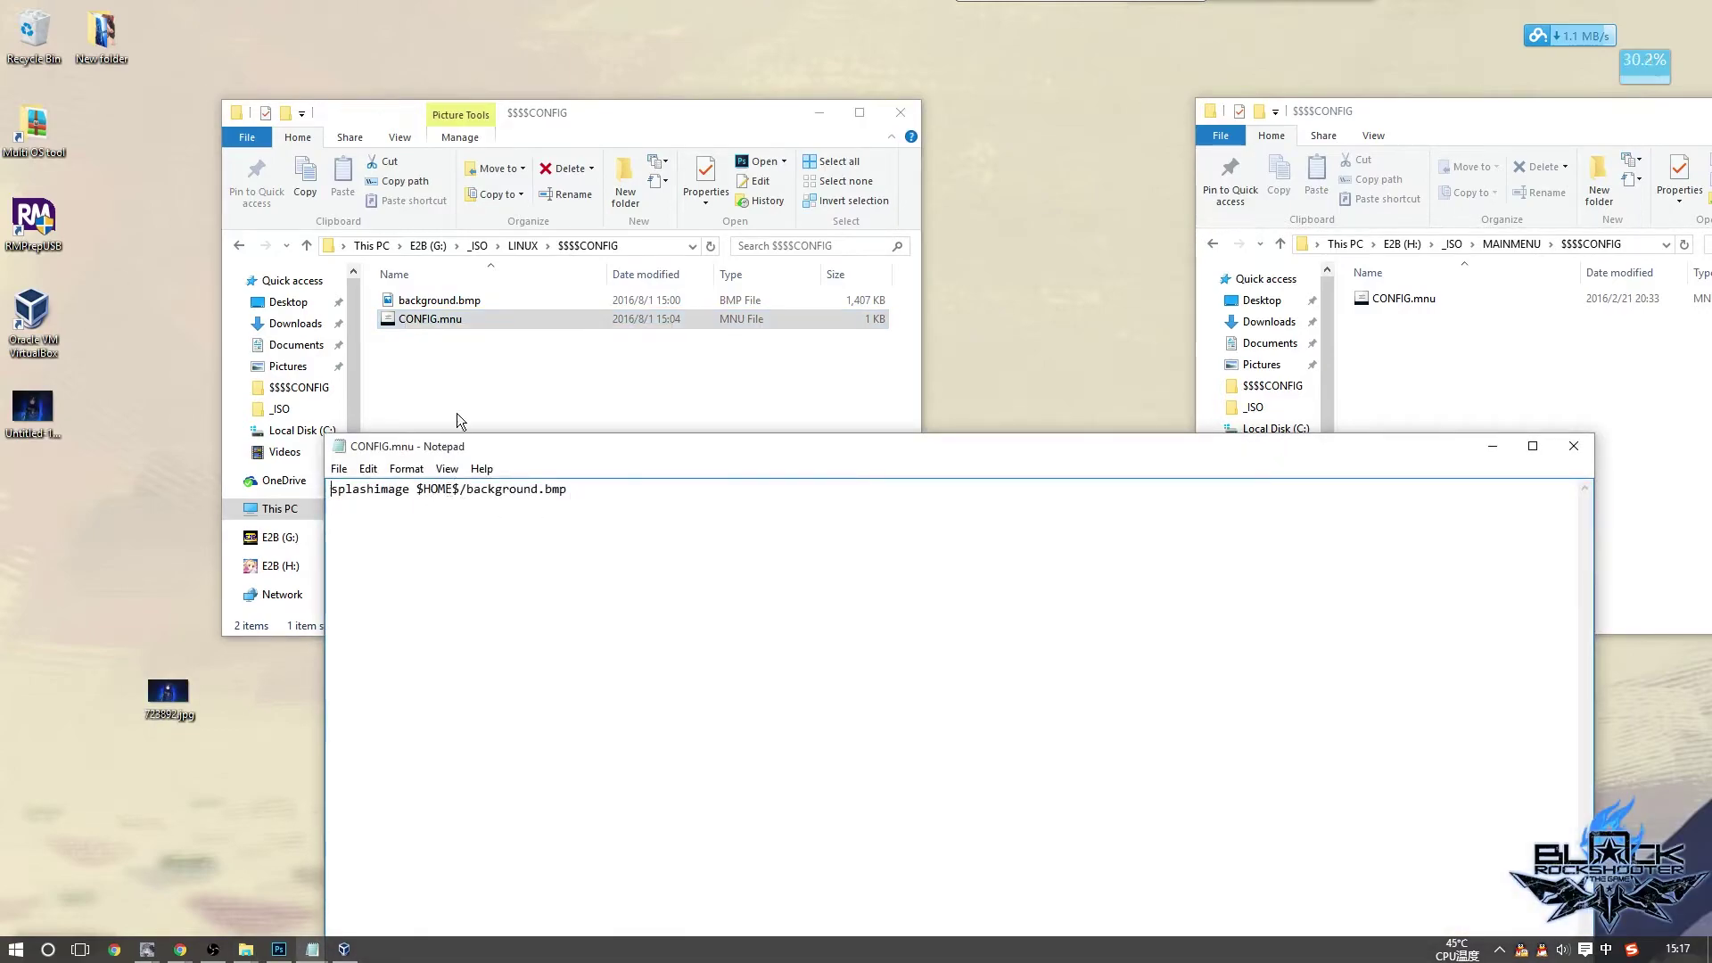
Replace $HOME$ in the splashimage line with the full path, making it "/_ISO/LINUX/$$$$CONFIG/background.bmp"
click(490, 402)
drag(488, 403, 455, 285)
click(587, 670)
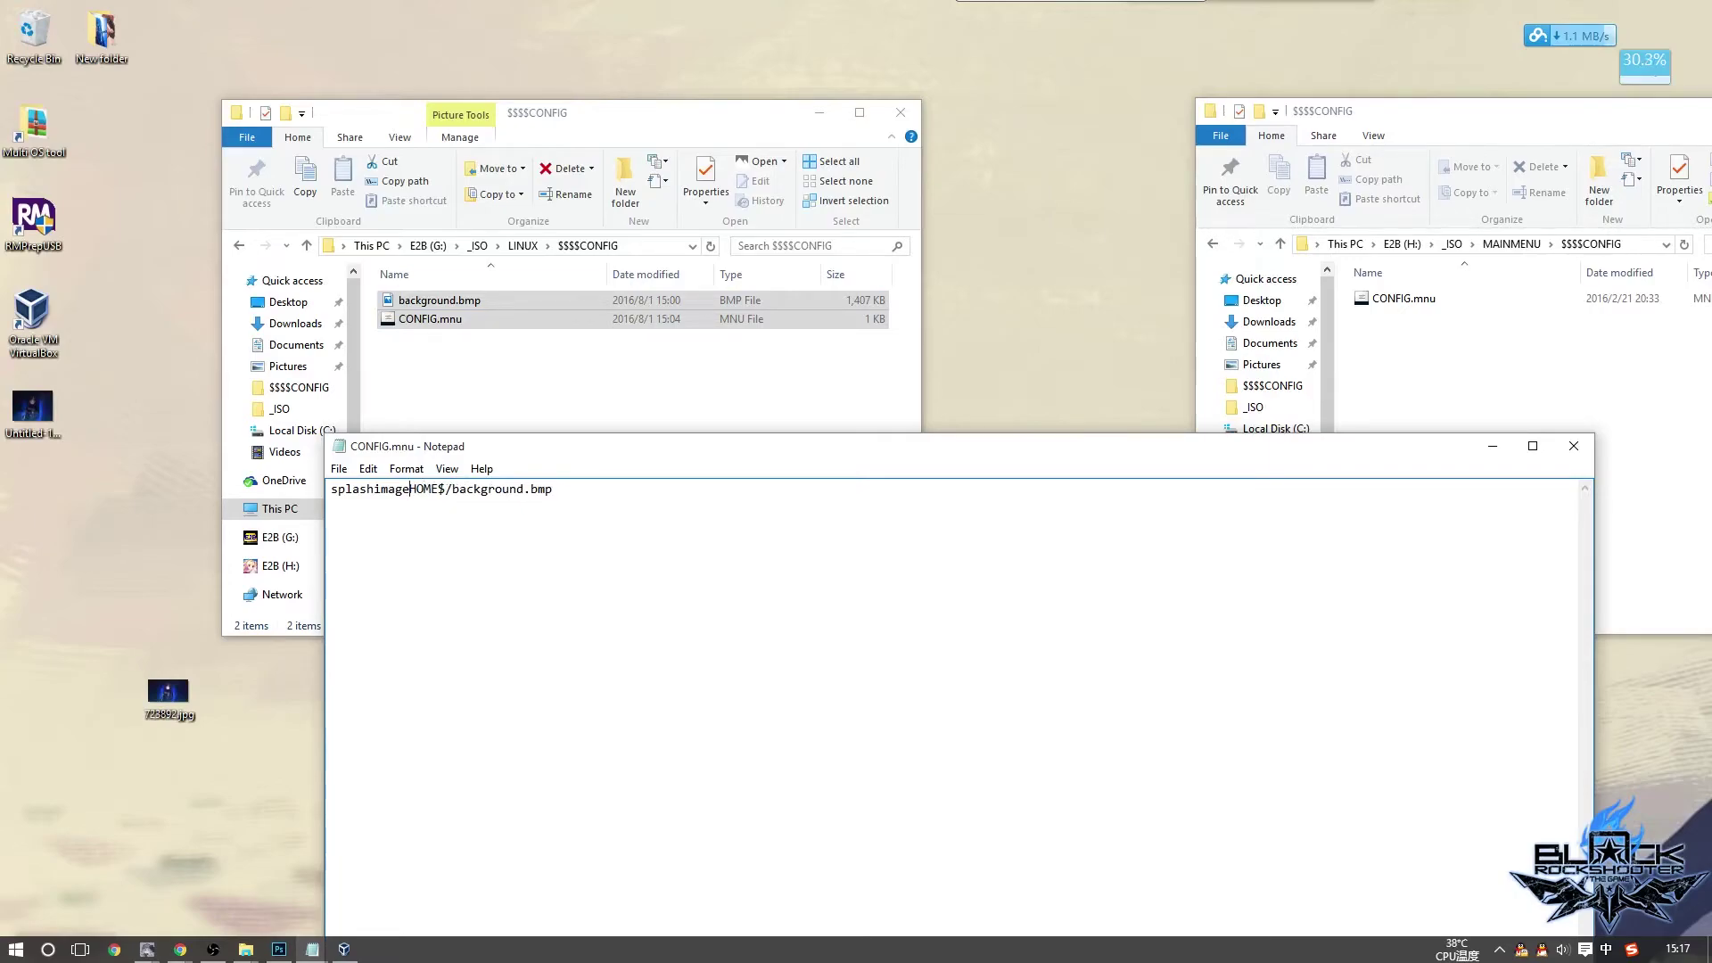
key(BackSpace)
key(shift)
text(/_ISO/)
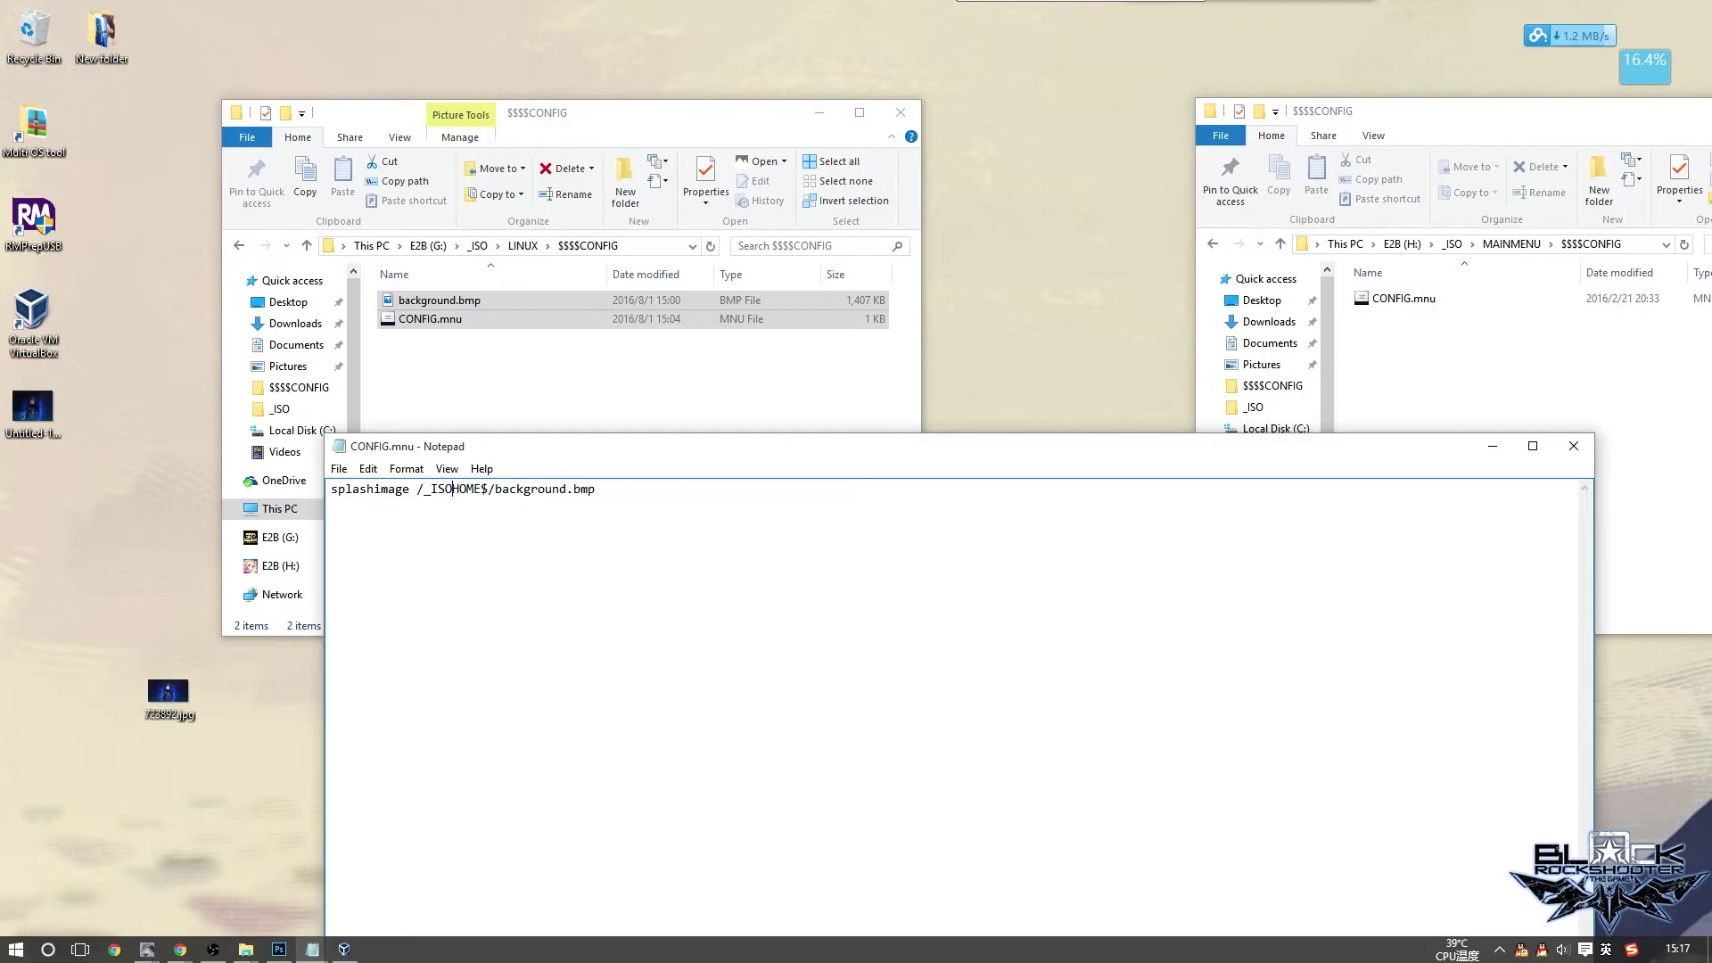
key(Delete)
key(Delete)
key(Delete)
key(Delete)
key(Delete)
text(LINUX)
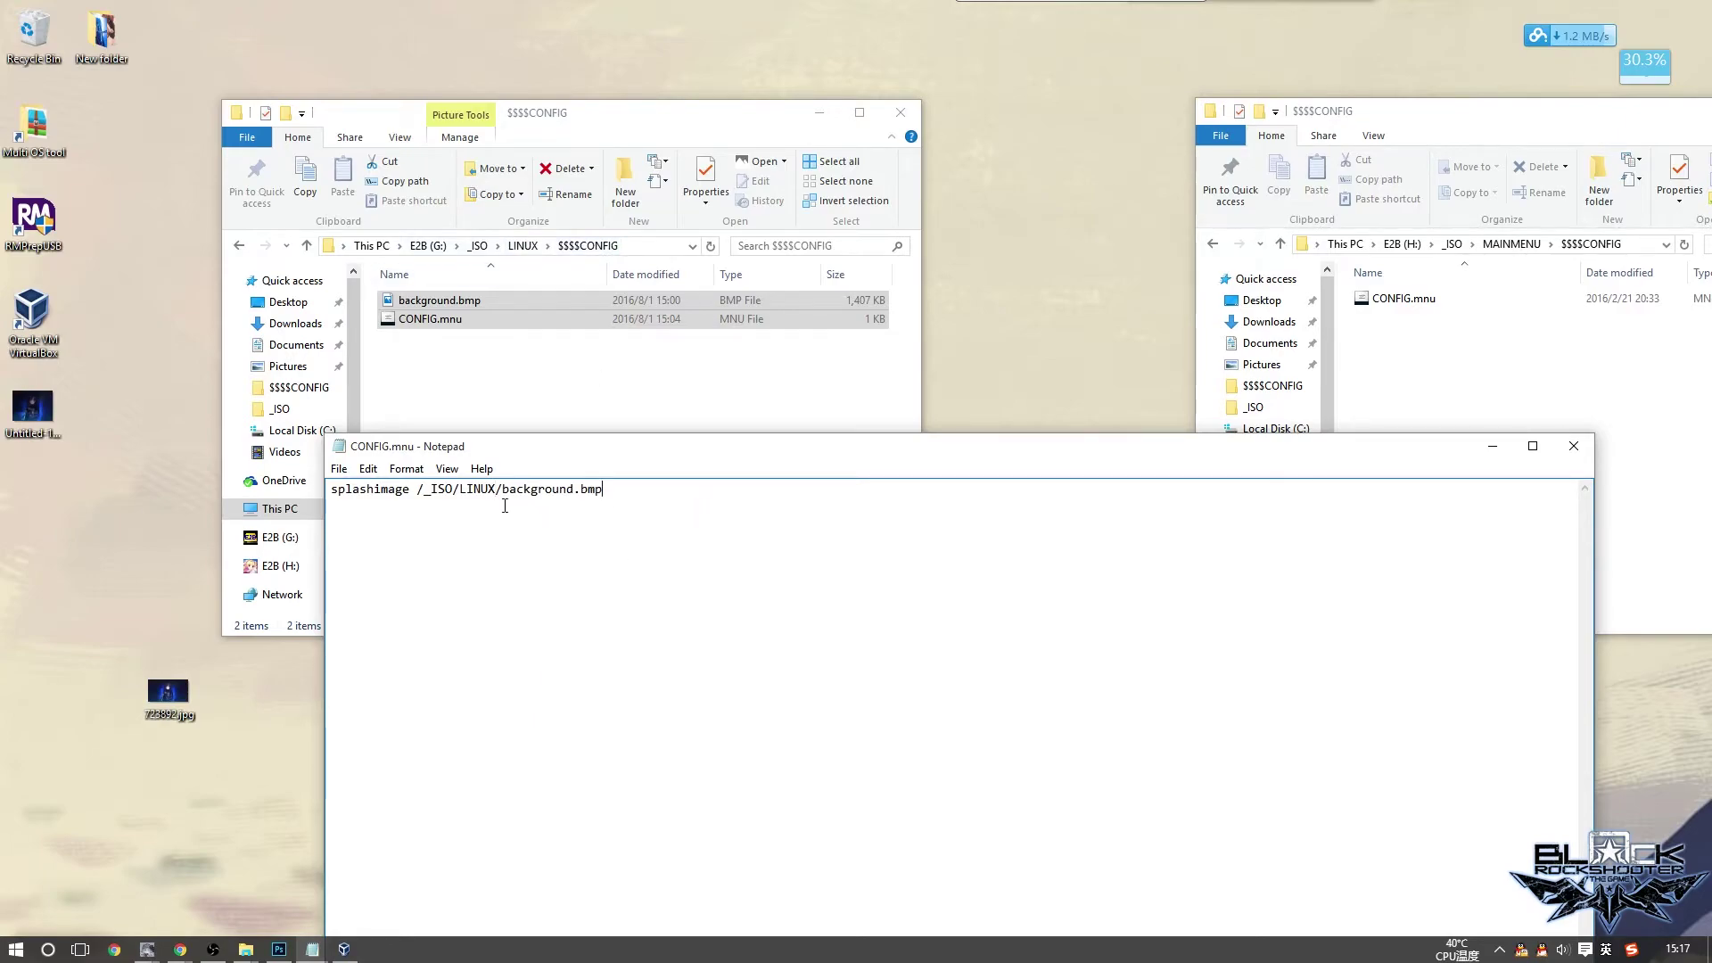
text(/$$$$CONFIG/)
Check background.bmp in the LINUX $$$$CONFIG folder against the file name in the splashimage path
click(492, 337)
click(472, 302)
click(561, 493)
double_click(649, 490)
click(624, 489)
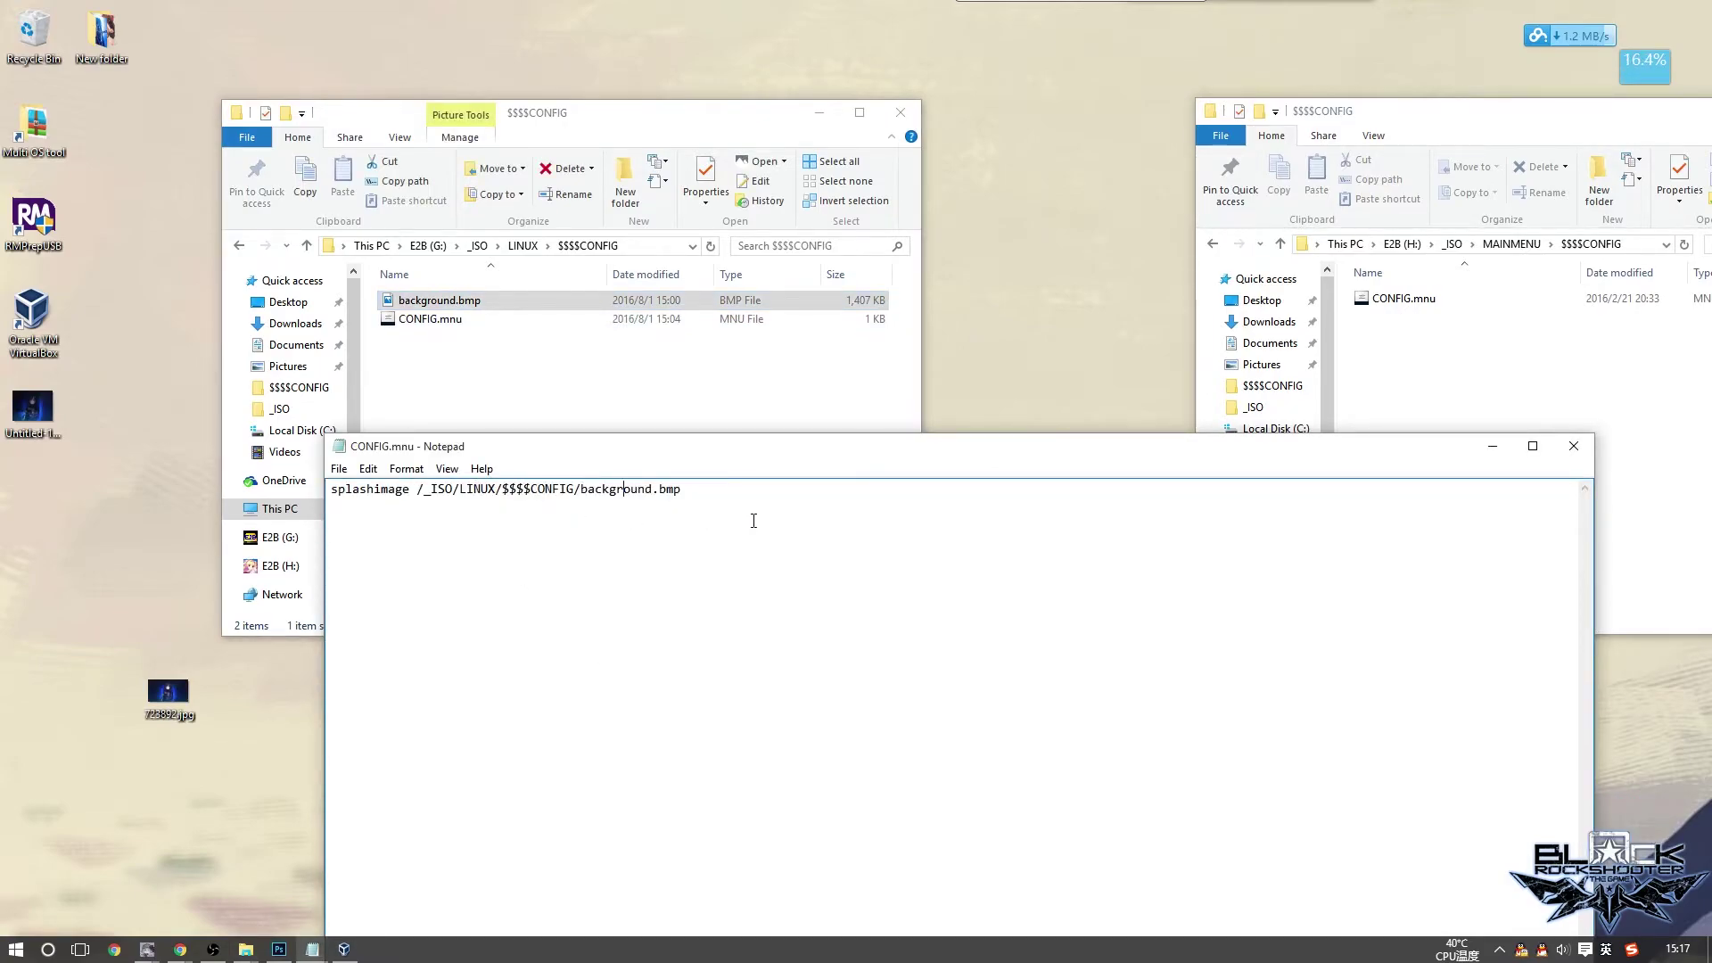
Undo the path edits and close the LINUX CONFIG.mnu without saving the changes
key(ctrl+z)
key(ctrl+z)
key(ctrl+z)
key(ctrl+z)
key(ctrl+z)
click(749, 506)
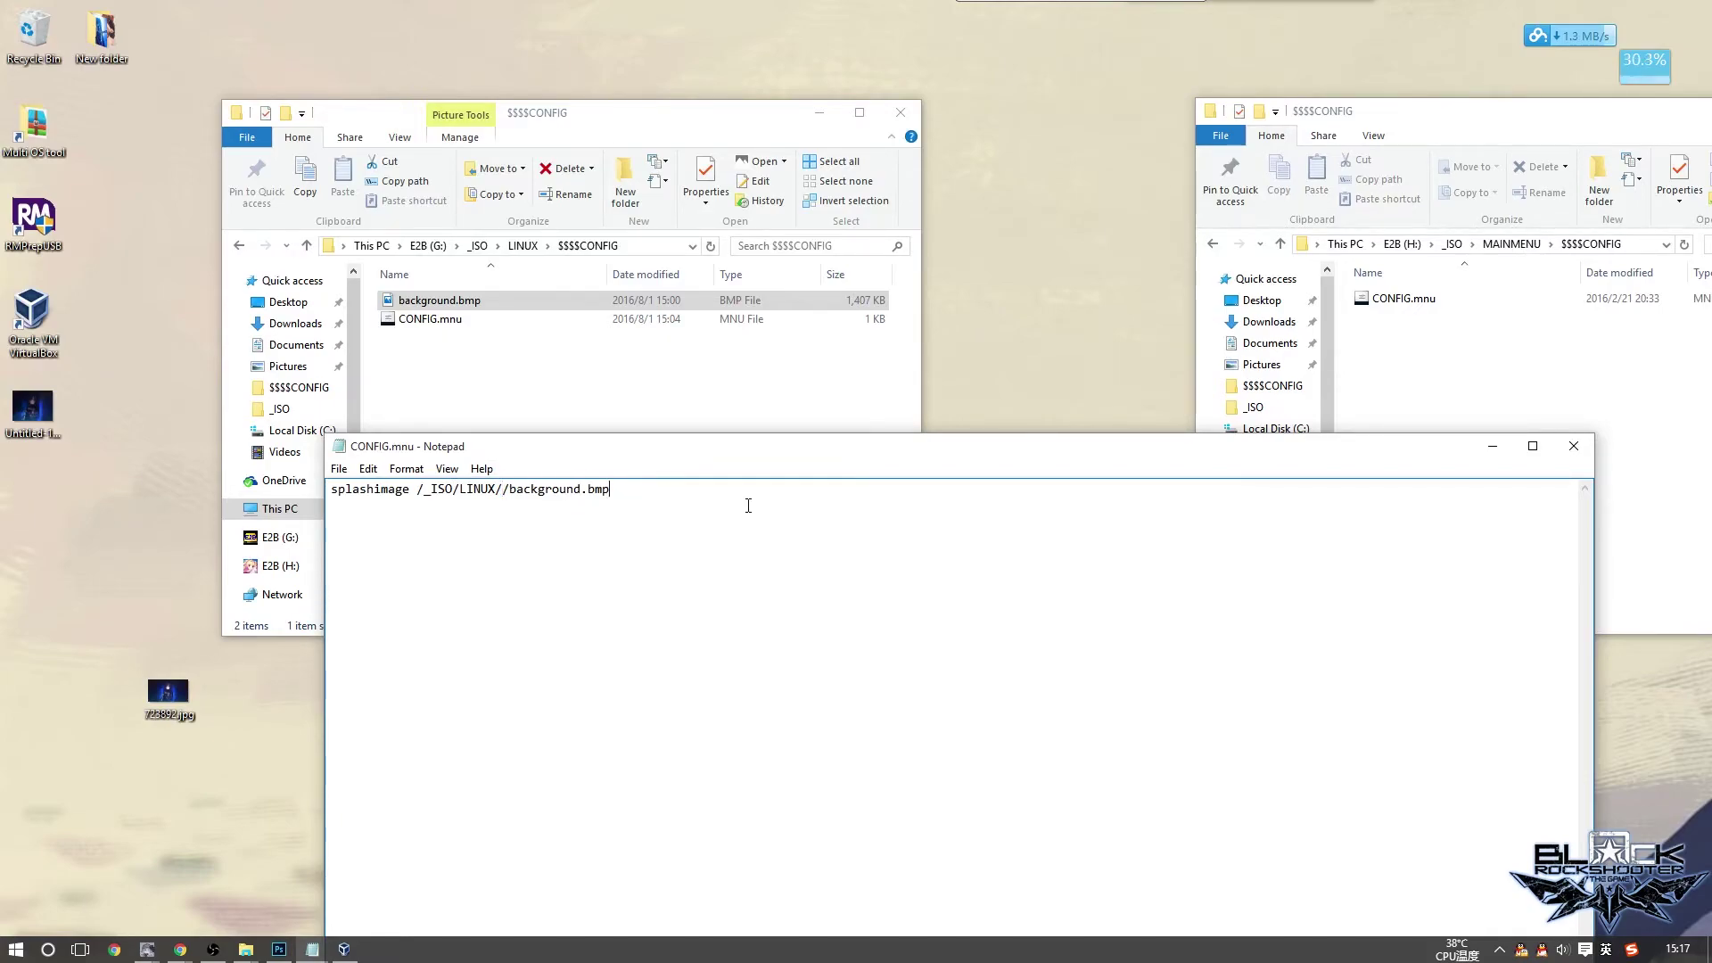
key(ctrl+a)
click(1574, 446)
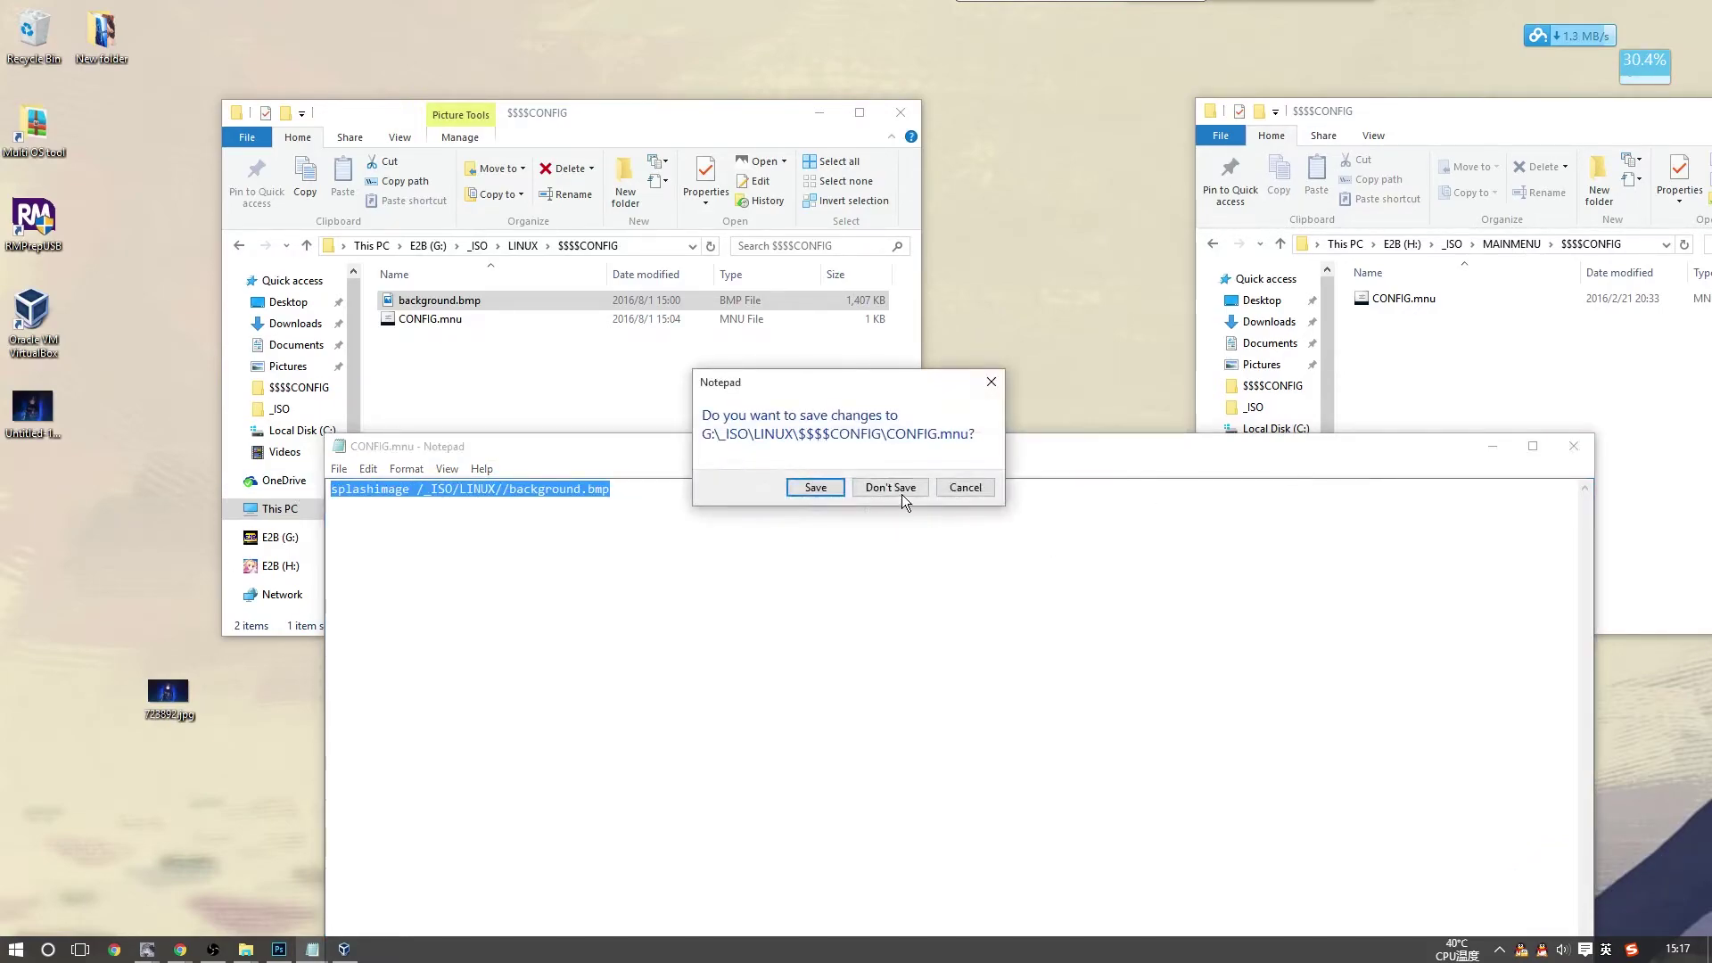
click(890, 488)
Reopen the LINUX CONFIG.mnu in Notepad to check its $HOME$ splashimage path, and close it
click(431, 321)
right_click(432, 323)
mouse_move(642, 476)
click(740, 493)
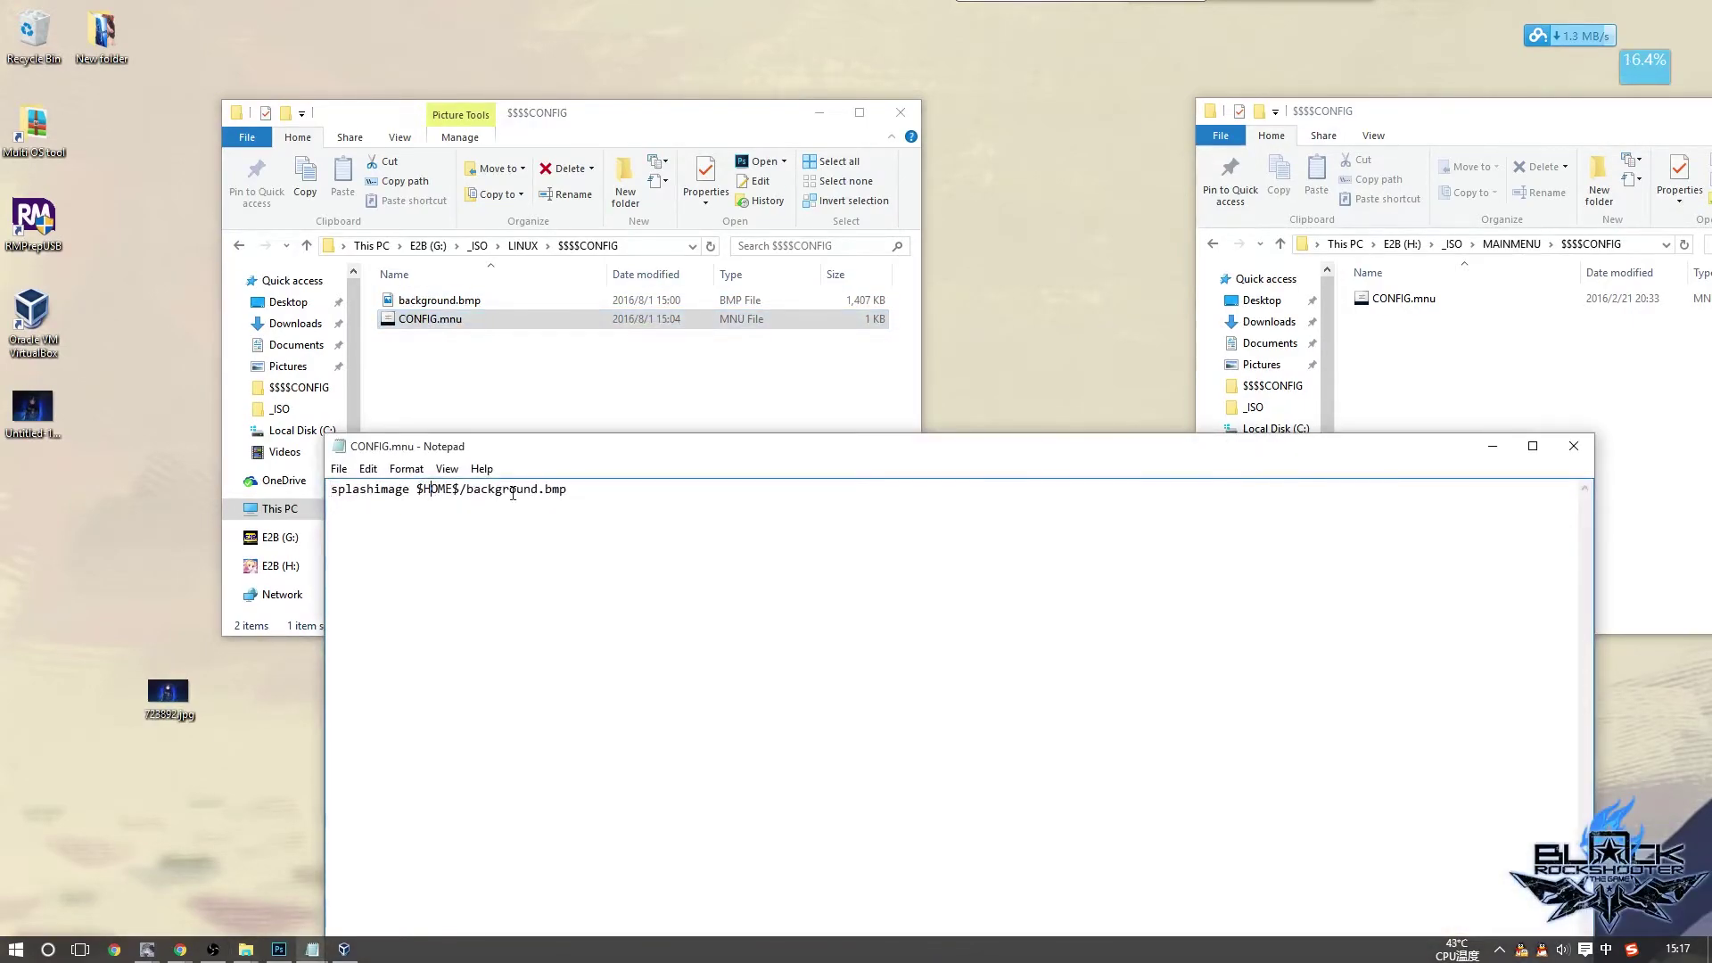
click(1582, 451)
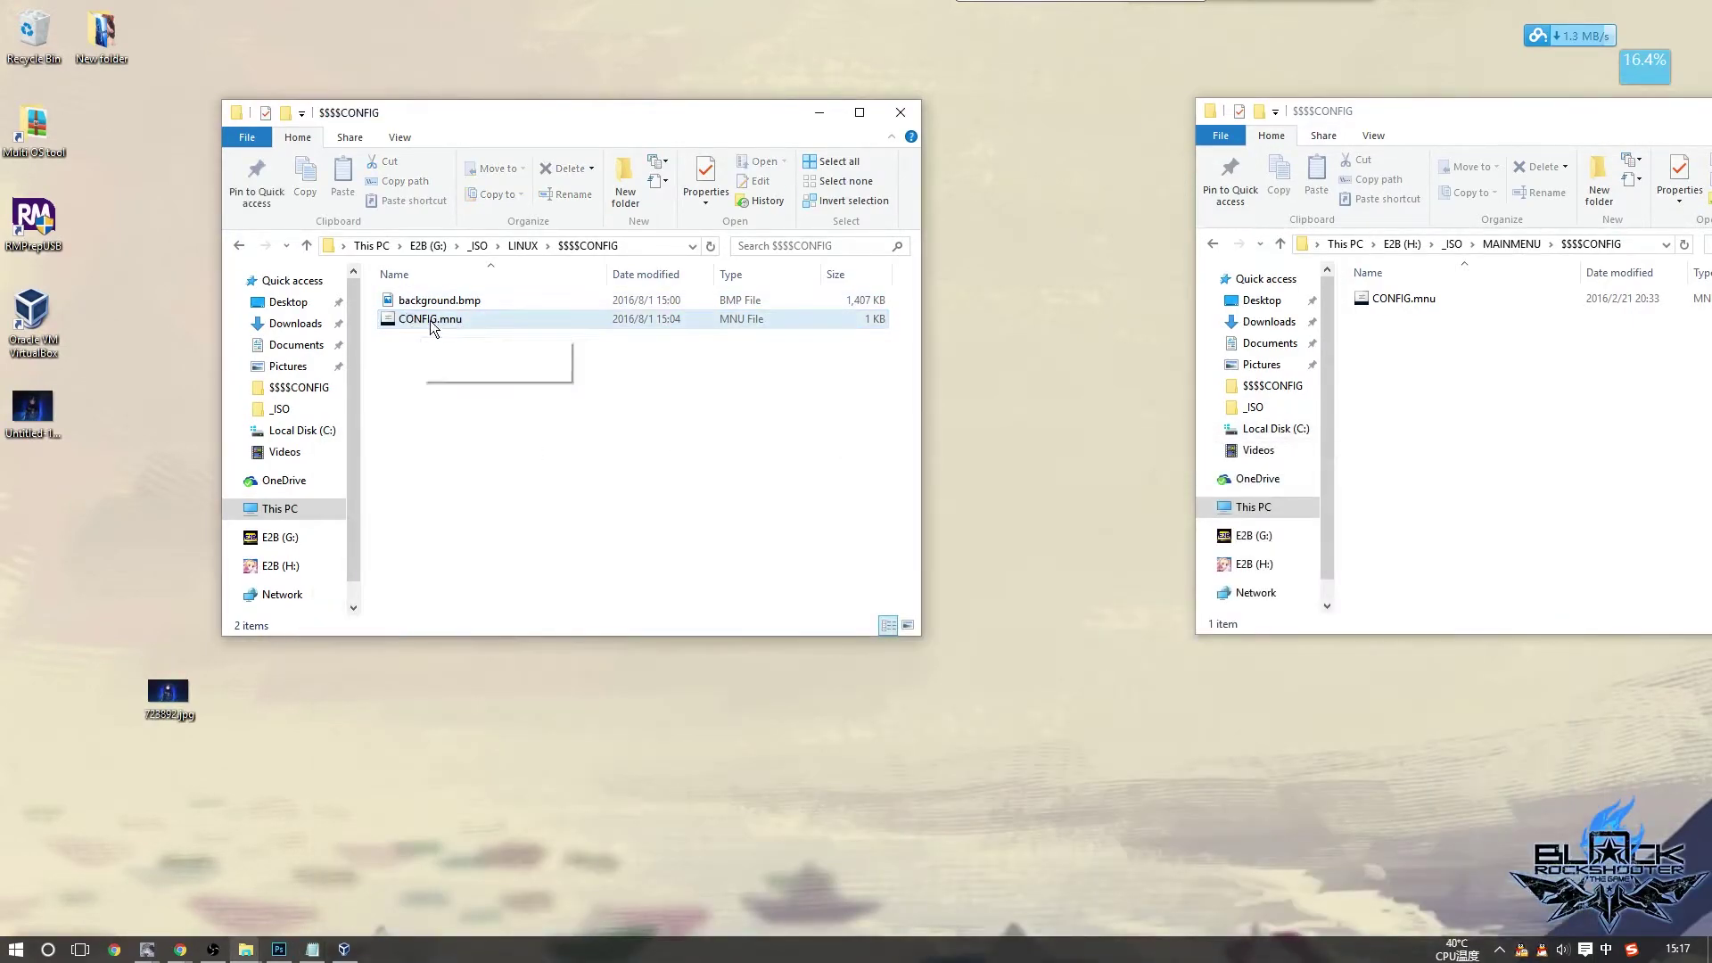
drag(474, 377, 413, 287)
drag(532, 363, 549, 416)
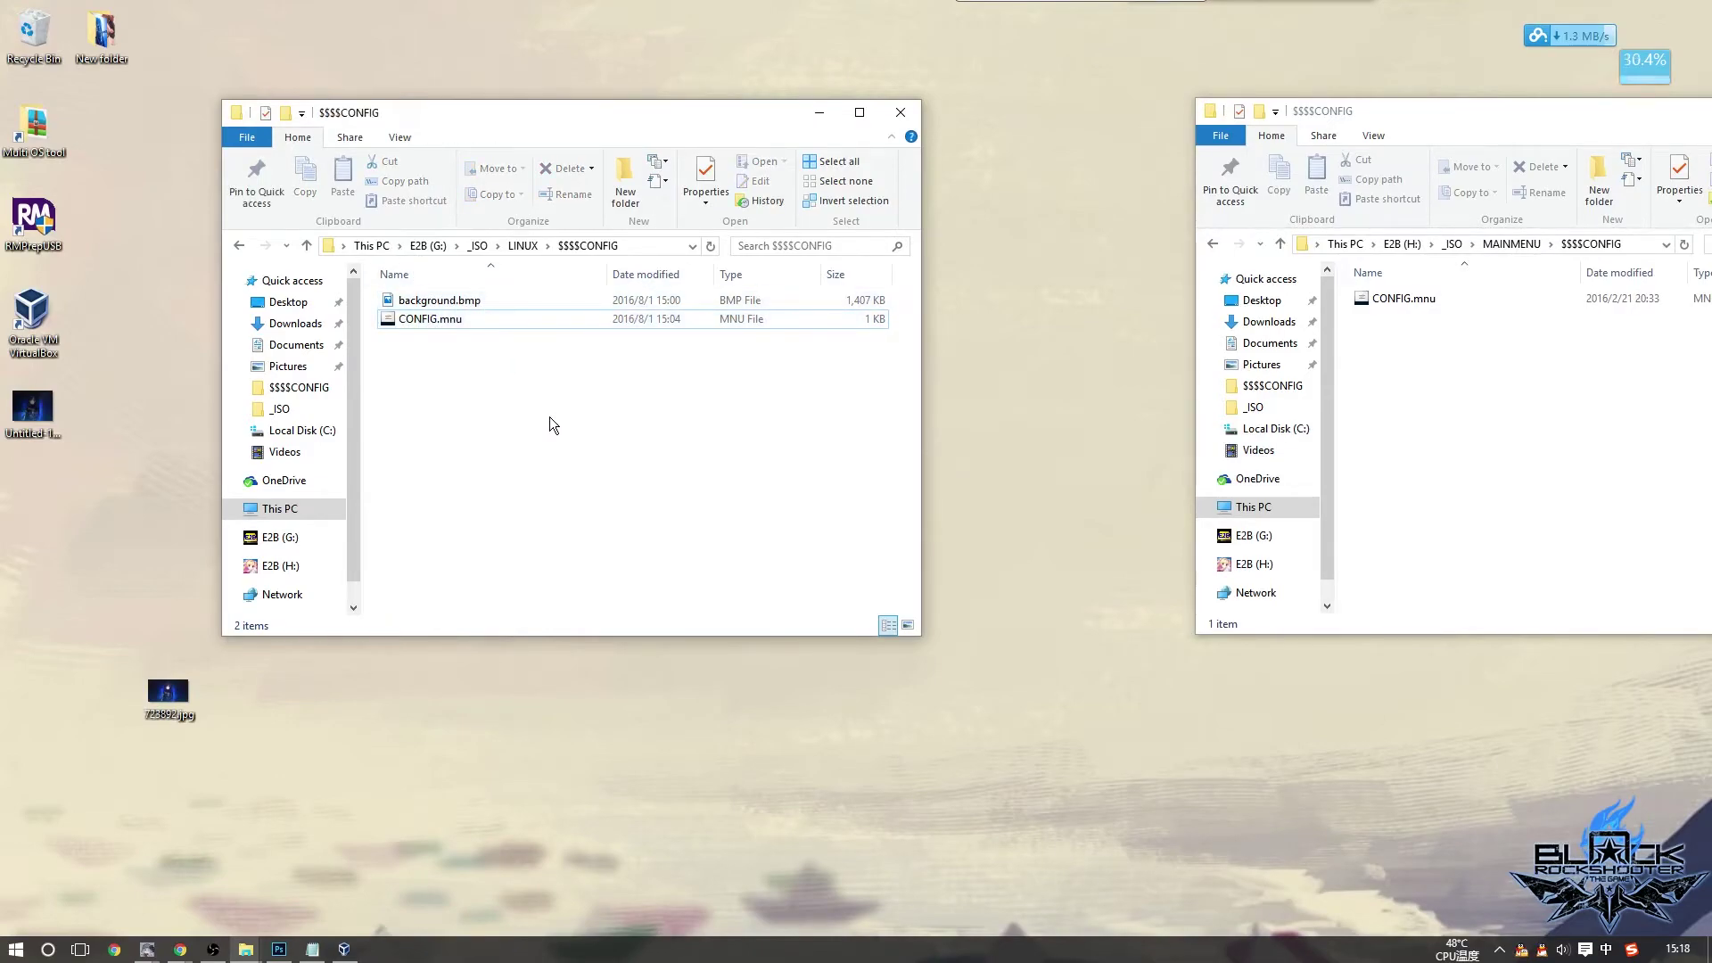
Switch to VirtualBox, start the USB2 virtual machine and open the LINUX menu from the Easy2Boot main menu
key(BackSpace)
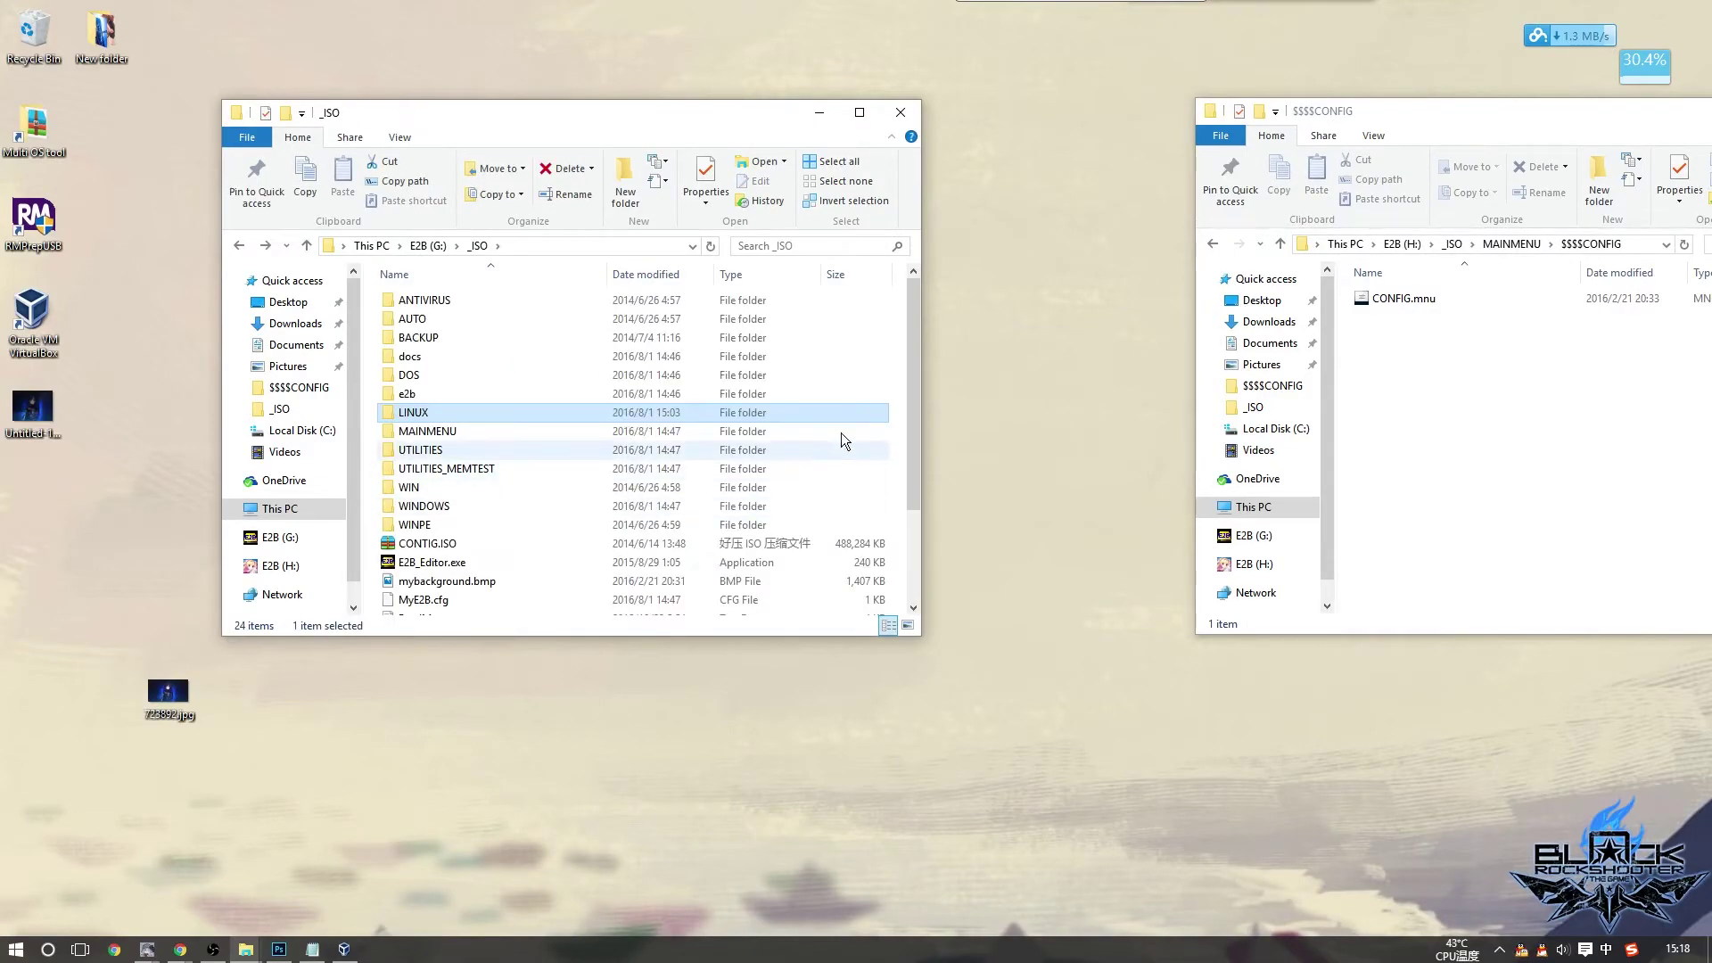
click(344, 949)
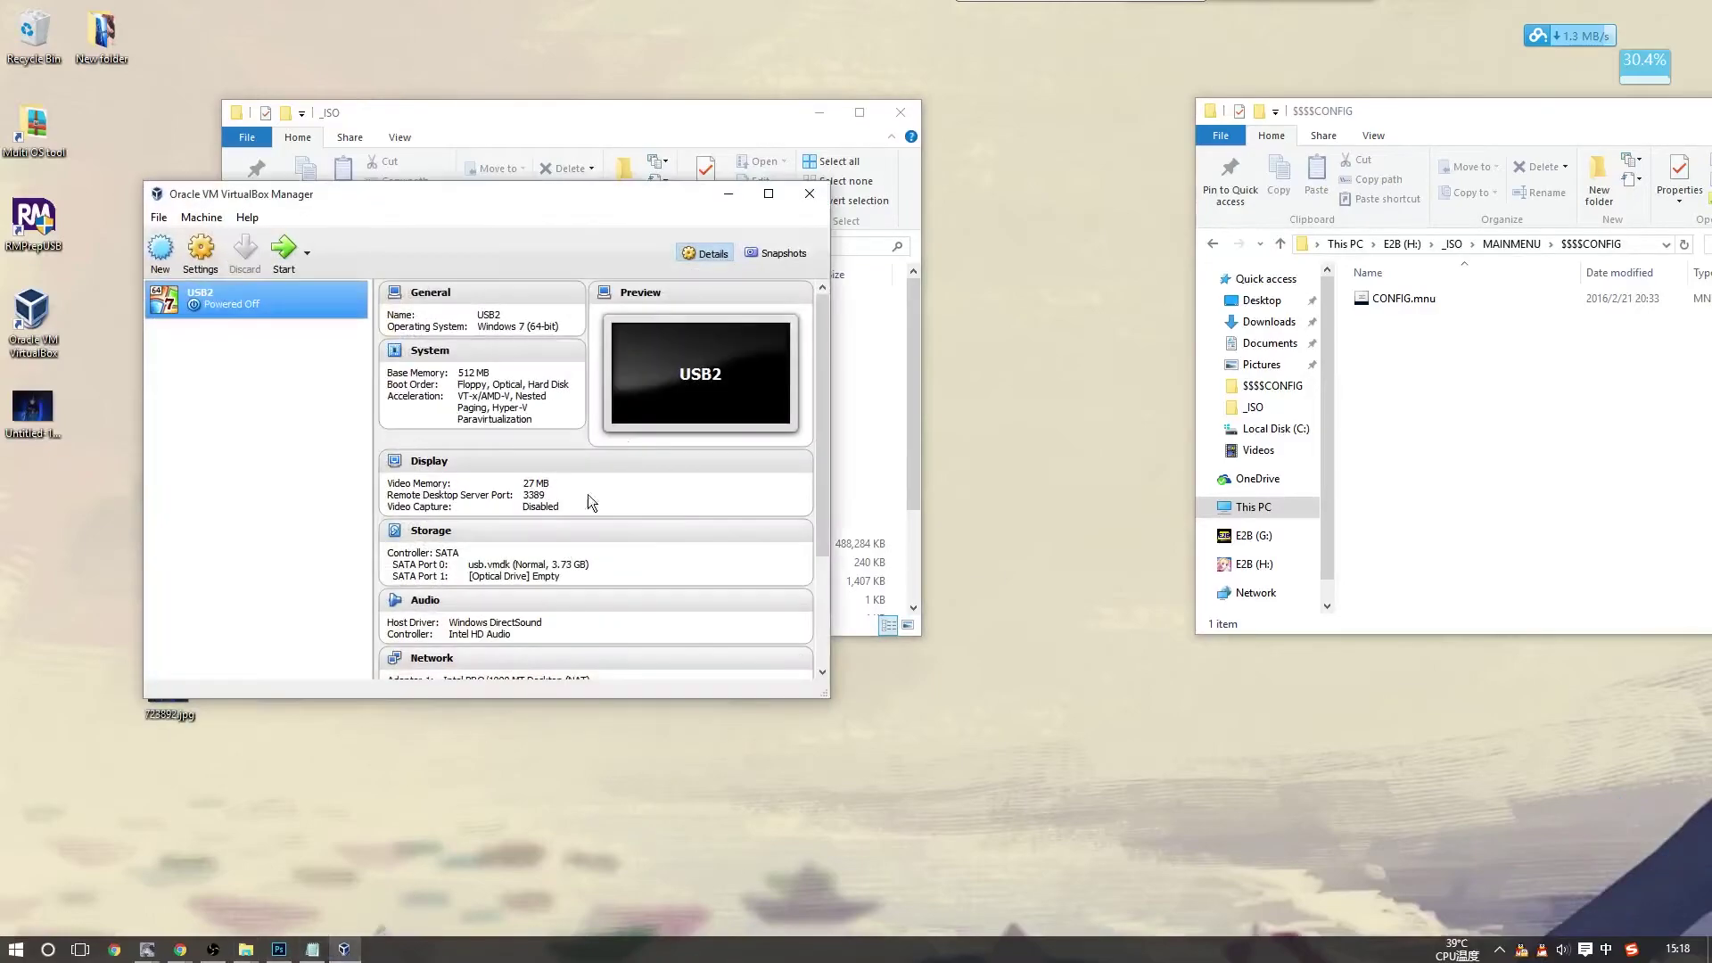
click(283, 252)
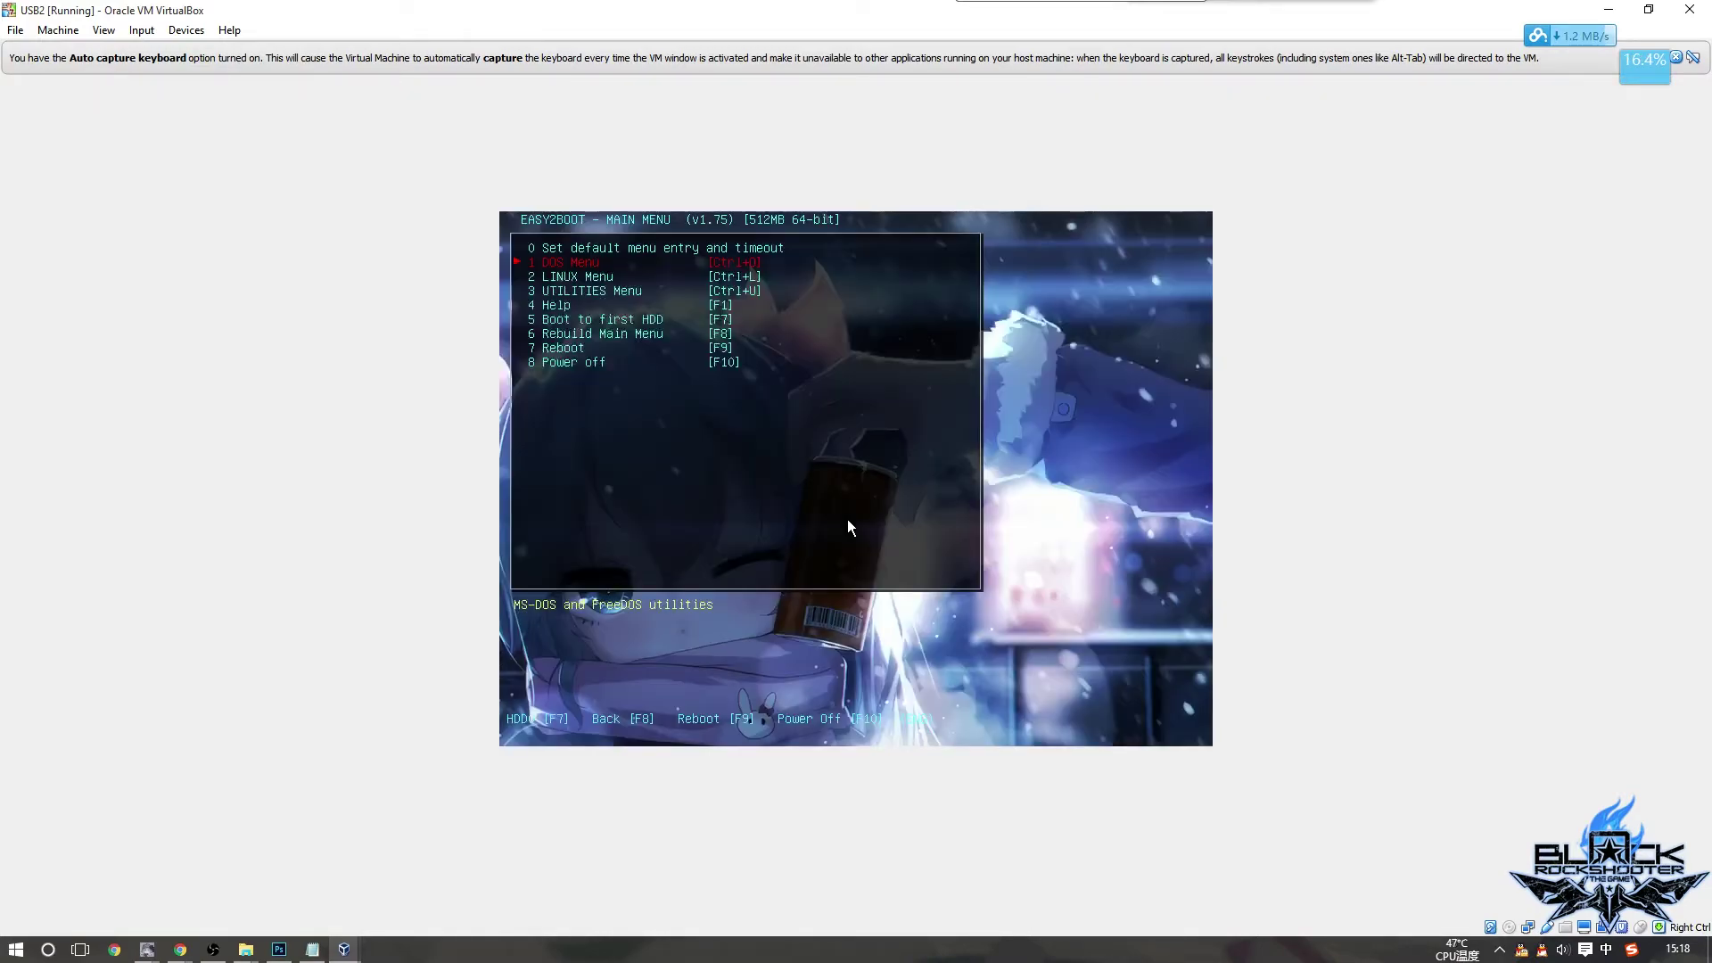
click(859, 532)
key(Return)
key(Down)
key(Return)
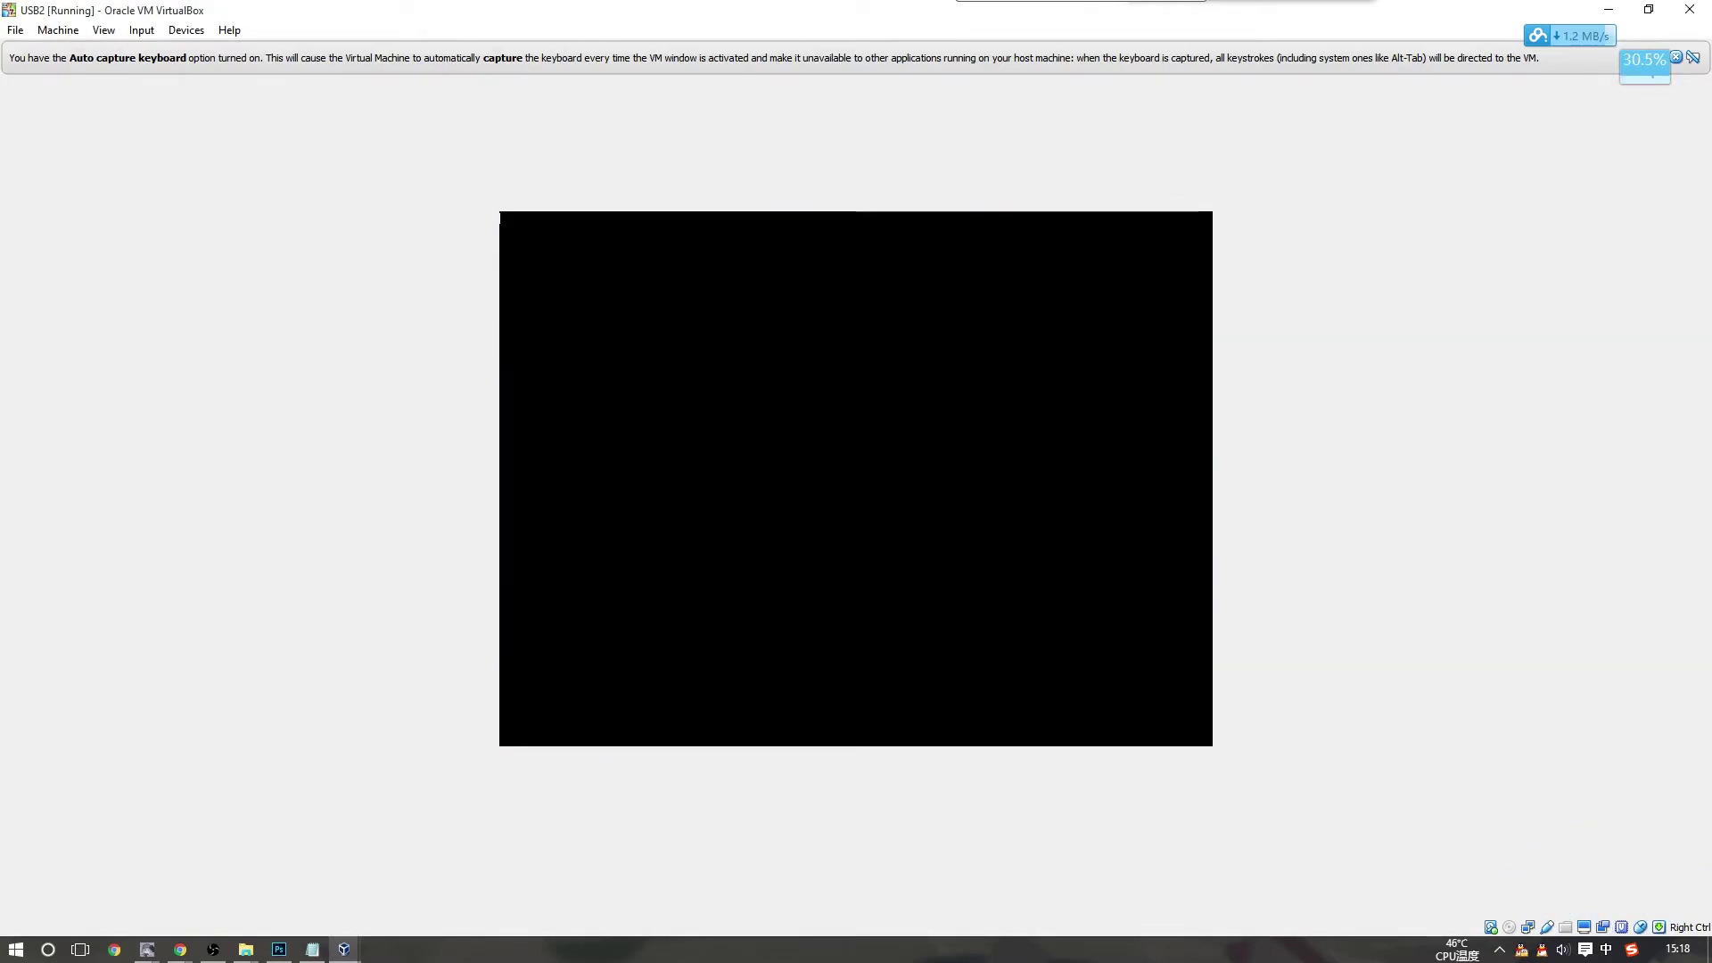
Return to the Easy2Boot main menu and power off the USB2 virtual machine
key(Down)
key(Down)
key(Up)
key(Return)
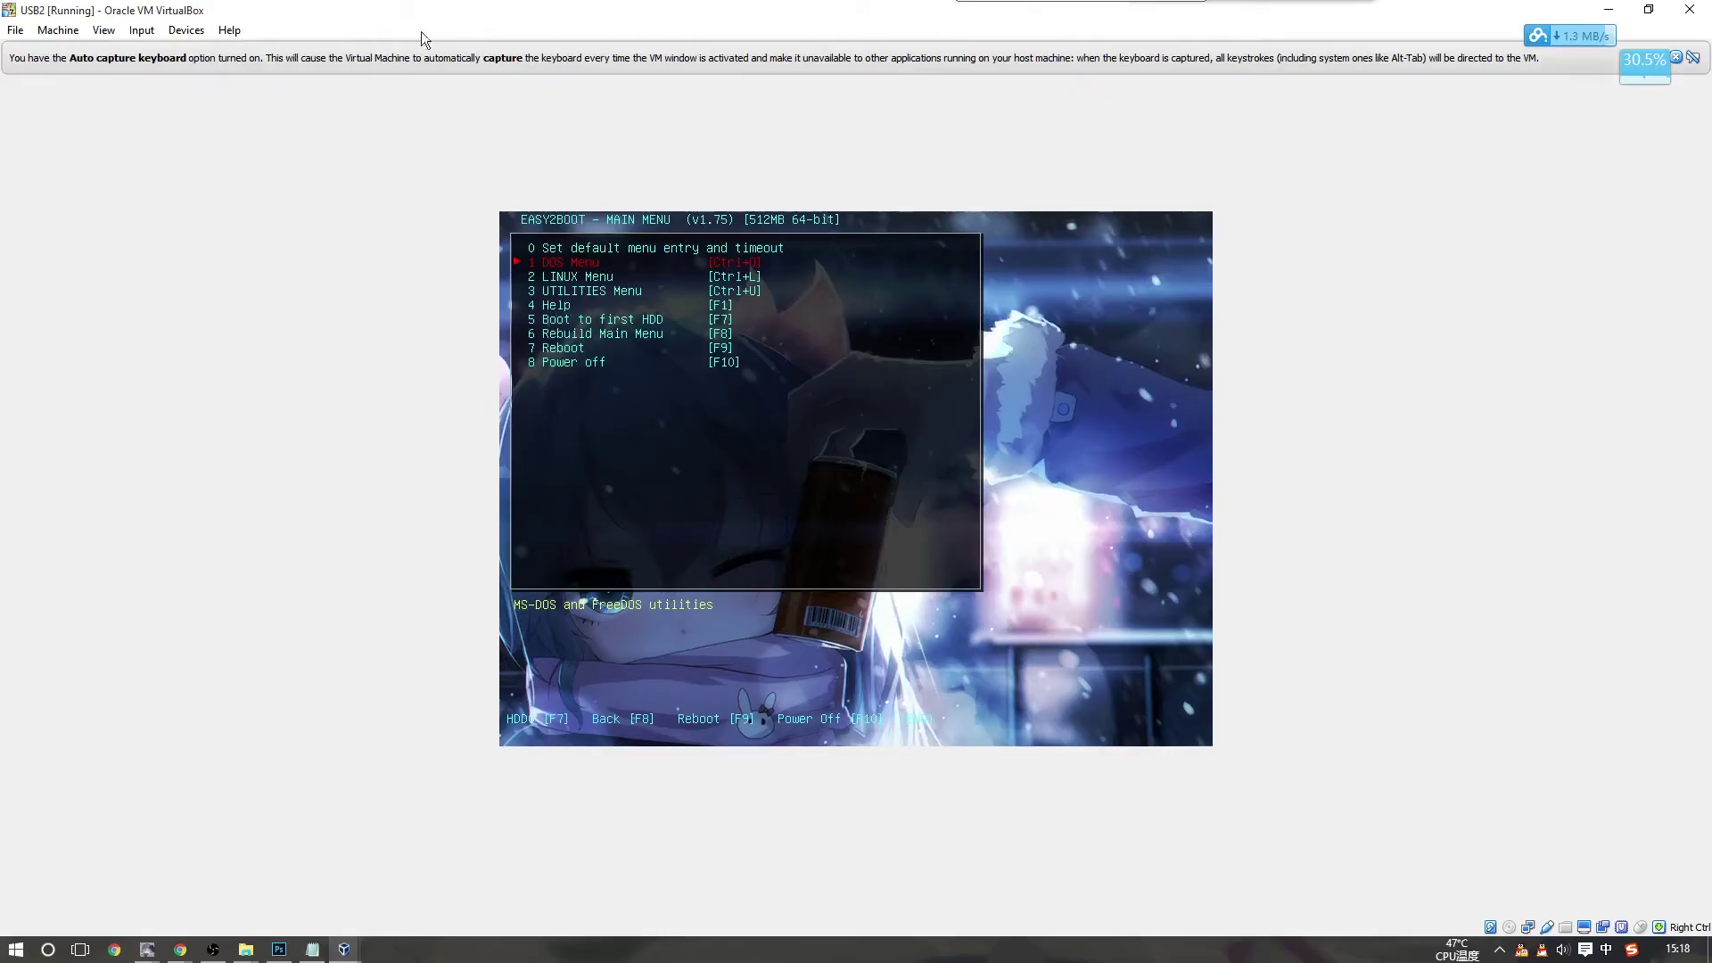
drag(426, 40, 532, 303)
click(790, 303)
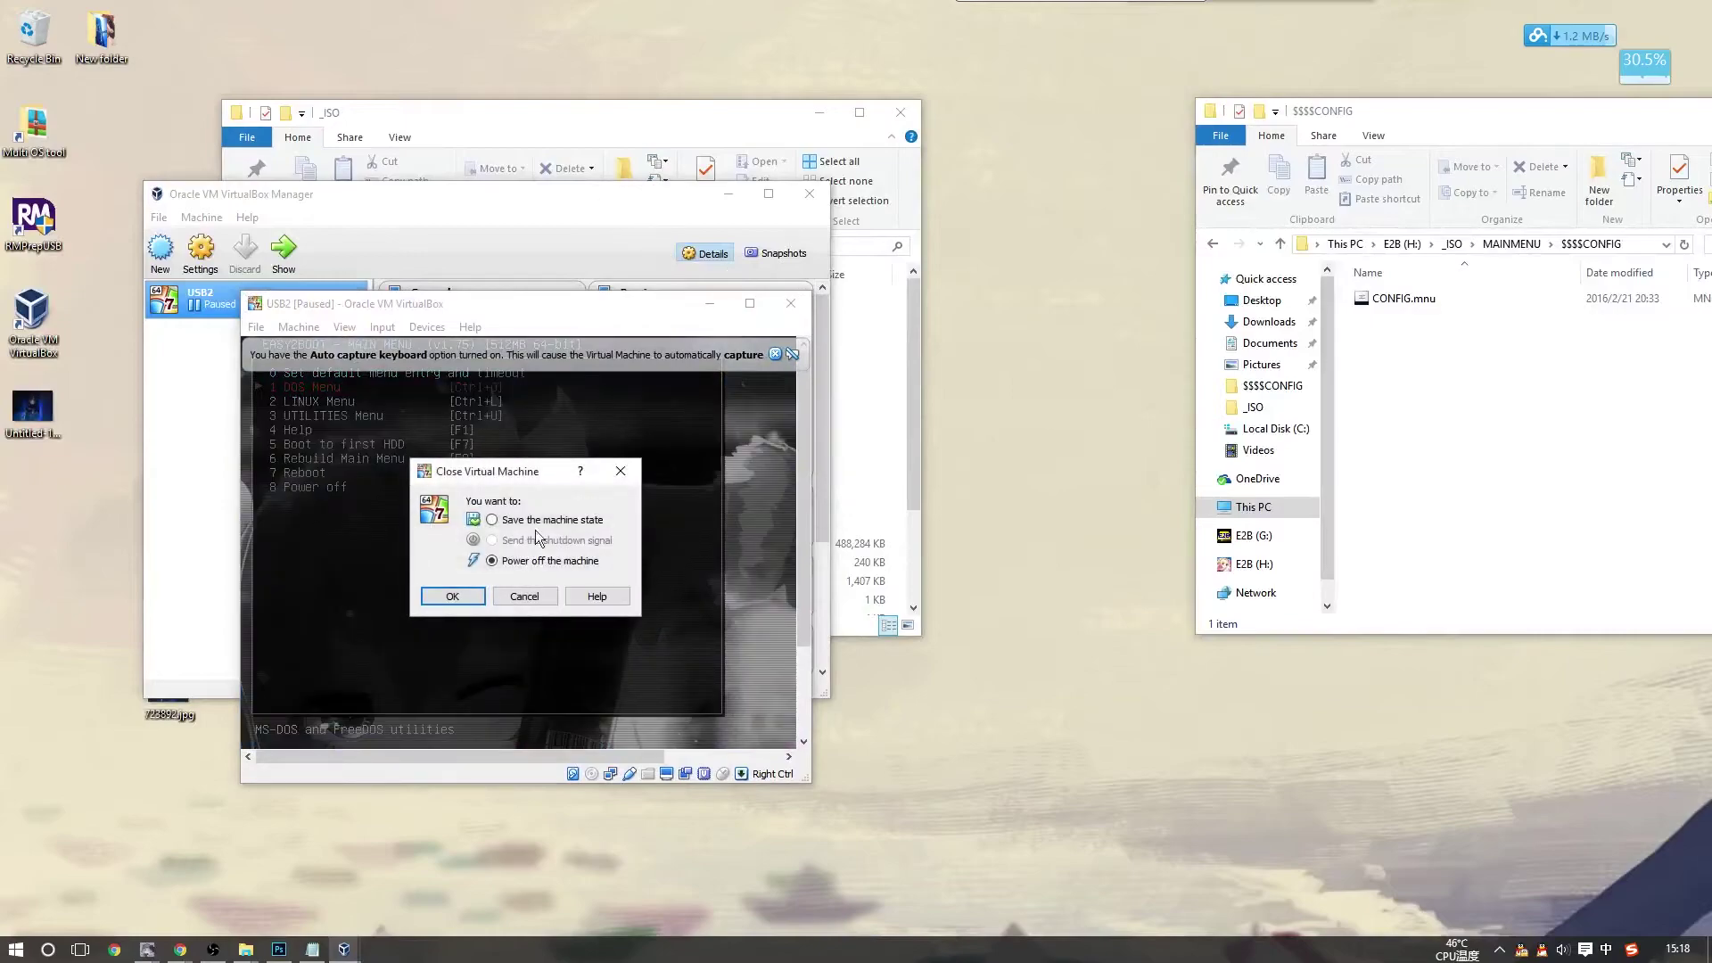
click(452, 596)
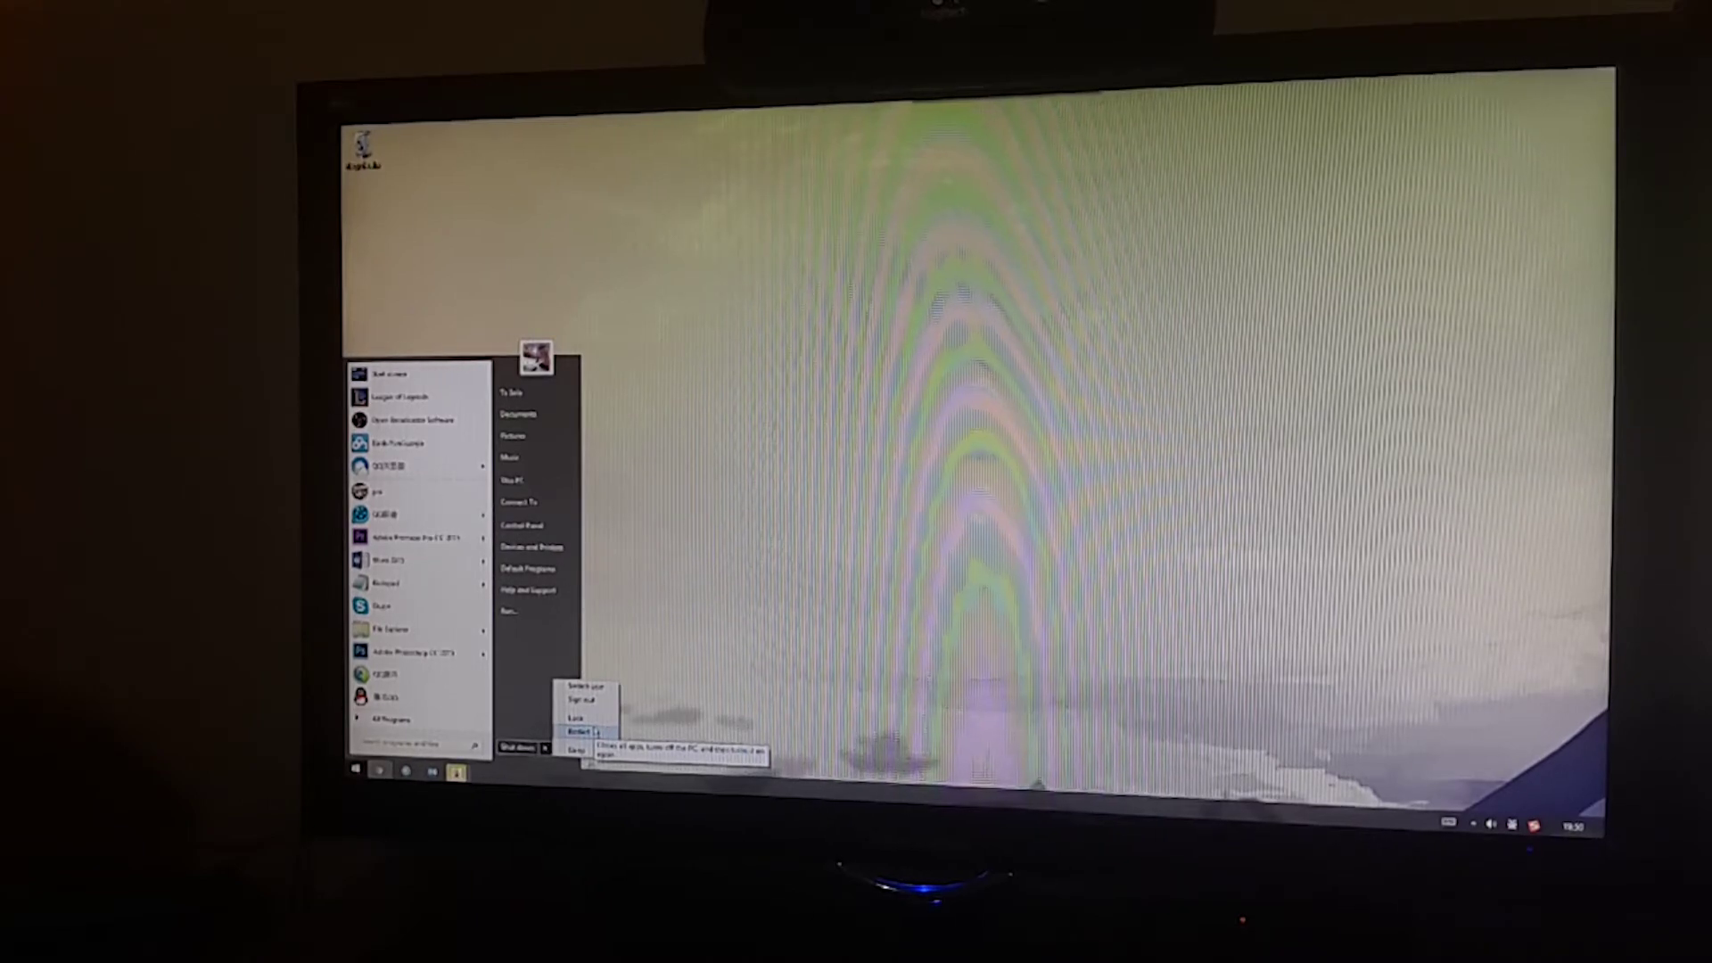
click(595, 733)
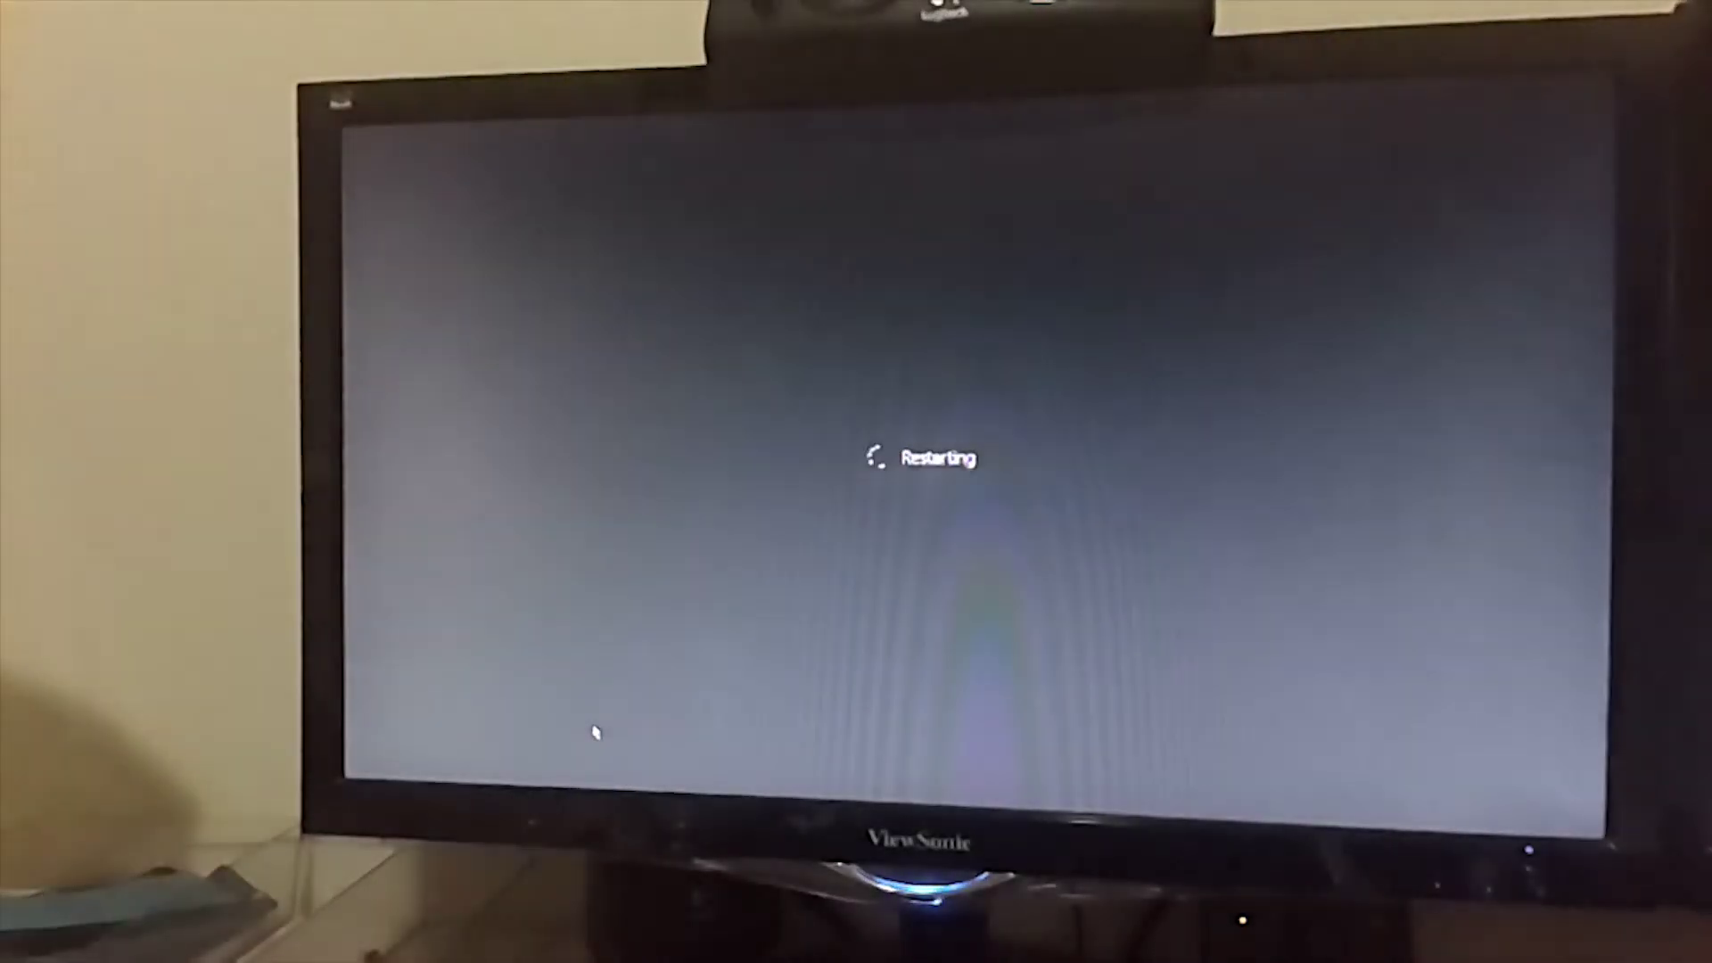